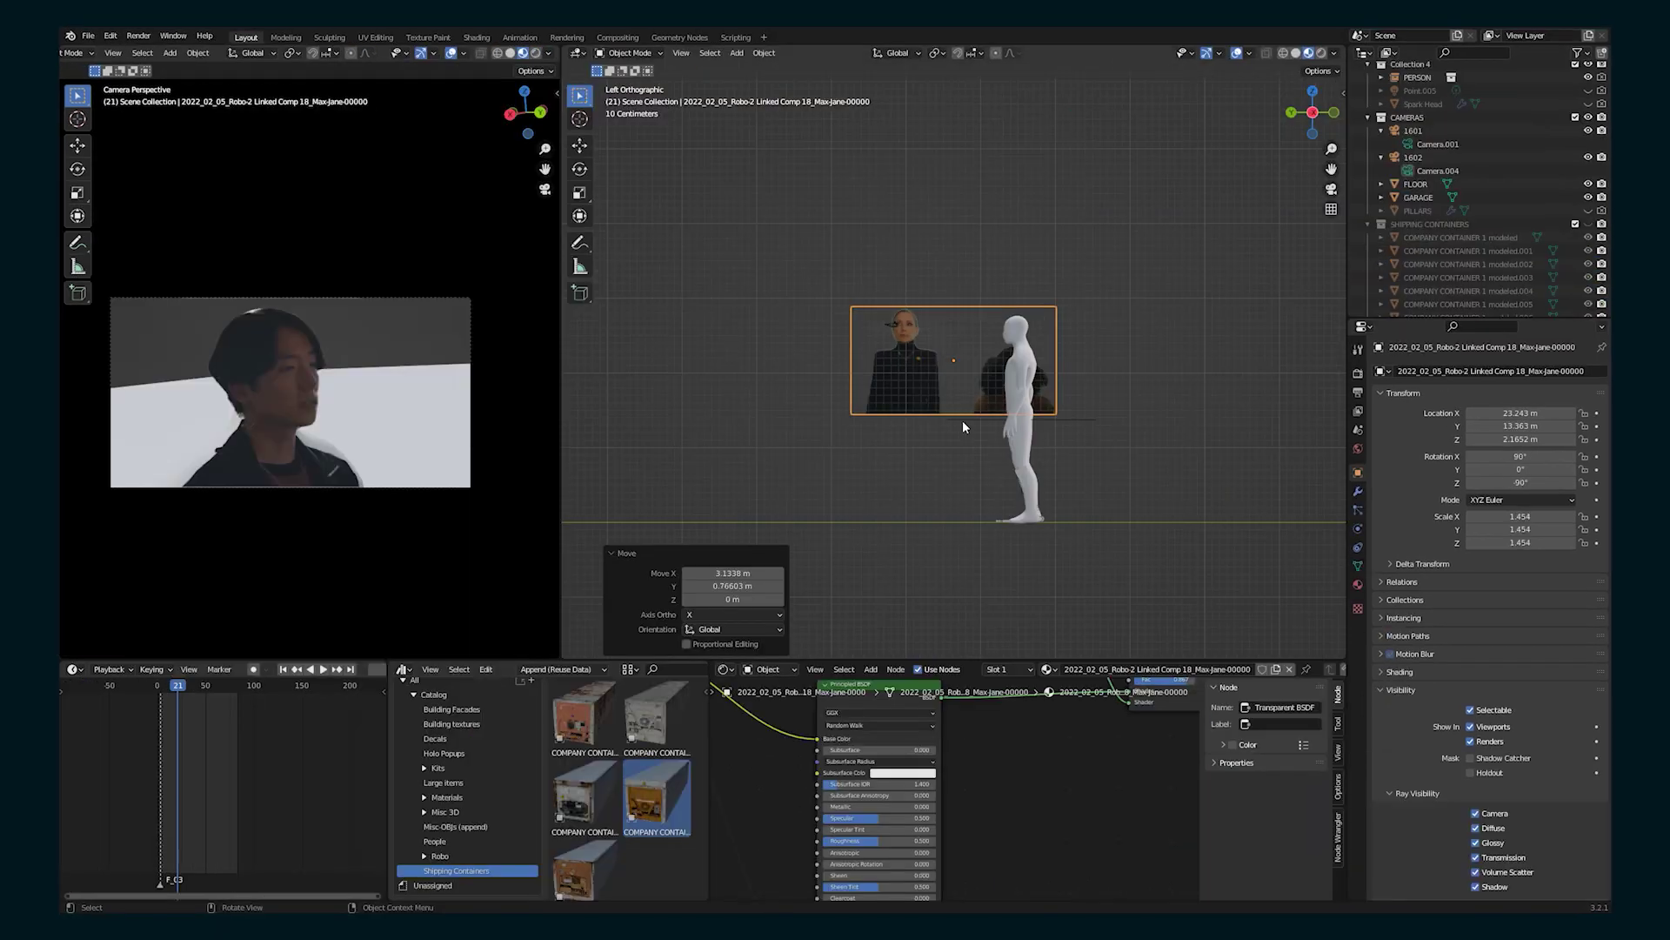
- Raise the image plane about 8.5 m and shift it about 0.2 m along Y above the standing figure
{"action": "scroll", "coordinate": [962, 426], "scroll_direction": "down", "scroll_amount": 5}
{"action": "key", "text": "g"}
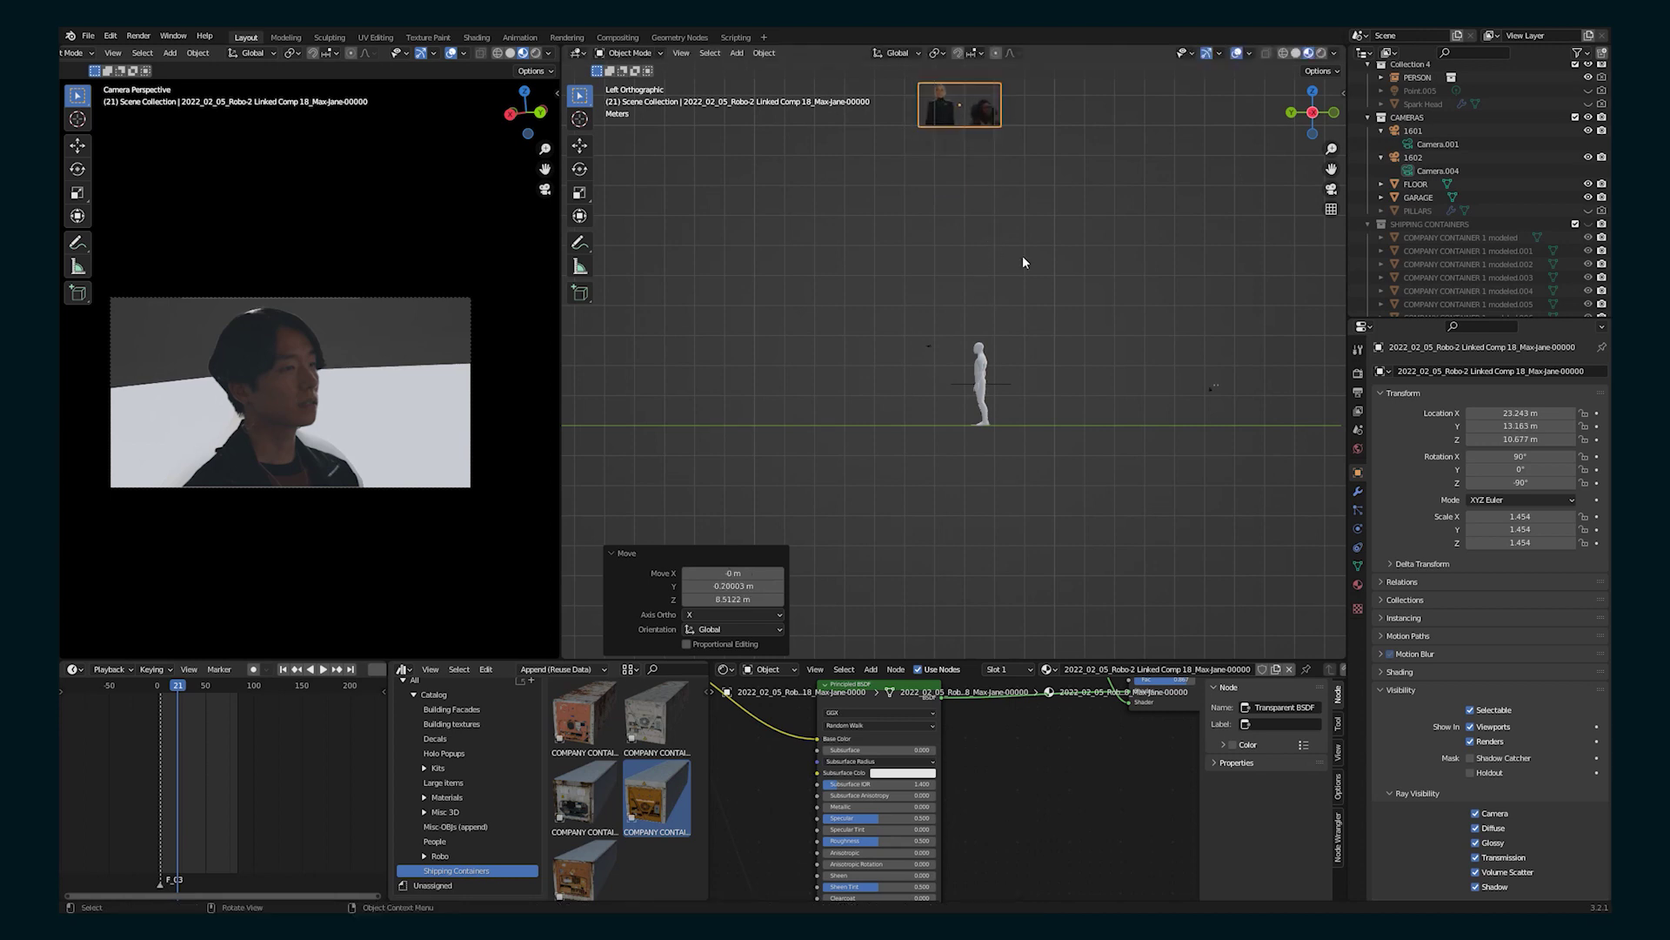
{"action": "left_click", "coordinate": [974, 141]}
- Locate the image plane in the object list and rename it MAX/JANE
{"action": "key", "text": "KP_Decimal"}
{"action": "double_click", "coordinate": [1486, 108]}
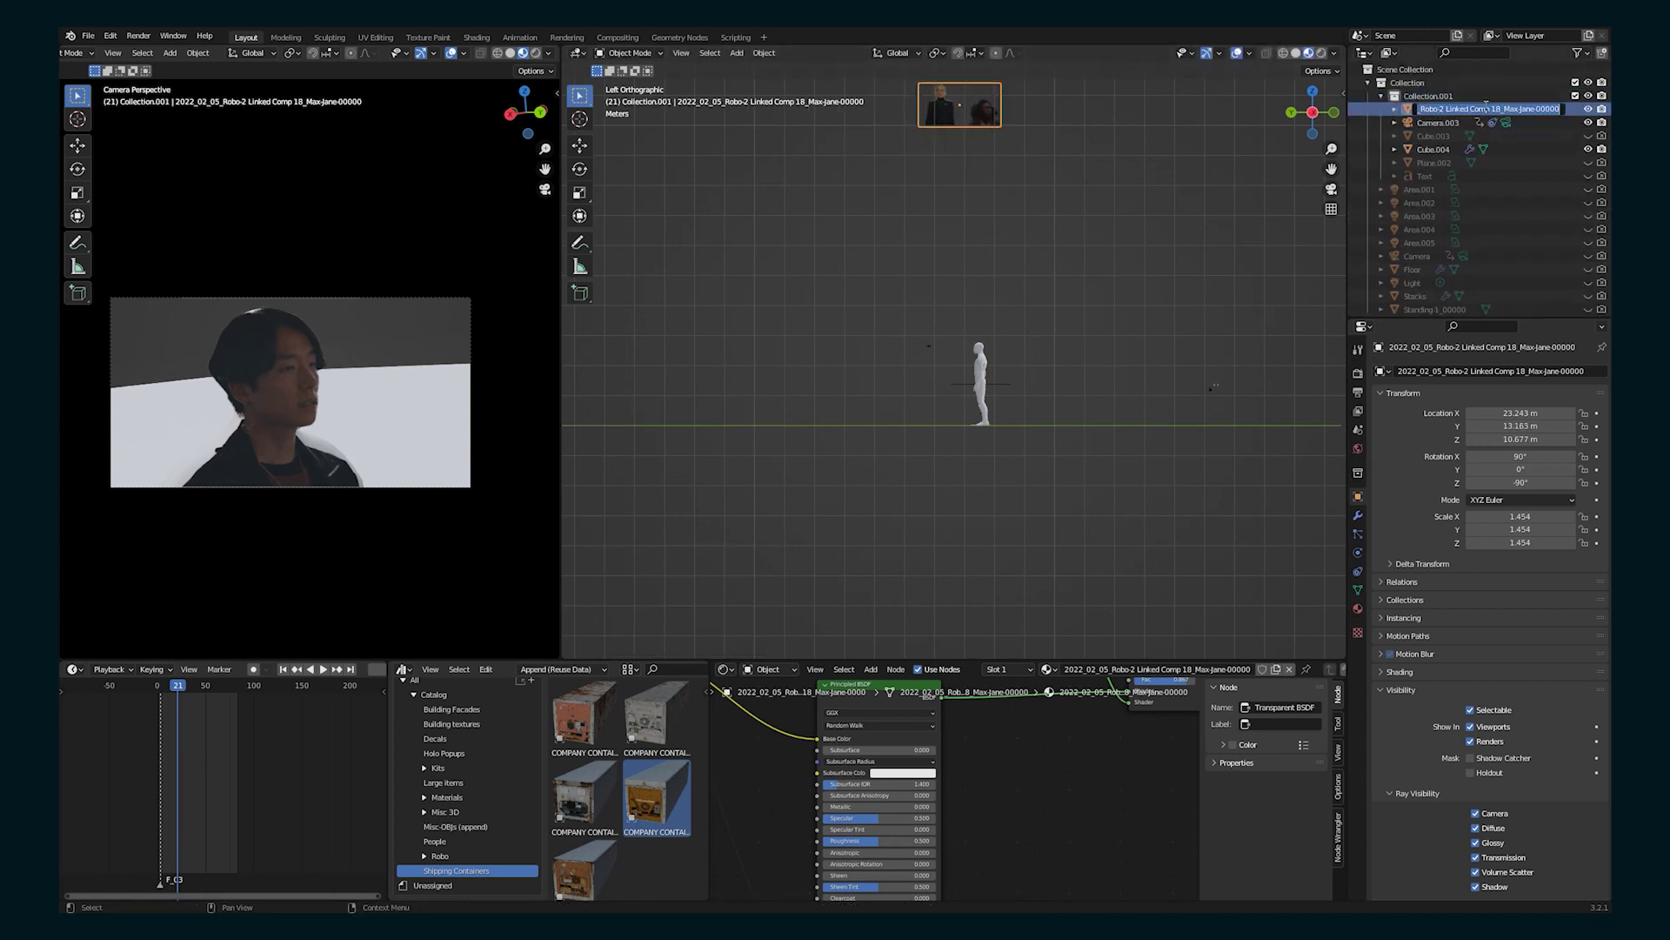
{"action": "type", "text": "MAX/JANE"}
{"action": "key", "text": "Return"}
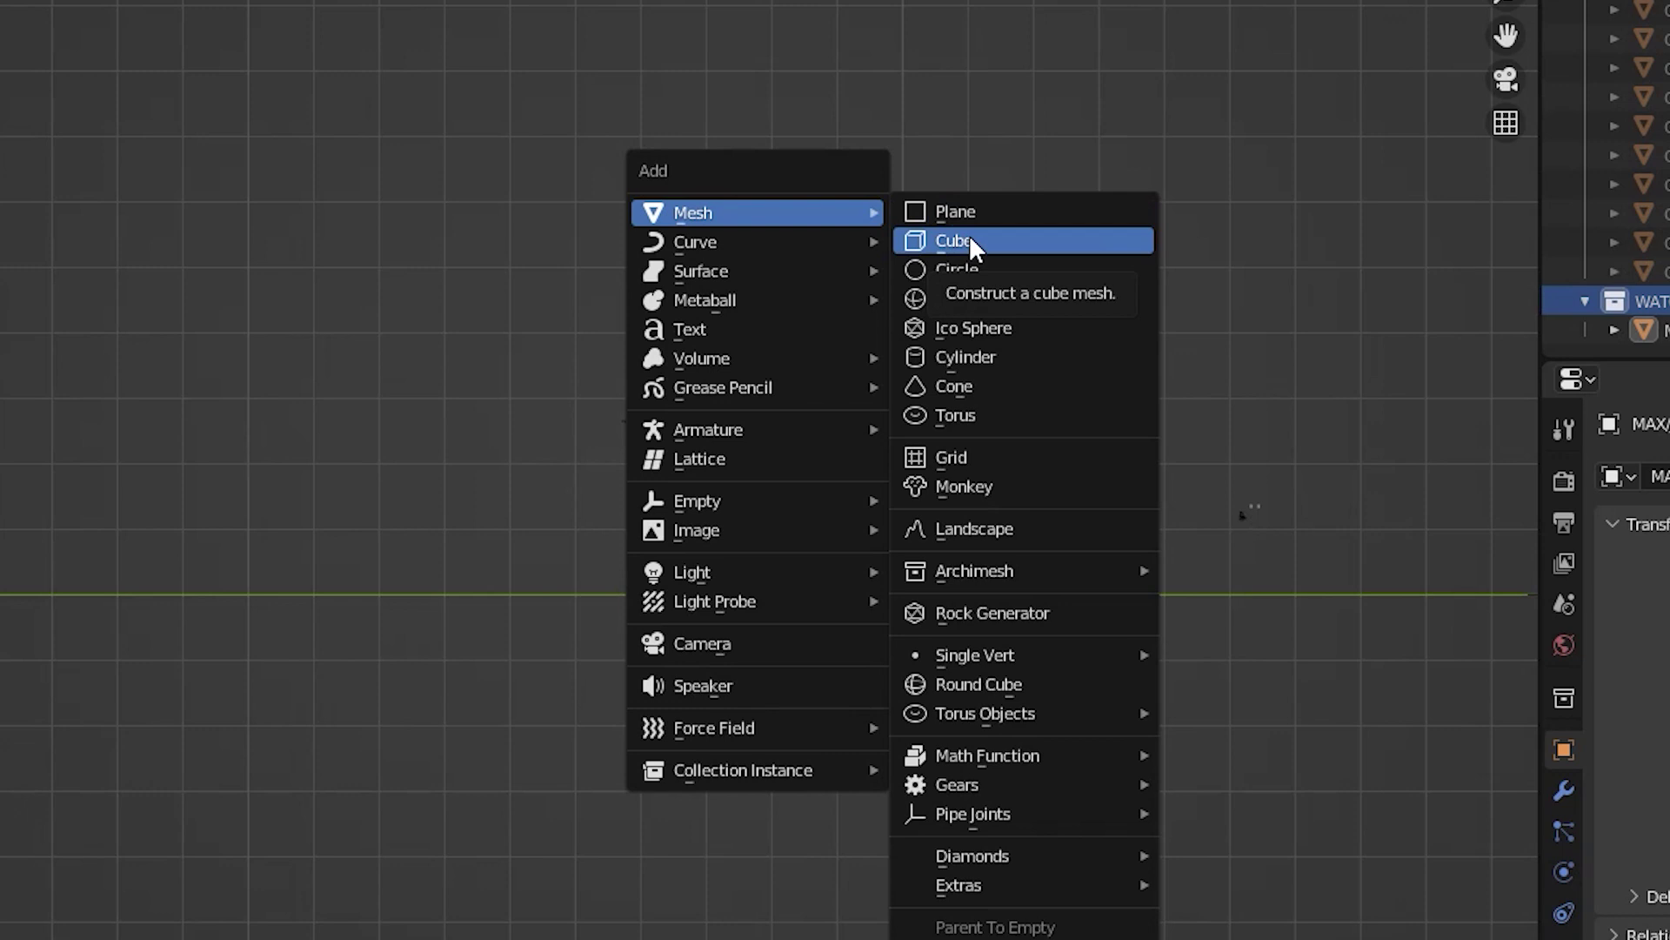
- Add a mesh circle to the WATCH TOWER collection, reduce it to a hexagon and enlarge it to a scale of about 7.4
{"action": "left_click", "coordinate": [978, 269]}
{"action": "key", "text": "KP_Decimal"}
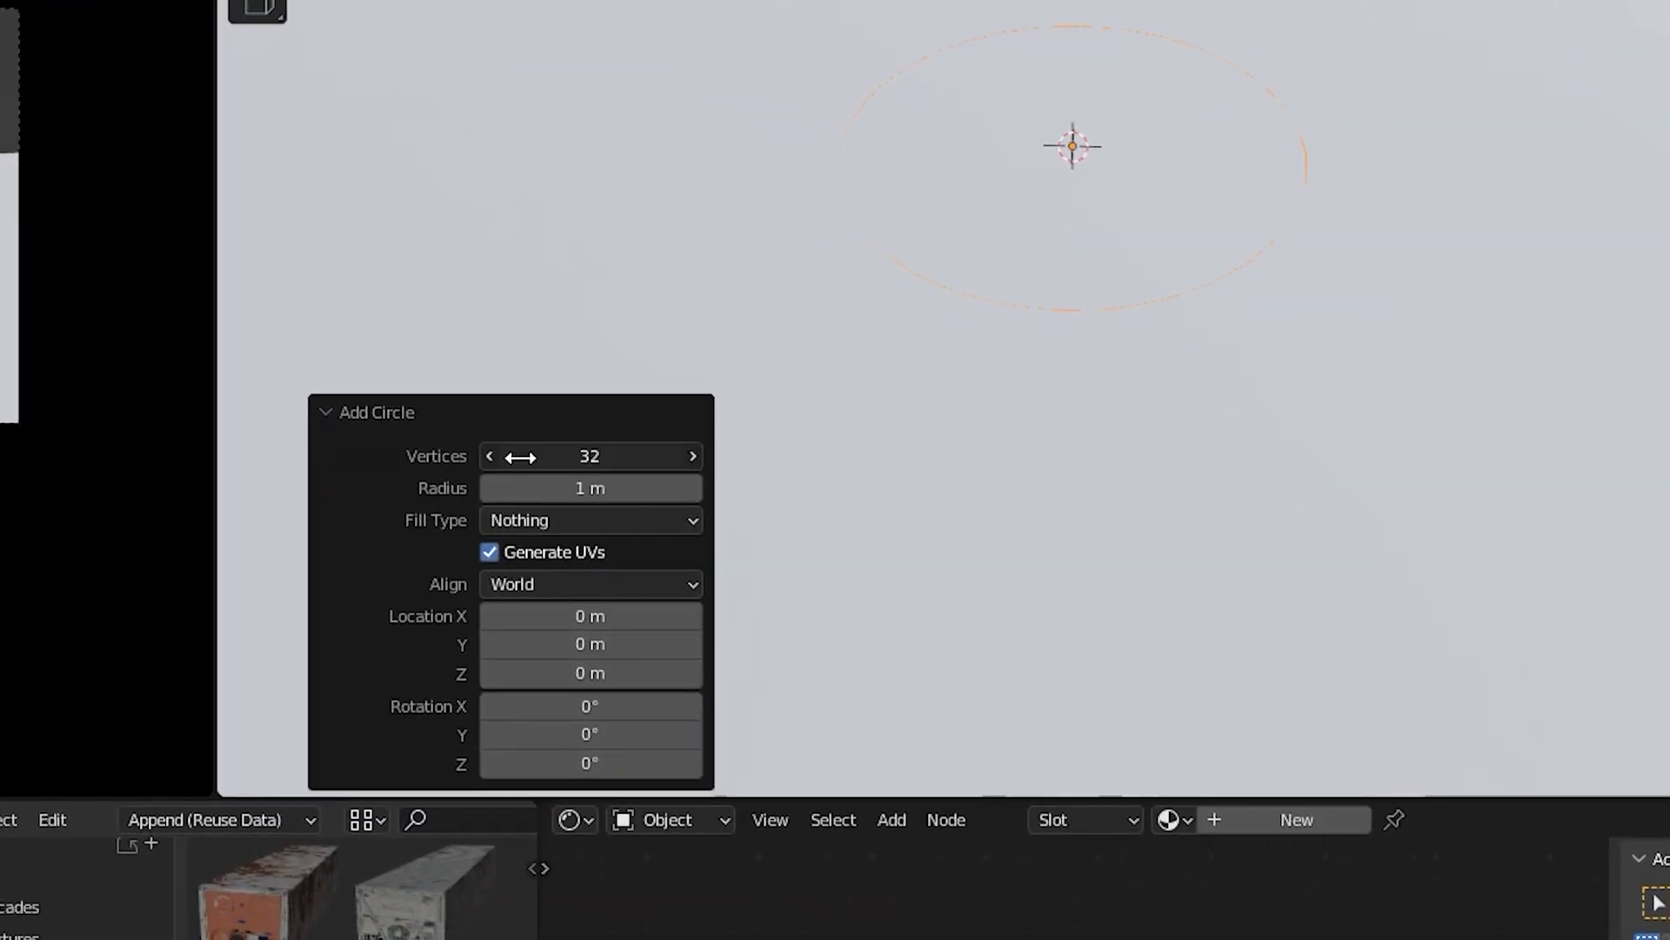
{"action": "left_click", "coordinate": [694, 456]}
{"action": "left_click", "coordinate": [694, 456]}
{"action": "left_click", "coordinate": [694, 456]}
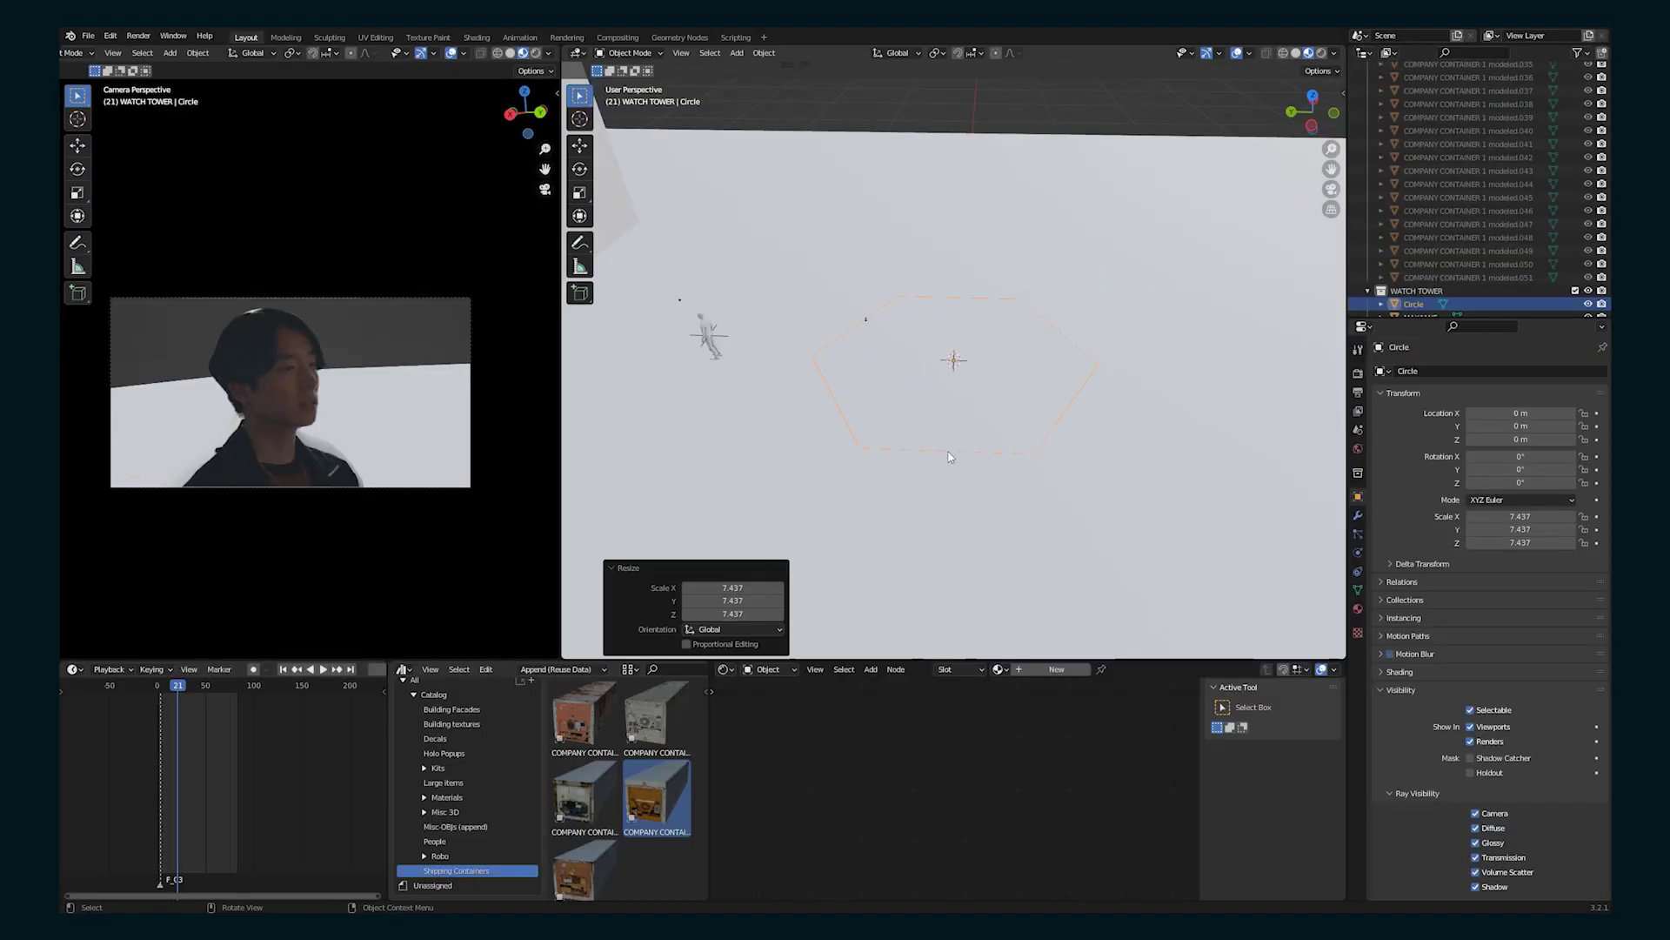
- Move the hexagon across the floor to about X 38.6 m, Y 28.5 m
{"action": "left_click", "coordinate": [1313, 128]}
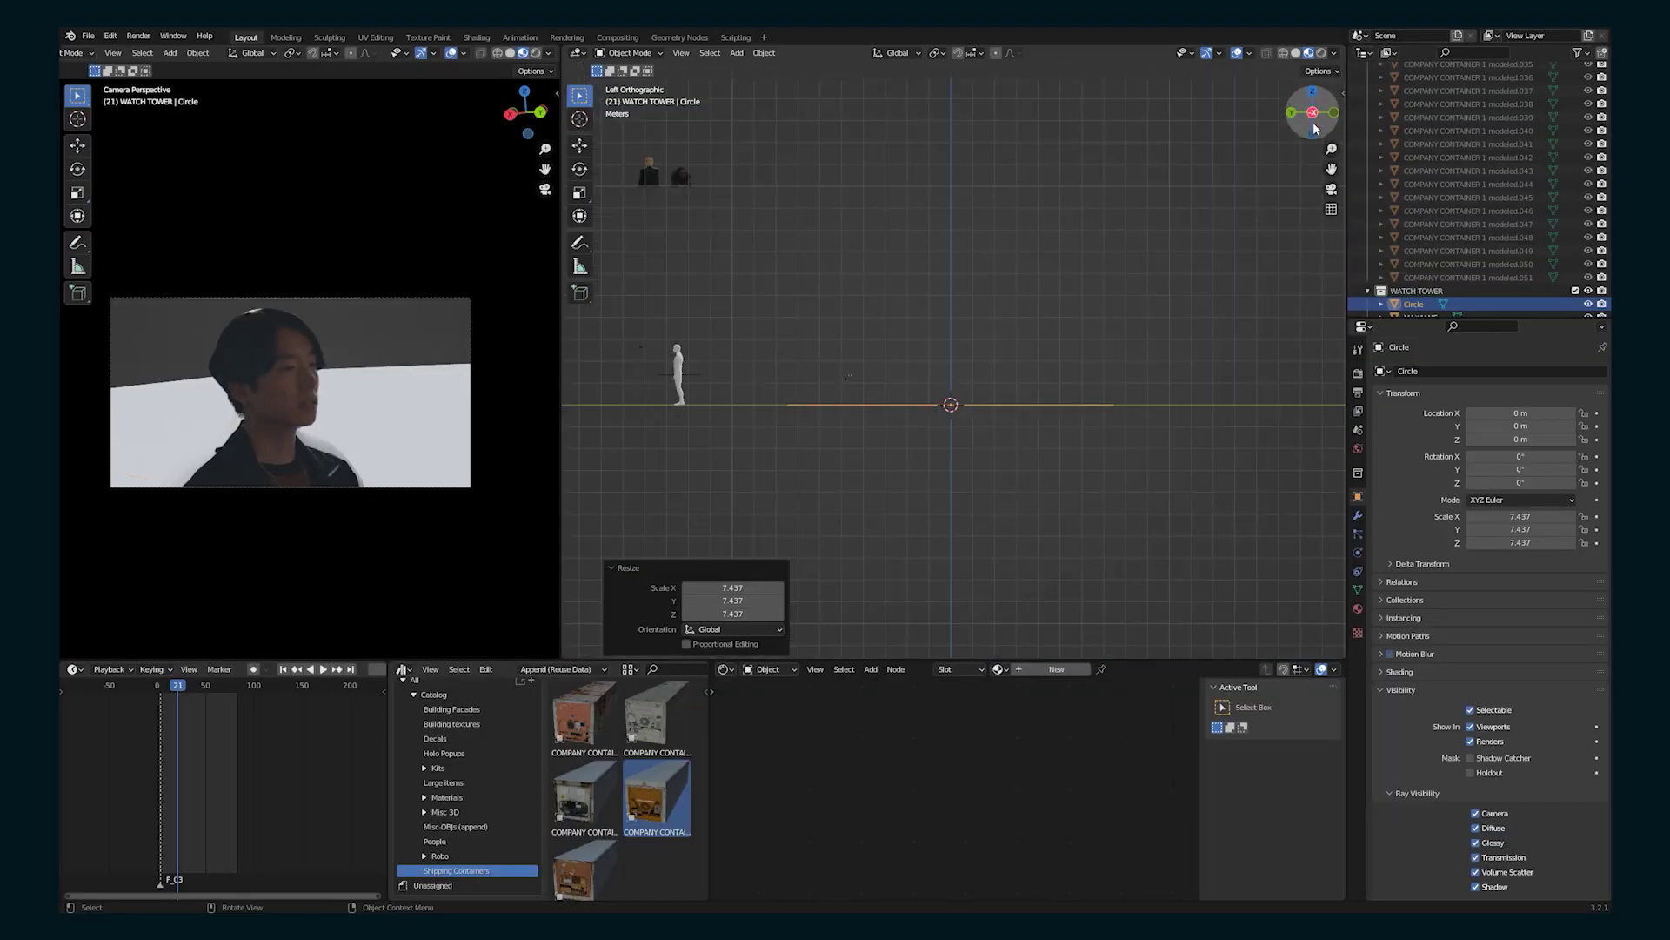
{"action": "left_click", "coordinate": [1313, 92]}
{"action": "scroll", "coordinate": [1052, 379], "scroll_direction": "down", "scroll_amount": 5}
{"action": "key", "text": "g"}
{"action": "left_click", "coordinate": [950, 246]}
{"action": "middle_click_drag", "start_coordinate": [766, 435], "coordinate": [881, 339]}
{"action": "key", "text": "g"}
{"action": "key", "text": "x"}
{"action": "left_click", "coordinate": [990, 213]}
- Extrude the hexagon upward and flare its top outward to form a funnel shape
{"action": "middle_click_drag", "start_coordinate": [983, 321], "coordinate": [980, 340]}
{"action": "key", "text": "KP_Decimal"}
{"action": "key", "text": "Tab"}
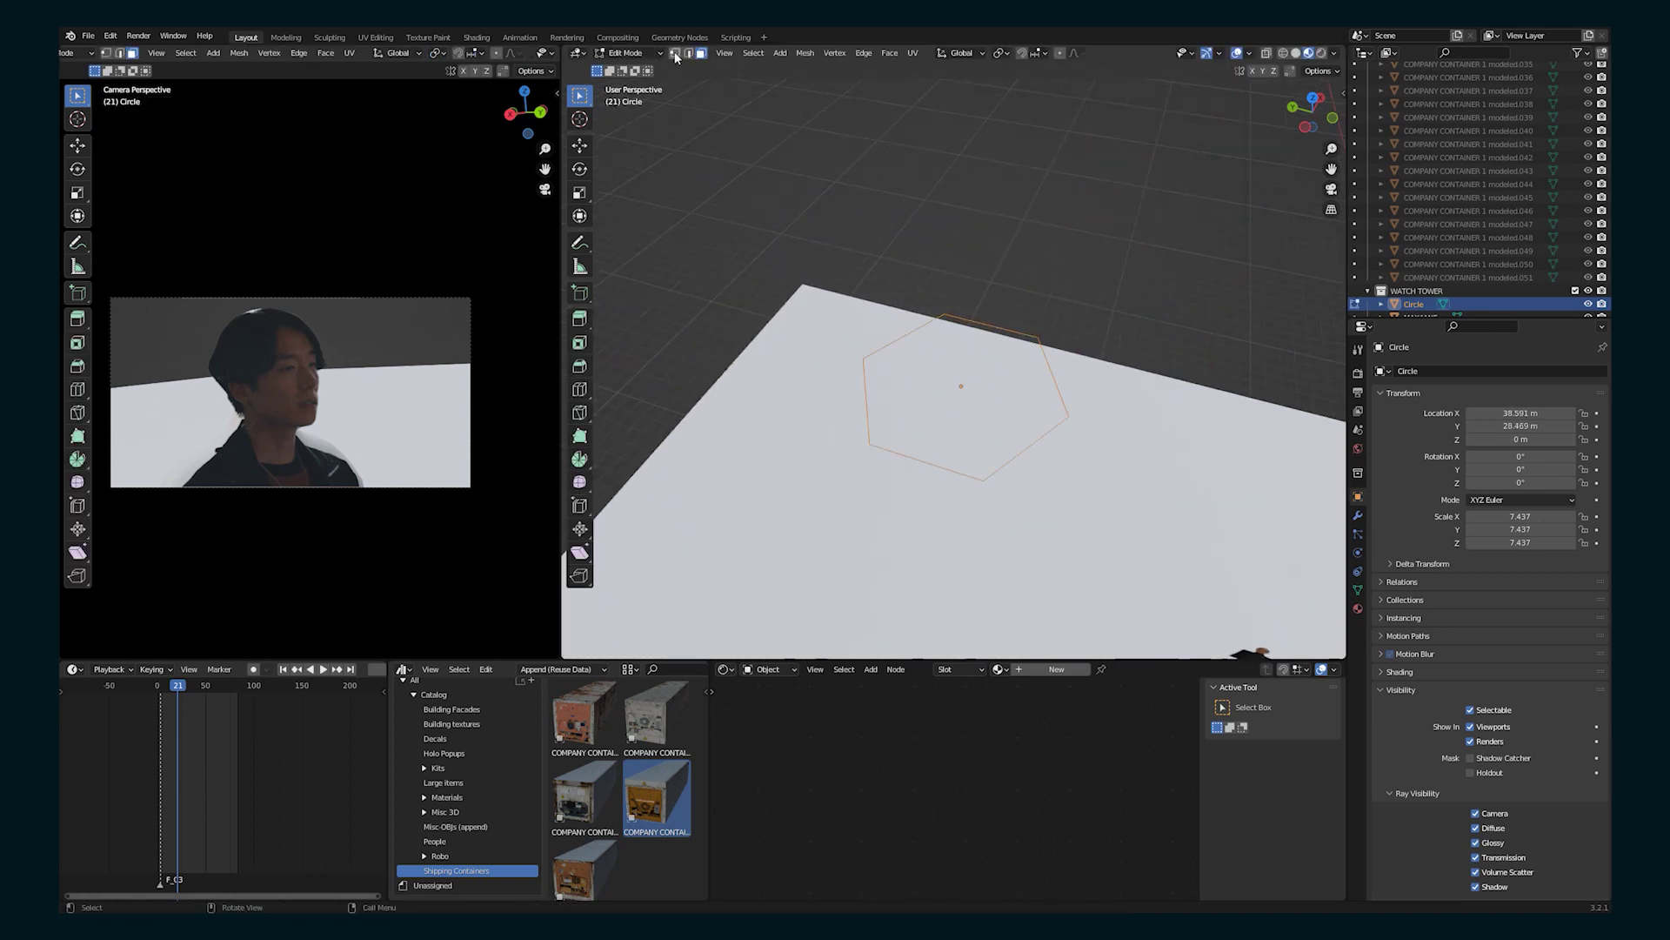
{"action": "left_click", "coordinate": [998, 386]}
{"action": "key", "text": "KP_3"}
{"action": "key", "text": "Tab"}
- Scale the funnel to about 3.8 and lift it above the figure, at about Y 12.9 m, Z 8.7 m
{"action": "key", "text": "s"}
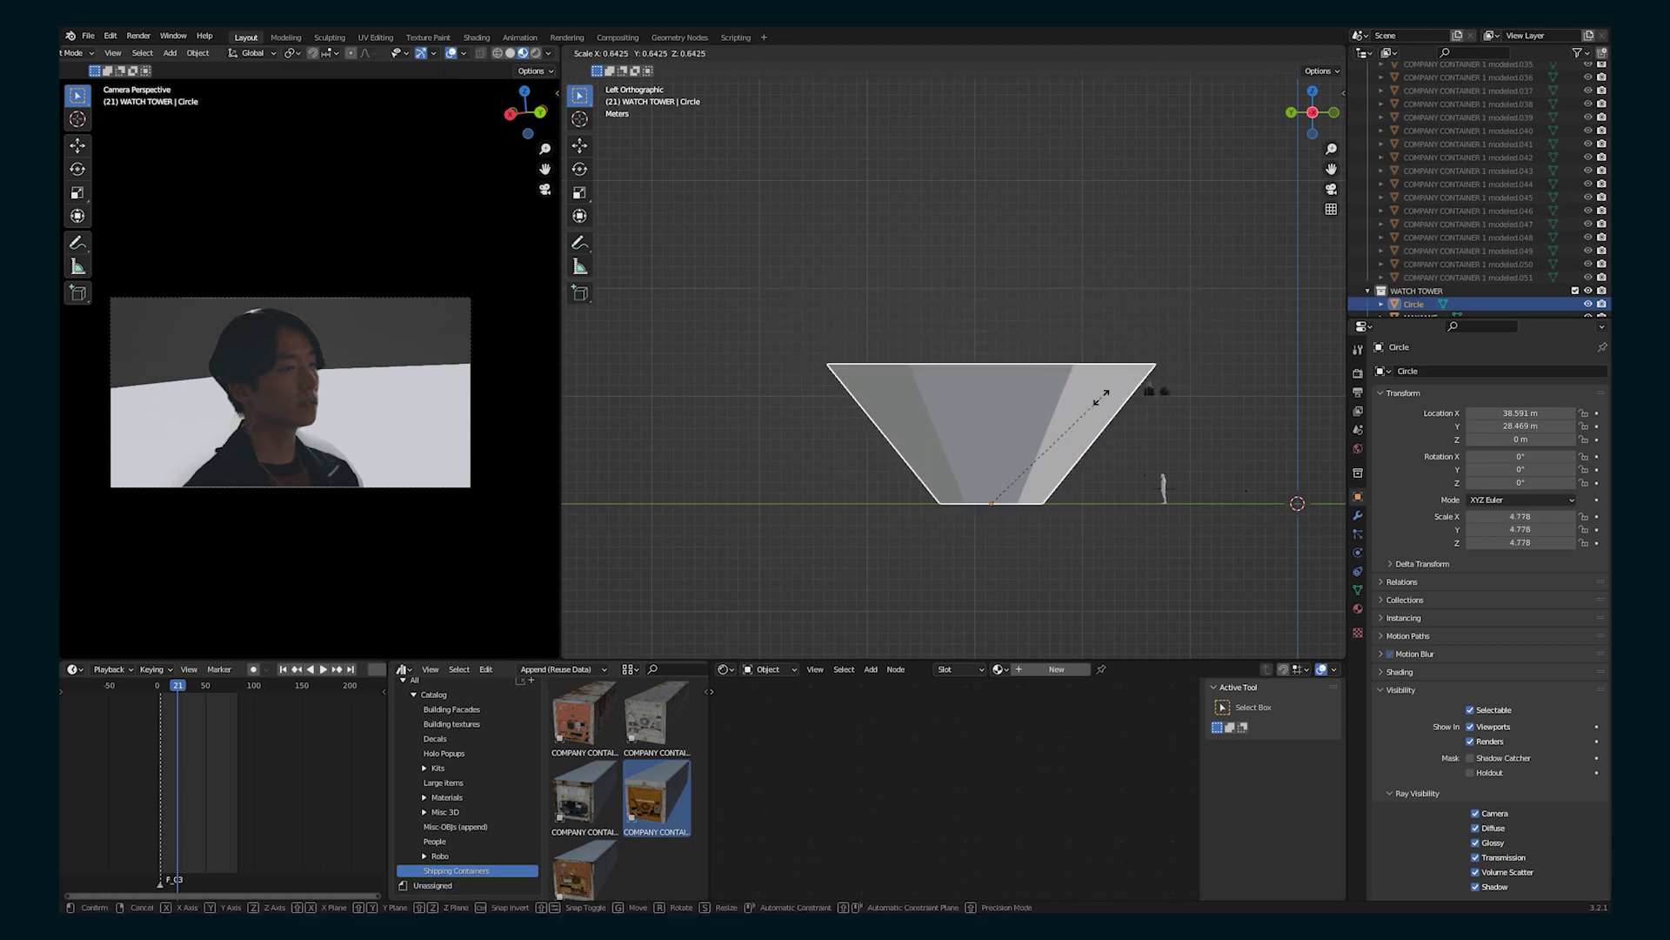
{"action": "left_click", "coordinate": [1101, 398]}
{"action": "key", "text": "g"}
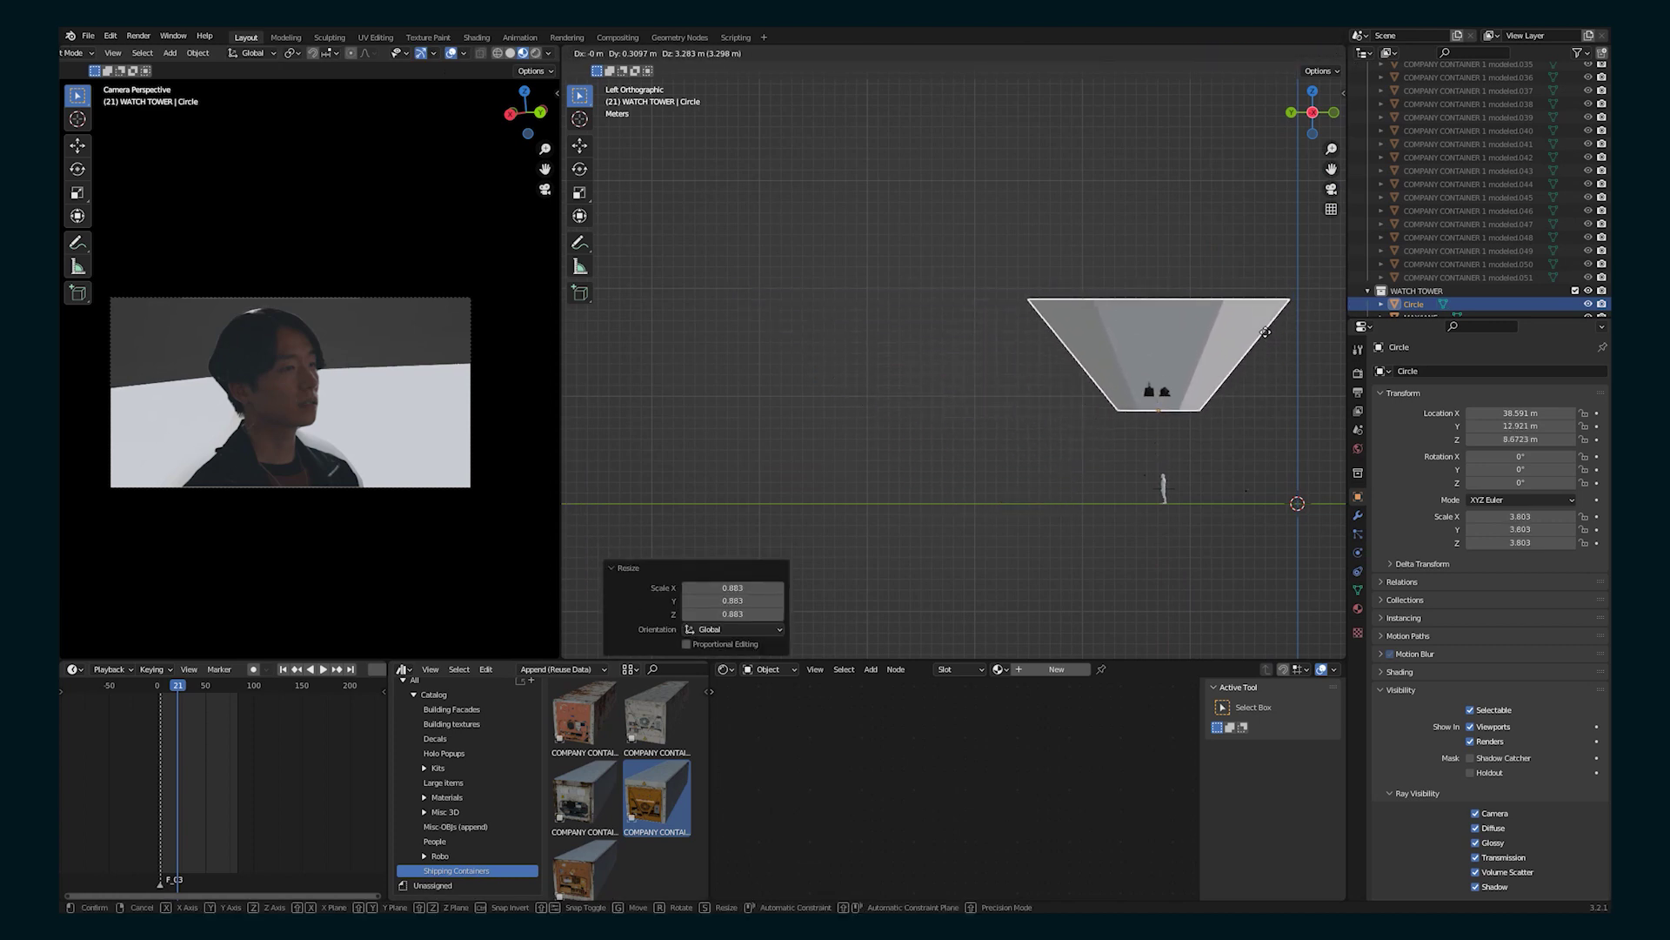
{"action": "left_click", "coordinate": [1265, 332]}
{"action": "middle_click_drag", "start_coordinate": [1265, 332], "coordinate": [1256, 197]}
- Lower the funnel's top rim about 6.2 m along Z and narrow it
{"action": "key", "text": "Tab"}
{"action": "key", "text": "ctrl+KP_3"}
{"action": "key", "text": "g"}
{"action": "key", "text": "z"}
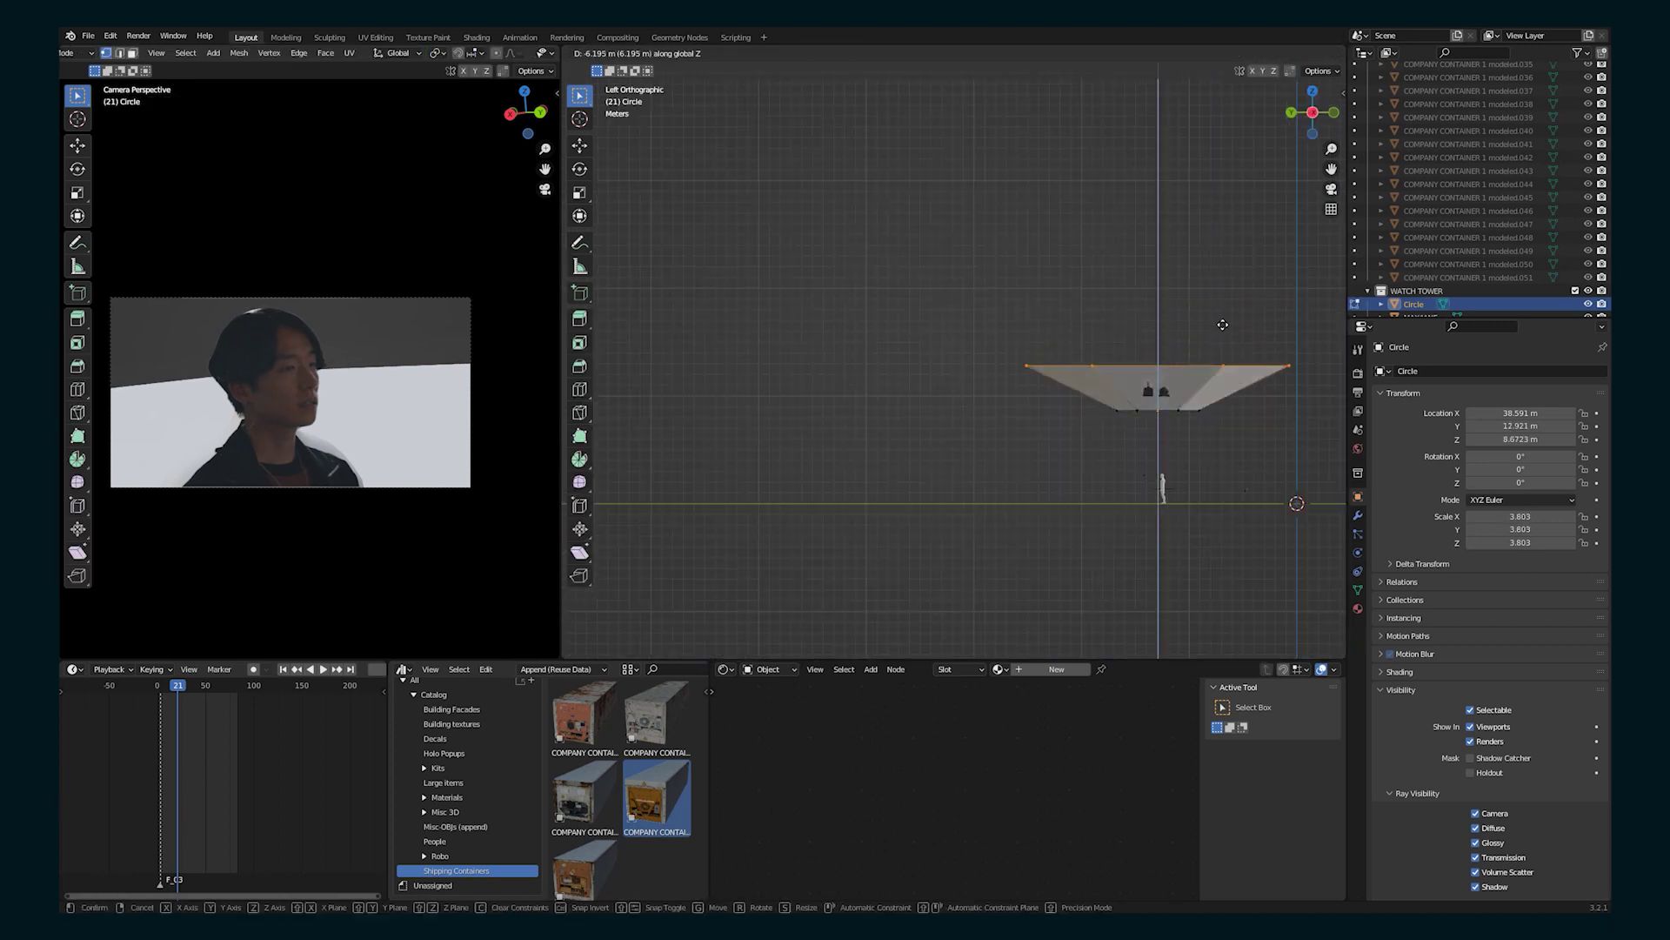
{"action": "left_click", "coordinate": [1224, 327]}
{"action": "key", "text": "s"}
{"action": "left_click", "coordinate": [1219, 420]}
{"action": "middle_click_drag", "start_coordinate": [1219, 420], "coordinate": [1202, 384]}
- Move the funnel about -13.2 m along the X axis
{"action": "key", "text": "Tab"}
{"action": "key", "text": "g"}
{"action": "key", "text": "x"}
{"action": "left_click", "coordinate": [1287, 397]}
{"action": "middle_click_drag", "start_coordinate": [1257, 465], "coordinate": [1272, 430]}
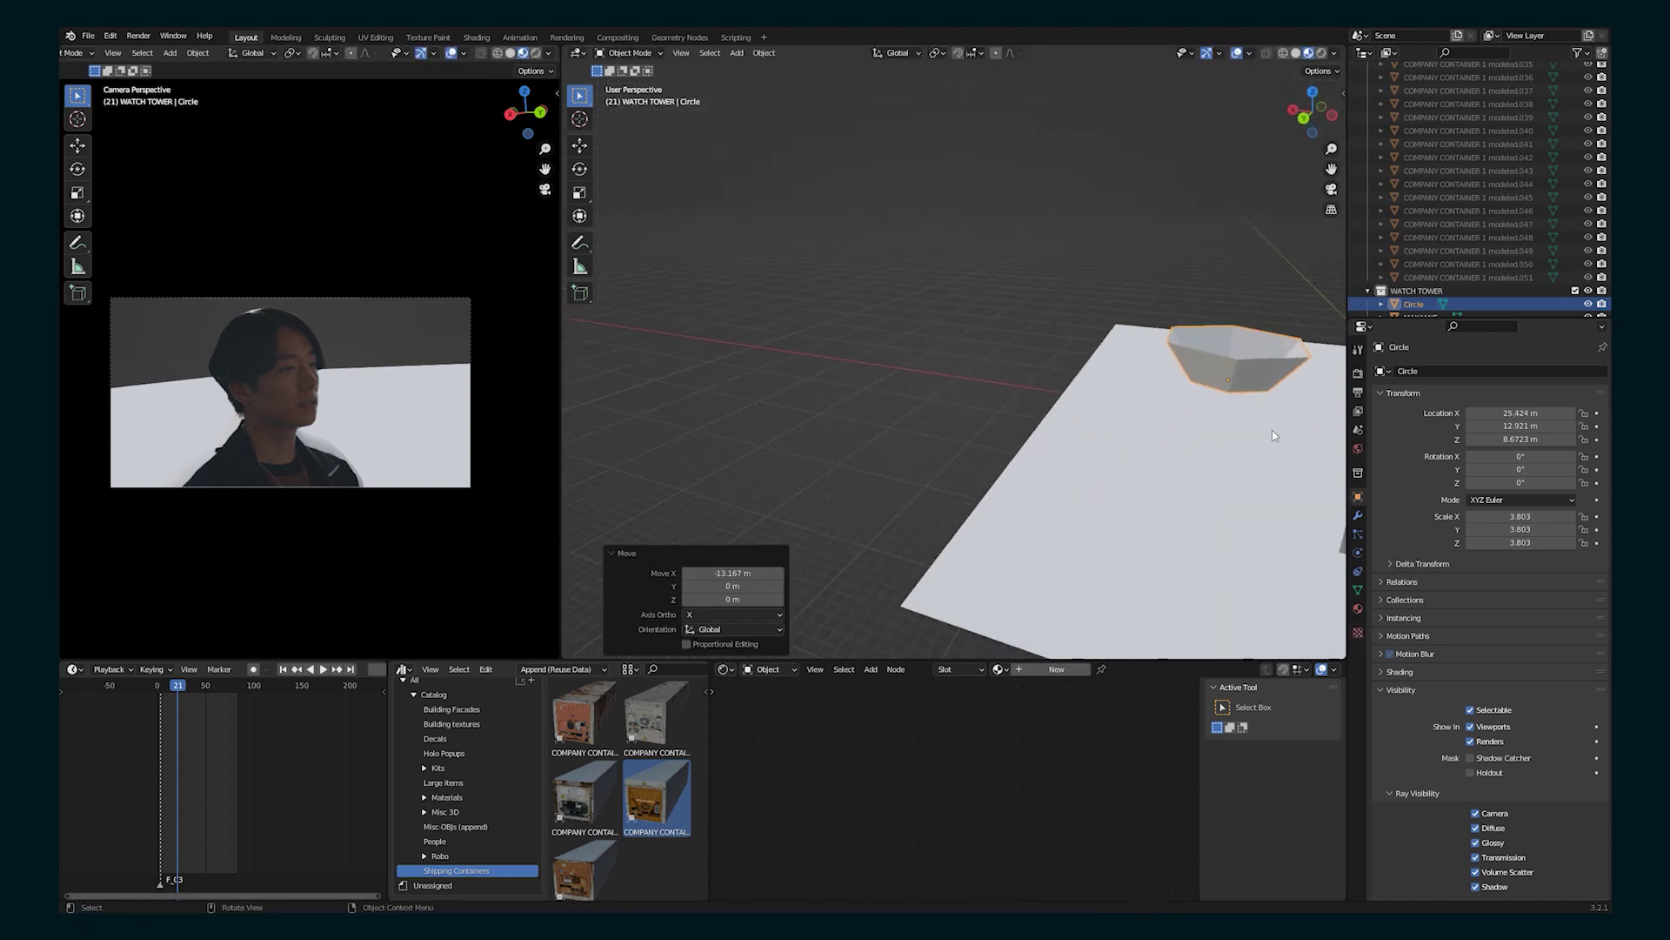
{"action": "scroll", "coordinate": [1272, 430], "scroll_direction": "down", "scroll_amount": 2}
- Add a plane, shift it along X to about 26.5 m and scale it to about 6.2
{"action": "key", "text": "shift+a"}
{"action": "mouse_move", "coordinate": [1192, 459]}
{"action": "left_click", "coordinate": [1274, 459]}
{"action": "scroll", "coordinate": [1250, 488], "scroll_direction": "down", "scroll_amount": 2}
{"action": "key", "text": "g"}
{"action": "key", "text": "x"}
{"action": "left_click", "coordinate": [1109, 477]}
{"action": "key", "text": "s"}
{"action": "left_click", "coordinate": [707, 161]}
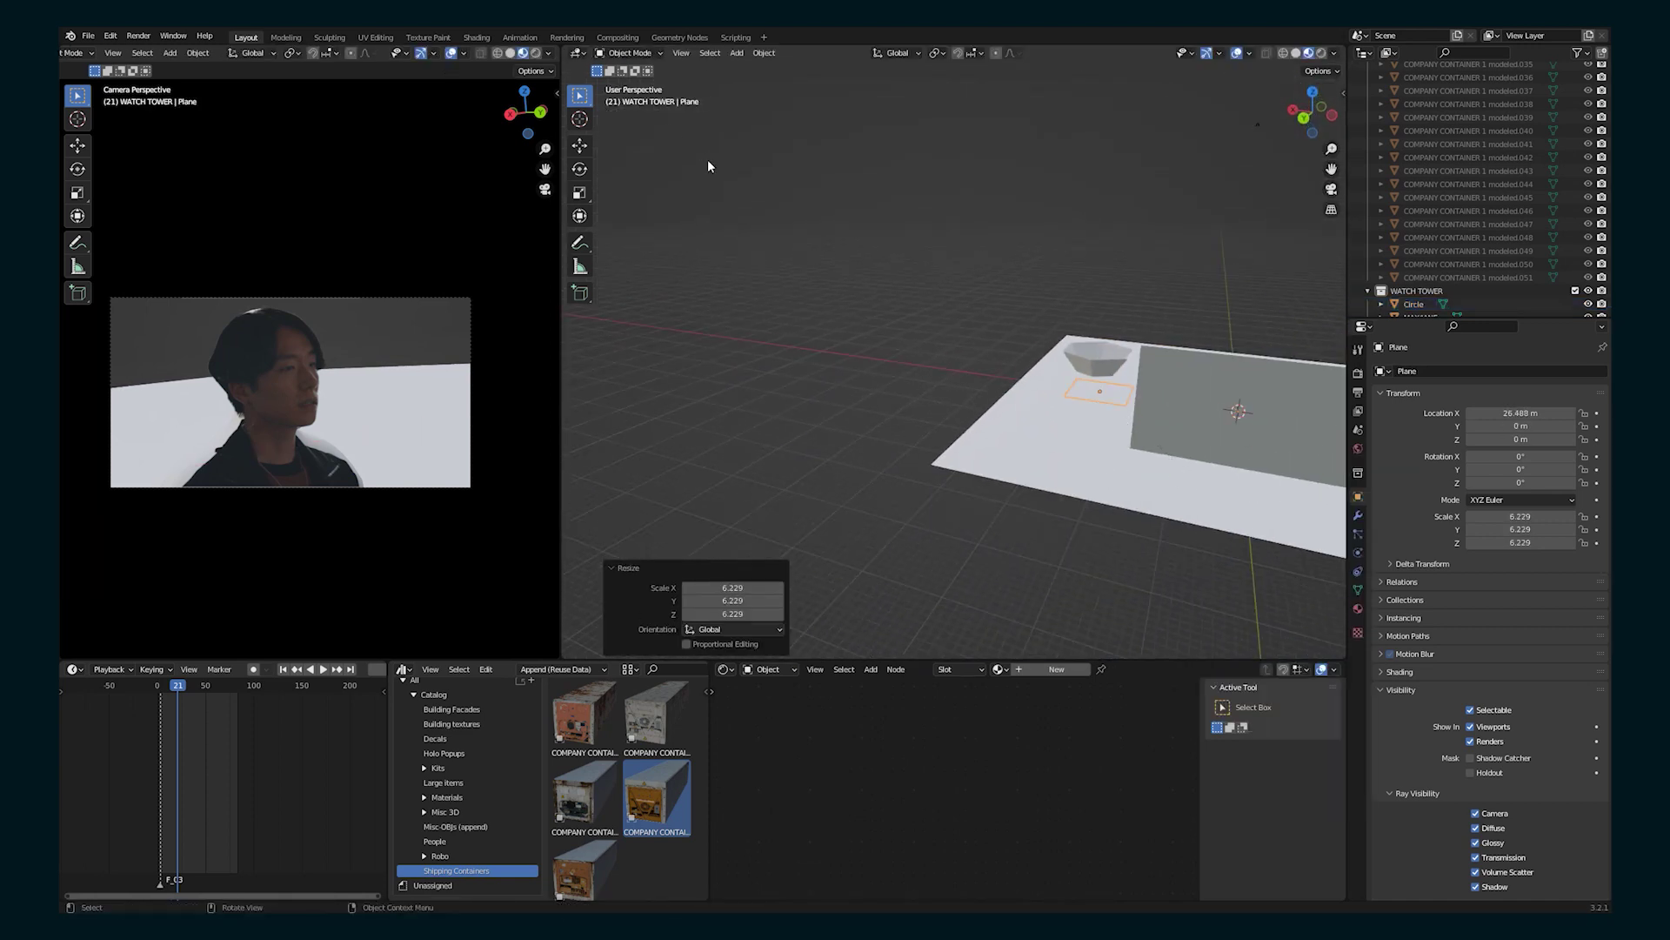
- Rotate the plane 90° about Y and enlarge it about 5.3 times into a wall behind the funnel
{"action": "key", "text": "r"}
{"action": "key", "text": "y"}
{"action": "key", "text": "9"}
{"action": "key", "text": "0"}
{"action": "key", "text": "Return"}
{"action": "left_click", "coordinate": [1251, 128]}
{"action": "left_click", "coordinate": [1294, 110]}
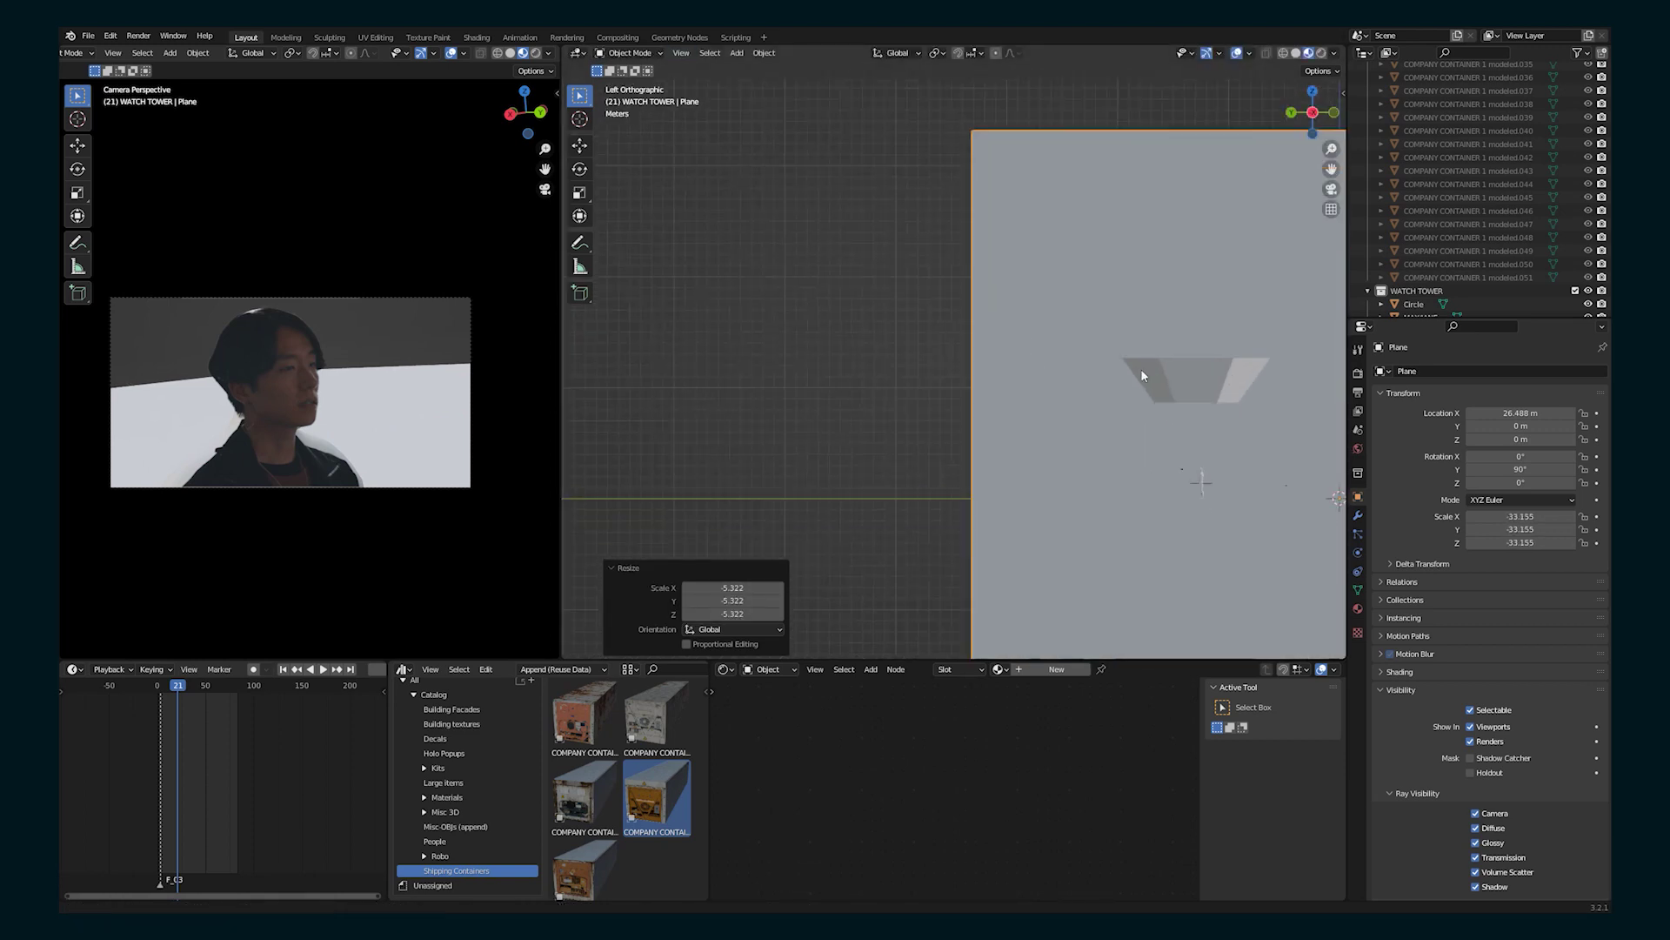
- Delete the funnel's faces on the side that meets the wall
{"action": "middle_click_drag", "start_coordinate": [1140, 368], "coordinate": [1024, 375]}
{"action": "left_click", "coordinate": [992, 384]}
{"action": "key", "text": "Tab"}
{"action": "middle_click_drag", "start_coordinate": [930, 436], "coordinate": [841, 392]}
{"action": "left_click", "coordinate": [1040, 366], "text": "shift"}
{"action": "key", "text": "x"}
{"action": "left_click", "coordinate": [999, 395]}
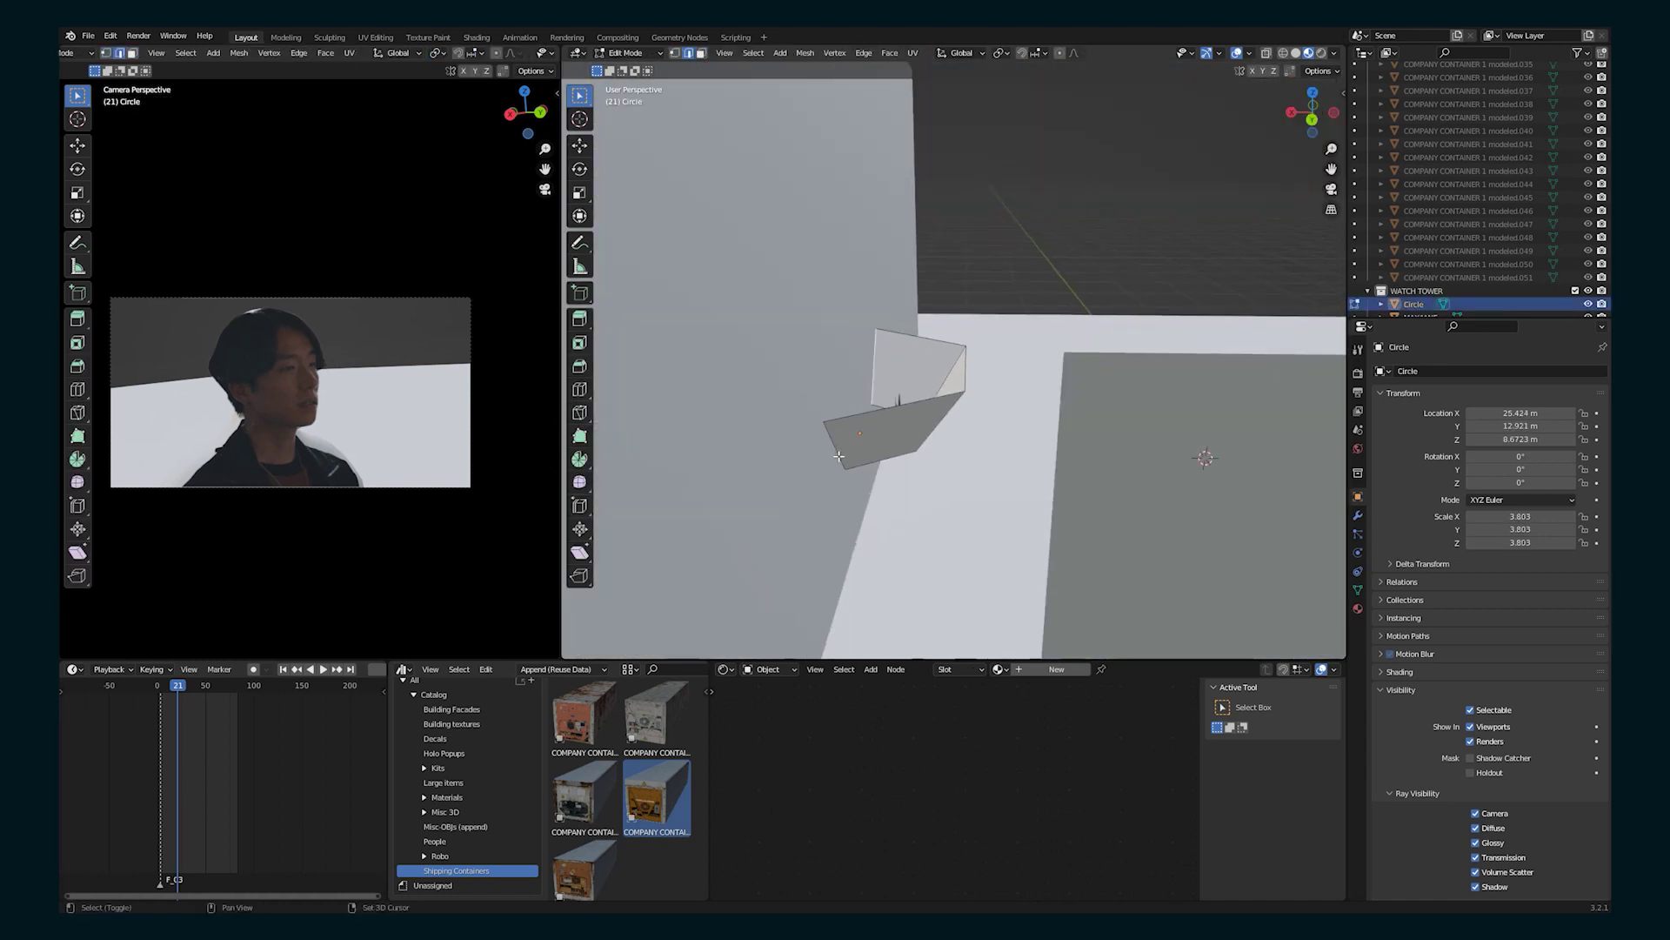
{"action": "left_click", "coordinate": [829, 489]}
{"action": "key", "text": "Tab"}
- Move the funnel along X against the wall and raise it, to about X 19.7 m, Z 12.4 m
{"action": "middle_click_drag", "start_coordinate": [828, 489], "coordinate": [857, 478]}
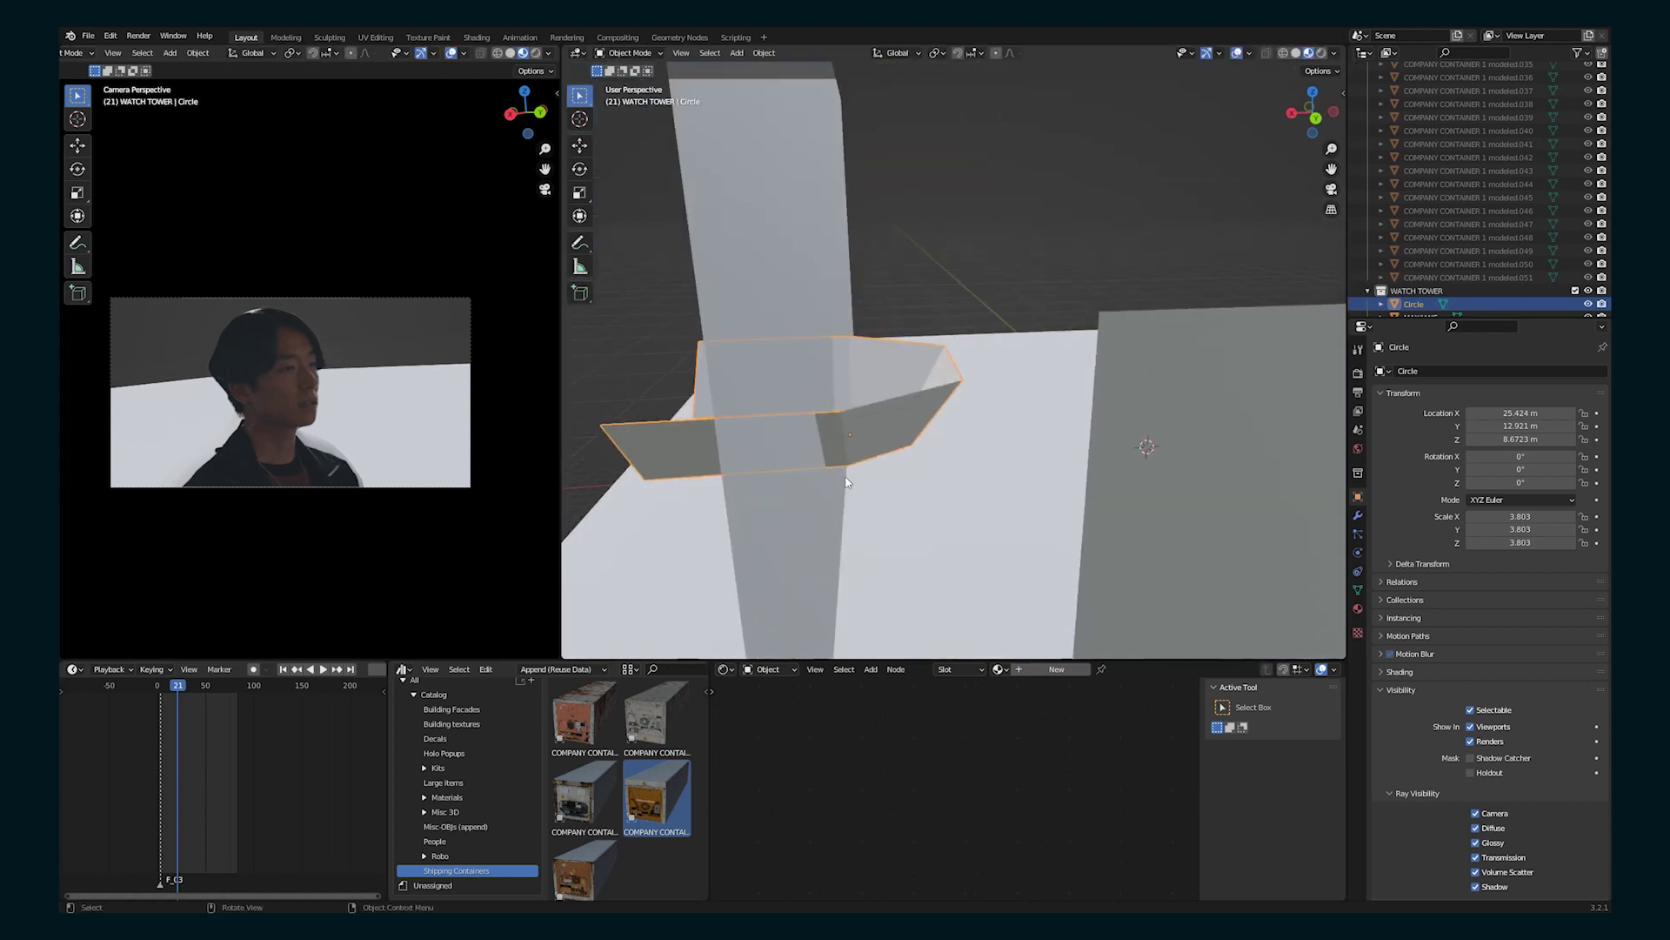
{"action": "key", "text": "g"}
{"action": "key", "text": "x"}
{"action": "left_click", "coordinate": [964, 475]}
{"action": "left_click", "coordinate": [860, 483]}
{"action": "middle_click_drag", "start_coordinate": [965, 474], "coordinate": [908, 357]}
{"action": "left_click", "coordinate": [972, 497]}
{"action": "left_click", "coordinate": [962, 359], "text": "shift"}
{"action": "key", "text": "g"}
{"action": "left_click", "coordinate": [979, 335]}
- Select the funnel's bottom edge loop in Edit Mode, and rename the funnel Tower and the upright plane Wall
{"action": "key", "text": "Tab"}
{"action": "key", "text": "Tab"}
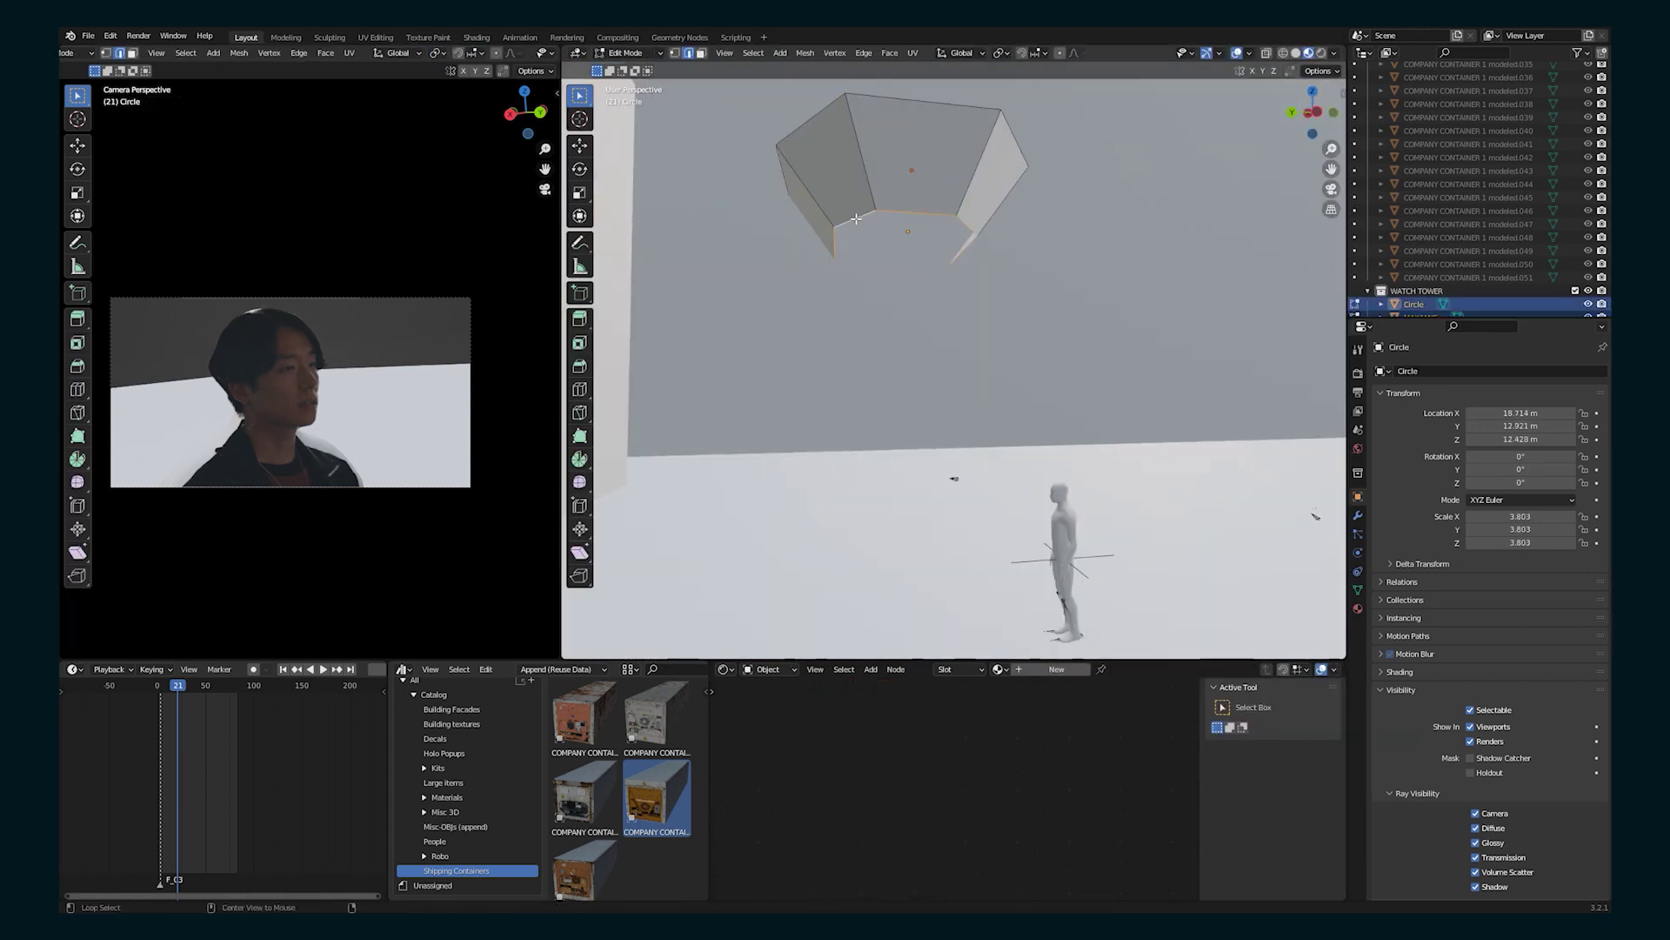
{"action": "middle_click_drag", "start_coordinate": [855, 217], "coordinate": [857, 233]}
{"action": "scroll", "coordinate": [857, 233], "scroll_direction": "down", "scroll_amount": 3}
{"action": "double_click", "coordinate": [1411, 304]}
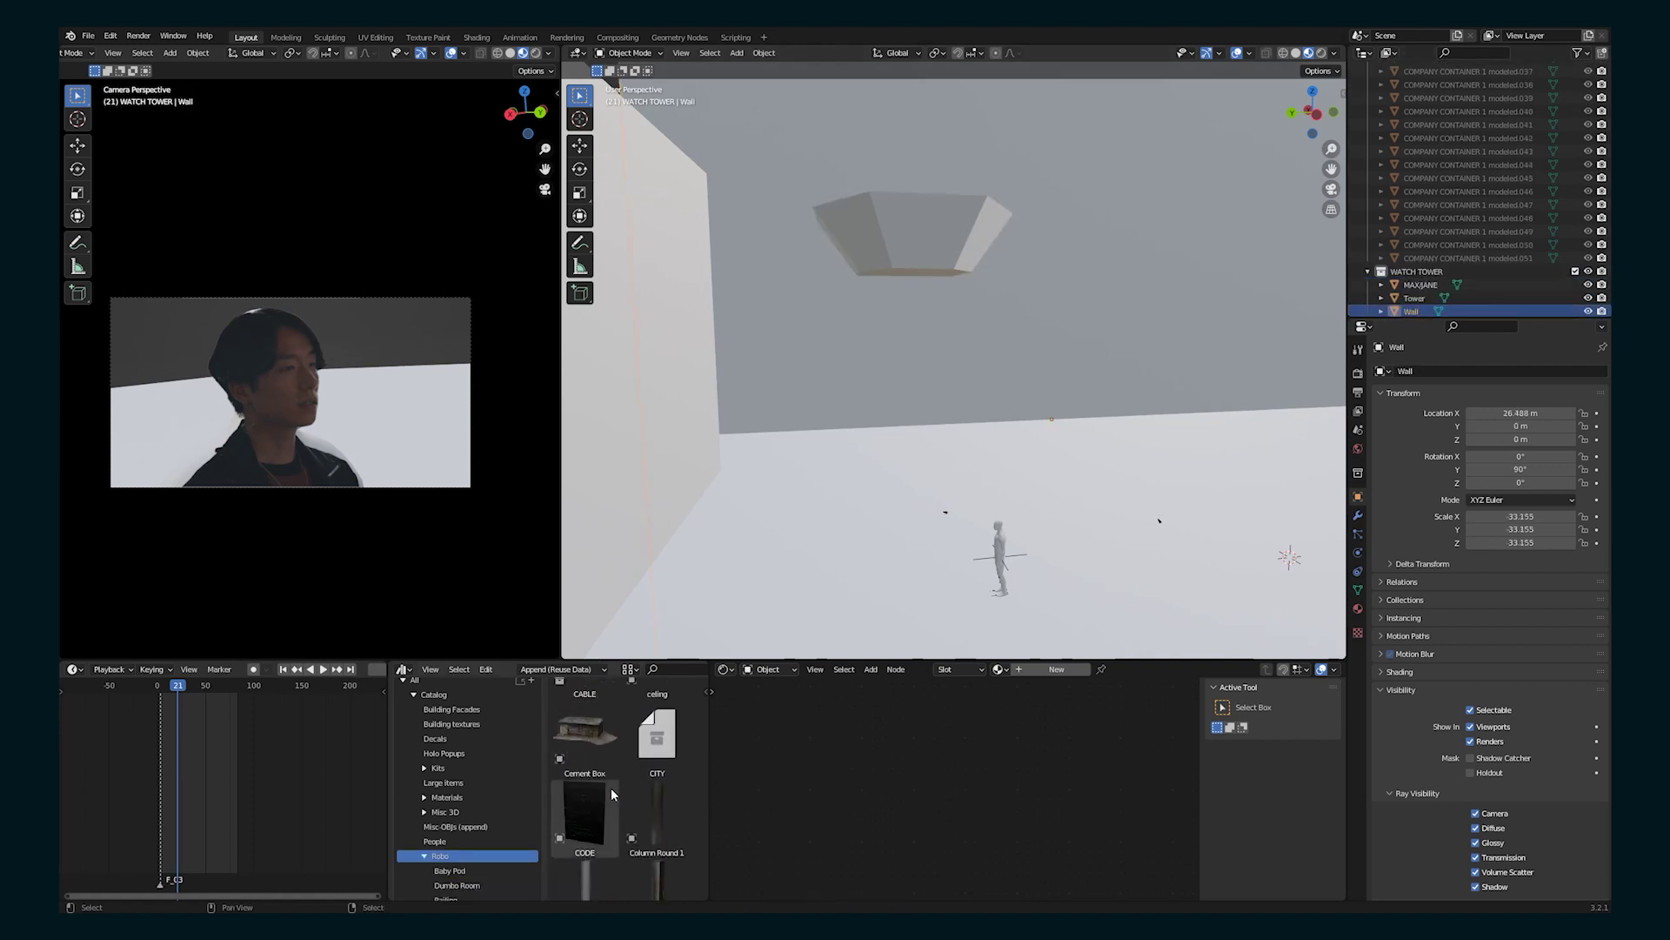
- Find the Roosevelt - Under Stairs asset among the Robo assets and place it below the tower
{"action": "scroll", "coordinate": [611, 791], "scroll_direction": "down", "scroll_amount": 10}
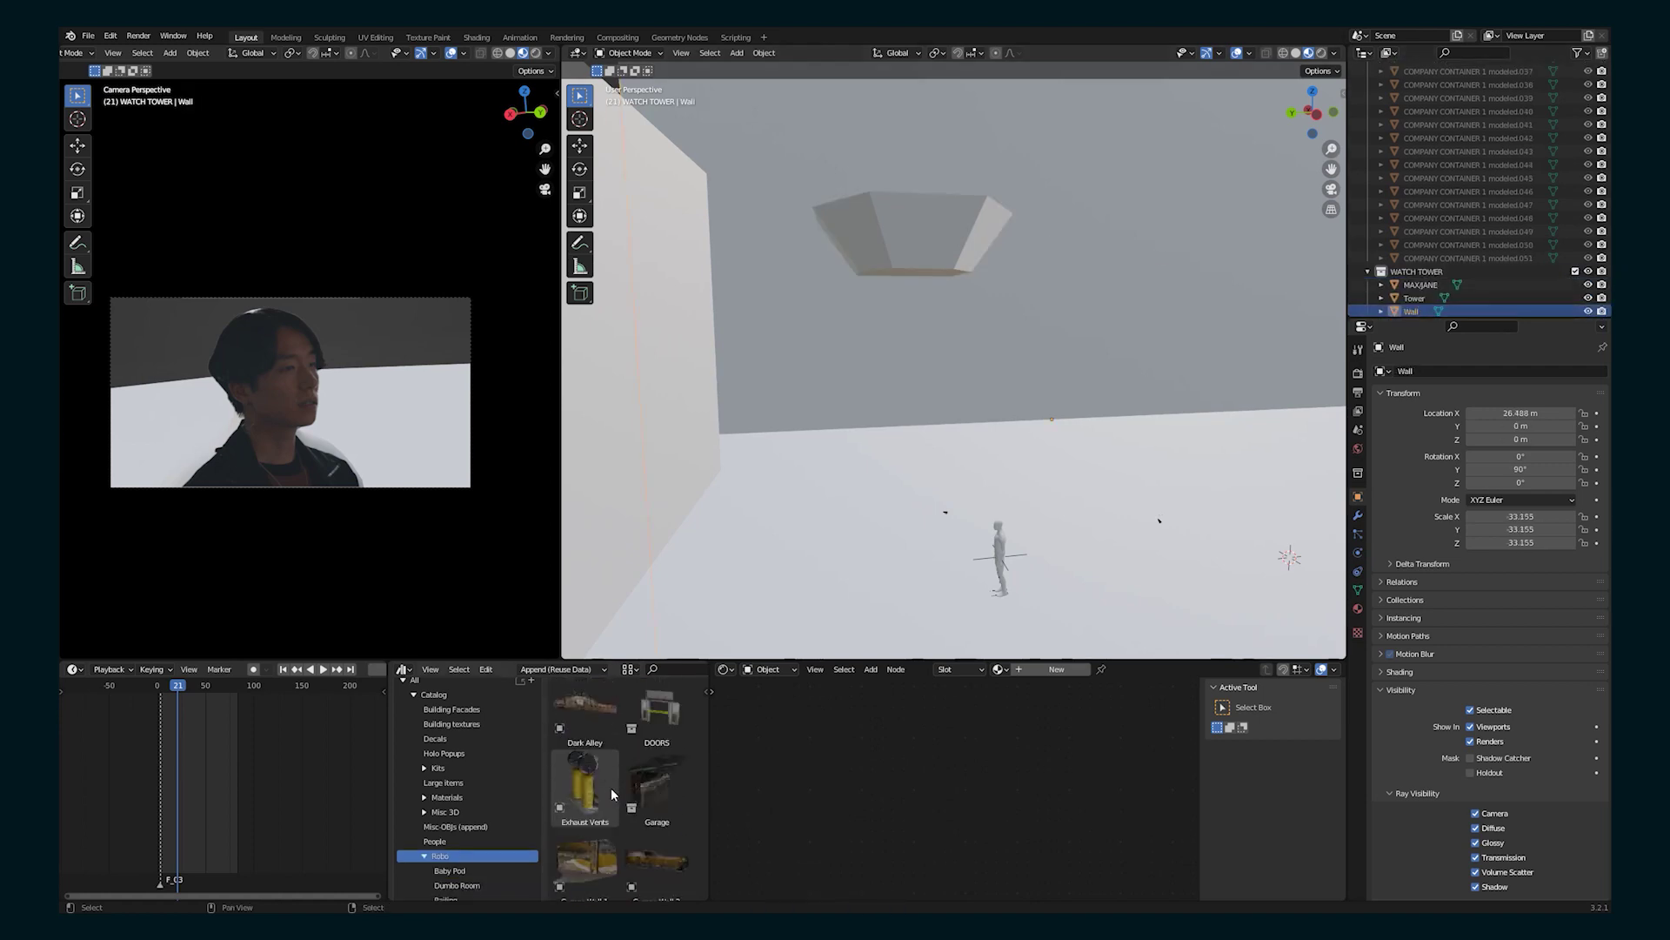
{"action": "scroll", "coordinate": [611, 786], "scroll_direction": "down", "scroll_amount": 4}
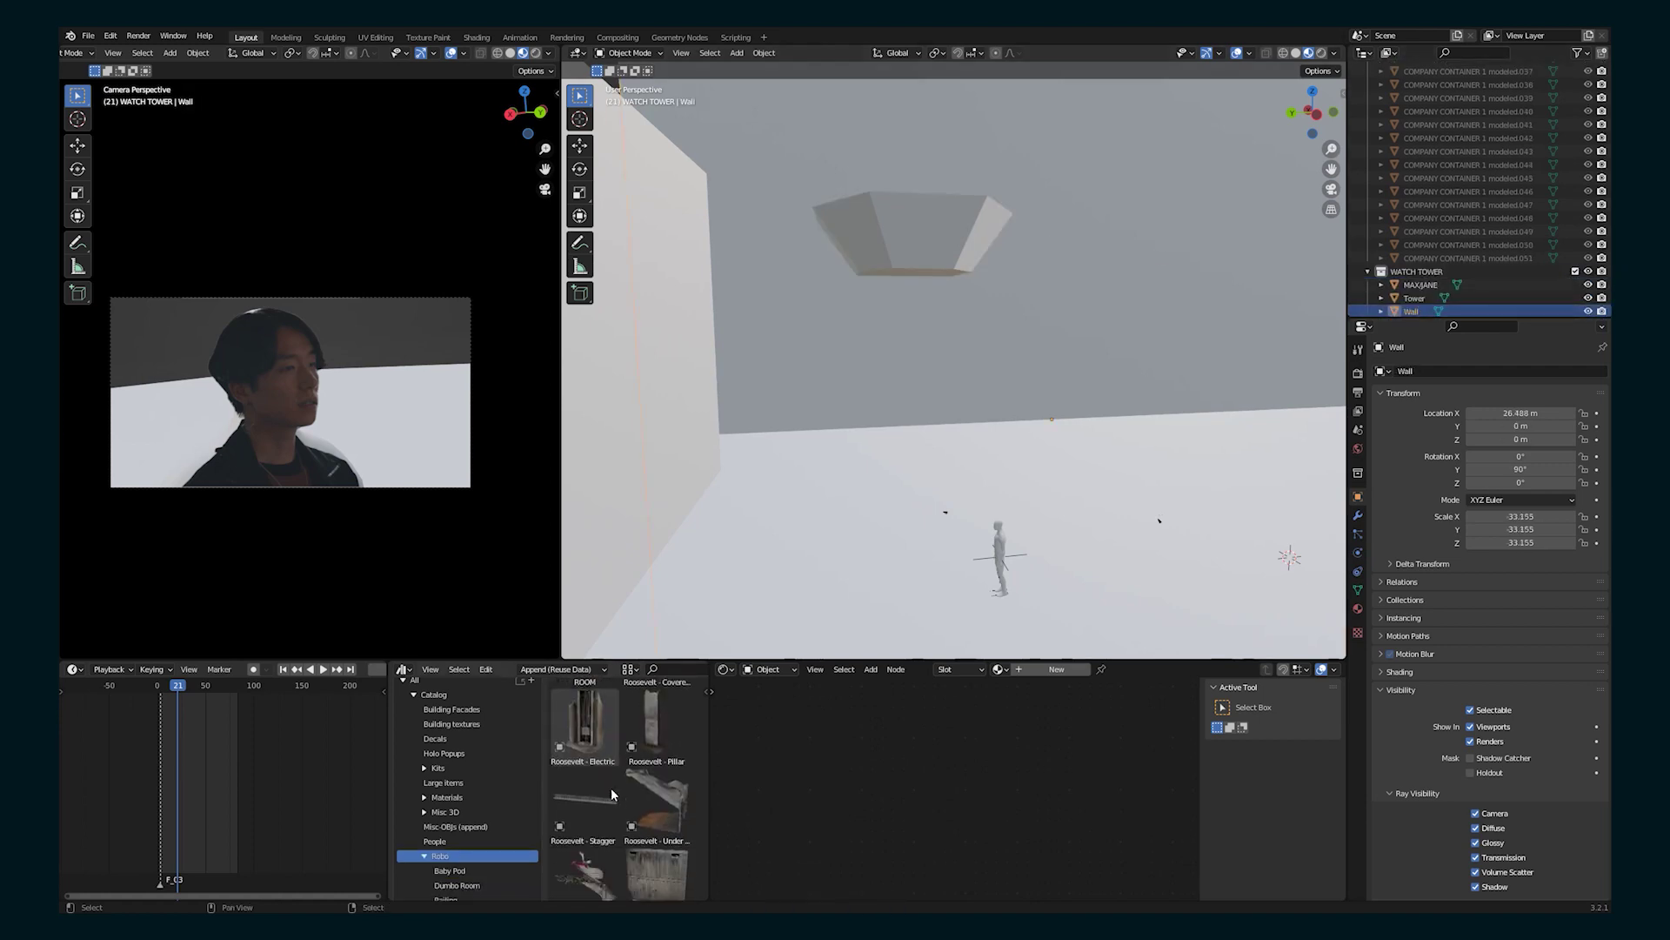
{"action": "left_click_drag", "start_coordinate": [917, 462], "coordinate": [918, 461]}
{"action": "middle_click_drag", "start_coordinate": [856, 465], "coordinate": [987, 473]}
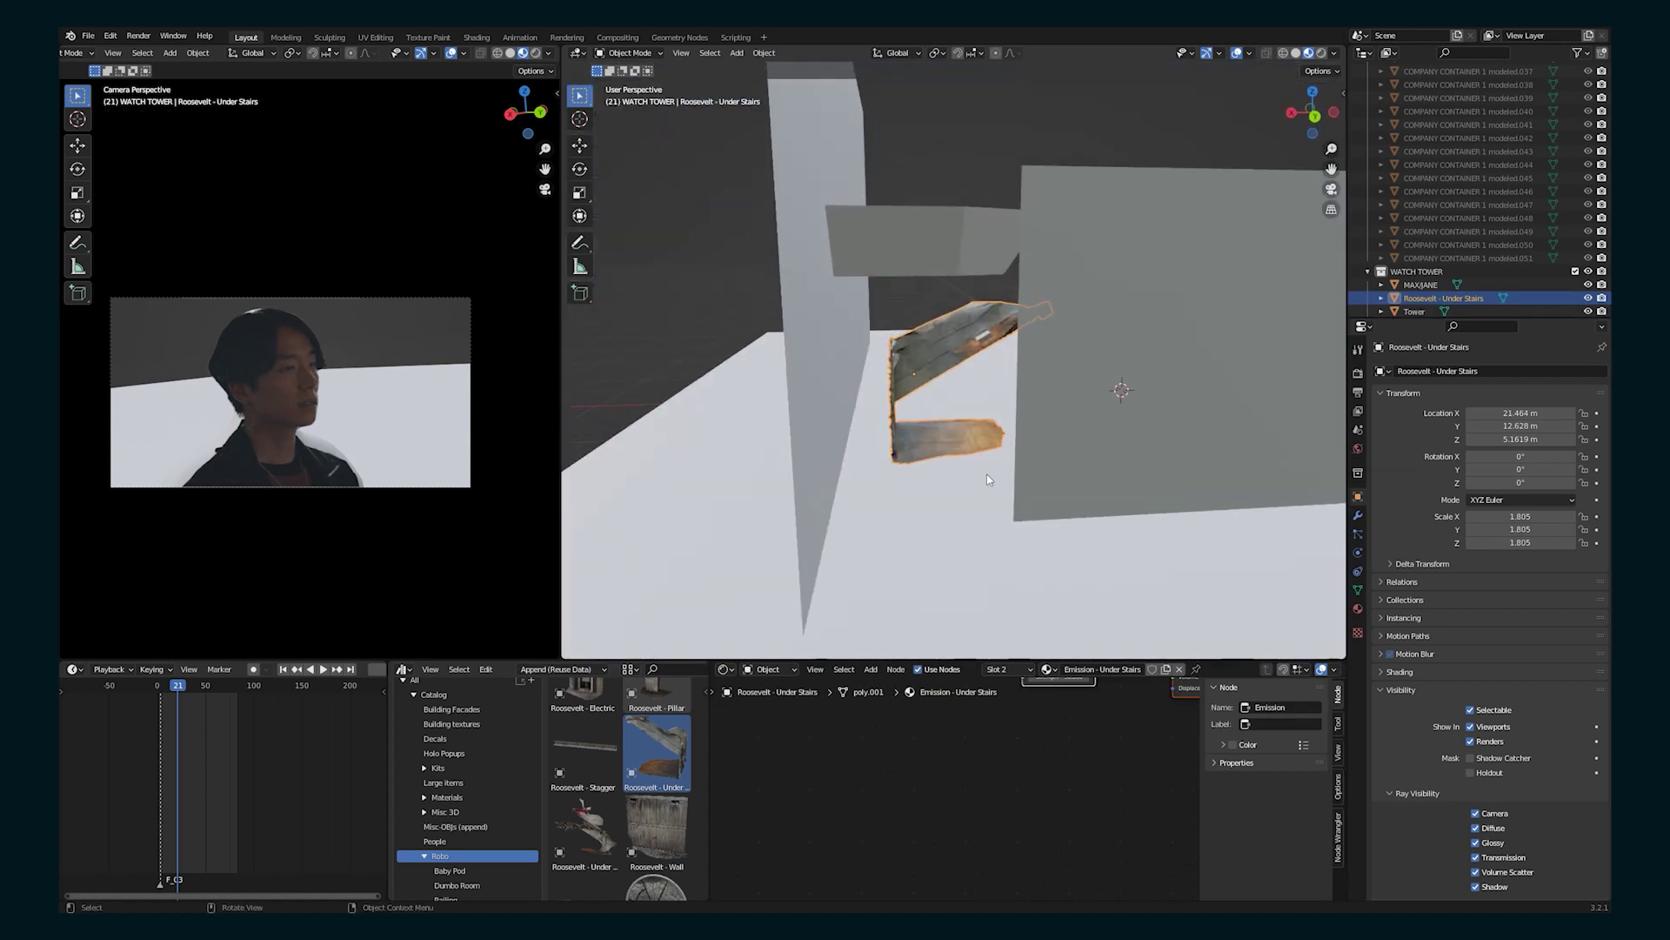
- Scale the under-stairs asset up to about 2.64 and raise it about 1.88 m along Z
{"action": "key", "text": "s"}
{"action": "left_click", "coordinate": [1015, 506]}
{"action": "key", "text": "g"}
{"action": "key", "text": "z"}
{"action": "left_click", "coordinate": [1015, 477]}
- Move the under-stairs asset about 5.14 m along X and 0.18 m along Y to sit beneath the tower
{"action": "left_click", "coordinate": [1313, 112]}
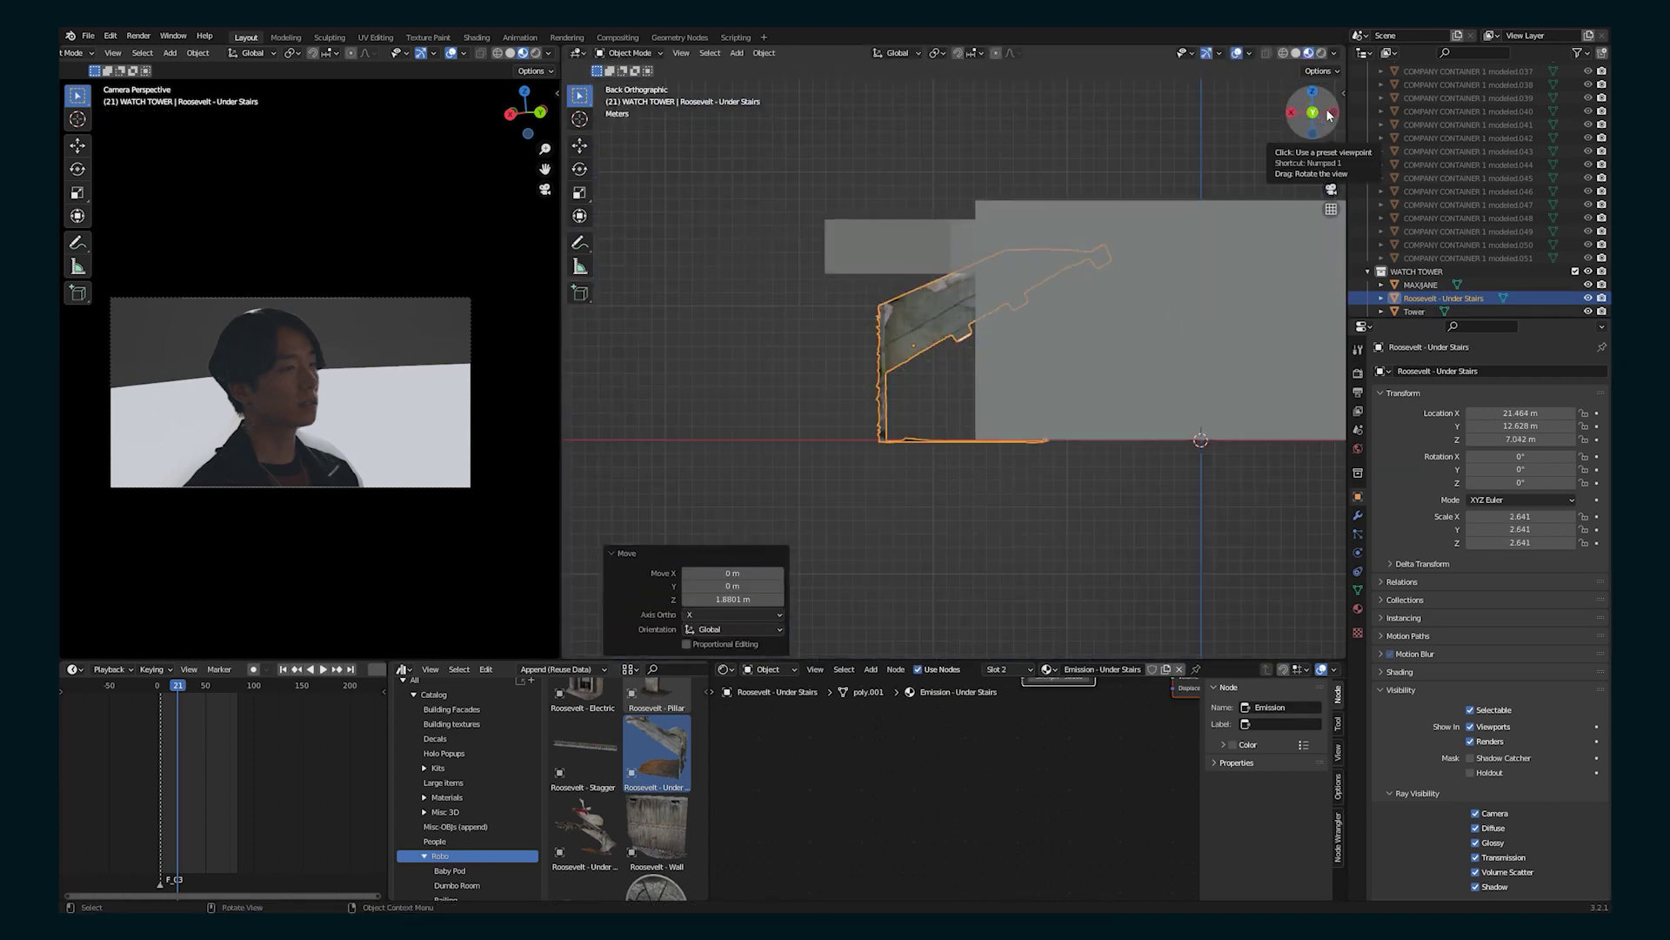
{"action": "left_click", "coordinate": [1324, 111]}
{"action": "left_click", "coordinate": [1313, 93]}
{"action": "key", "text": "g"}
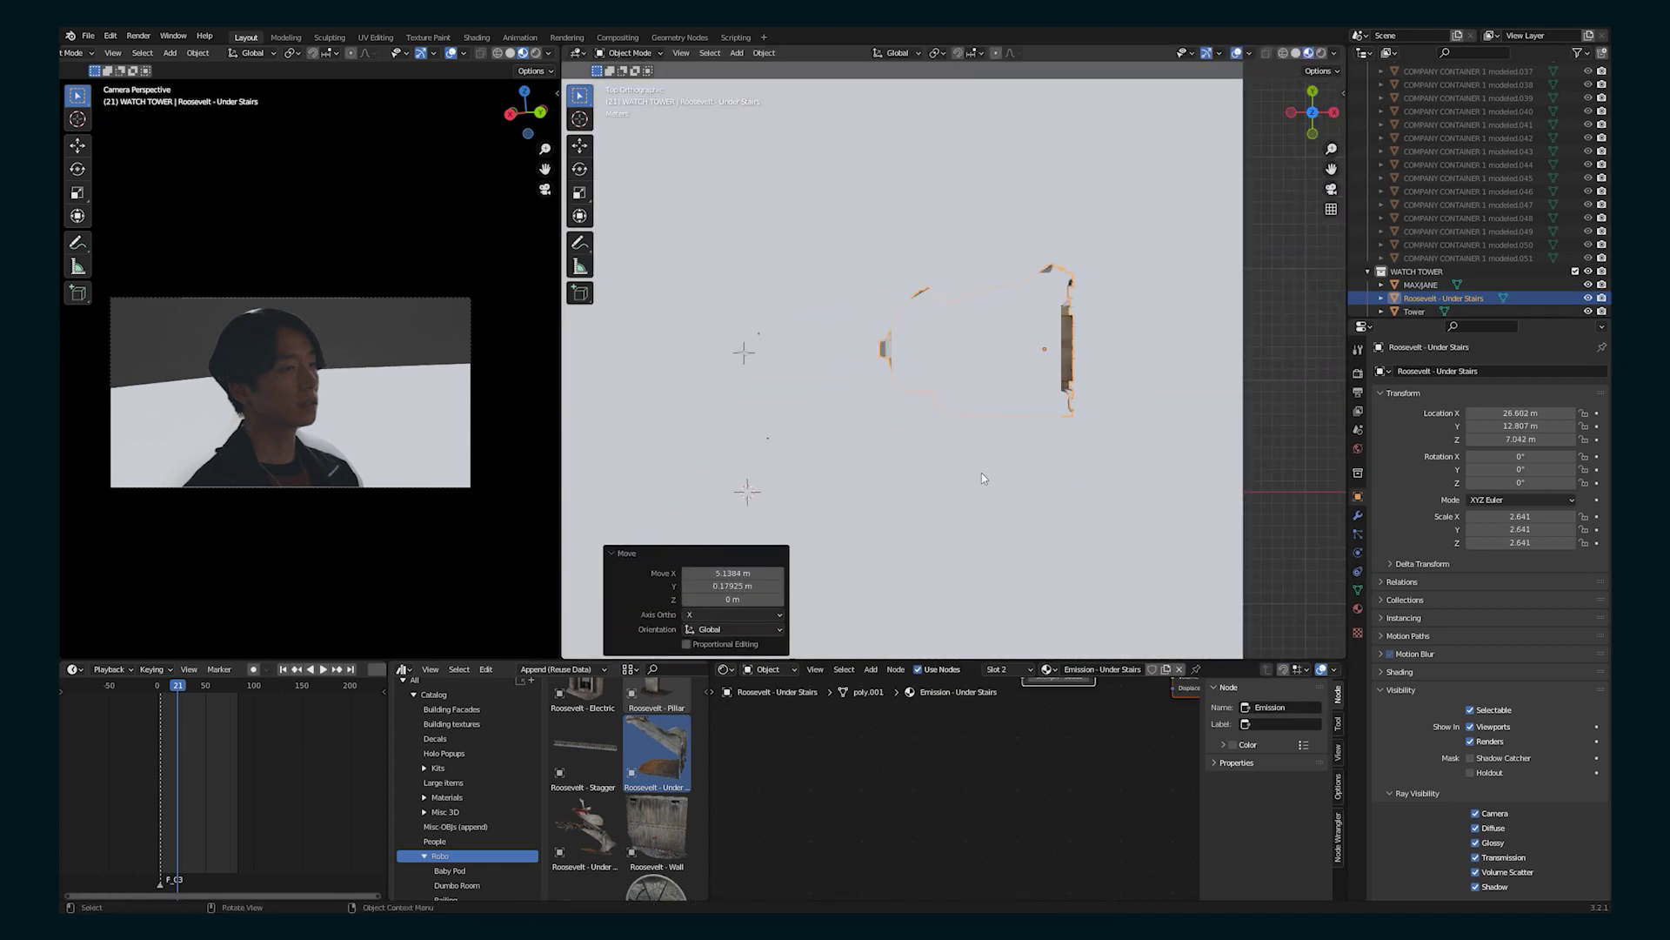
{"action": "middle_click_drag", "start_coordinate": [981, 473], "coordinate": [1130, 334]}
- Scale the under-stairs asset down by about 0.8 and shift it about -0.38 m along X
{"action": "key", "text": "s"}
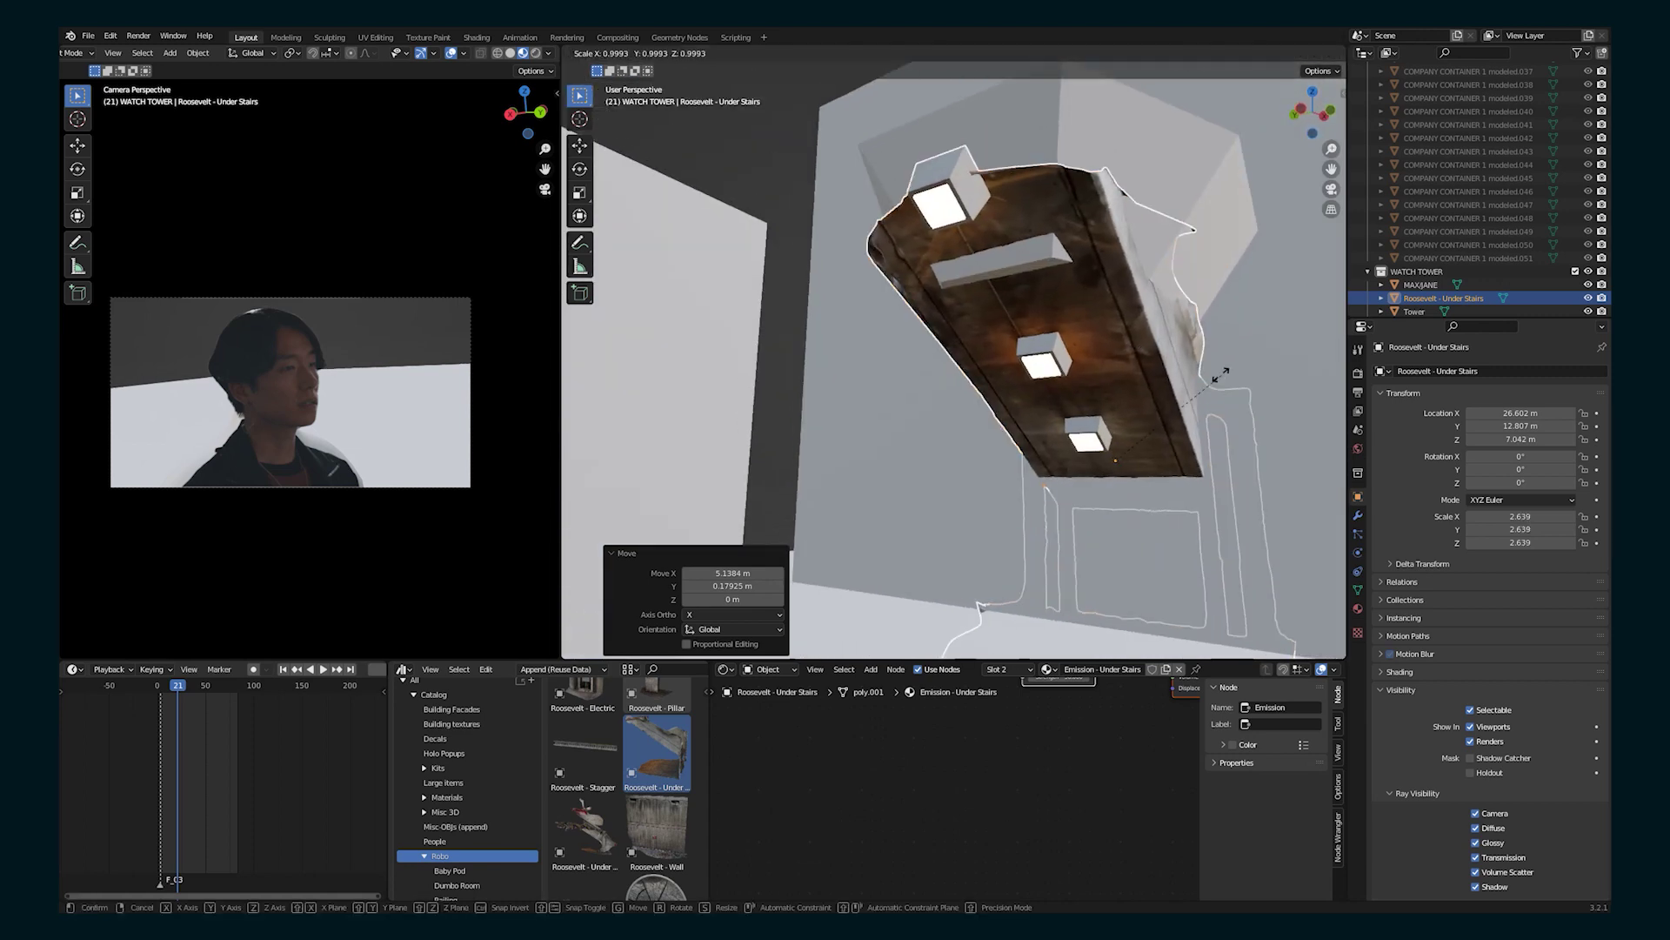
{"action": "left_click", "coordinate": [1201, 392]}
{"action": "middle_click_drag", "start_coordinate": [1201, 392], "coordinate": [1107, 423]}
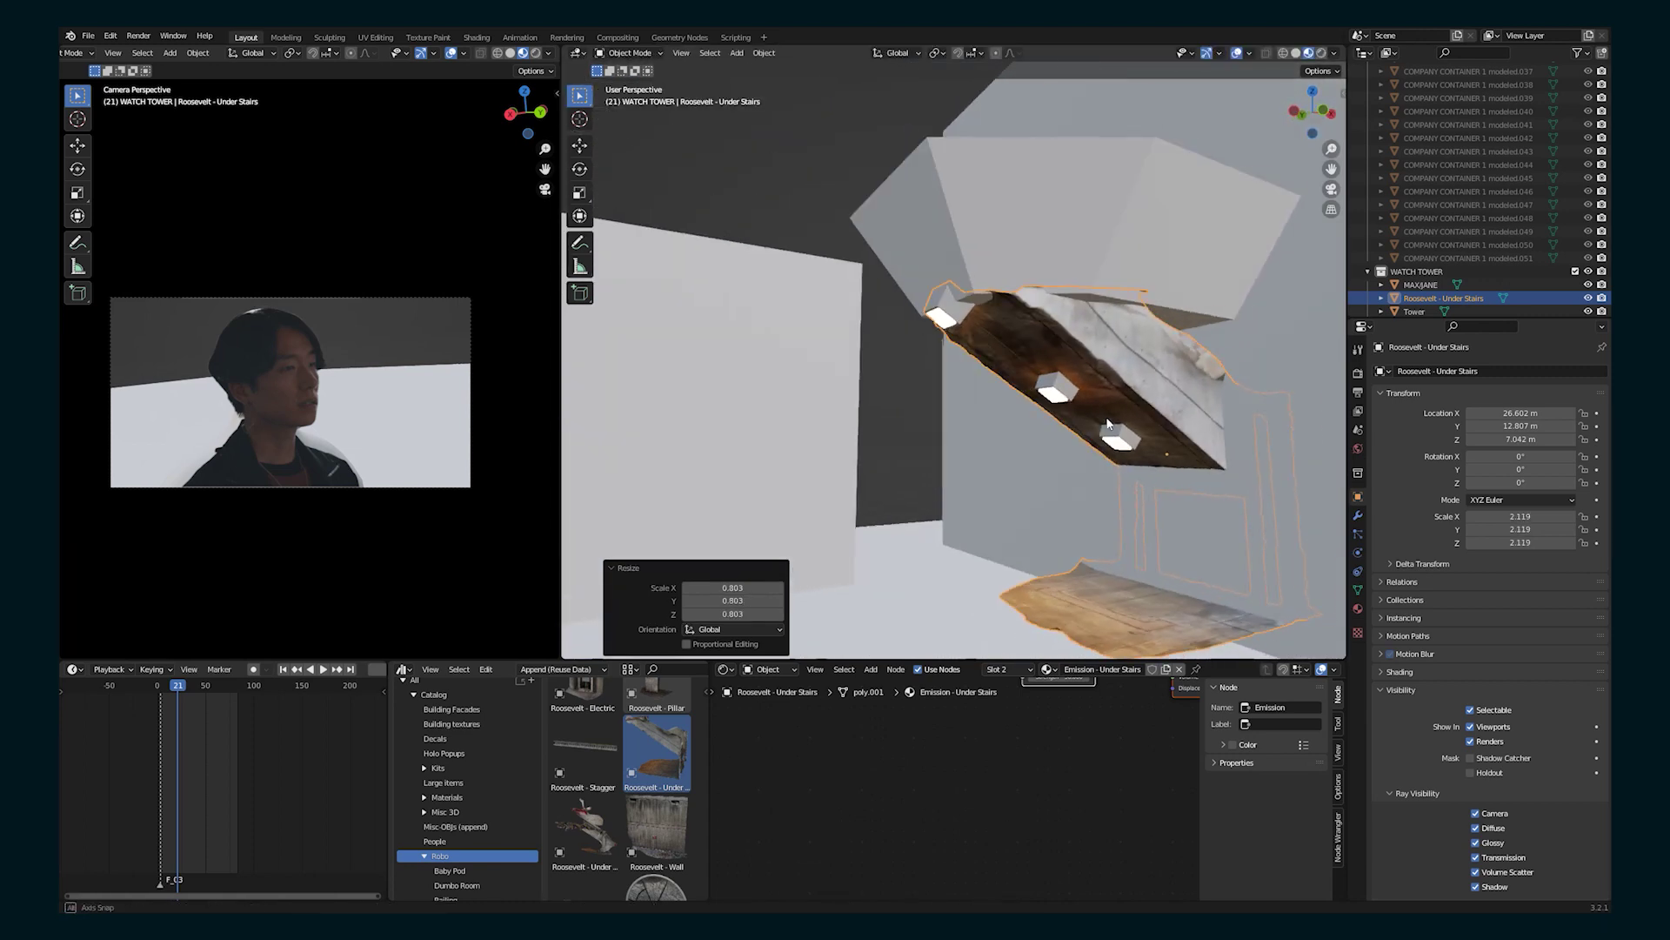
{"action": "key", "text": "g"}
{"action": "key", "text": "x"}
{"action": "left_click", "coordinate": [1108, 419]}
{"action": "middle_click_drag", "start_coordinate": [949, 439], "coordinate": [1115, 420]}
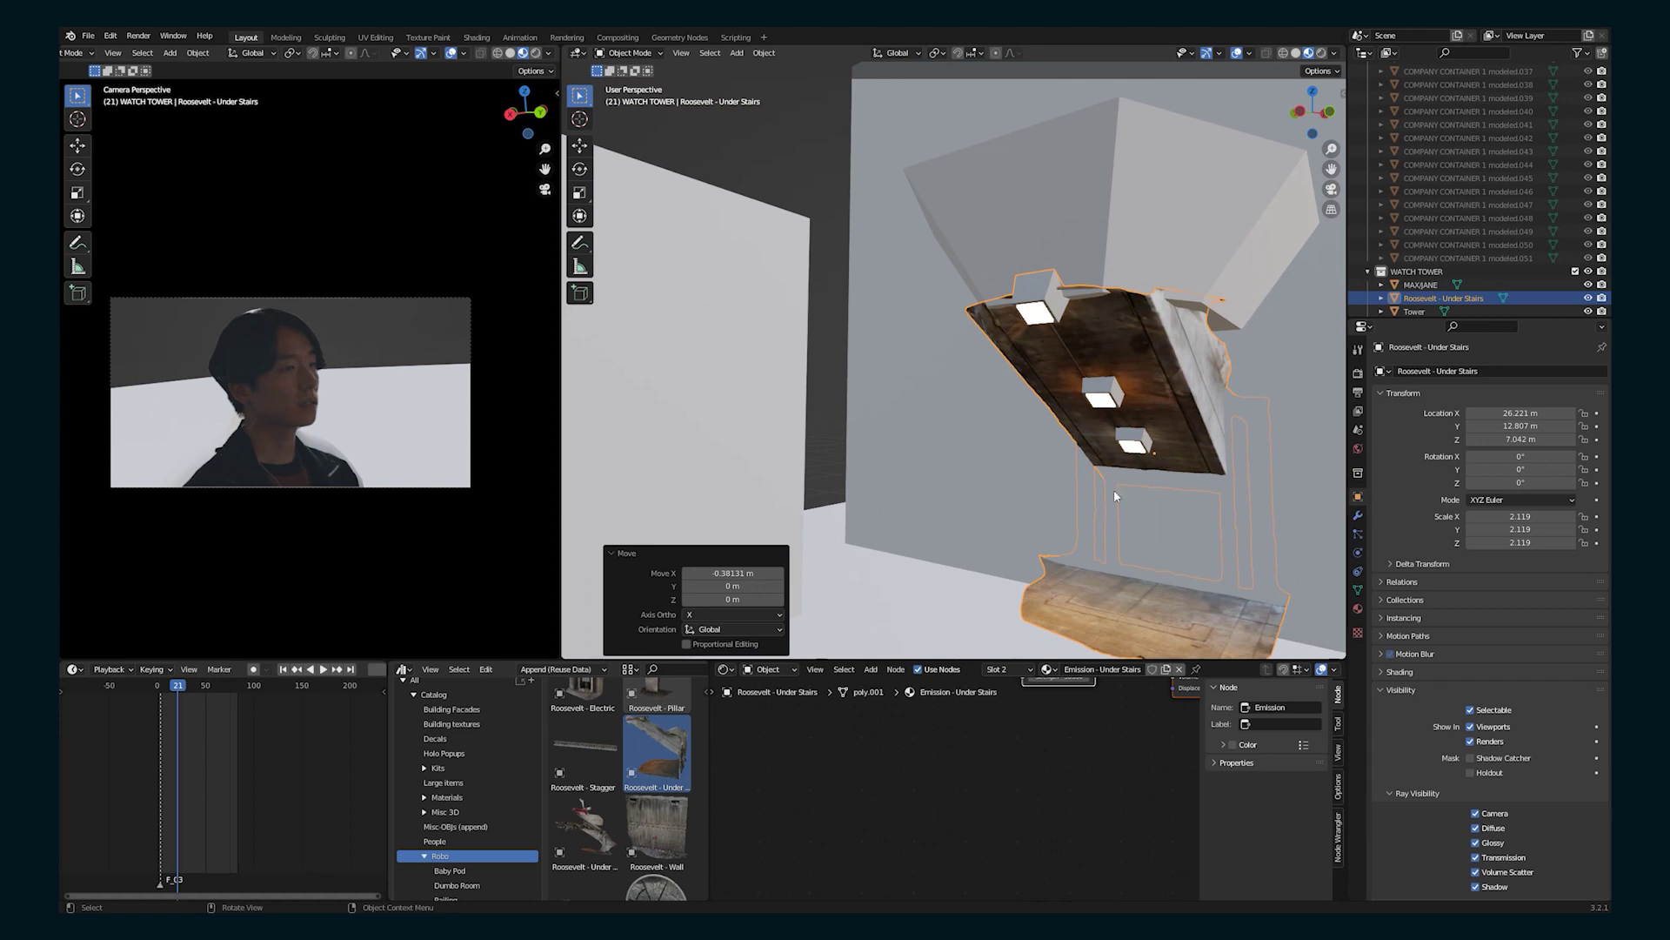
- Bisect the whole under-stairs mesh vertically along the slab's left edge with Clear Inner, trimming the overhang
{"action": "scroll", "coordinate": [1115, 496], "scroll_direction": "down", "scroll_amount": 5}
{"action": "key", "text": "Tab"}
{"action": "key", "text": "a"}
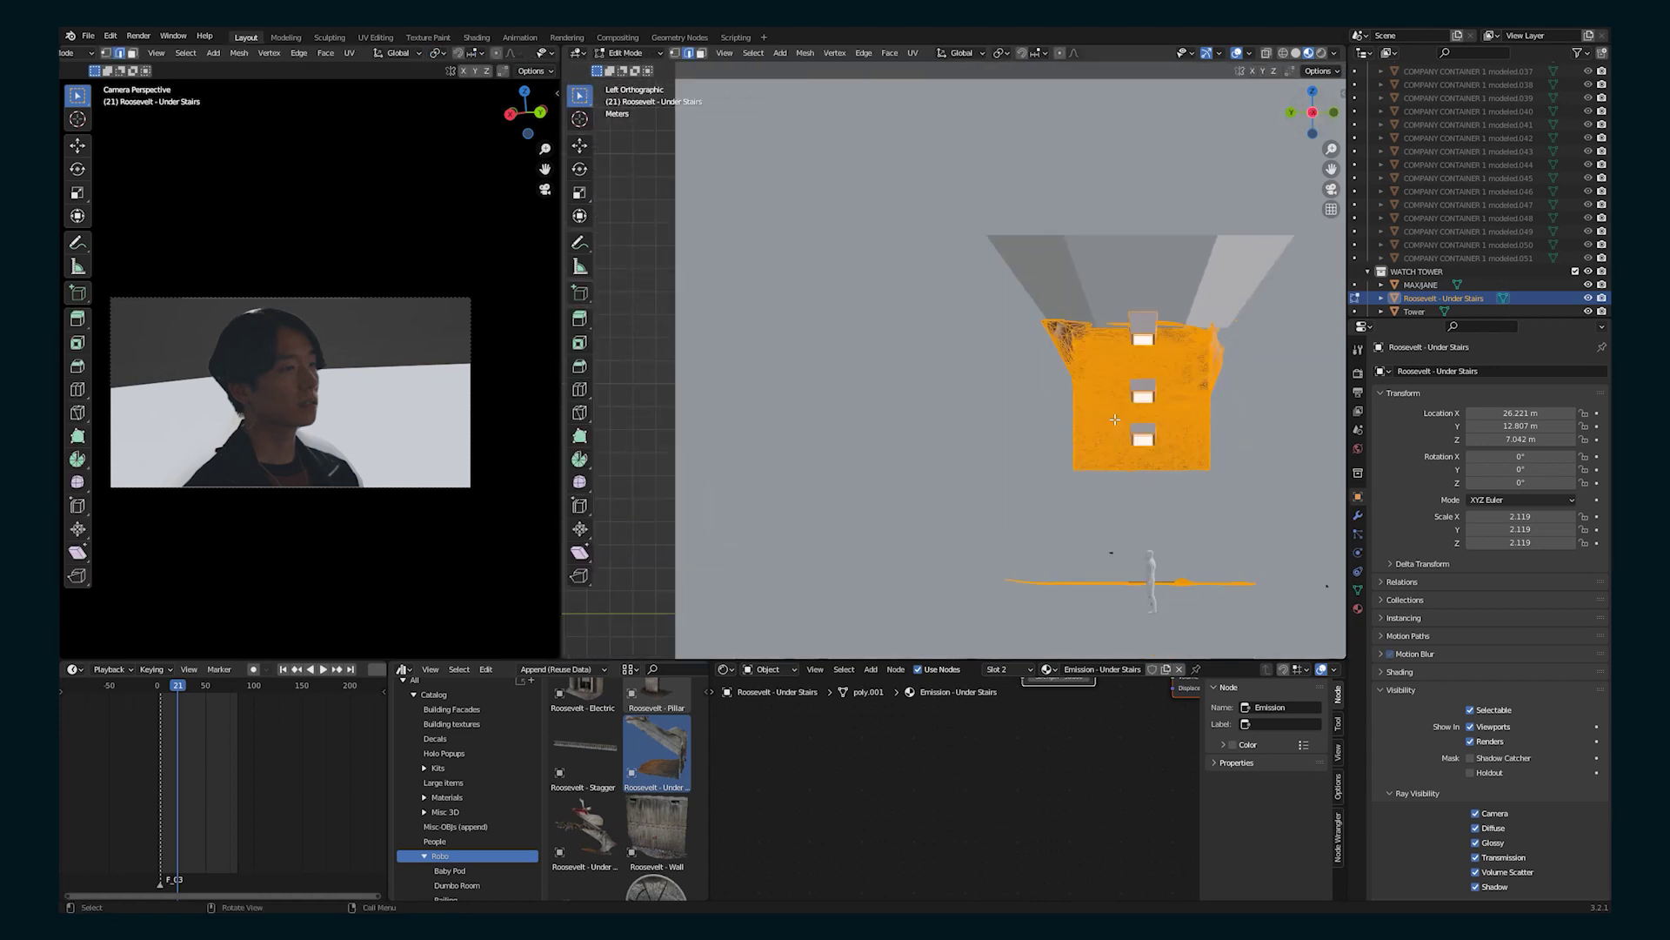
{"action": "left_click", "coordinate": [804, 53]}
{"action": "left_click", "coordinate": [835, 228]}
{"action": "left_click_drag", "start_coordinate": [1072, 308], "coordinate": [1054, 586]}
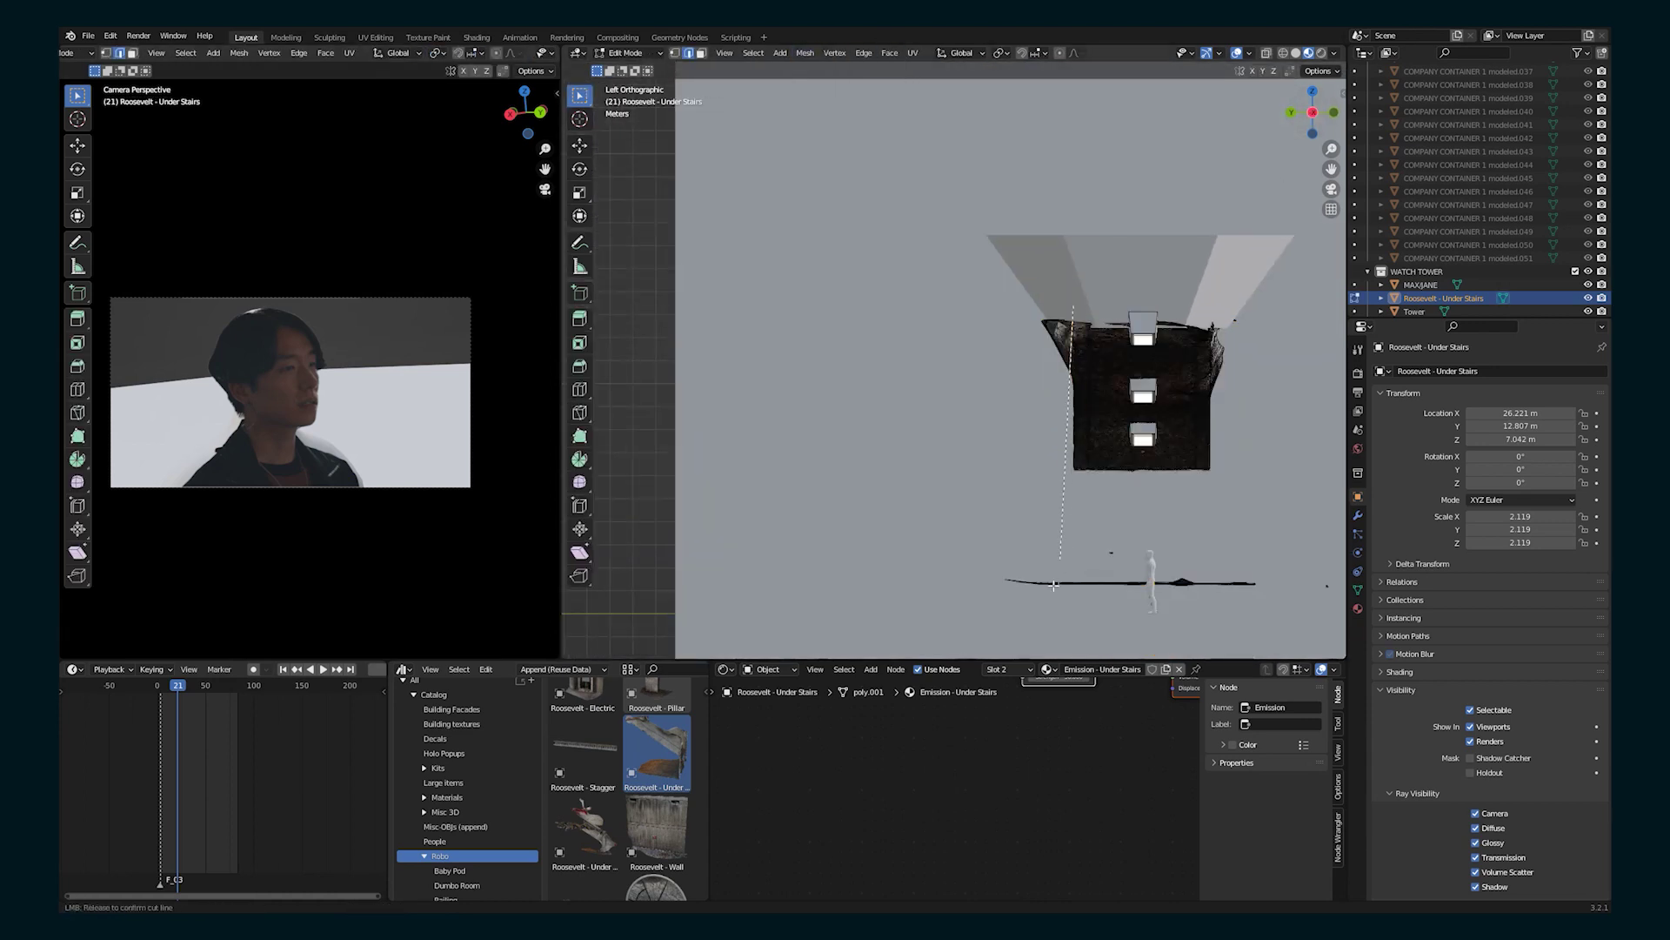
{"action": "left_click_drag", "start_coordinate": [1073, 660], "coordinate": [1073, 659]}
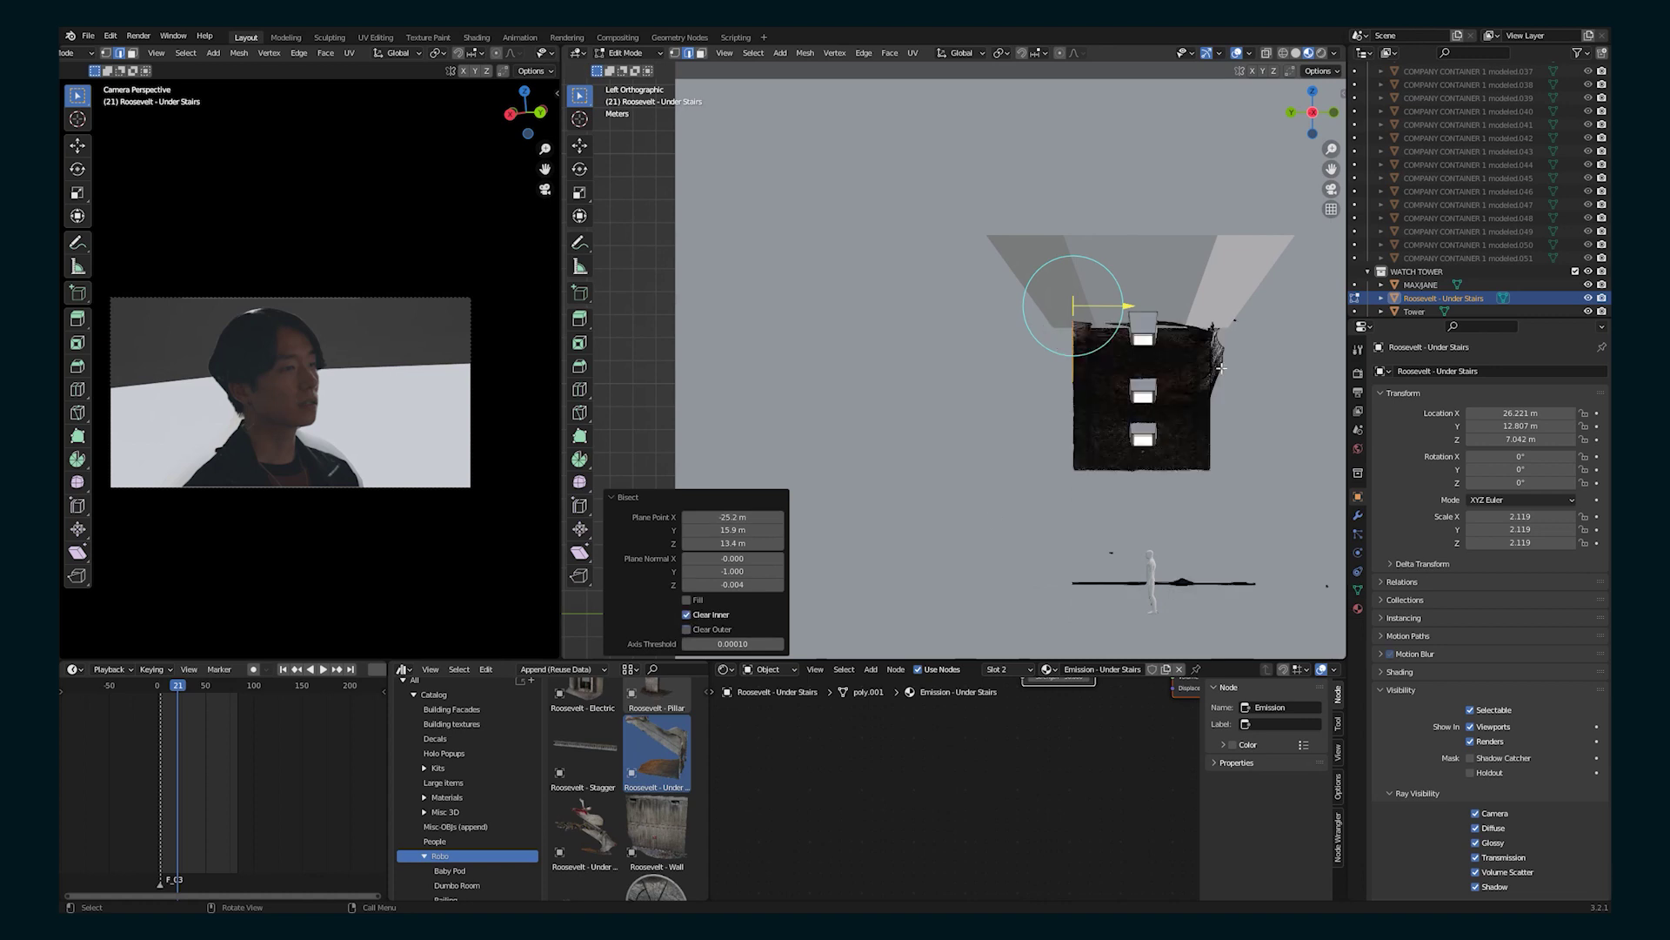
{"action": "left_click_drag", "start_coordinate": [1217, 371], "coordinate": [1222, 392]}
- Bisect the under-stairs mesh vertically along the slab's right edge and clear the part outside it
{"action": "key", "text": "a"}
{"action": "left_click", "coordinate": [800, 52]}
{"action": "left_click", "coordinate": [836, 228]}
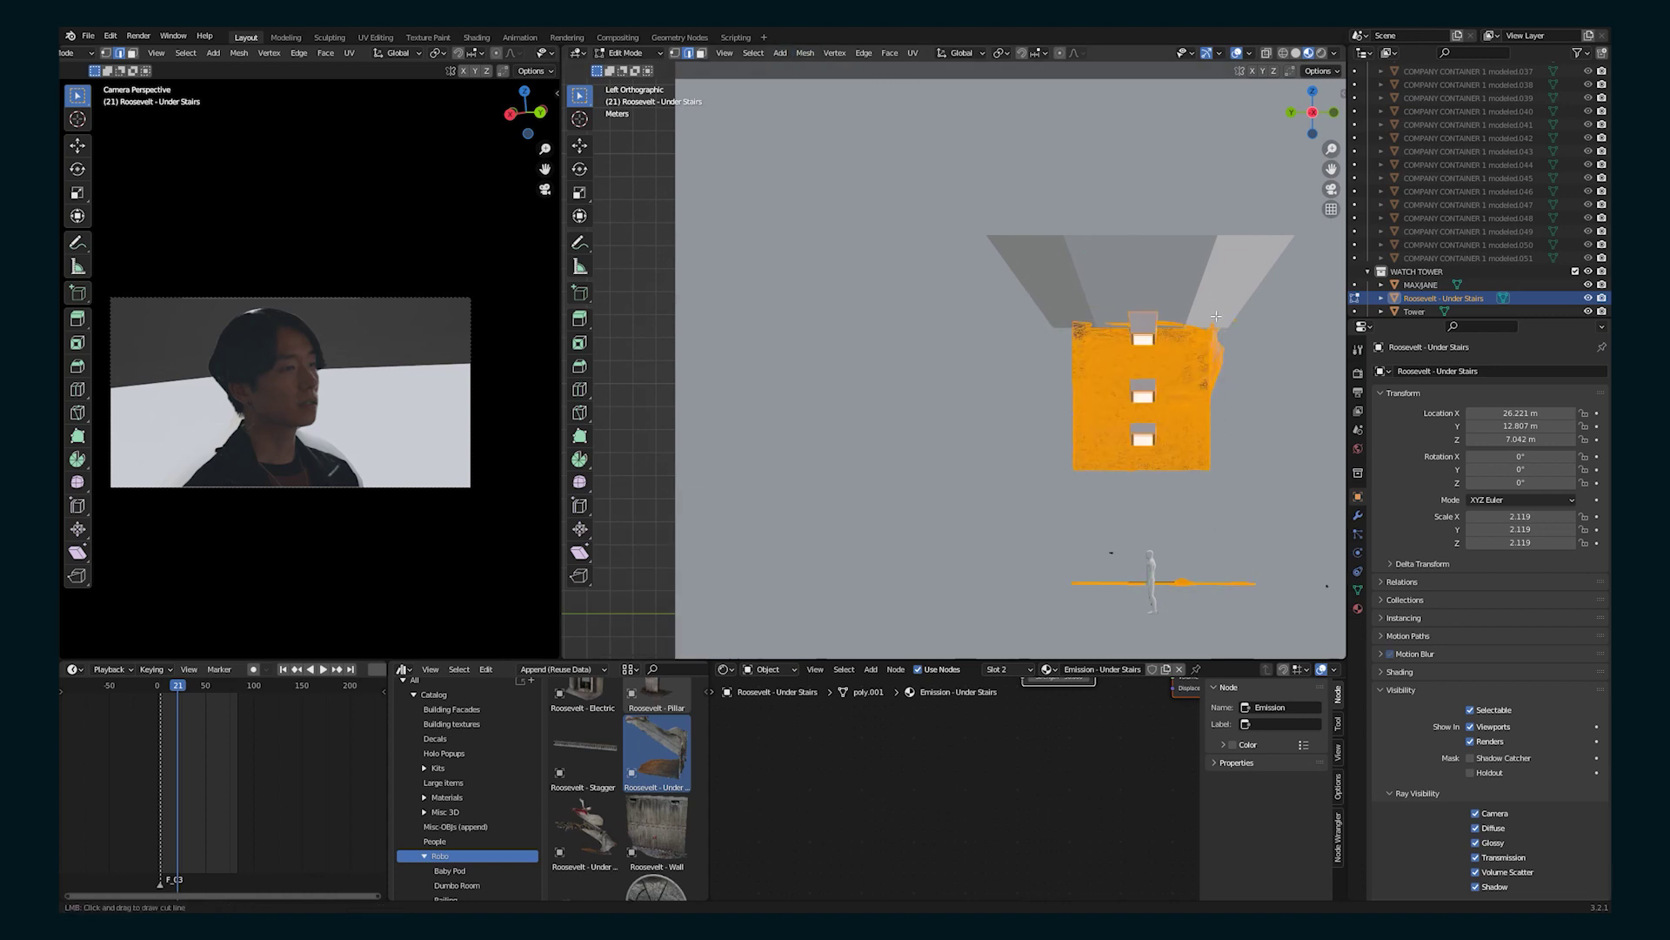
{"action": "left_click_drag", "start_coordinate": [1212, 317], "coordinate": [1209, 661]}
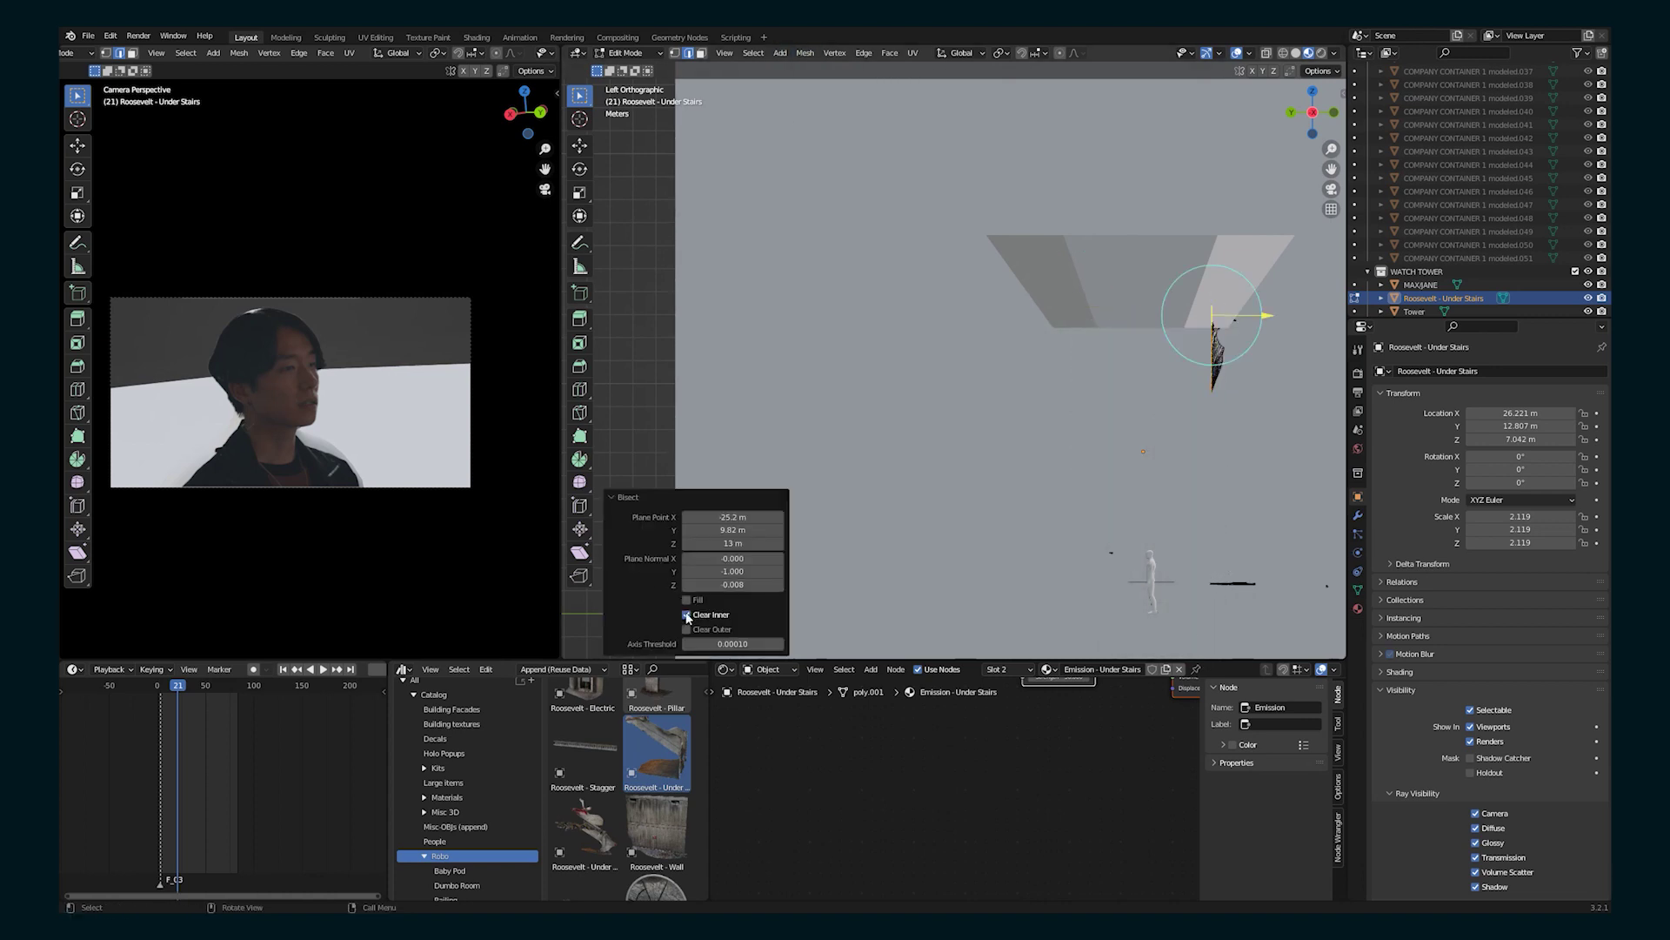
- Bisect the under-stairs mesh horizontally just above its floor with Clear Inner to remove the floor piece
{"action": "key", "text": "a"}
{"action": "left_click", "coordinate": [805, 53]}
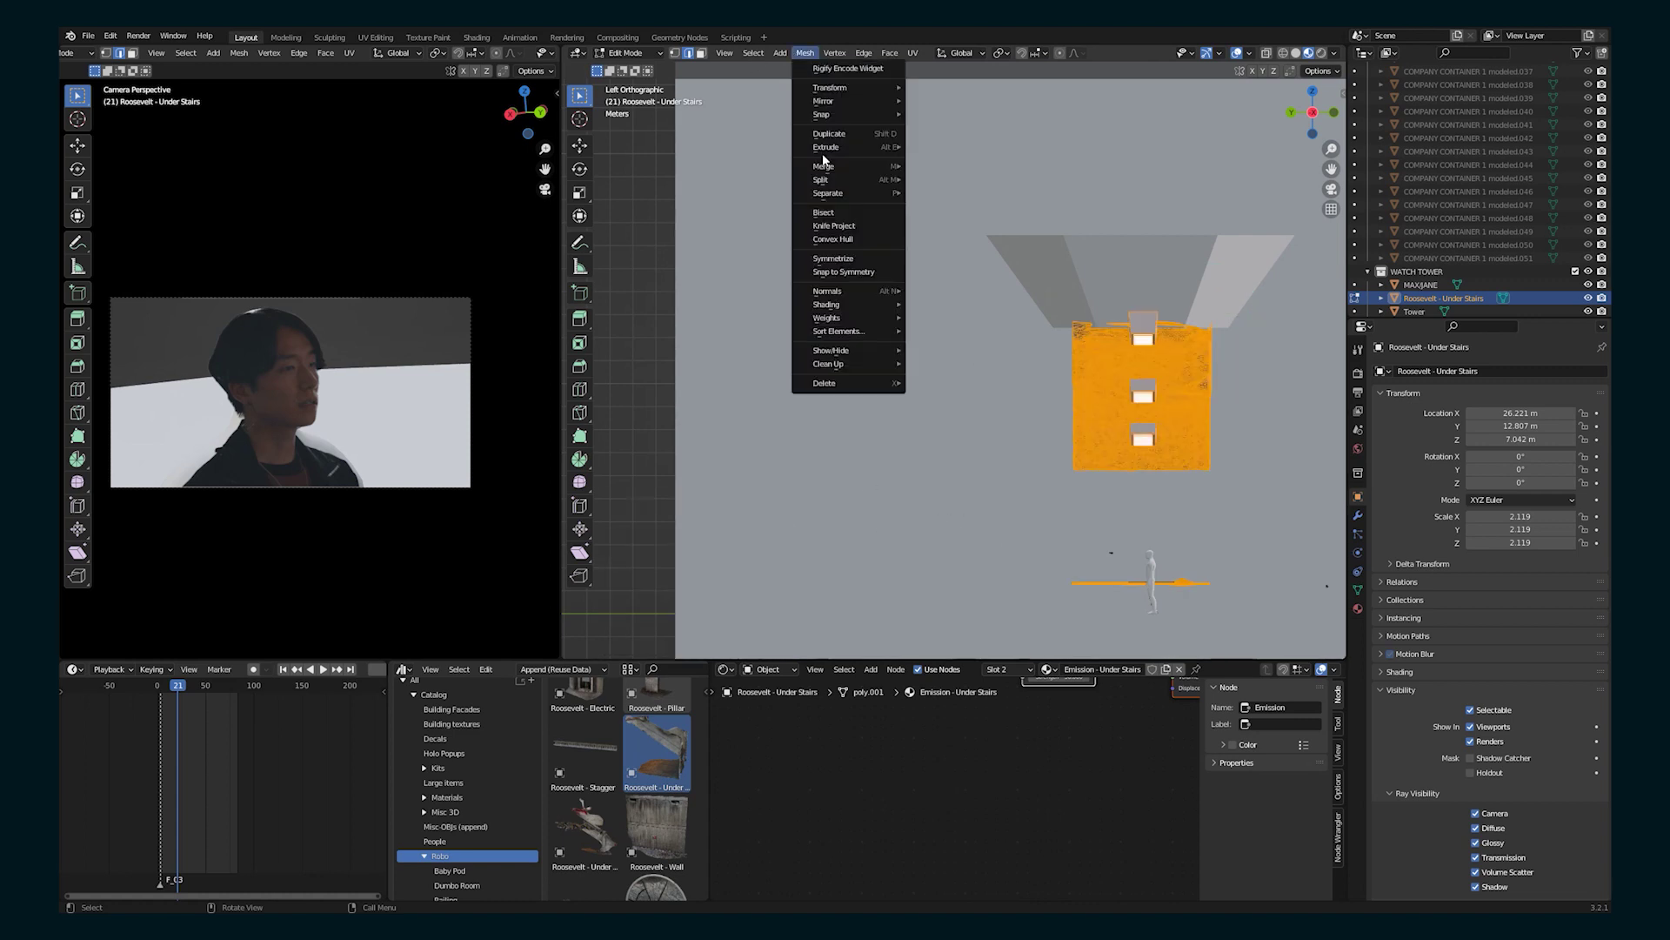
{"action": "left_click", "coordinate": [835, 214]}
{"action": "left_click_drag", "start_coordinate": [985, 548], "coordinate": [1318, 545]}
{"action": "left_click", "coordinate": [687, 627]}
{"action": "left_click", "coordinate": [688, 613]}
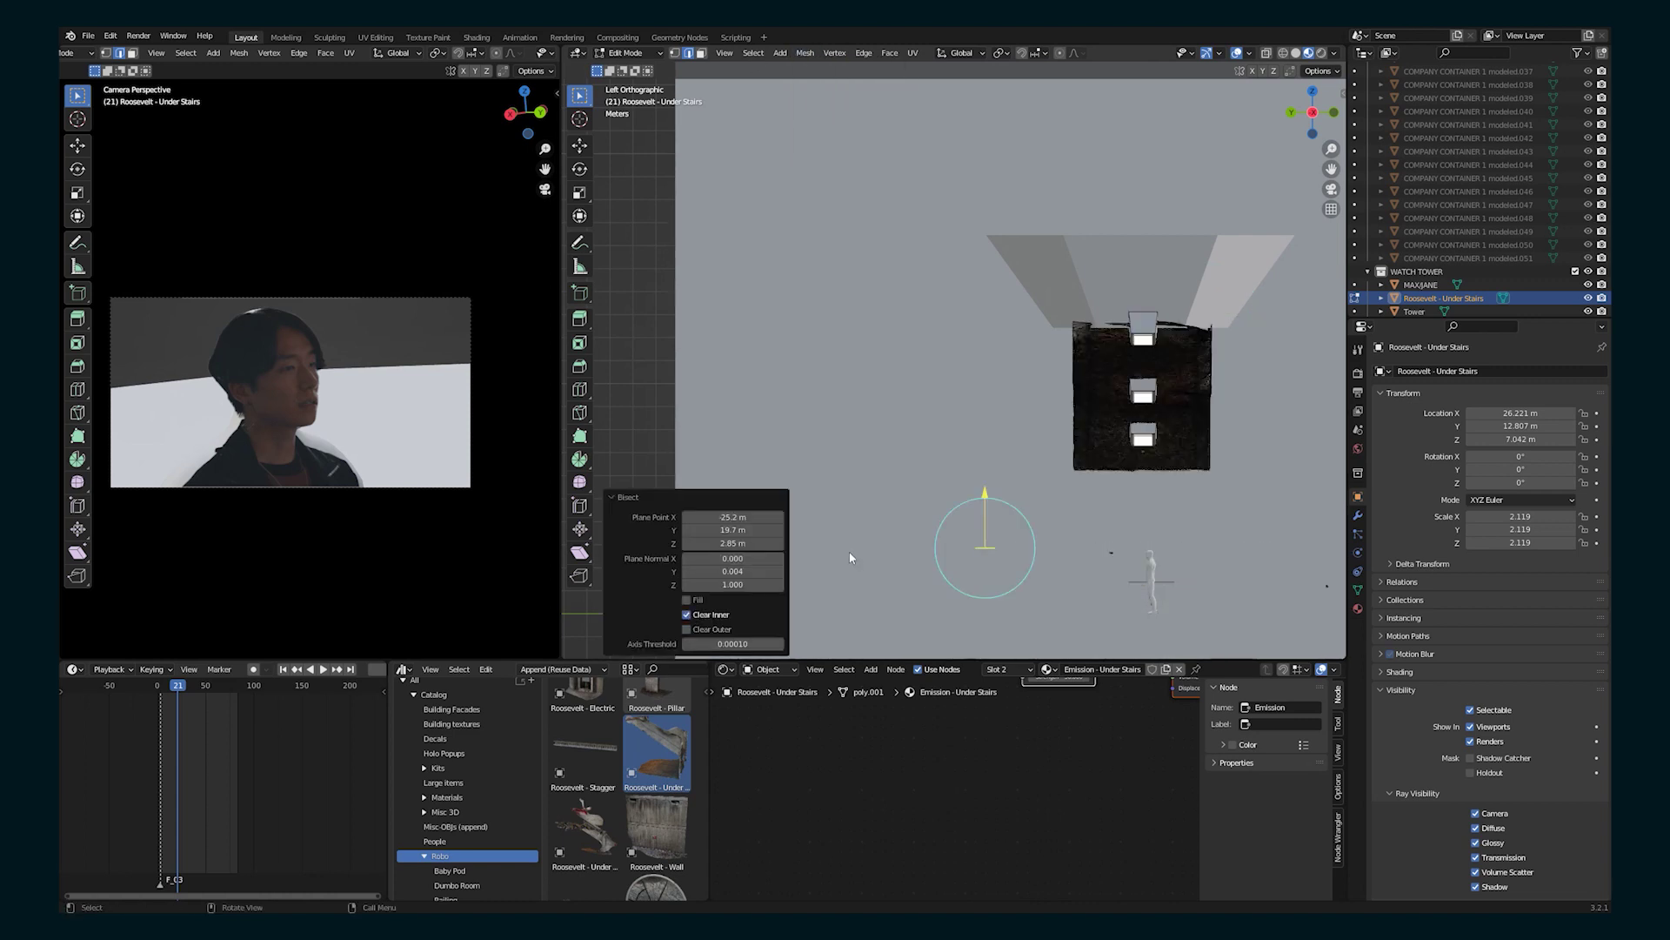
- Select the remaining under-stairs geometry and trim its excess with another horizontal cut
{"action": "key", "text": "l"}
{"action": "middle_click_drag", "start_coordinate": [853, 560], "coordinate": [965, 487]}
{"action": "key", "text": "3"}
{"action": "key", "text": "a"}
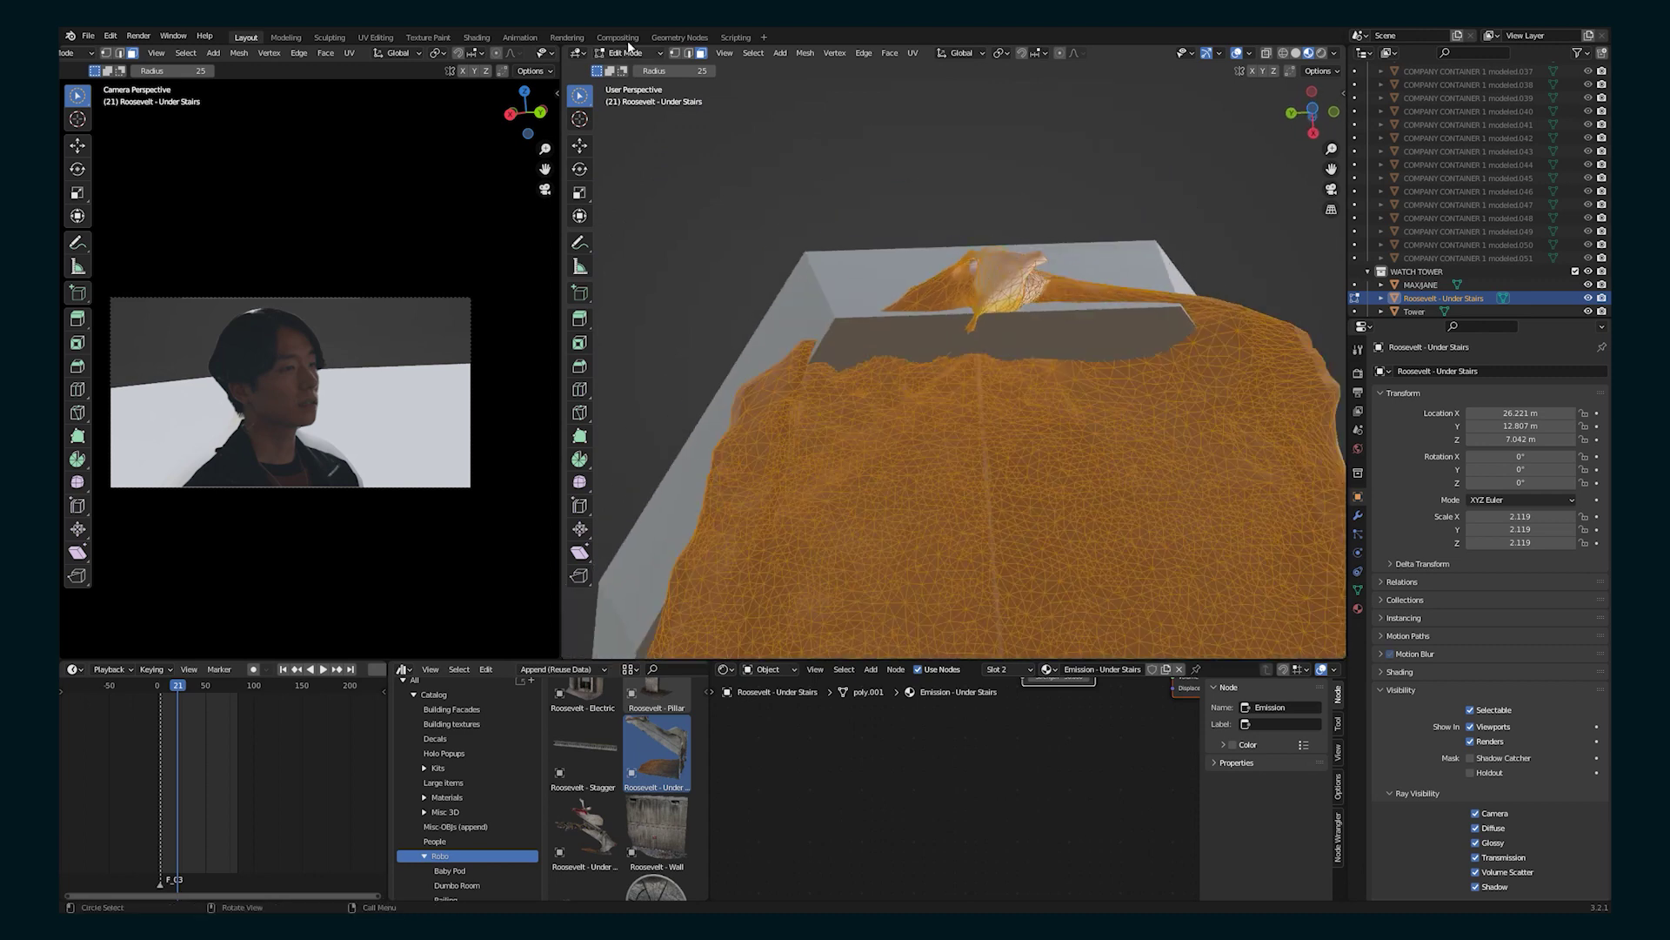
{"action": "left_click_drag", "start_coordinate": [702, 383], "coordinate": [1318, 384]}
{"action": "key", "text": "Tab"}
- Rescale the trimmed under-stairs piece to fit beneath the tower
{"action": "middle_click_drag", "start_coordinate": [957, 487], "coordinate": [1087, 366]}
{"action": "key", "text": "s"}
{"action": "left_click", "coordinate": [1131, 365]}
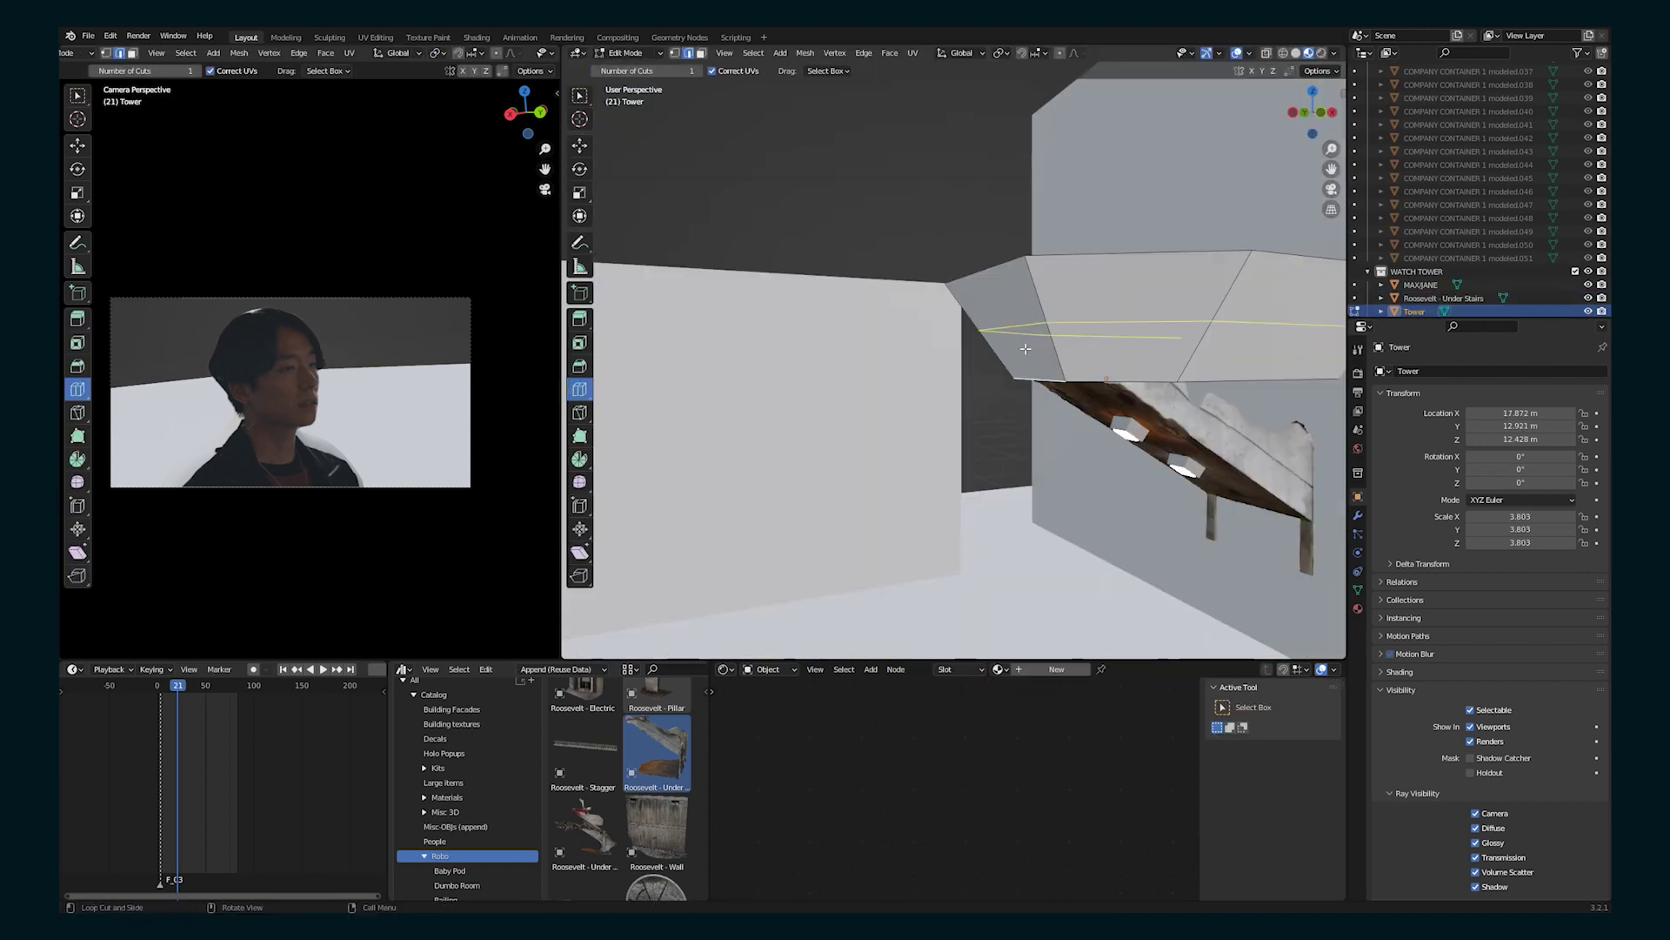
- Add two horizontal loop cuts around the tower, one near the top rim and one near the bottom
{"action": "middle_click_drag", "start_coordinate": [948, 340], "coordinate": [1144, 336]}
{"action": "left_click", "coordinate": [1144, 337]}
{"action": "left_click_drag", "start_coordinate": [1165, 265], "coordinate": [1161, 272]}
{"action": "left_click_drag", "start_coordinate": [1118, 353], "coordinate": [1118, 342]}
{"action": "middle_click_drag", "start_coordinate": [1118, 342], "coordinate": [1157, 337]}
- Select the tower's slanted corner edges and bevel them with a width of about 0.073 m and one segment
{"action": "key", "text": "w"}
{"action": "left_click", "coordinate": [1227, 296]}
{"action": "left_click", "coordinate": [1200, 365], "text": "shift"}
{"action": "mouse_move", "coordinate": [1226, 296]}
{"action": "middle_mouse_down"}
{"action": "mouse_move", "coordinate": [1087, 300]}
{"action": "mouse_move", "coordinate": [1218, 304]}
{"action": "middle_mouse_up"}
{"action": "left_click", "coordinate": [989, 248], "text": "shift"}
{"action": "middle_click_drag", "start_coordinate": [995, 276], "coordinate": [662, 273]}
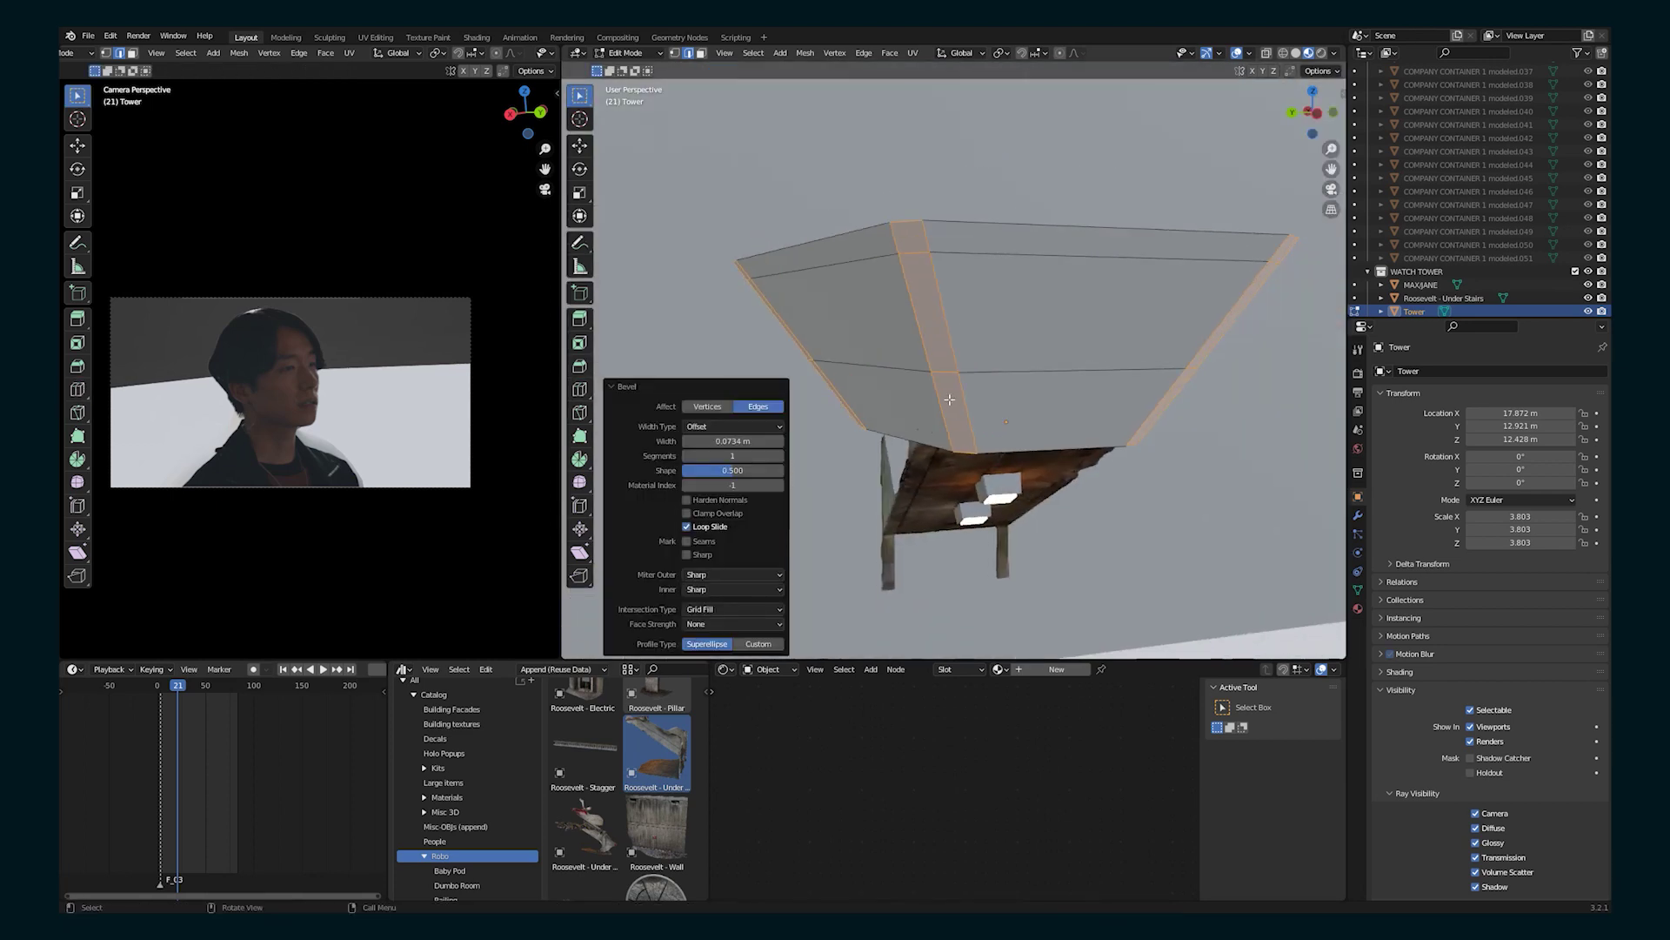
- Switch to face selection and select the large middle-band faces around the tower where the windows go
{"action": "left_click", "coordinate": [700, 53]}
{"action": "left_click", "coordinate": [827, 313]}
{"action": "left_click", "coordinate": [1078, 313], "text": "shift"}
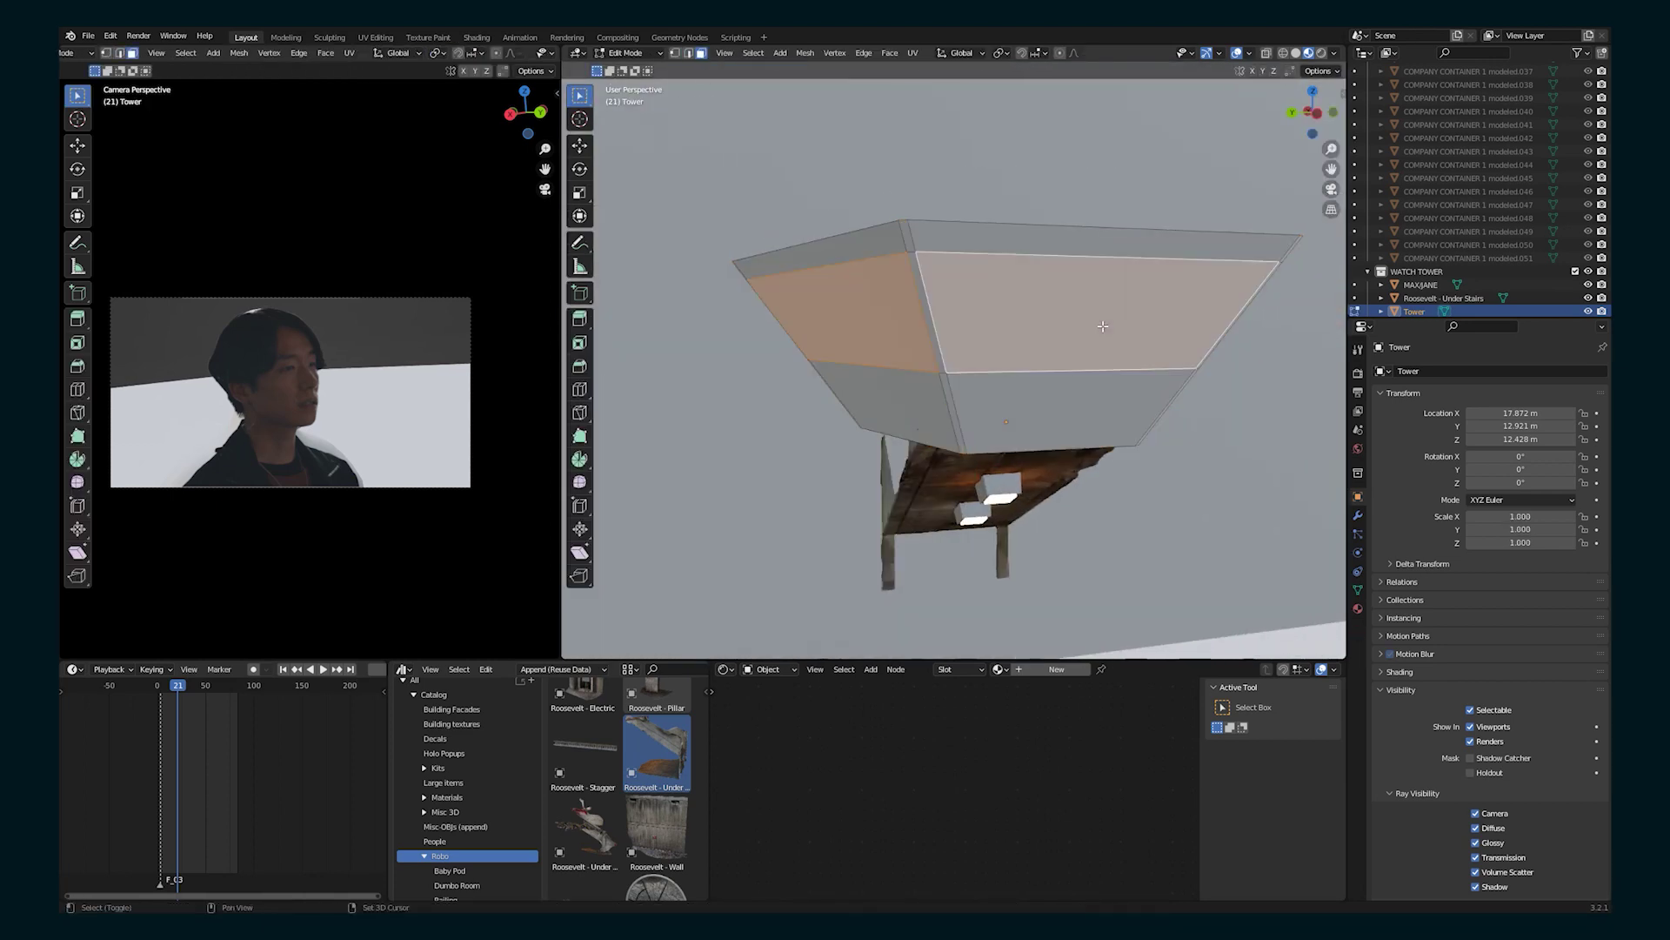
{"action": "middle_click_drag", "start_coordinate": [1079, 313], "coordinate": [904, 309]}
{"action": "left_click", "coordinate": [1214, 296], "text": "shift"}
{"action": "middle_click_drag", "start_coordinate": [1213, 296], "coordinate": [783, 304]}
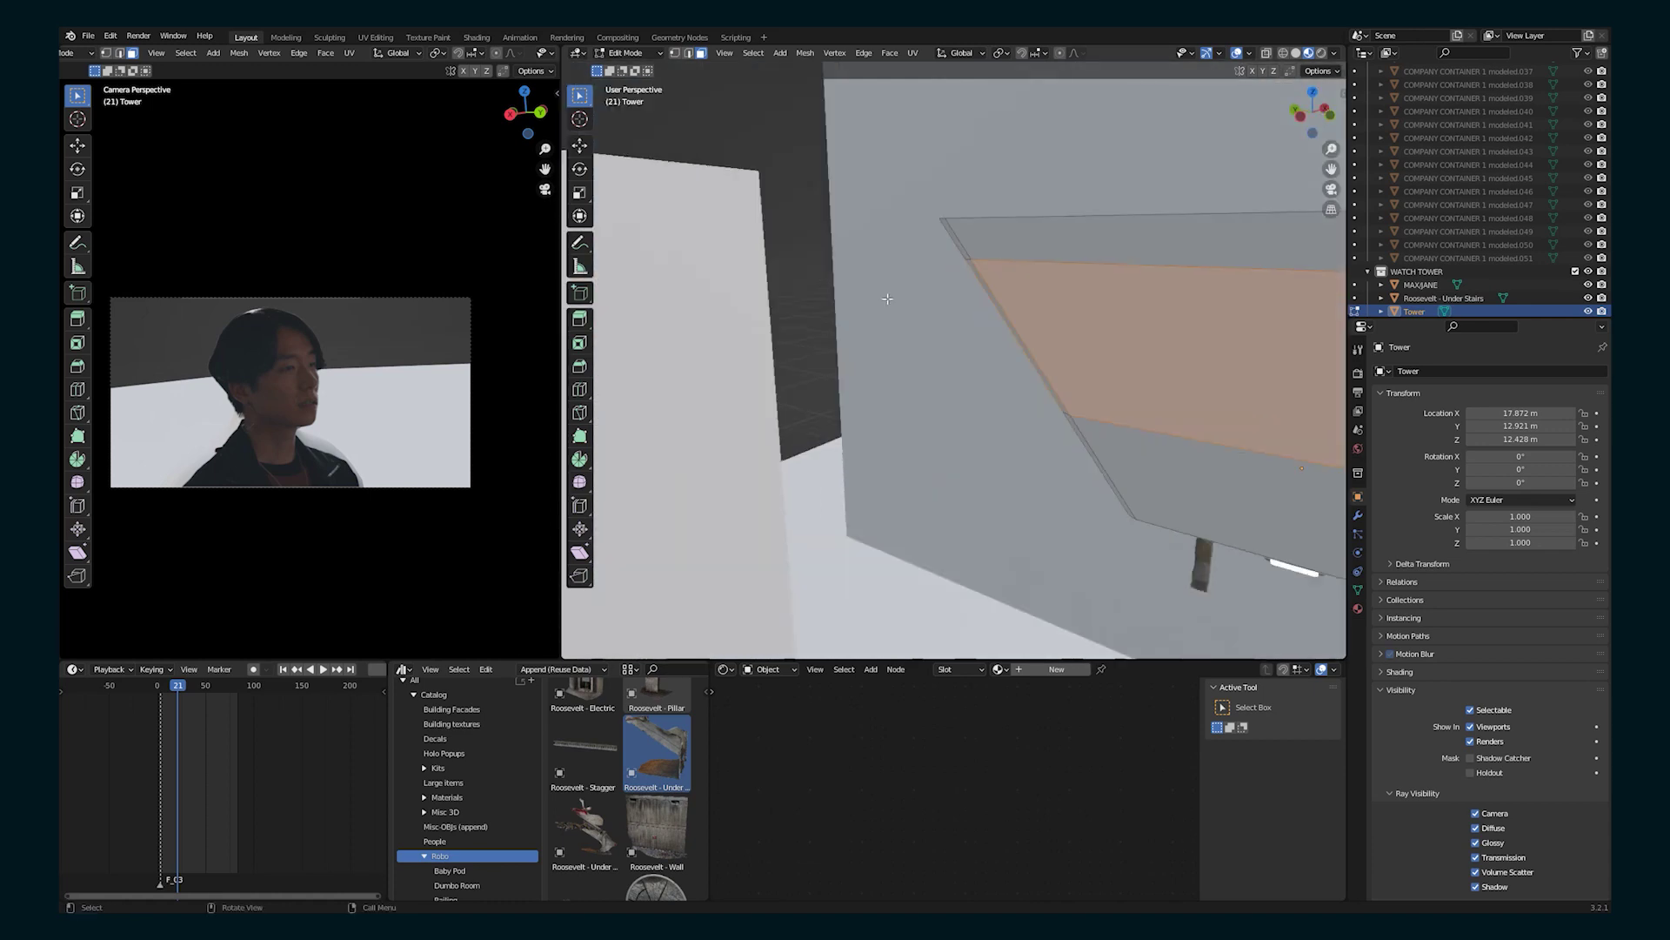
{"action": "middle_click_drag", "start_coordinate": [887, 298], "coordinate": [722, 300], "text": "shift"}
{"action": "scroll", "coordinate": [1018, 343], "scroll_direction": "down", "scroll_amount": 4}
{"action": "left_click", "coordinate": [1018, 342], "text": "shift"}
{"action": "middle_click_drag", "start_coordinate": [1018, 343], "coordinate": [970, 341]}
{"action": "scroll", "coordinate": [1044, 341], "scroll_direction": "down", "scroll_amount": 2}
{"action": "left_click", "coordinate": [1134, 340], "text": "shift"}
{"action": "middle_click_drag", "start_coordinate": [1134, 340], "coordinate": [1062, 348], "text": "shift"}
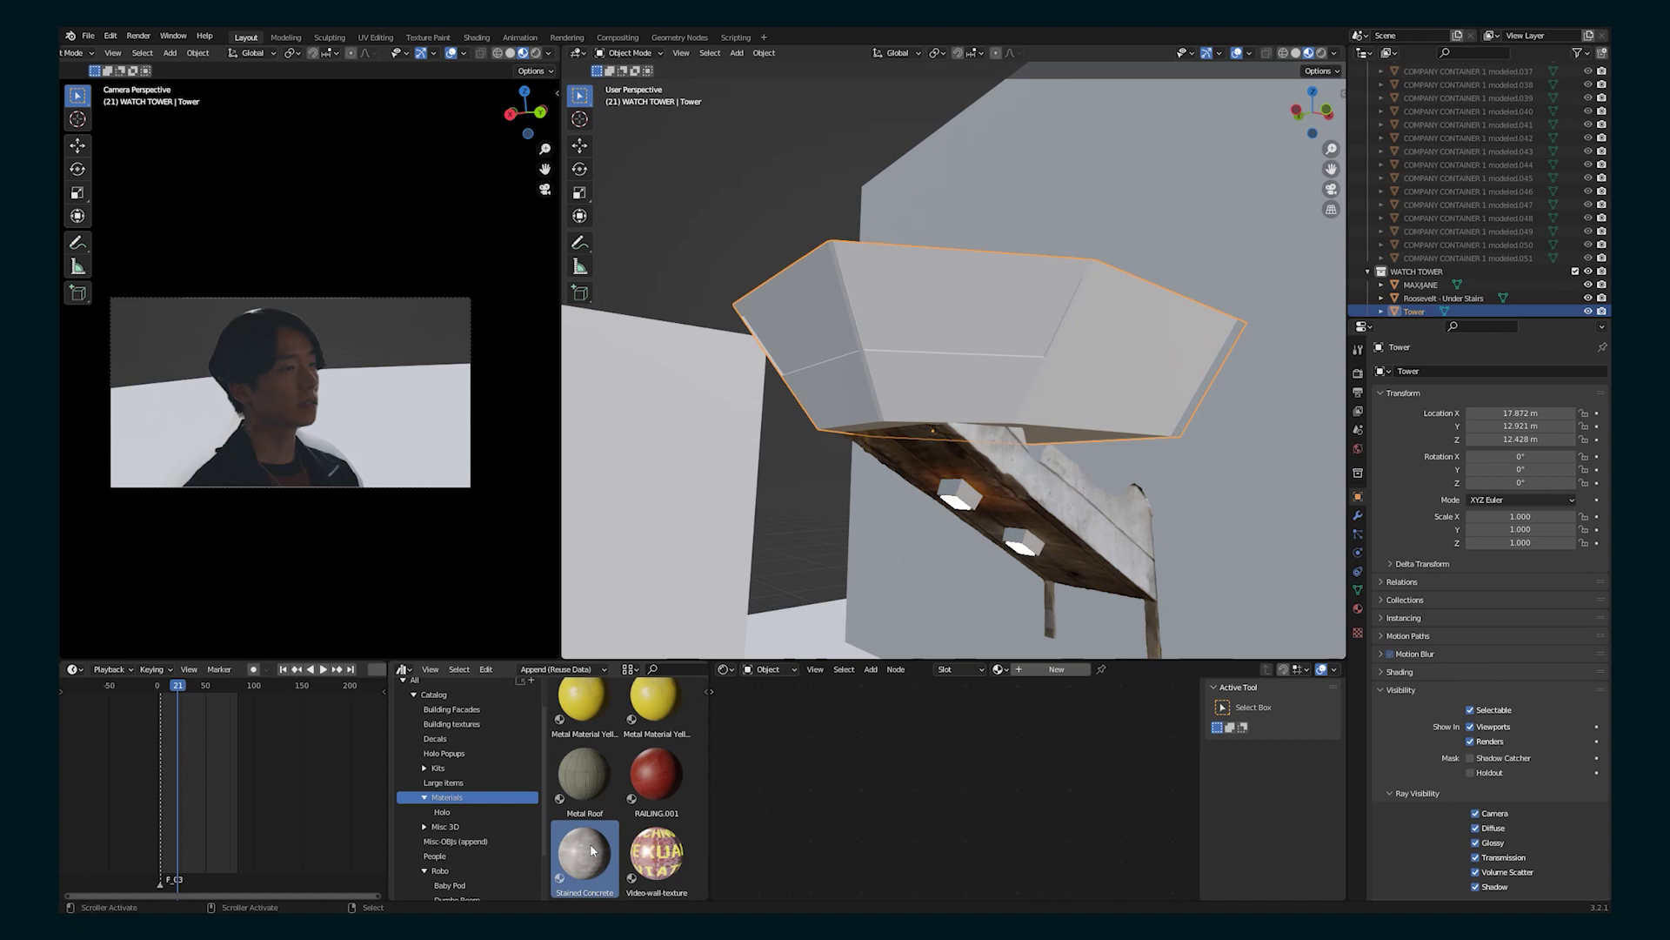
- Apply the Stained Concrete material to the tower and UV-map all its faces with Cube Projection
{"action": "left_click_drag", "start_coordinate": [591, 850], "coordinate": [1057, 380]}
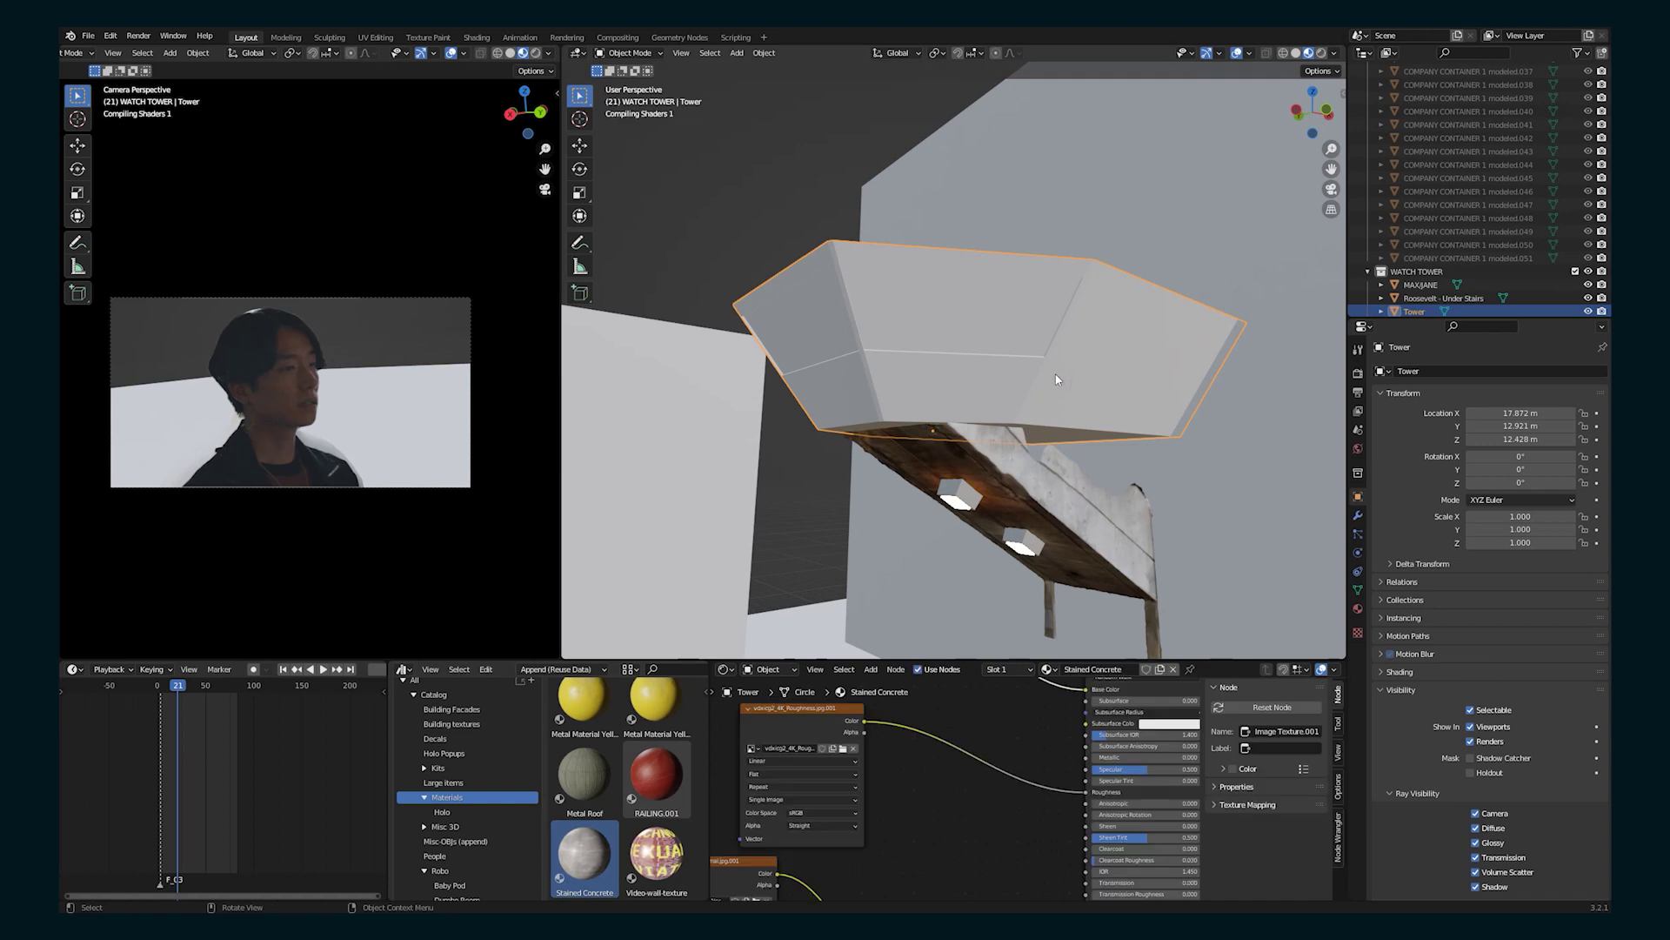
{"action": "middle_click_drag", "start_coordinate": [1126, 362], "coordinate": [1026, 390]}
{"action": "key", "text": "Tab"}
{"action": "key", "text": "u"}
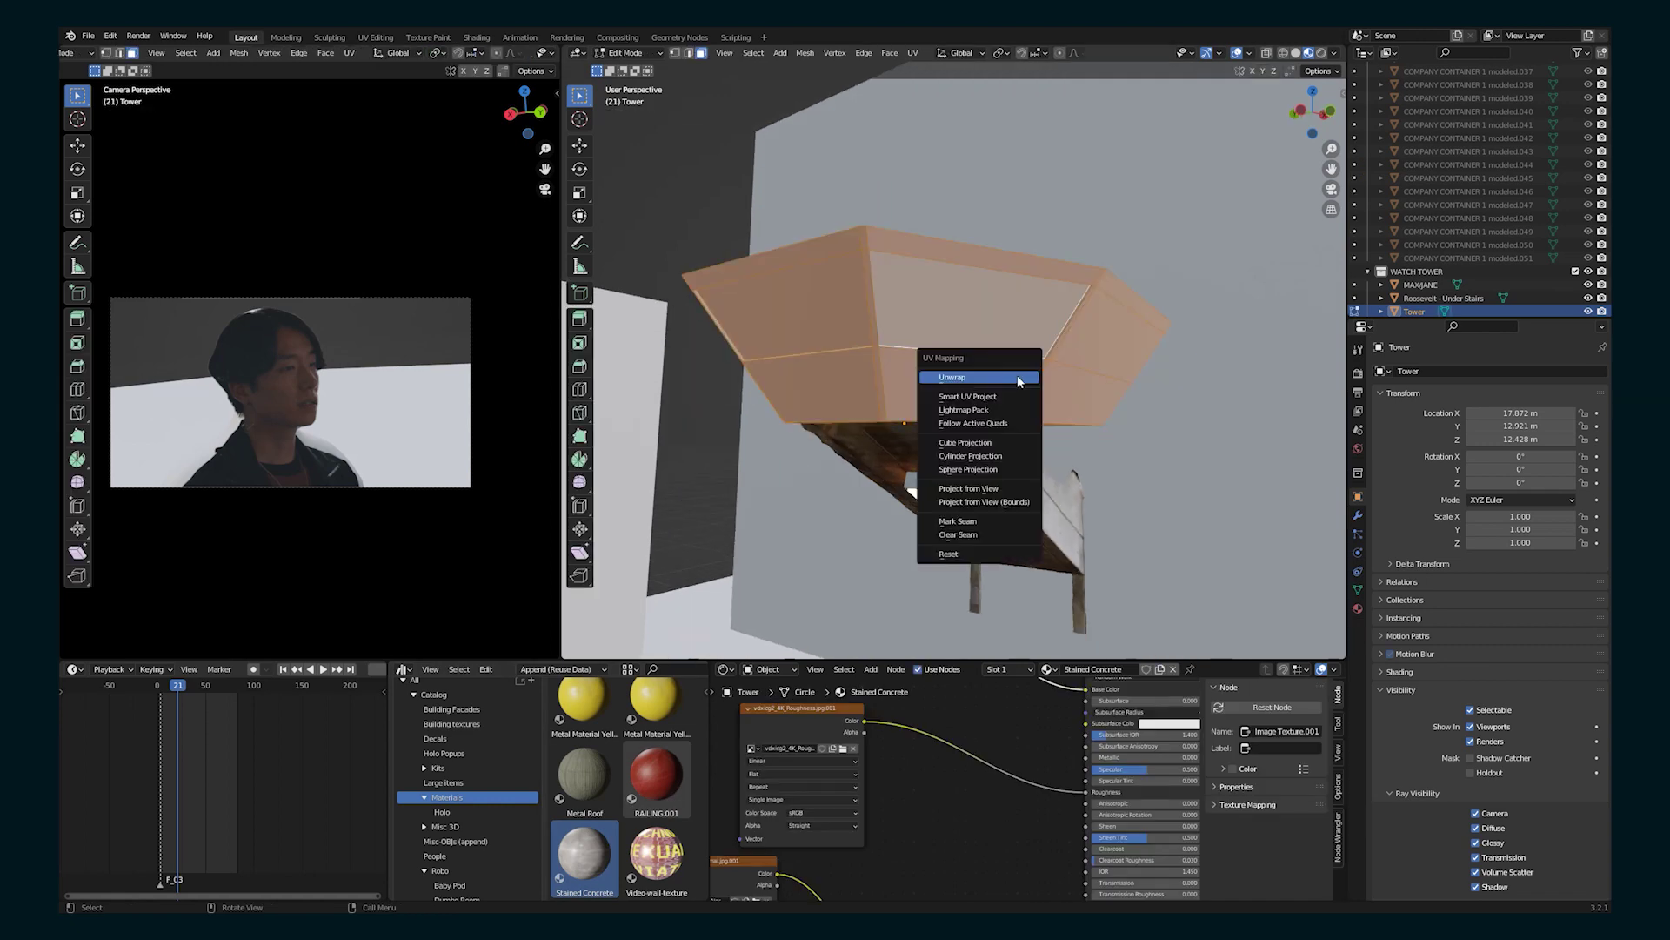
{"action": "left_click", "coordinate": [1017, 442]}
- Select the tower's window faces again and add a second material slot to the tower for their glass
{"action": "key", "text": "alt+a"}
{"action": "left_click", "coordinate": [979, 308]}
{"action": "left_click", "coordinate": [788, 313], "text": "shift"}
{"action": "middle_click_drag", "start_coordinate": [787, 318], "coordinate": [913, 323]}
{"action": "left_click", "coordinate": [709, 317], "text": "shift"}
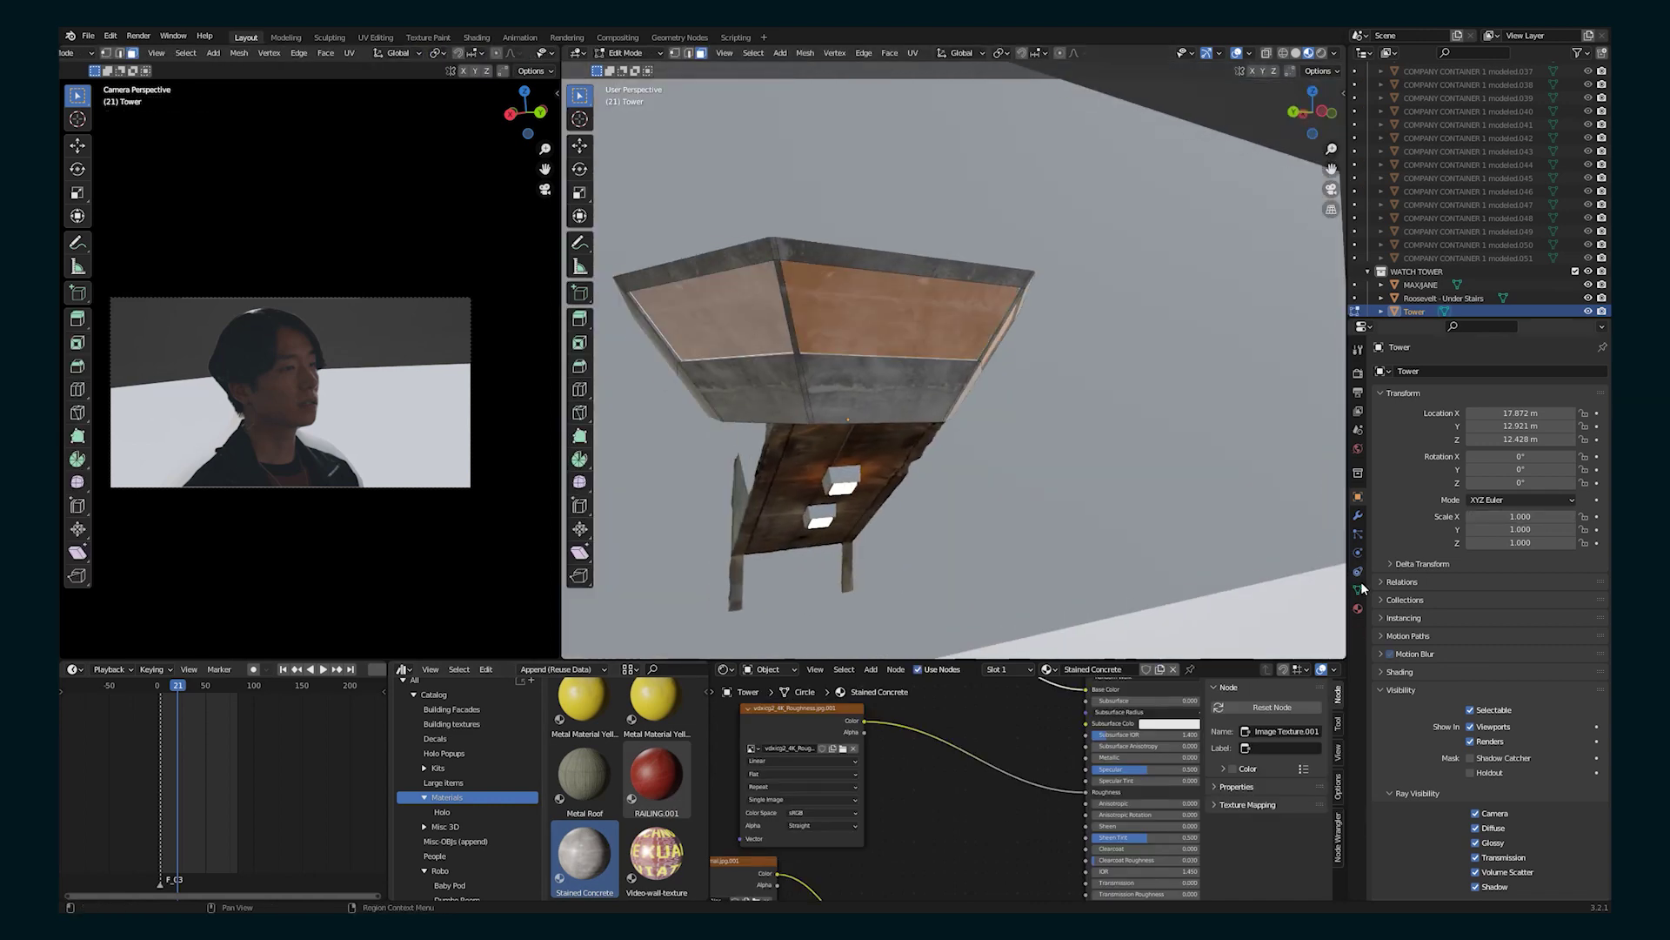
{"action": "left_click", "coordinate": [1357, 609]}
{"action": "left_click", "coordinate": [1603, 376]}
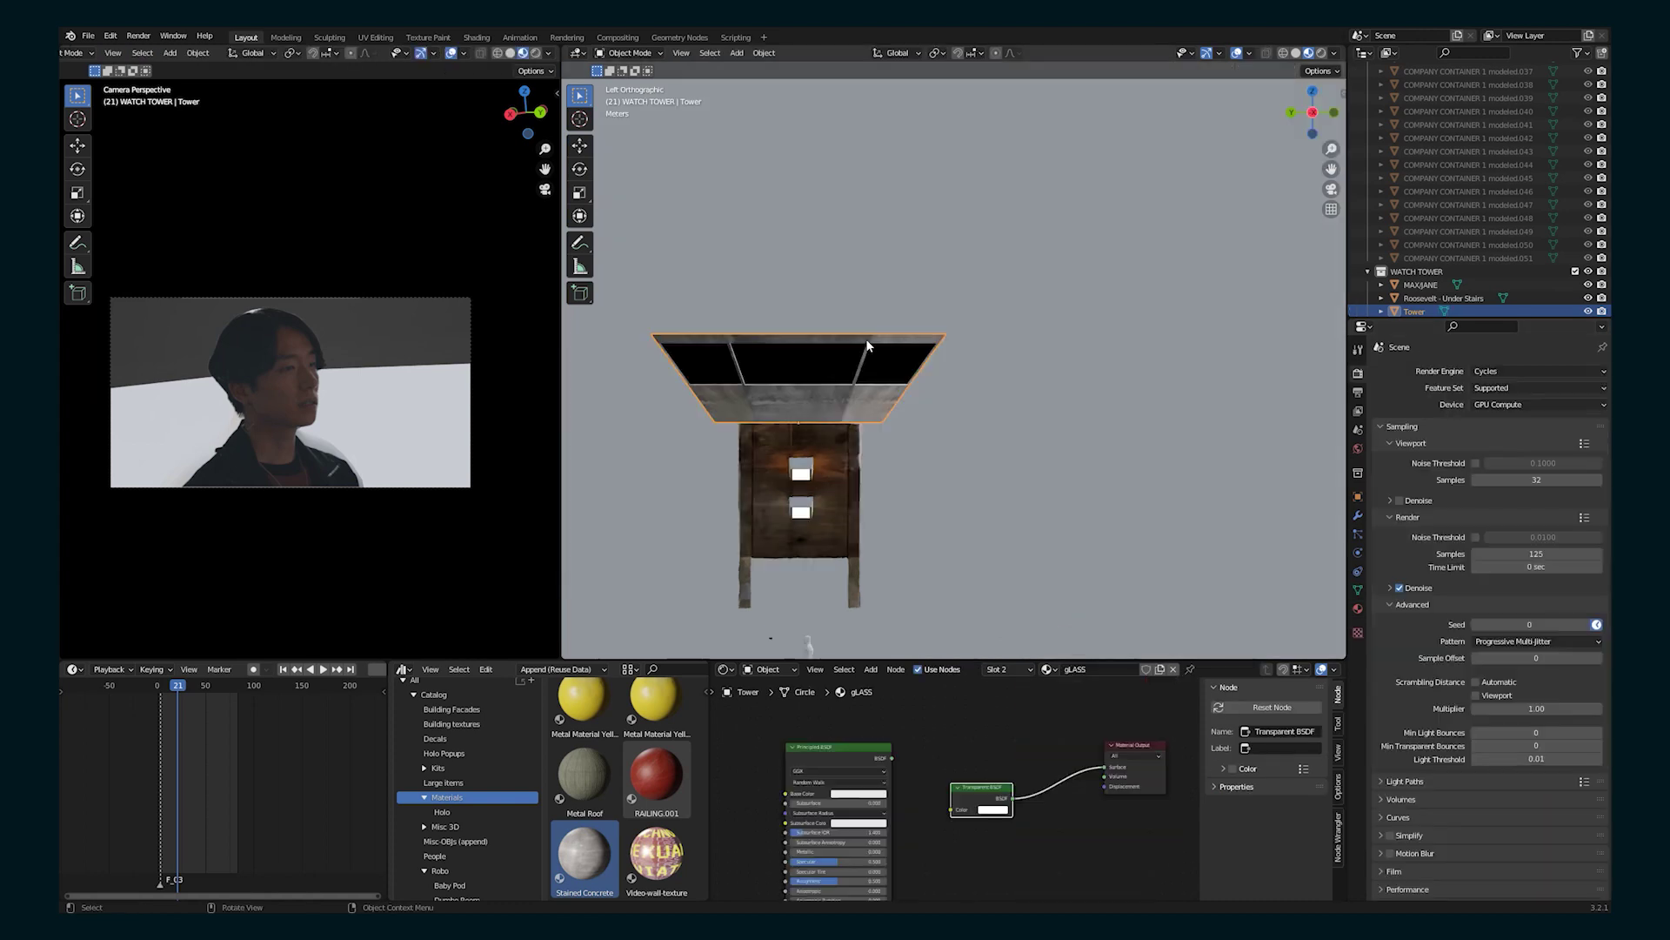
- Scale the selected upper tower geometry down to about 0.816 in the side view
{"action": "left_click", "coordinate": [923, 334]}
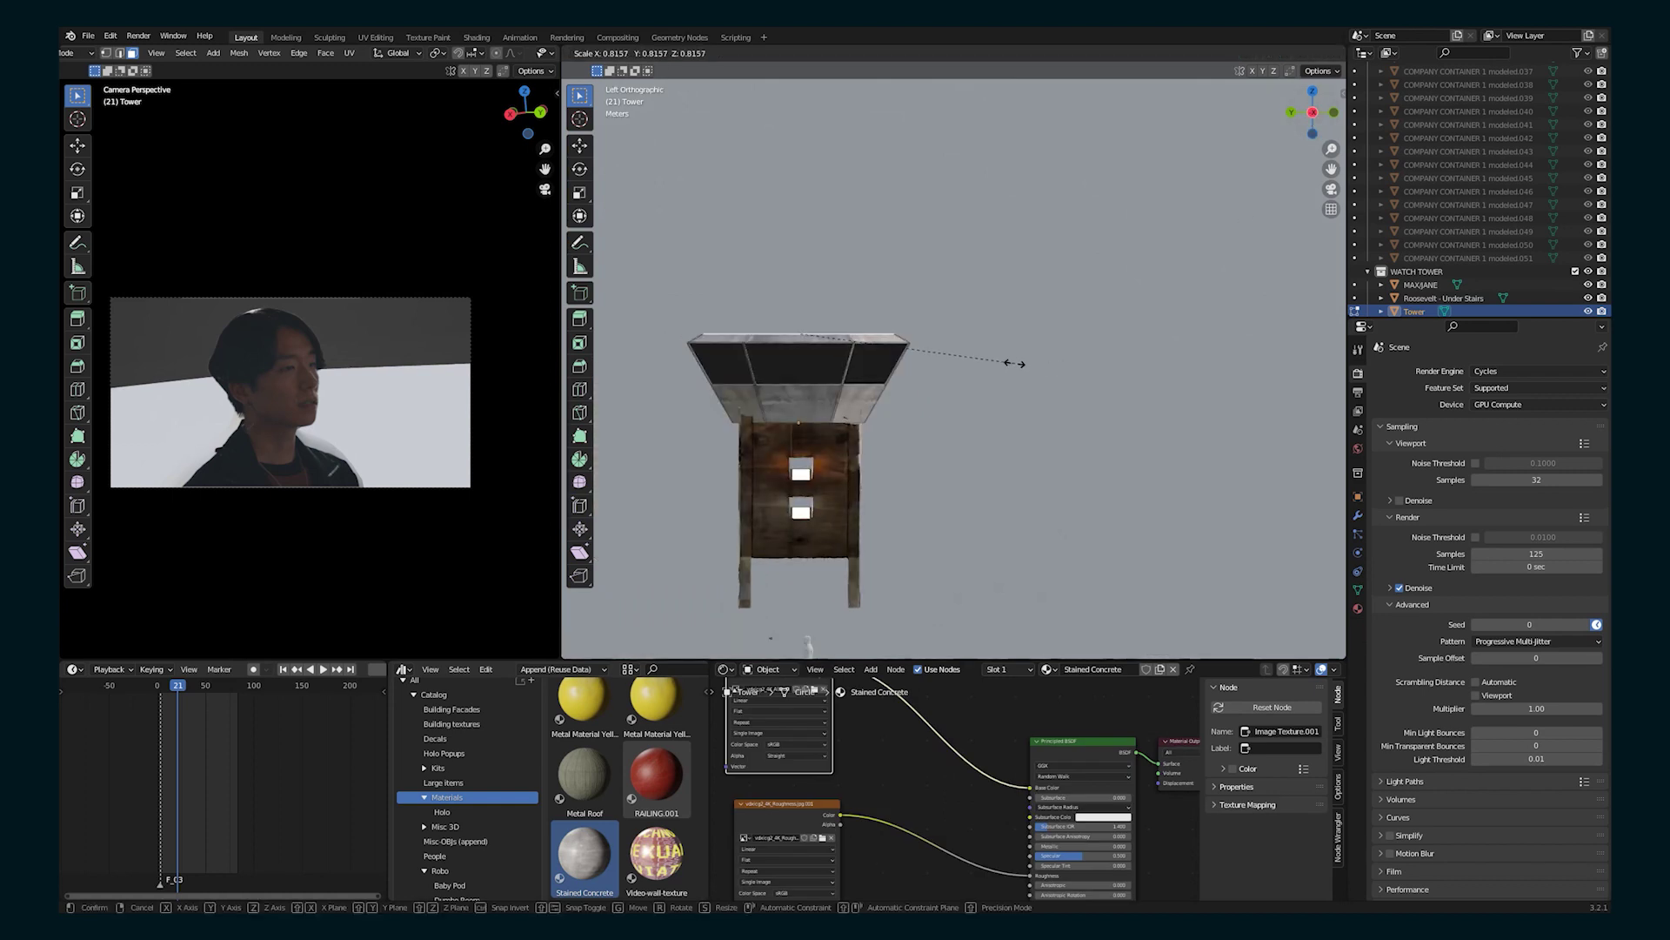
{"action": "left_click", "coordinate": [1015, 363]}
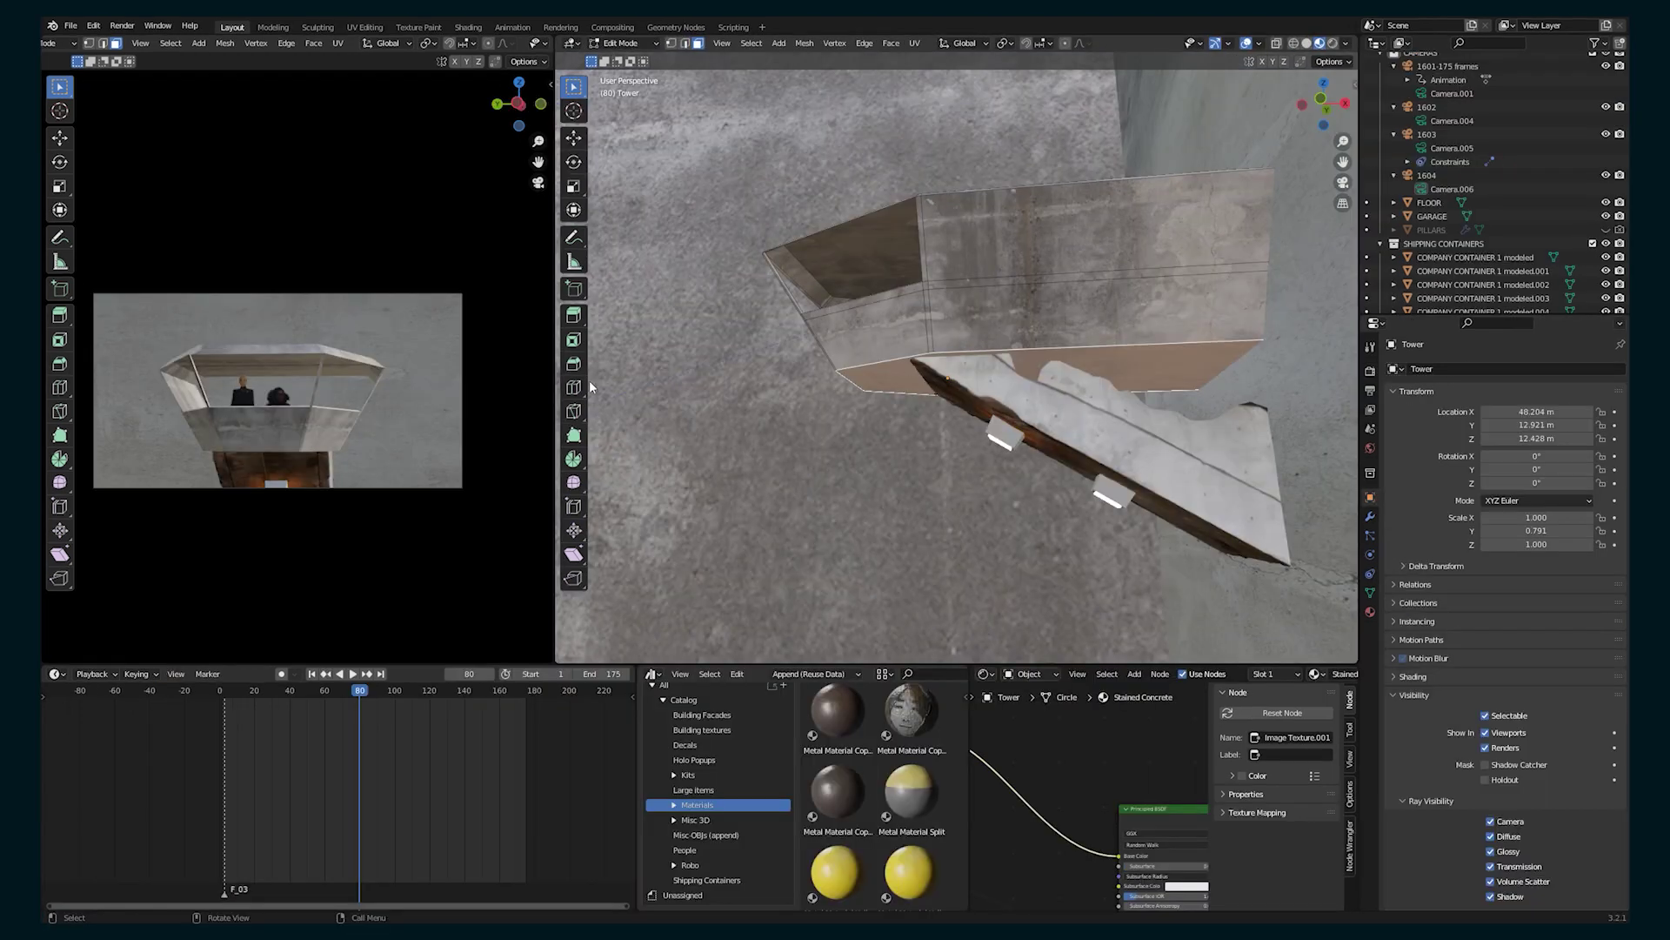
{"action": "left_click", "coordinate": [574, 387]}
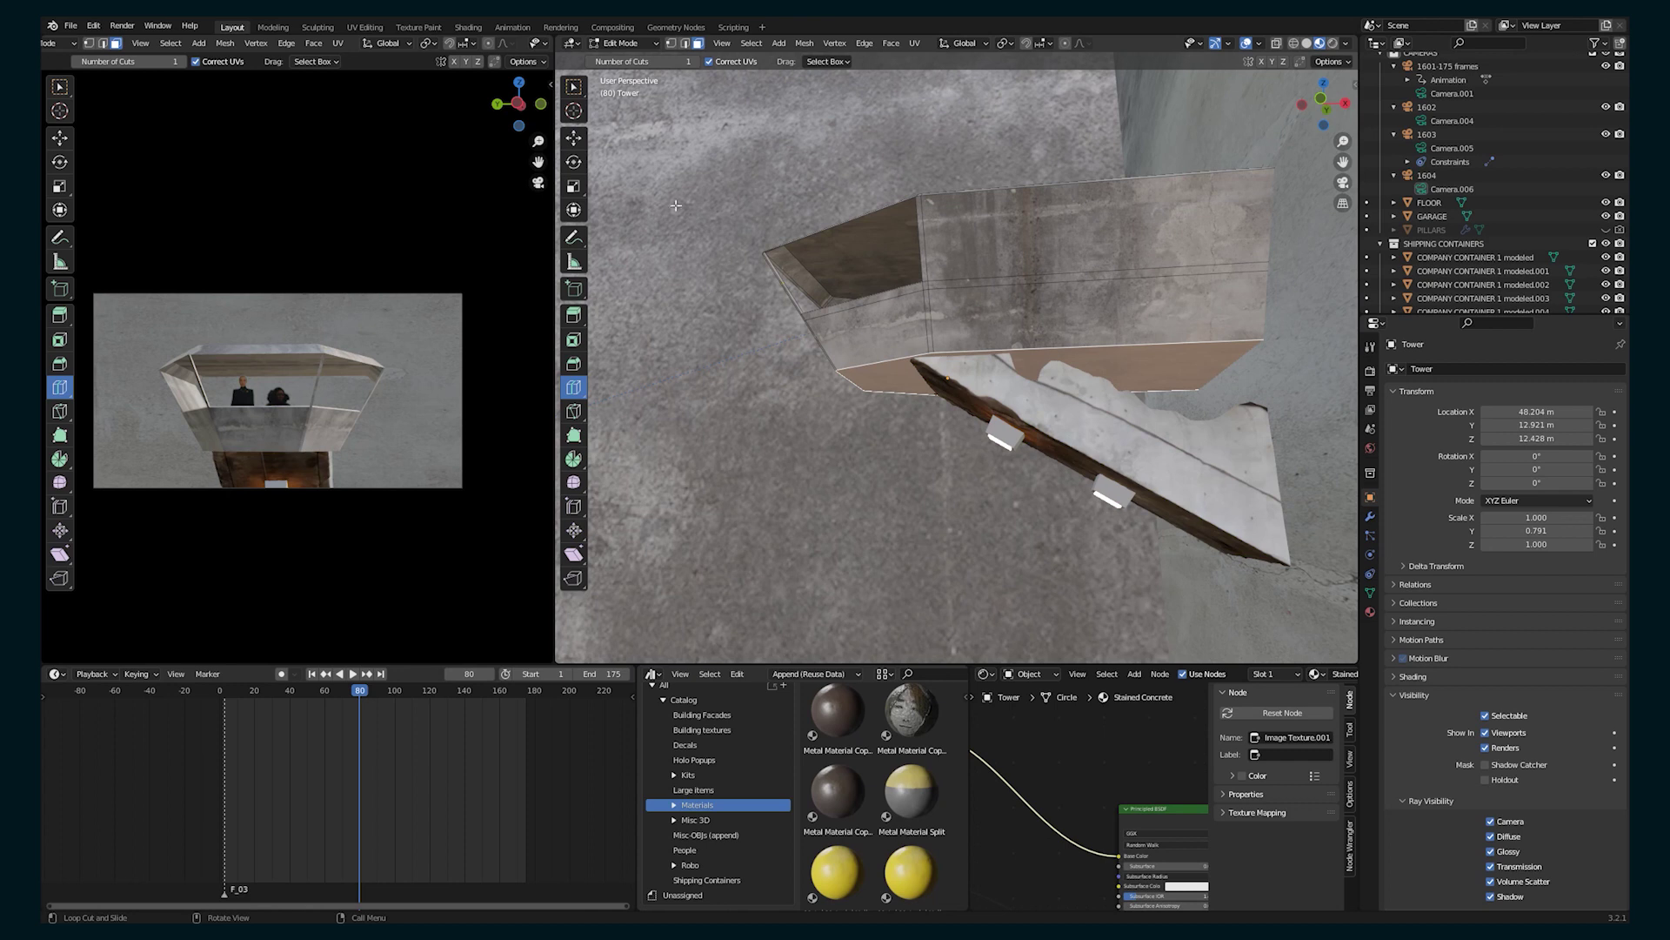
{"action": "key", "text": "g"}
{"action": "key", "text": "z"}
{"action": "left_click", "coordinate": [870, 348]}
{"action": "key", "text": "ctrl+z"}
- Extrude the tower's bottom face downward and shift it 12.188 m along X towards the wall to form a slanted base
{"action": "key", "text": "e"}
{"action": "left_click", "coordinate": [995, 615]}
{"action": "key", "text": "g"}
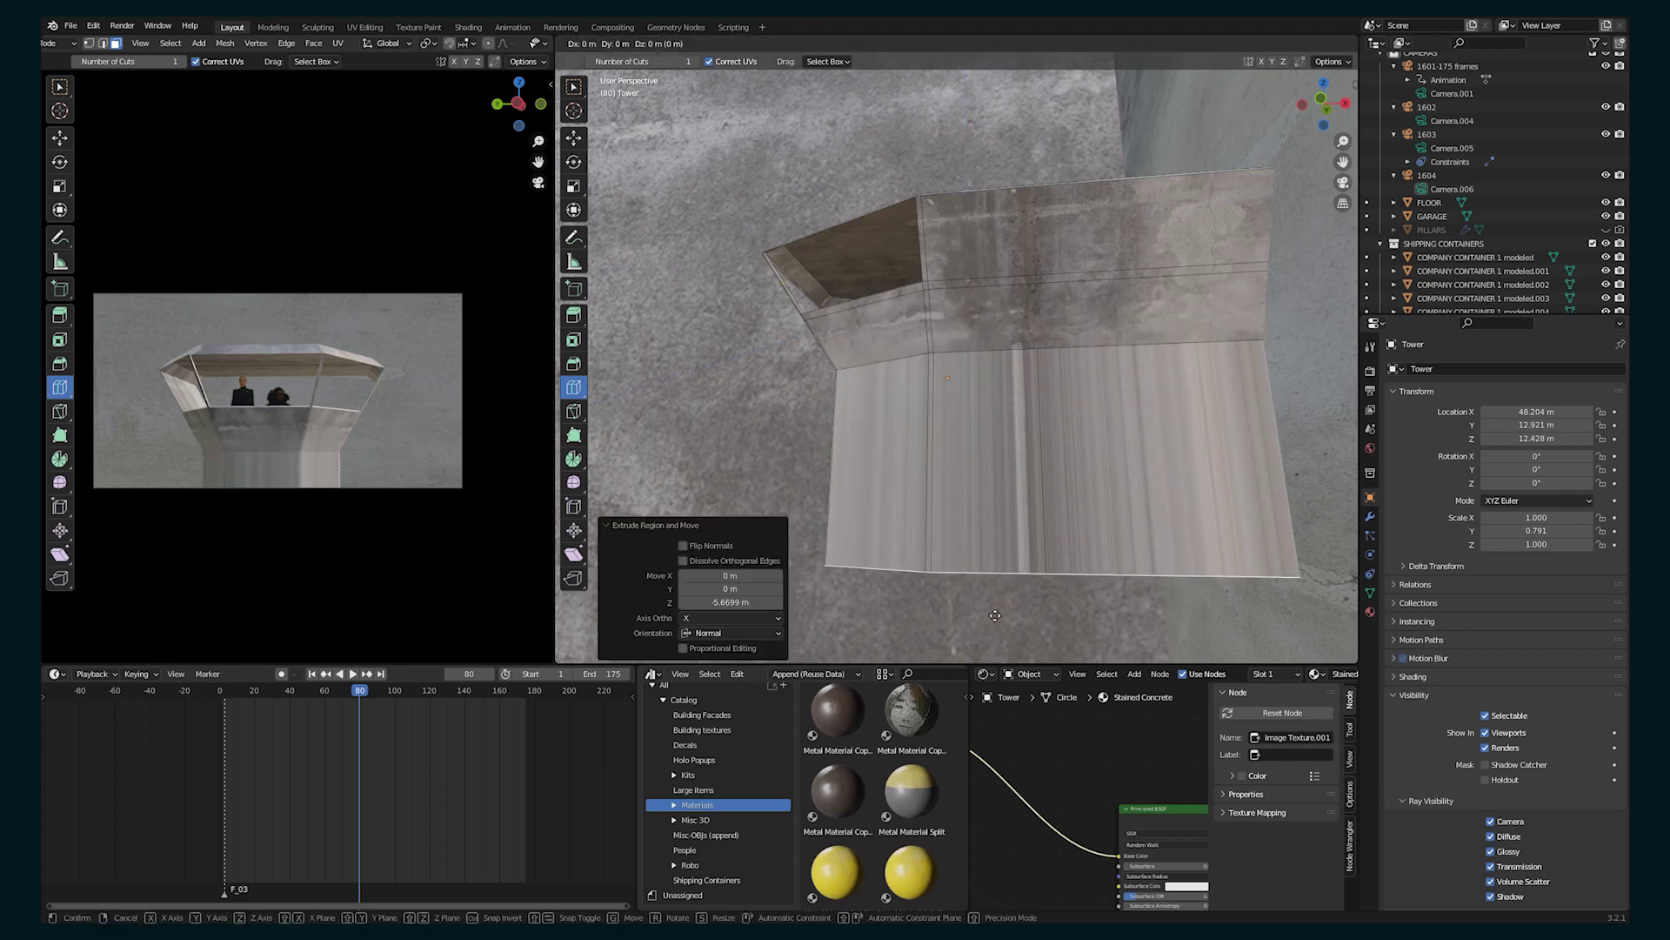
{"action": "key", "text": "x"}
{"action": "left_click", "coordinate": [1144, 391]}
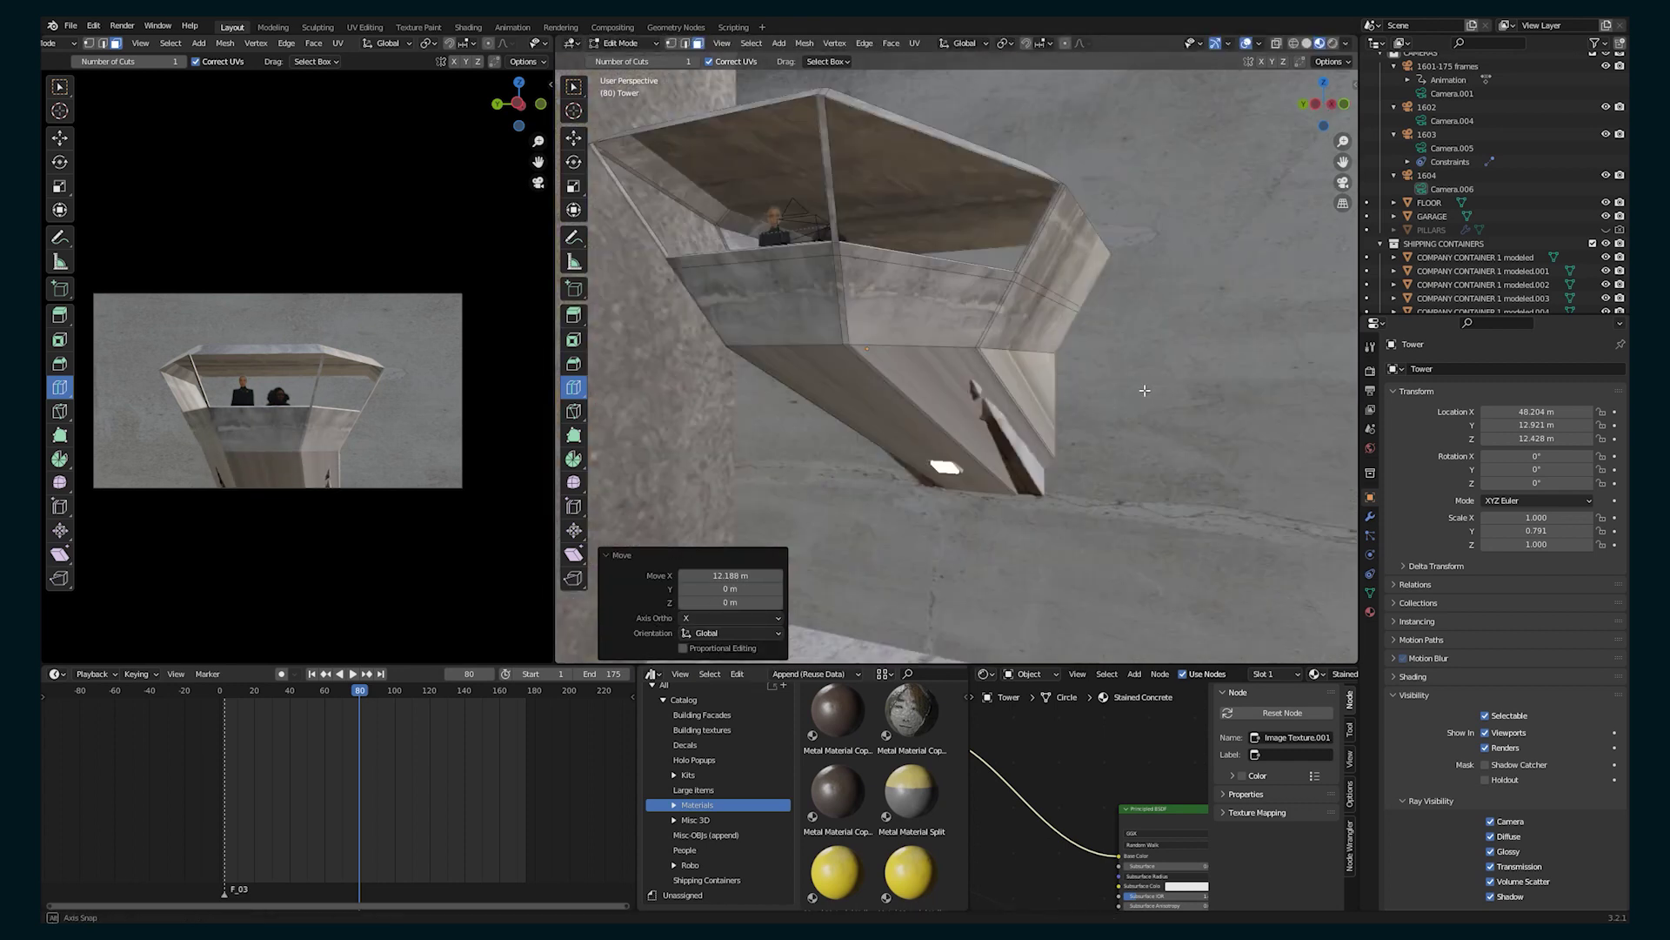
- Move the base's bottom face down along Z to lengthen the base, and add a loop cut to it
{"action": "scroll", "coordinate": [1131, 390], "scroll_direction": "down", "scroll_amount": 5}
{"action": "middle_click_drag", "start_coordinate": [1145, 391], "coordinate": [1116, 394]}
{"action": "key", "text": "g"}
{"action": "key", "text": "z"}
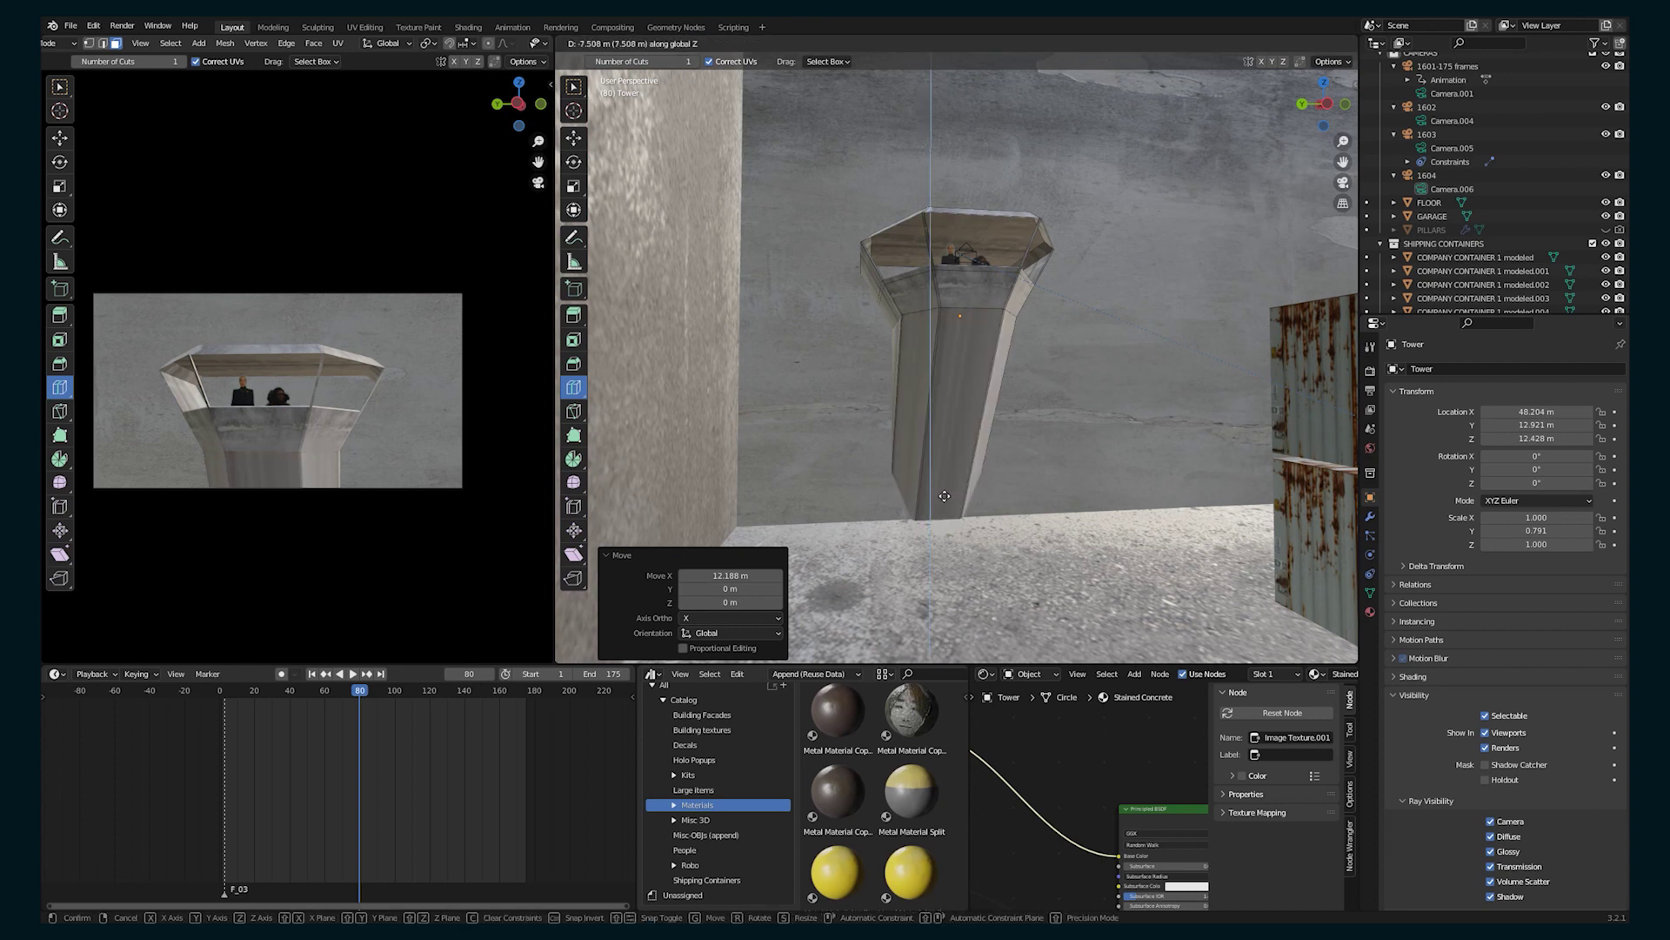
{"action": "left_click", "coordinate": [945, 456]}
{"action": "mouse_move", "coordinate": [1026, 456]}
{"action": "middle_mouse_down"}
{"action": "mouse_move", "coordinate": [905, 456]}
{"action": "mouse_move", "coordinate": [1022, 452]}
{"action": "mouse_move", "coordinate": [991, 470]}
{"action": "mouse_move", "coordinate": [930, 417]}
{"action": "mouse_move", "coordinate": [969, 466]}
{"action": "mouse_move", "coordinate": [1026, 452]}
{"action": "middle_mouse_up"}
{"action": "left_click", "coordinate": [930, 417]}
- Select two adjacent side faces of the tower and extrude them along Y into a long hallway running beside the wall
{"action": "key", "text": "w"}
{"action": "left_click", "coordinate": [698, 44]}
{"action": "left_click", "coordinate": [985, 309]}
{"action": "left_click", "coordinate": [968, 346], "text": "shift"}
{"action": "scroll", "coordinate": [962, 463], "scroll_direction": "down", "scroll_amount": 1}
{"action": "key", "text": "e"}
{"action": "key", "text": "y"}
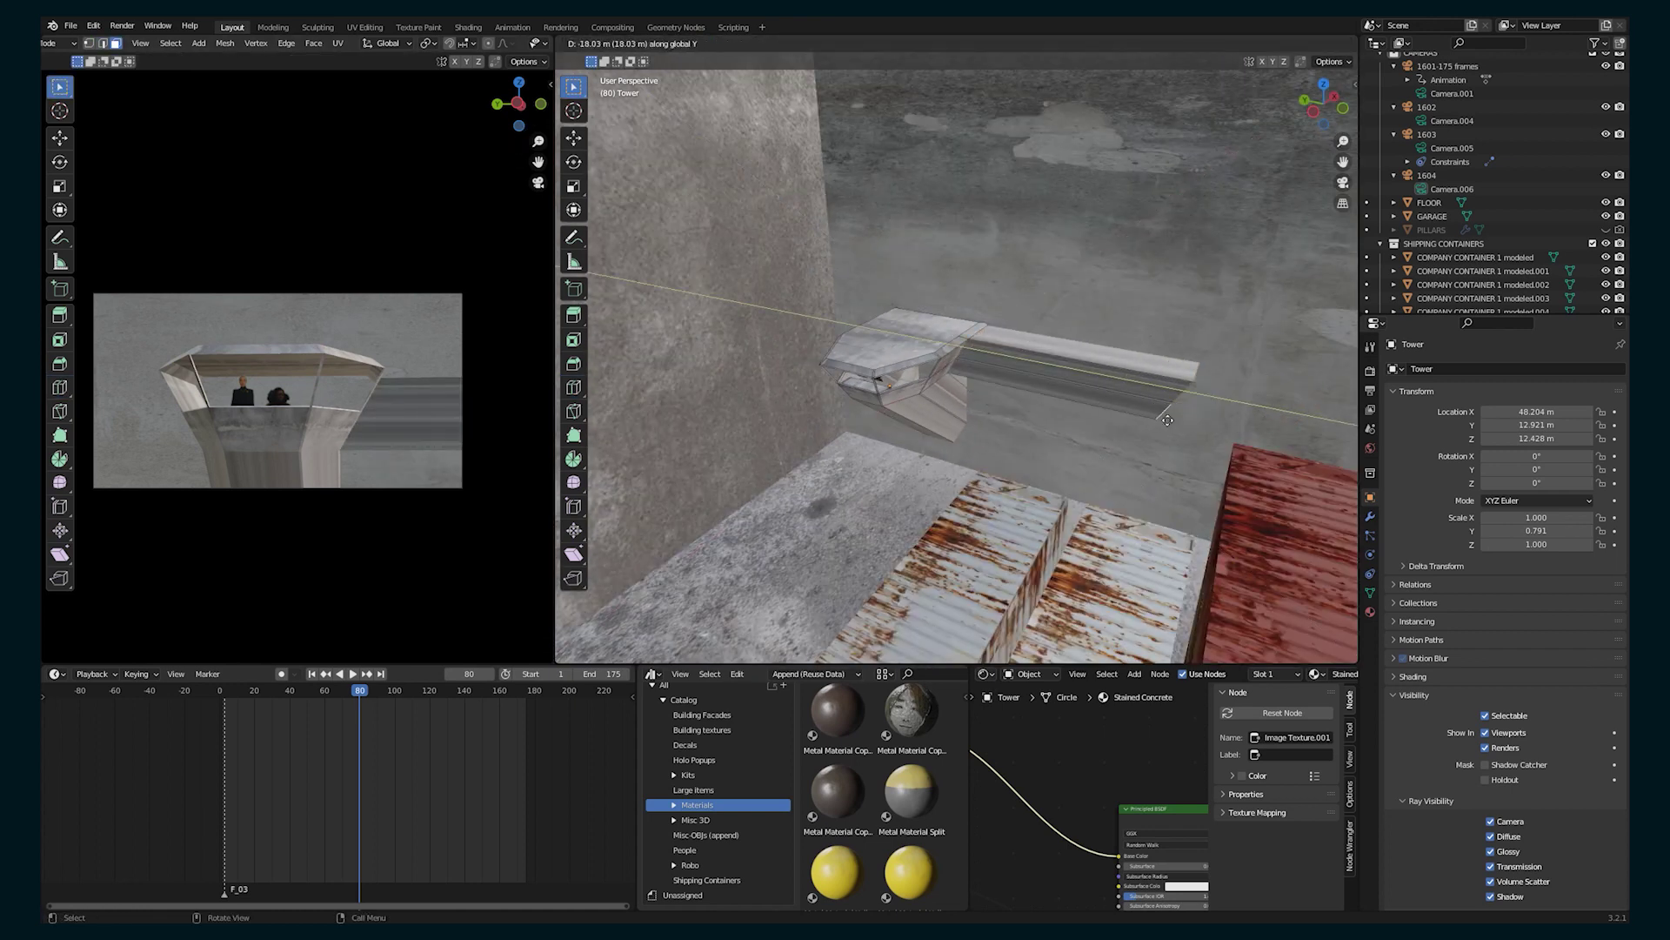
{"action": "left_click", "coordinate": [1201, 427]}
{"action": "middle_click_drag", "start_coordinate": [1201, 426], "coordinate": [1192, 476]}
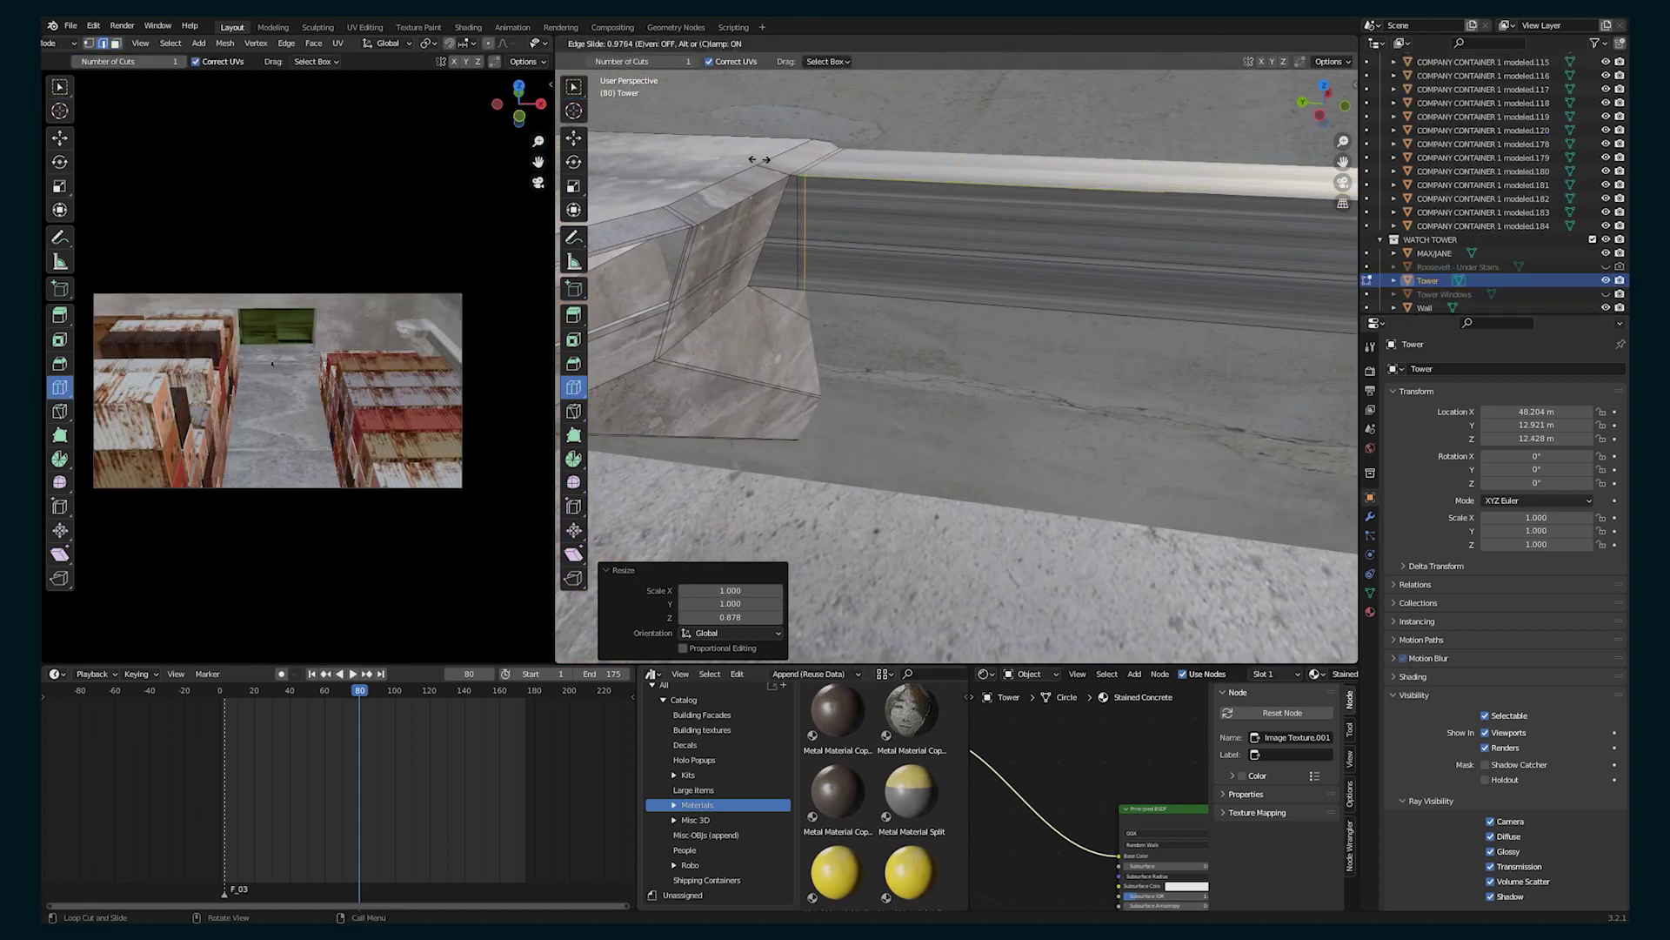
- Add closely spaced pairs of vertical loop cuts along the hallway to mark narrow pillars between its window sections
{"action": "left_click_drag", "start_coordinate": [758, 159], "coordinate": [754, 159]}
{"action": "middle_click_drag", "start_coordinate": [753, 159], "coordinate": [728, 160], "text": "shift"}
{"action": "left_click_drag", "start_coordinate": [1088, 187], "coordinate": [880, 179]}
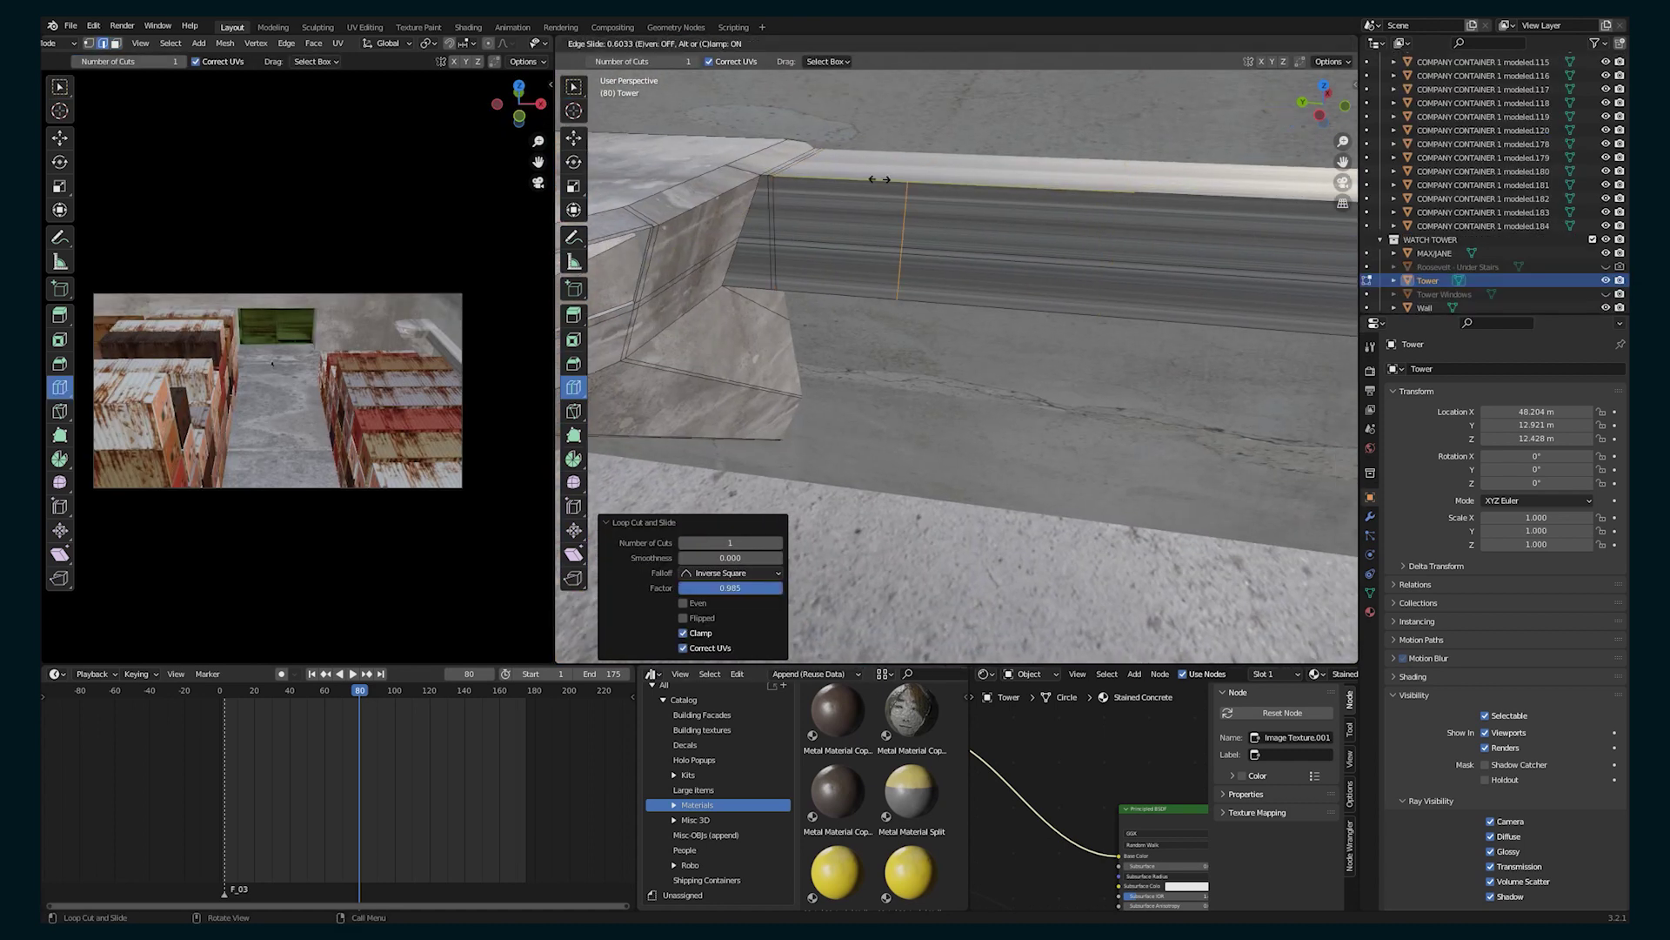
{"action": "left_click_drag", "start_coordinate": [1027, 183], "coordinate": [1000, 186]}
{"action": "middle_click_drag", "start_coordinate": [999, 186], "coordinate": [1086, 428]}
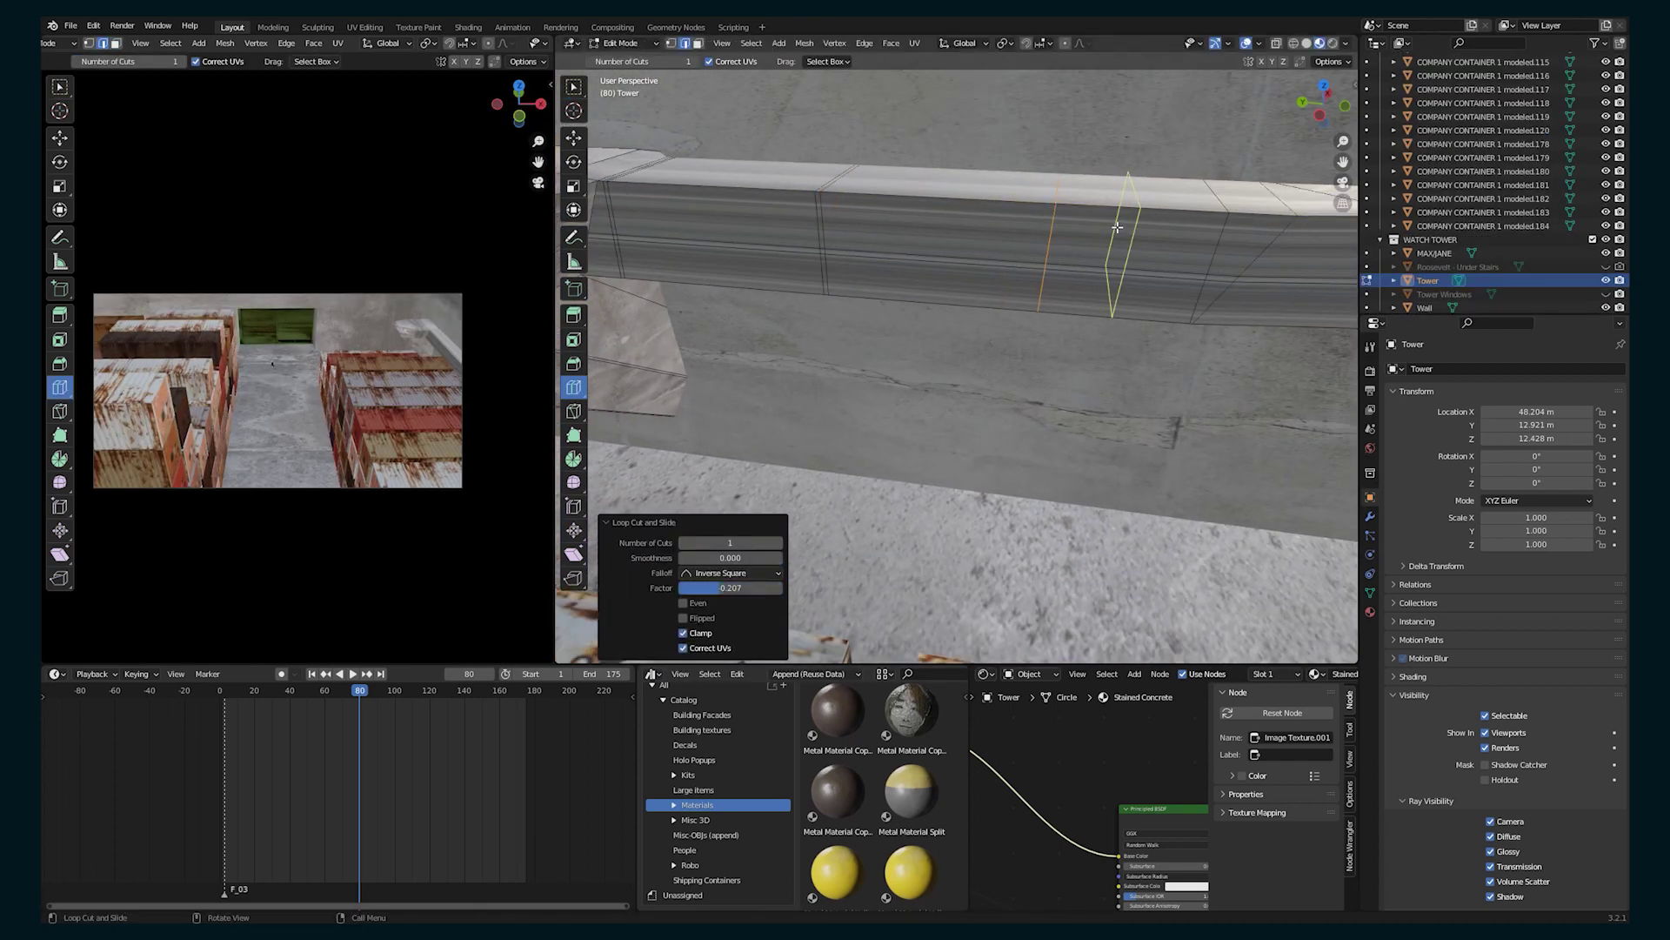
{"action": "left_click_drag", "start_coordinate": [1117, 227], "coordinate": [1051, 228]}
{"action": "middle_click_drag", "start_coordinate": [1053, 252], "coordinate": [1074, 119]}
{"action": "left_click_drag", "start_coordinate": [1087, 209], "coordinate": [1157, 209]}
{"action": "key", "text": "Tab"}
{"action": "key", "text": "Tab"}
{"action": "middle_click_drag", "start_coordinate": [1074, 120], "coordinate": [1134, 287]}
- Select the hallway faces by growing the selection from one face, and UV-map them again to fix the stretched concrete texture
{"action": "key", "text": "3"}
{"action": "left_click", "coordinate": [574, 86]}
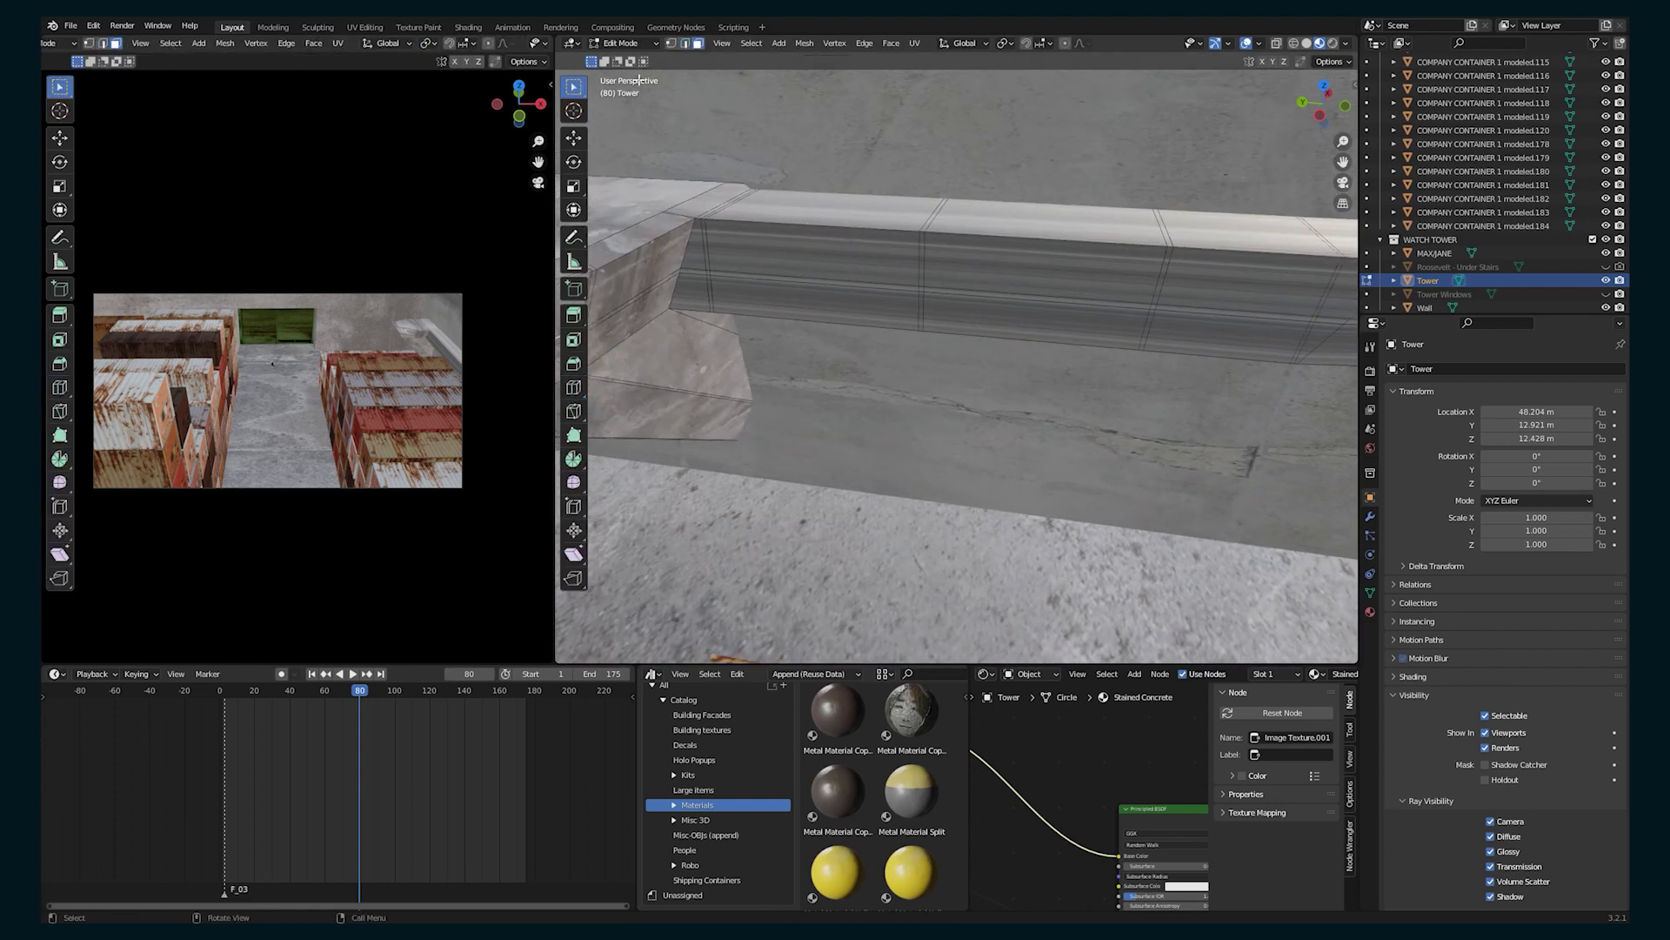
{"action": "left_click", "coordinate": [812, 252]}
{"action": "key", "text": "ctrl+KP_Add"}
{"action": "key", "text": "ctrl+KP_Add"}
{"action": "key", "text": "ctrl+KP_Add"}
{"action": "key", "text": "ctrl+KP_Add"}
{"action": "key", "text": "ctrl+KP_Add"}
{"action": "key", "text": "u"}
{"action": "left_click", "coordinate": [1167, 284]}
- Select the three upper hallway panels between the pillars and extrude them about 0.162 m along their normals
{"action": "left_click", "coordinate": [674, 224]}
{"action": "left_click", "coordinate": [888, 233], "text": "shift"}
{"action": "left_click", "coordinate": [1139, 242], "text": "shift"}
{"action": "key", "text": "e"}
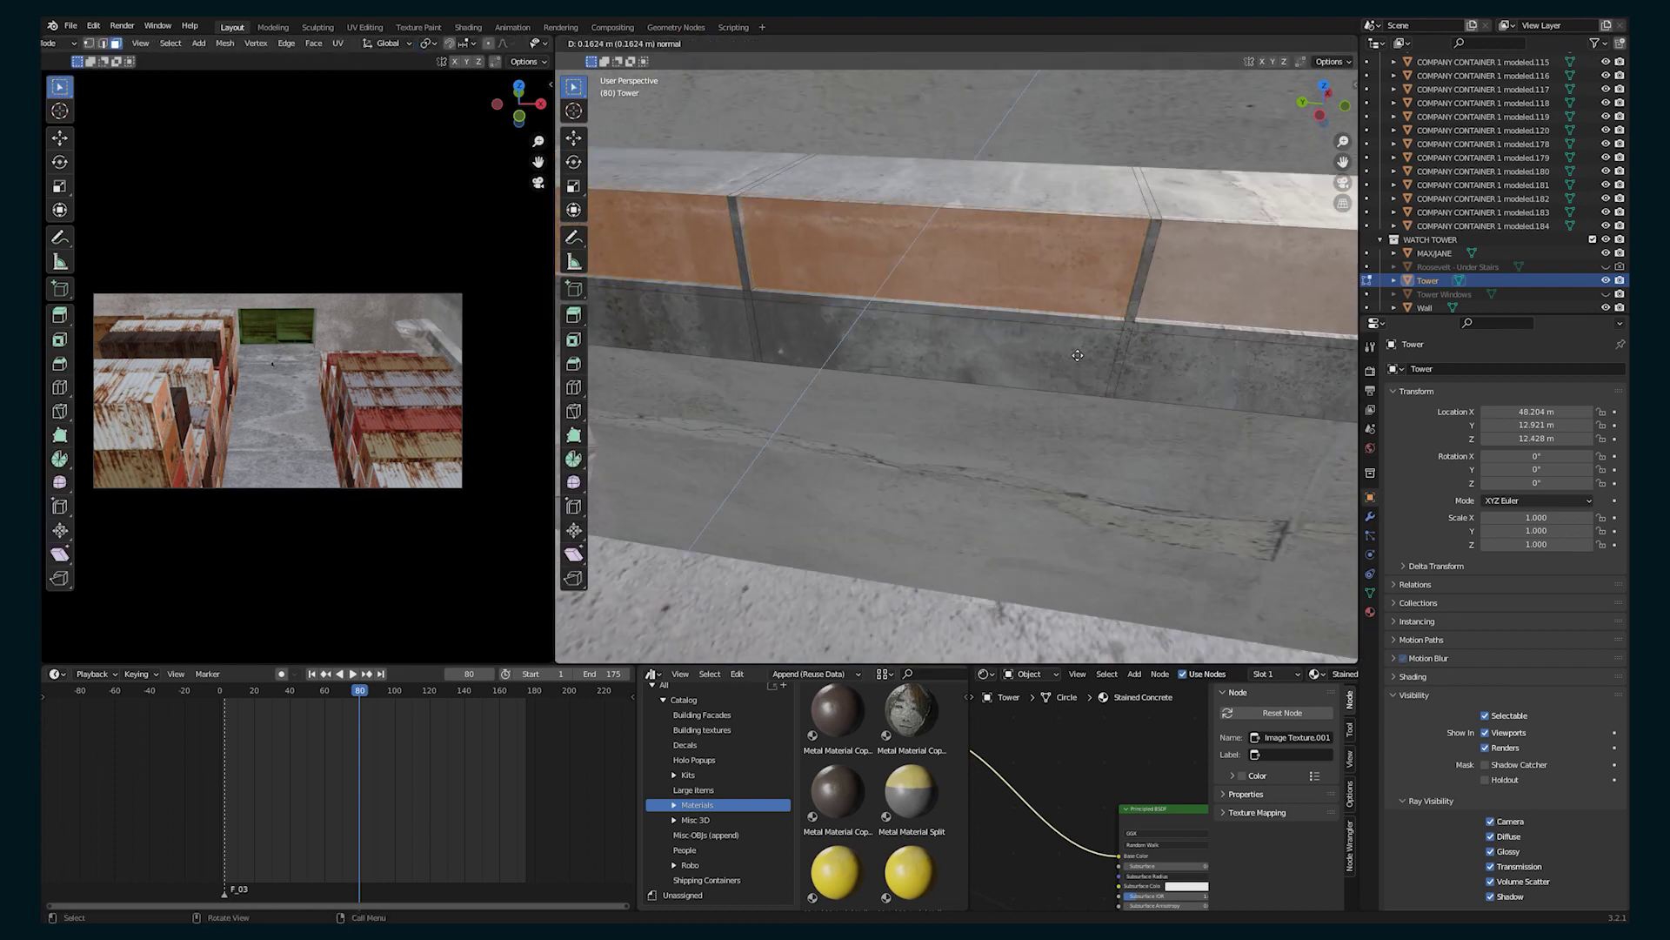
{"action": "left_click", "coordinate": [1077, 355]}
- Assign the gLASS material to the selected hallway panels and separate the selection into its own object
{"action": "left_click", "coordinate": [1370, 612]}
{"action": "left_click", "coordinate": [1418, 385]}
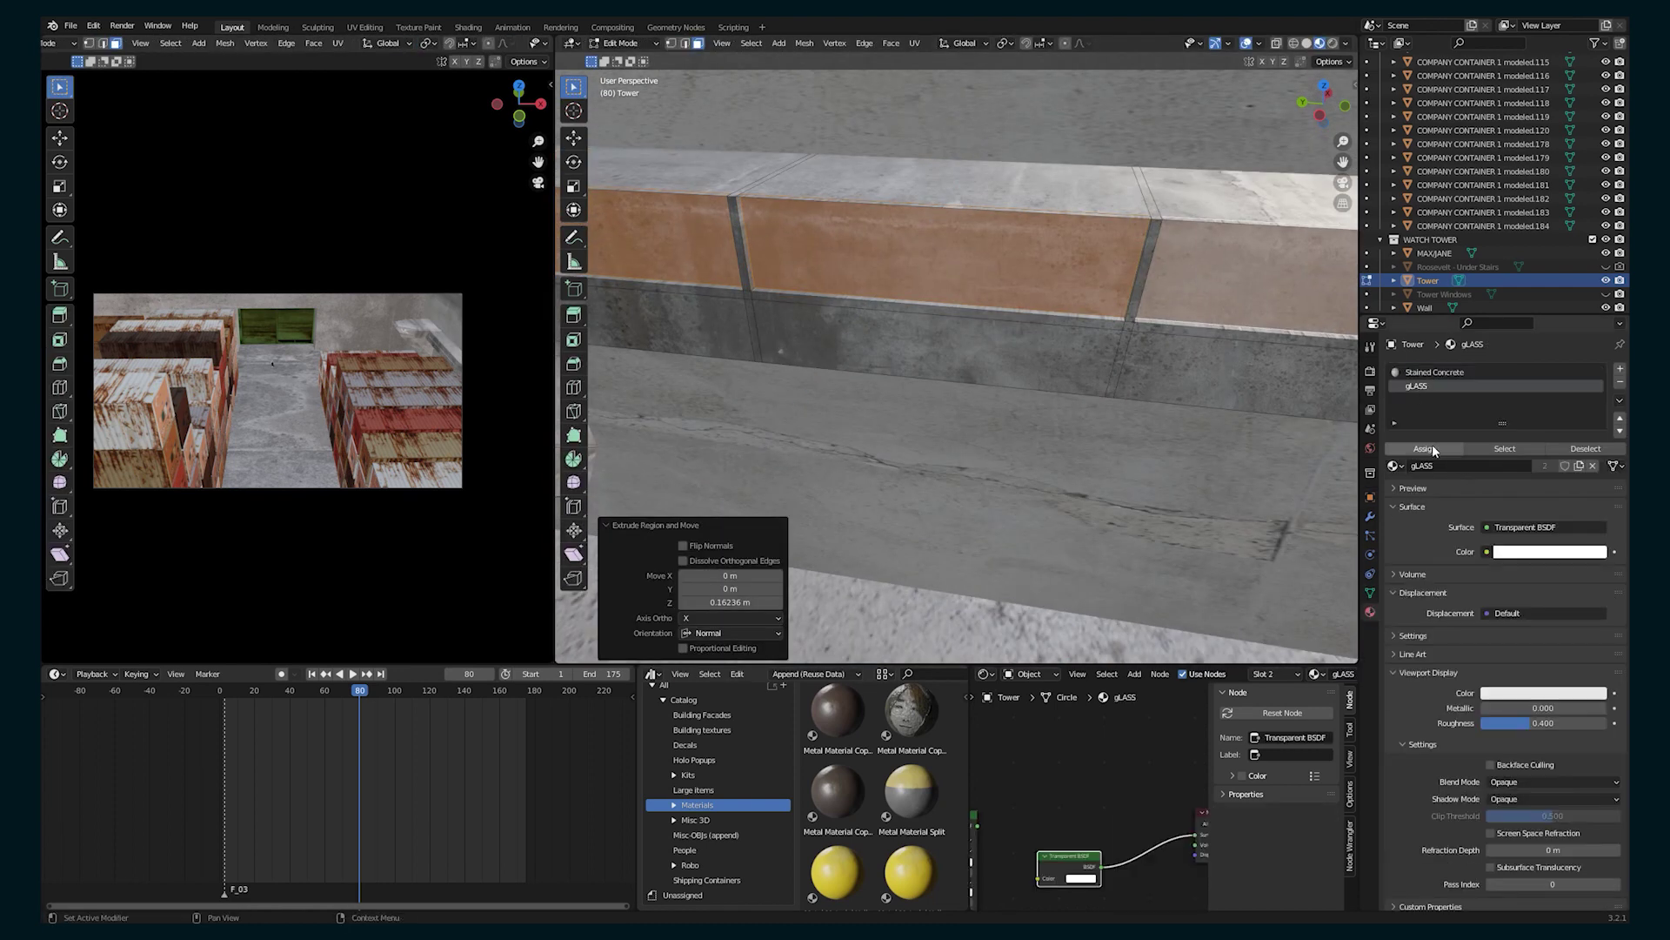
{"action": "left_click", "coordinate": [1425, 448]}
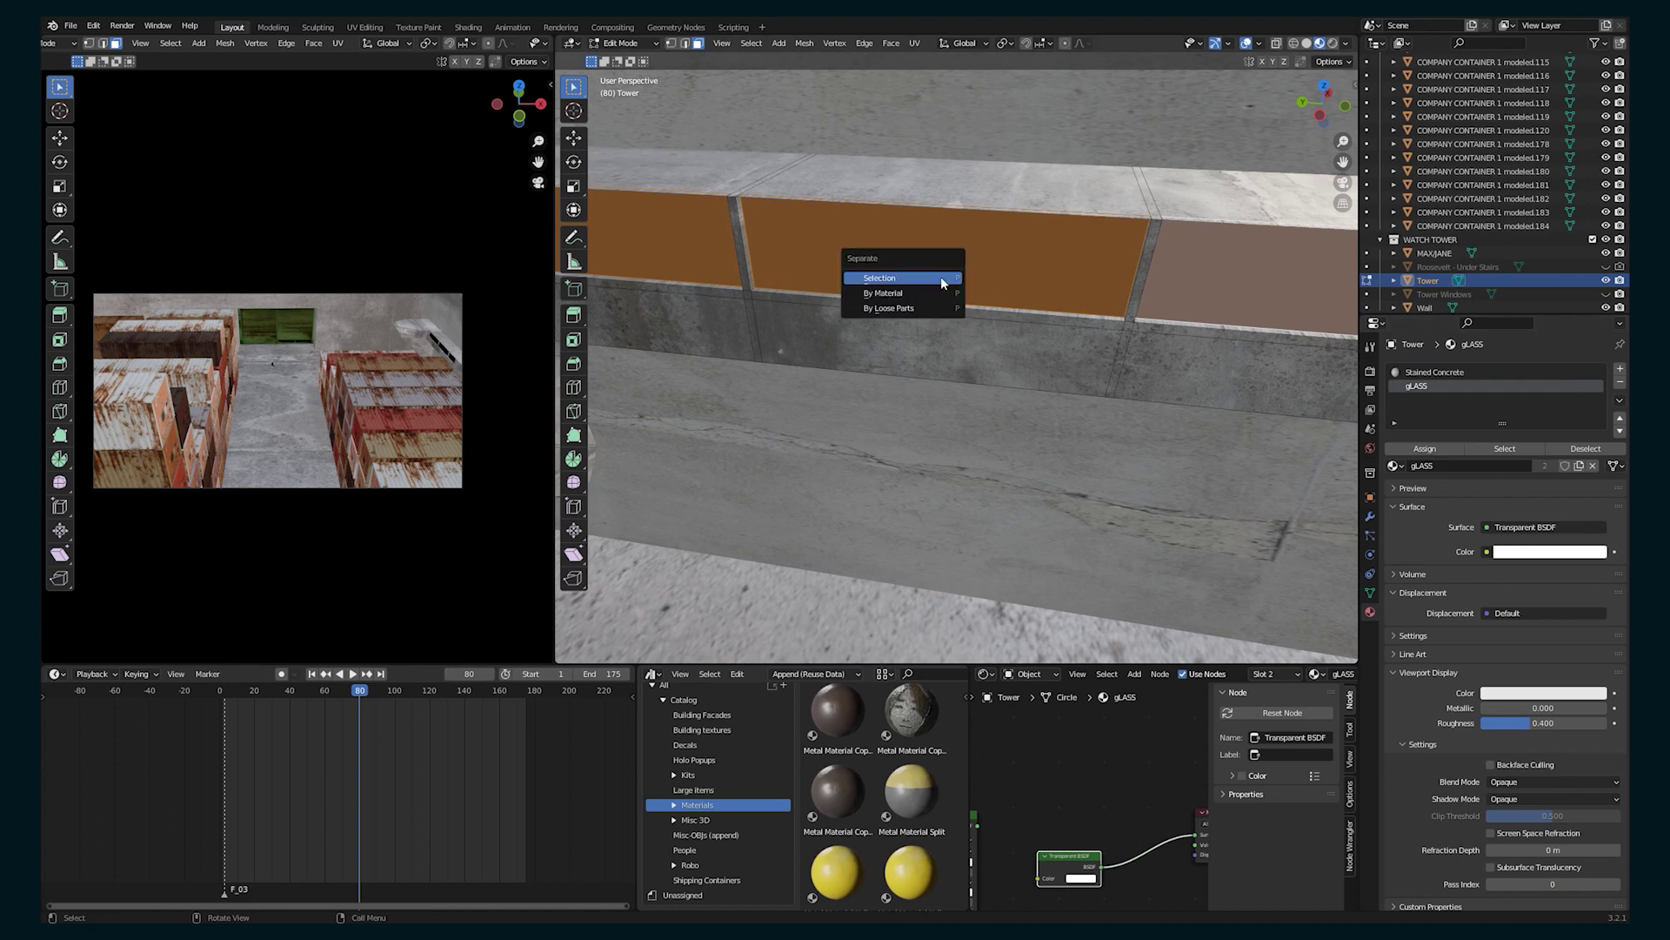
{"action": "left_click", "coordinate": [913, 279]}
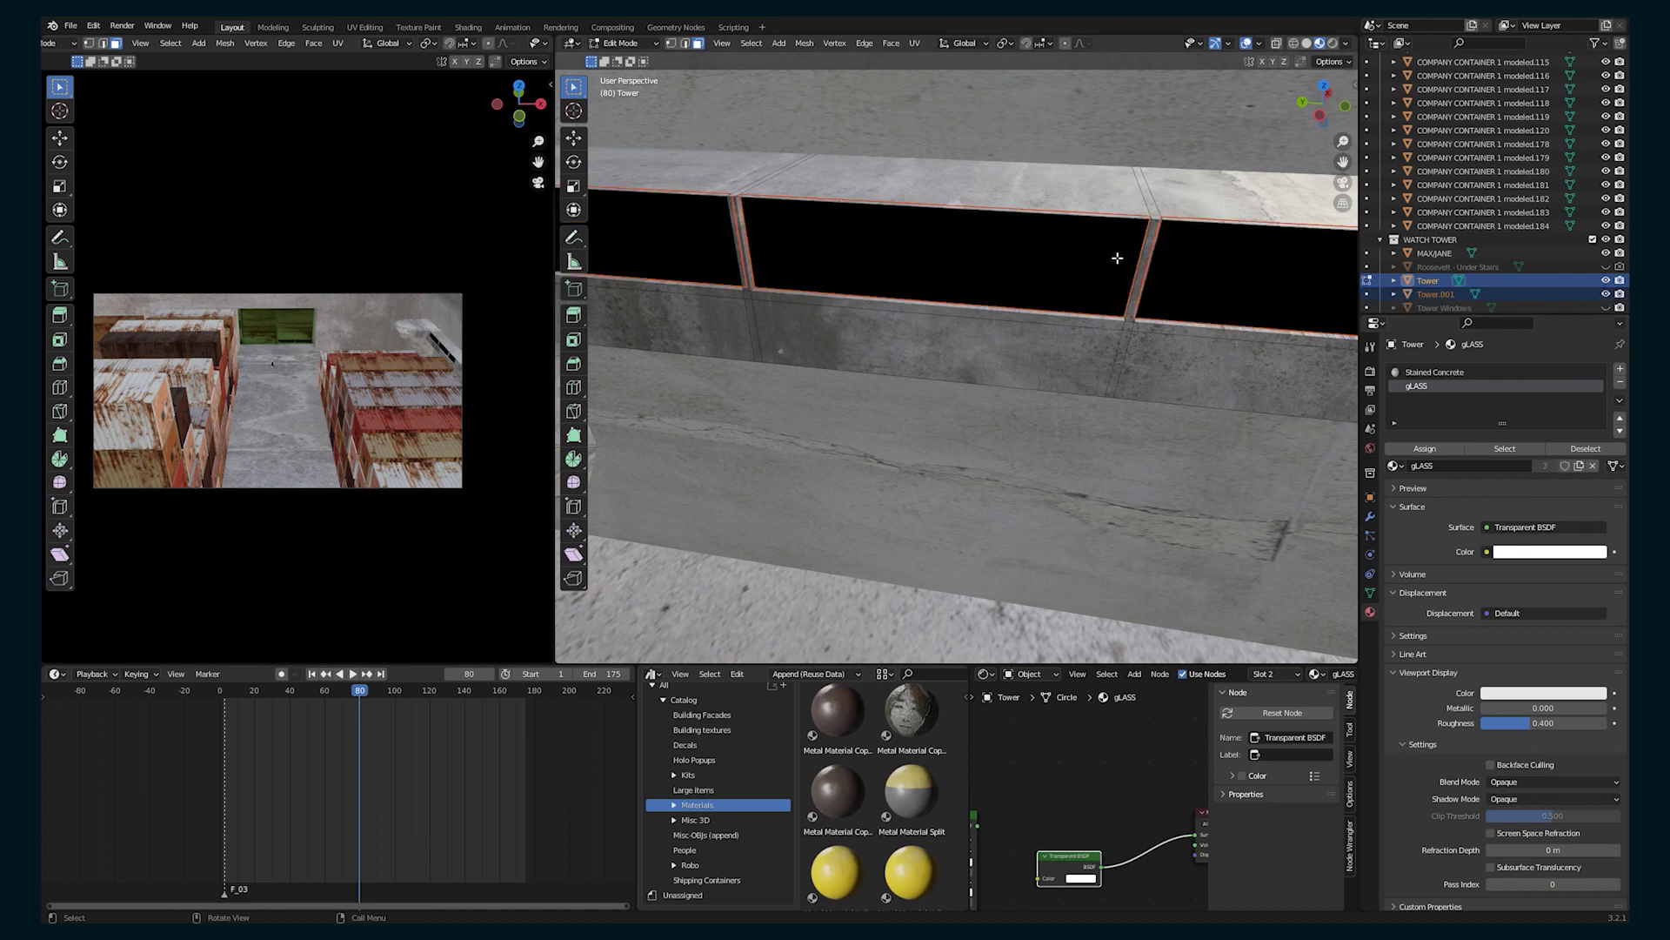
- Select the separated hallway glass object and rename it Tower Windows - hall
{"action": "key", "text": "Tab"}
{"action": "left_click", "coordinate": [1203, 279]}
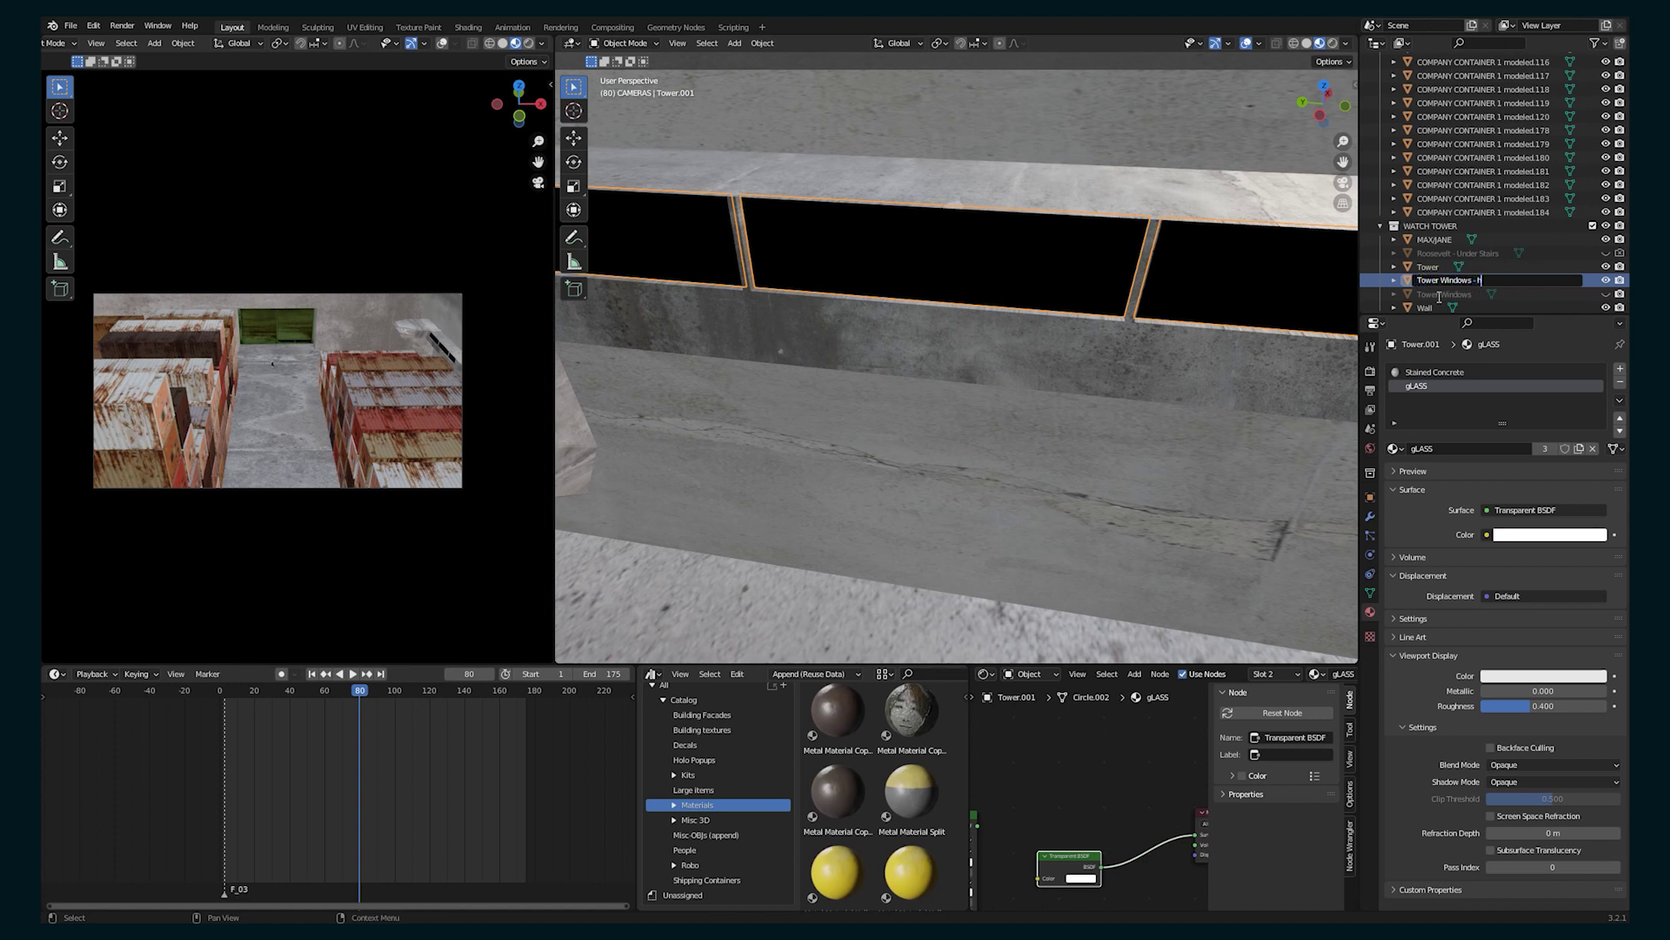
{"action": "scroll", "coordinate": [1178, 328], "scroll_direction": "down", "scroll_amount": 2}
{"action": "middle_click_drag", "start_coordinate": [1178, 328], "coordinate": [1218, 343]}
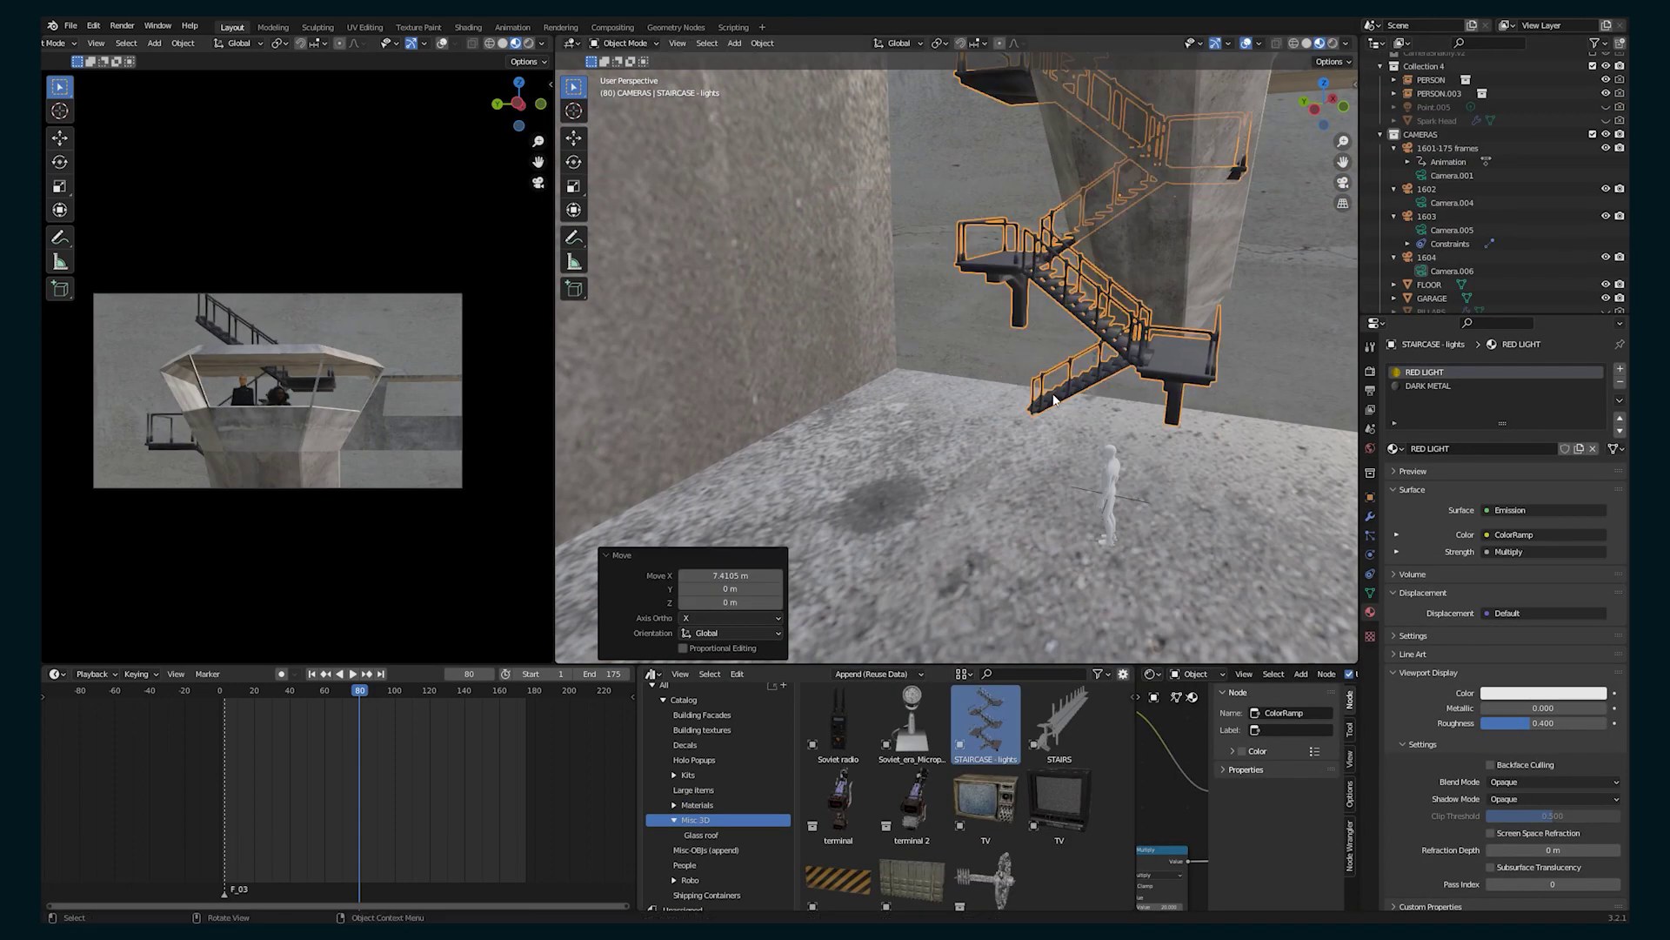
- Move the STAIRCASE - lights asset along Y and then along Z to position it beside the tower
{"action": "key", "text": "g"}
{"action": "key", "text": "y"}
{"action": "left_click", "coordinate": [1047, 374]}
{"action": "middle_click_drag", "start_coordinate": [1047, 374], "coordinate": [1000, 272]}
{"action": "key", "text": "g"}
{"action": "key", "text": "z"}
{"action": "left_click", "coordinate": [1017, 331]}
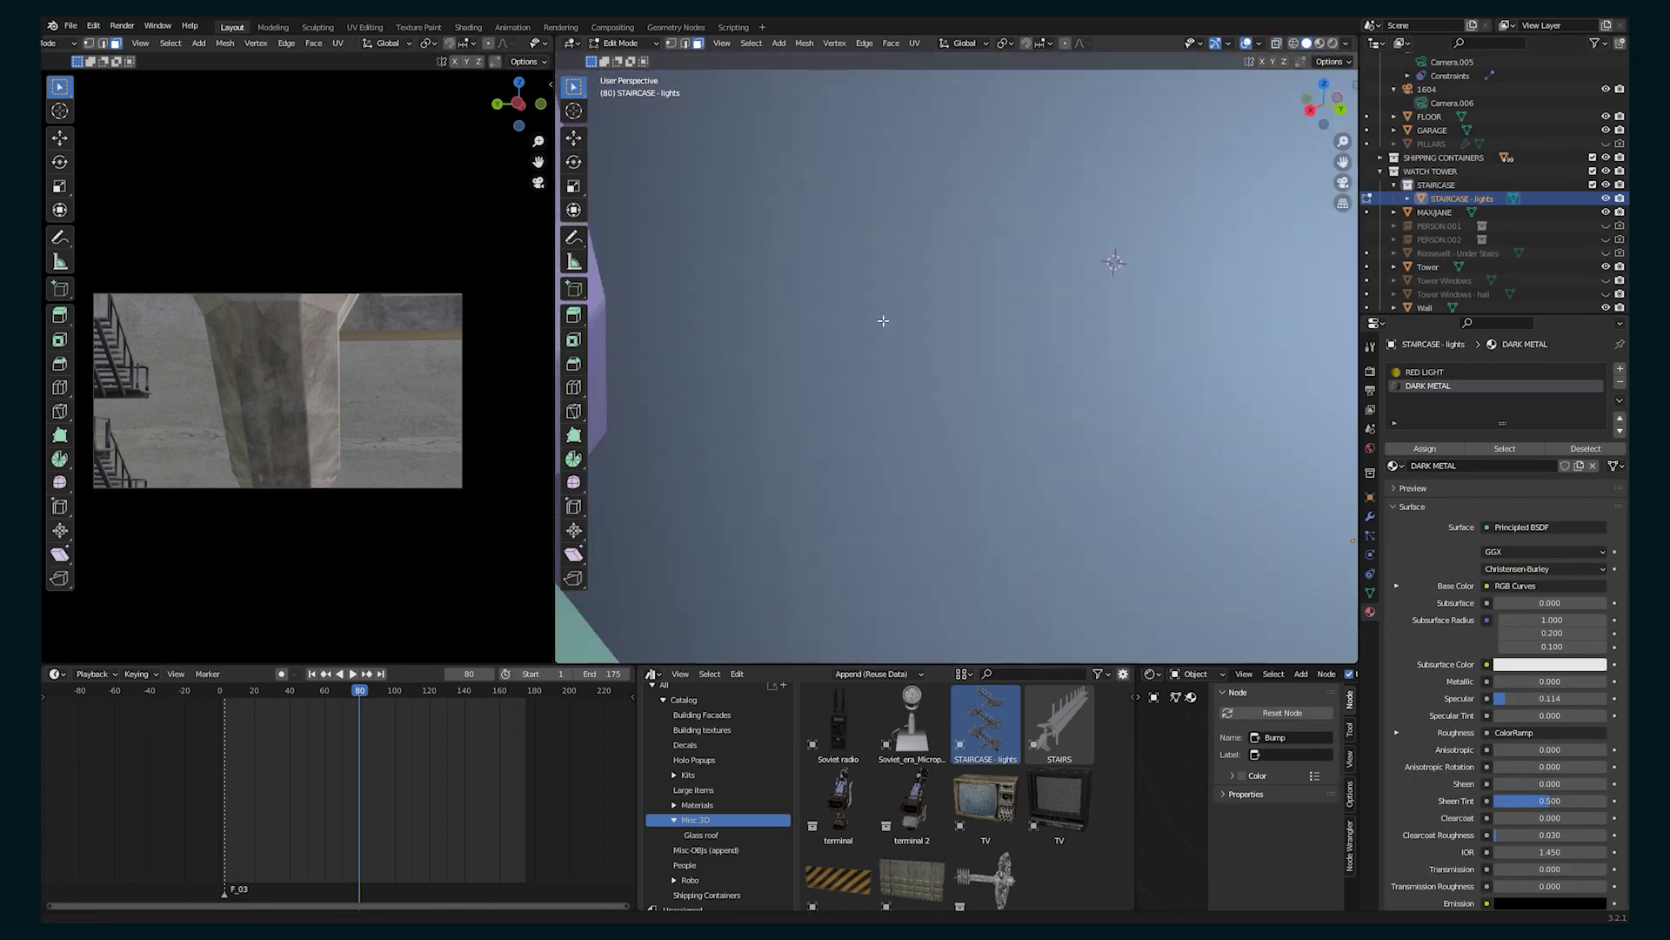
{"action": "middle_click_drag", "start_coordinate": [883, 321], "coordinate": [1055, 475]}
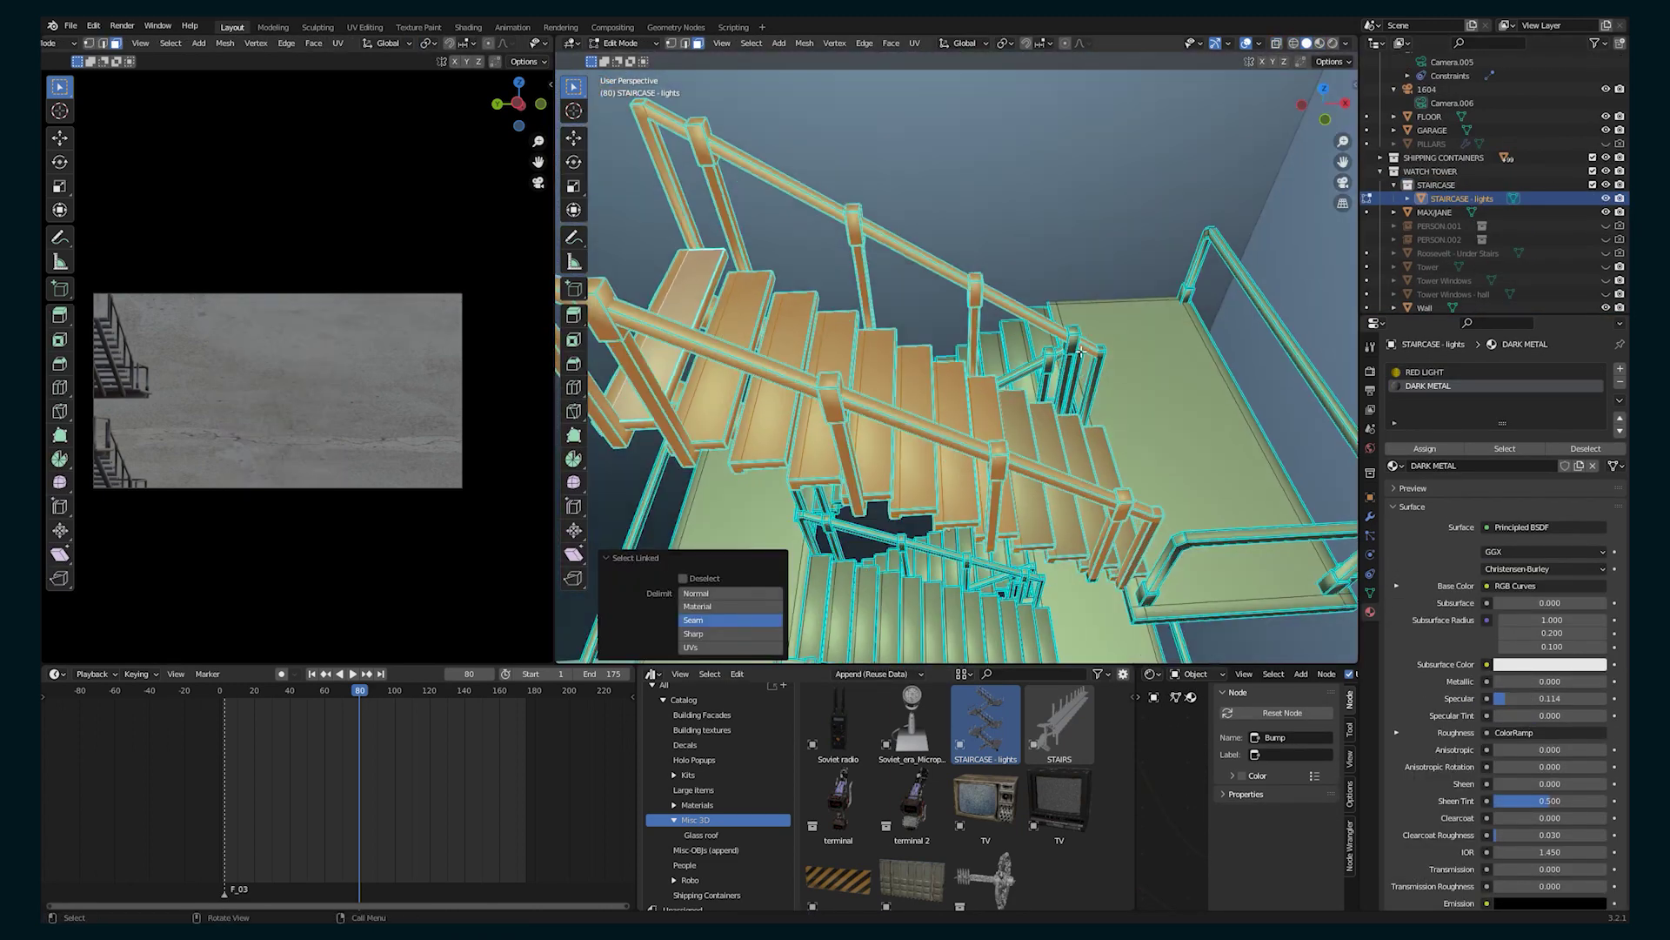
{"action": "key", "text": "r"}
{"action": "key", "text": "z"}
{"action": "key", "text": "ctrl+z"}
- Select the top stair flight's linked geometry and separate it from the staircase into its own object
{"action": "scroll", "coordinate": [971, 283], "scroll_direction": "up", "scroll_amount": 2}
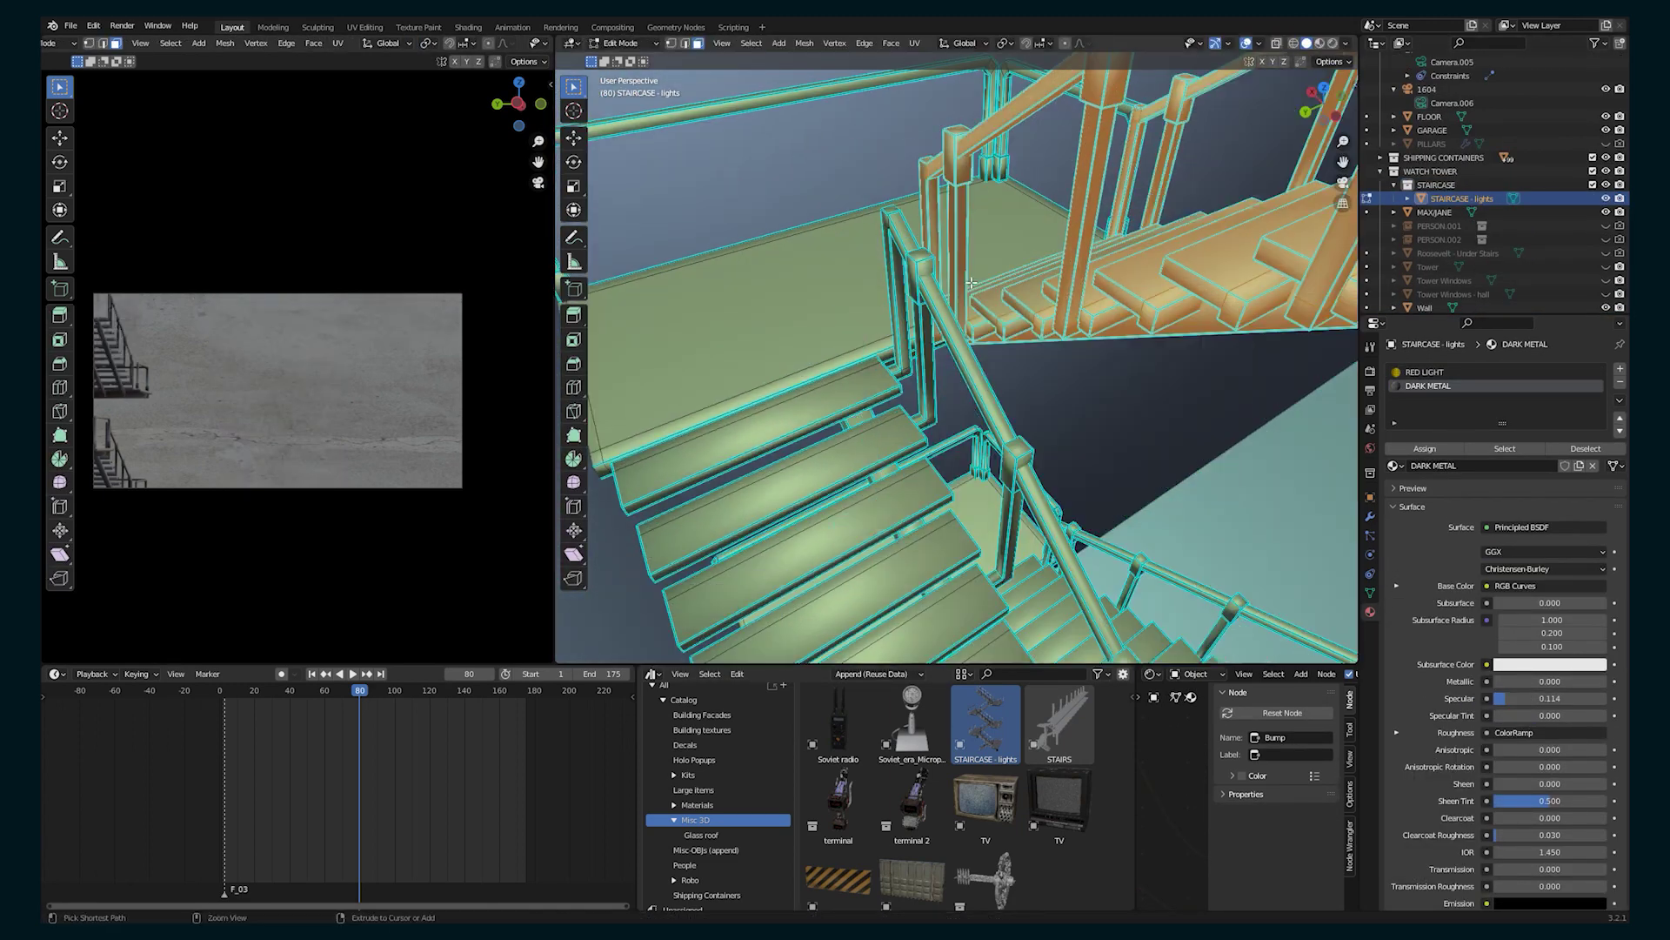
{"action": "key", "text": "ctrl+l"}
{"action": "middle_click_drag", "start_coordinate": [971, 282], "coordinate": [954, 365]}
{"action": "key", "text": "p"}
{"action": "key", "text": "s"}
{"action": "key", "text": "Tab"}
- Rotate the separated stair flight 90° about the Z axis
{"action": "type", "text": "r"}
{"action": "type", "text": "z"}
{"action": "type", "text": "90"}
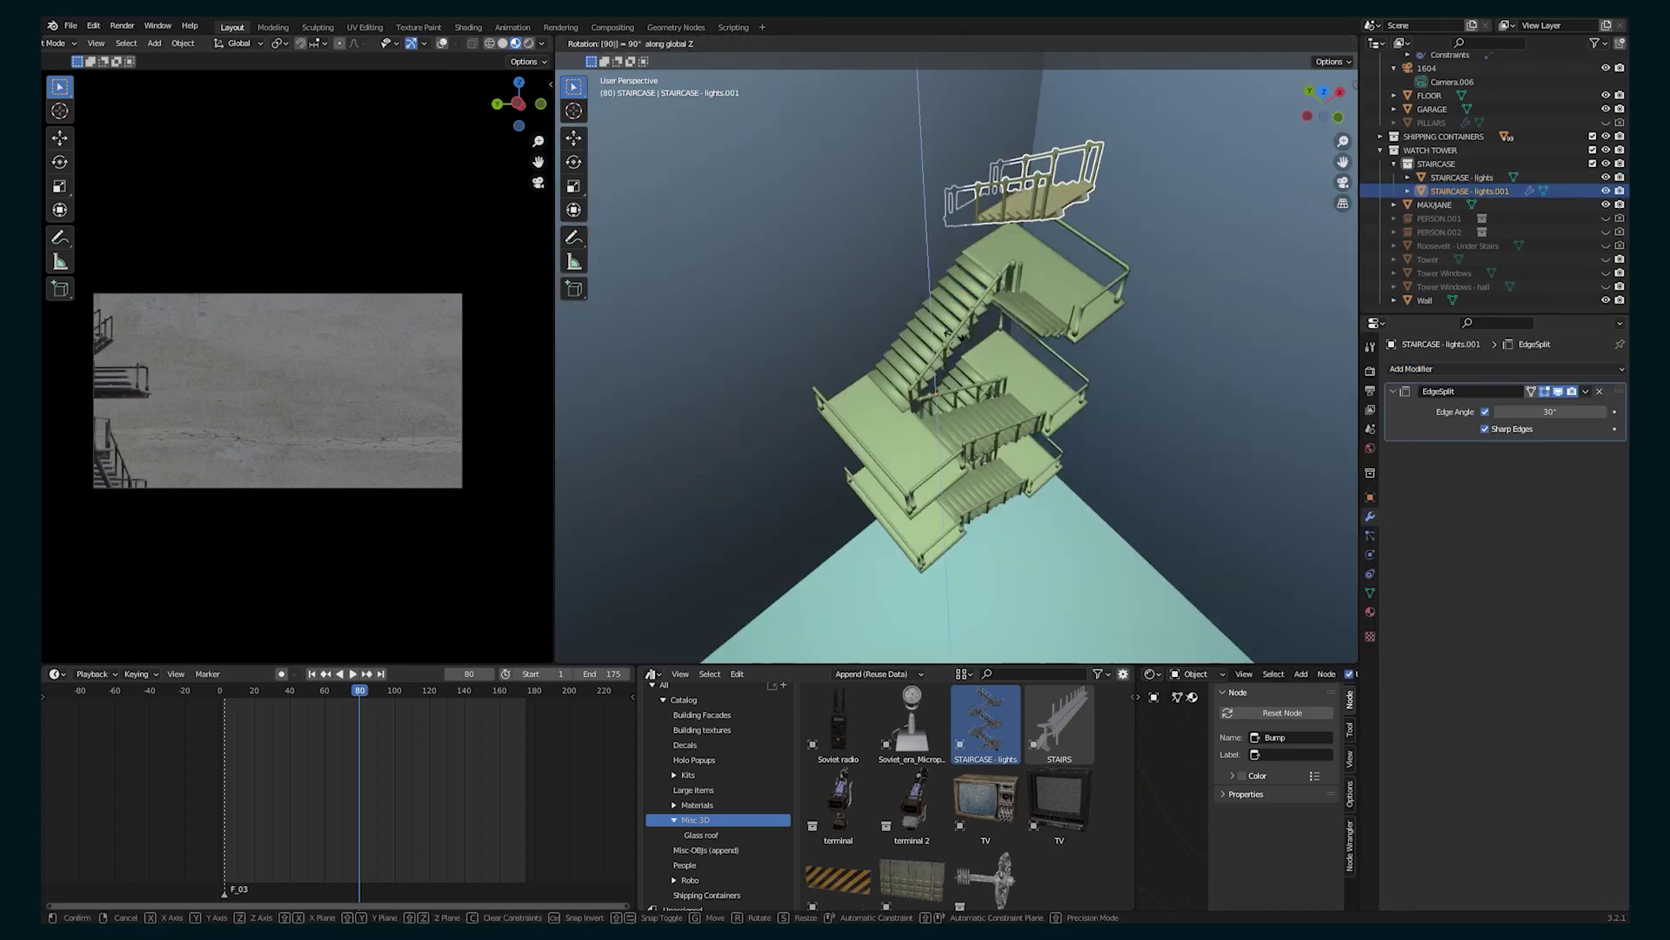
{"action": "key", "text": "Return"}
- Move the rotated stair flight onto the edge of the landing so it climbs towards the tower
{"action": "key", "text": "g"}
{"action": "left_click", "coordinate": [876, 410]}
{"action": "key", "text": "g"}
{"action": "left_click", "coordinate": [1084, 416]}
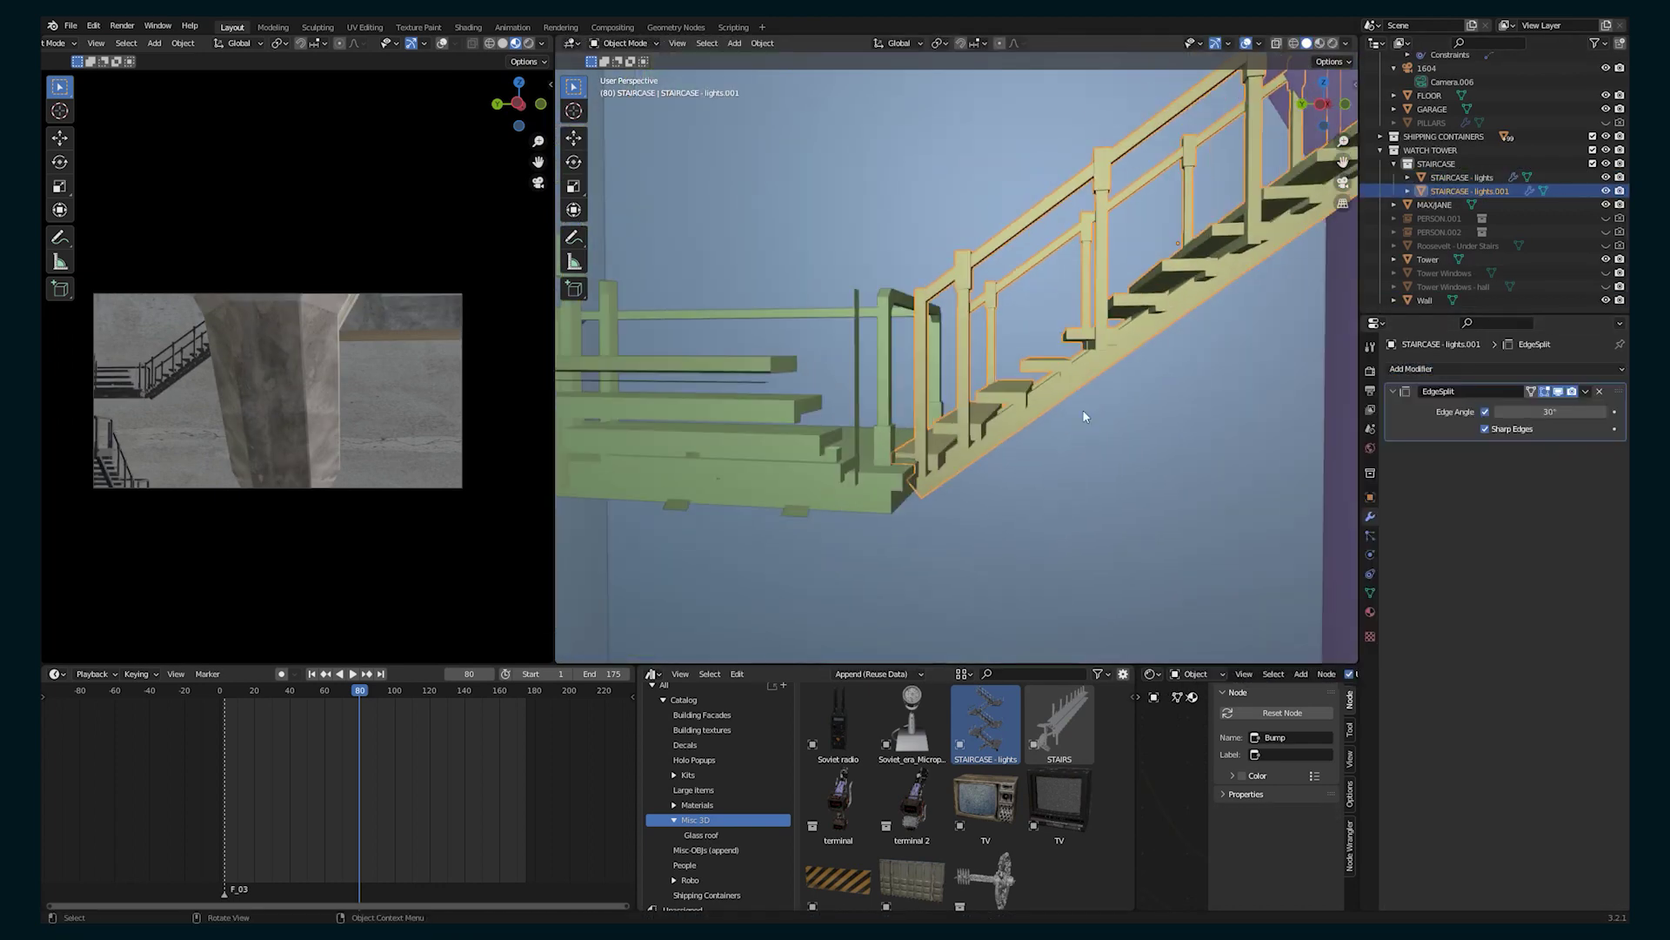
{"action": "key", "text": "g"}
{"action": "left_click", "coordinate": [1026, 351]}
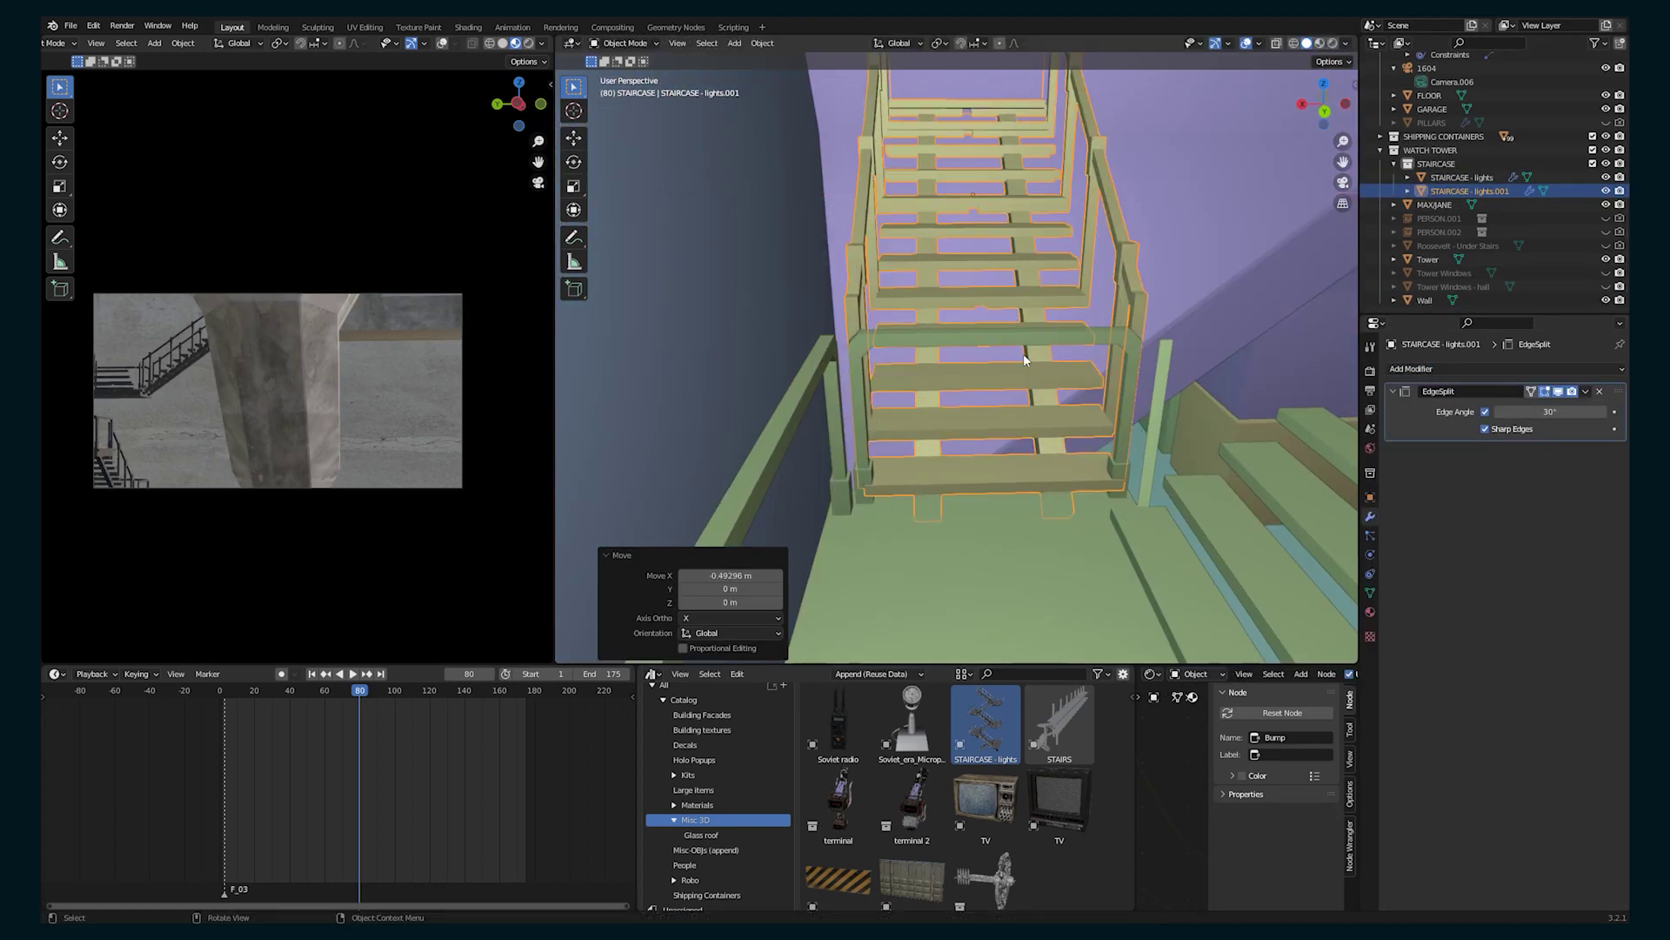
- Edit the main staircase mesh and select the linked landing railing where the rotated flight joins
{"action": "left_click", "coordinate": [1025, 350]}
{"action": "key", "text": "Tab"}
{"action": "key", "text": "l"}
{"action": "key", "text": "Tab"}
{"action": "key", "text": "Tab"}
{"action": "key", "text": "ctrl+l"}
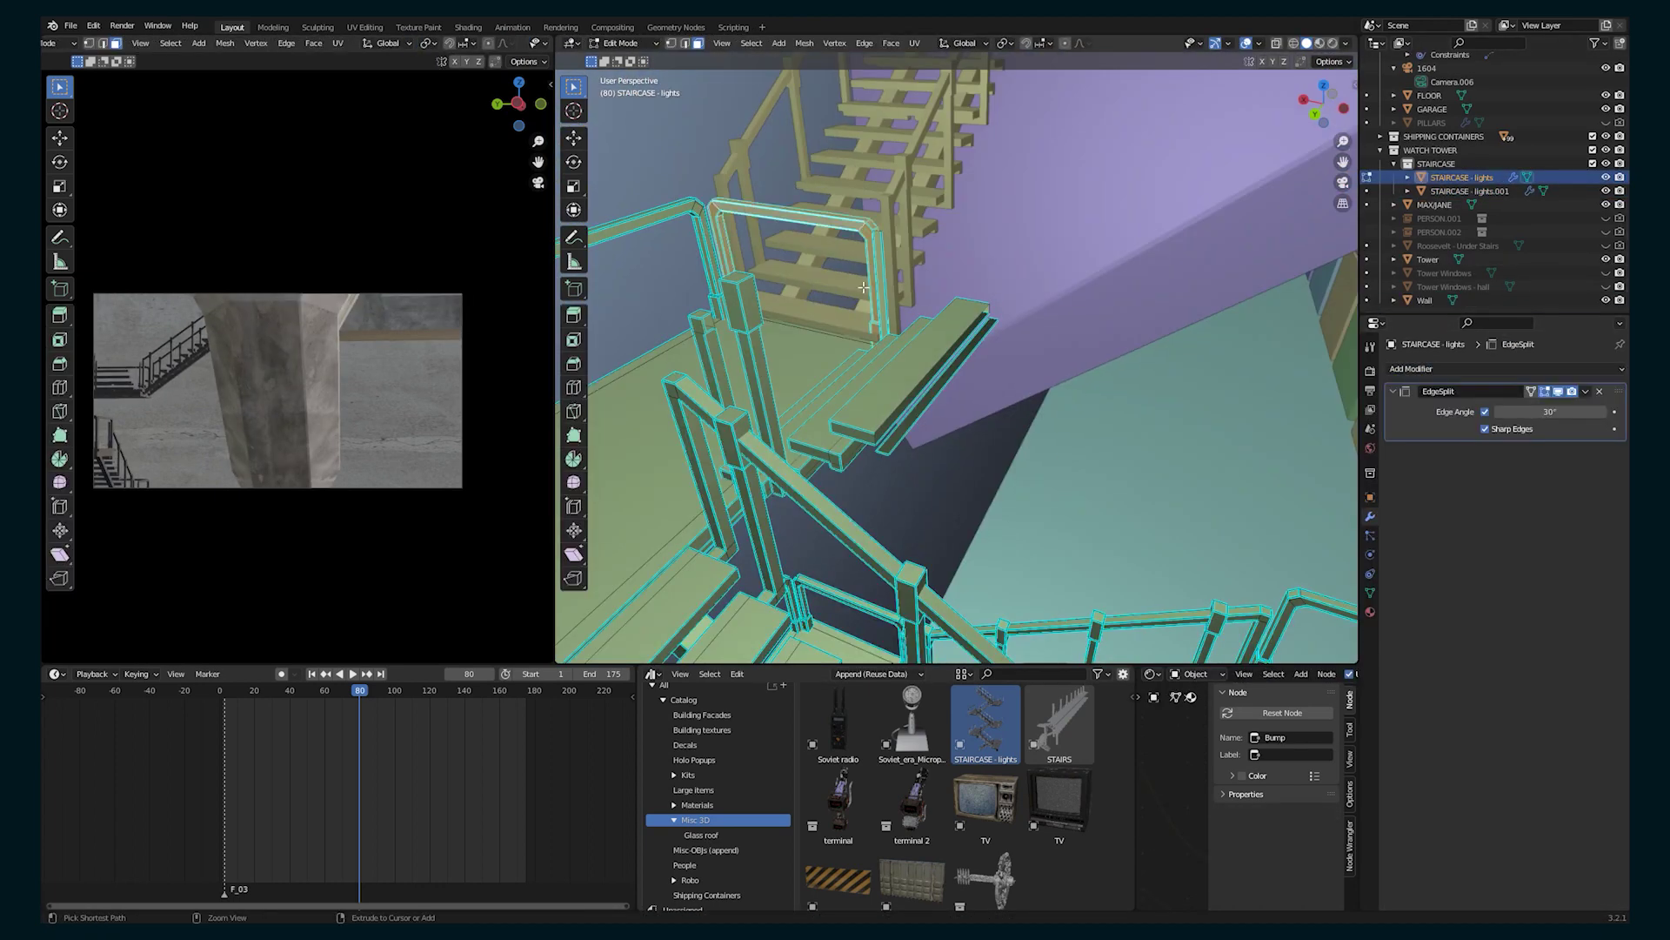
- Duplicate a linked section of the staircase along Z and save the file
{"action": "middle_click_drag", "start_coordinate": [863, 288], "coordinate": [1198, 432]}
{"action": "key", "text": "Tab"}
{"action": "scroll", "coordinate": [1087, 378], "scroll_direction": "down", "scroll_amount": 5}
{"action": "key", "text": "Tab"}
{"action": "key", "text": "l"}
{"action": "key", "text": "shift+d"}
{"action": "key", "text": "z"}
{"action": "left_click", "coordinate": [1069, 366]}
{"action": "key", "text": "Tab"}
{"action": "key", "text": "ctrl+s"}
- Select the shot camera and adjust its Z location to reframe the tower
{"action": "scroll", "coordinate": [281, 386], "scroll_direction": "down", "scroll_amount": 1}
{"action": "left_click", "coordinate": [1451, 82]}
{"action": "left_click_drag", "start_coordinate": [1535, 438], "coordinate": [1566, 438]}
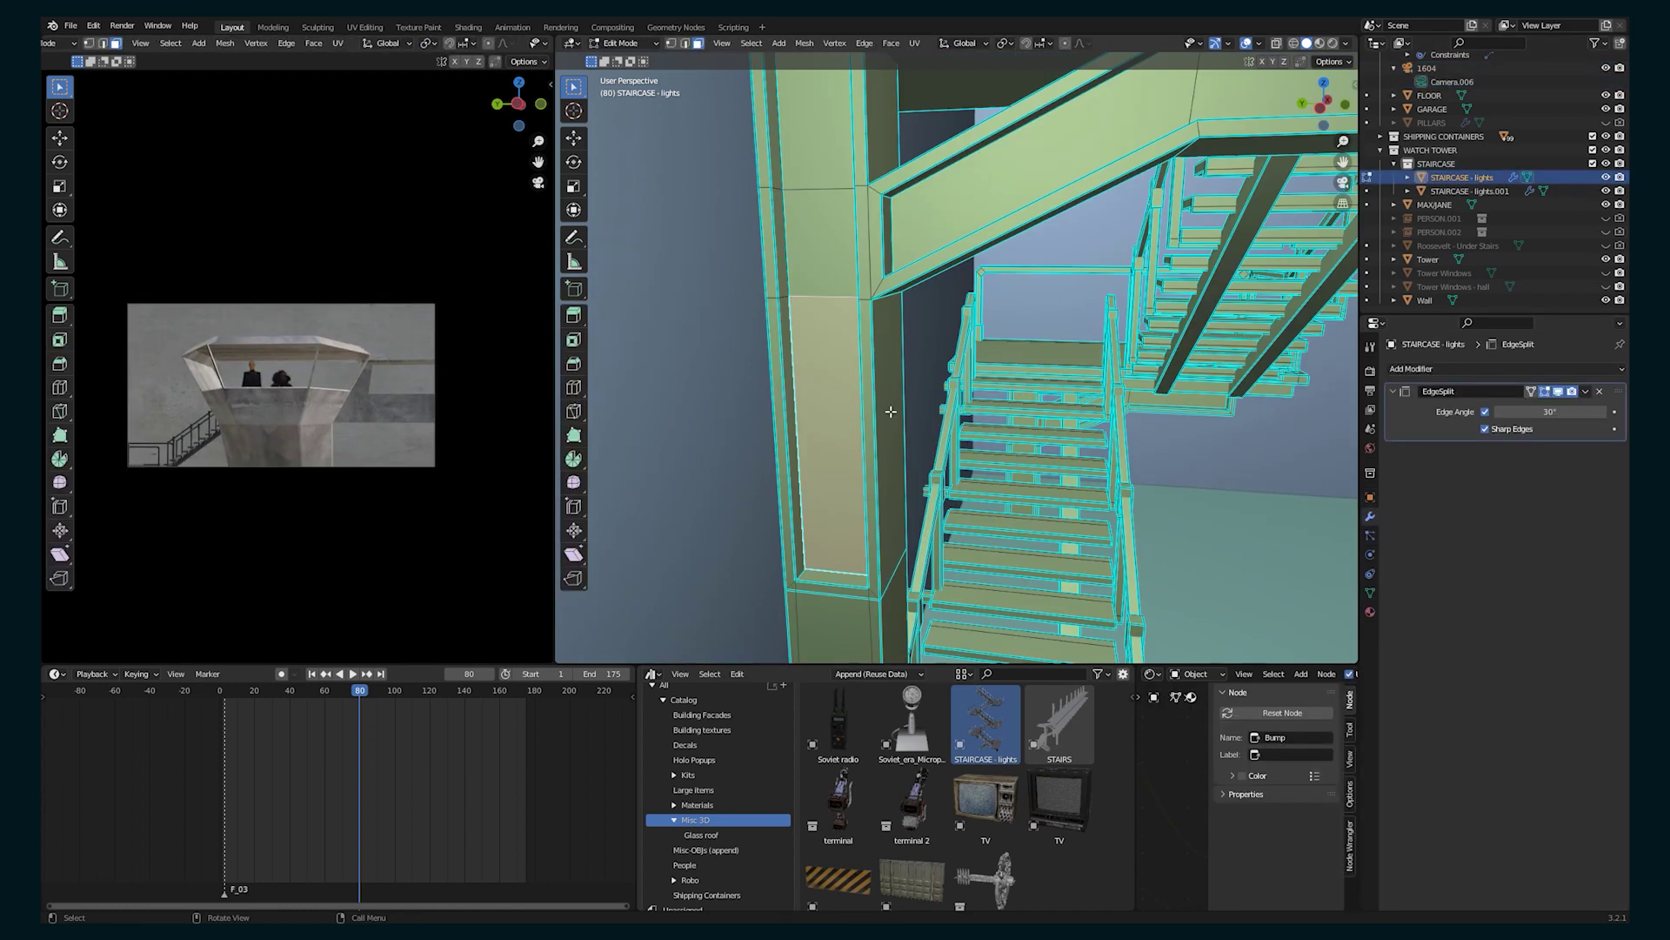
- Move the selected support post geometry of the staircase along Y and then along Z
{"action": "key", "text": "g"}
{"action": "key", "text": "y"}
{"action": "left_click", "coordinate": [1060, 363]}
{"action": "middle_click_drag", "start_coordinate": [1060, 362], "coordinate": [1075, 518]}
{"action": "scroll", "coordinate": [1108, 365], "scroll_direction": "down", "scroll_amount": 3}
{"action": "key", "text": "g"}
{"action": "key", "text": "z"}
{"action": "left_click", "coordinate": [1108, 354]}
{"action": "key", "text": "Tab"}
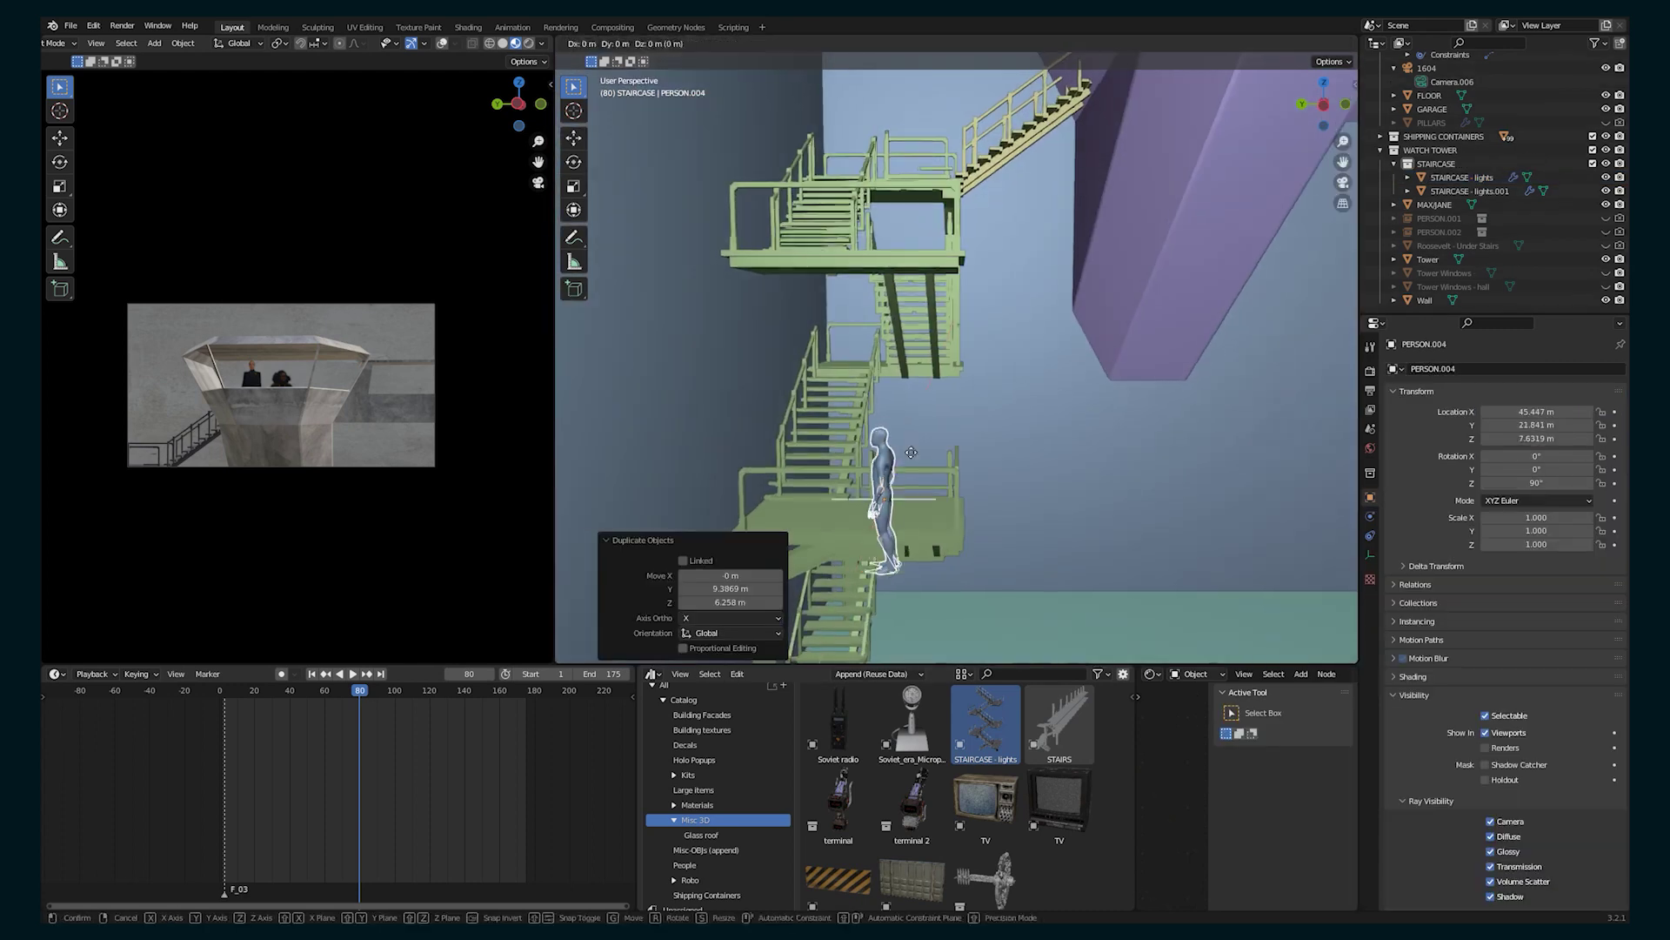
- Extrude the tower face at the top of the stair flight along global Y to meet the staircase
{"action": "middle_click_drag", "start_coordinate": [1070, 435], "coordinate": [1020, 203]}
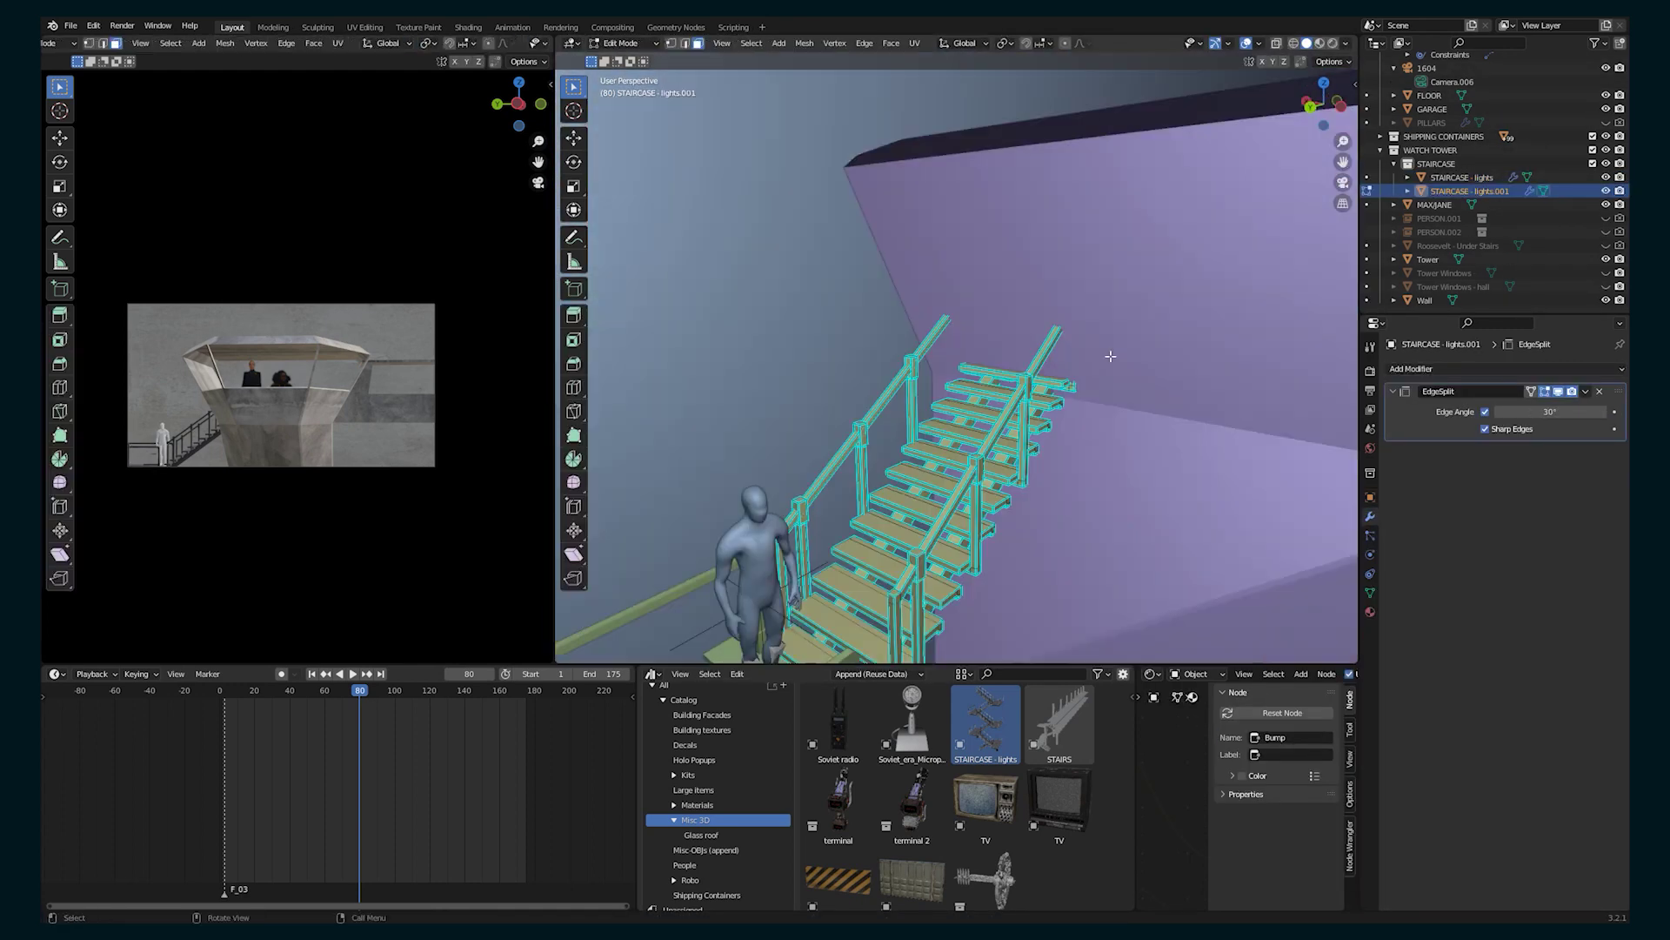
{"action": "key", "text": "e"}
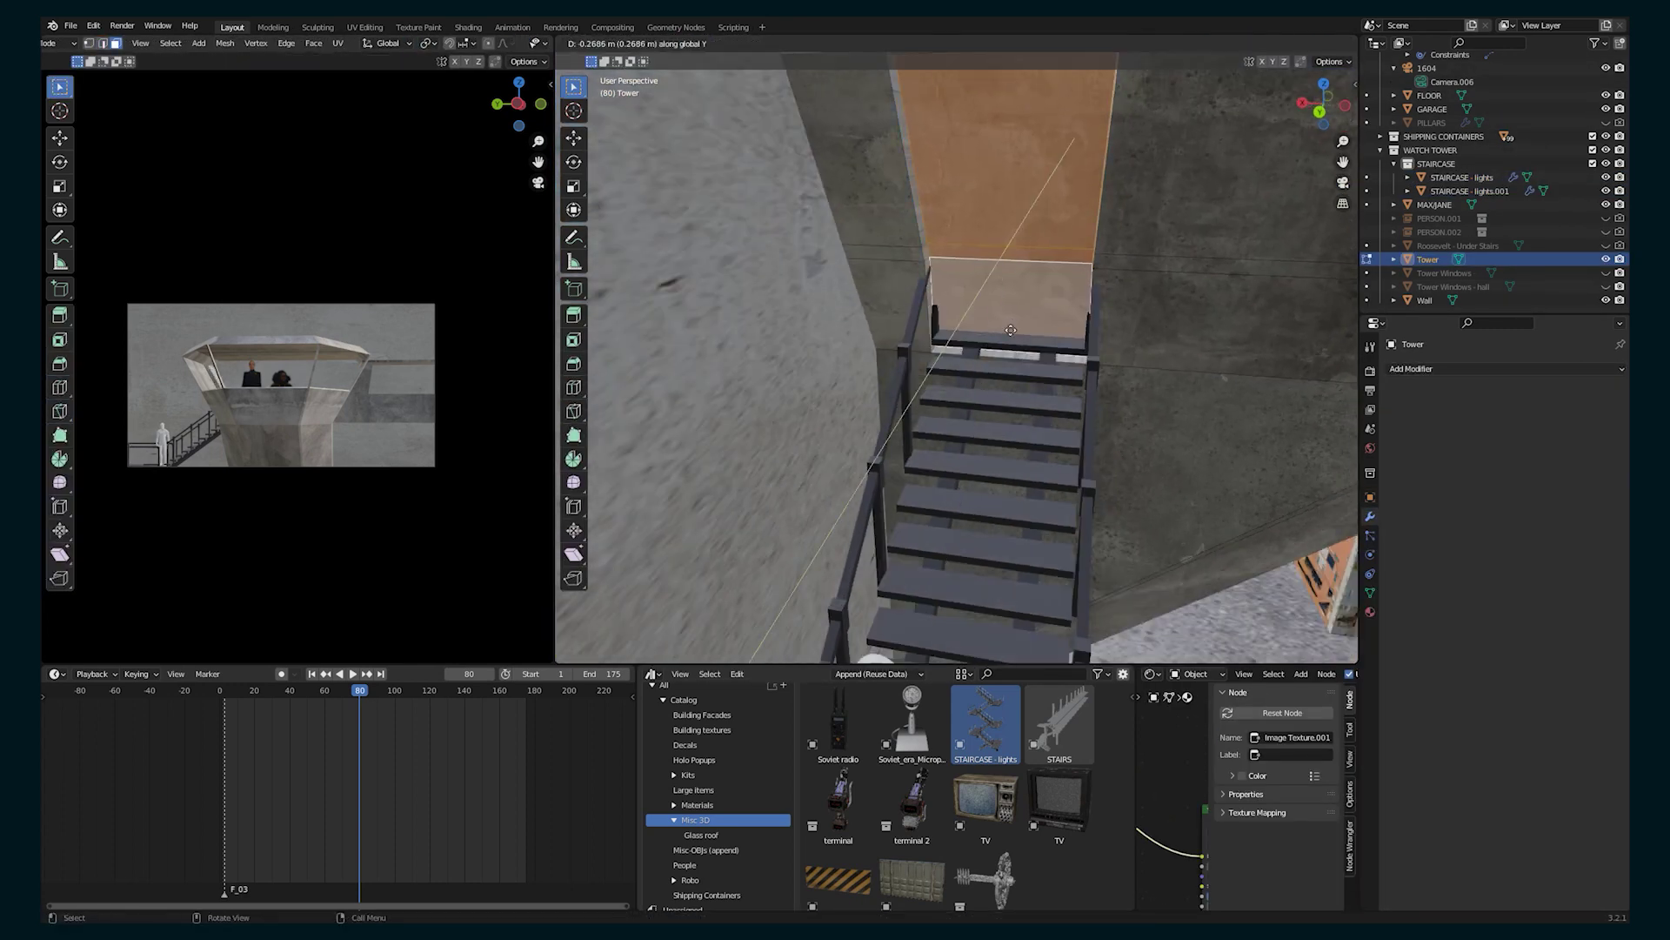
{"action": "left_click", "coordinate": [1062, 280]}
{"action": "key", "text": "Tab"}
{"action": "middle_click_drag", "start_coordinate": [1093, 253], "coordinate": [839, 278]}
{"action": "key", "text": "Tab"}
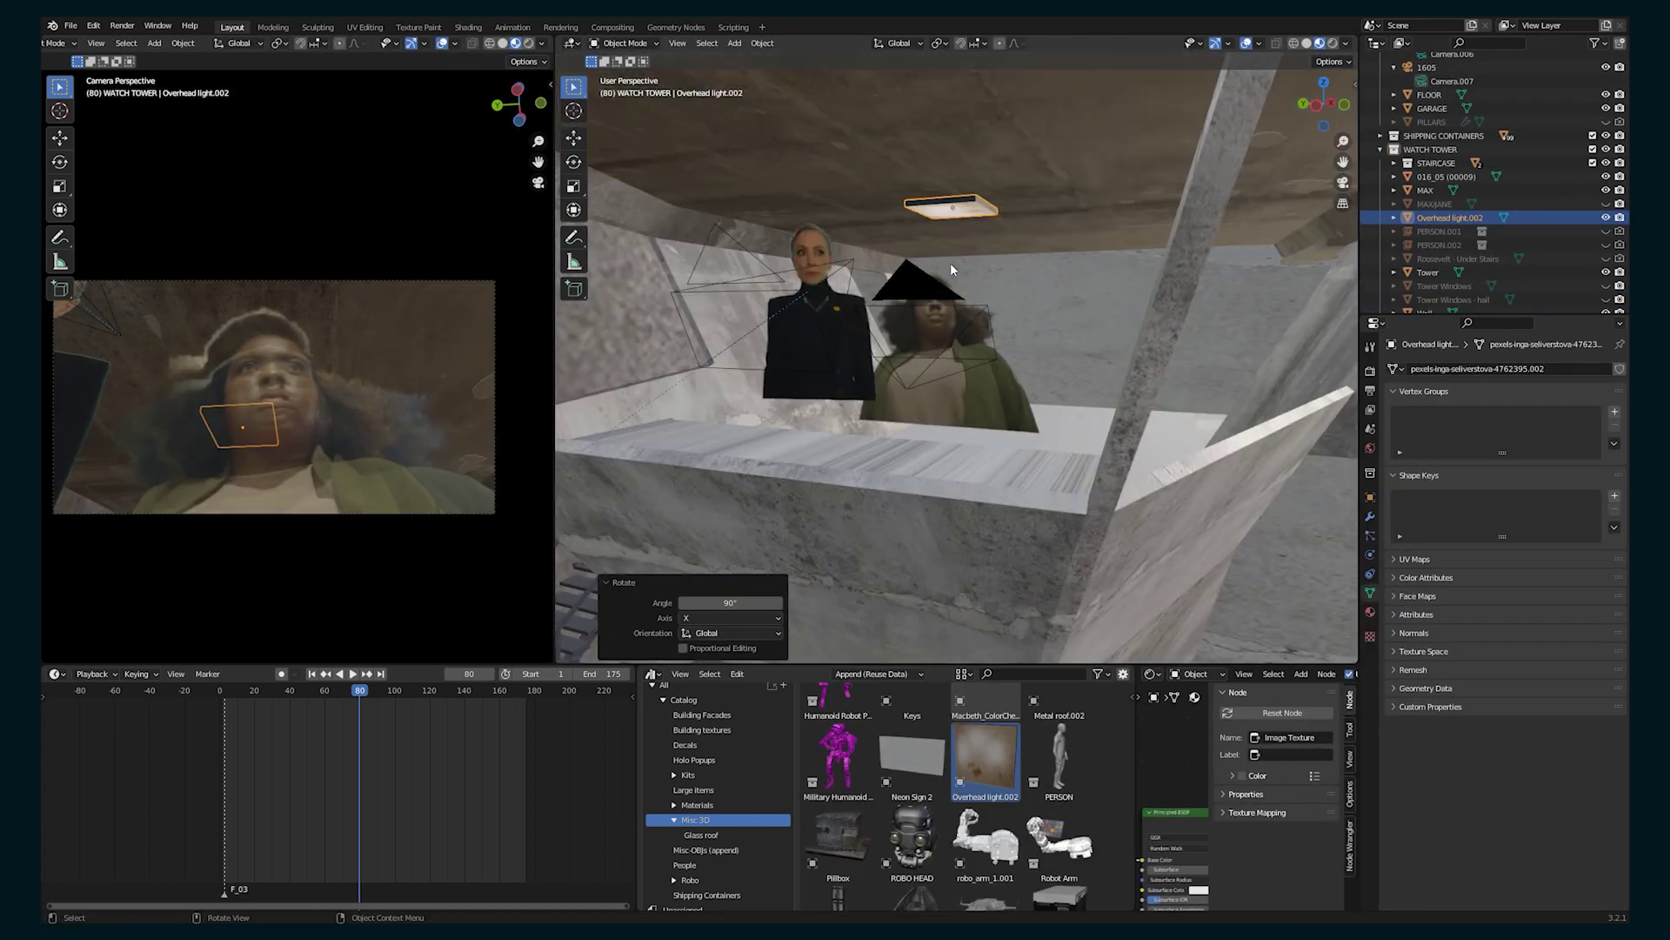
- Enlarge the overhead light, fit it to the tower ceiling, and scale it along Y and X into a long strip
{"action": "key", "text": "s"}
{"action": "left_click", "coordinate": [1052, 310]}
{"action": "key", "text": "g"}
{"action": "key", "text": "z"}
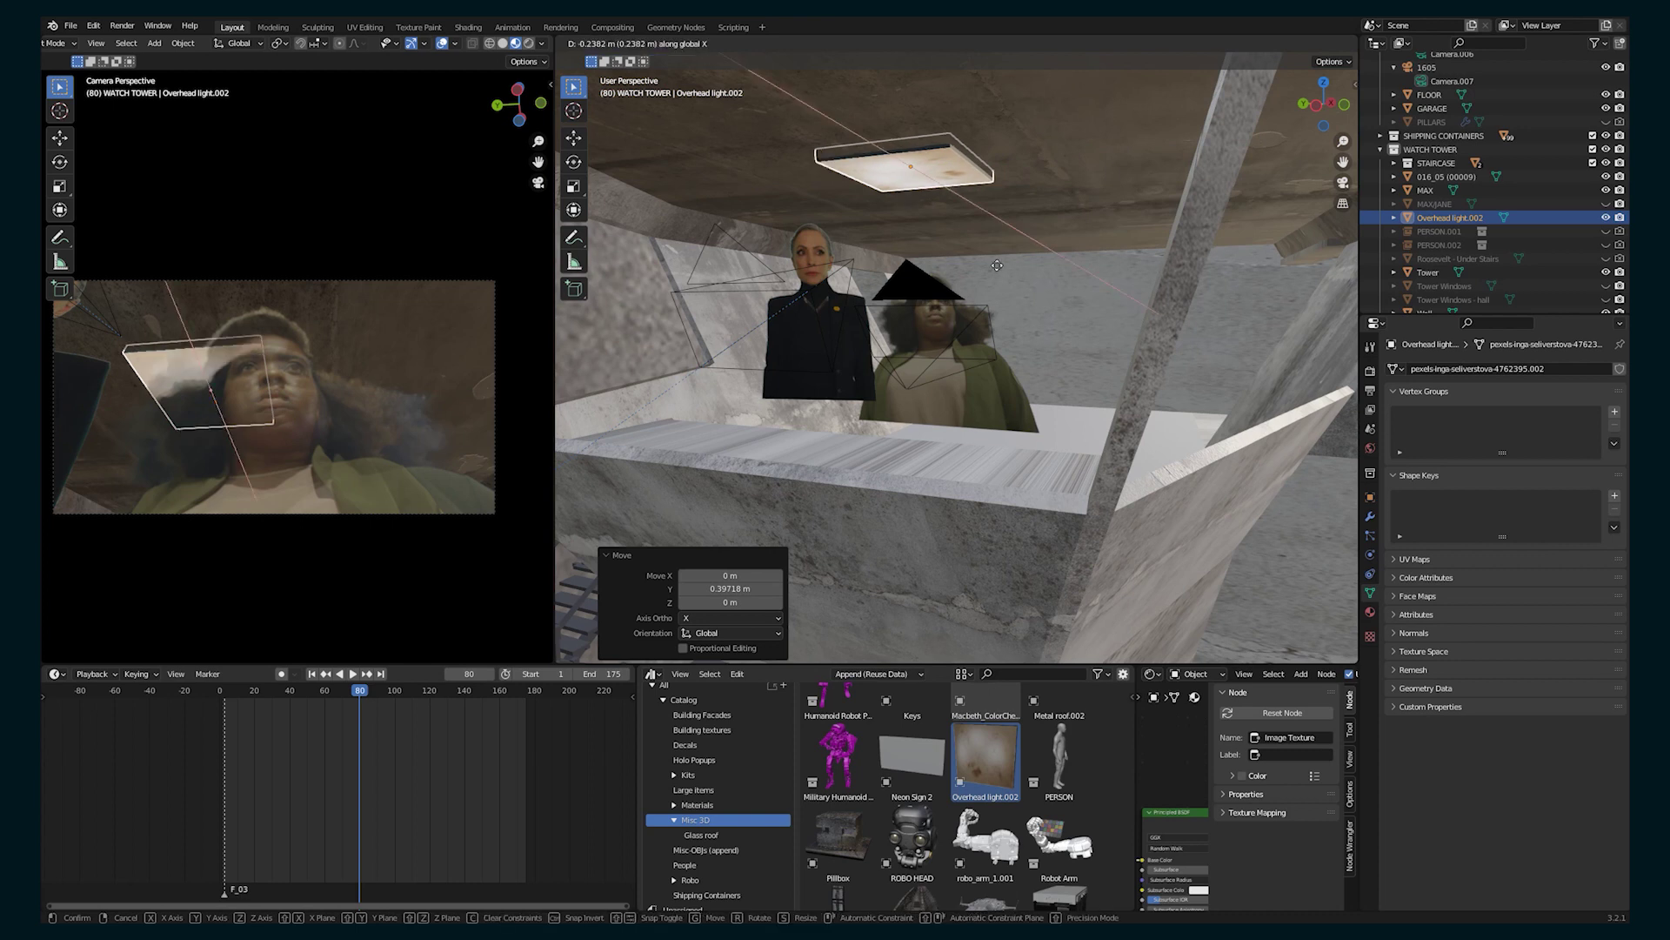
{"action": "key", "text": "s"}
{"action": "key", "text": "y"}
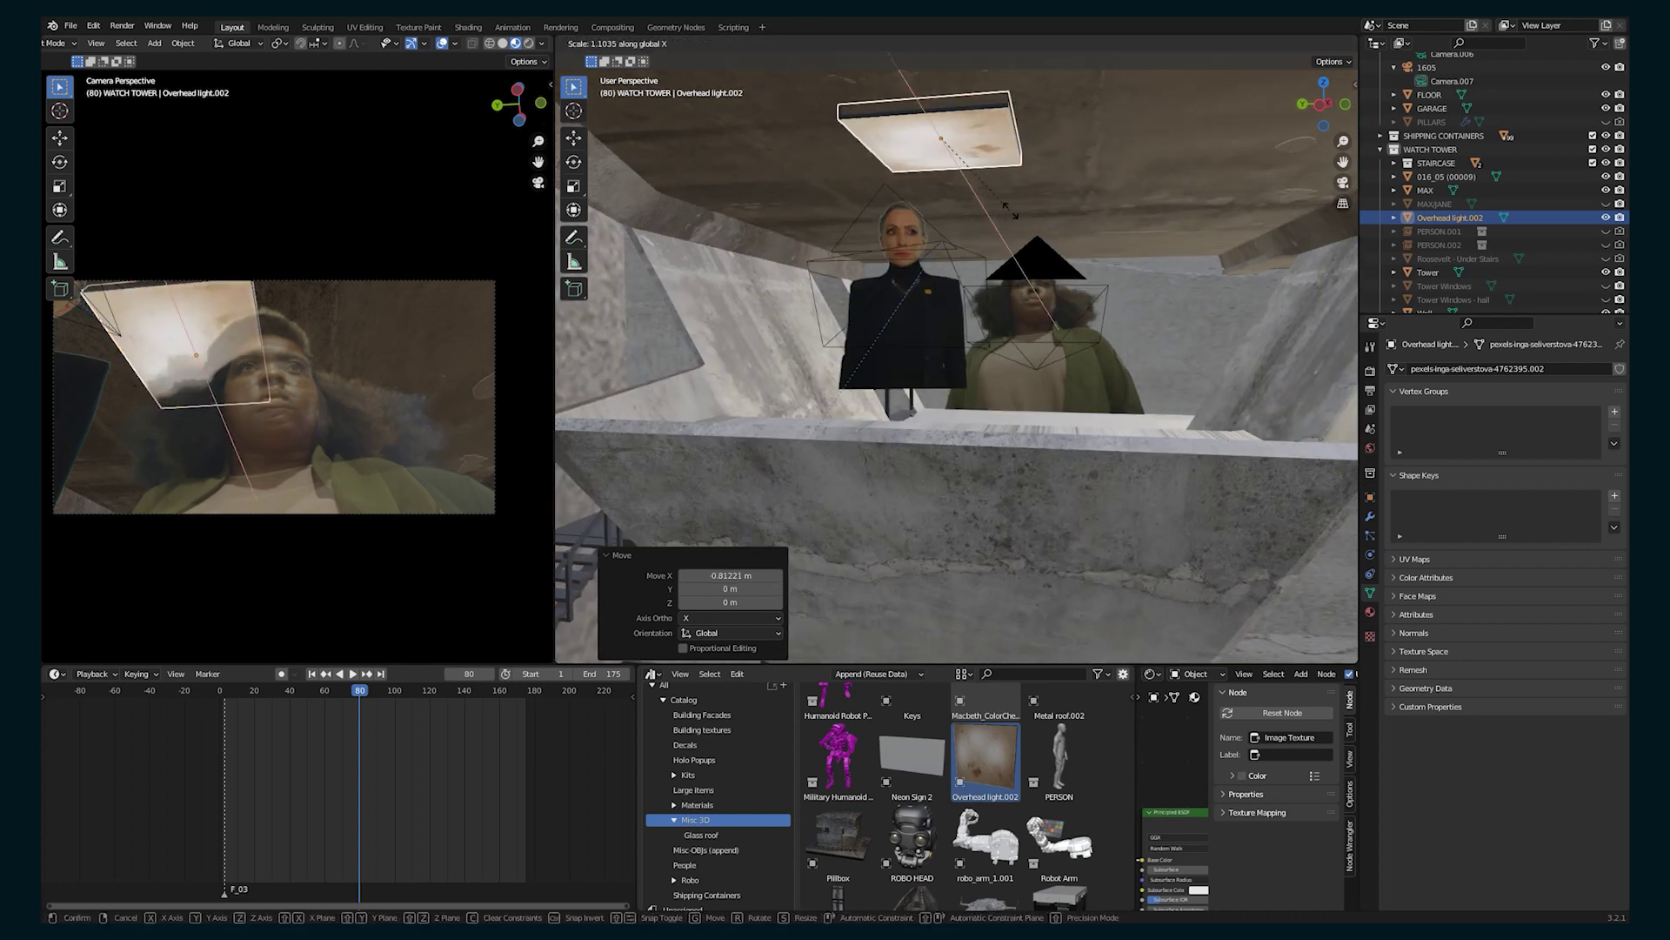
{"action": "key", "text": "s"}
{"action": "key", "text": "x"}
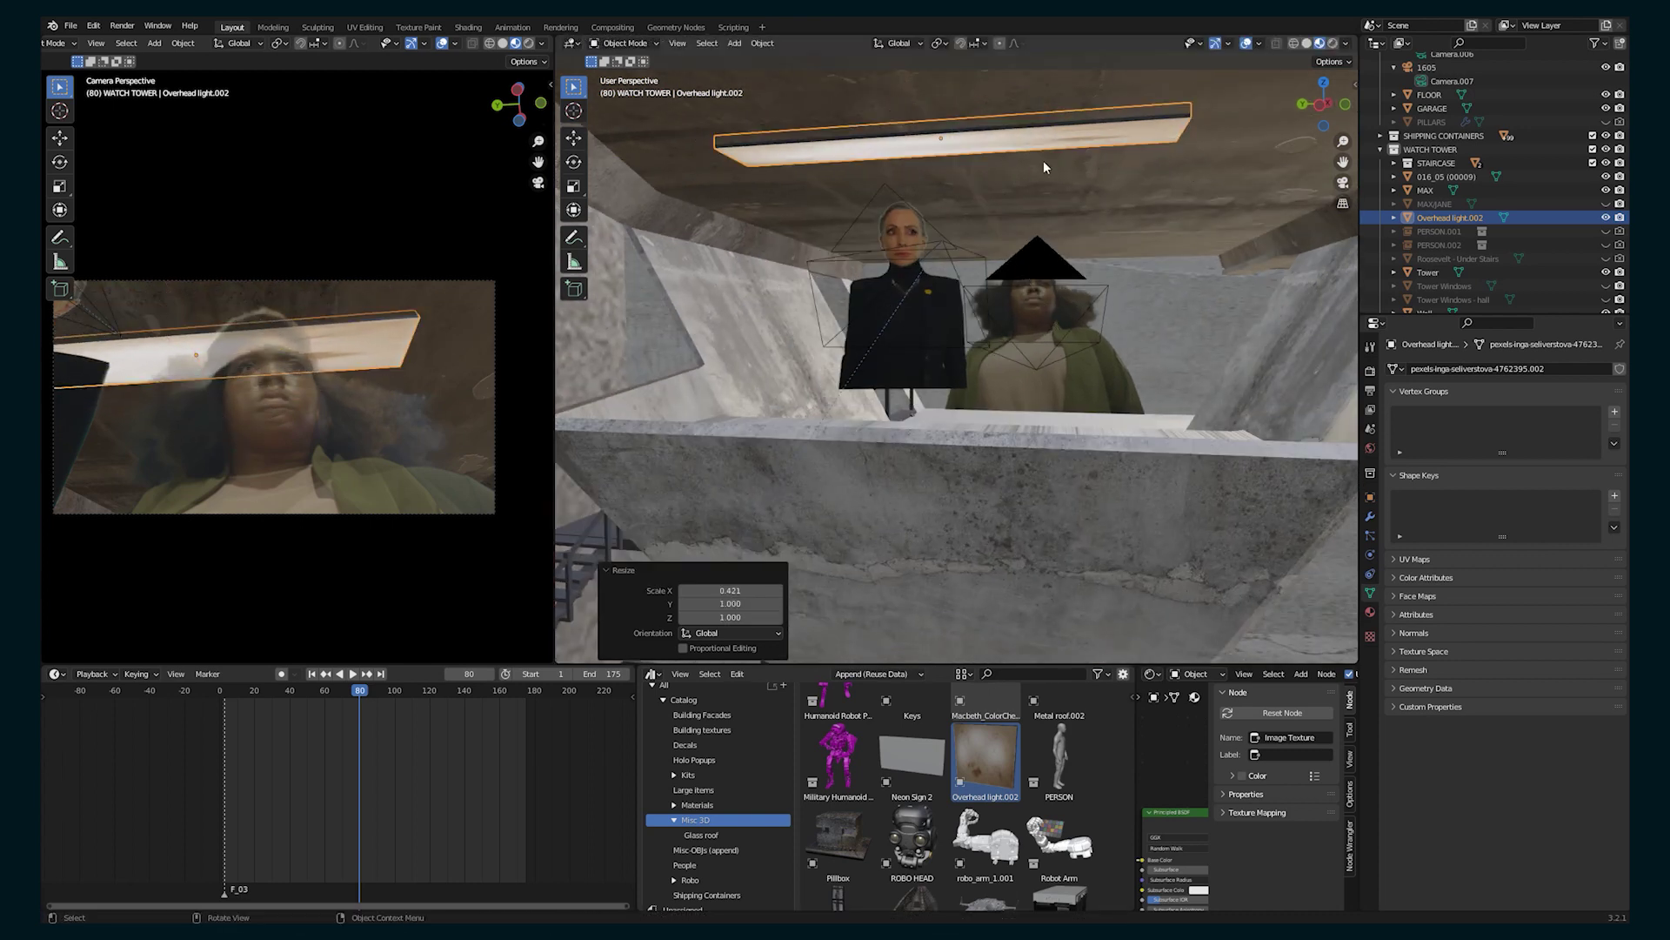
- Shift the overhead light strip along Y to center it on the tower roof
{"action": "key", "text": "g"}
{"action": "key", "text": "y"}
{"action": "left_click", "coordinate": [1087, 167]}
{"action": "key", "text": "ctrl+KP_3"}
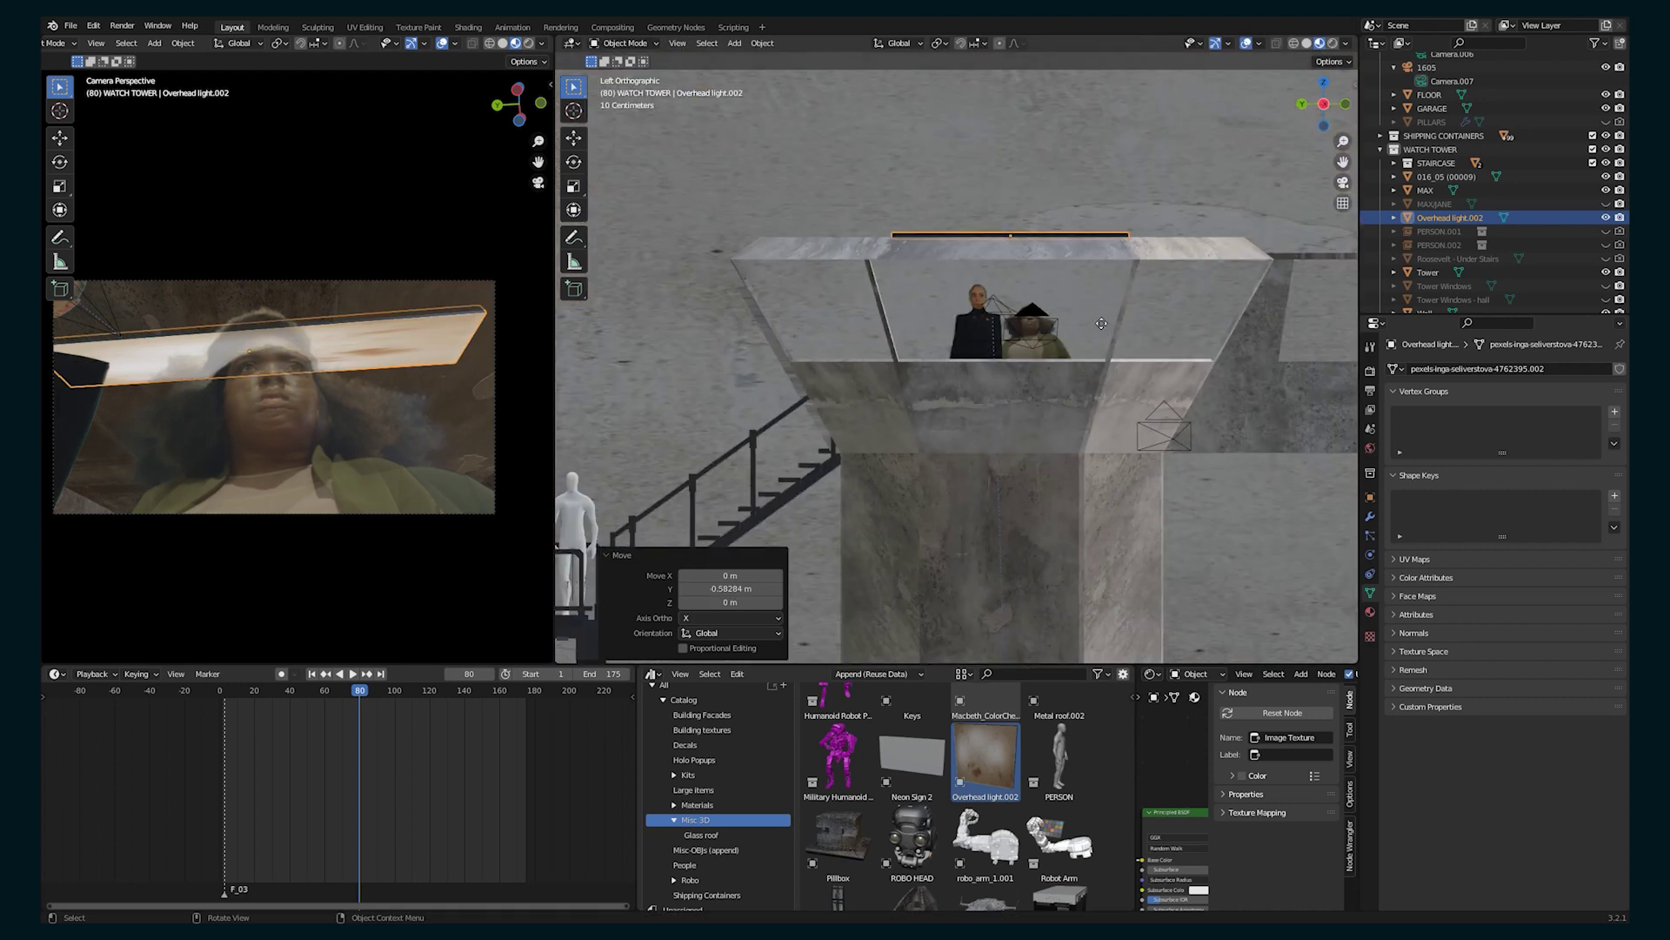
{"action": "left_click", "coordinate": [1079, 324]}
{"action": "middle_click_drag", "start_coordinate": [1079, 323], "coordinate": [1007, 349]}
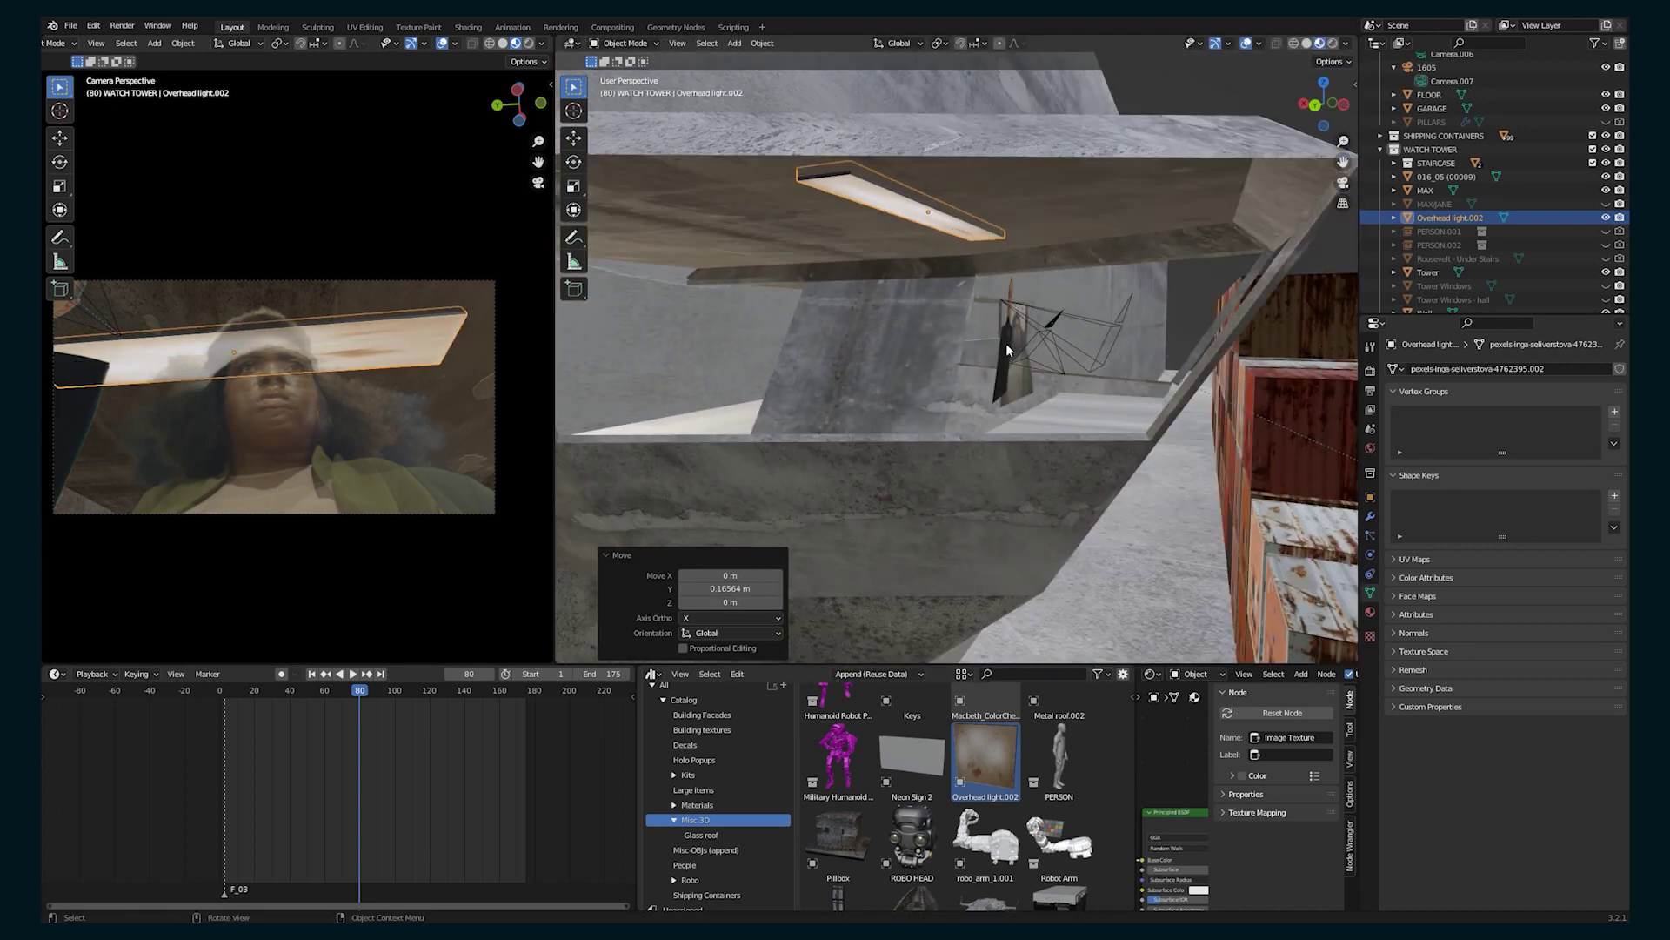
- Duplicate the ceiling light strip along X to both sides and select camera 1604 for the shot view
{"action": "left_click", "coordinate": [1232, 338]}
{"action": "middle_click_drag", "start_coordinate": [1231, 338], "coordinate": [1098, 245]}
{"action": "key", "text": "shift+d"}
{"action": "key", "text": "y"}
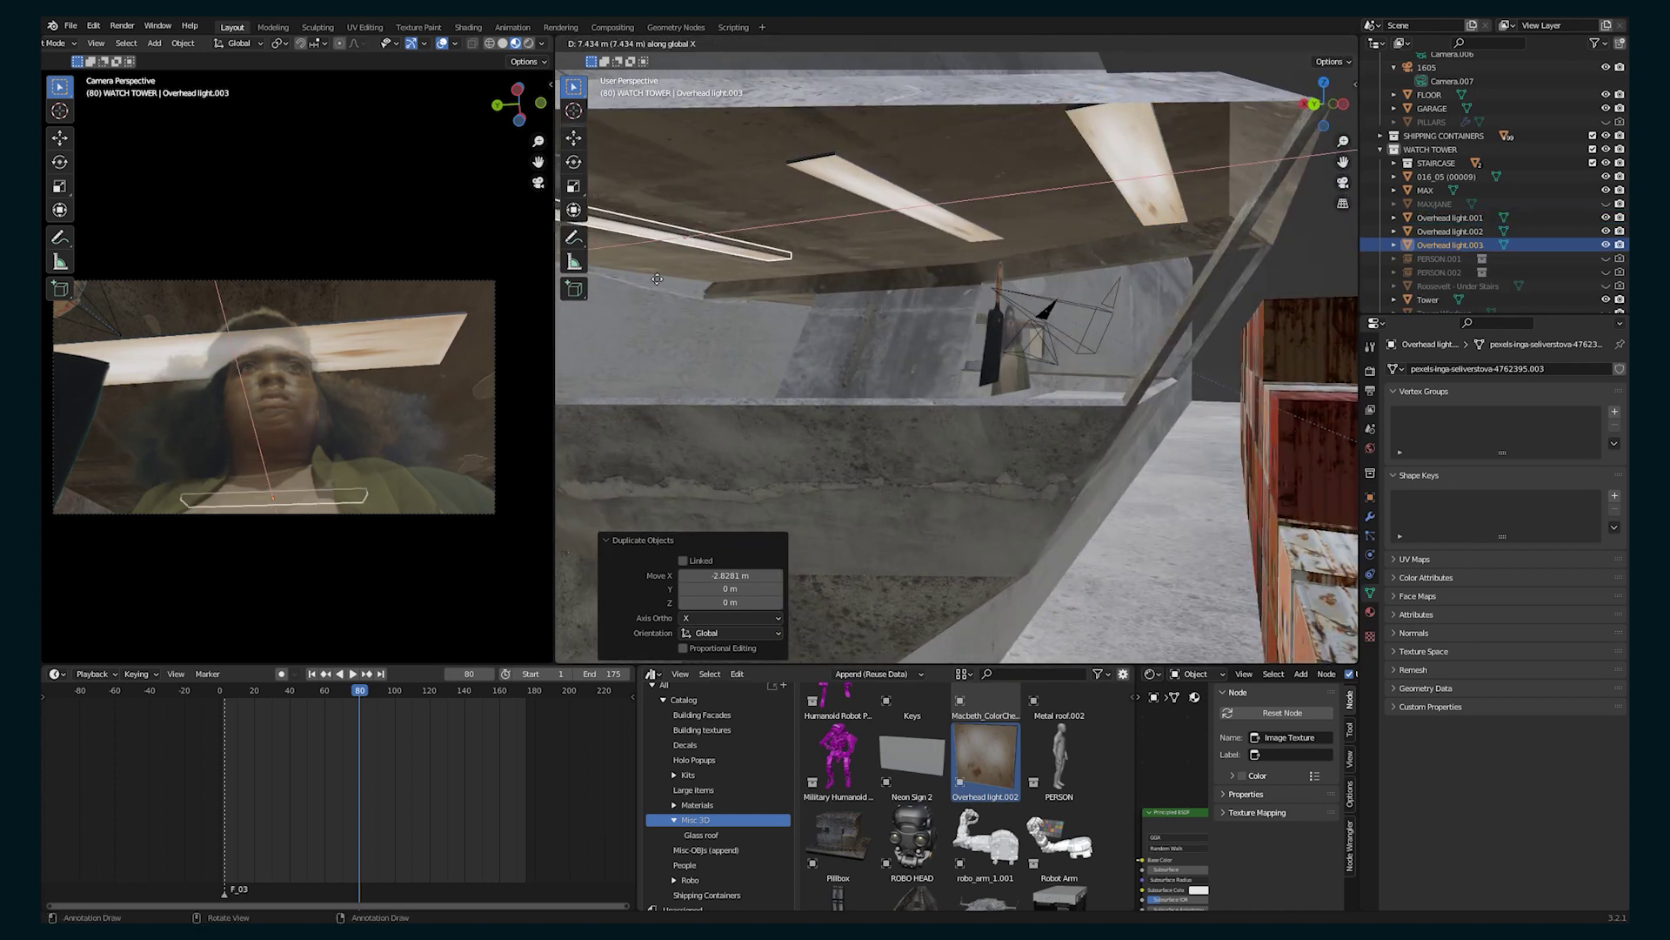
{"action": "scroll", "coordinate": [1432, 117], "scroll_direction": "up", "scroll_amount": 2}
{"action": "left_click", "coordinate": [1438, 108]}
{"action": "scroll", "coordinate": [319, 419], "scroll_direction": "up", "scroll_amount": 3}
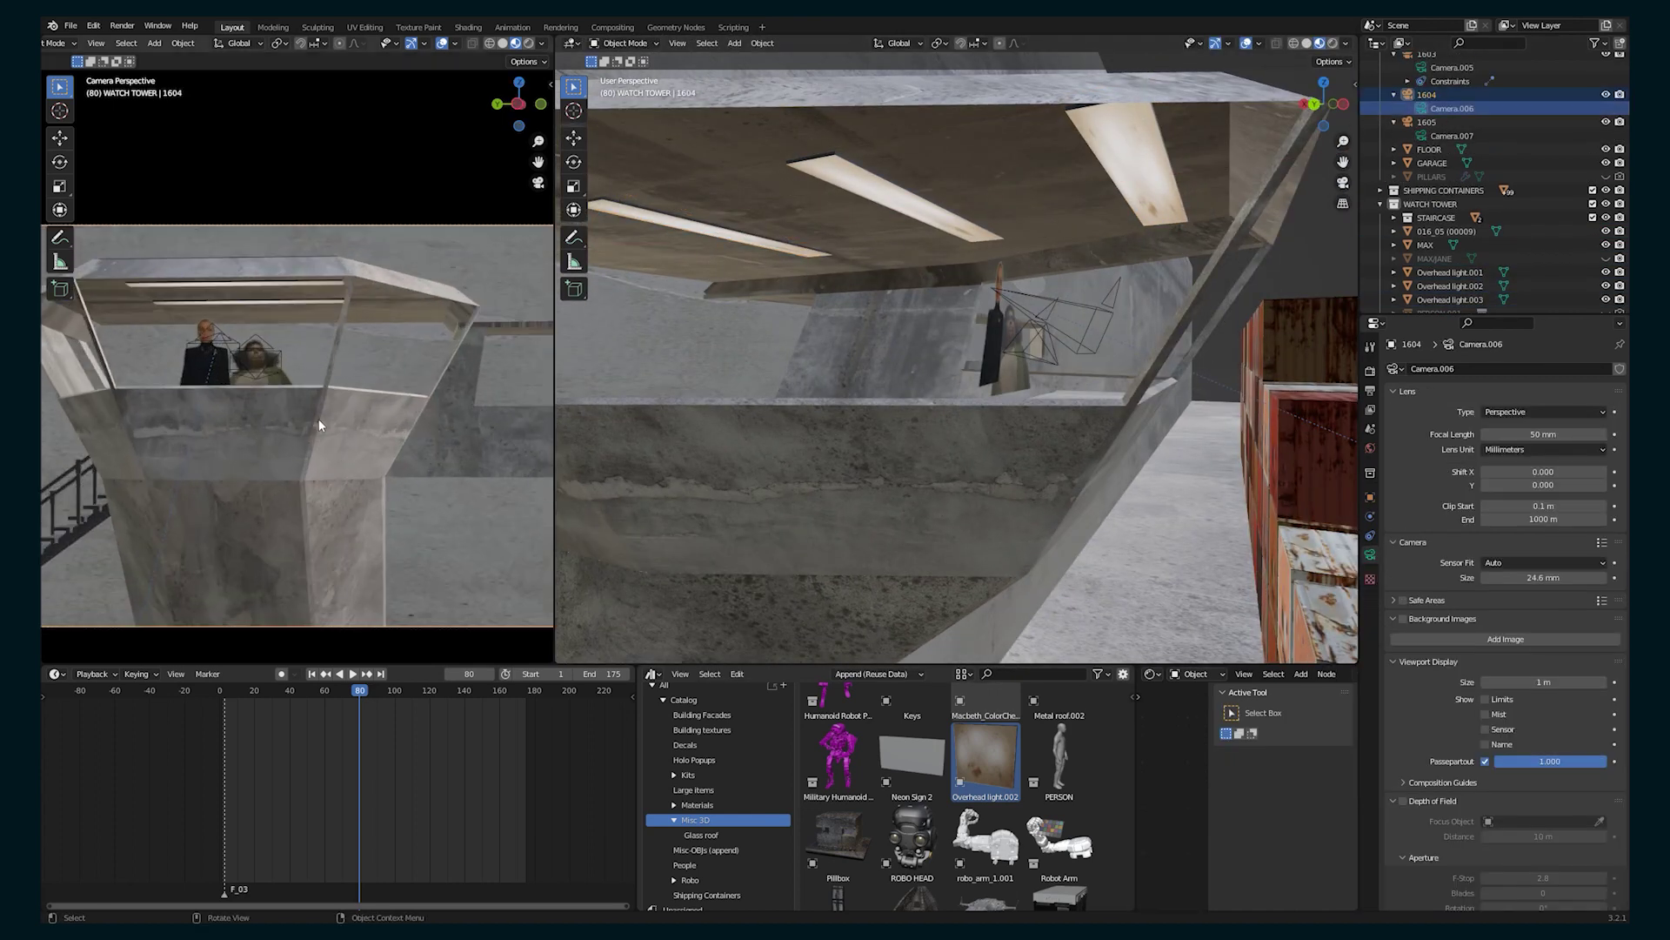
- Select a tower light strip and position its copy beneath the hallway ceiling along Z and X
{"action": "middle_click_drag", "start_coordinate": [989, 341], "coordinate": [849, 307]}
{"action": "left_click", "coordinate": [840, 287]}
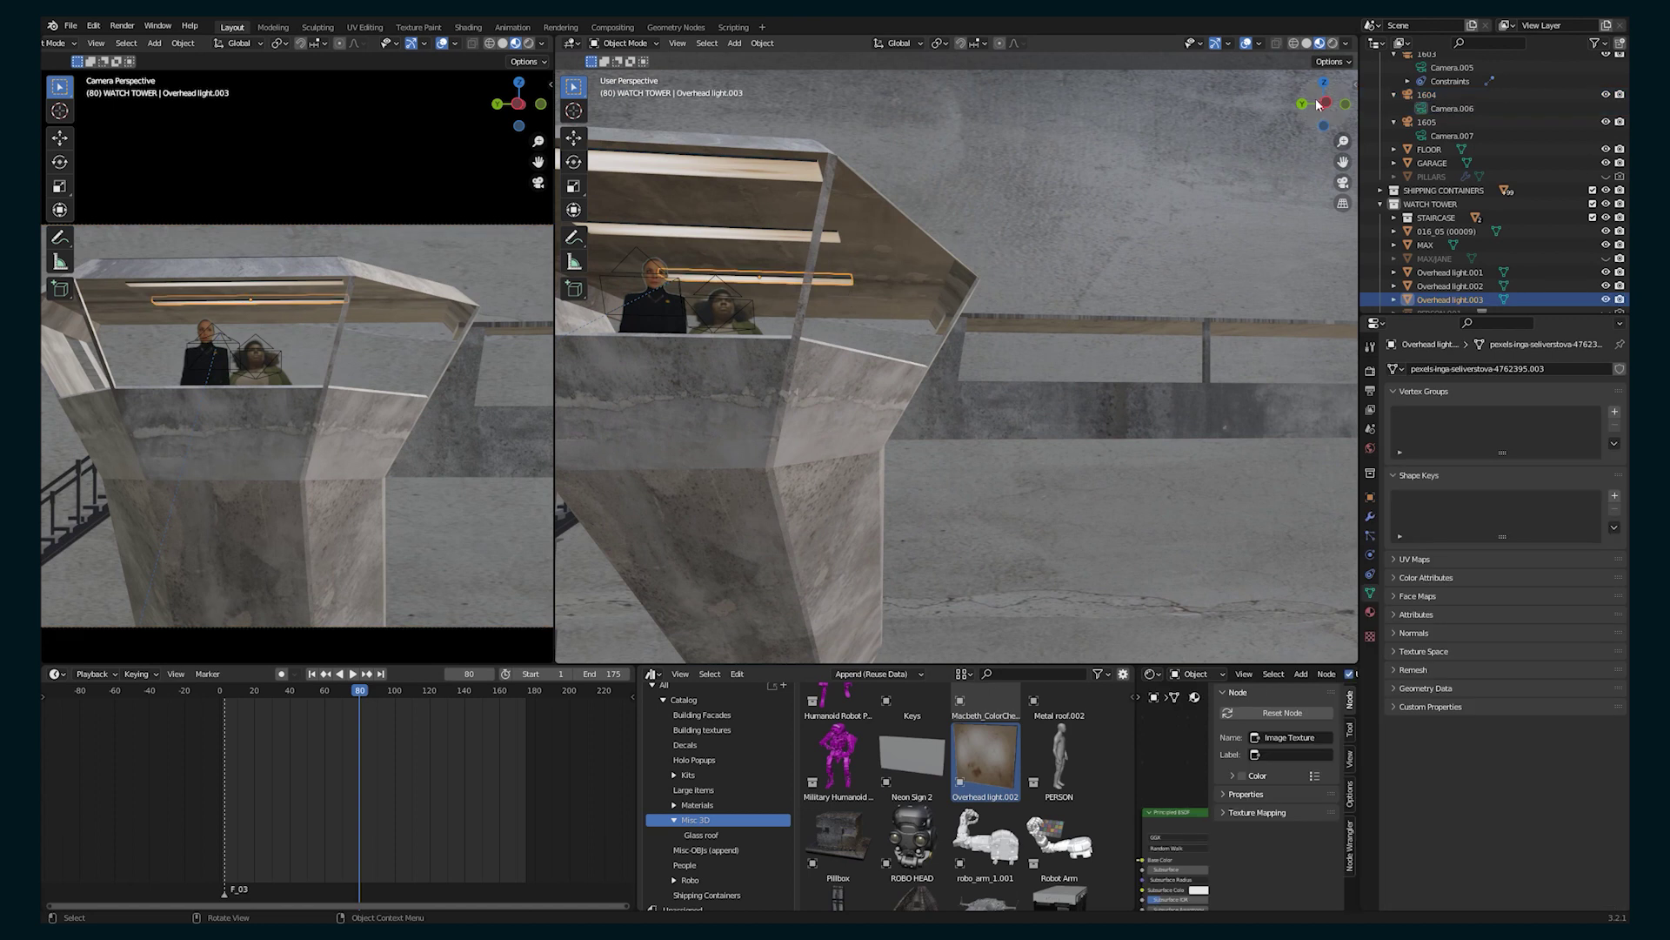
{"action": "left_click", "coordinate": [1323, 104]}
{"action": "middle_click_drag", "start_coordinate": [1075, 330], "coordinate": [1022, 226]}
{"action": "key", "text": "g"}
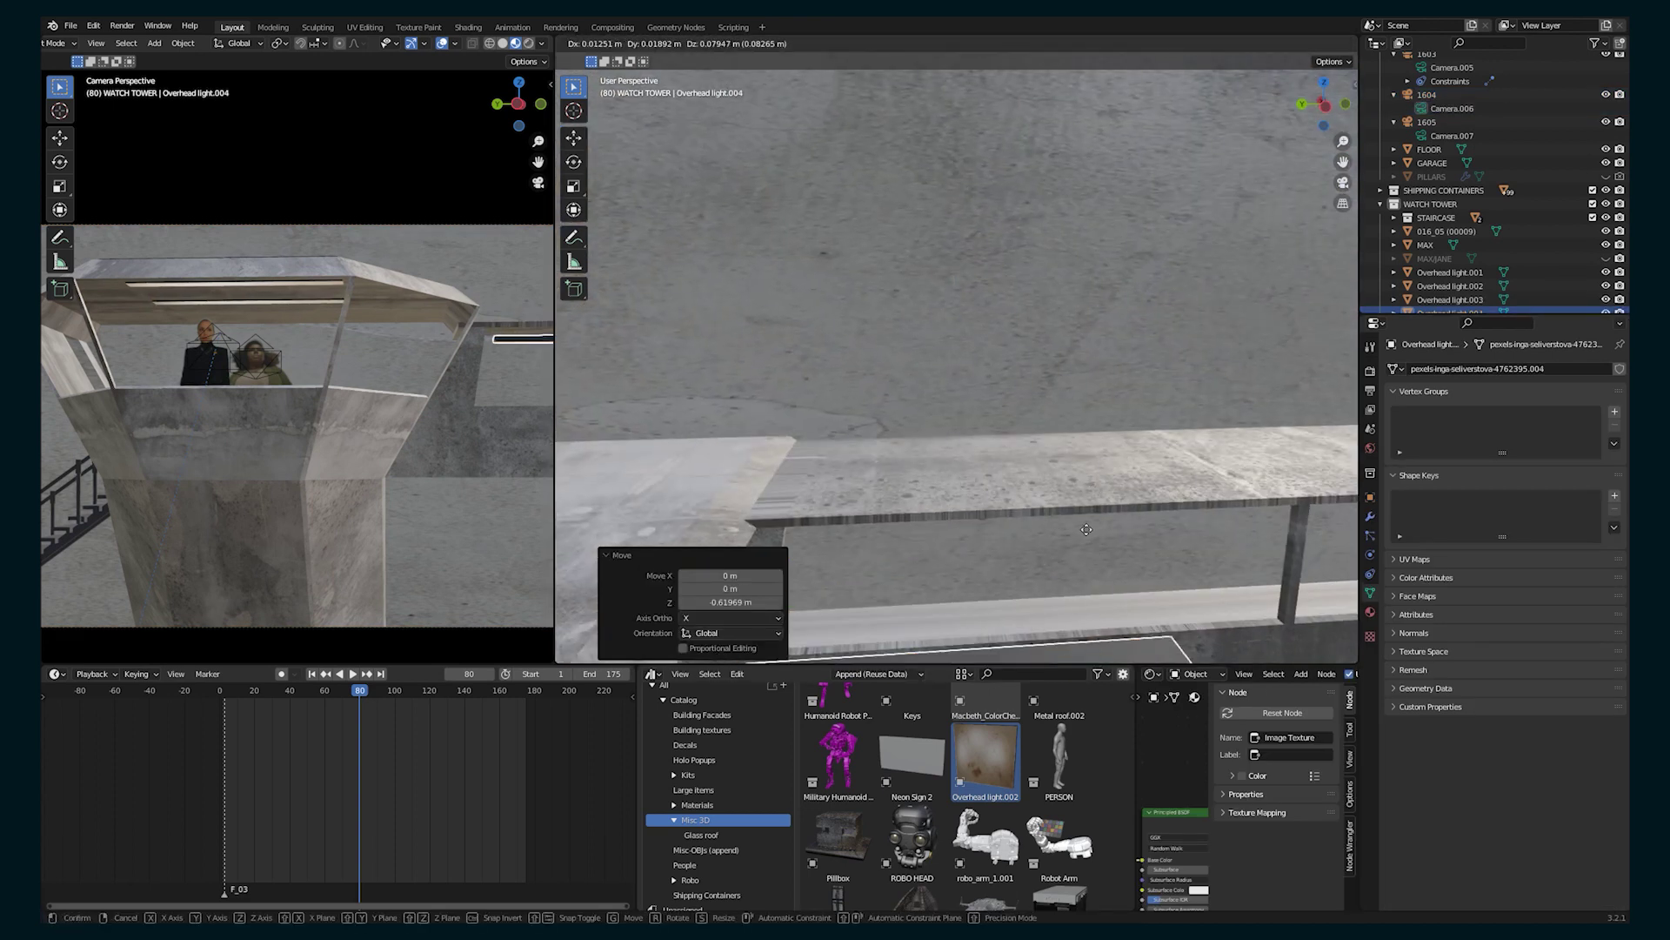
{"action": "key", "text": "z"}
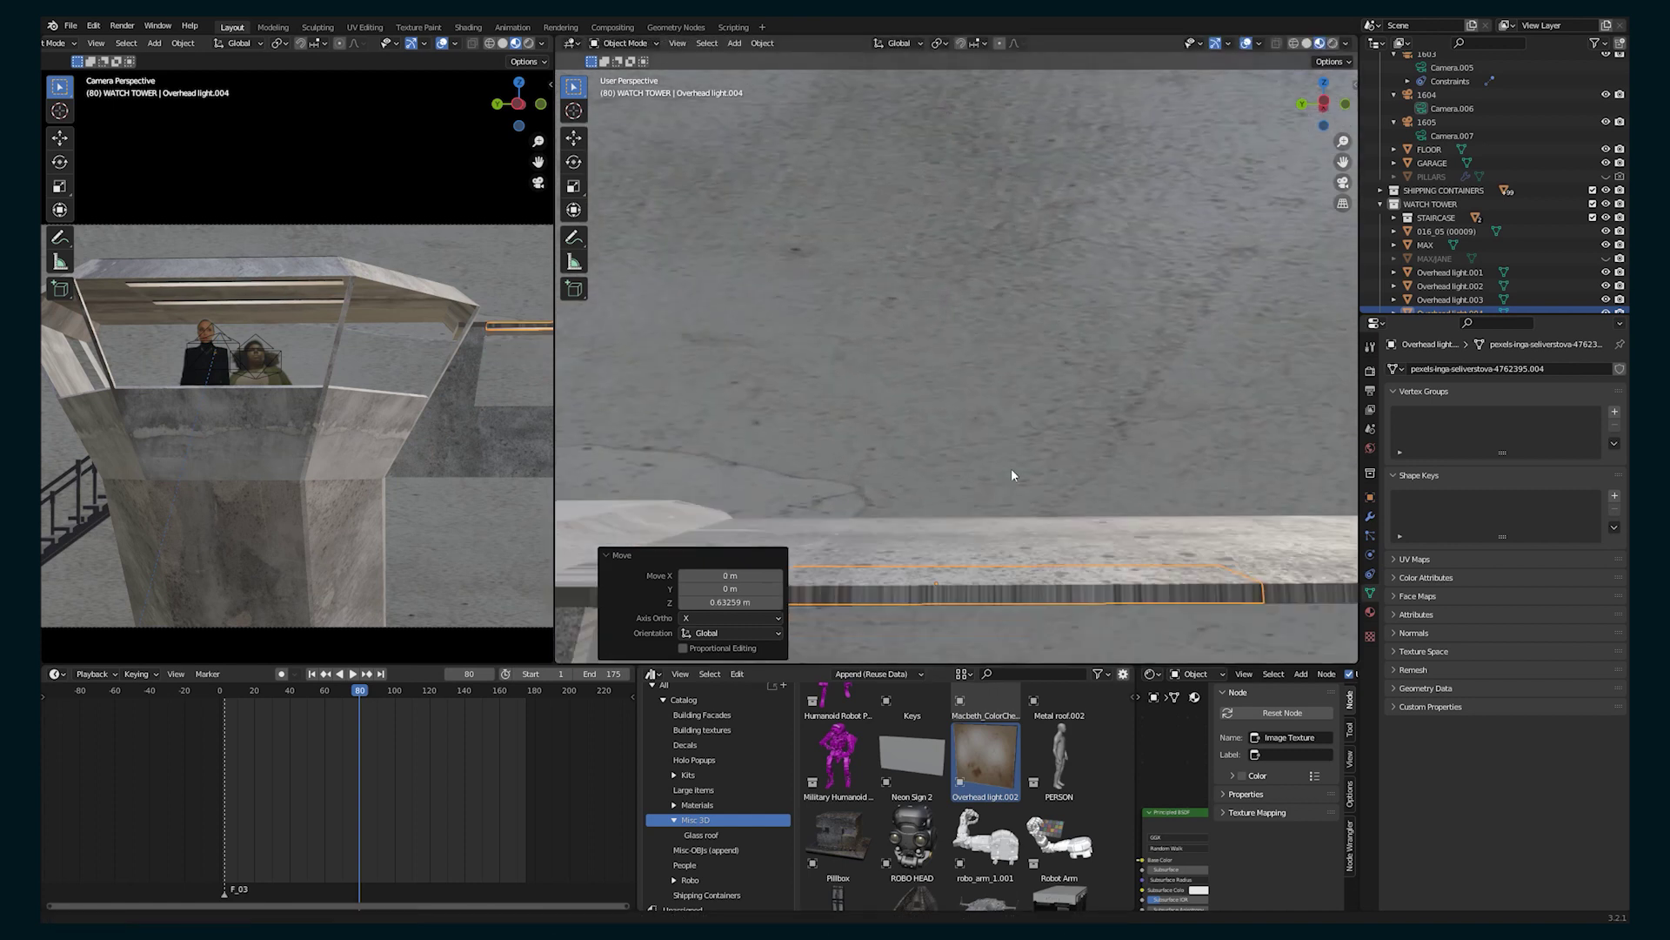
{"action": "left_click", "coordinate": [1014, 369]}
{"action": "middle_click_drag", "start_coordinate": [1014, 365], "coordinate": [905, 461]}
{"action": "left_click", "coordinate": [962, 381]}
{"action": "scroll", "coordinate": [905, 461], "scroll_direction": "down", "scroll_amount": 2}
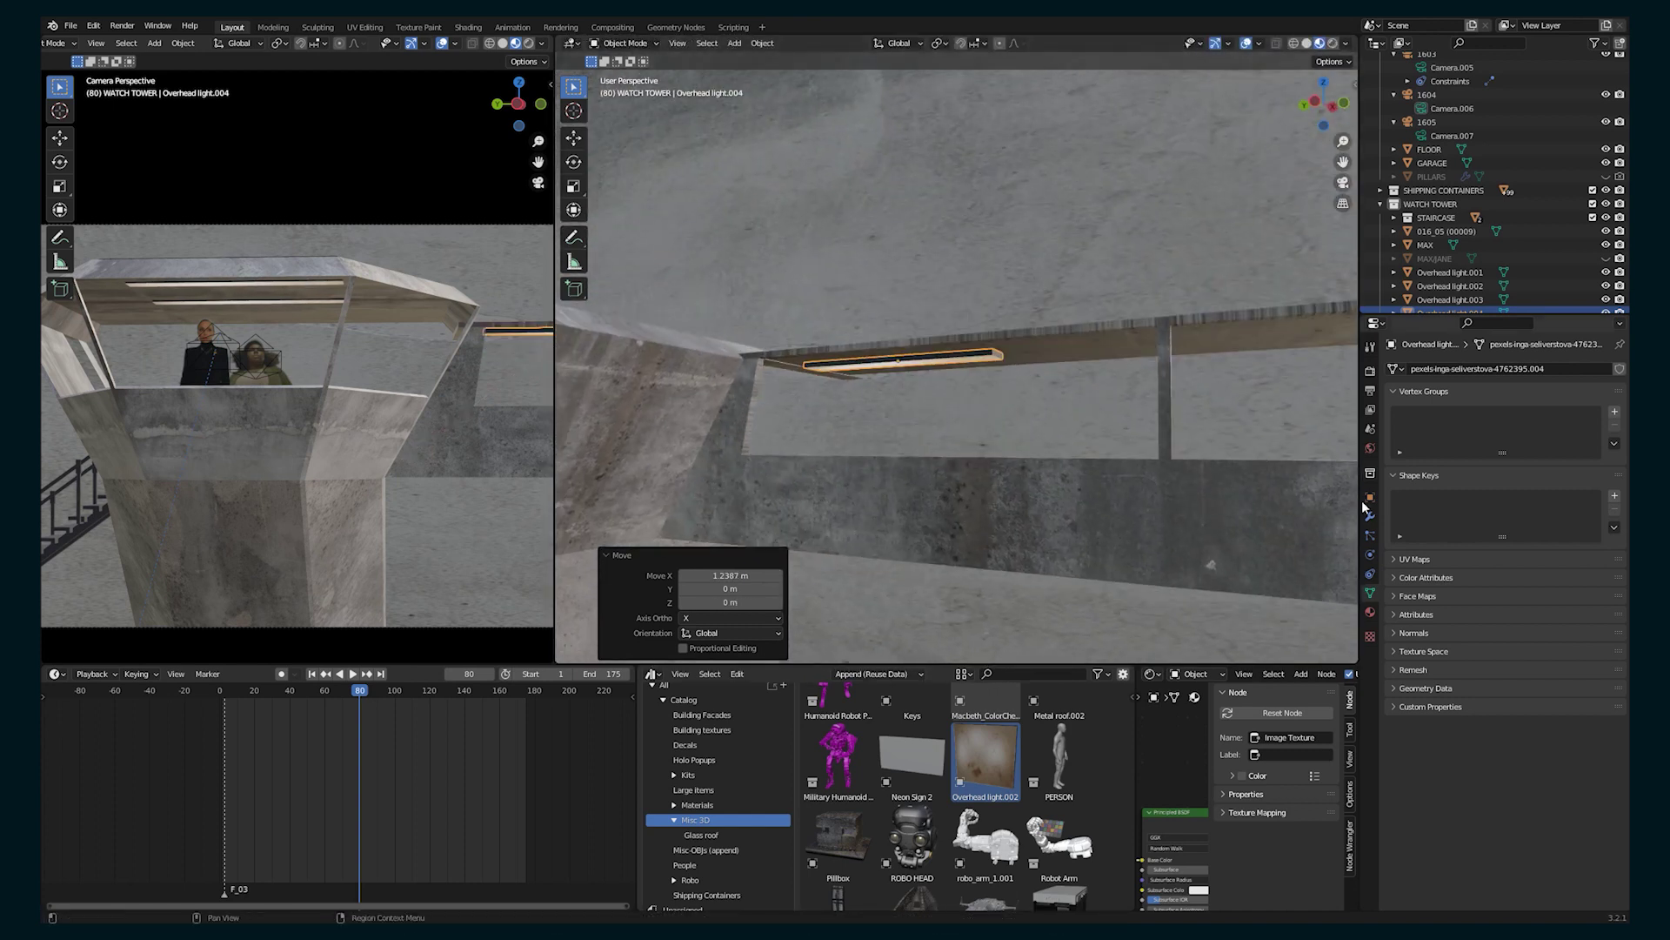
- Add a modifier to the overhead light strip in the hallway
{"action": "left_click", "coordinate": [1370, 516]}
{"action": "left_click", "coordinate": [1505, 369]}
{"action": "left_click", "coordinate": [1332, 391]}
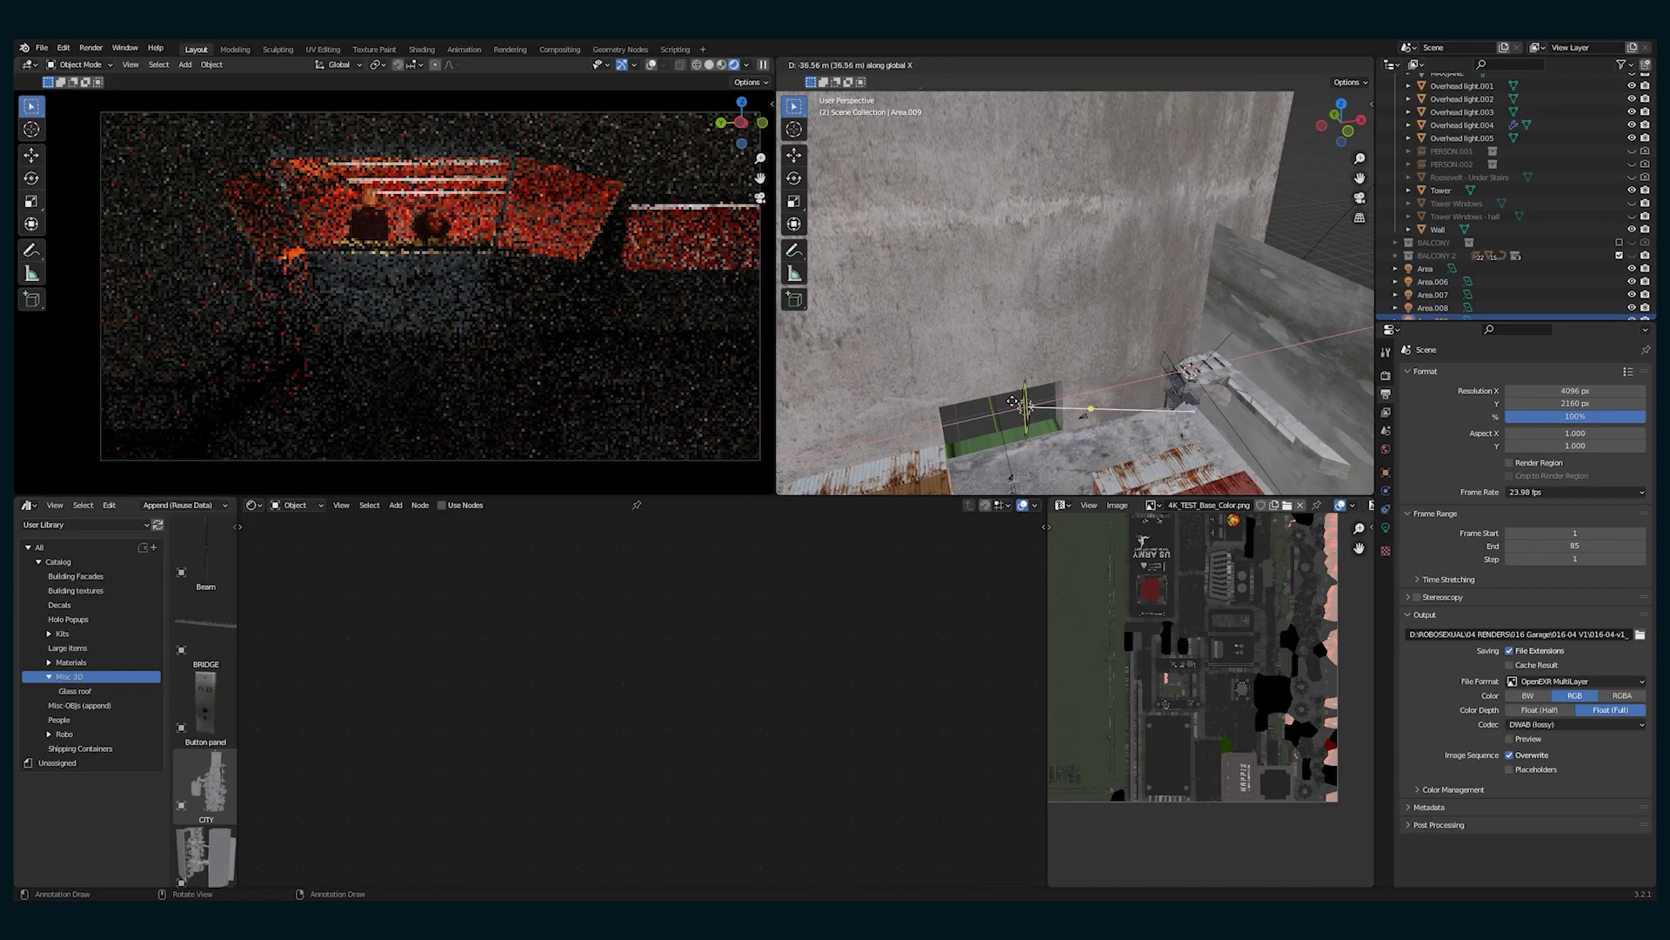
- Place the duplicated area light about 37 m along X and set its color to cyan blue
{"action": "left_click", "coordinate": [1100, 410]}
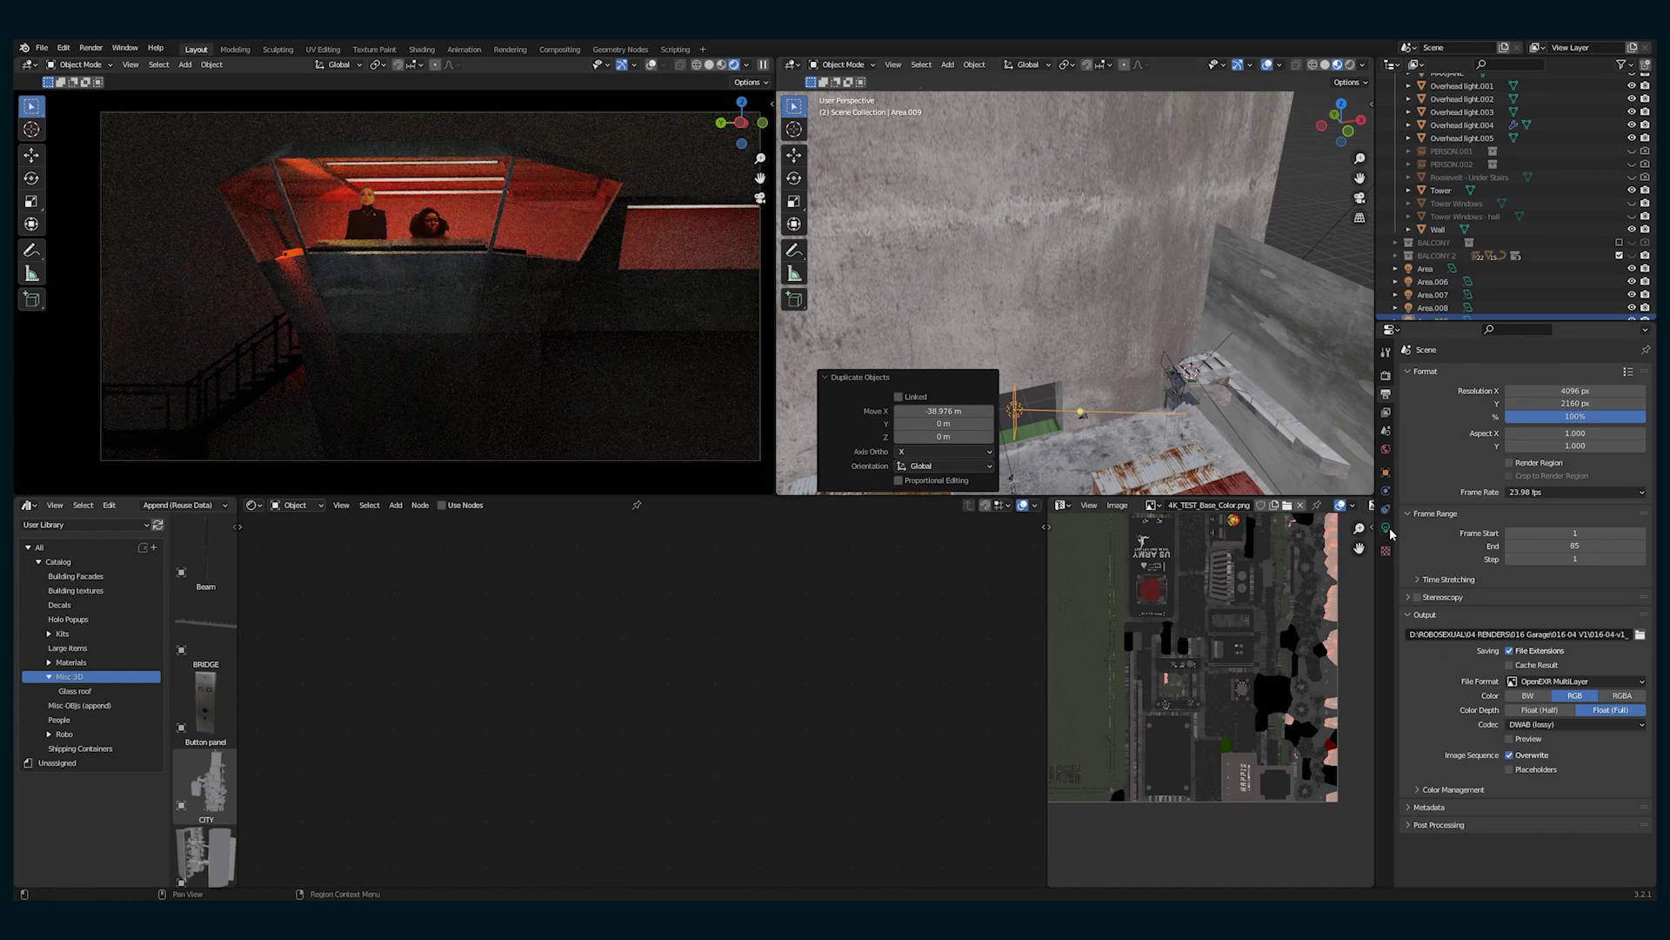
{"action": "left_click", "coordinate": [1386, 528]}
{"action": "left_click", "coordinate": [1566, 448]}
{"action": "left_click", "coordinate": [1564, 301]}
{"action": "scroll", "coordinate": [1114, 433], "scroll_direction": "down", "scroll_amount": 2}
- Rotate the cyan area light about Y, raise it along Z above the containers, and enlarge it
{"action": "key", "text": "s"}
{"action": "left_click", "coordinate": [1083, 390]}
{"action": "scroll", "coordinate": [1083, 390], "scroll_direction": "down", "scroll_amount": 3}
{"action": "middle_click_drag", "start_coordinate": [1083, 390], "coordinate": [1139, 388]}
{"action": "key", "text": "r"}
{"action": "key", "text": "y"}
{"action": "left_click", "coordinate": [1108, 353]}
{"action": "key", "text": "g"}
{"action": "key", "text": "z"}
{"action": "left_click", "coordinate": [1112, 263]}
{"action": "key", "text": "s"}
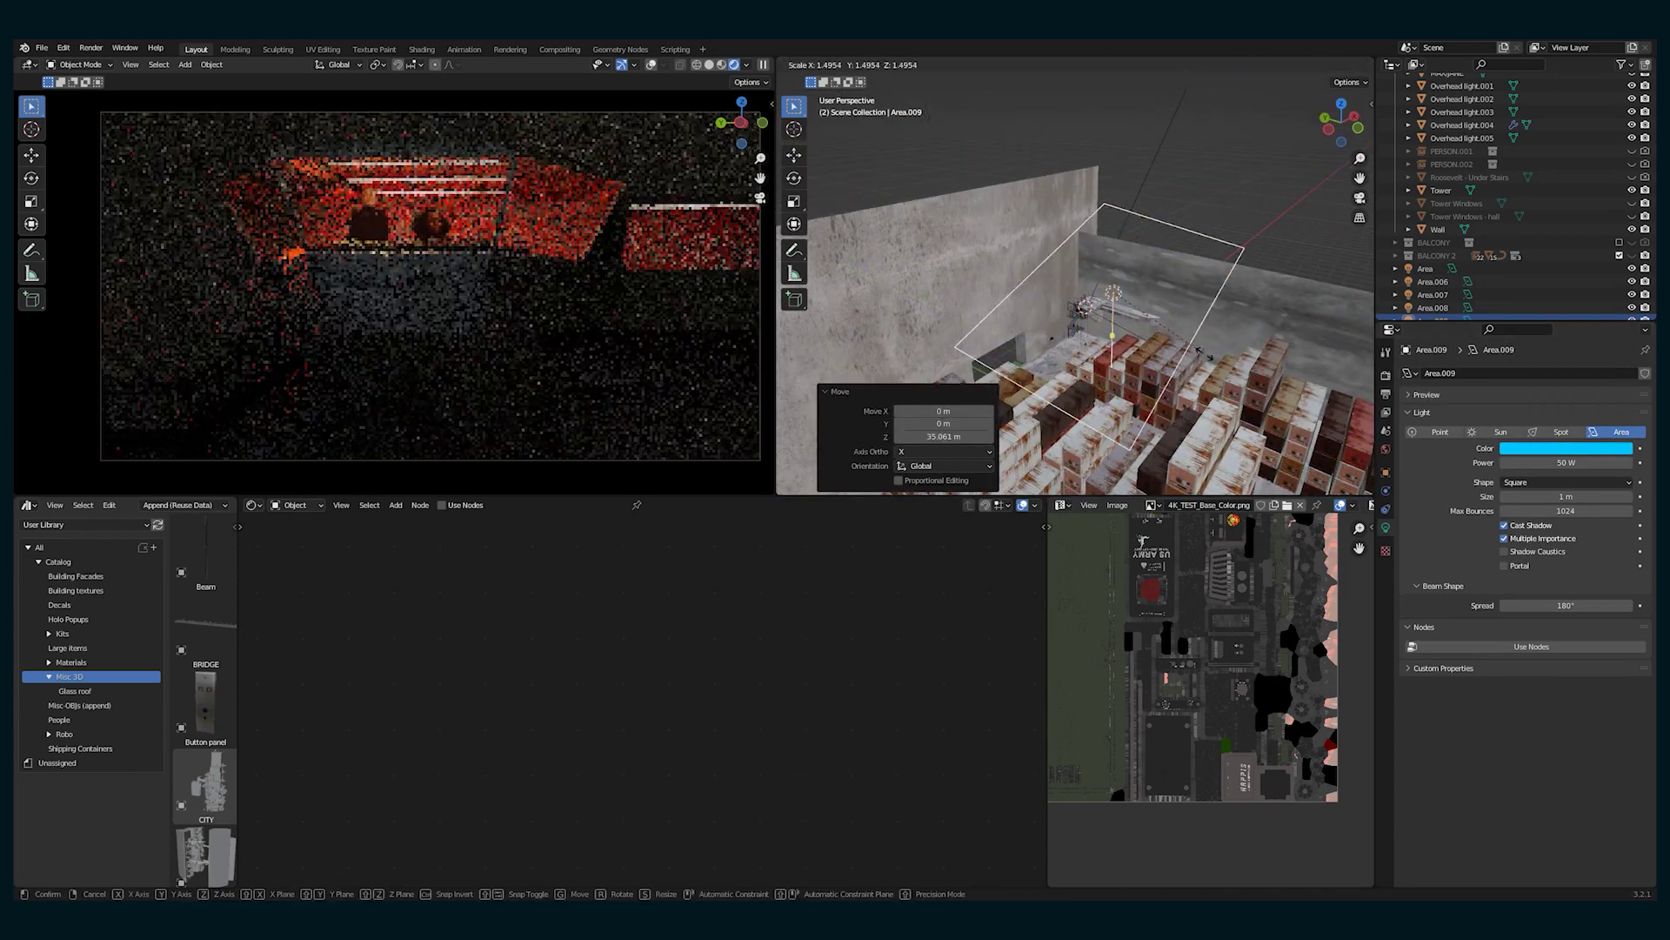
{"action": "left_click", "coordinate": [1122, 244]}
- Try a power of 500 W for the cyan area light
{"action": "left_click", "coordinate": [1605, 463]}
{"action": "type", "text": "500"}
{"action": "key", "text": "Return"}
{"action": "type", "text": "0"}
{"action": "key", "text": "Return"}
- Move the cyan area light along Y and rotate it -23° about Y toward the tower
{"action": "middle_click_drag", "start_coordinate": [1276, 271], "coordinate": [1257, 387]}
{"action": "key", "text": "g"}
{"action": "key", "text": "y"}
{"action": "left_click", "coordinate": [1236, 287]}
{"action": "key", "text": "r"}
{"action": "key", "text": "x"}
{"action": "key", "text": "y"}
{"action": "left_click", "coordinate": [1243, 258]}
- Set the area light's power to 5000 W and adjust its blue color
{"action": "left_click", "coordinate": [1566, 463]}
{"action": "type", "text": "5000"}
{"action": "key", "text": "Return"}
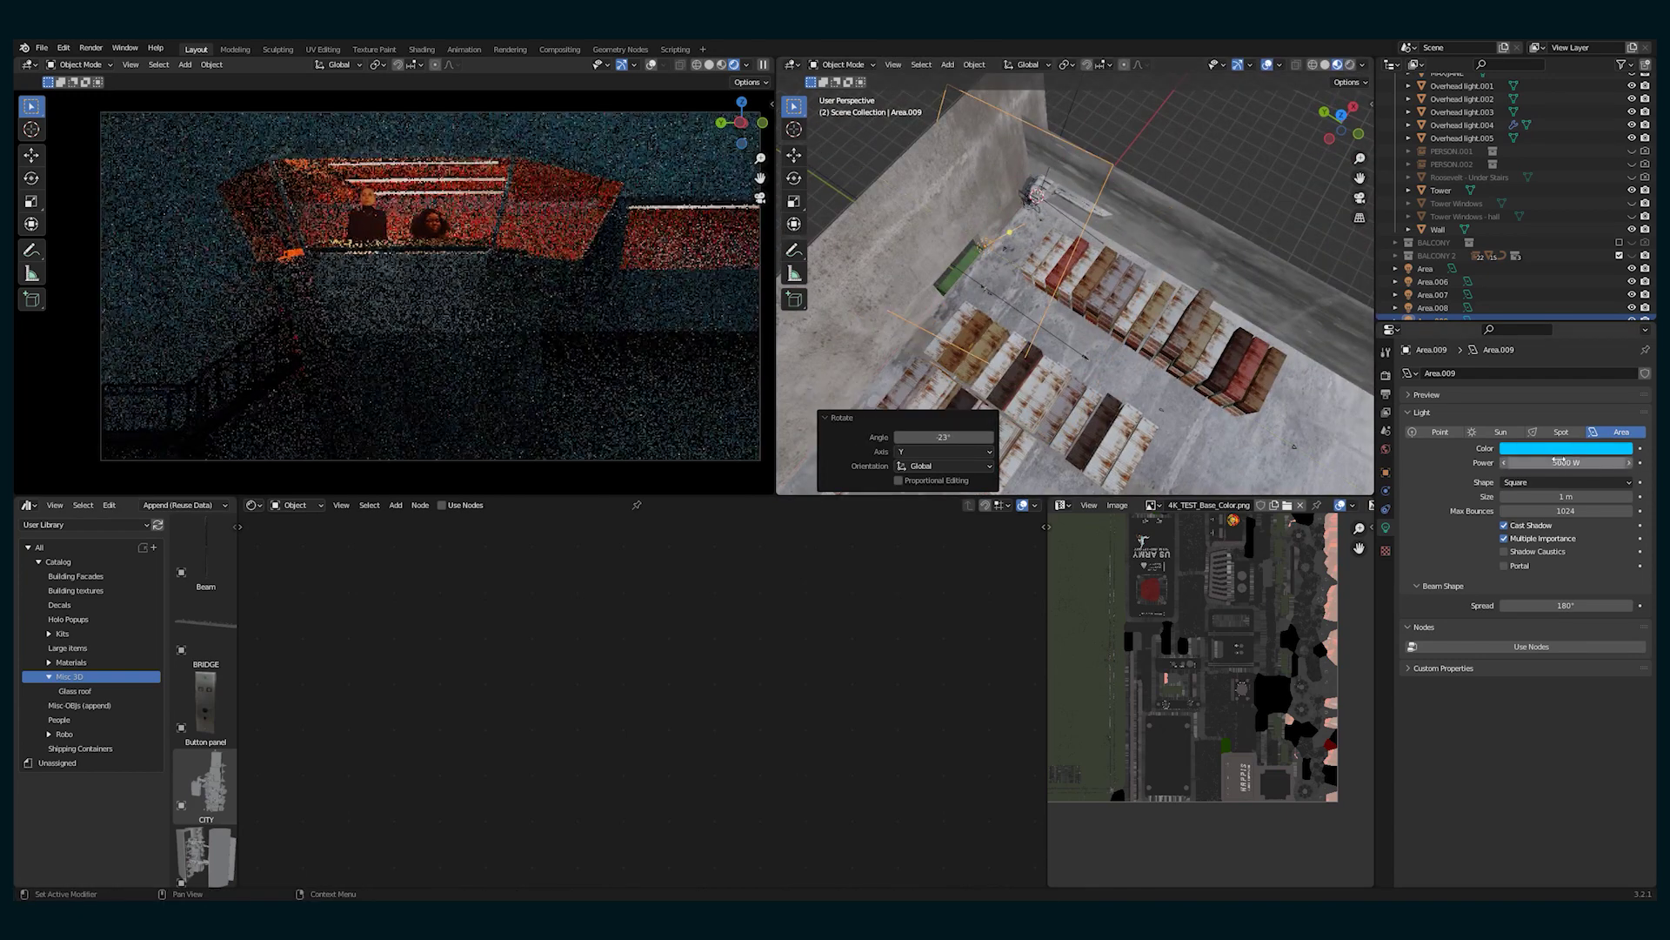
{"action": "left_click_drag", "start_coordinate": [1557, 279], "coordinate": [1588, 281]}
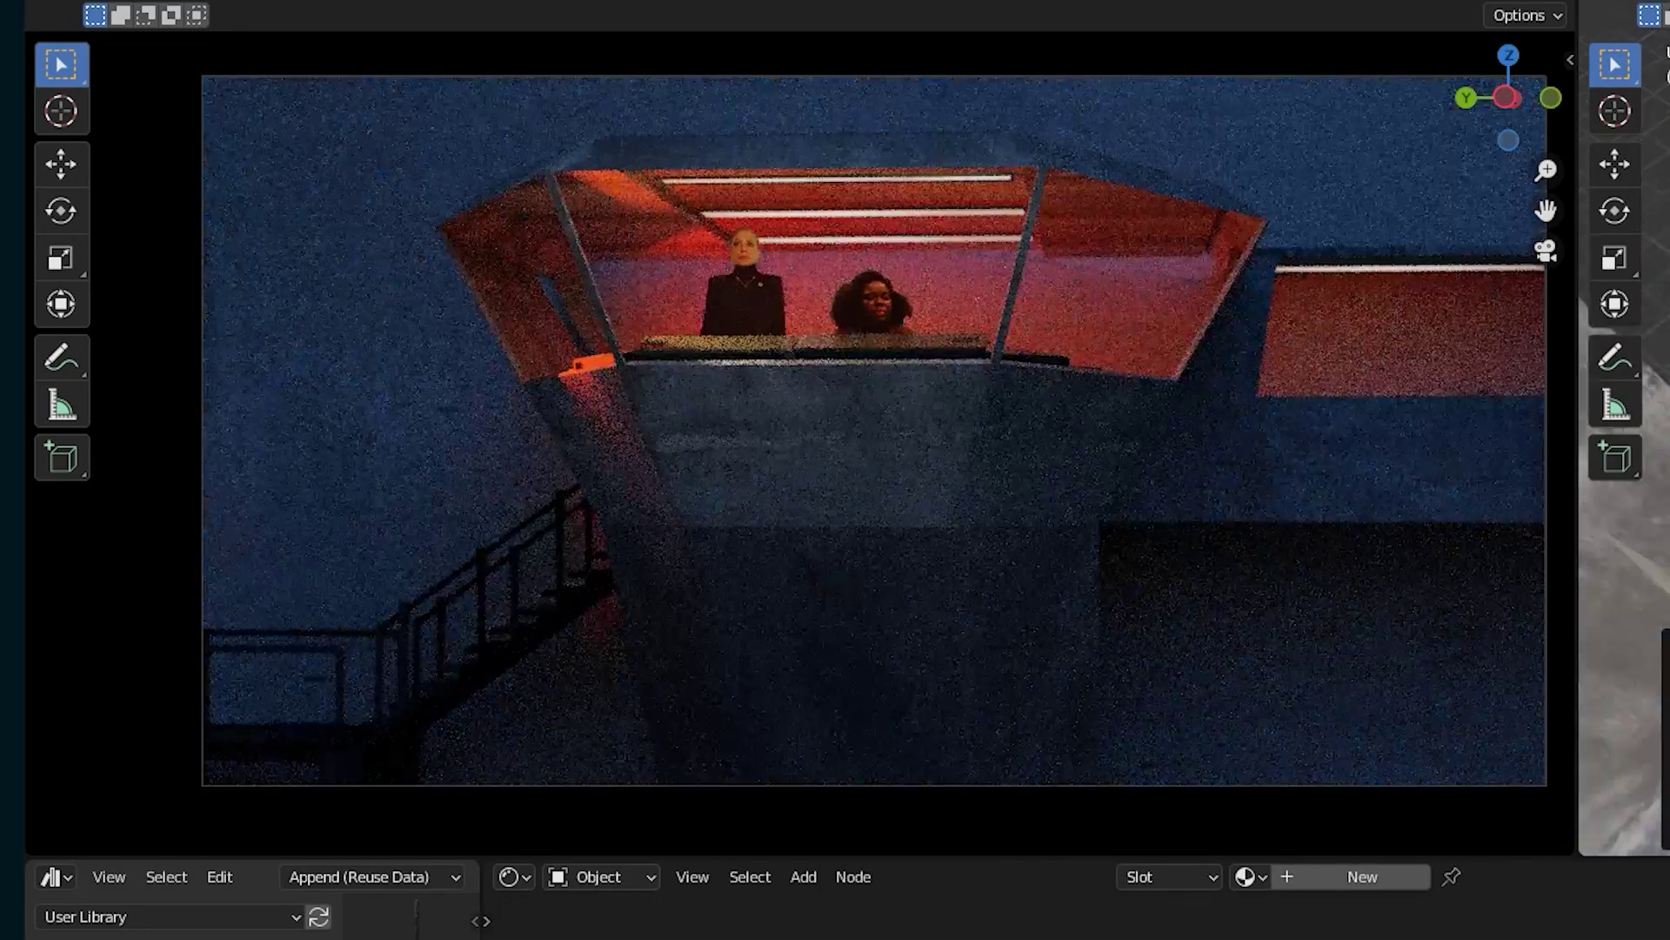
- Widen the asset browser and browse the Misc 3D catalog for interior props
{"action": "left_click_drag", "start_coordinate": [481, 920], "coordinate": [842, 921]}
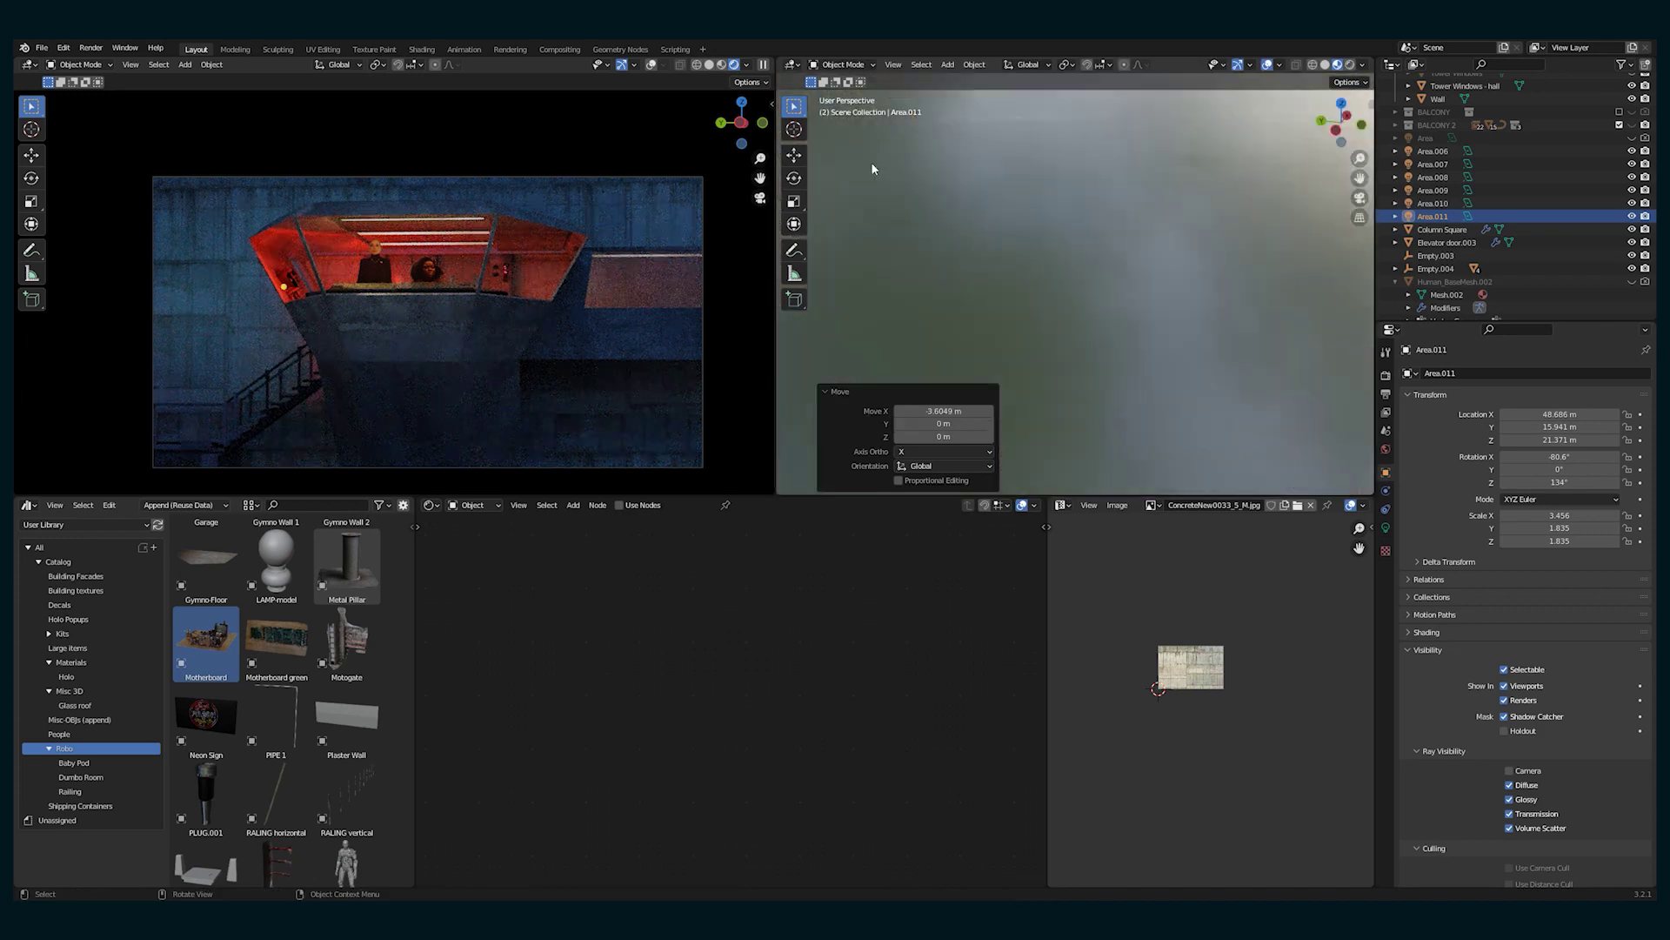
{"action": "scroll", "coordinate": [276, 696], "scroll_direction": "down", "scroll_amount": 5}
{"action": "left_click", "coordinate": [69, 690]}
{"action": "scroll", "coordinate": [276, 696], "scroll_direction": "down", "scroll_amount": 5}
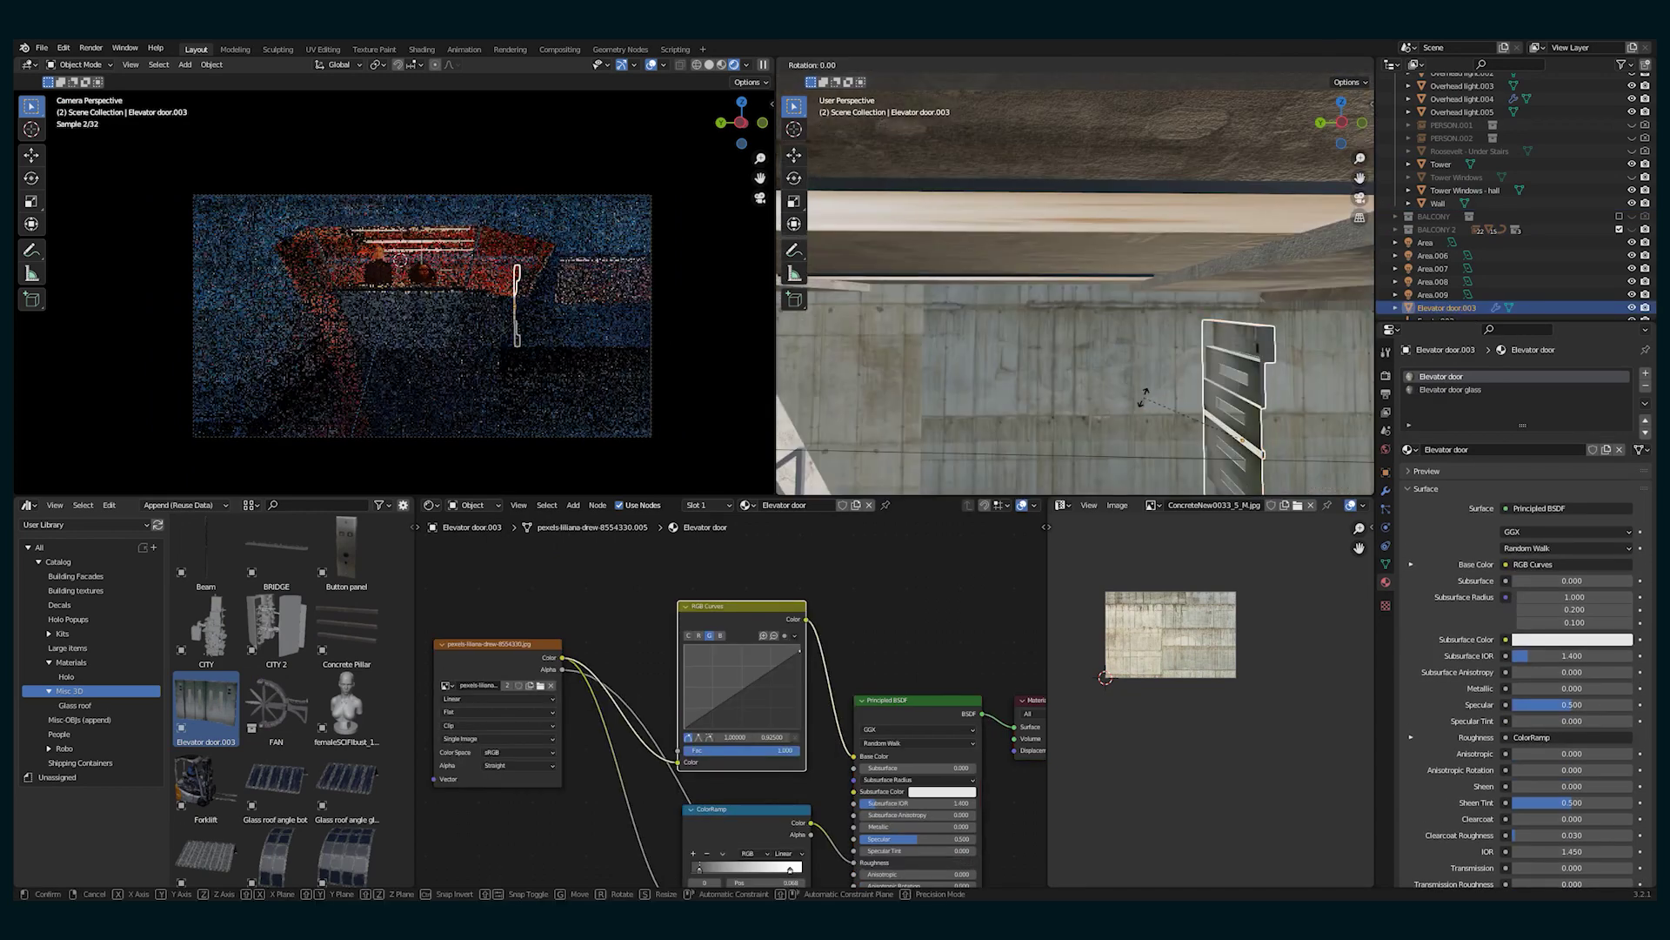
- Rotate the elevator door -90° about Z and 90° about X to stand it upright
{"action": "key", "text": "z"}
{"action": "key", "text": "minus"}
{"action": "key", "text": "9"}
{"action": "key", "text": "0"}
{"action": "key", "text": "r"}
{"action": "key", "text": "x"}
{"action": "key", "text": "9"}
{"action": "key", "text": "0"}
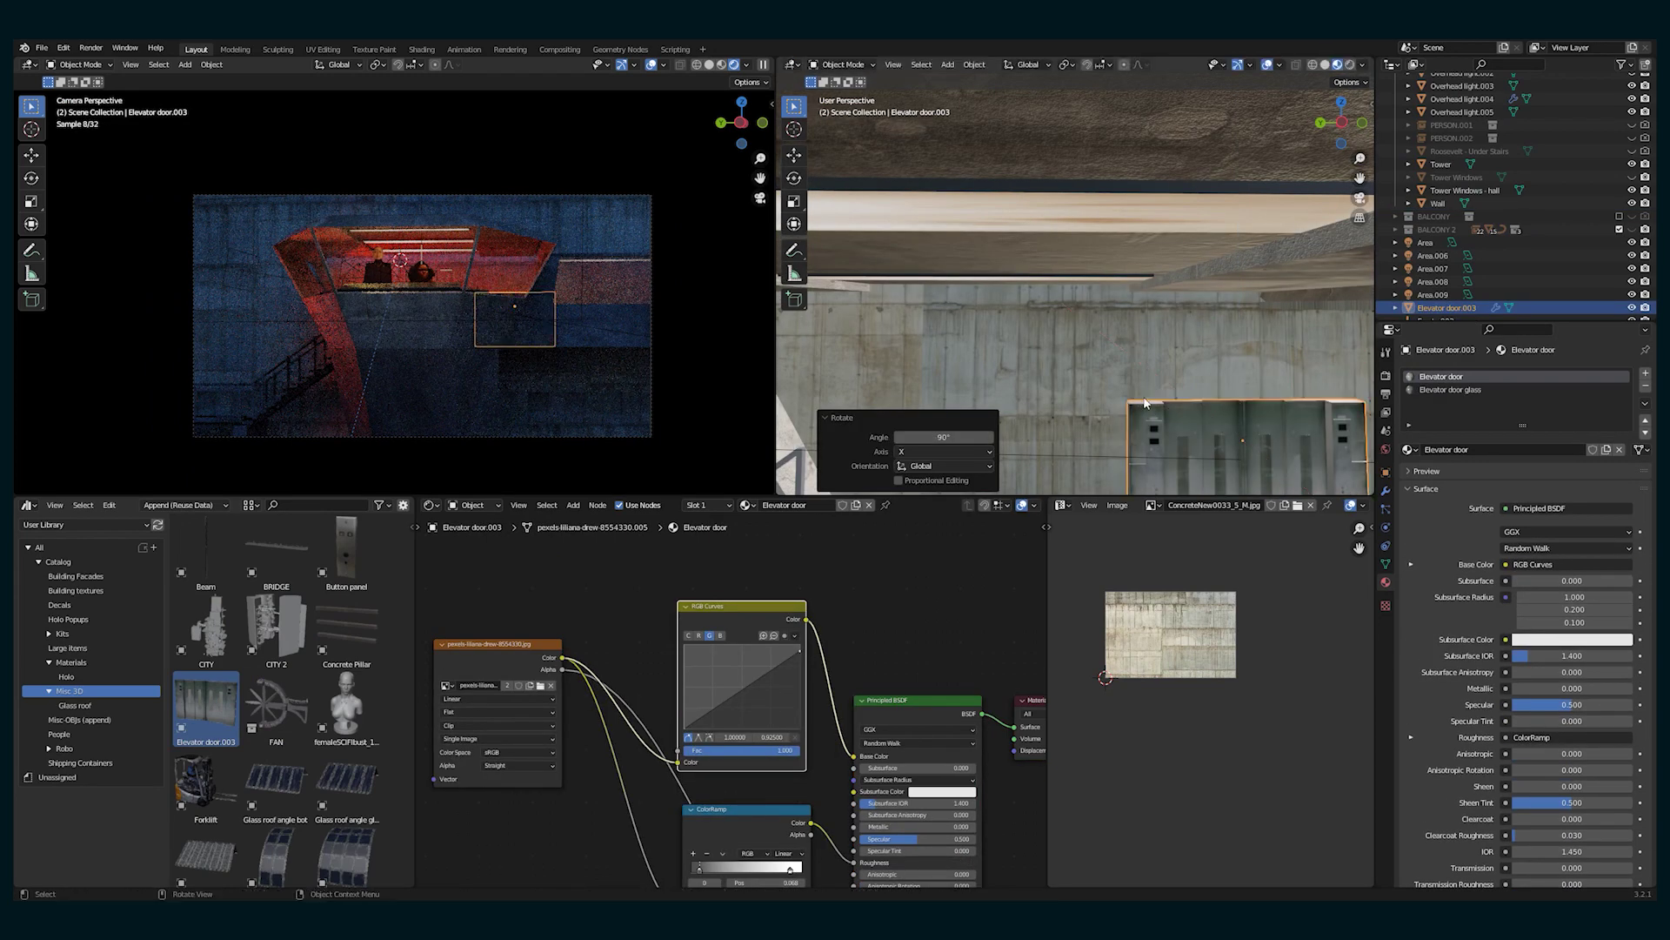
- Move the elevator door along Y and X to fit it against the back wall inside the tower
{"action": "middle_click_drag", "start_coordinate": [1145, 403], "coordinate": [1178, 295], "text": "shift"}
{"action": "key", "text": "g"}
{"action": "key", "text": "y"}
{"action": "left_click", "coordinate": [1000, 287]}
{"action": "key", "text": "g"}
{"action": "key", "text": "y"}
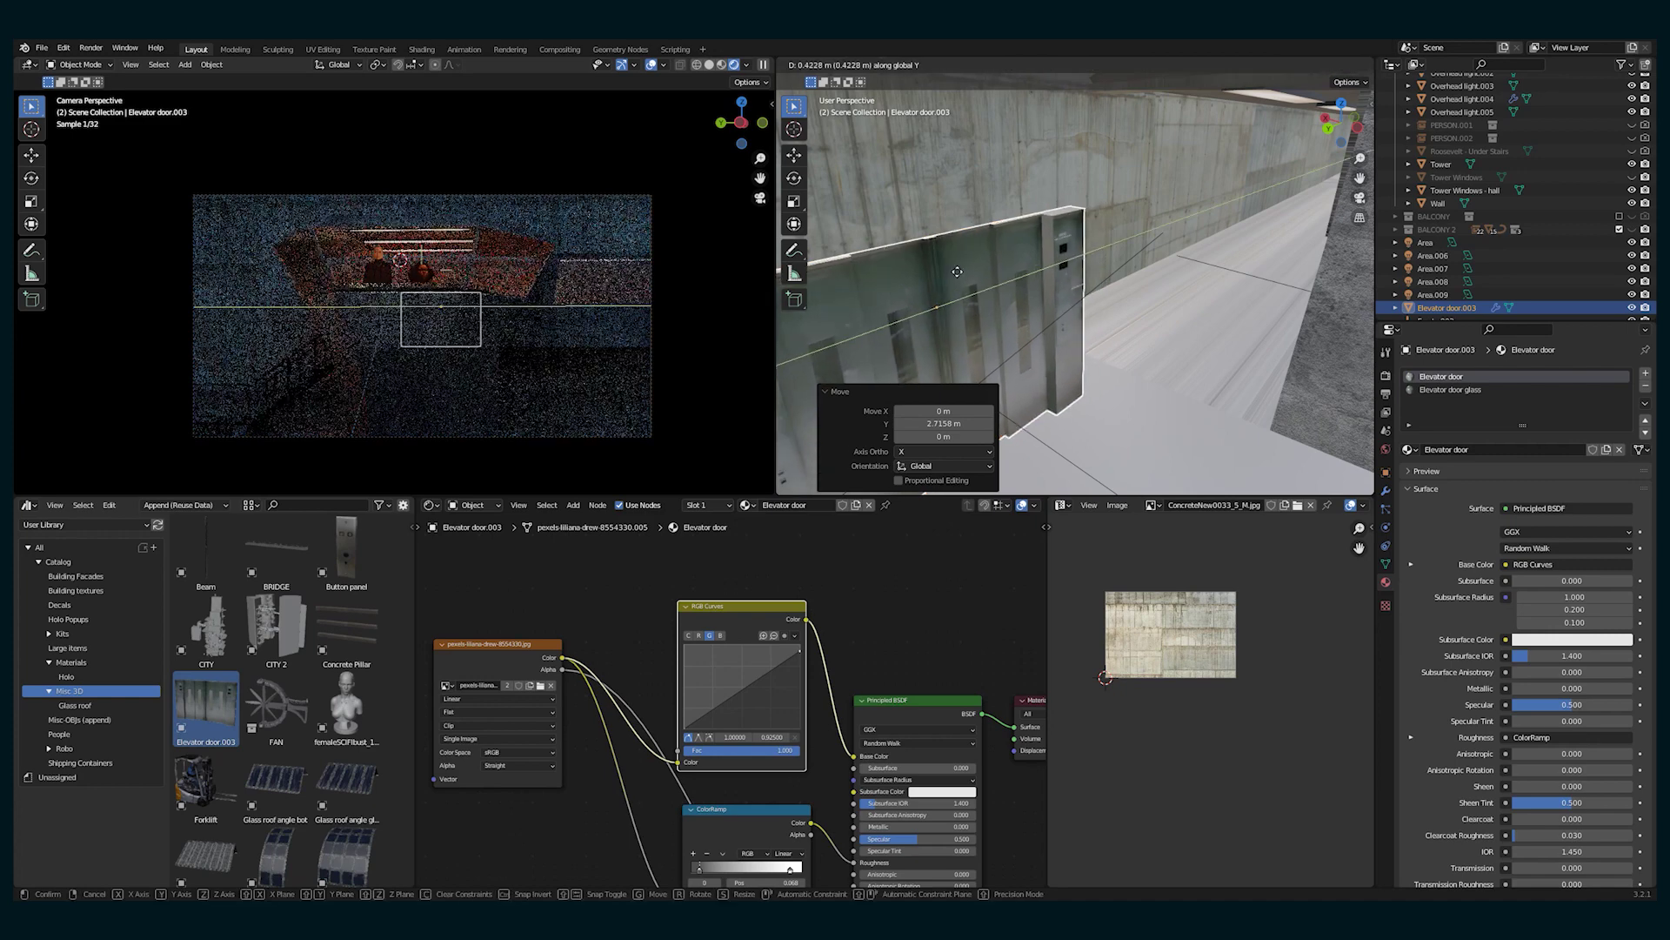
{"action": "left_click", "coordinate": [926, 283]}
{"action": "middle_click_drag", "start_coordinate": [926, 283], "coordinate": [979, 275]}
{"action": "key", "text": "g"}
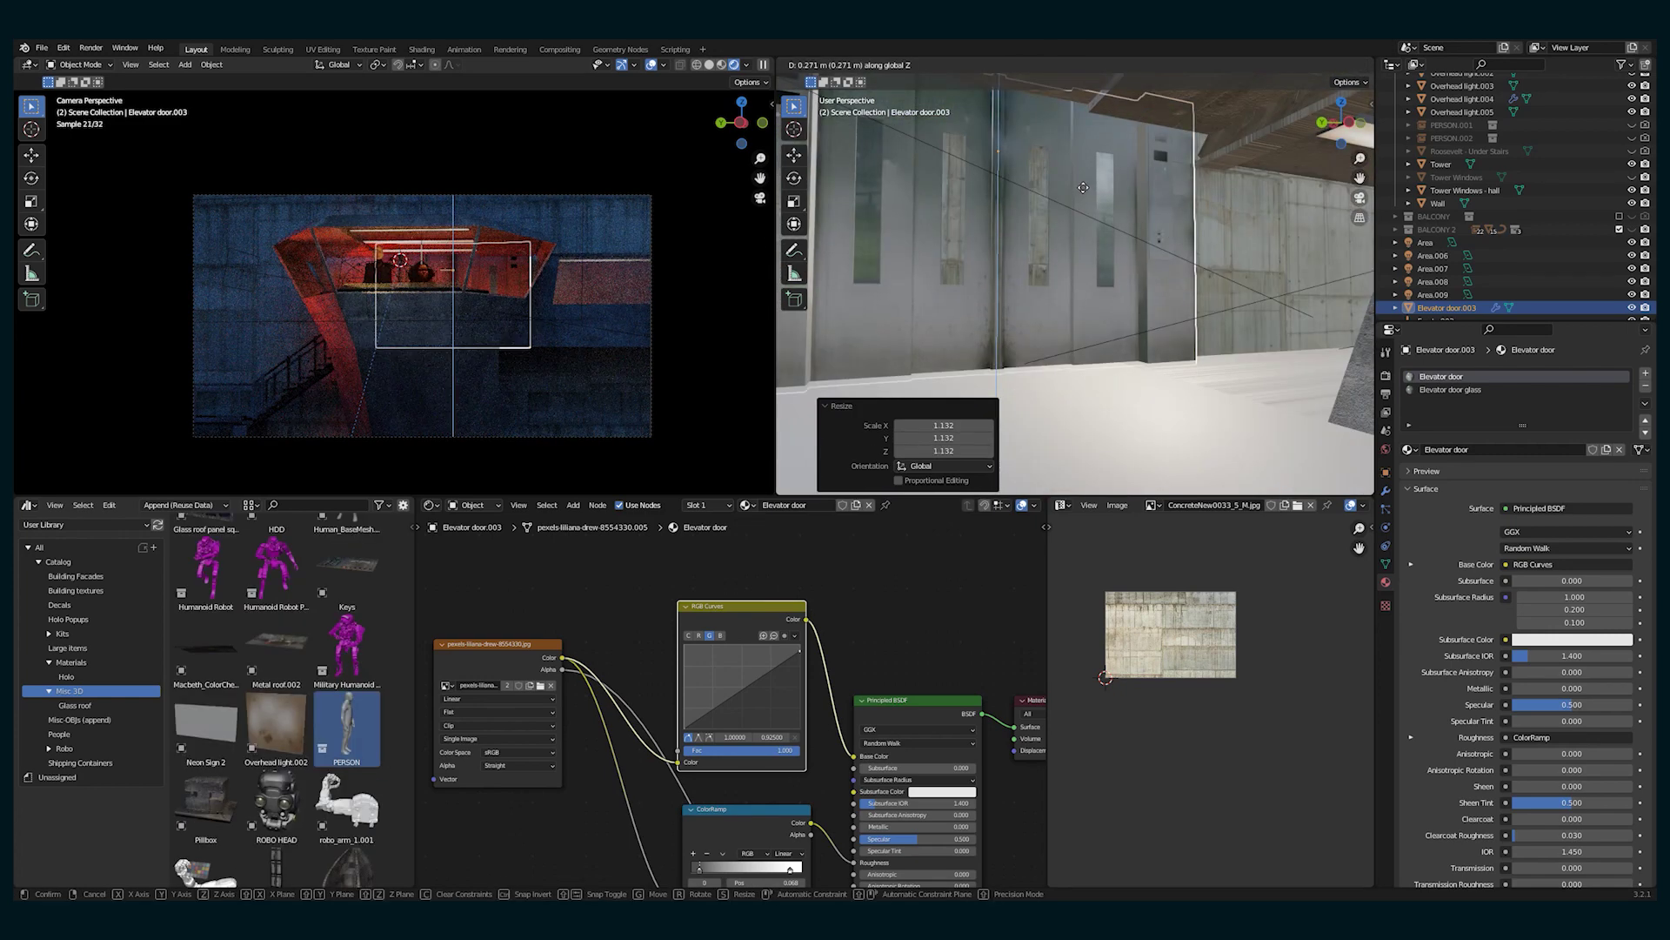
{"action": "key", "text": "x"}
{"action": "left_click", "coordinate": [1083, 242]}
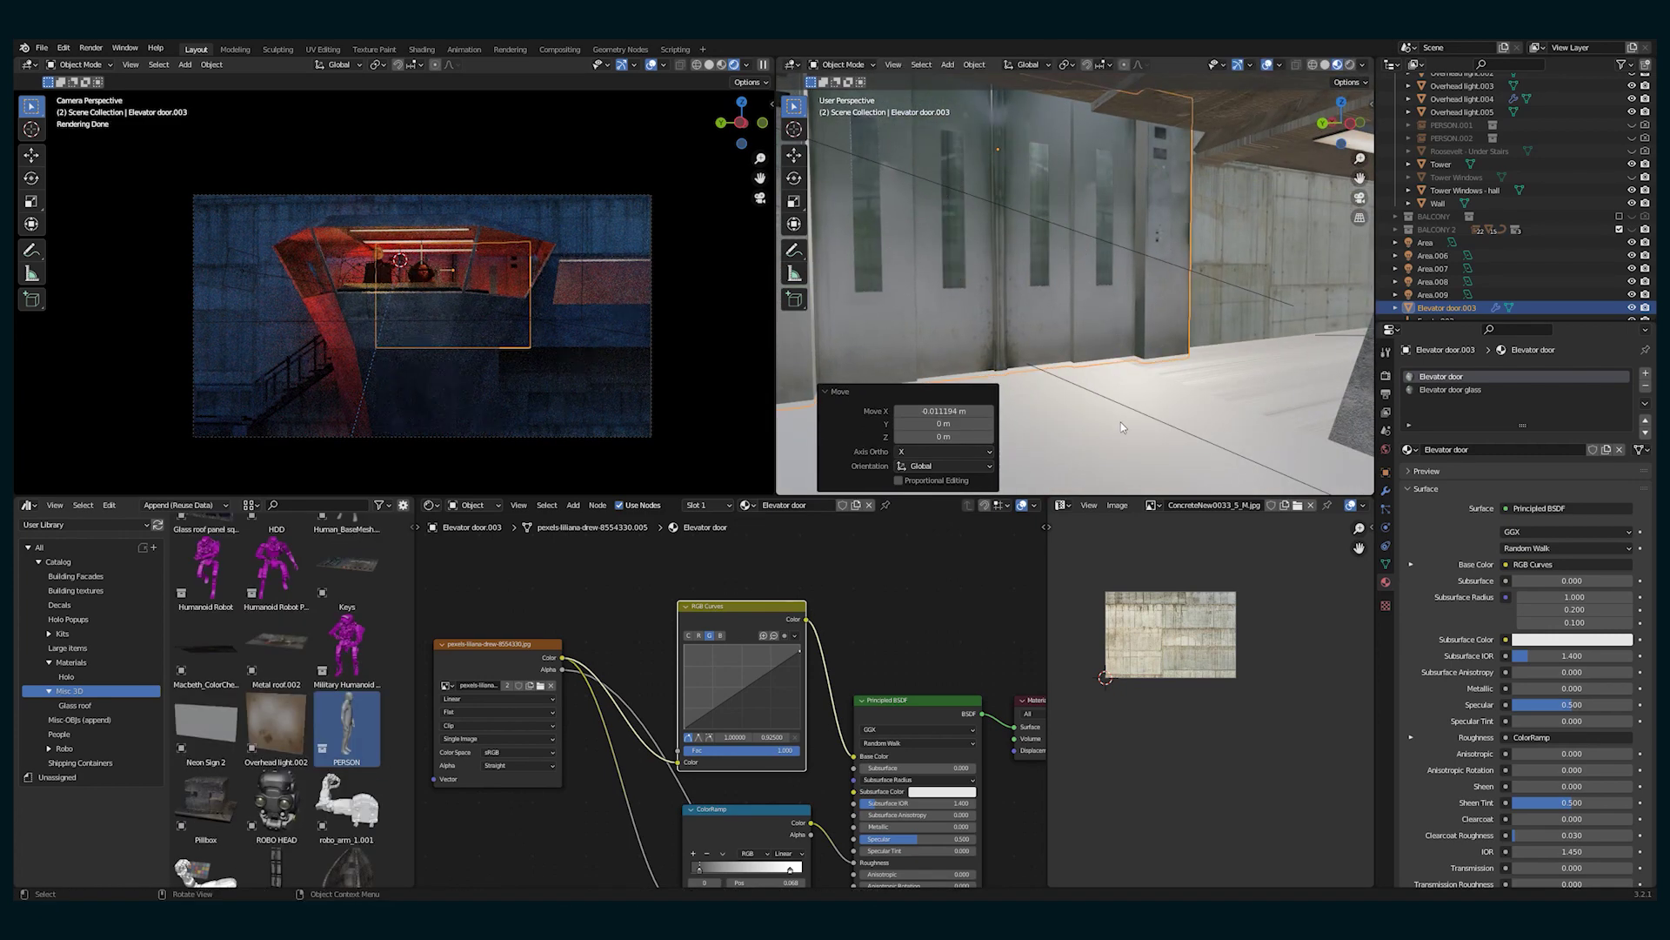
- Position the scanner at the elevator door's control panel, moving it about 2.8 m along X and 0.55 m along Z
{"action": "left_click", "coordinate": [472, 363]}
{"action": "scroll", "coordinate": [473, 363], "scroll_direction": "up", "scroll_amount": 3}
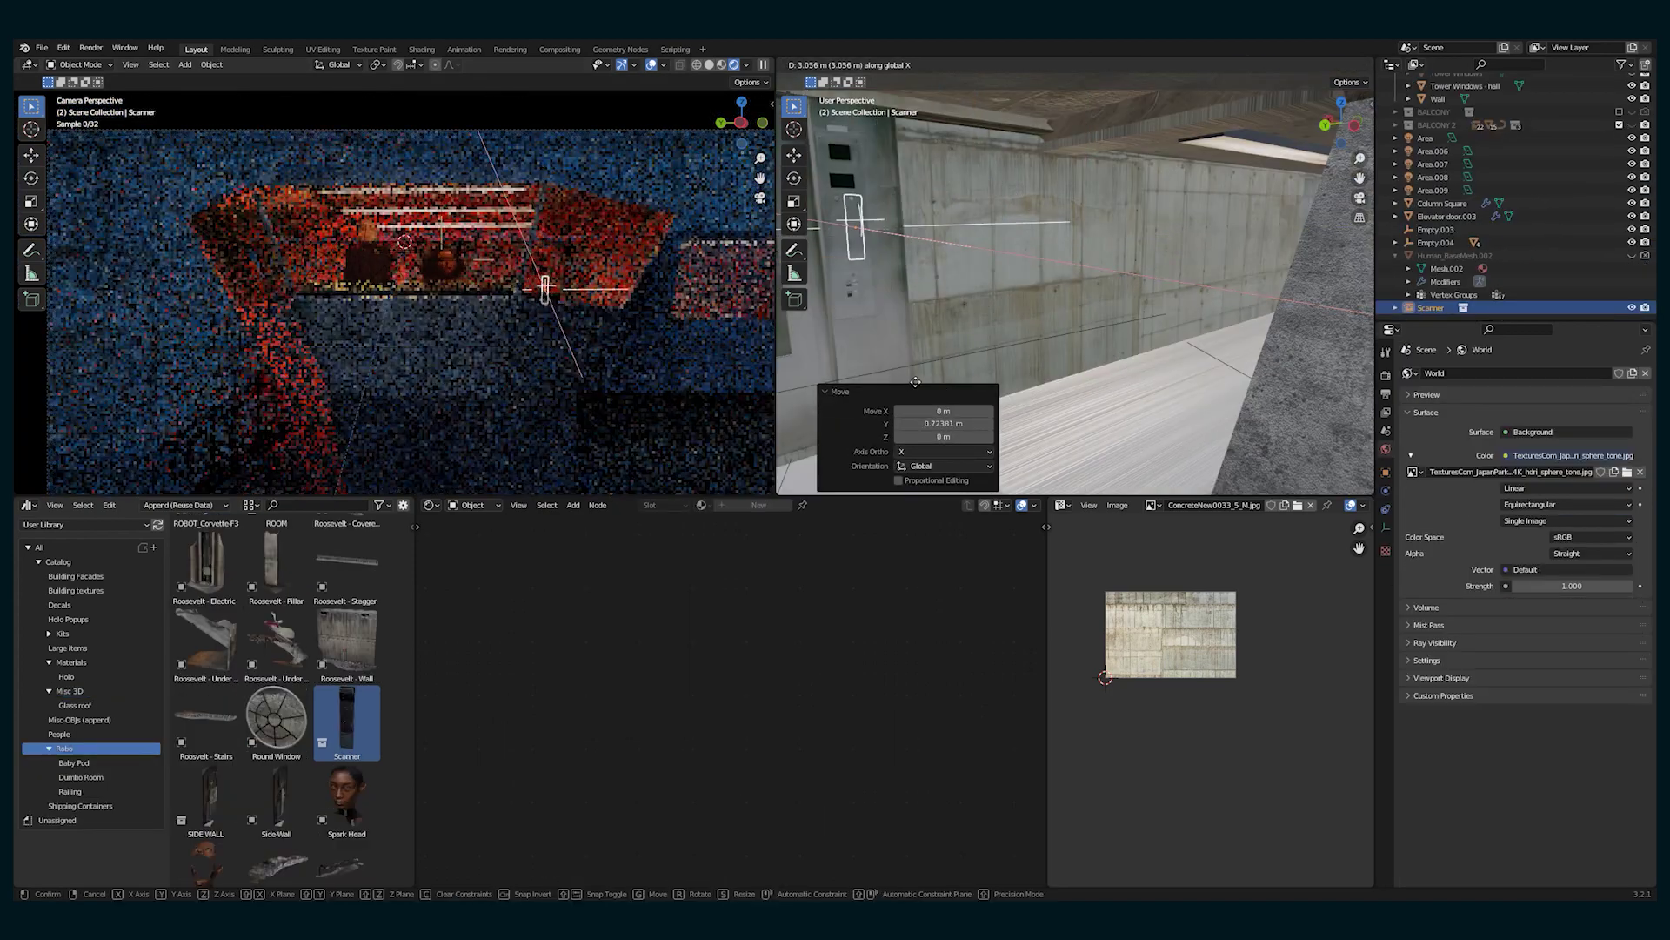
{"action": "left_click", "coordinate": [915, 382]}
{"action": "scroll", "coordinate": [1005, 307], "scroll_direction": "up", "scroll_amount": 3}
{"action": "mouse_move", "coordinate": [1005, 307]}
{"action": "middle_mouse_down"}
{"action": "mouse_move", "coordinate": [931, 307]}
{"action": "mouse_move", "coordinate": [994, 305]}
{"action": "middle_mouse_up"}
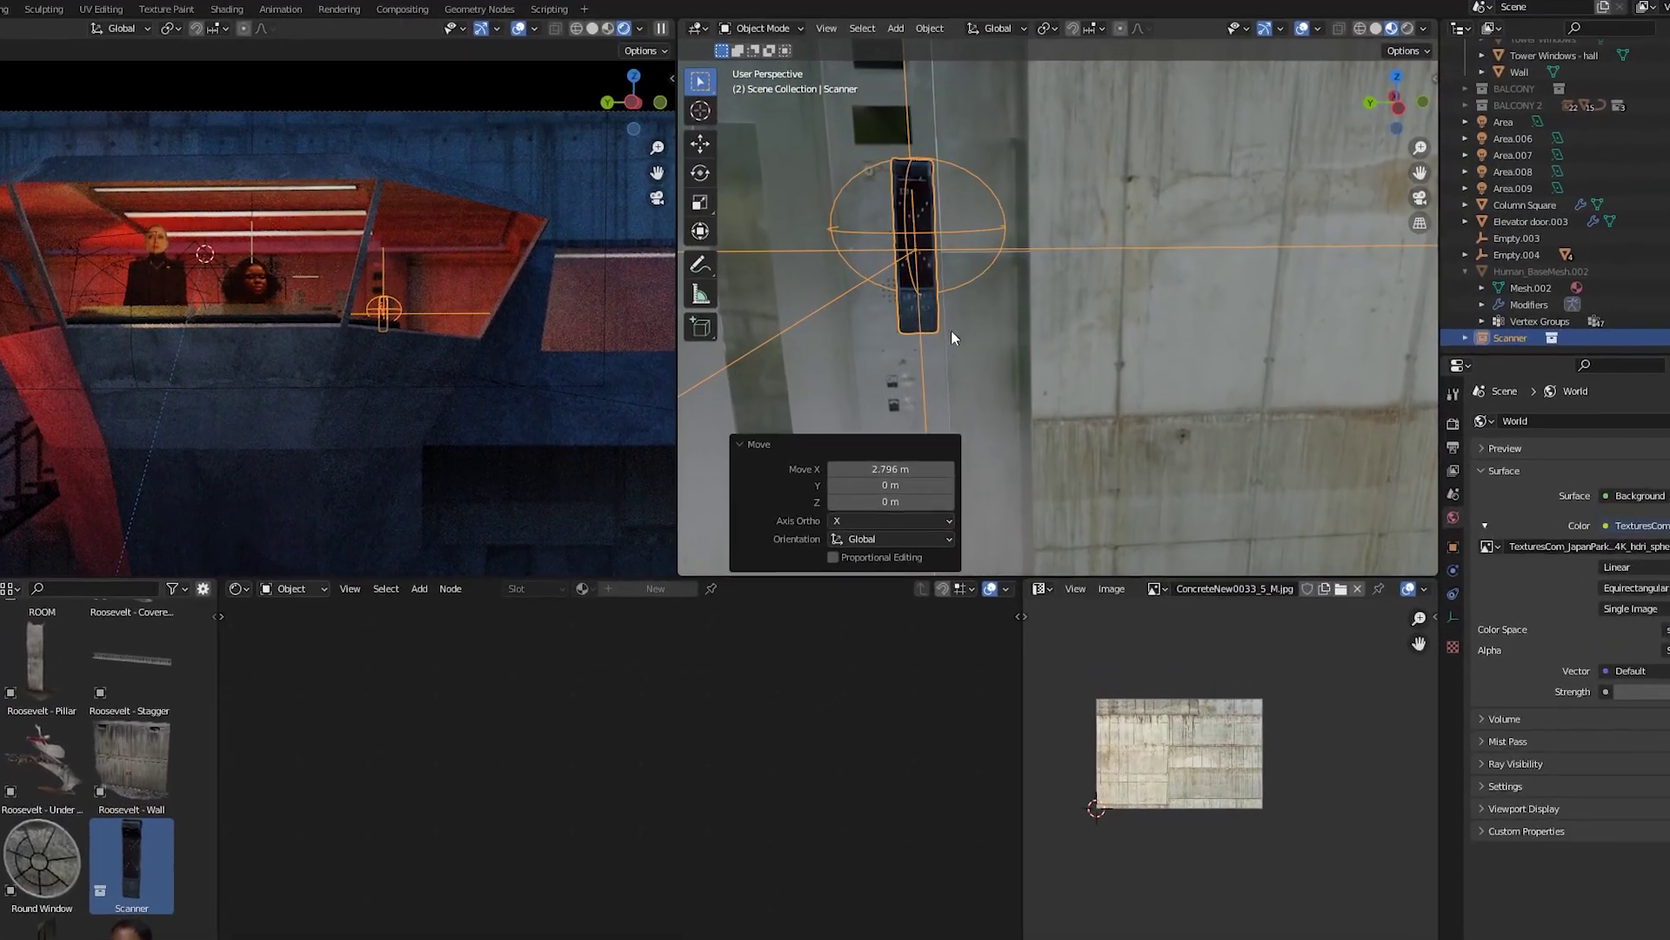
{"action": "key", "text": "g"}
{"action": "key", "text": "z"}
{"action": "left_click", "coordinate": [859, 154]}
- Adjust the scanner's depth along X so it sits against the elevator control panel
{"action": "scroll", "coordinate": [858, 154], "scroll_direction": "up", "scroll_amount": 3}
{"action": "middle_click_drag", "start_coordinate": [858, 154], "coordinate": [957, 392], "text": "shift"}
{"action": "middle_click_drag", "start_coordinate": [957, 392], "coordinate": [1261, 452]}
{"action": "key", "text": "g"}
{"action": "key", "text": "y"}
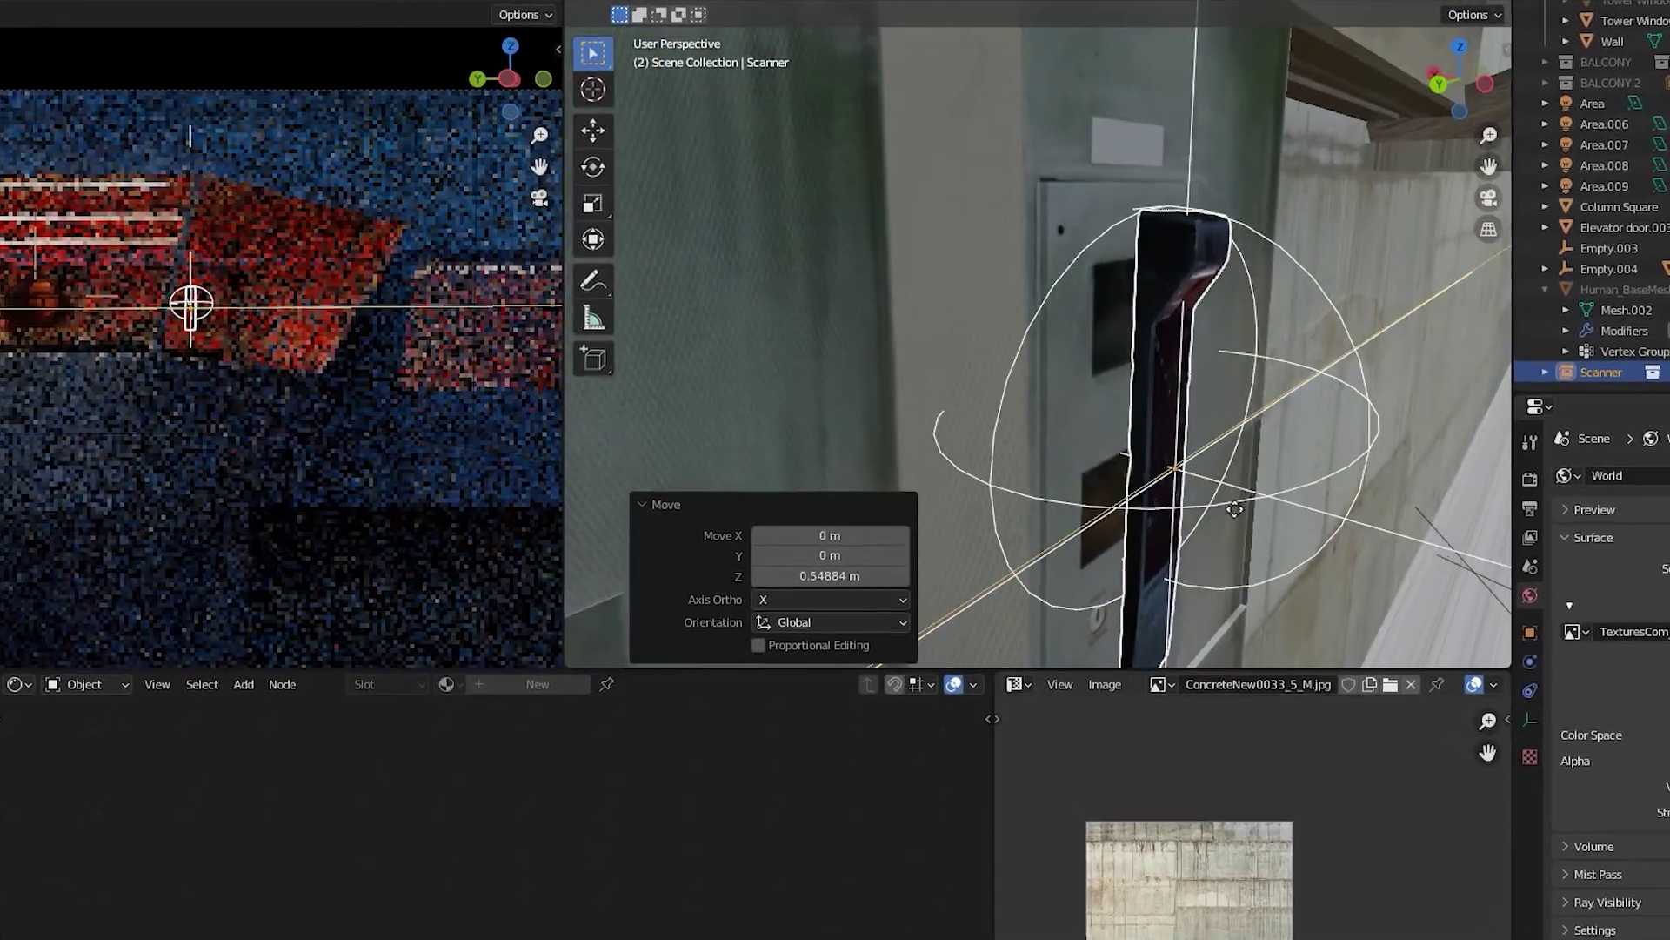
{"action": "key", "text": "x"}
{"action": "left_click", "coordinate": [1268, 502]}
{"action": "middle_click_drag", "start_coordinate": [1331, 504], "coordinate": [1165, 480]}
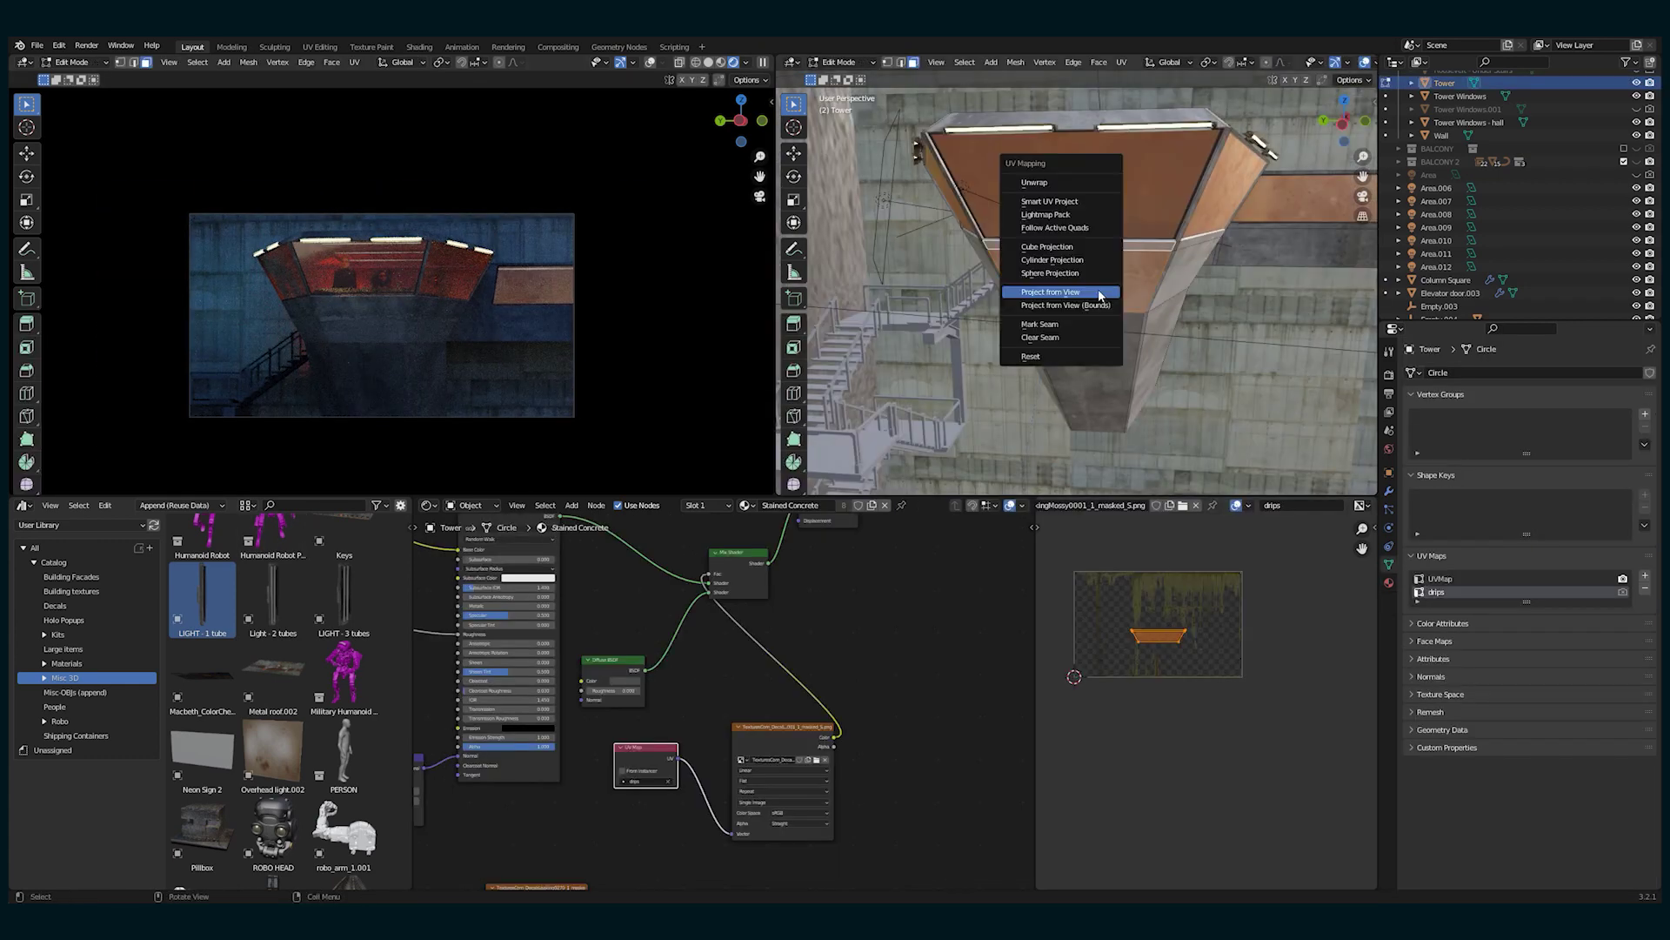
- Unwrap the selected tower faces in the drips UV map and rotate the UV island by -90°
{"action": "left_click", "coordinate": [1062, 182]}
{"action": "type", "text": "r90-"}
{"action": "key", "text": "Return"}
- Move and scale the drips UV island to fit the leaking decal image, and select the Mix Shader node
{"action": "key", "text": "g"}
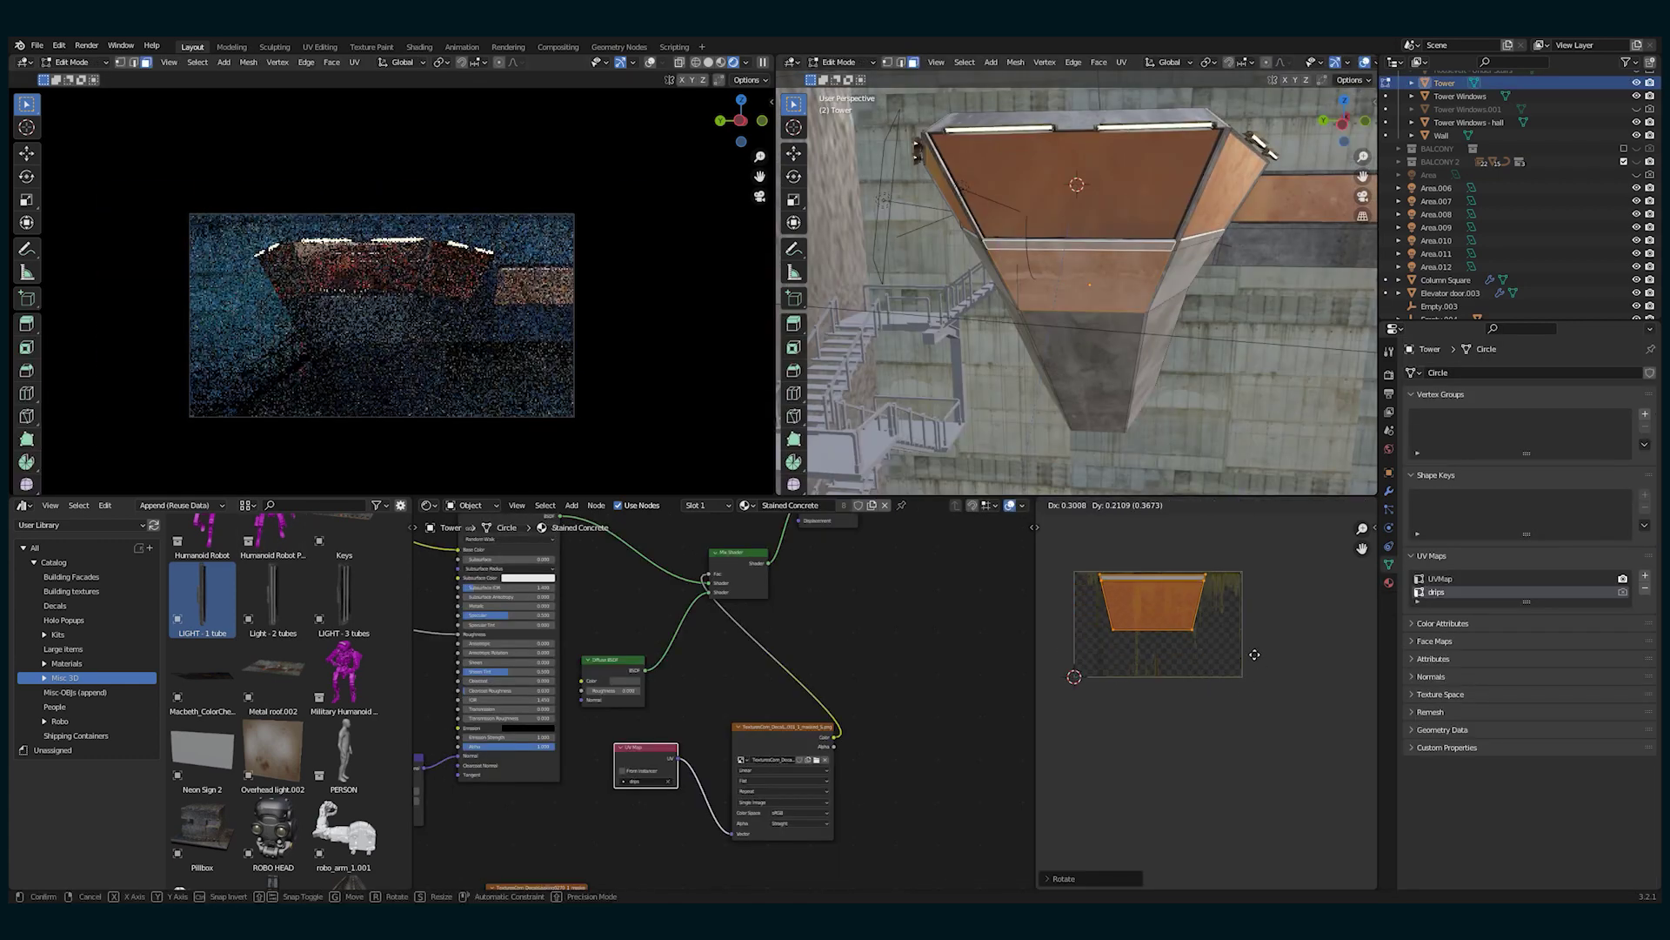
{"action": "left_click", "coordinate": [1254, 654]}
{"action": "key", "text": "s"}
{"action": "left_click", "coordinate": [1292, 713]}
{"action": "key", "text": "g"}
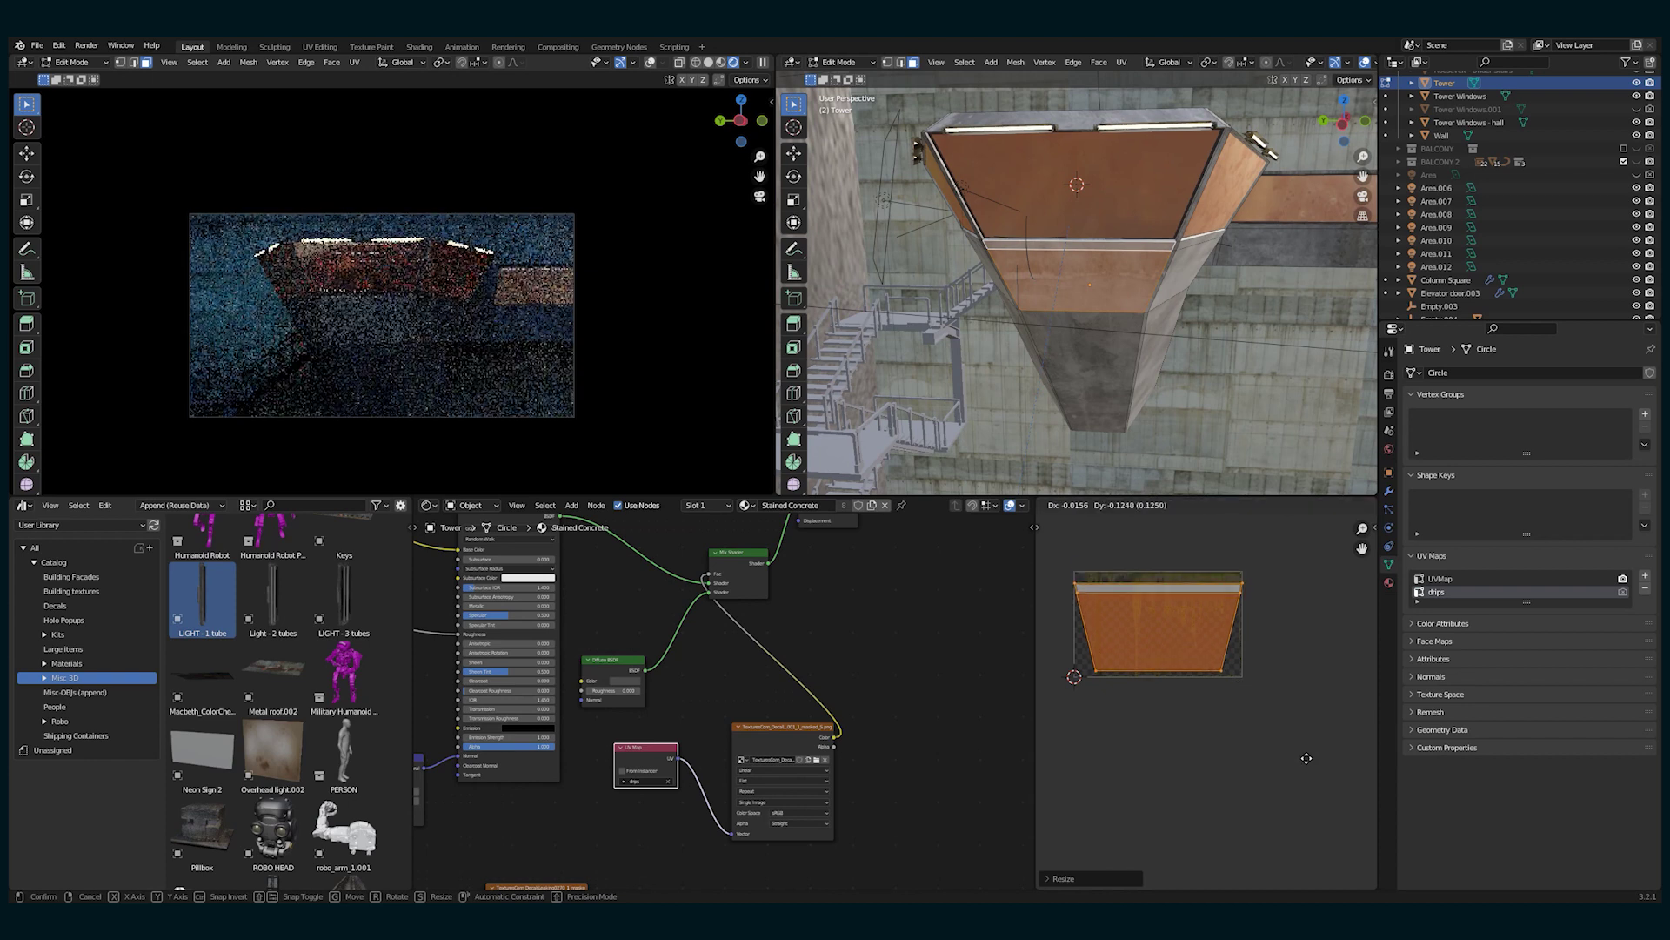
{"action": "key", "text": "Return"}
{"action": "key", "text": "s"}
{"action": "scroll", "coordinate": [1082, 458], "scroll_direction": "up", "scroll_amount": 5}
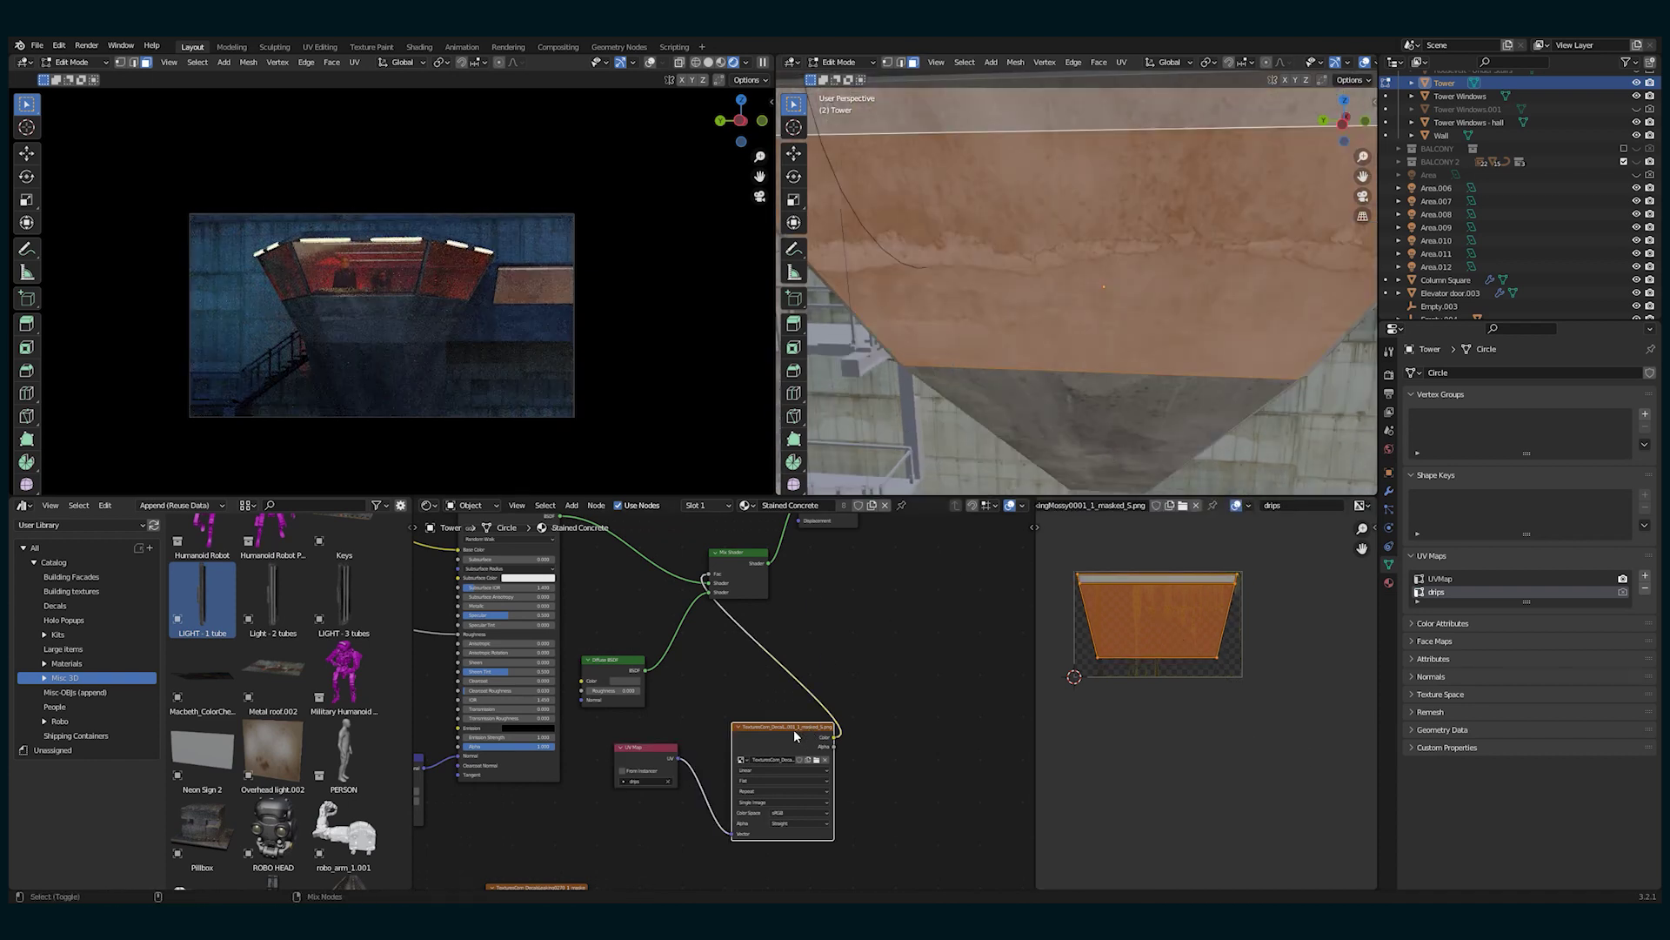
{"action": "left_click", "coordinate": [739, 558]}
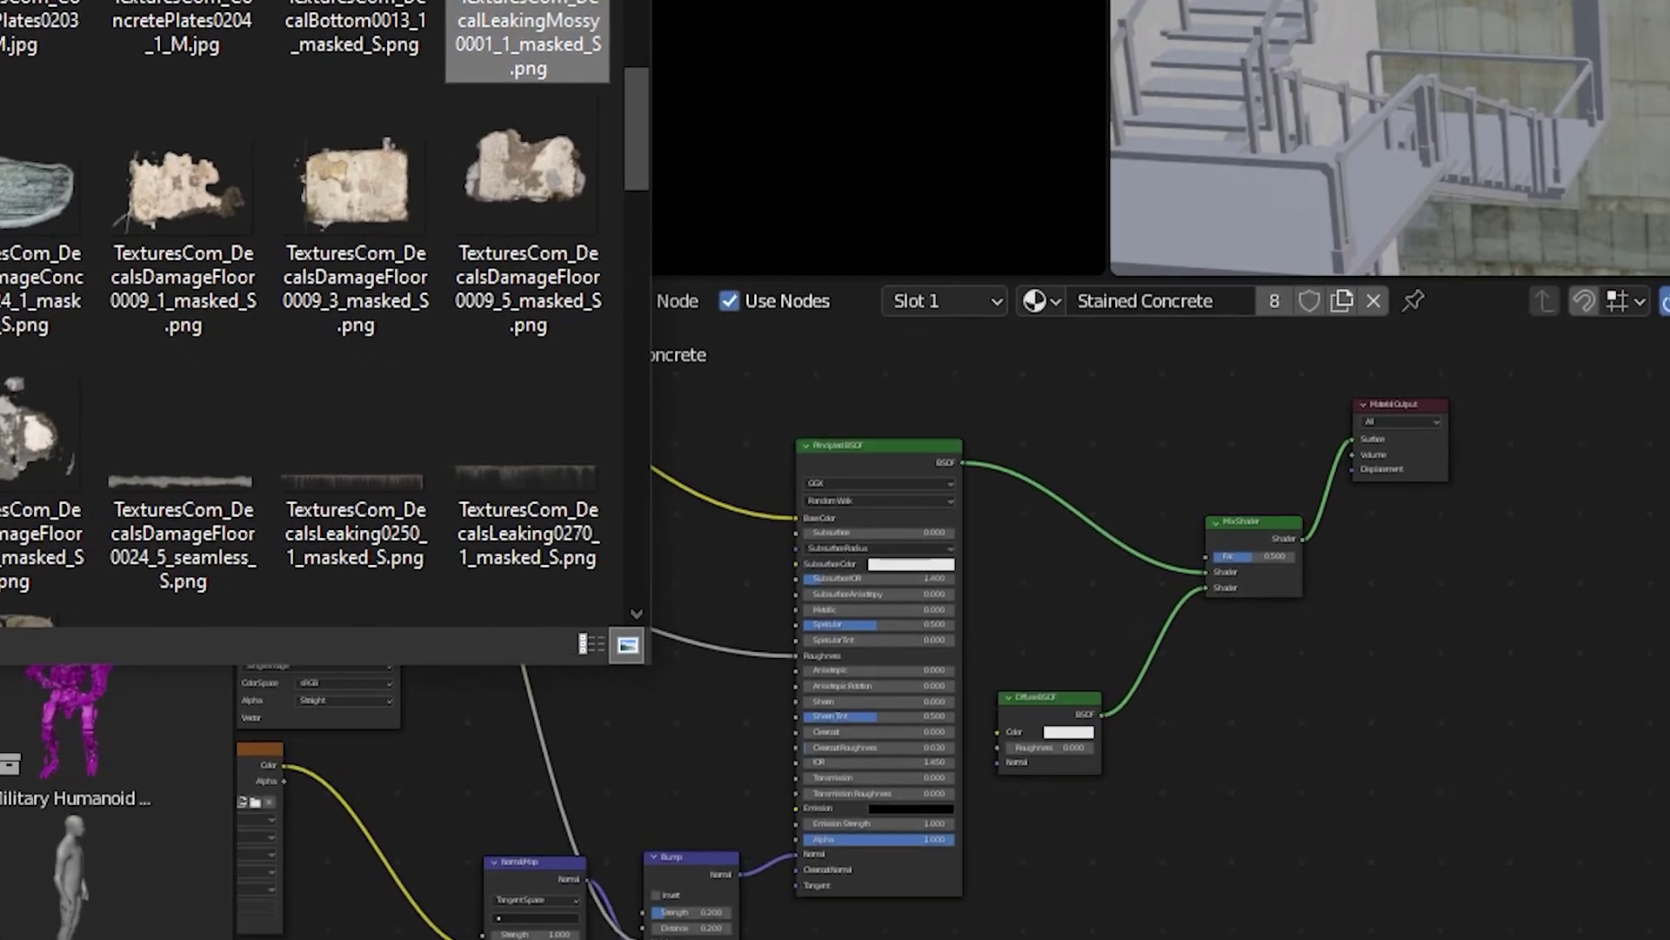
- Add the TexturesCom_DecalLeakingMossy0001_1_masked_S.png image as a texture node in the Stained Concrete material
{"action": "left_click_drag", "start_coordinate": [736, 383], "coordinate": [1141, 694]}
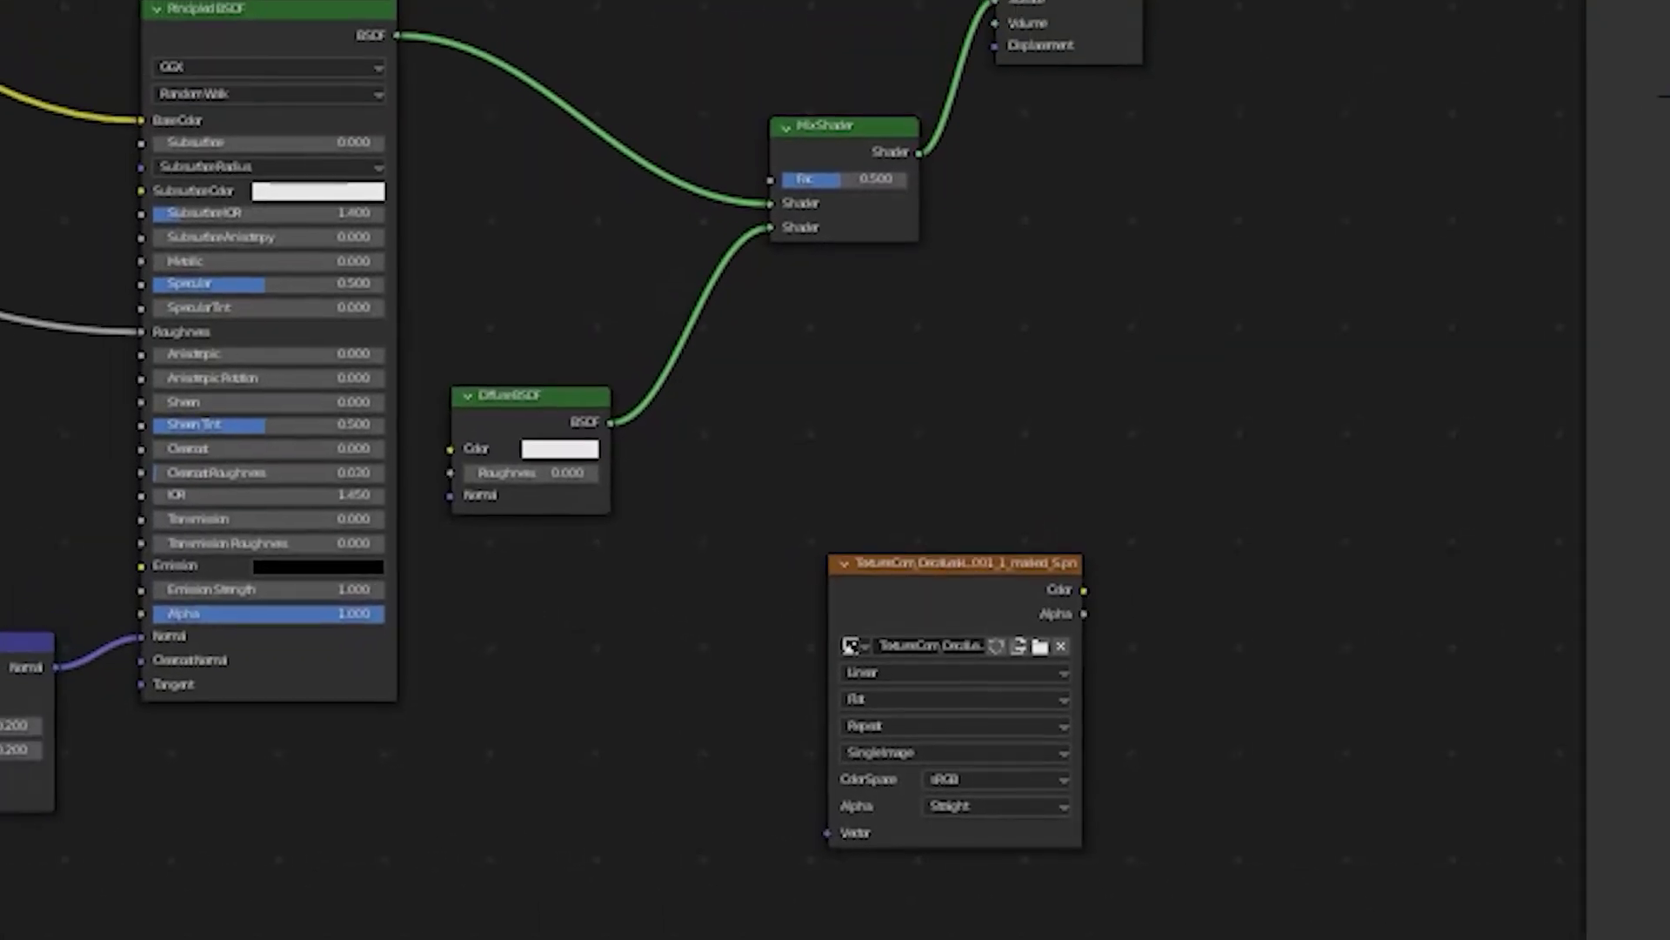
{"action": "scroll", "coordinate": [1185, 439], "scroll_direction": "up", "scroll_amount": 2}
{"action": "middle_click_drag", "start_coordinate": [1011, 310], "coordinate": [664, 323]}
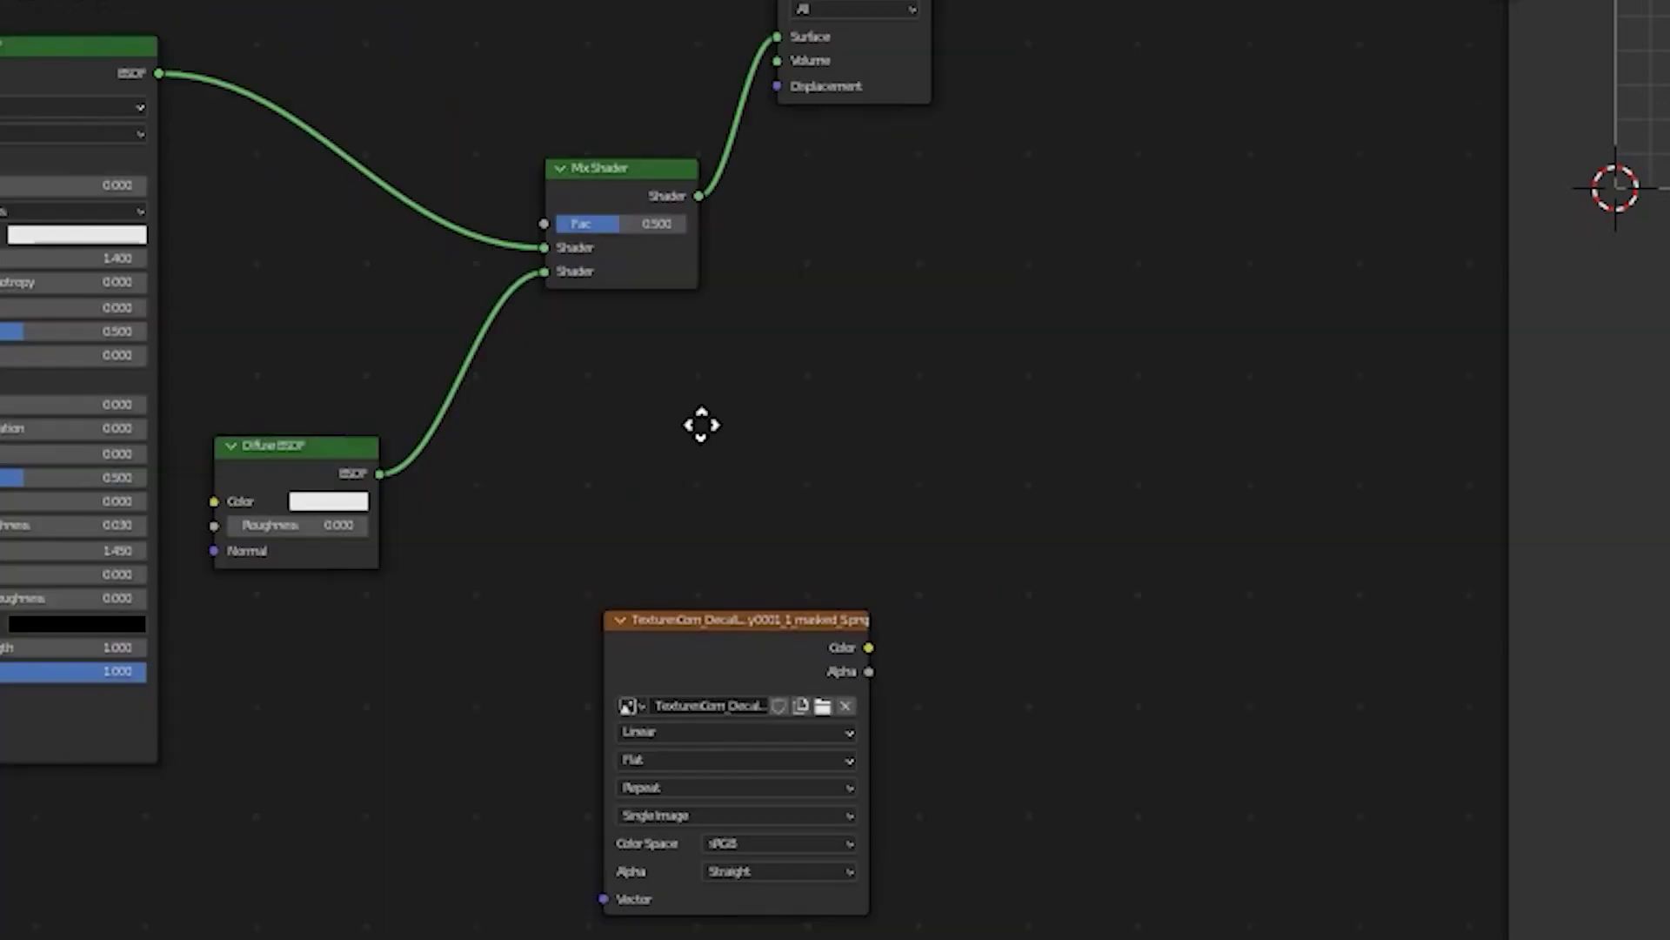
- Darken the color of the Diffuse BSDF node feeding the Mix Shader
{"action": "middle_click_drag", "start_coordinate": [701, 425], "coordinate": [638, 410]}
{"action": "scroll", "coordinate": [701, 426], "scroll_direction": "up", "scroll_amount": 3}
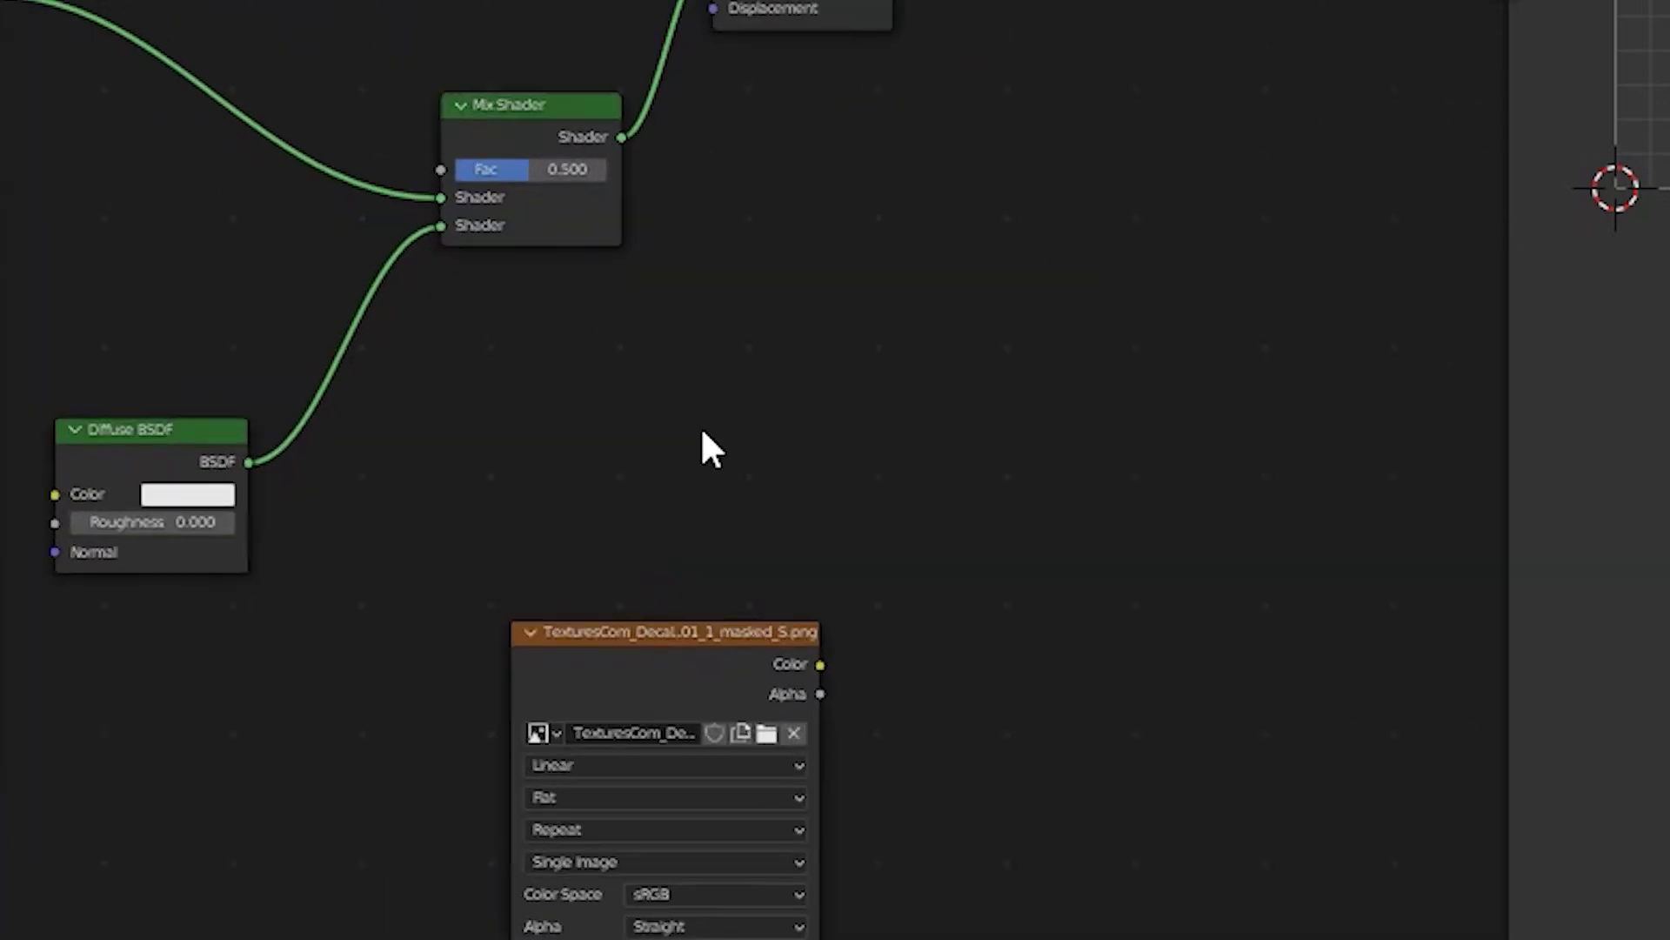
{"action": "left_click", "coordinate": [165, 489]}
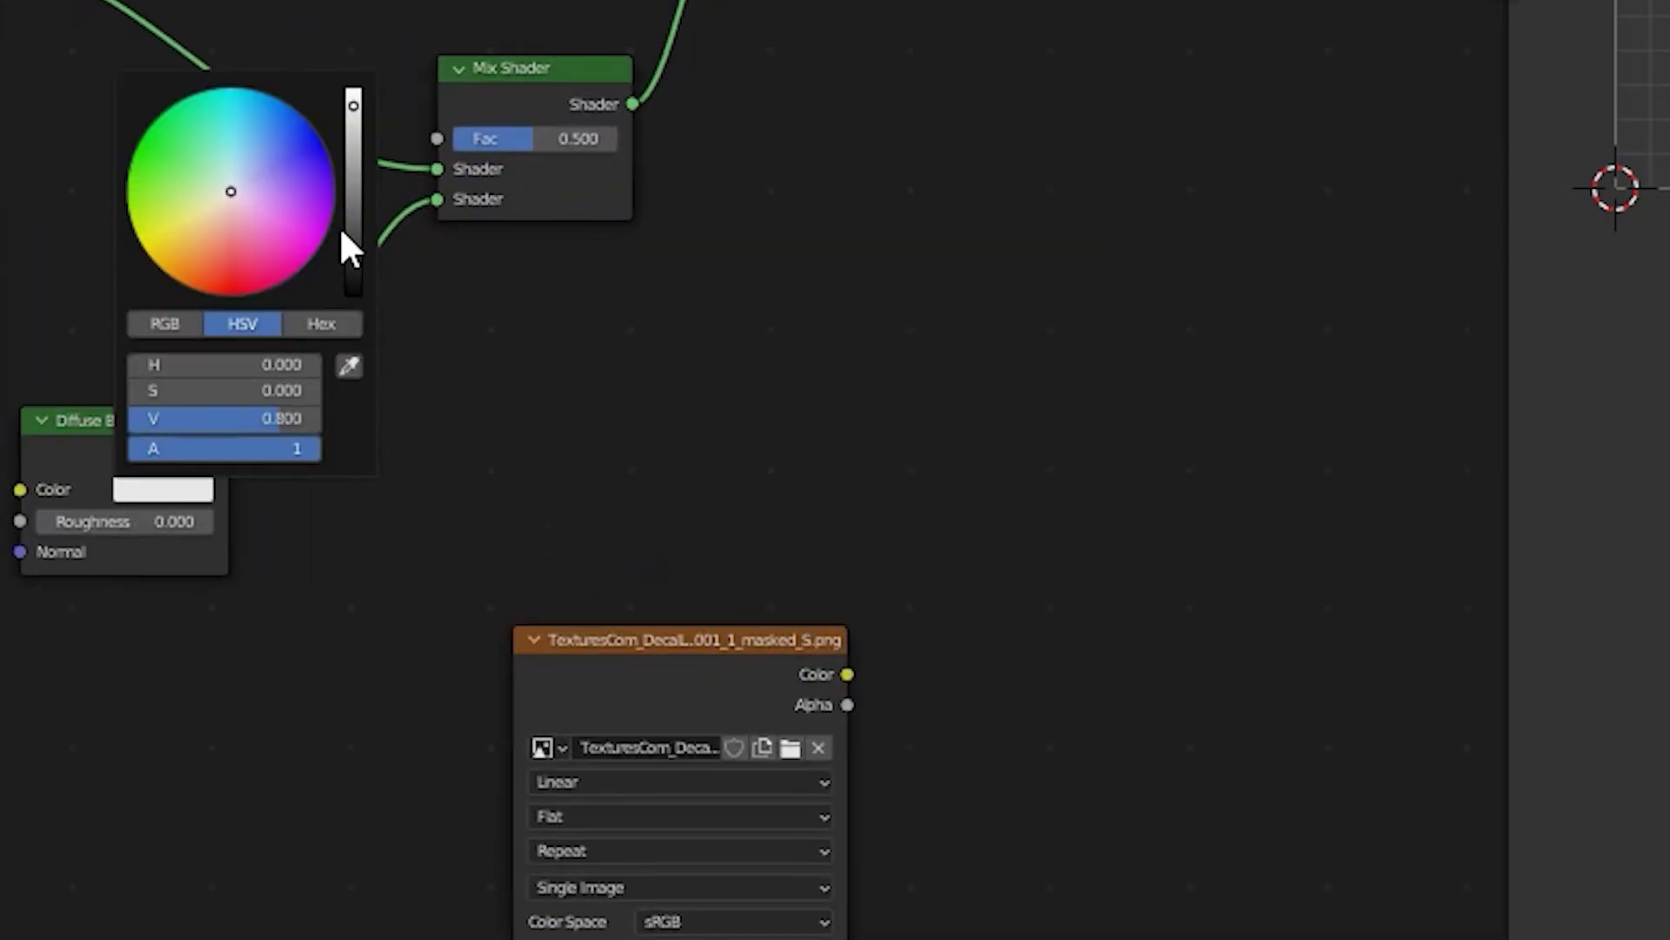
{"action": "mouse_move", "coordinate": [342, 233]}
{"action": "left_mouse_down"}
{"action": "mouse_move", "coordinate": [353, 287]}
{"action": "mouse_move", "coordinate": [354, 212]}
{"action": "mouse_move", "coordinate": [353, 233]}
{"action": "left_mouse_up"}
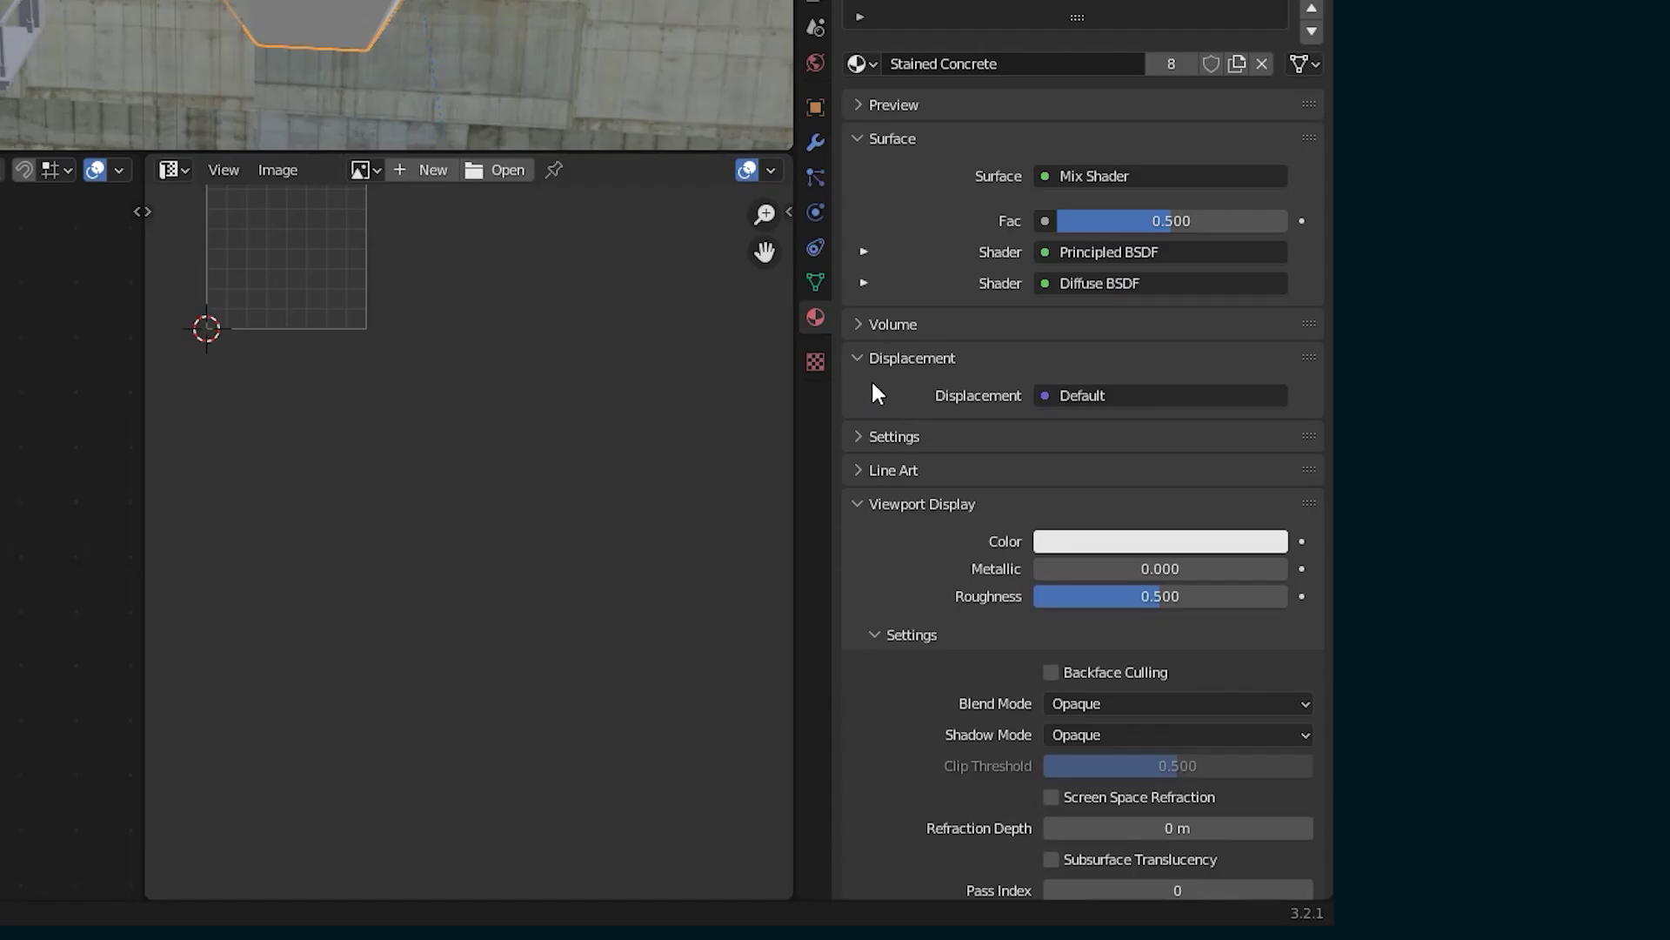
- Open the mesh data's UV maps and add a UV Map node for the TexturesCom_DecalLeakingMossy0001_1_masked_S.png texture
{"action": "left_click", "coordinate": [816, 281]}
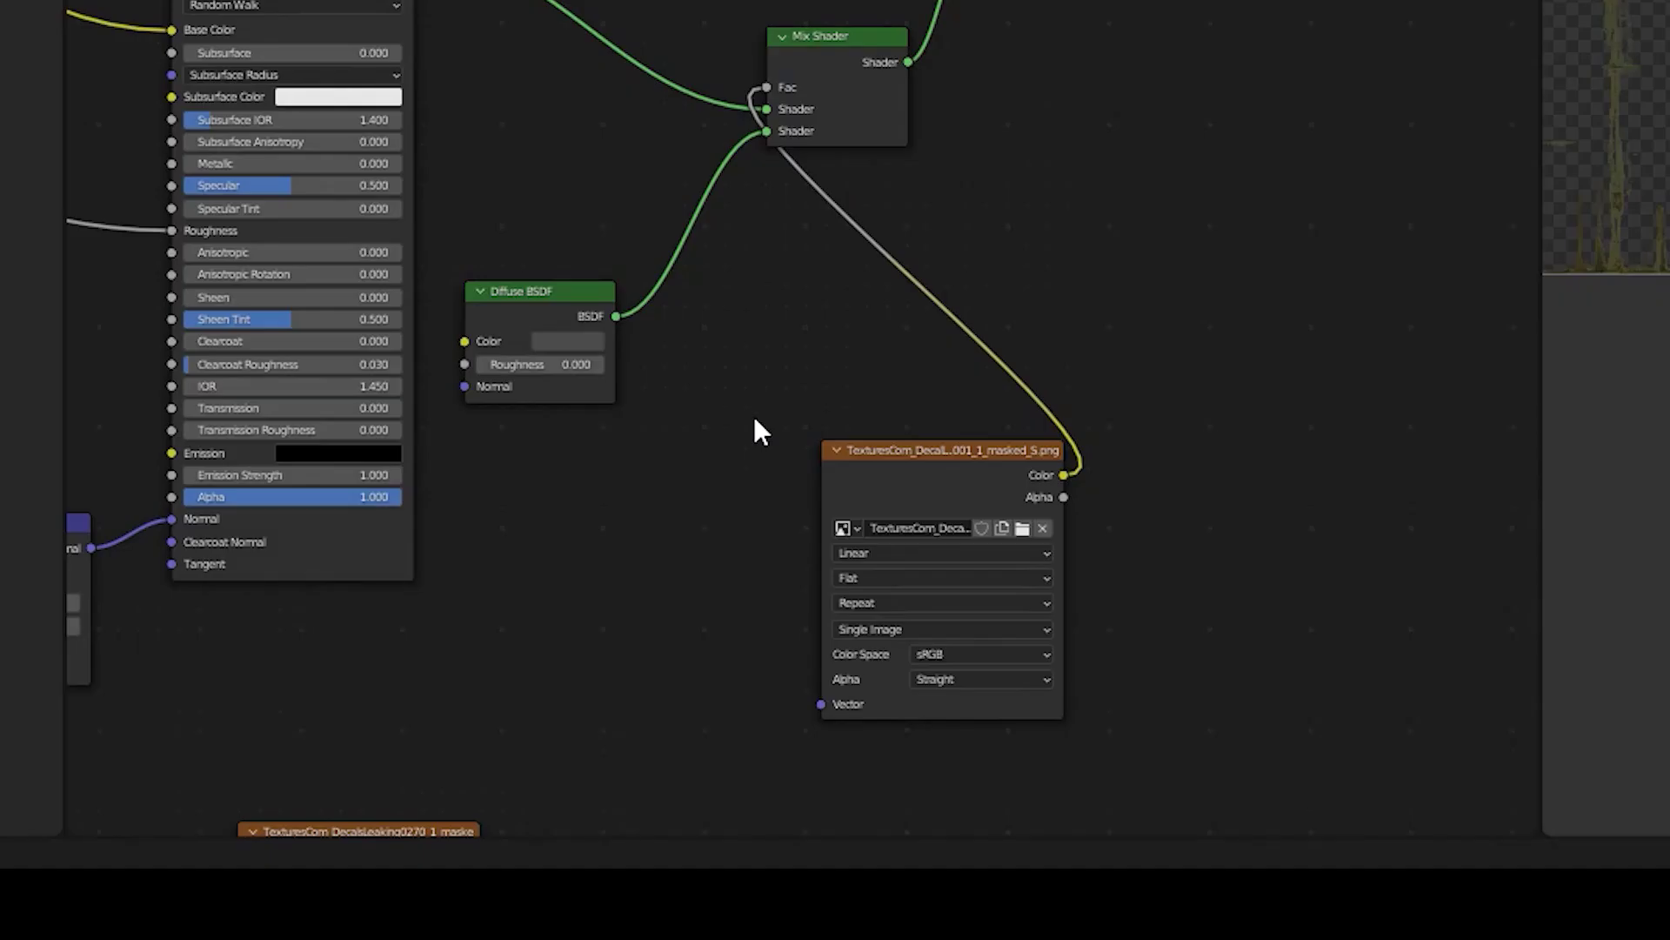
{"action": "key", "text": "shift+a"}
{"action": "type", "text": "u"}
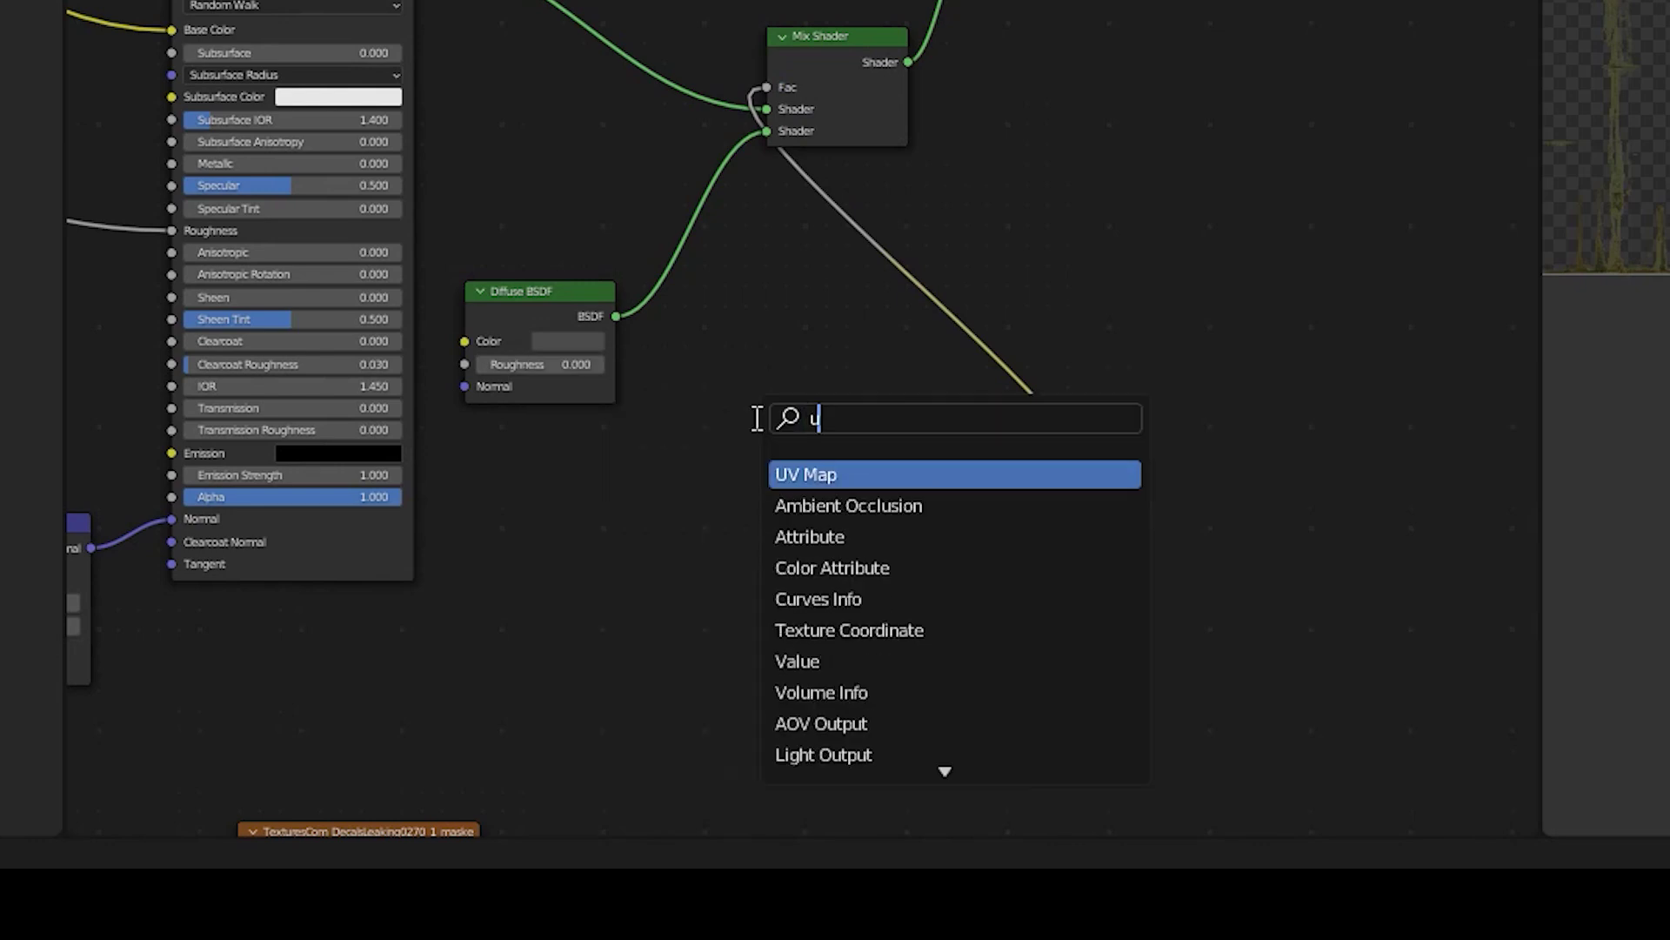
{"action": "type", "text": "v"}
{"action": "left_click", "coordinate": [808, 475]}
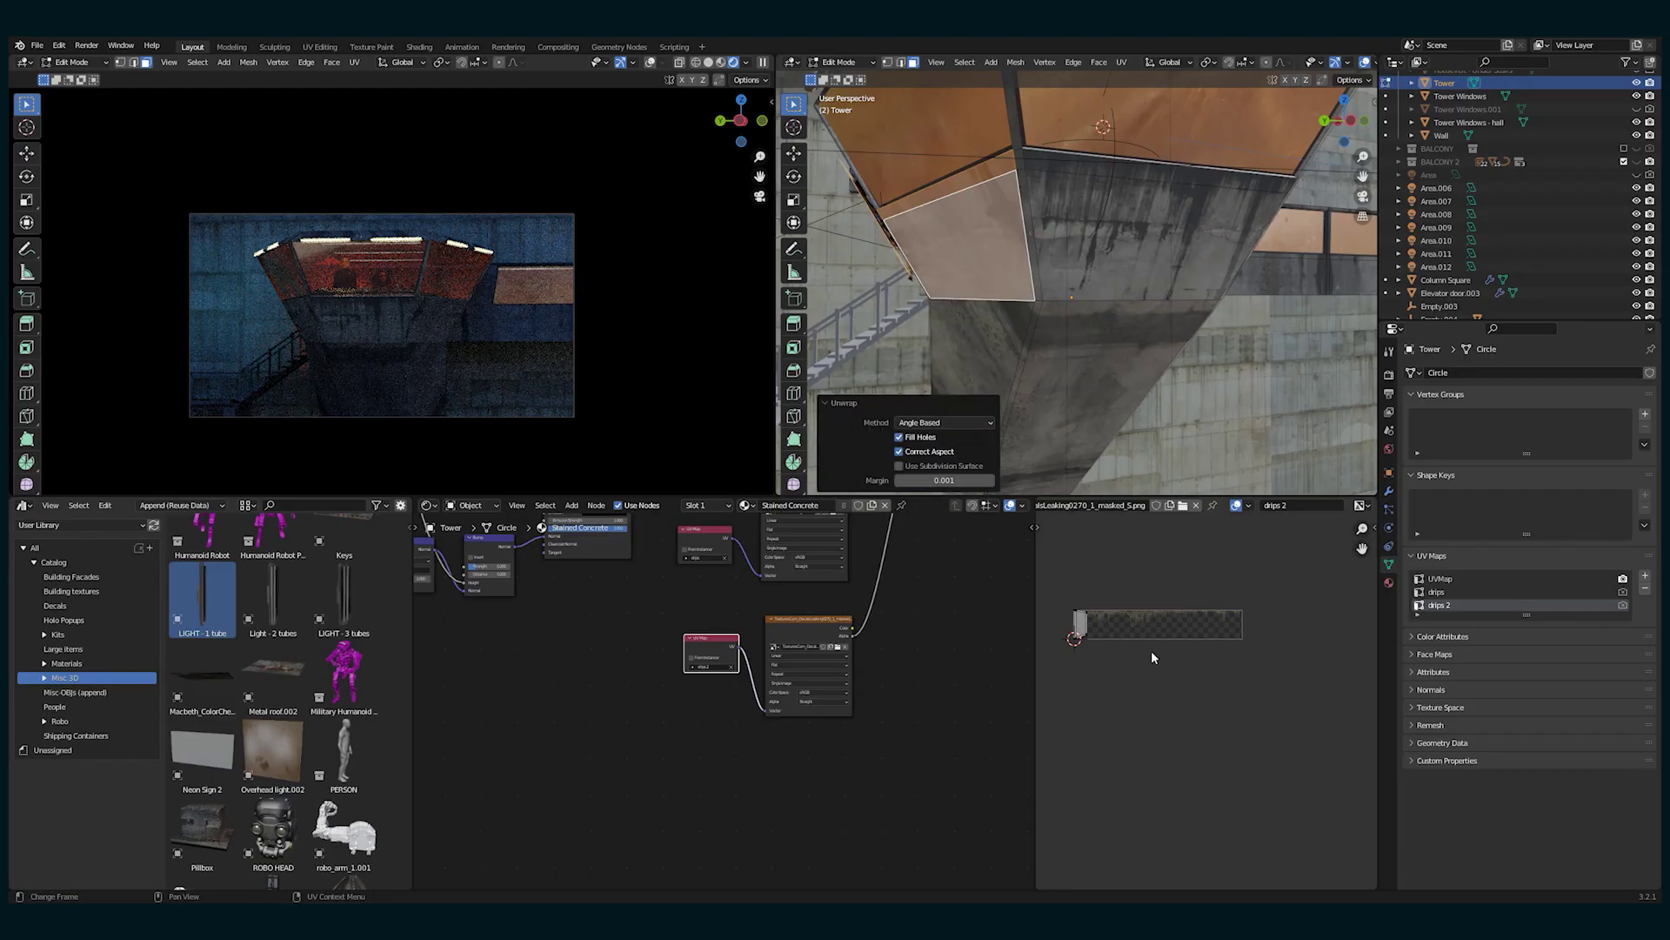
- Scale the selected tower face's drips 2 UV island over the leaking decal and rotate the neighbouring face's island by 90°
{"action": "key", "text": "s"}
{"action": "left_click", "coordinate": [1271, 686]}
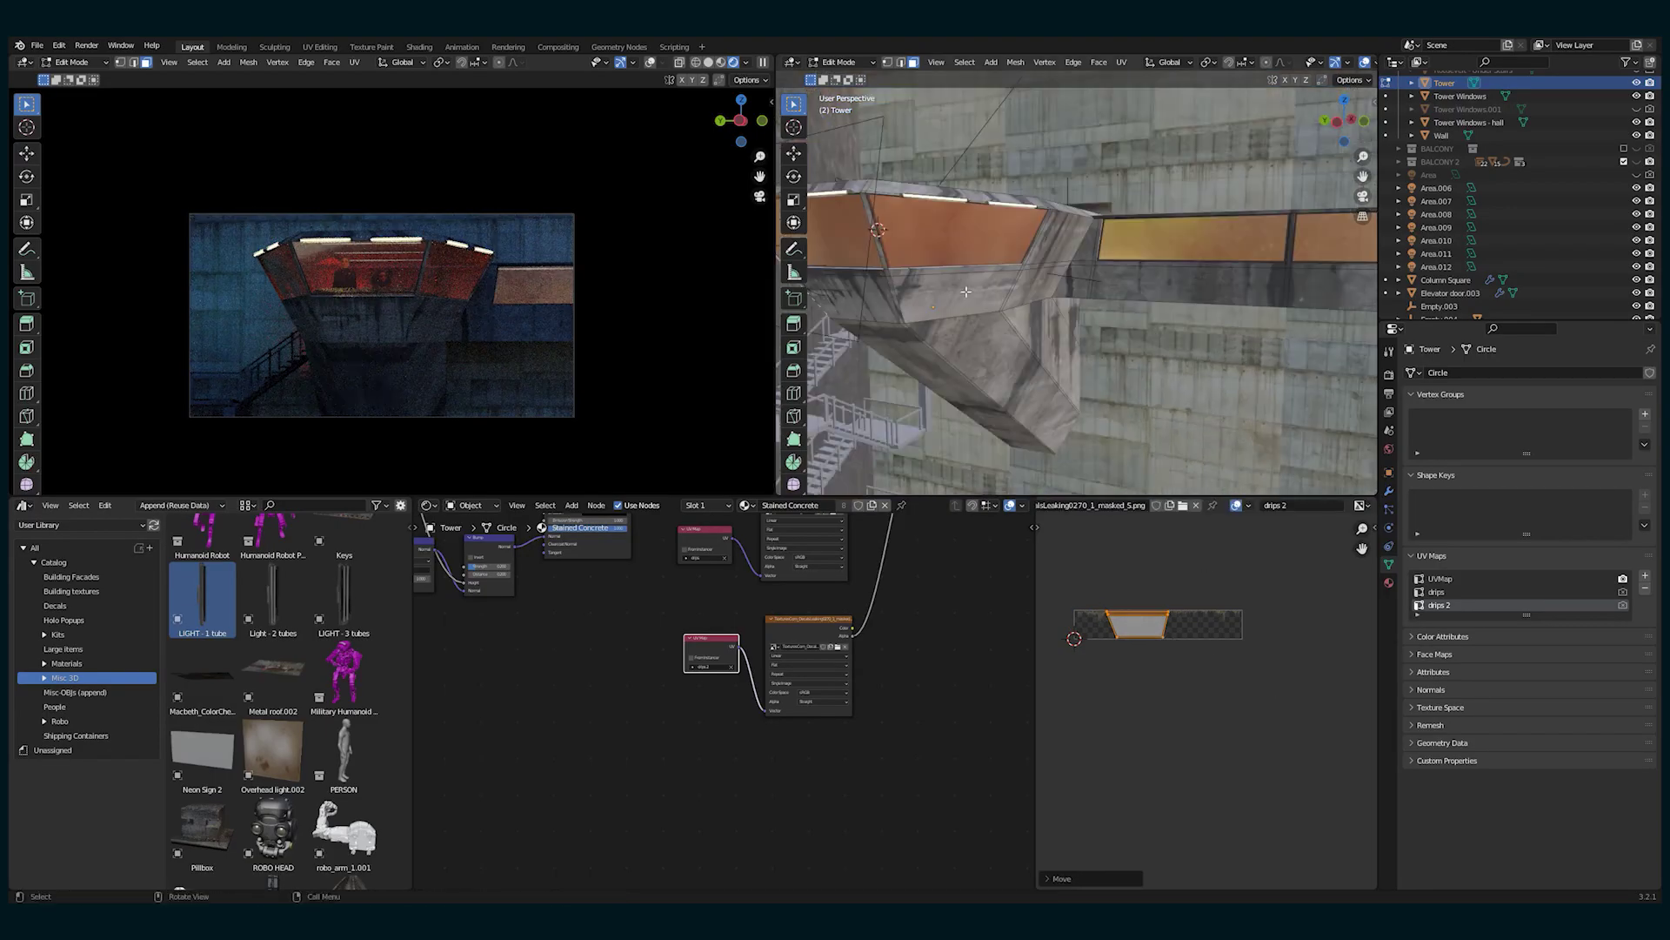
{"action": "type", "text": "r90"}
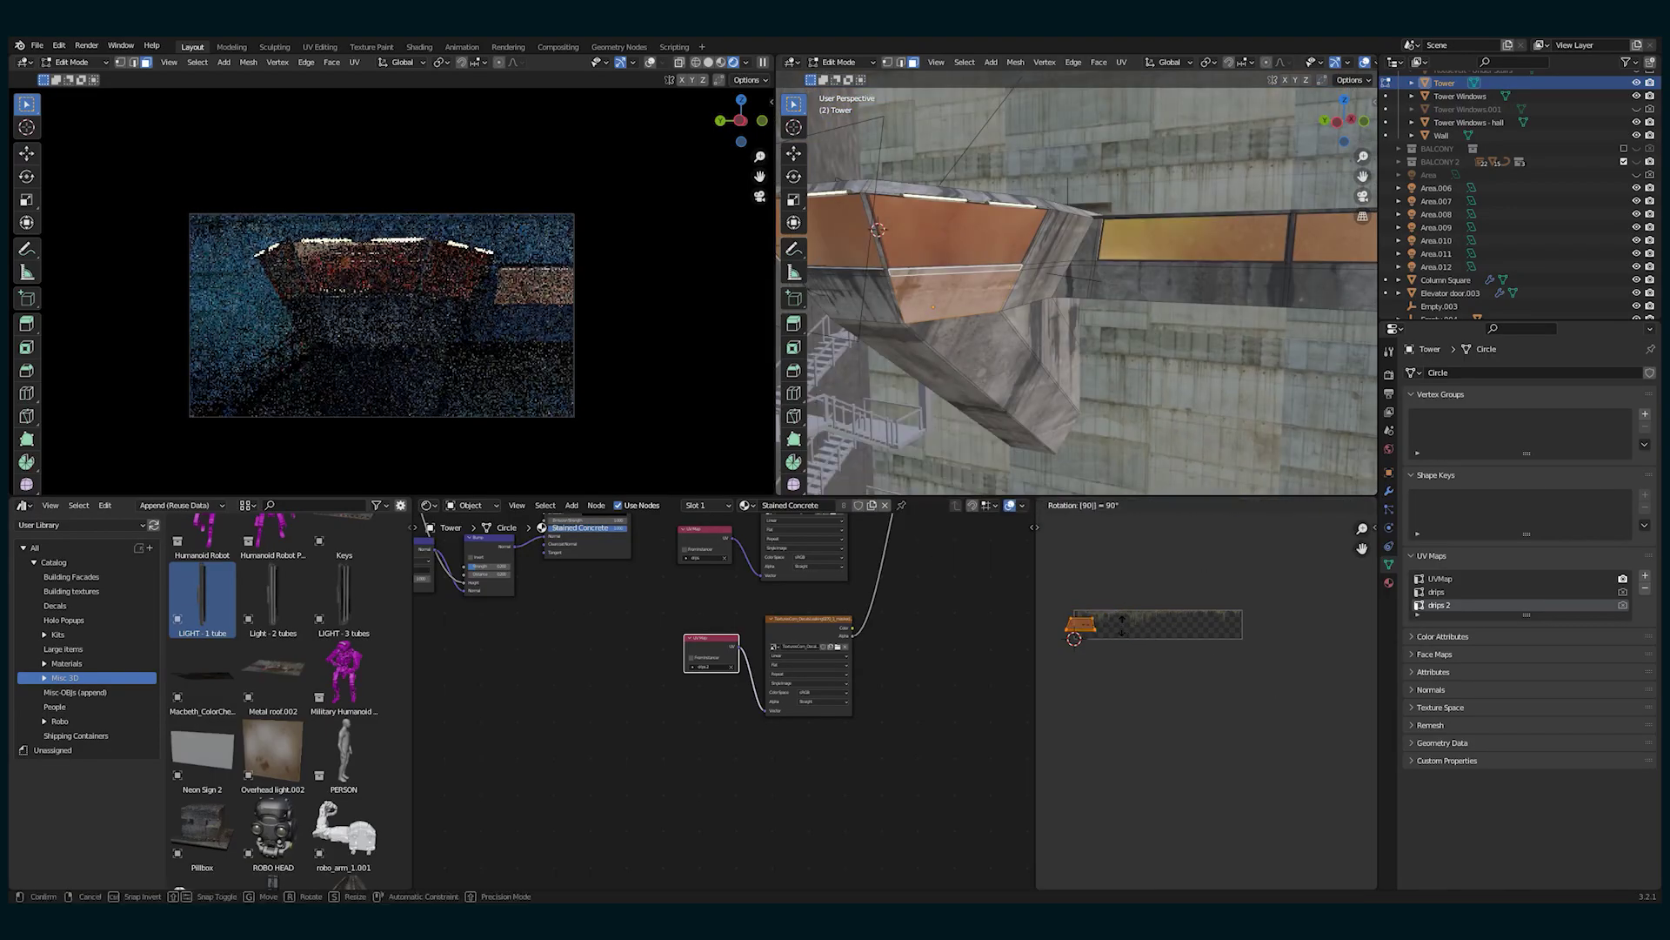
{"action": "left_click", "coordinate": [1194, 655]}
- Unwrap two faces of the tower's lower body in the drips 2 UV map and scale their islands over the decal
{"action": "middle_click_drag", "start_coordinate": [1079, 287], "coordinate": [1137, 283]}
{"action": "left_click", "coordinate": [983, 348]}
{"action": "left_click", "coordinate": [1079, 374], "text": "shift"}
{"action": "key", "text": "u"}
{"action": "key", "text": "Return"}
{"action": "key", "text": "u"}
{"action": "left_click", "coordinate": [1088, 424]}
{"action": "key", "text": "a"}
{"action": "key", "text": "s"}
{"action": "left_click", "coordinate": [1149, 700]}
- Move the sloped roof-edge face's island within the leaking decal in the drips UV map
{"action": "middle_click_drag", "start_coordinate": [1148, 391], "coordinate": [1214, 450]}
{"action": "left_click", "coordinate": [1157, 218]}
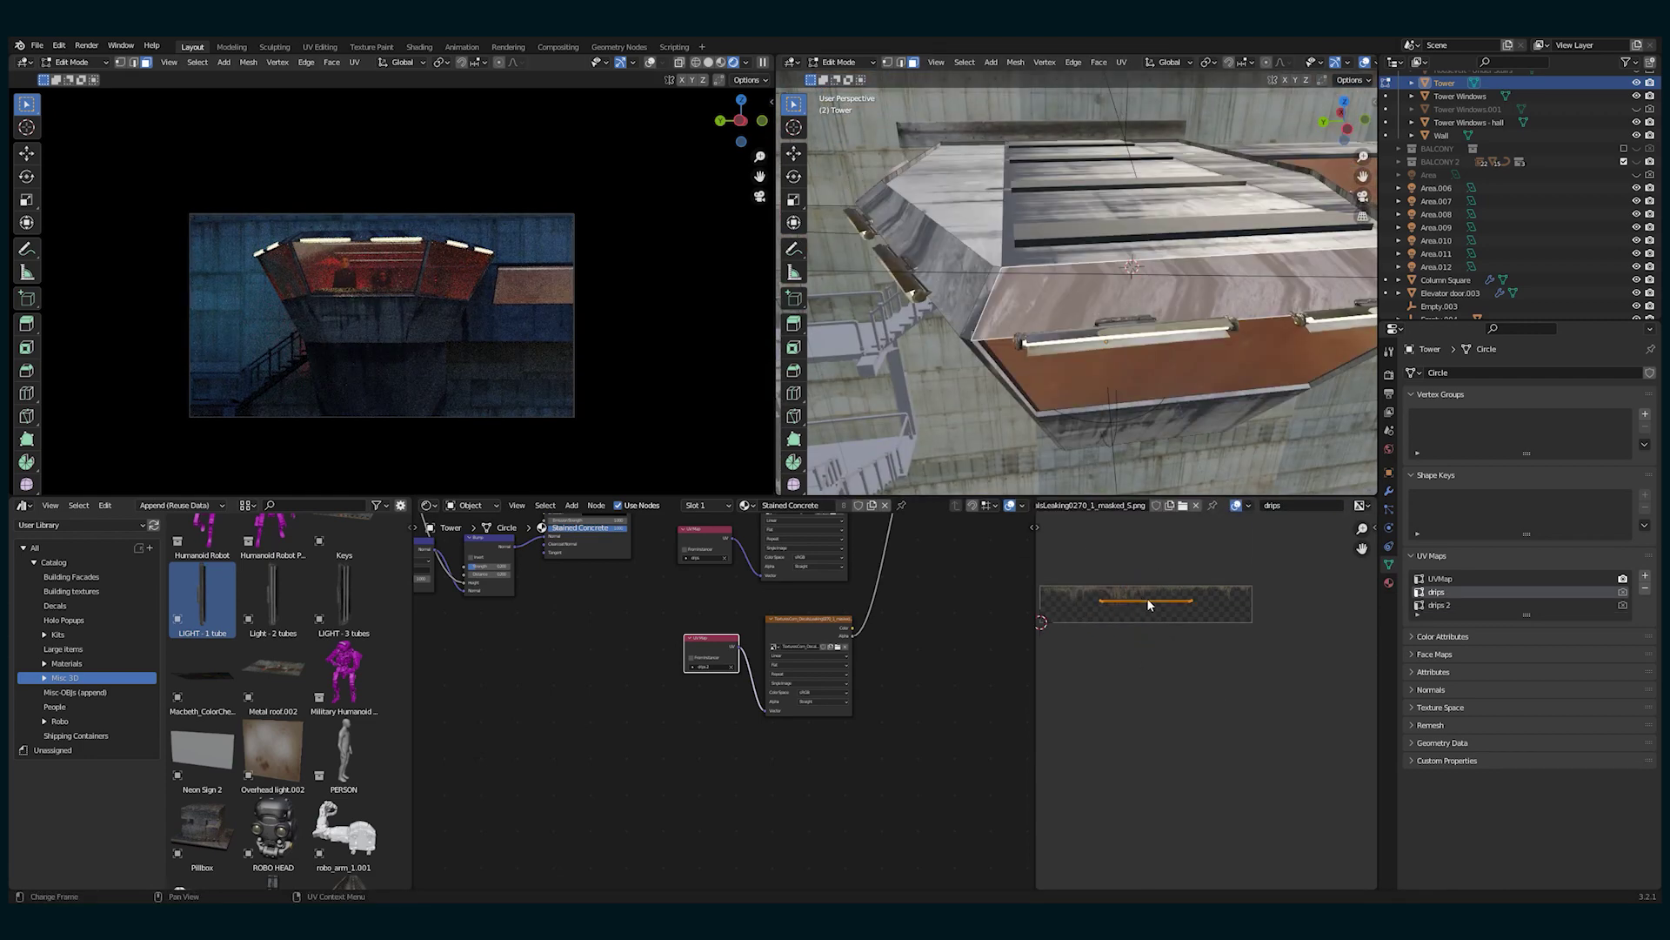
{"action": "key", "text": "g"}
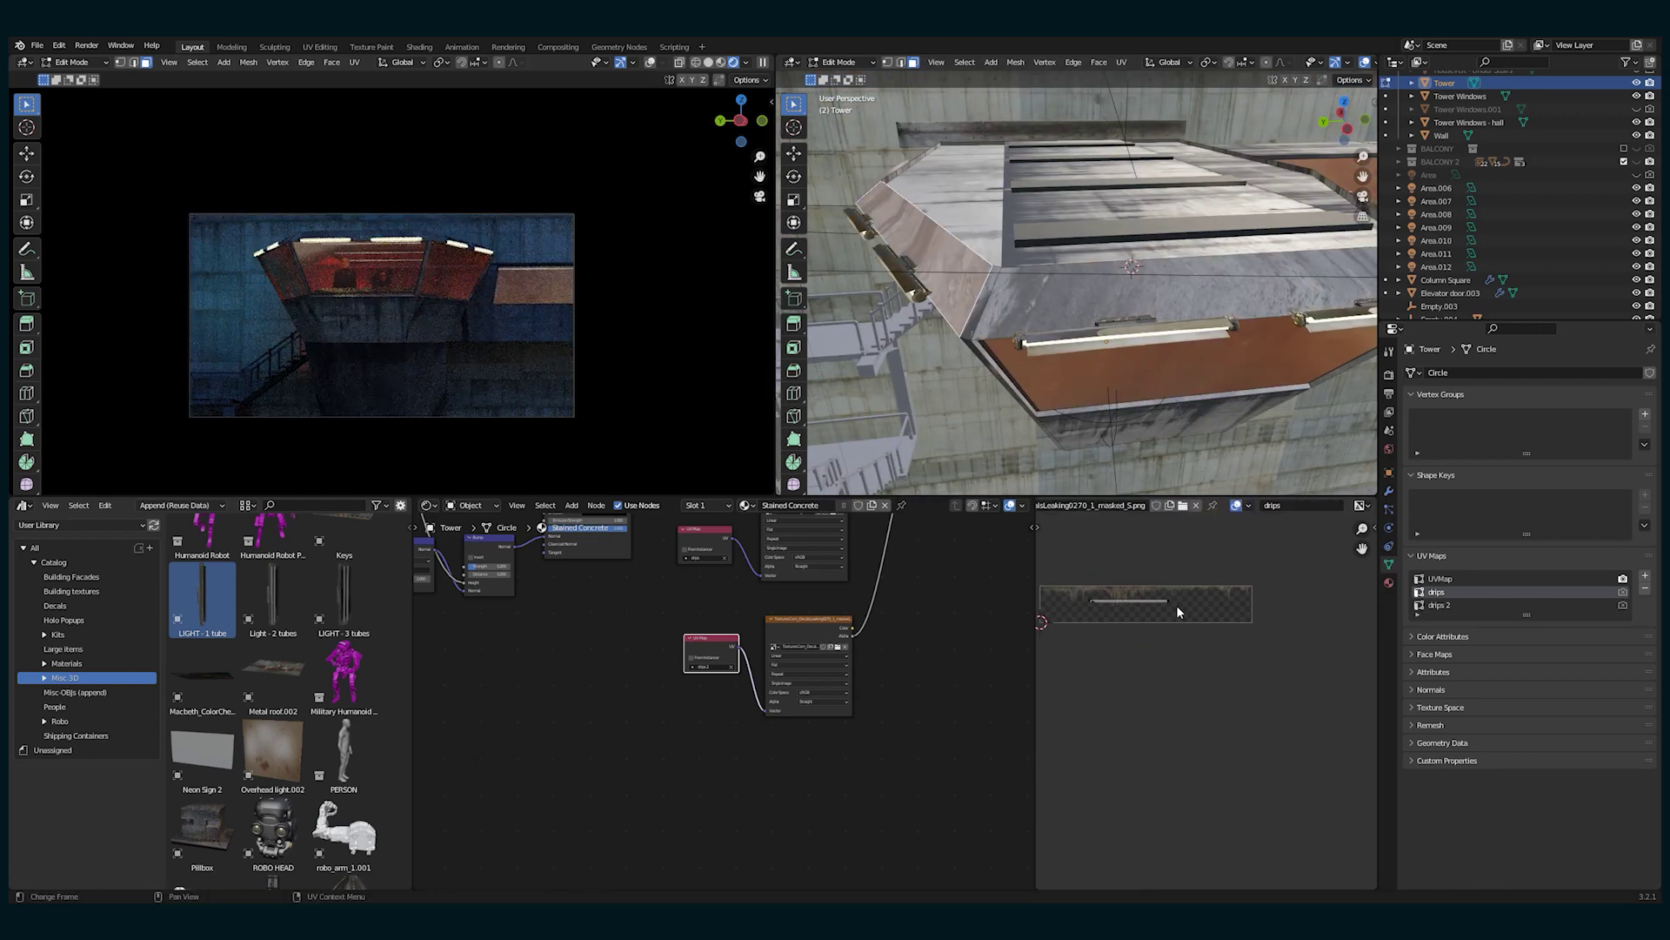
{"action": "left_click", "coordinate": [1178, 608]}
- Unwrap the sloped roof-edge face above the front window and move its UV island onto the leaking decal
{"action": "left_click", "coordinate": [1077, 248]}
{"action": "middle_click_drag", "start_coordinate": [1077, 247], "coordinate": [1032, 261], "text": "alt"}
{"action": "key", "text": "KP_Decimal"}
{"action": "key", "text": "u"}
{"action": "left_click", "coordinate": [1175, 319]}
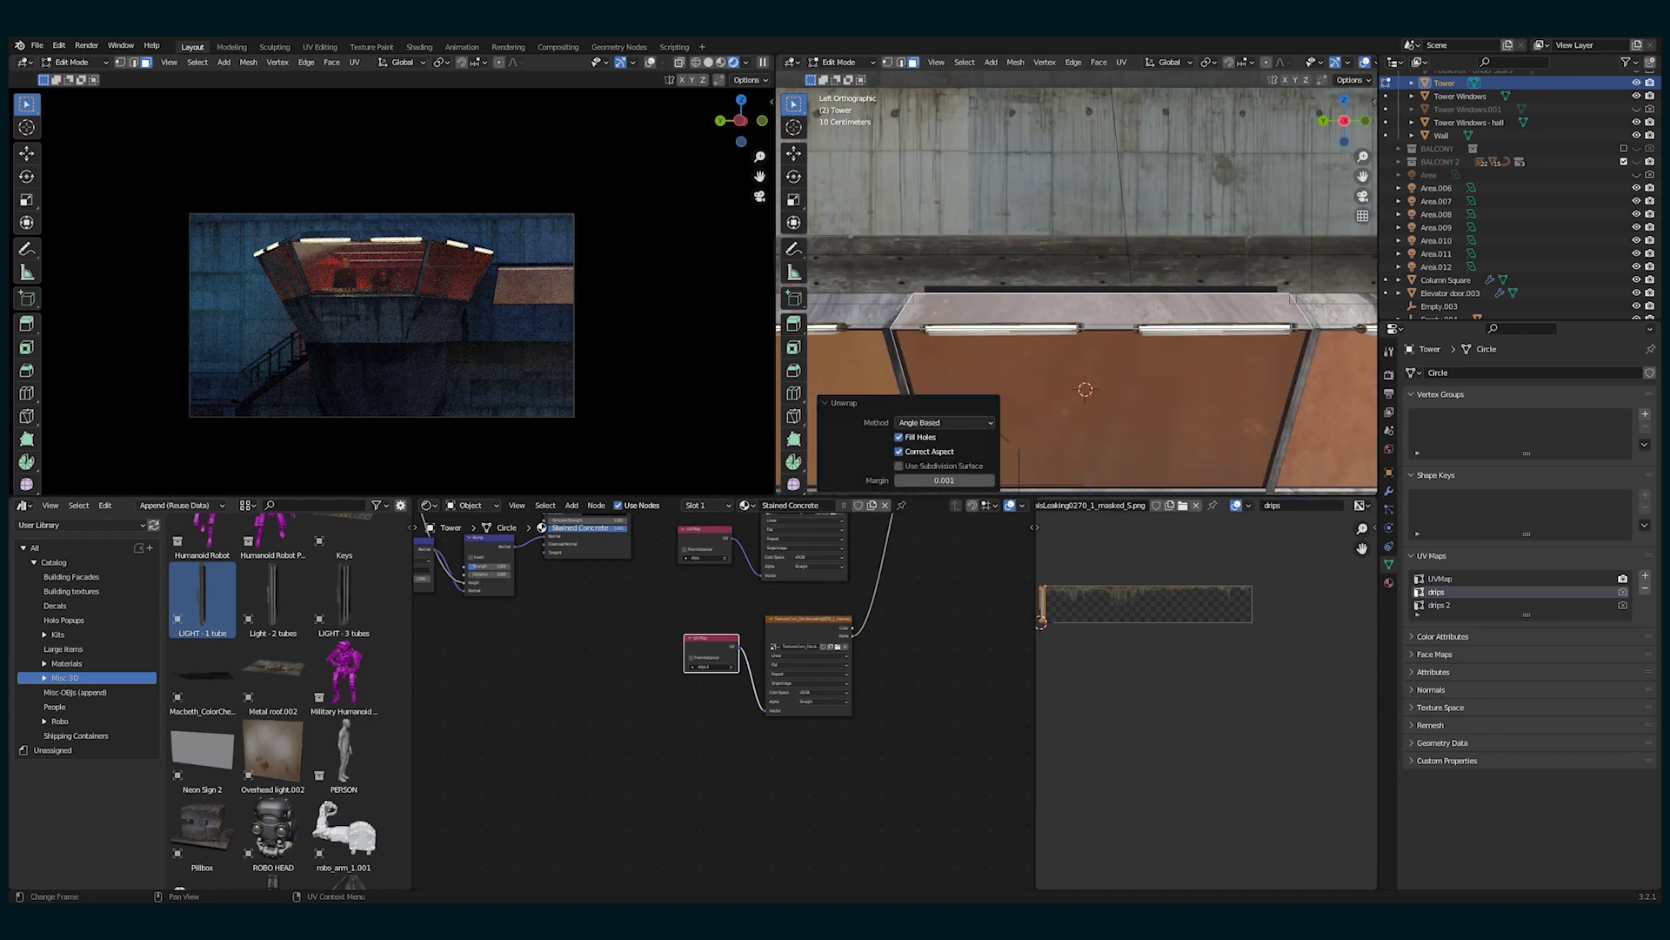
{"action": "key", "text": "g"}
{"action": "left_click", "coordinate": [1198, 594]}
- Scale and reposition the front roof-edge face's UV island along the upper part of the leaking decal
{"action": "key", "text": "s"}
{"action": "left_click", "coordinate": [1345, 628]}
{"action": "key", "text": "g"}
{"action": "left_click", "coordinate": [1369, 639]}
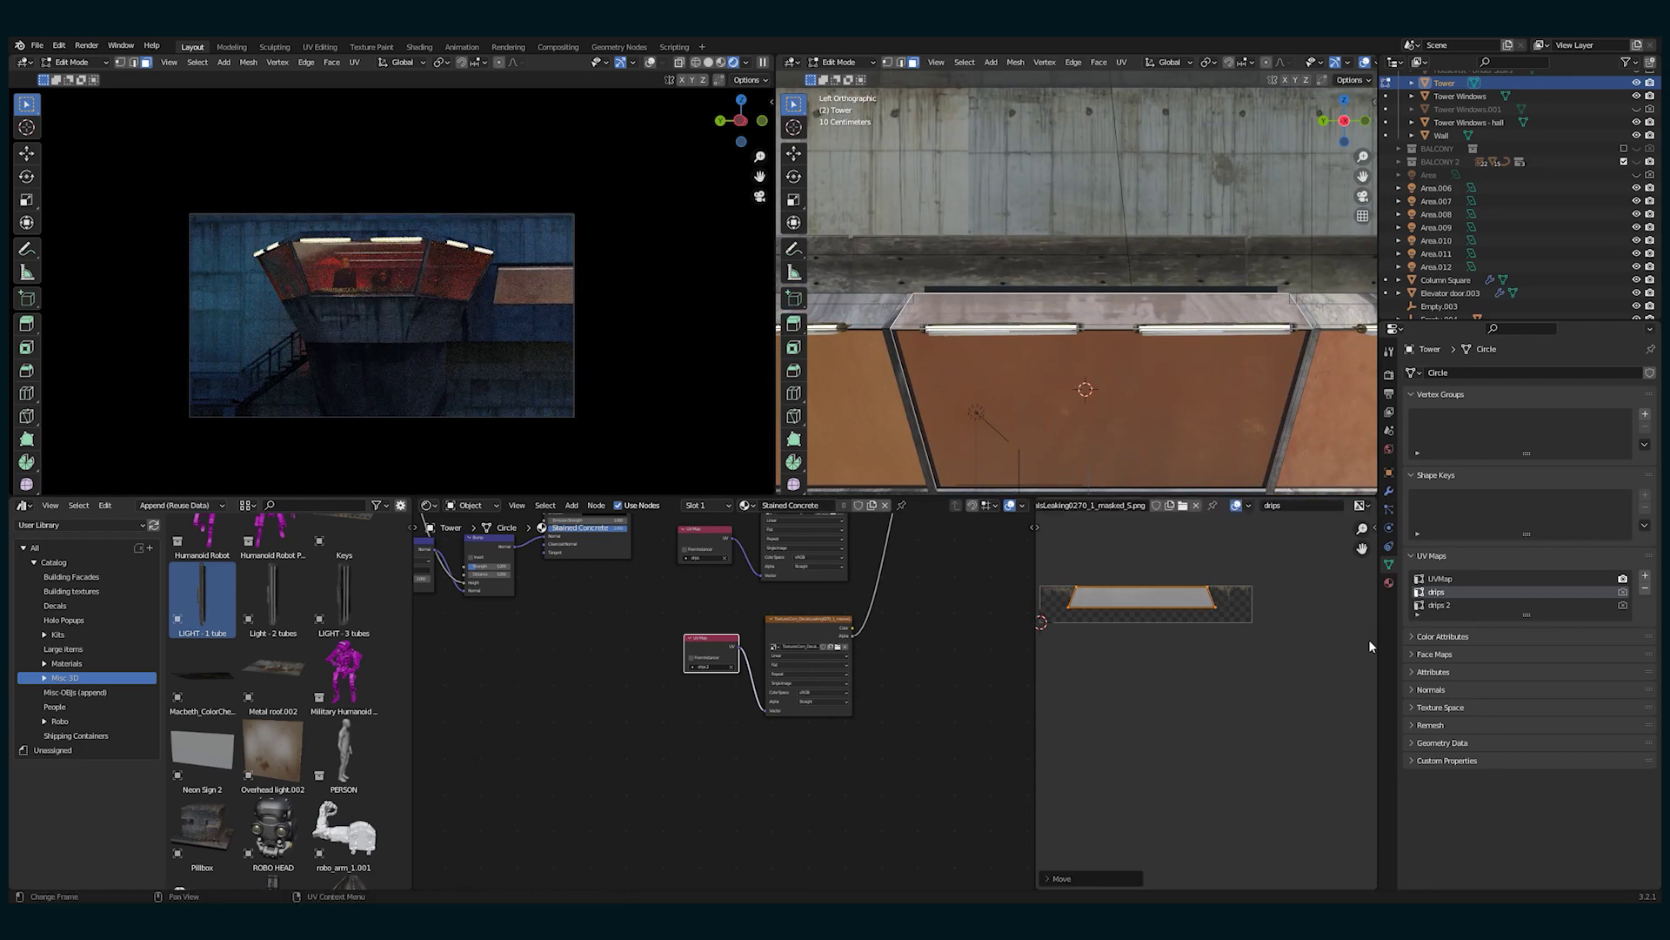
{"action": "key", "text": "s"}
{"action": "left_click", "coordinate": [1237, 654]}
{"action": "key", "text": "g"}
{"action": "left_click", "coordinate": [1242, 623]}
- Unwrap the adjacent sloped roof-edge face and rotate its UV island by 90°
{"action": "middle_click_drag", "start_coordinate": [1236, 366], "coordinate": [1027, 330]}
{"action": "left_click", "coordinate": [1139, 316]}
{"action": "key", "text": "u"}
{"action": "left_click", "coordinate": [1122, 338]}
{"action": "key", "text": "r"}
{"action": "key", "text": "9"}
{"action": "key", "text": "0"}
{"action": "key", "text": "Return"}
- Scale and move the rotated roof-edge island to span the width of the leaking decal image
{"action": "key", "text": "s"}
{"action": "left_click", "coordinate": [1350, 694]}
{"action": "key", "text": "g"}
{"action": "left_click", "coordinate": [1127, 687]}
{"action": "key", "text": "s"}
{"action": "left_click", "coordinate": [1302, 710]}
- Unwrap another tower face in the drips UV map and move its island to the decal's upper edge
{"action": "scroll", "coordinate": [898, 300], "scroll_direction": "down", "scroll_amount": 6}
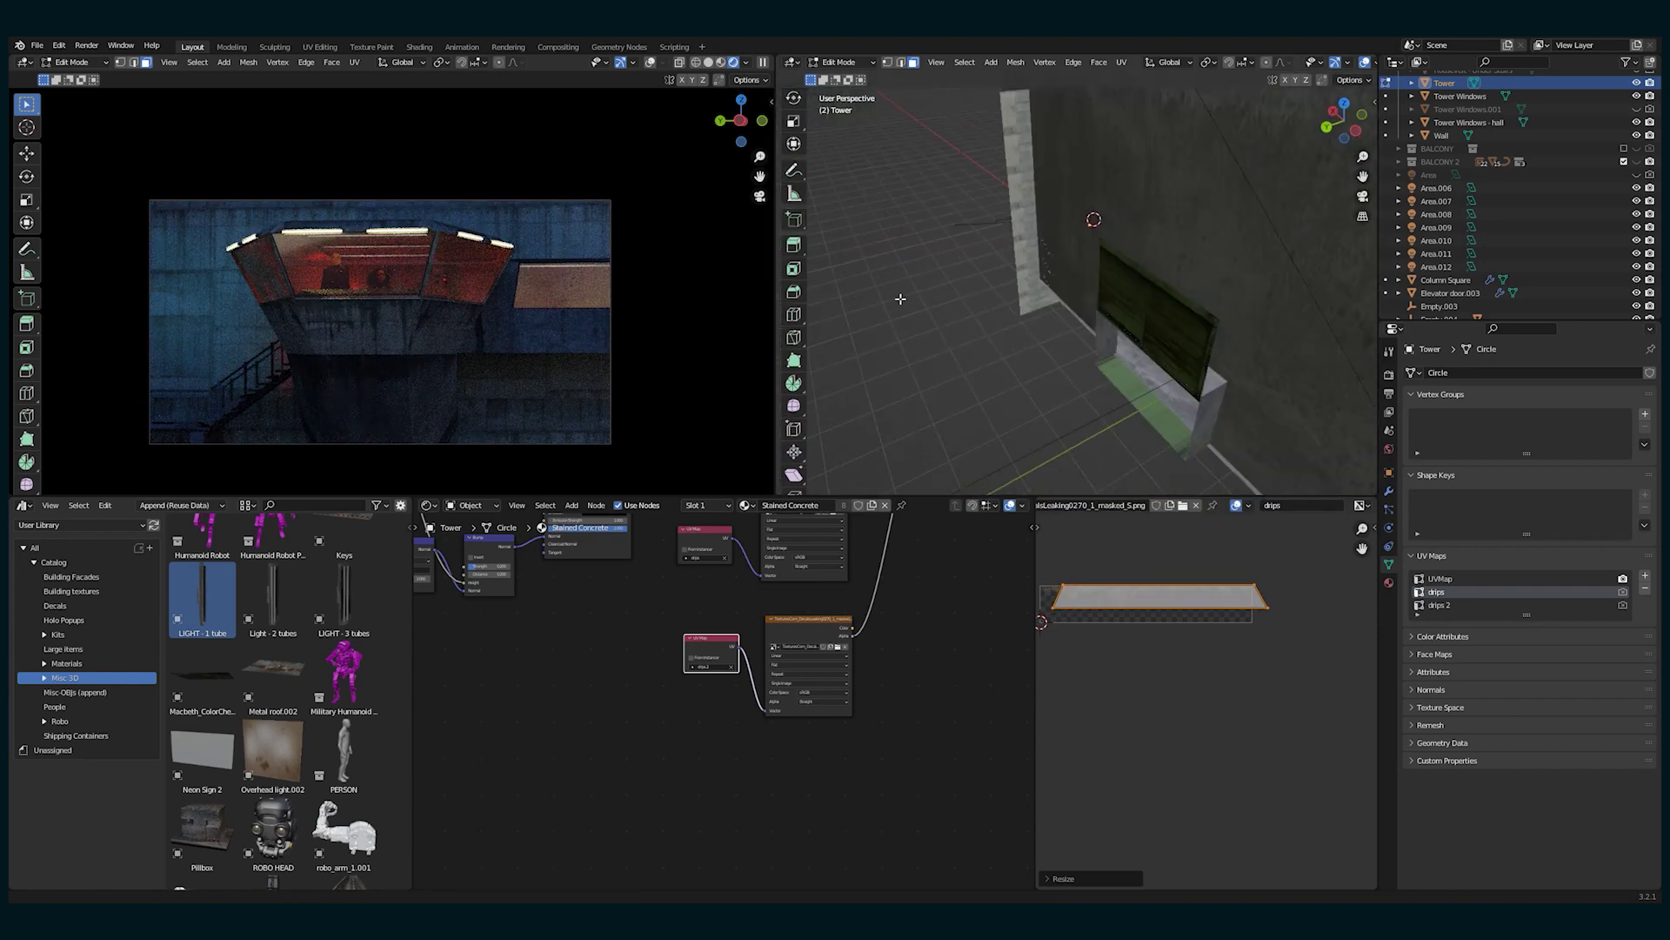
{"action": "middle_click_drag", "start_coordinate": [899, 300], "coordinate": [1131, 244]}
{"action": "left_click", "coordinate": [1204, 354]}
{"action": "key", "text": "u"}
{"action": "left_click", "coordinate": [1204, 354]}
{"action": "key", "text": "g"}
{"action": "left_click", "coordinate": [1219, 716]}
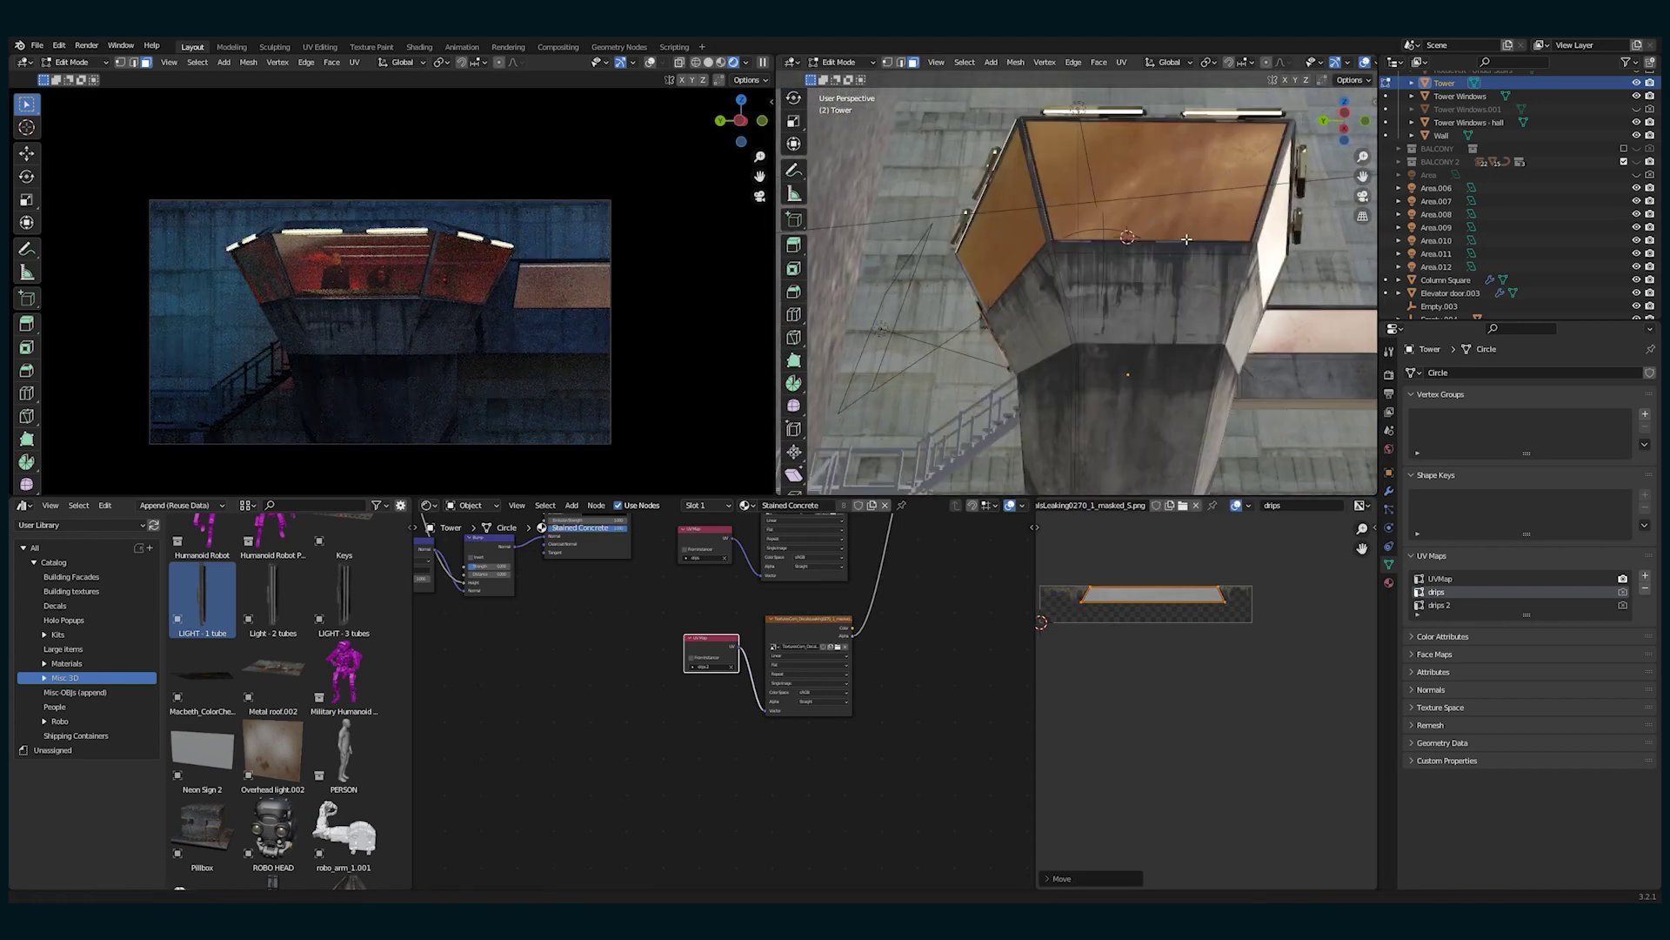
- Select the lower column faces, switch to the UVMap layer, and scale their islands for the base concrete texture
{"action": "left_click_drag", "start_coordinate": [1042, 361], "coordinate": [1085, 382], "text": "shift"}
{"action": "middle_click_drag", "start_coordinate": [1085, 381], "coordinate": [1123, 365]}
{"action": "left_click", "coordinate": [1230, 354], "text": "shift"}
{"action": "left_click", "coordinate": [1279, 504]}
{"action": "left_click", "coordinate": [1288, 524]}
{"action": "middle_click_drag", "start_coordinate": [453, 522], "coordinate": [571, 626]}
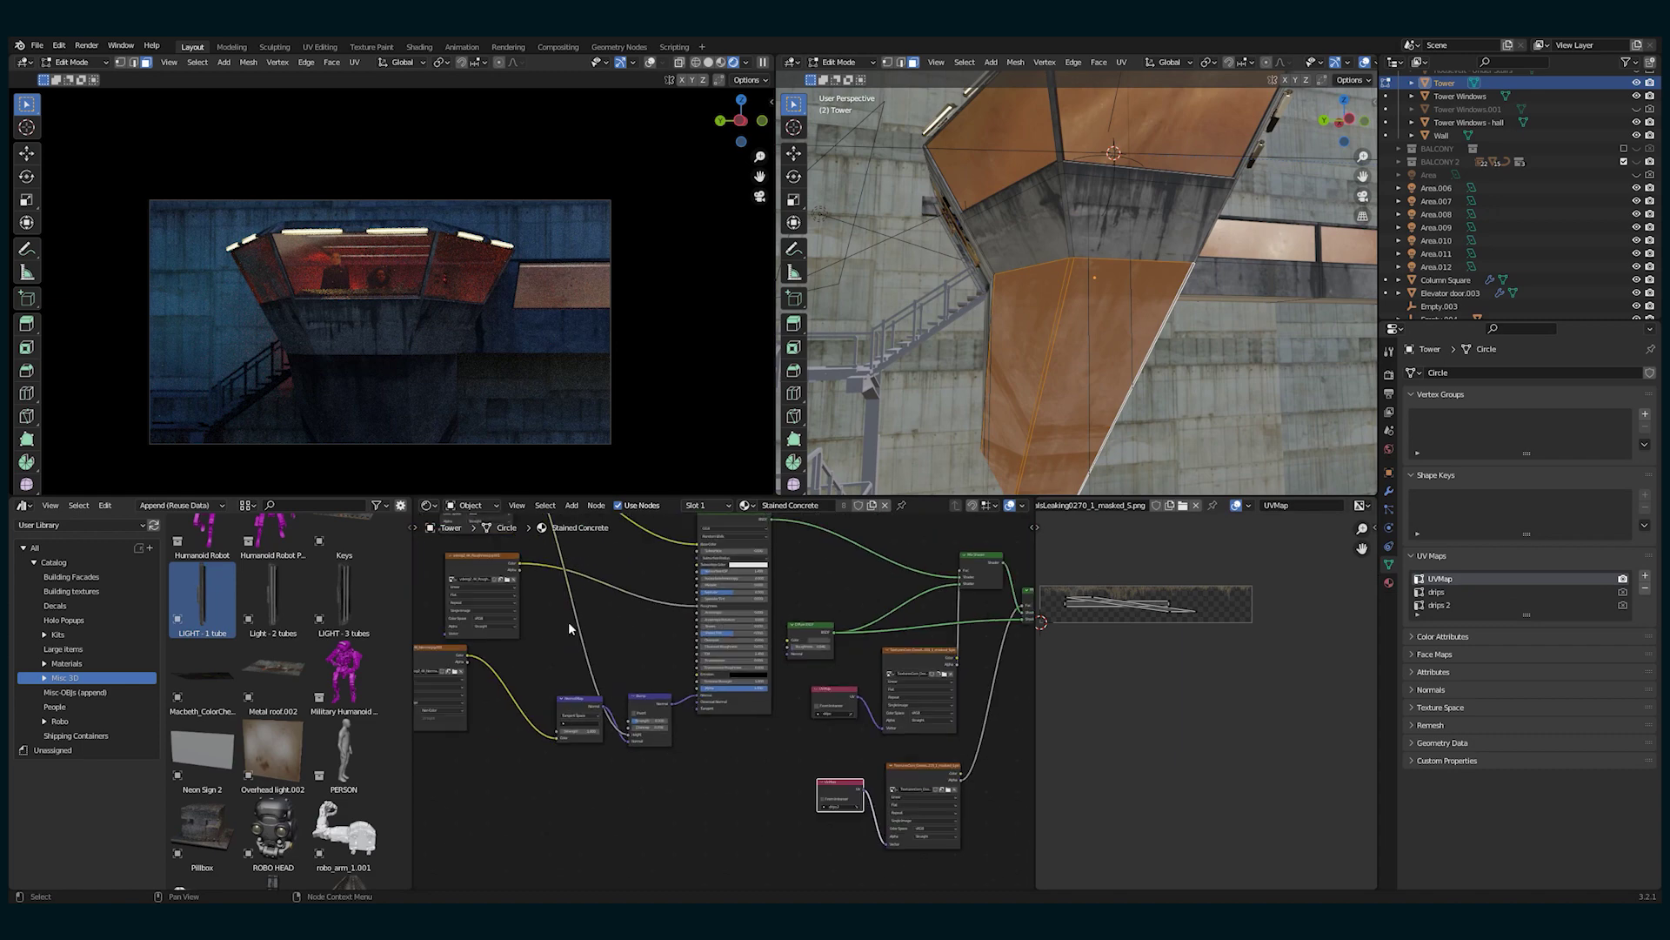
{"action": "left_click", "coordinate": [516, 626]}
{"action": "key", "text": "a"}
{"action": "key", "text": "s"}
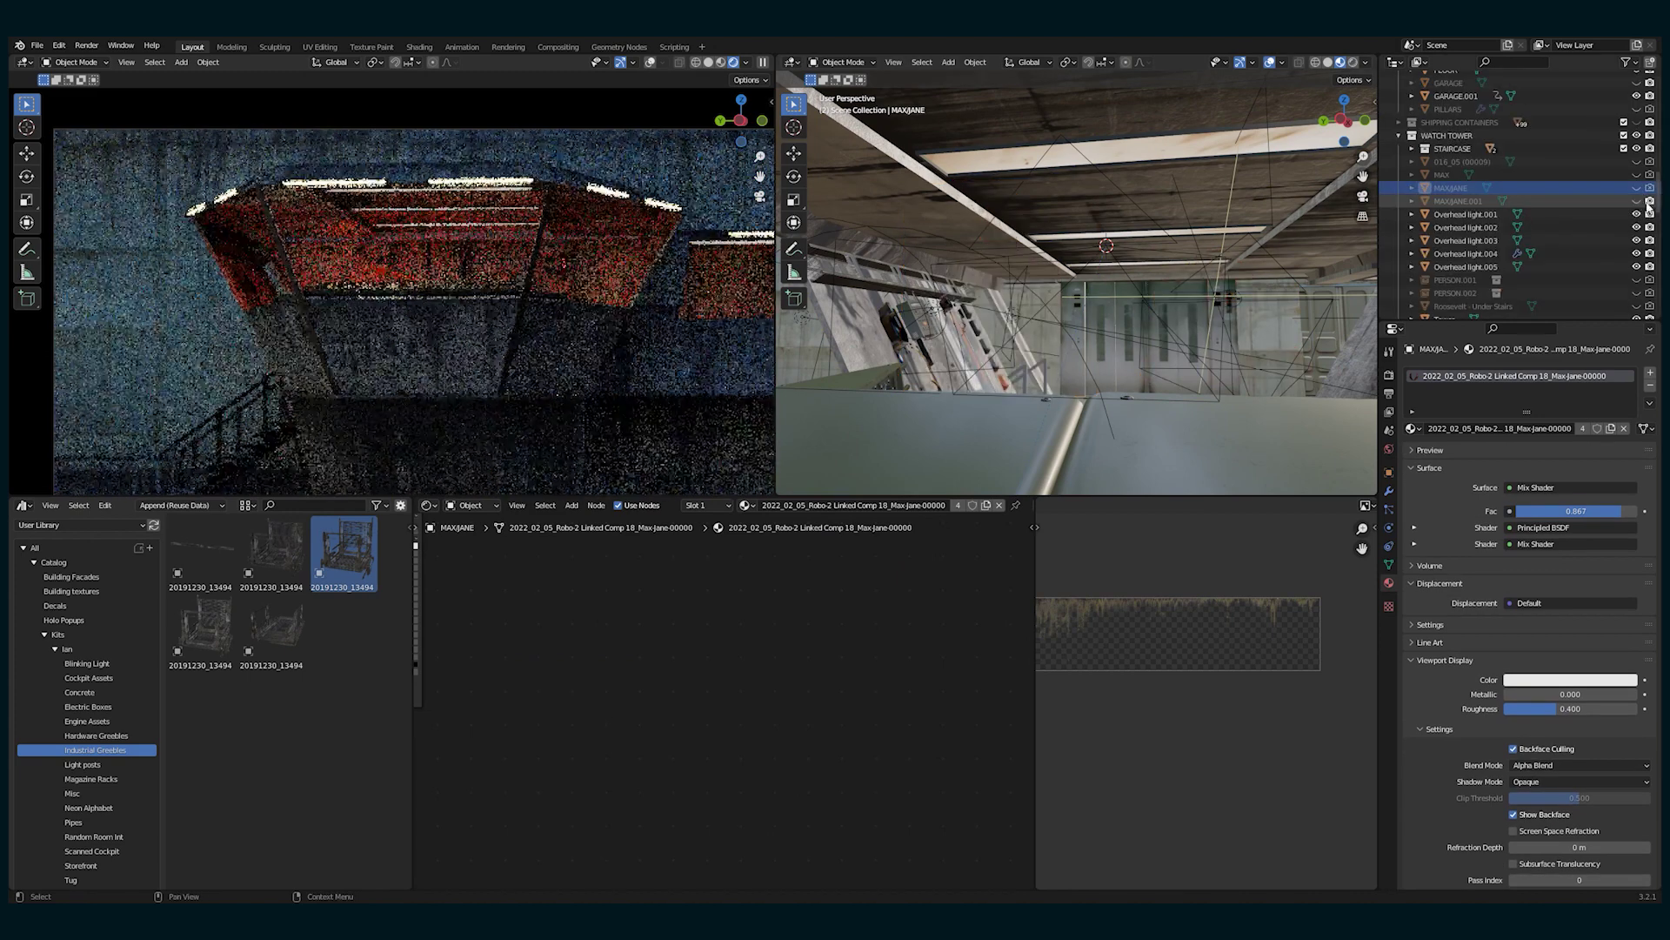
- Unhide the Tower Windows object, duplicate it in place, and hide the original
{"action": "scroll", "coordinate": [1247, 322], "scroll_direction": "down", "scroll_amount": 6}
{"action": "scroll", "coordinate": [1247, 323], "scroll_direction": "up", "scroll_amount": 6}
{"action": "middle_click_drag", "start_coordinate": [1288, 306], "coordinate": [1366, 285]}
{"action": "scroll", "coordinate": [1454, 291], "scroll_direction": "down", "scroll_amount": 3}
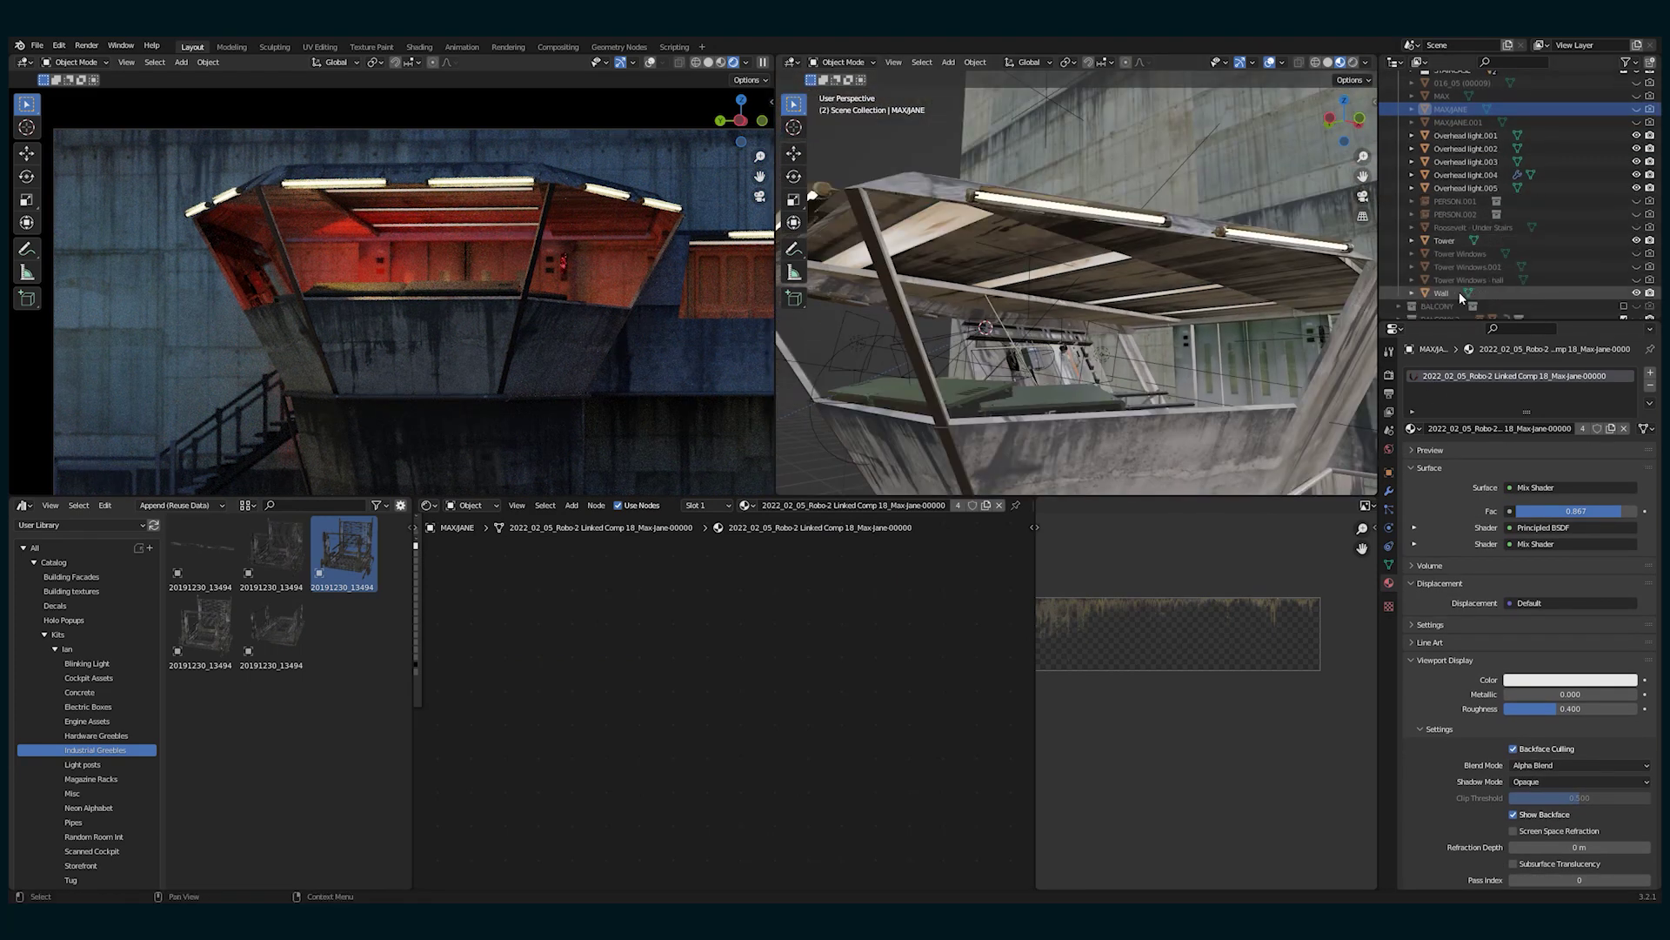
{"action": "left_click", "coordinate": [1636, 253]}
{"action": "left_click", "coordinate": [1131, 339]}
{"action": "key", "text": "shift+d"}
{"action": "right_click", "coordinate": [1131, 337]}
{"action": "left_click", "coordinate": [1637, 253]}
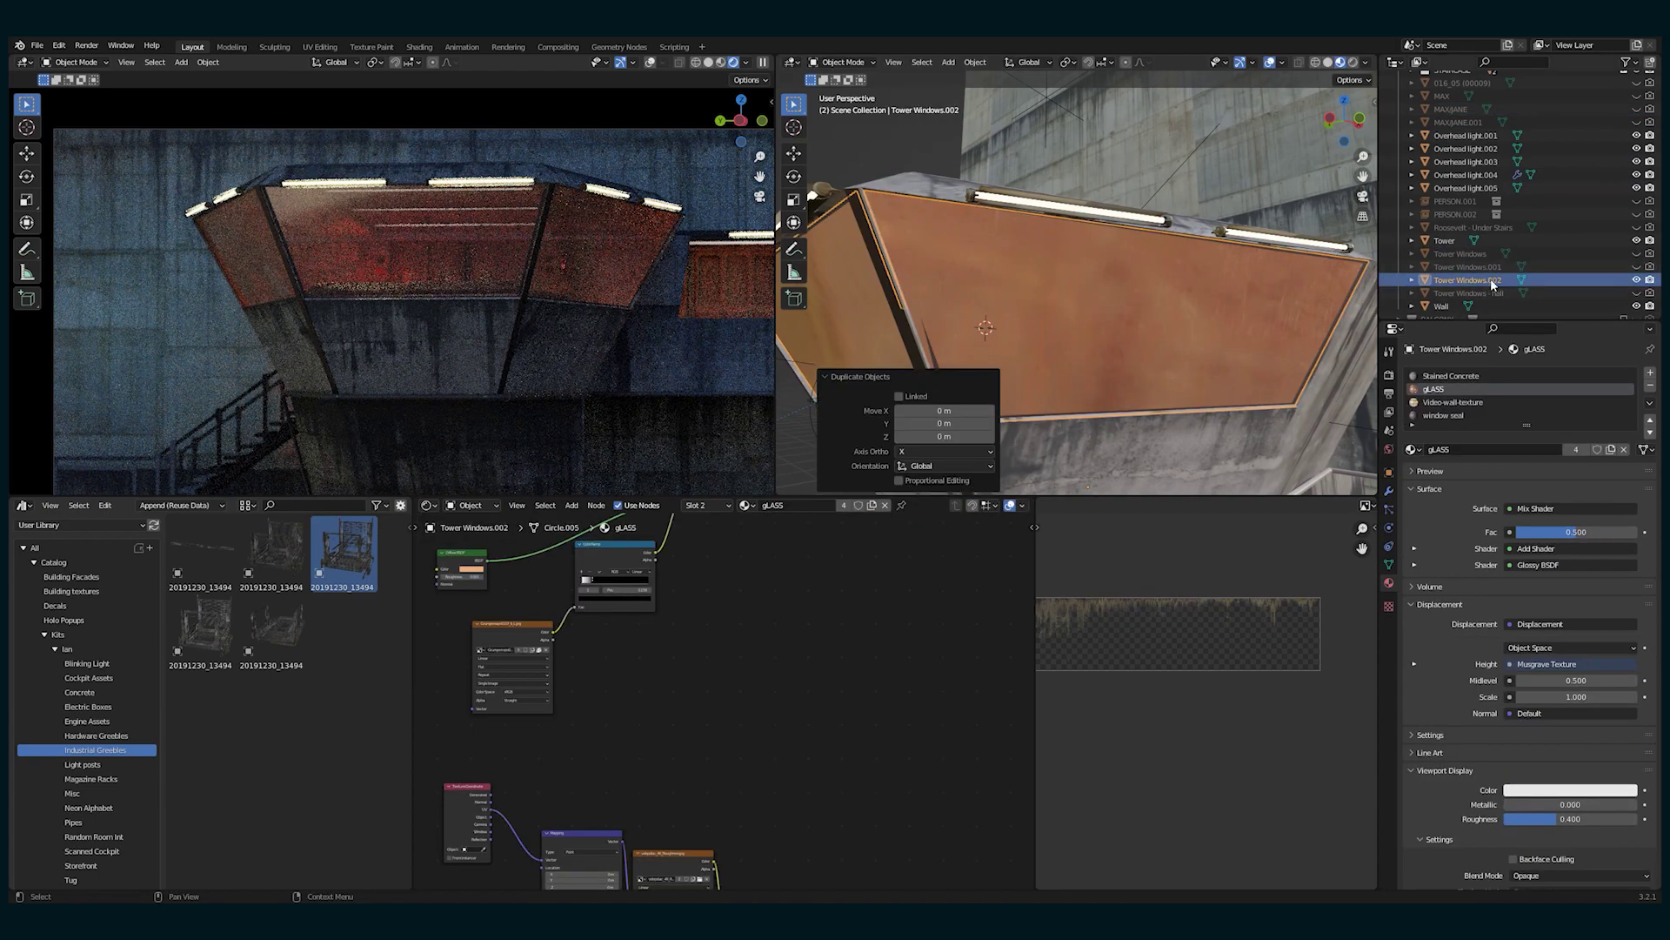
- Delete the glass pane faces from the Tower Windows.002 copy
{"action": "key", "text": "Tab"}
{"action": "left_click", "coordinate": [1042, 322]}
{"action": "key", "text": "x"}
{"action": "left_click", "coordinate": [1041, 323]}
{"action": "middle_click_drag", "start_coordinate": [1042, 322], "coordinate": [1078, 295]}
{"action": "left_click", "coordinate": [1078, 294]}
{"action": "key", "text": "x"}
{"action": "left_click", "coordinate": [1078, 294]}
{"action": "scroll", "coordinate": [1096, 322], "scroll_direction": "down", "scroll_amount": 4}
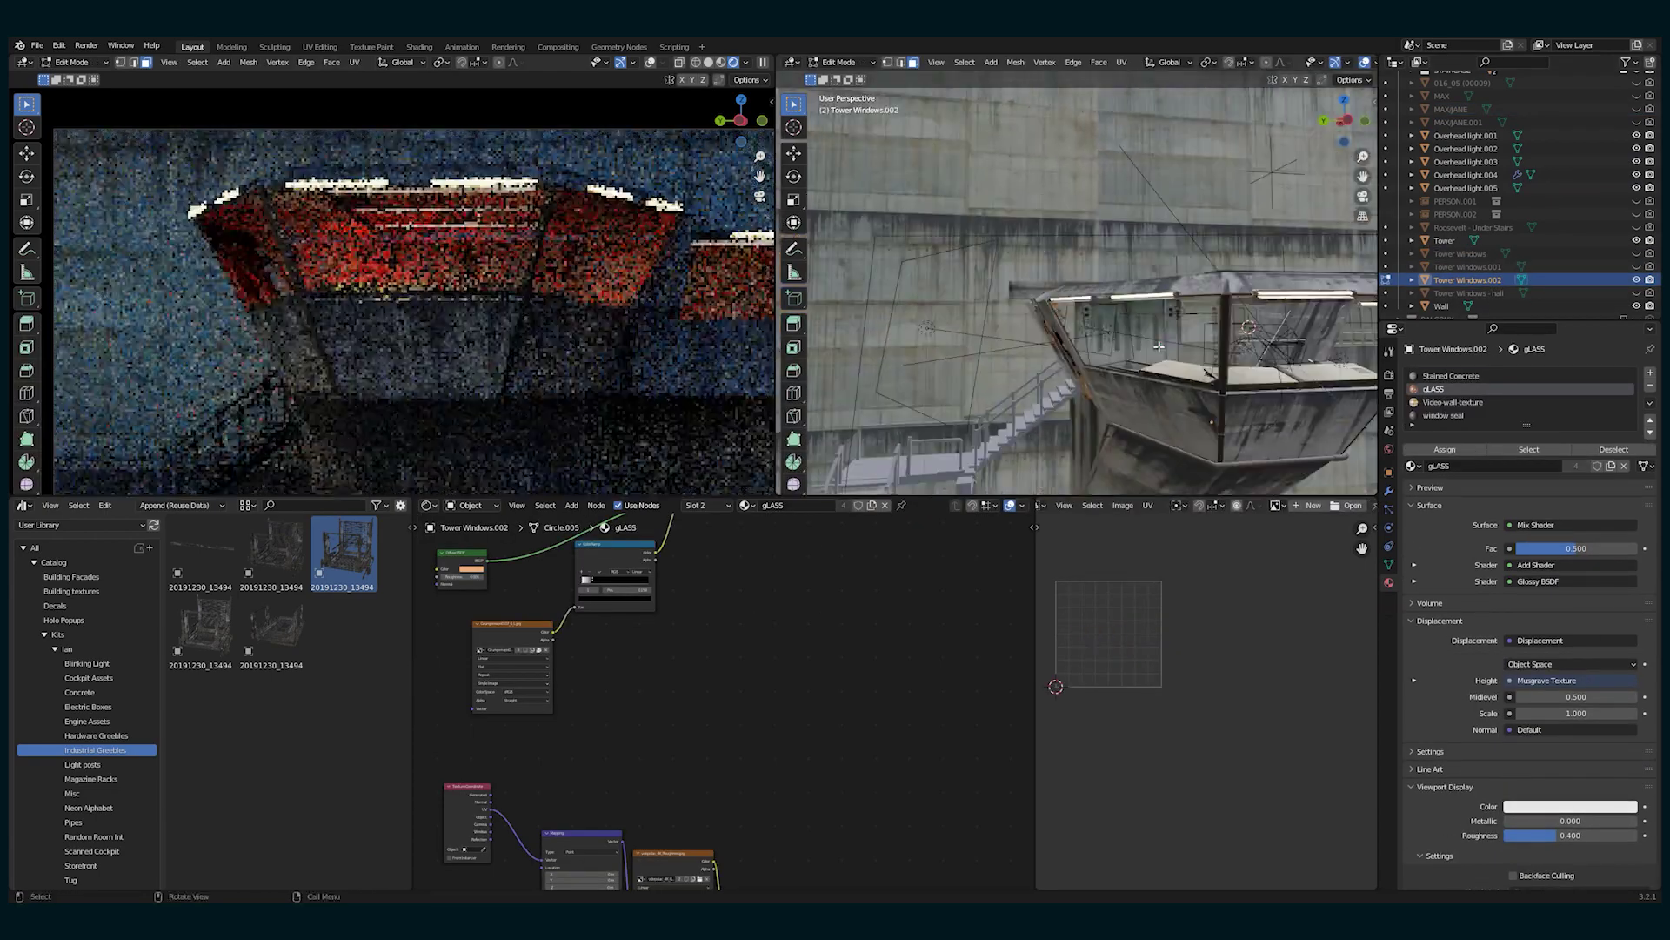
{"action": "key", "text": "Tab"}
- Unhide the Tower Windows - hall object, duplicate it in place, and hide the original
{"action": "scroll", "coordinate": [1116, 346], "scroll_direction": "up", "scroll_amount": 4}
{"action": "middle_click_drag", "start_coordinate": [1004, 351], "coordinate": [933, 335], "text": "shift"}
{"action": "left_click", "coordinate": [1469, 293]}
{"action": "left_click", "coordinate": [1636, 293]}
{"action": "key", "text": "shift+d"}
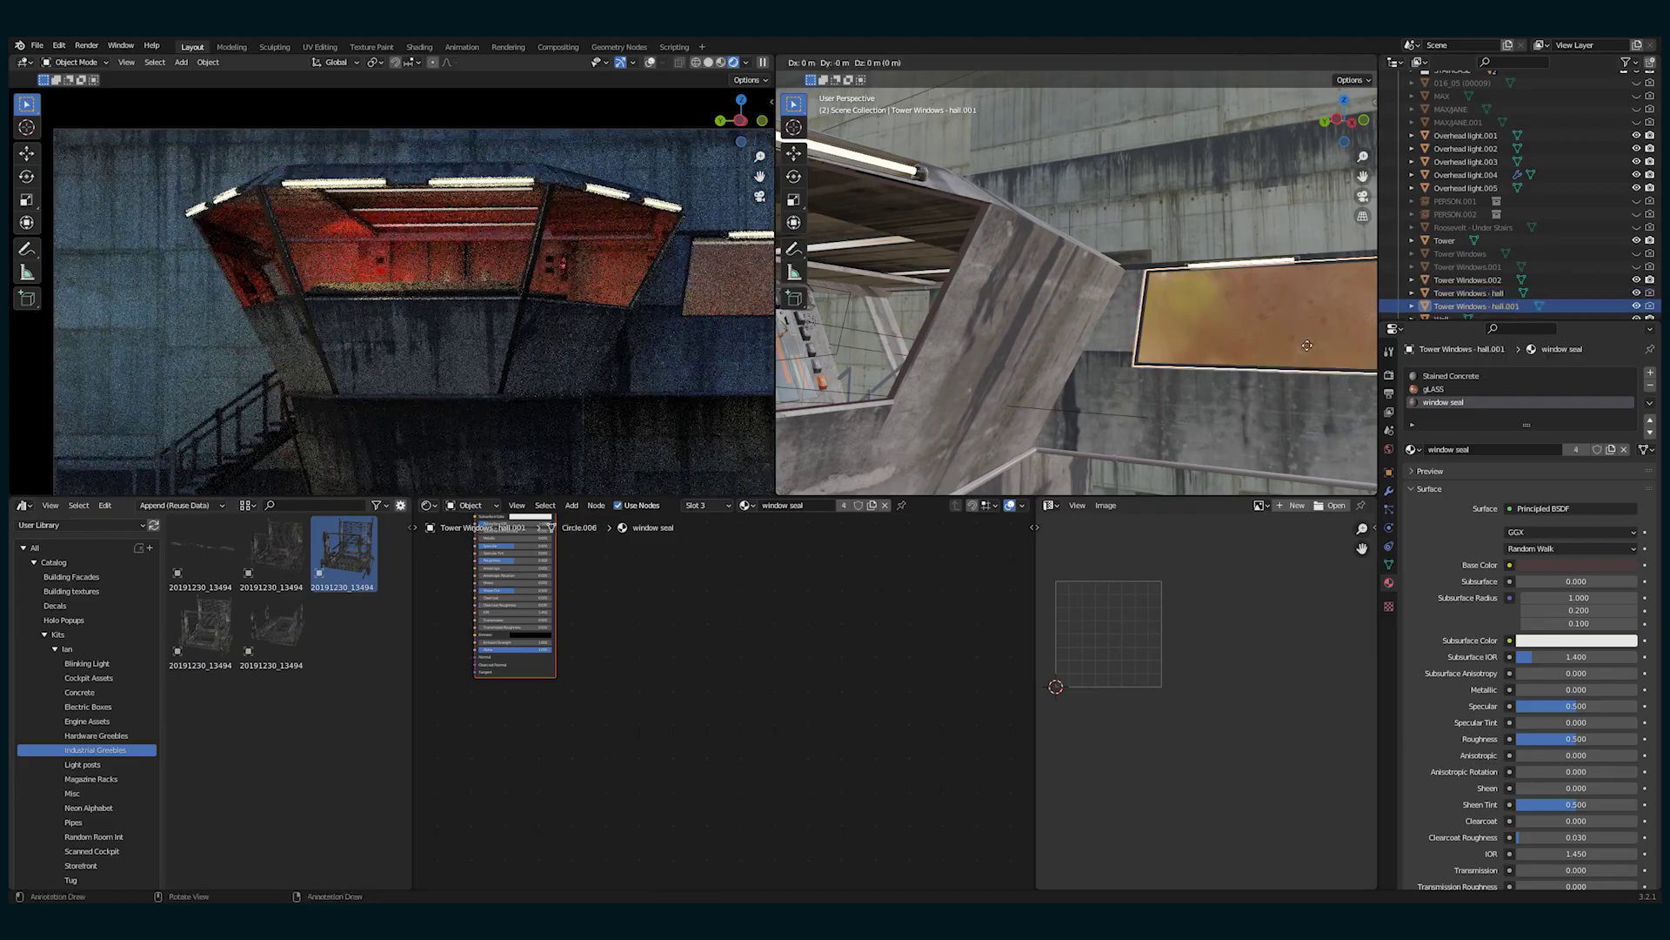
{"action": "right_click", "coordinate": [1339, 306]}
{"action": "left_click", "coordinate": [1637, 293]}
- Delete glass pane faces from the Tower Windows - hall.001 copy and leave its mesh editing
{"action": "key", "text": "Tab"}
{"action": "left_click", "coordinate": [1279, 323]}
{"action": "key", "text": "x"}
{"action": "left_click", "coordinate": [1279, 323]}
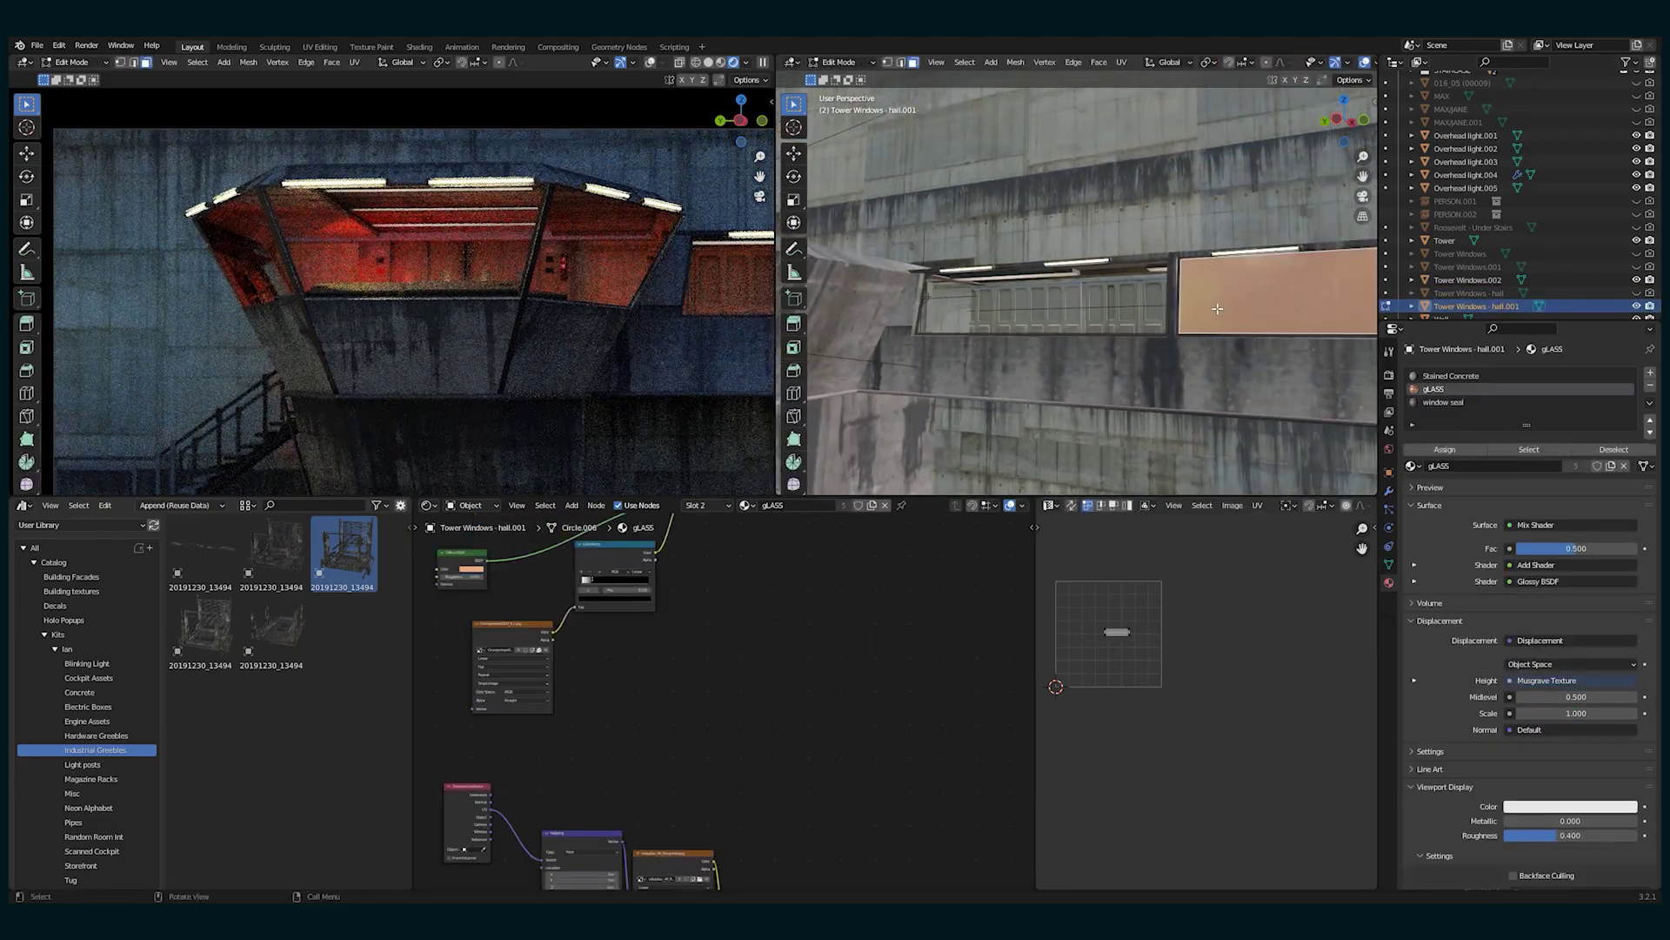
{"action": "left_click", "coordinate": [1059, 299]}
{"action": "middle_click_drag", "start_coordinate": [1216, 305], "coordinate": [1065, 230], "text": "shift"}
{"action": "key", "text": "x"}
{"action": "left_click", "coordinate": [1059, 299]}
{"action": "left_click", "coordinate": [1094, 184]}
{"action": "key", "text": "Tab"}
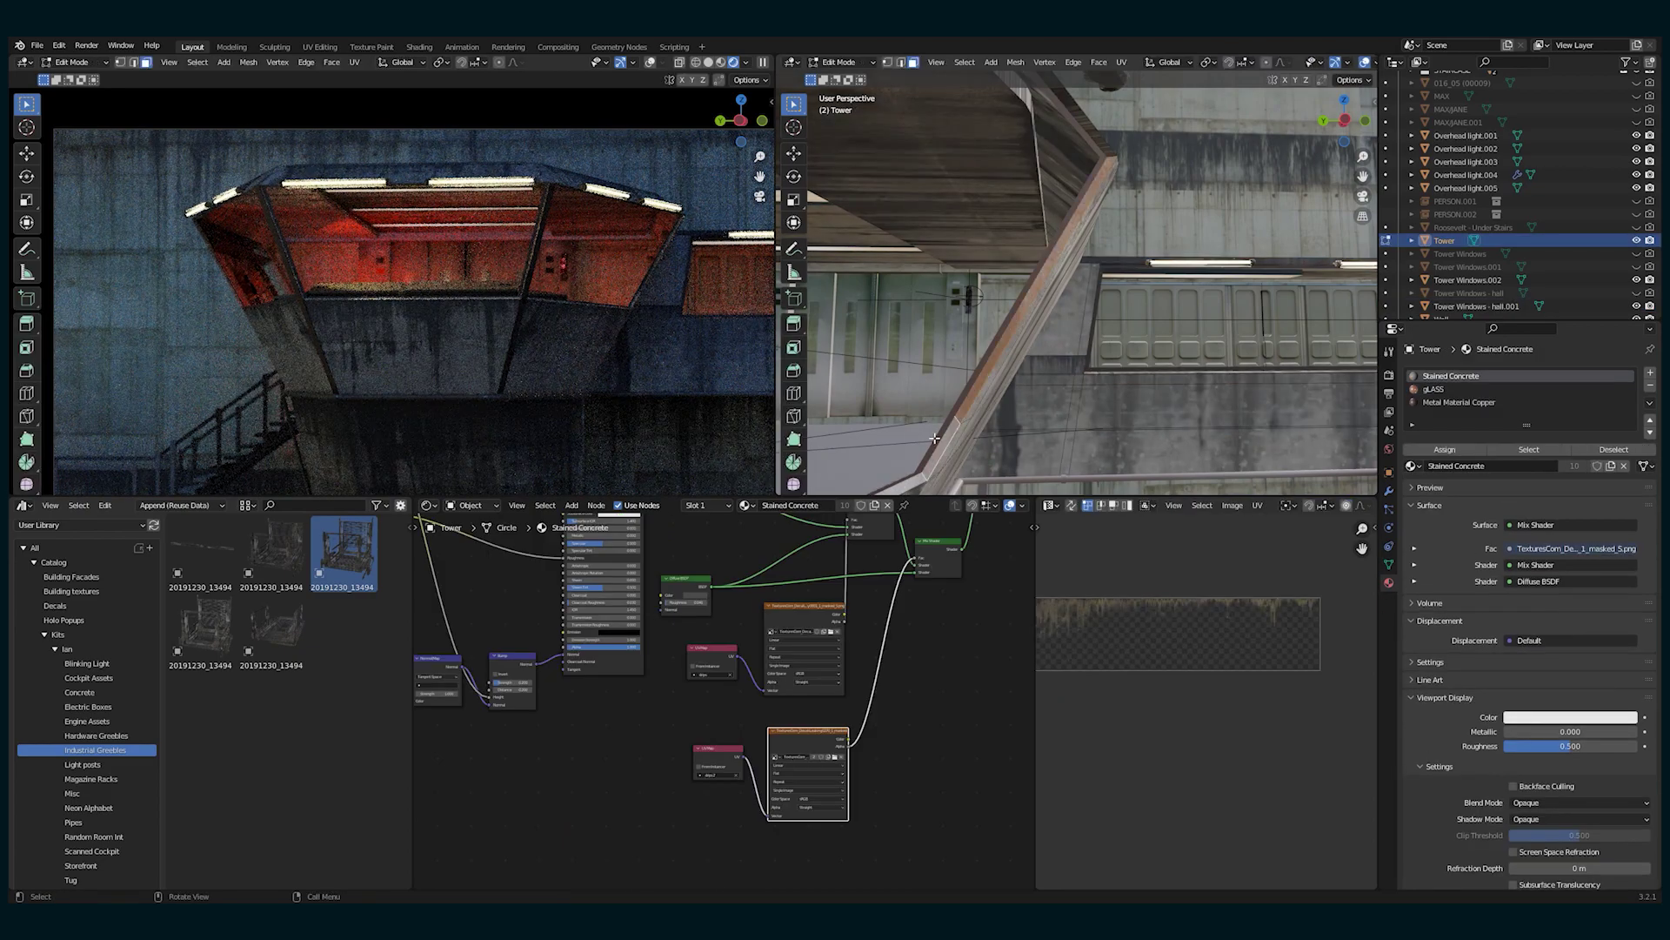
{"action": "middle_click_drag", "start_coordinate": [934, 438], "coordinate": [1023, 396], "text": "shift"}
{"action": "scroll", "coordinate": [1023, 396], "scroll_direction": "up", "scroll_amount": 1}
{"action": "key", "text": "e"}
{"action": "key", "text": "s"}
{"action": "key", "text": "shift+z"}
{"action": "key", "text": "shift+z"}
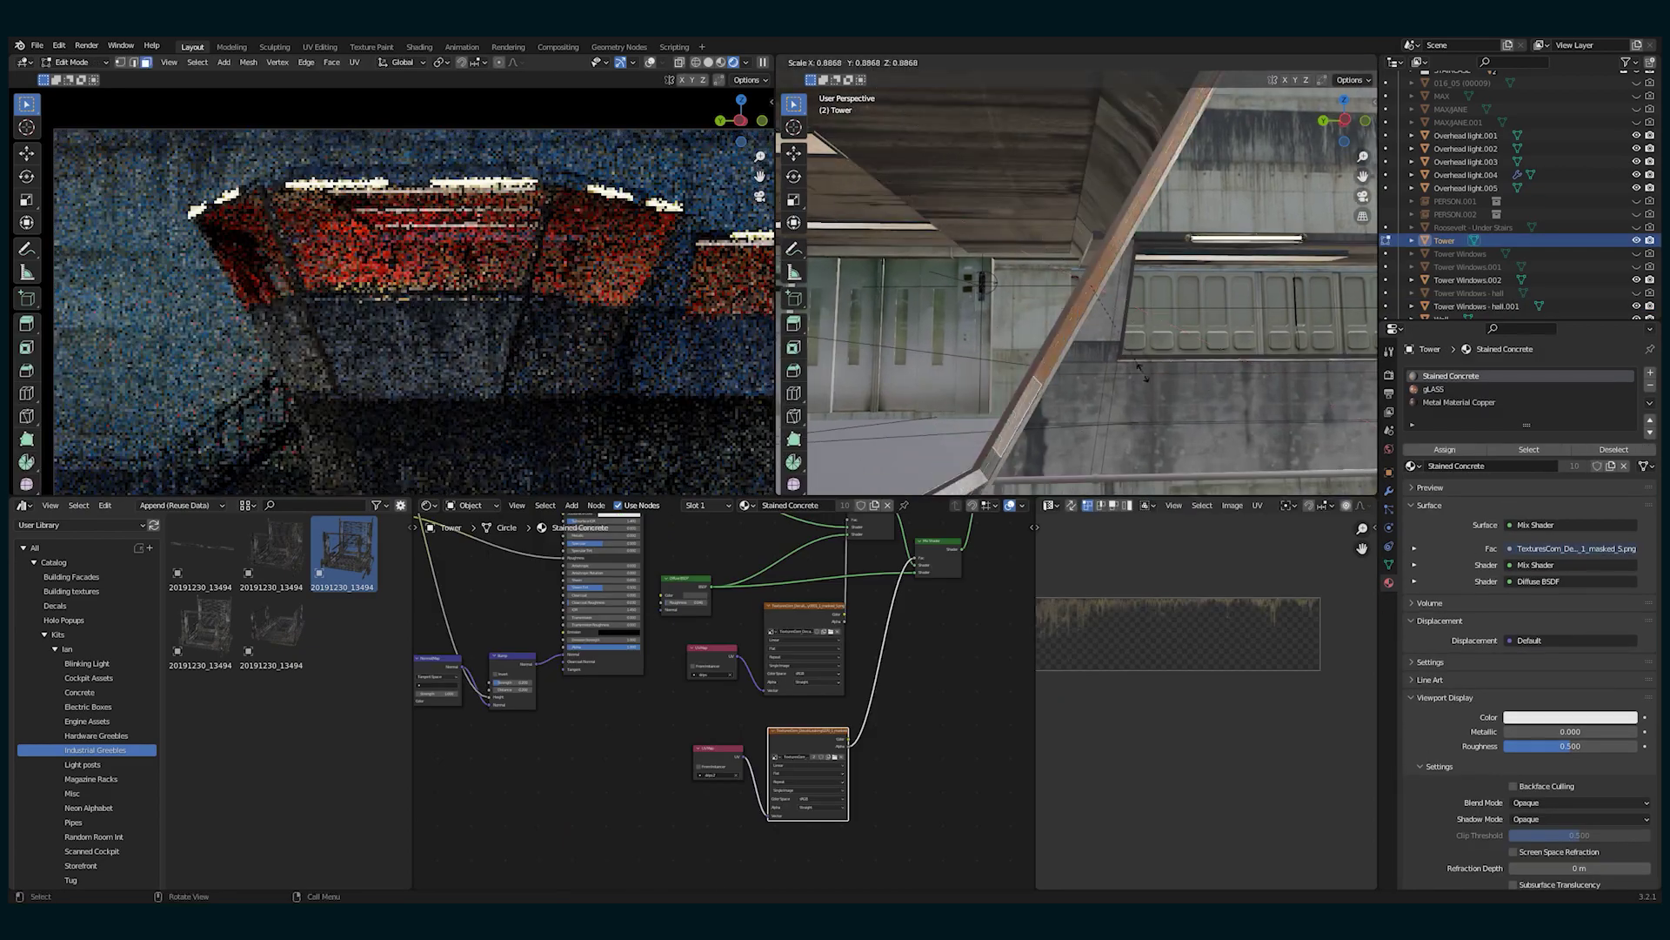
{"action": "right_click", "coordinate": [1135, 367]}
{"action": "key", "text": "ctrl+z"}
- Extrude the slanted window pillar's selected face about 0.027 m along Y and scale it along Y
{"action": "key", "text": "e"}
{"action": "key", "text": "y"}
{"action": "left_click", "coordinate": [1084, 392]}
{"action": "key", "text": "s"}
{"action": "key", "text": "y"}
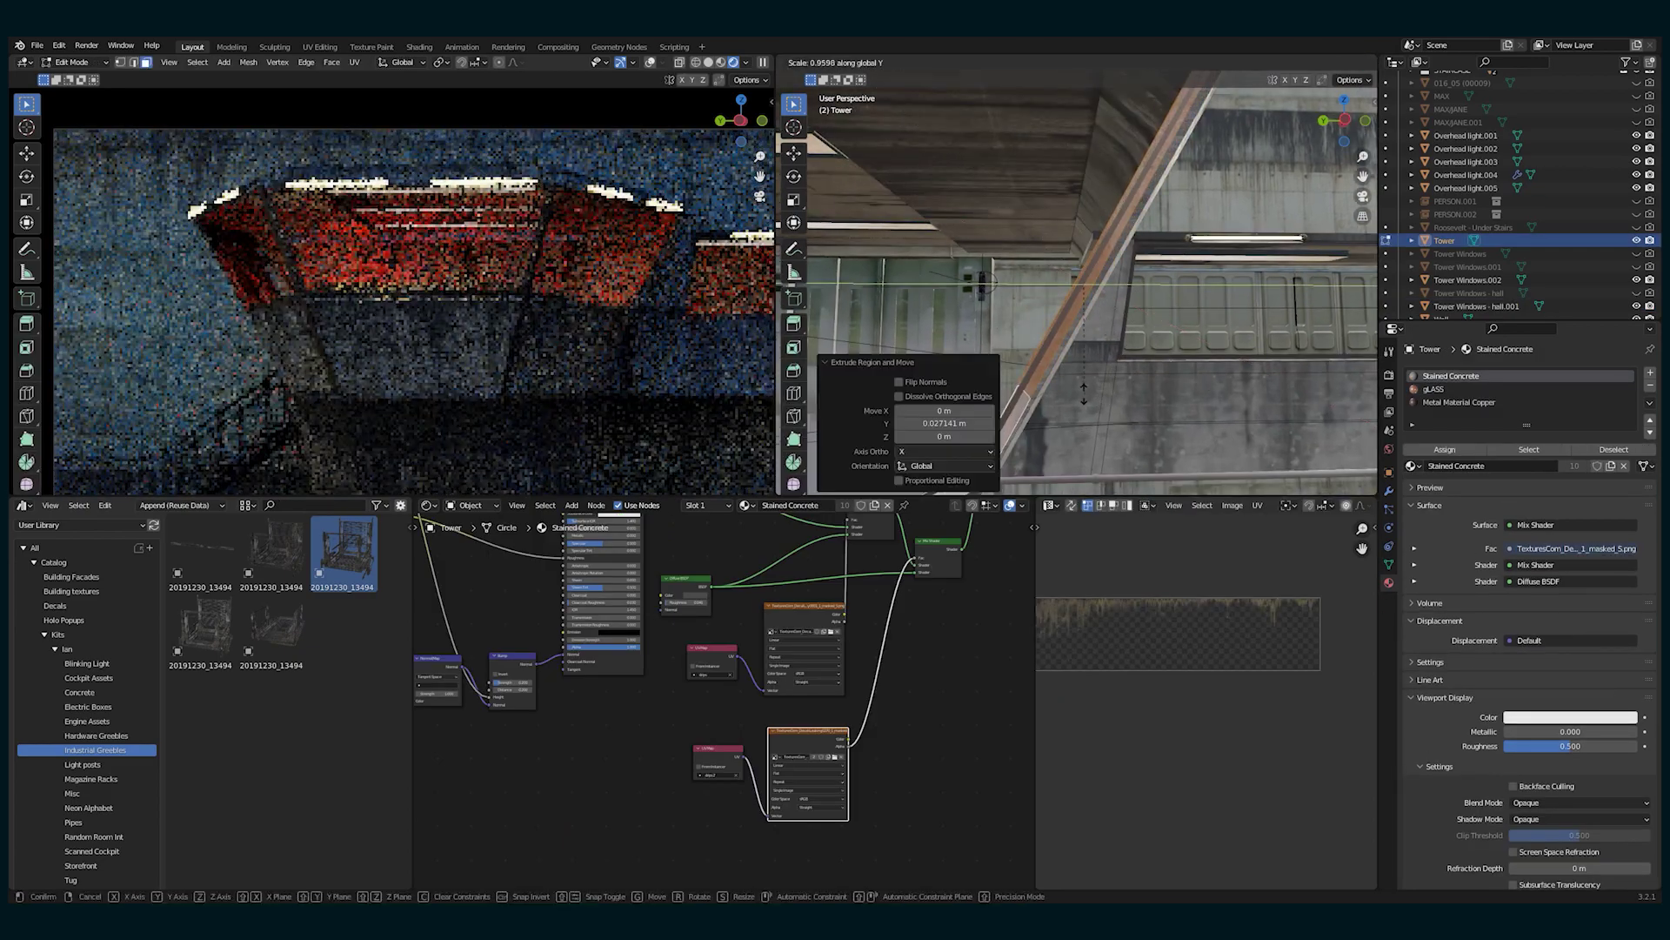
{"action": "left_click", "coordinate": [1094, 388]}
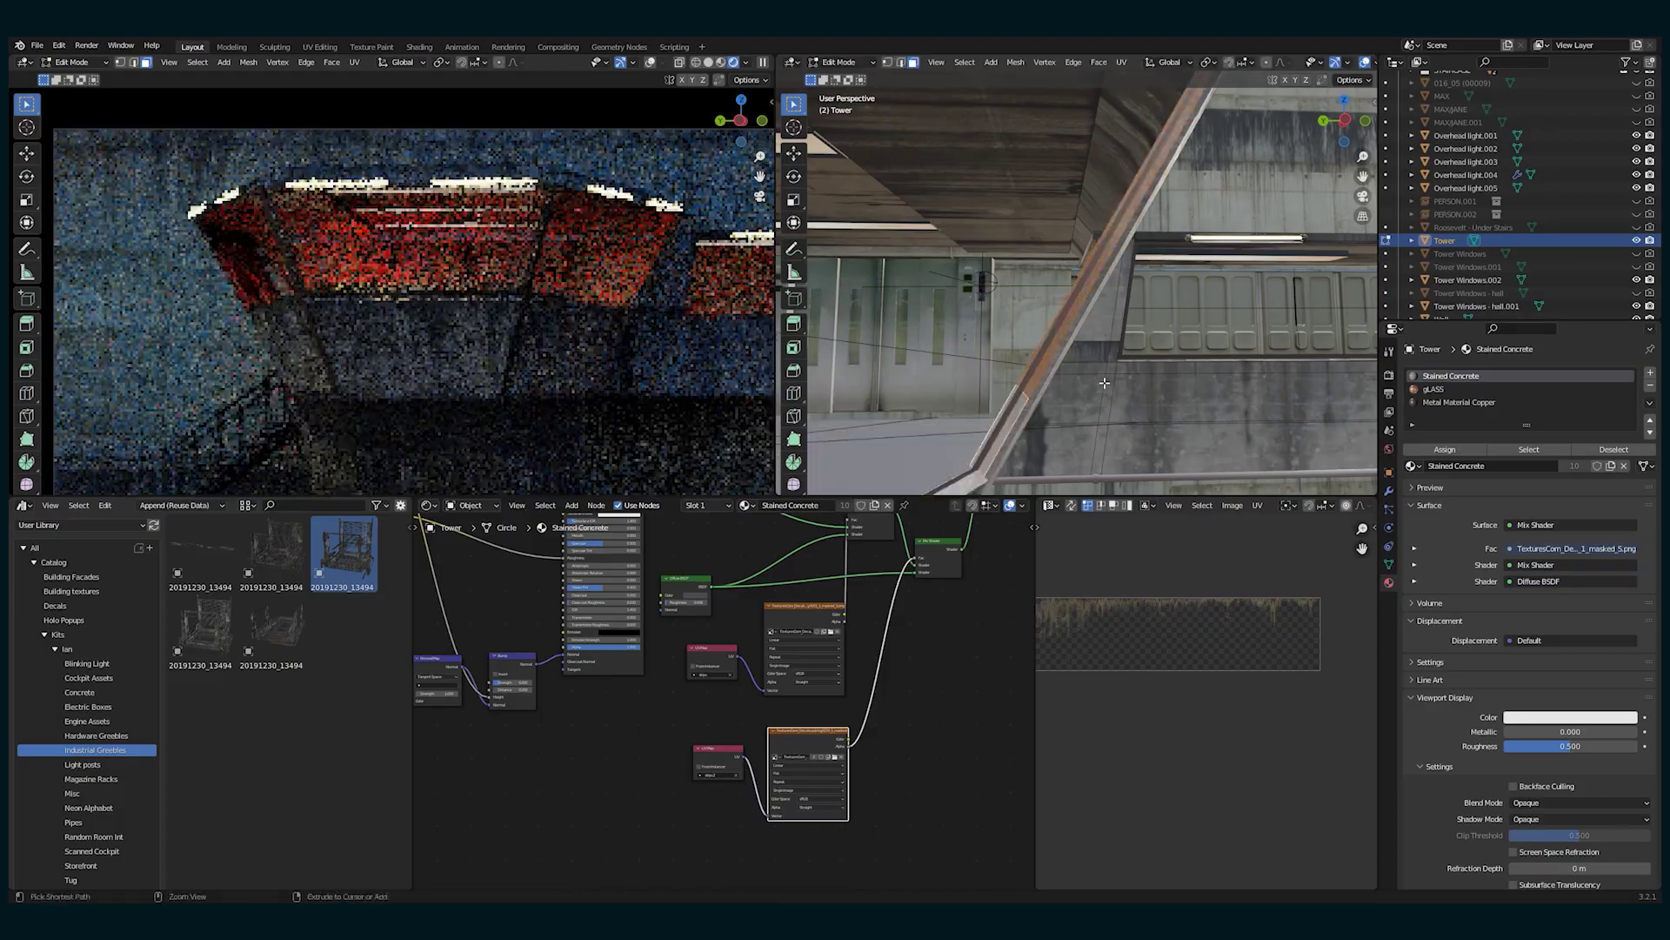
- Add a single loop cut along the slanted window pillar
{"action": "key", "text": "ctrl+r"}
{"action": "left_click", "coordinate": [1098, 374]}
{"action": "left_click", "coordinate": [1087, 374]}
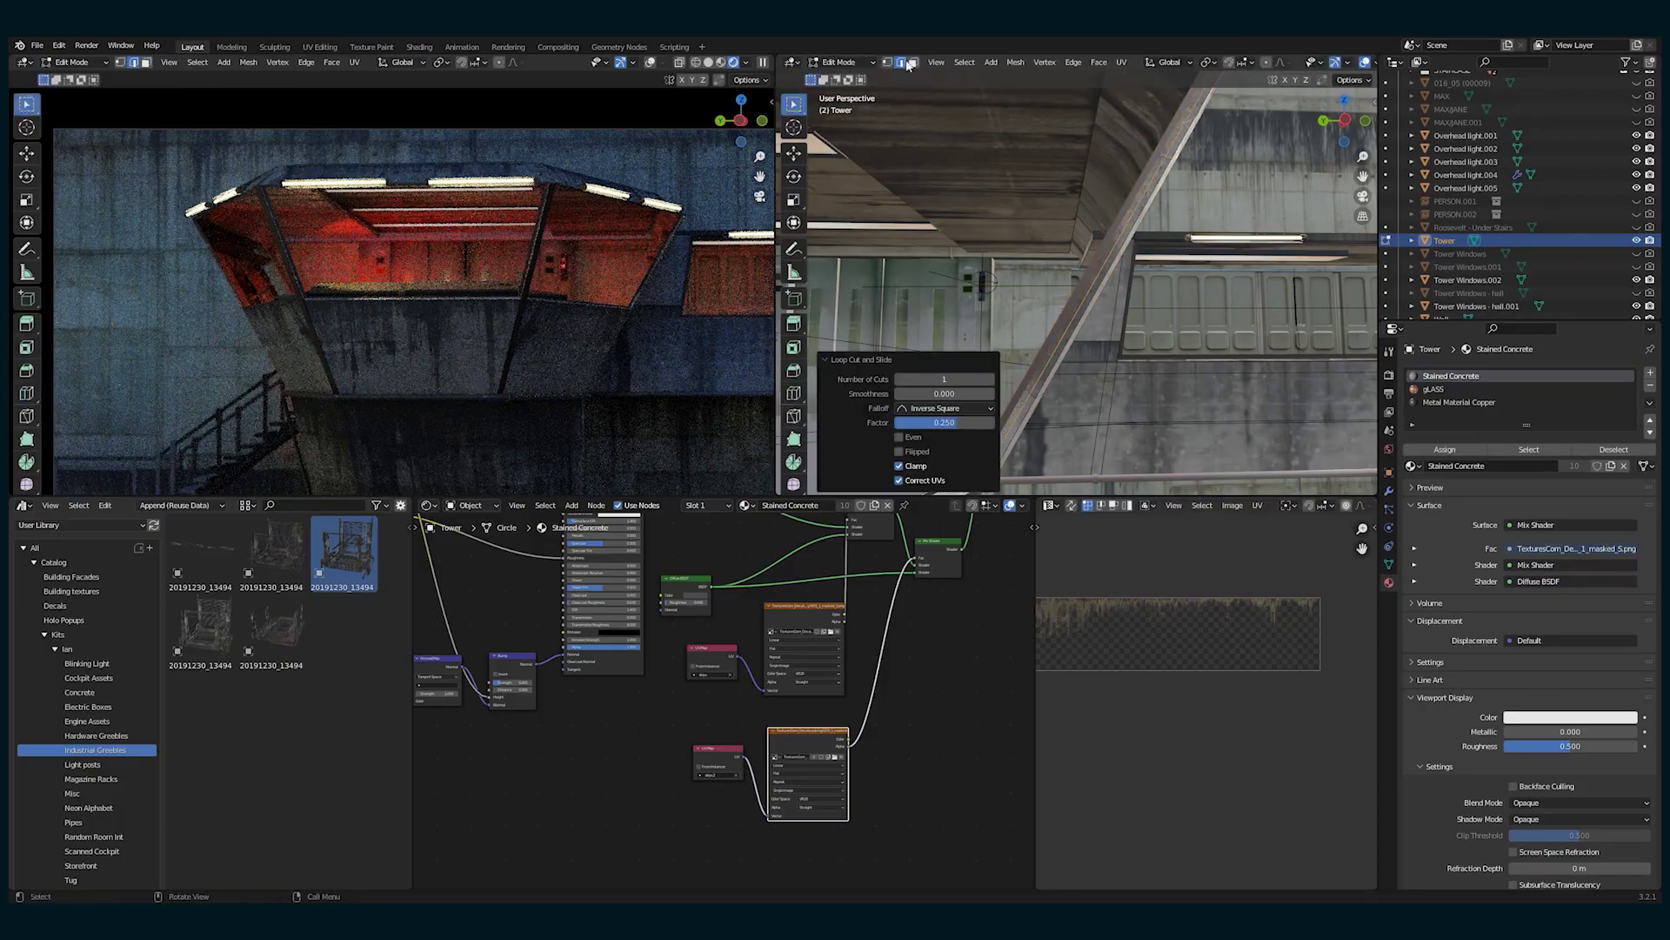
- Switch to face selection, select the narrow strip on the slanted pillar, and extrude it
{"action": "left_click", "coordinate": [913, 62]}
{"action": "middle_click_drag", "start_coordinate": [1070, 287], "coordinate": [1070, 139]}
{"action": "left_click", "coordinate": [1098, 292]}
{"action": "scroll", "coordinate": [1098, 292], "scroll_direction": "up", "scroll_amount": 4}
{"action": "key", "text": "alt+e"}
{"action": "left_click", "coordinate": [940, 327]}
{"action": "left_click", "coordinate": [938, 313]}
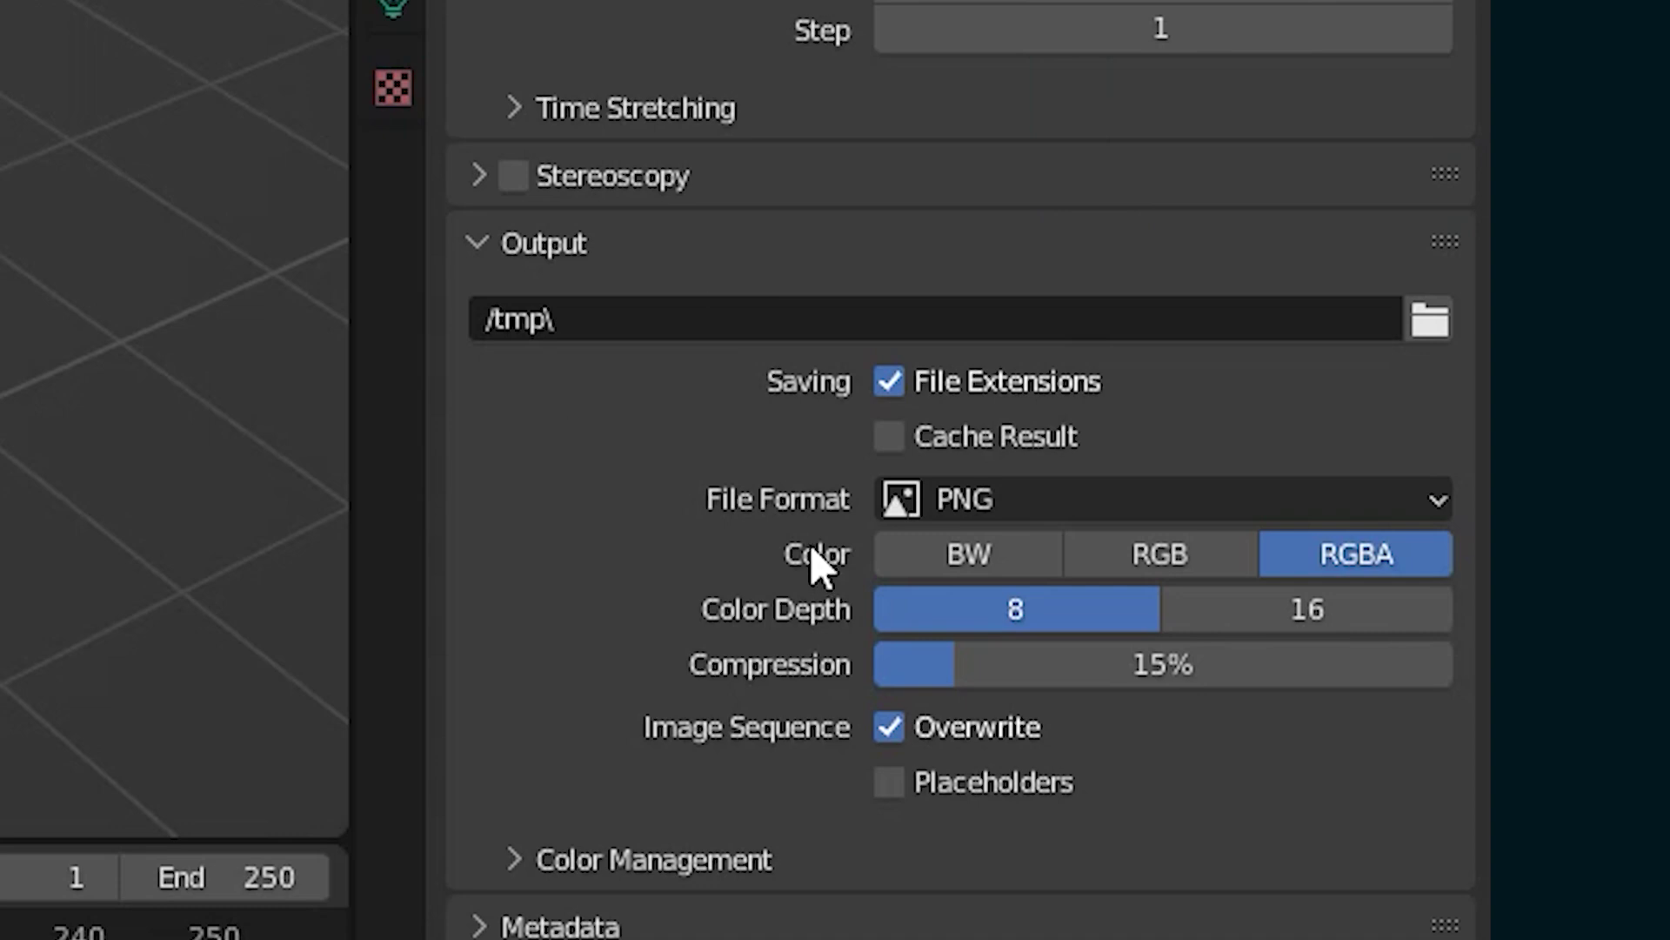
- Set the render output format to OpenEXR MultiLayer with the DWAB (lossy) codec
{"action": "left_click", "coordinate": [948, 502]}
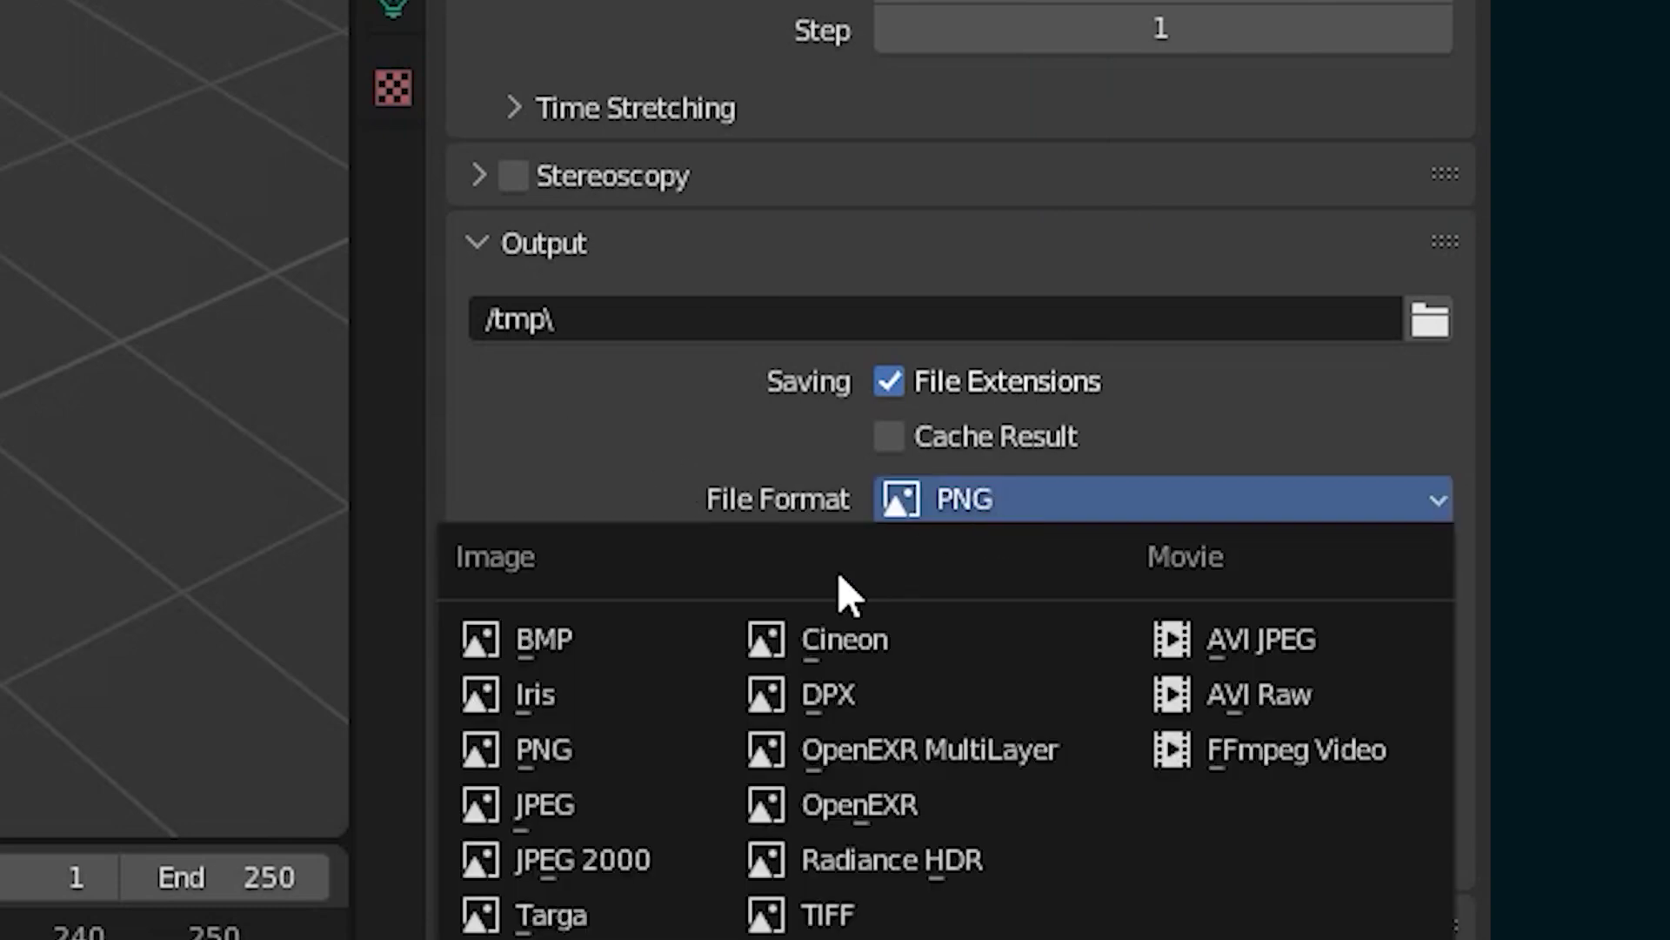
{"action": "left_click", "coordinate": [941, 753]}
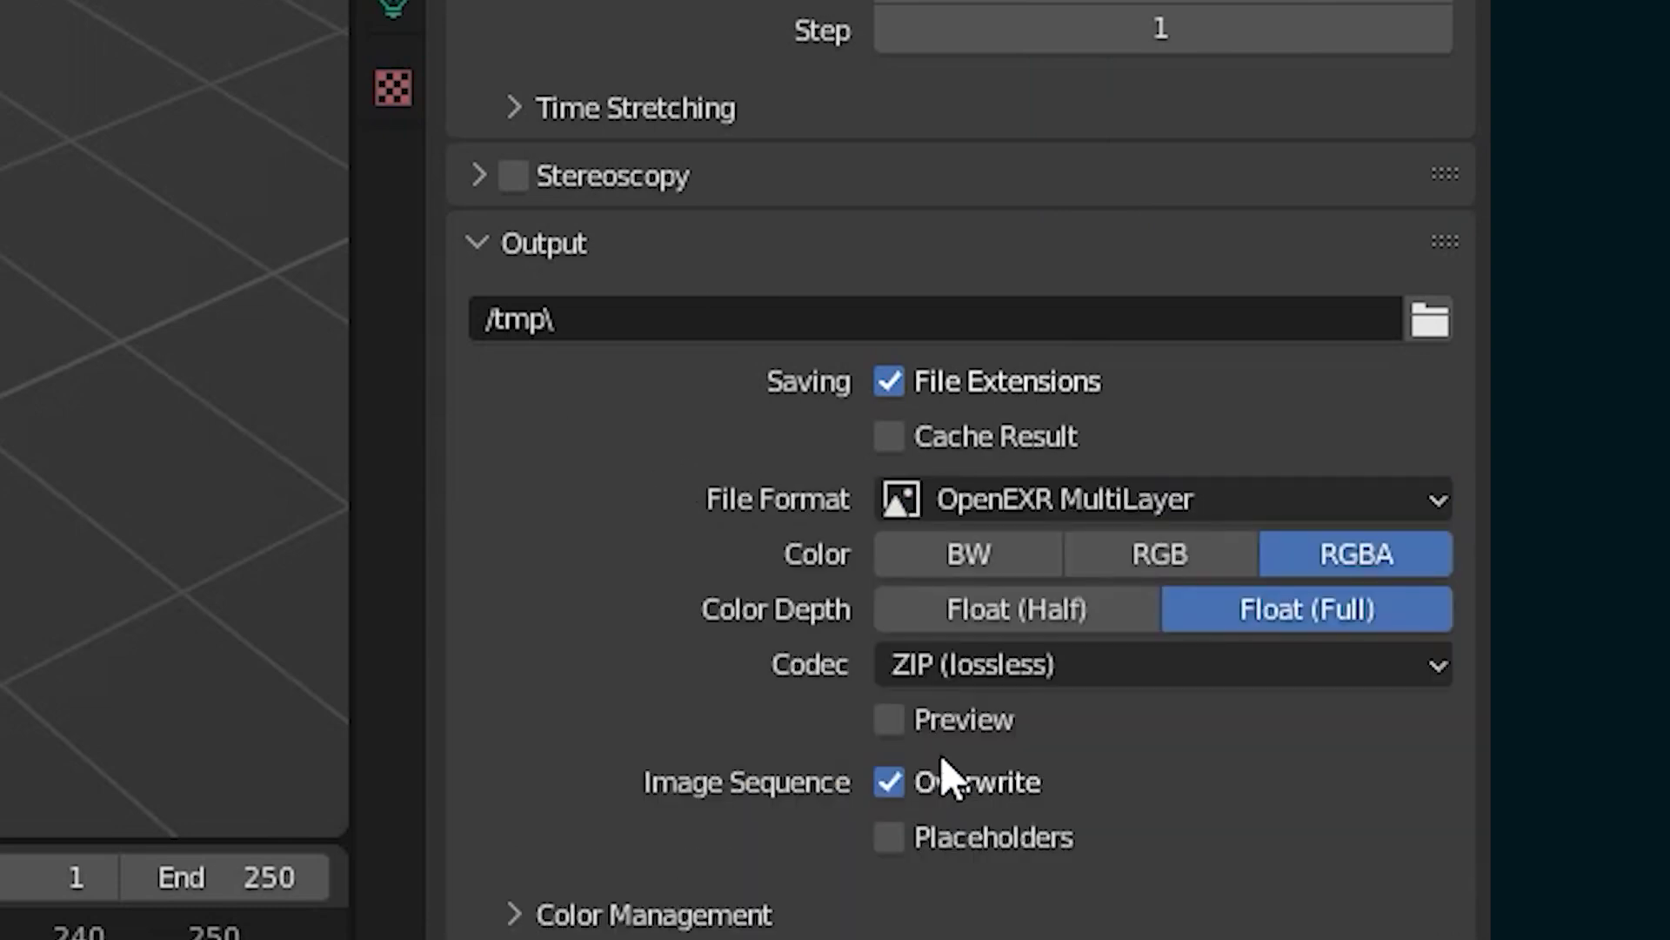
{"action": "left_click", "coordinate": [1048, 665]}
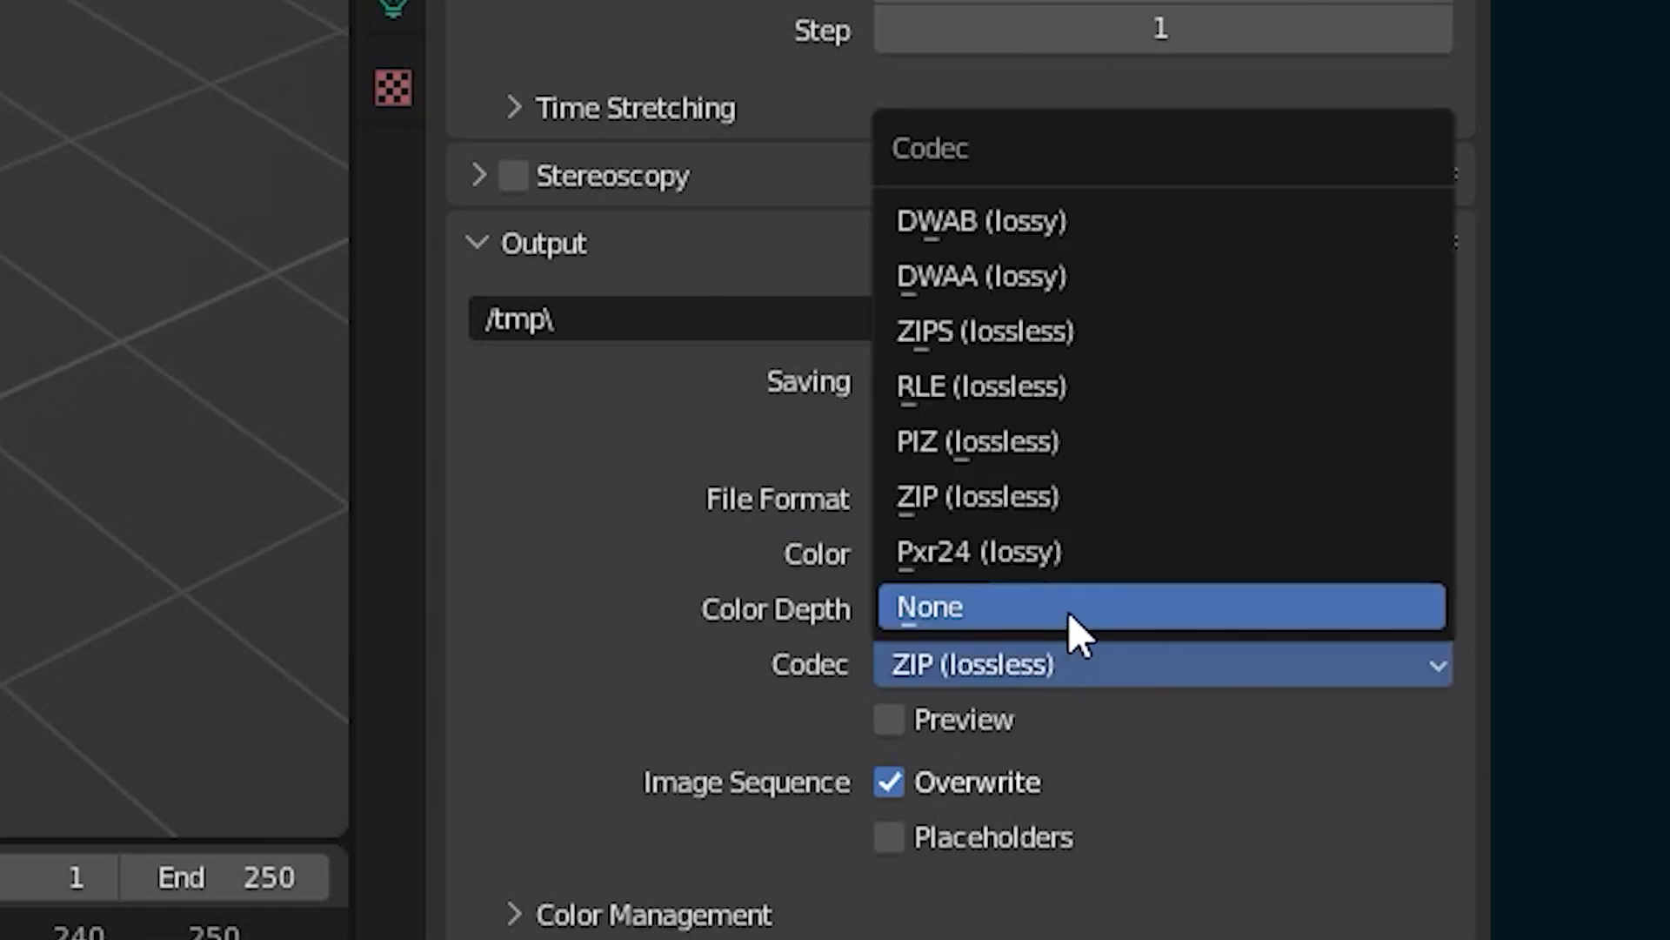
{"action": "left_click", "coordinate": [1067, 228]}
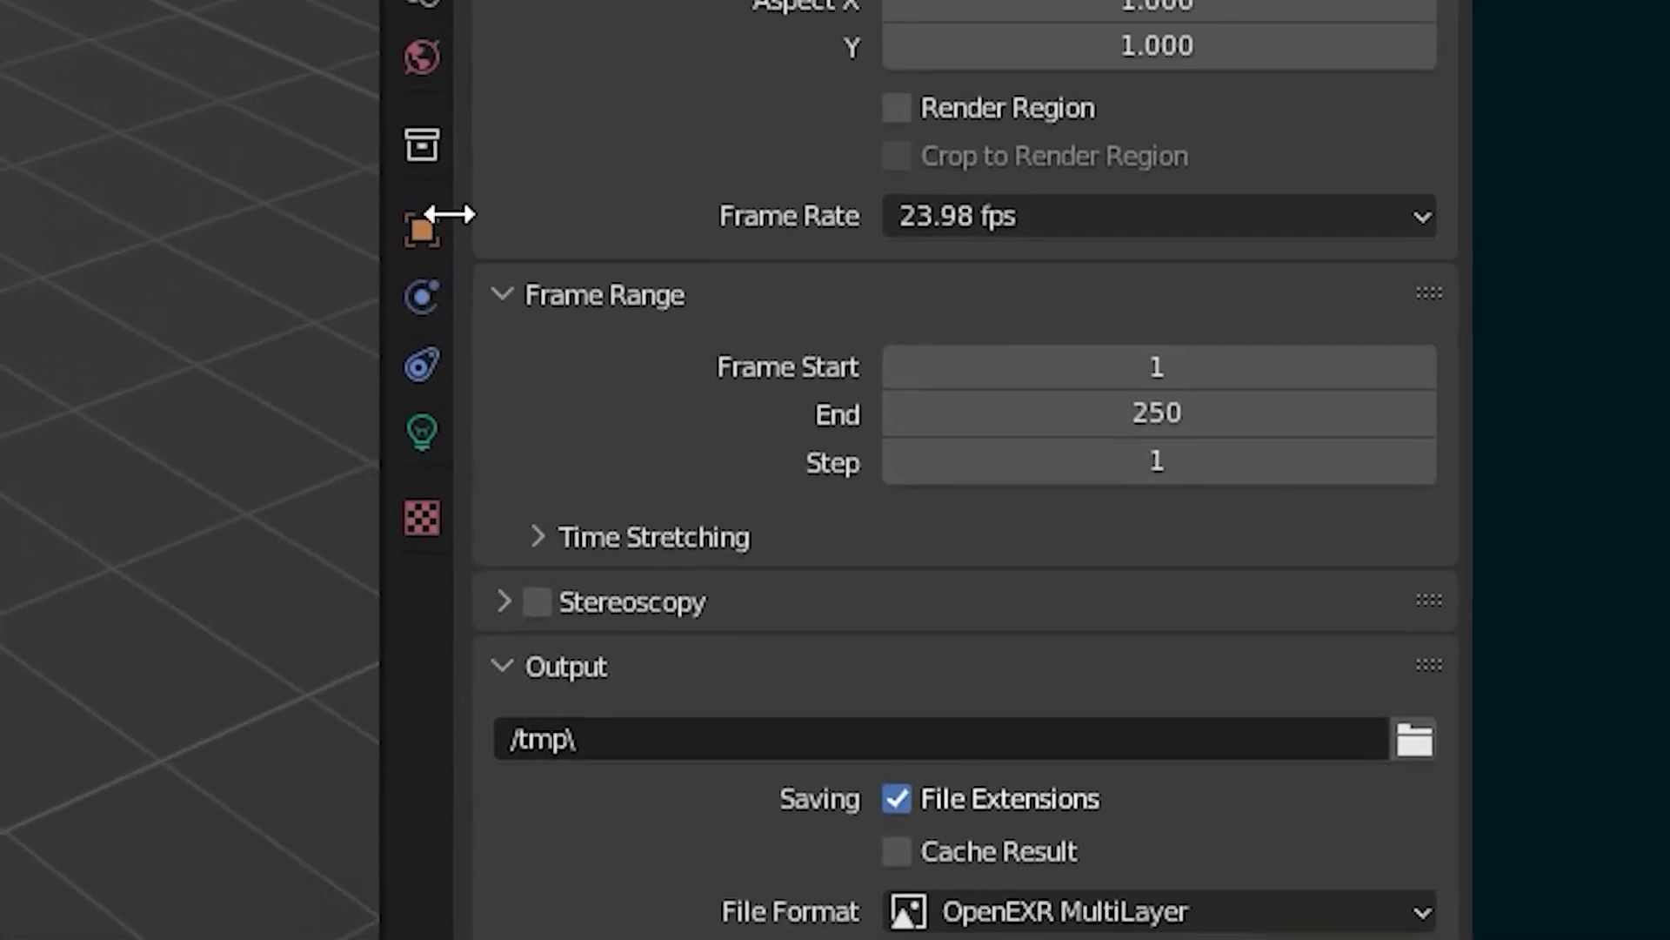
- Open the view layer's render passes and enable the Emission pass
{"action": "left_click", "coordinate": [433, 69]}
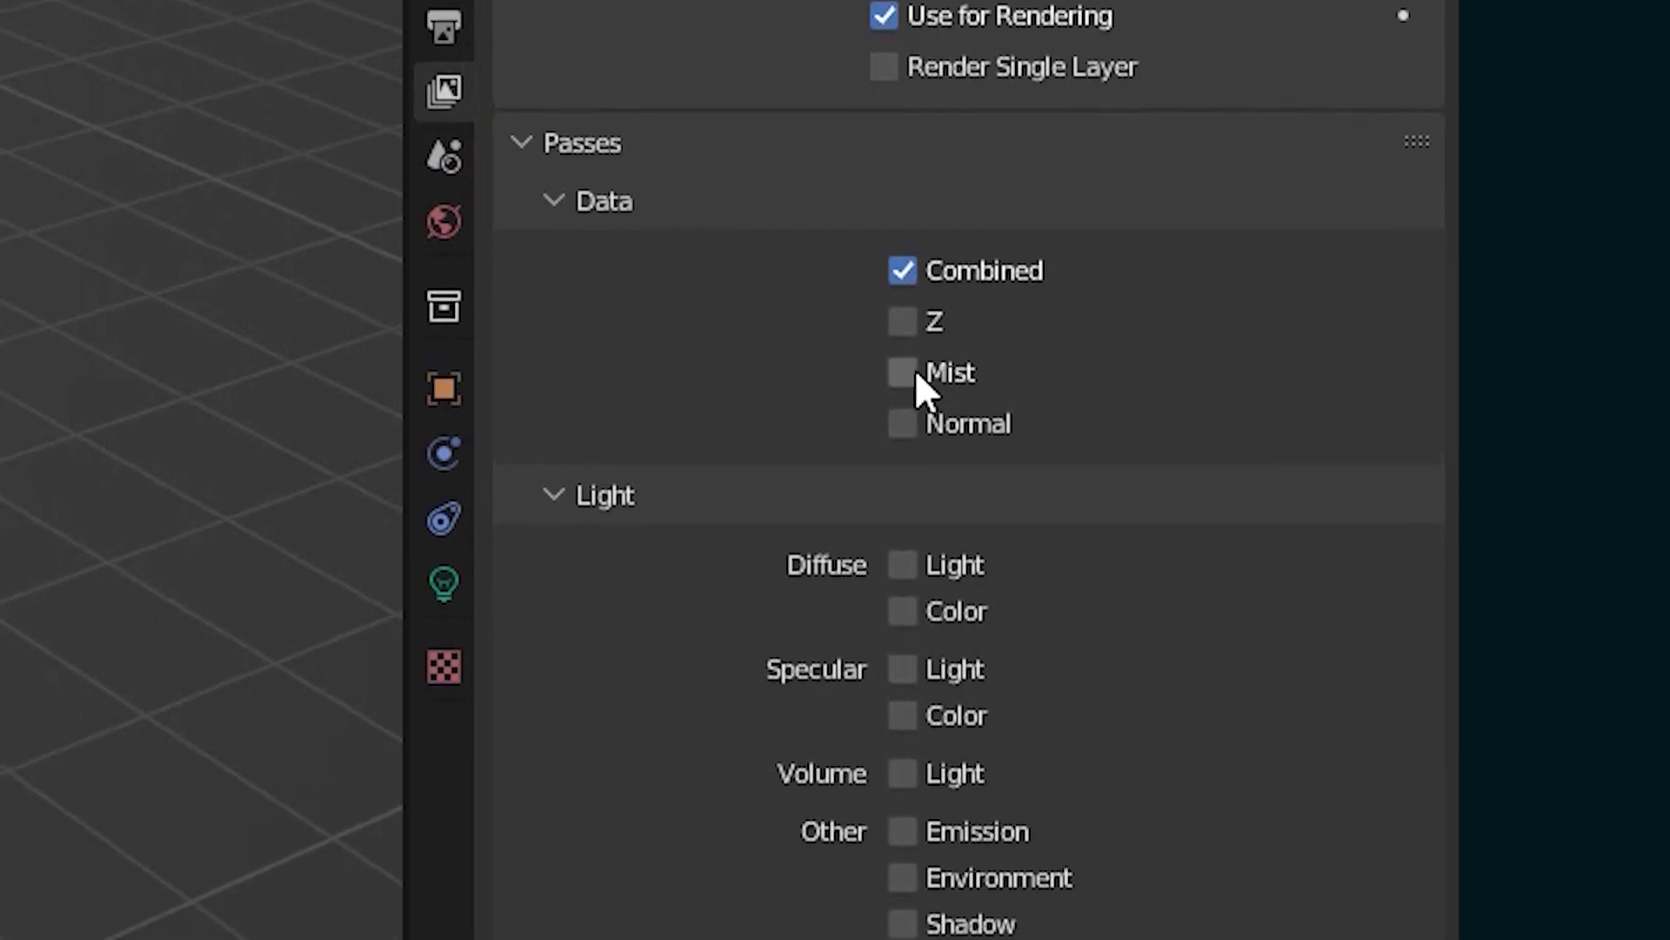
{"action": "left_click", "coordinate": [913, 229]}
{"action": "scroll", "coordinate": [888, 522], "scroll_direction": "down", "scroll_amount": 3}
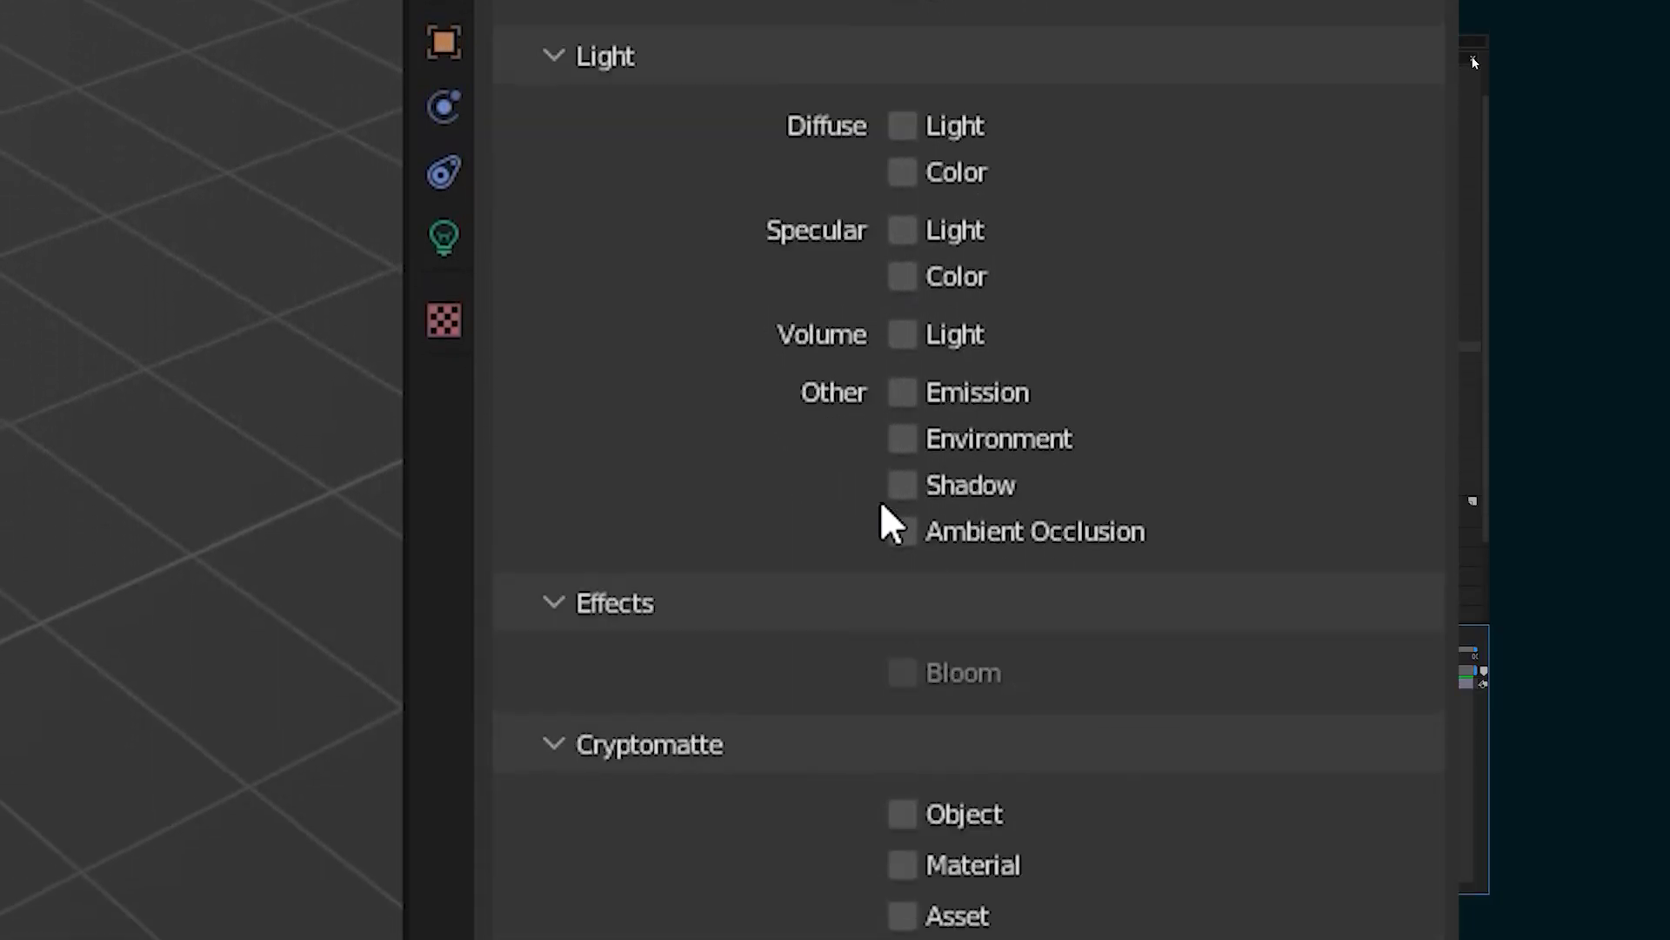
{"action": "left_click", "coordinate": [903, 393]}
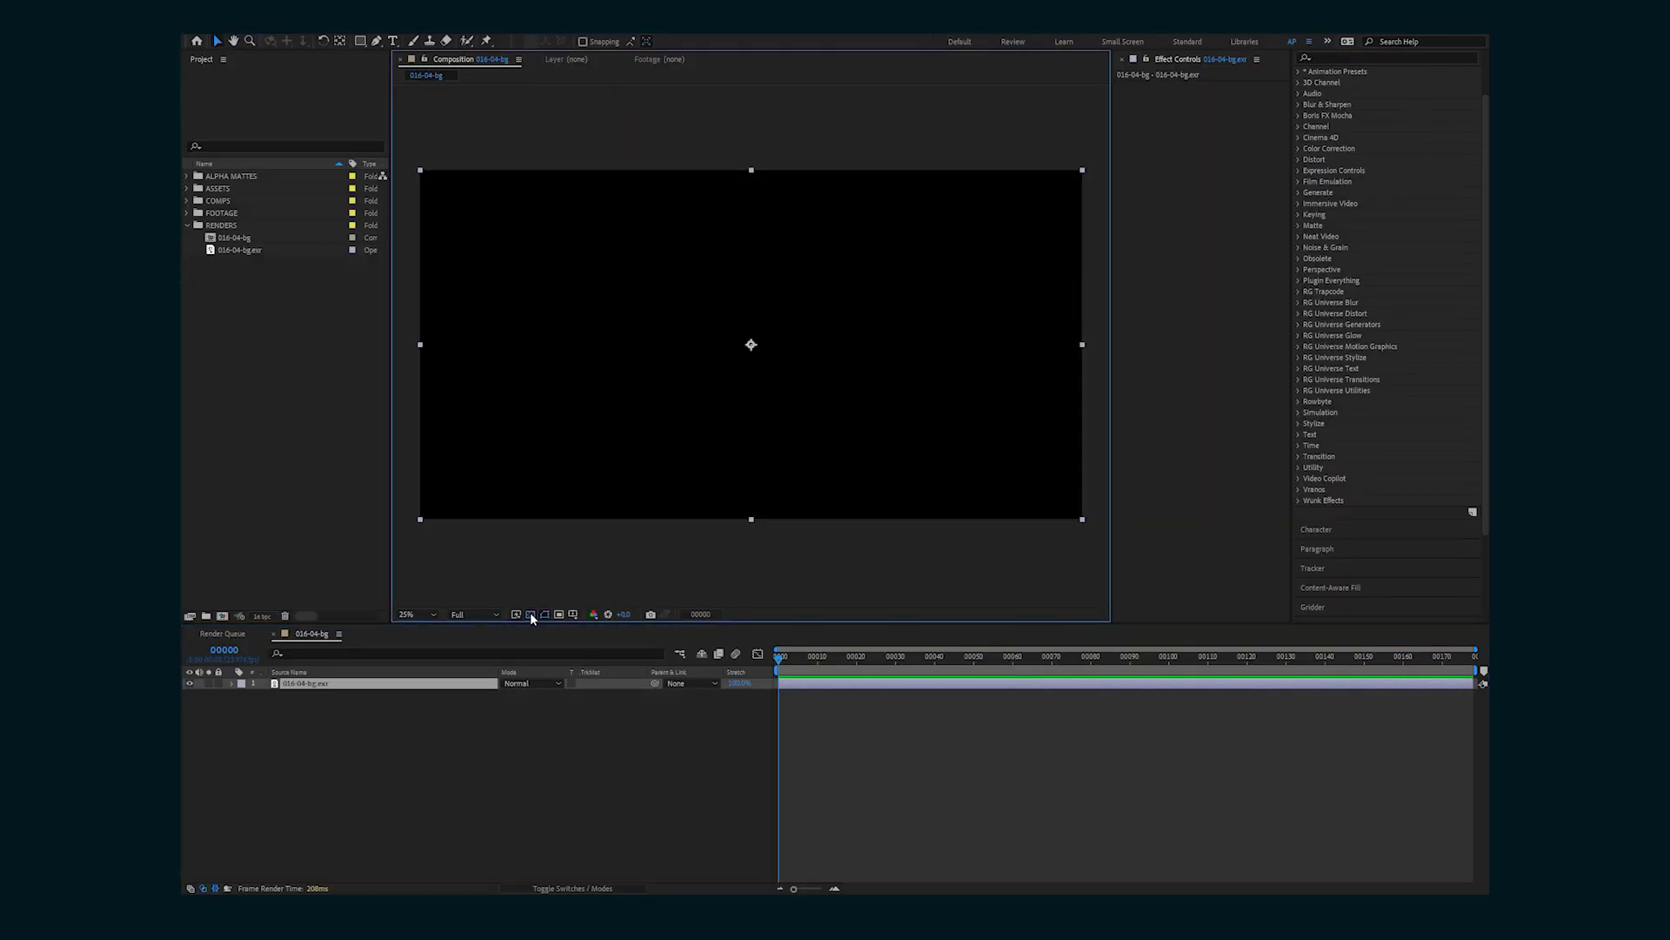
- Switch to After Effects, toggle the composition's transparency grid, and hide the 016-04-bg.exr layer
{"action": "left_click", "coordinate": [531, 614]}
{"action": "left_click", "coordinate": [189, 683]}
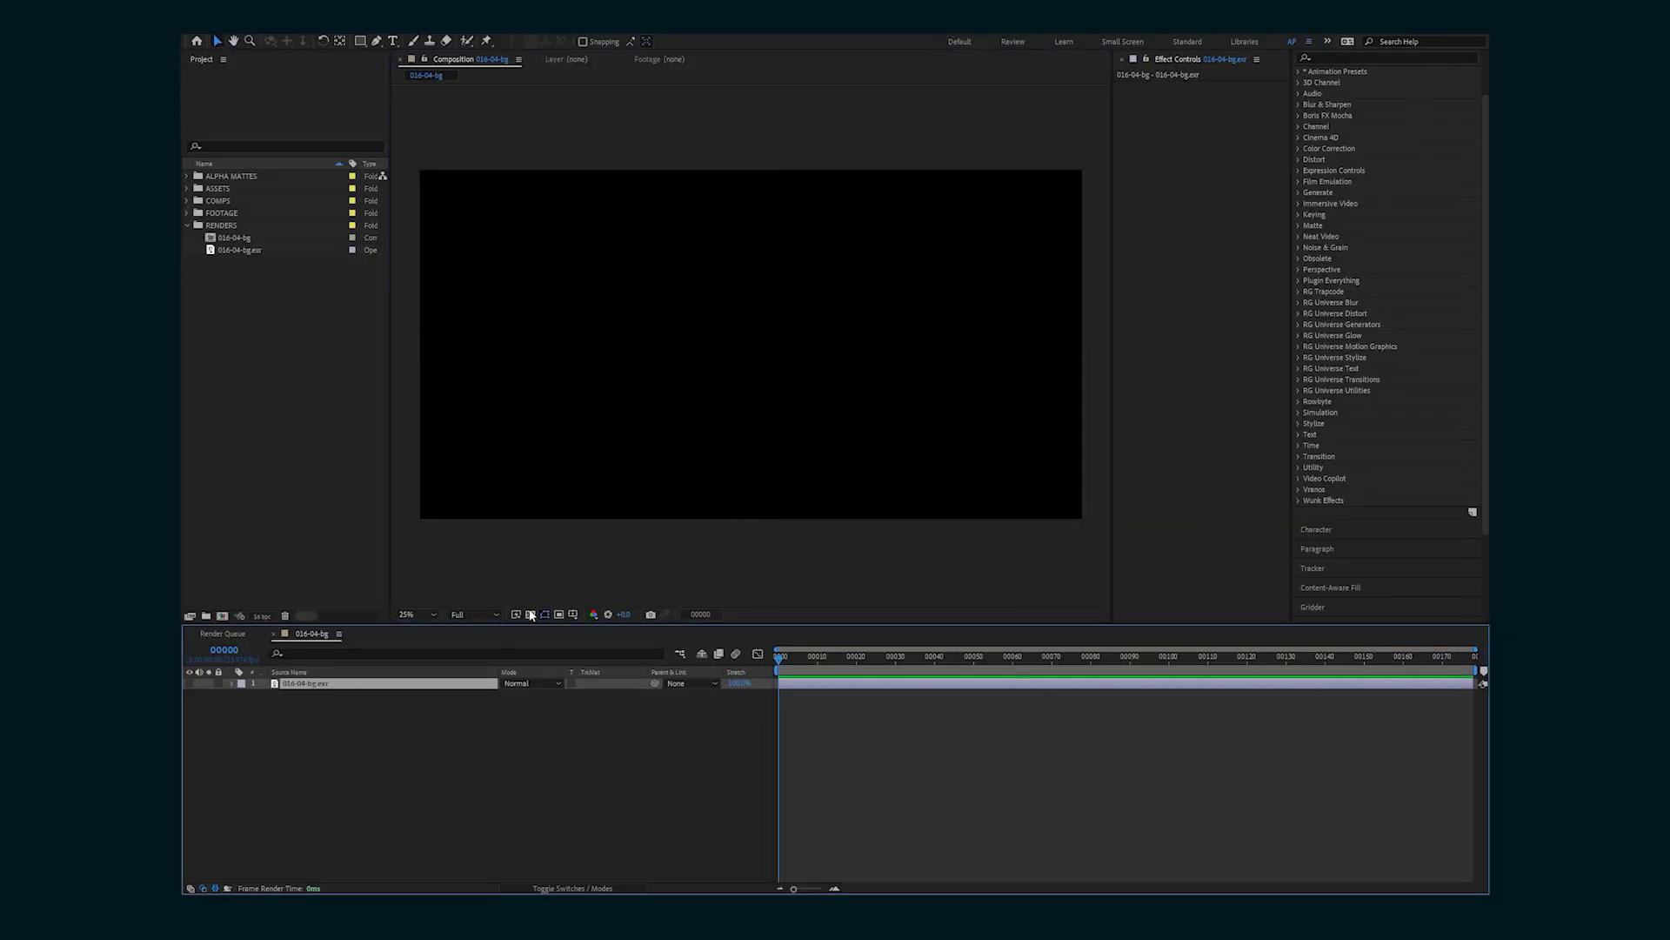
- Turn on the transparency grid, then make the 016-04-bg.exr layer visible and select it
{"action": "left_click", "coordinate": [531, 615]}
{"action": "left_click", "coordinate": [190, 683]}
{"action": "left_click", "coordinate": [190, 683]}
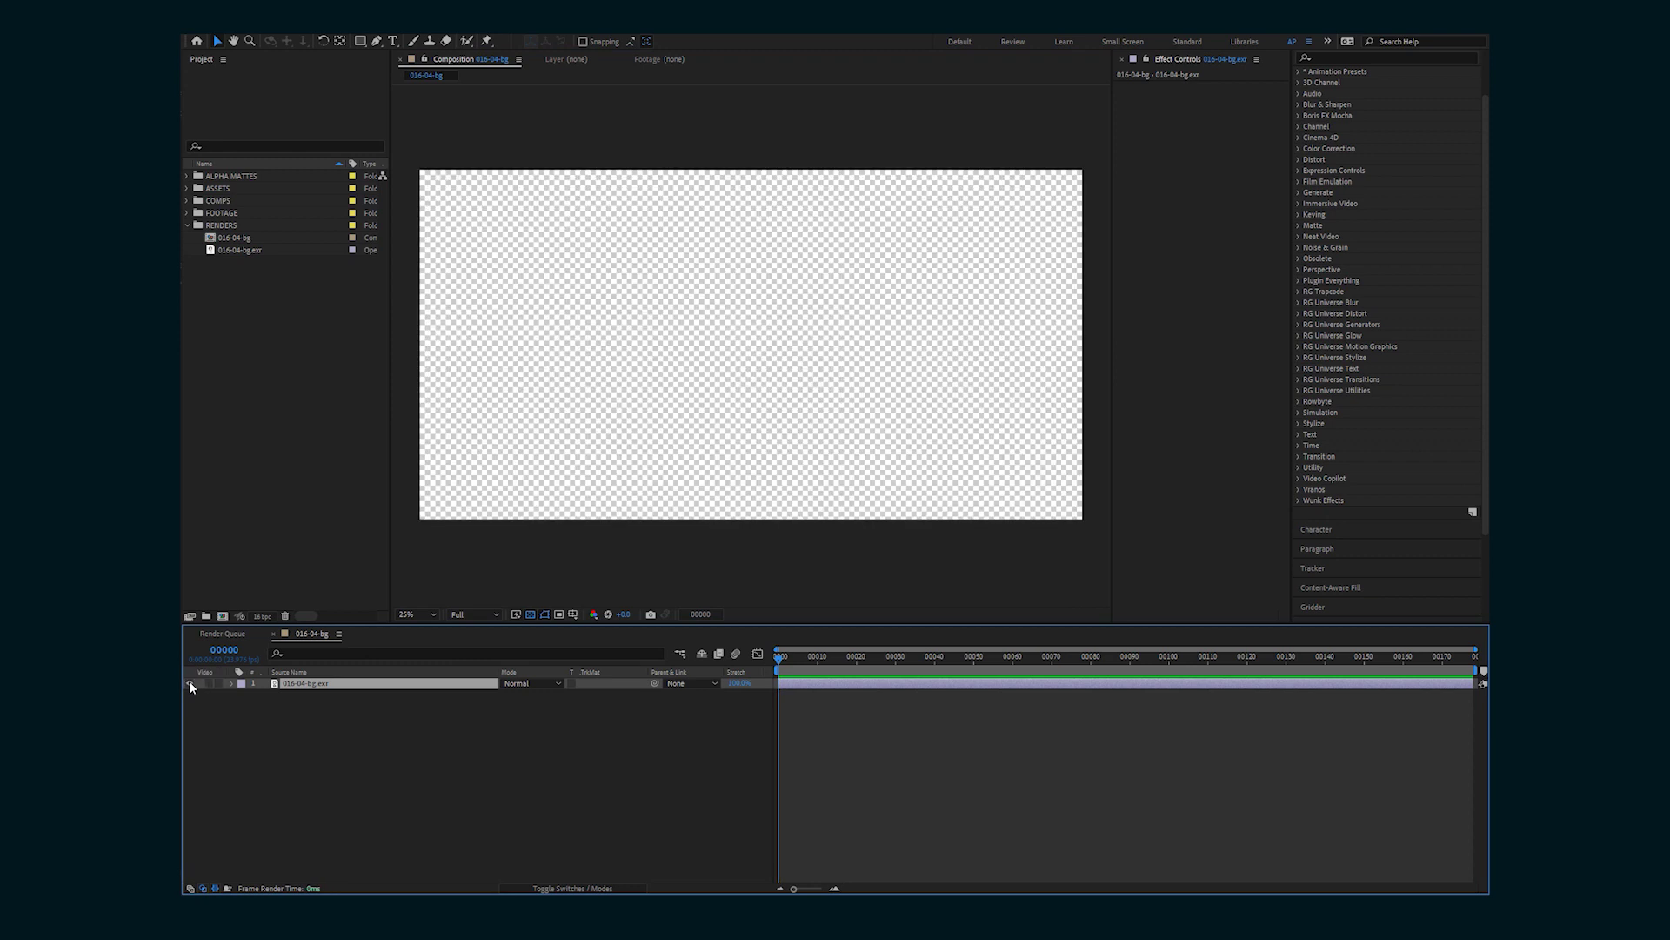
{"action": "left_click", "coordinate": [189, 683]}
{"action": "left_click", "coordinate": [989, 797]}
{"action": "left_click", "coordinate": [827, 683]}
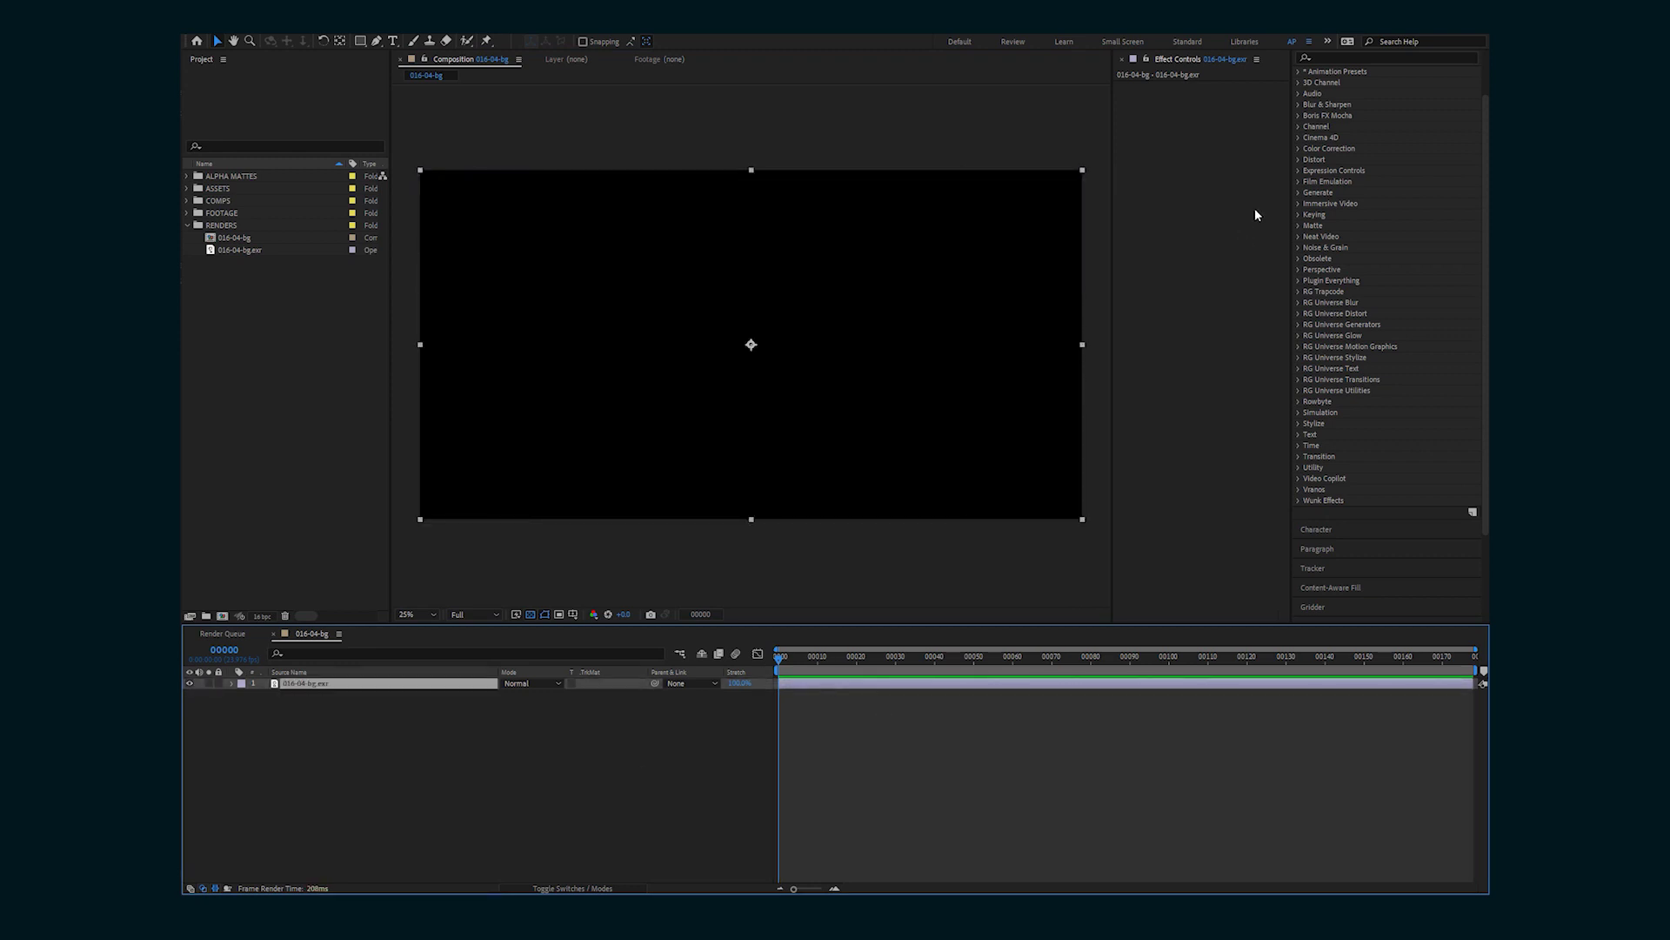
- Apply the EXtractoR effect to 016-04-bg.exr and load its View Layer.Combined channels
{"action": "left_click", "coordinate": [1340, 57]}
{"action": "type", "text": "ex"}
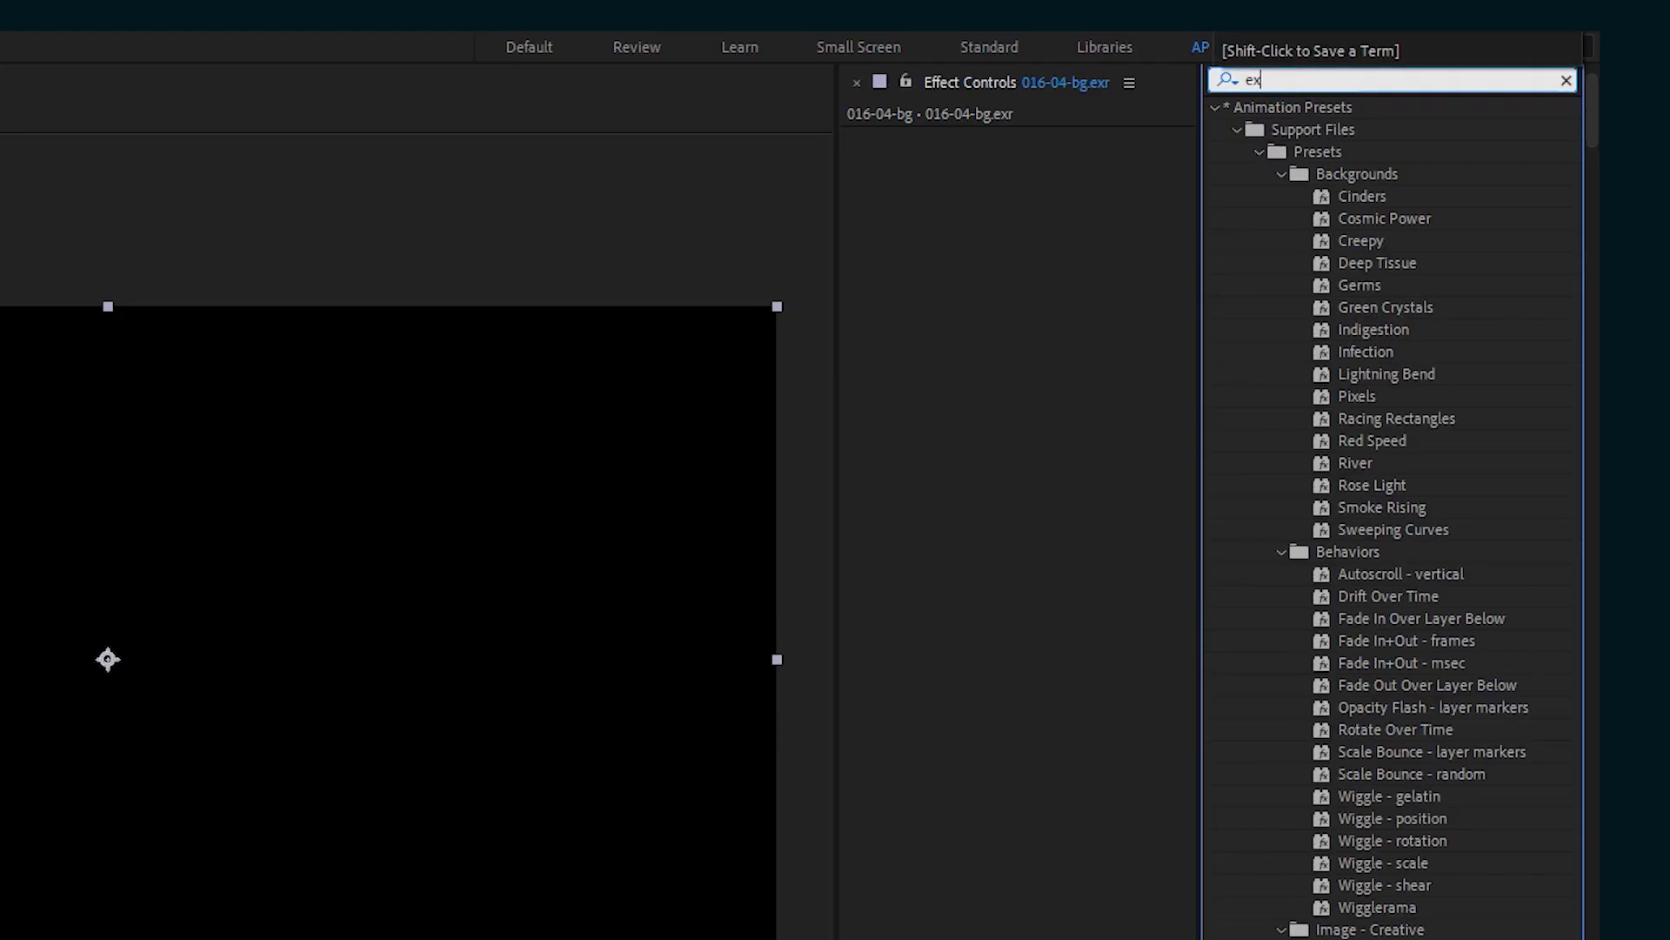
{"action": "type", "text": "tra"}
{"action": "left_click_drag", "start_coordinate": [1305, 275], "coordinate": [696, 848]}
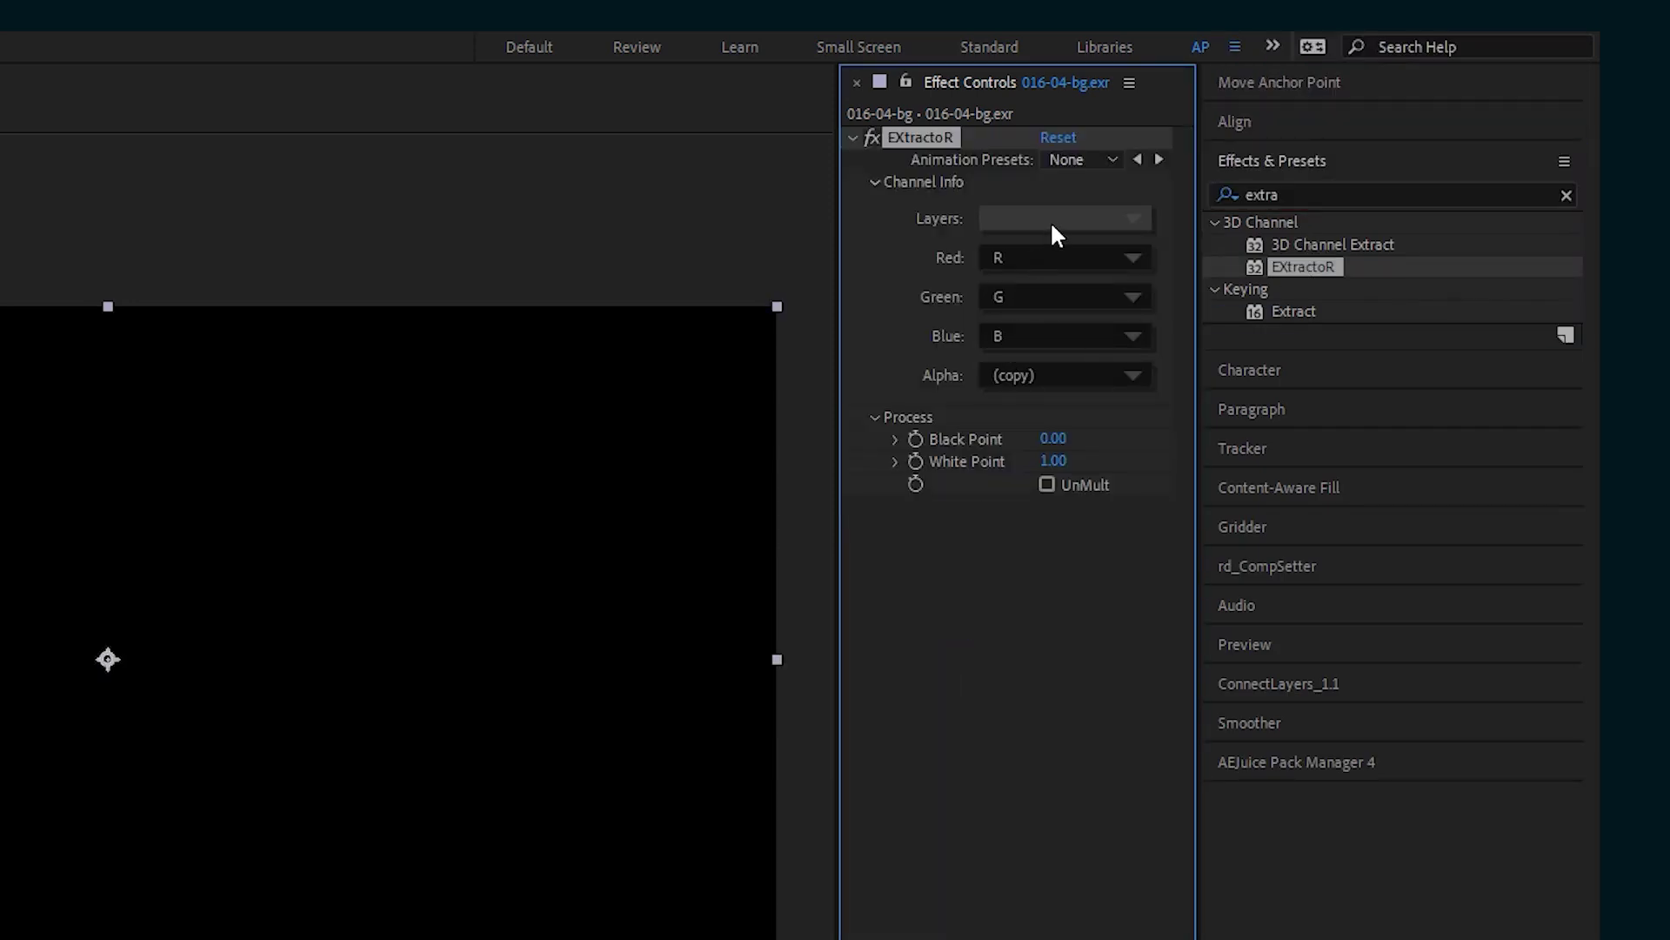
{"action": "left_click", "coordinate": [1052, 224]}
{"action": "left_click", "coordinate": [1112, 232]}
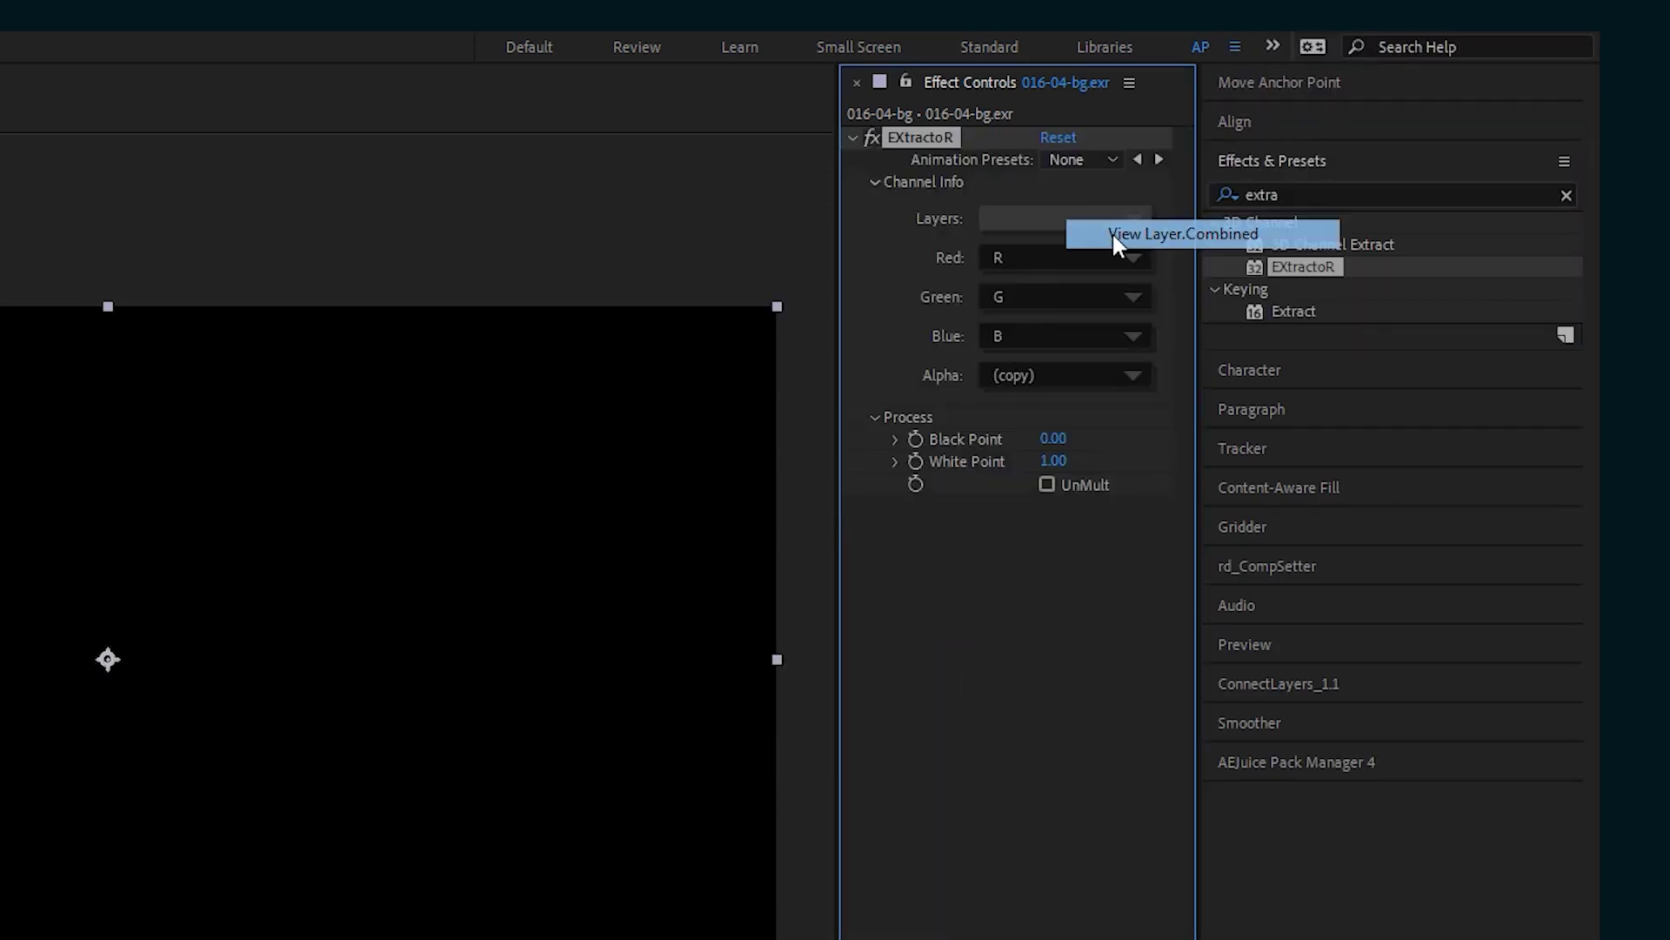
- Add the Color Profile Converter effect to 016-04-bg.exr and enable Linearize Input Profile
{"action": "left_click", "coordinate": [1334, 189]}
{"action": "type", "text": "color pr"}
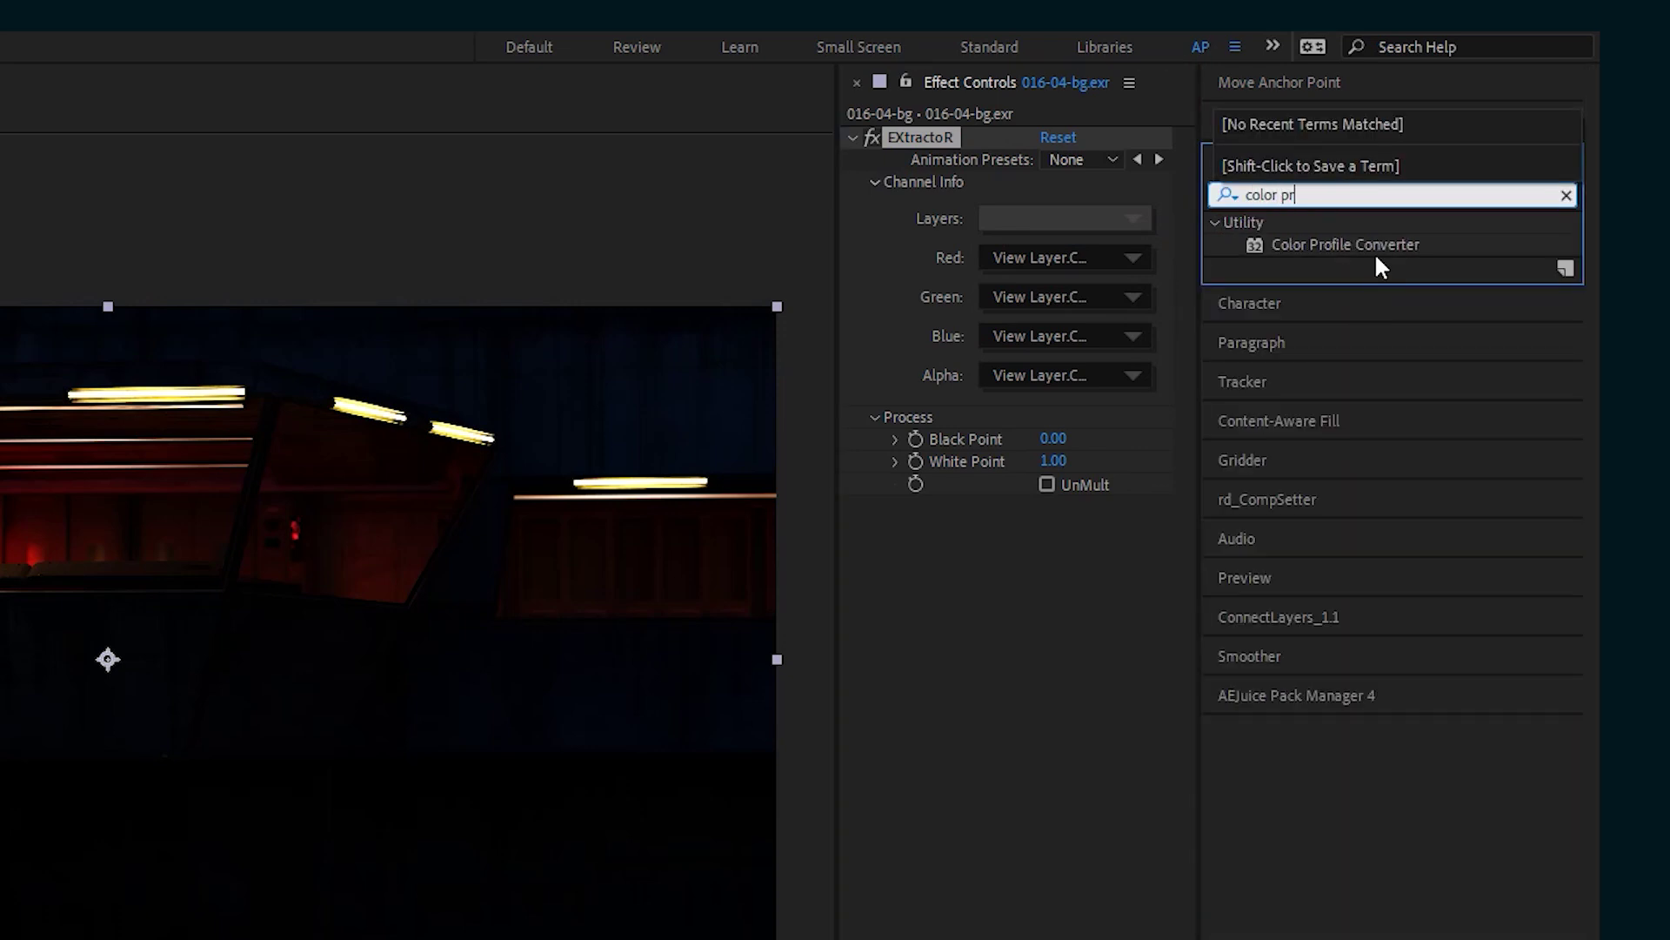
{"action": "left_click_drag", "start_coordinate": [1375, 247], "coordinate": [1036, 521]}
{"action": "left_click", "coordinate": [1048, 574]}
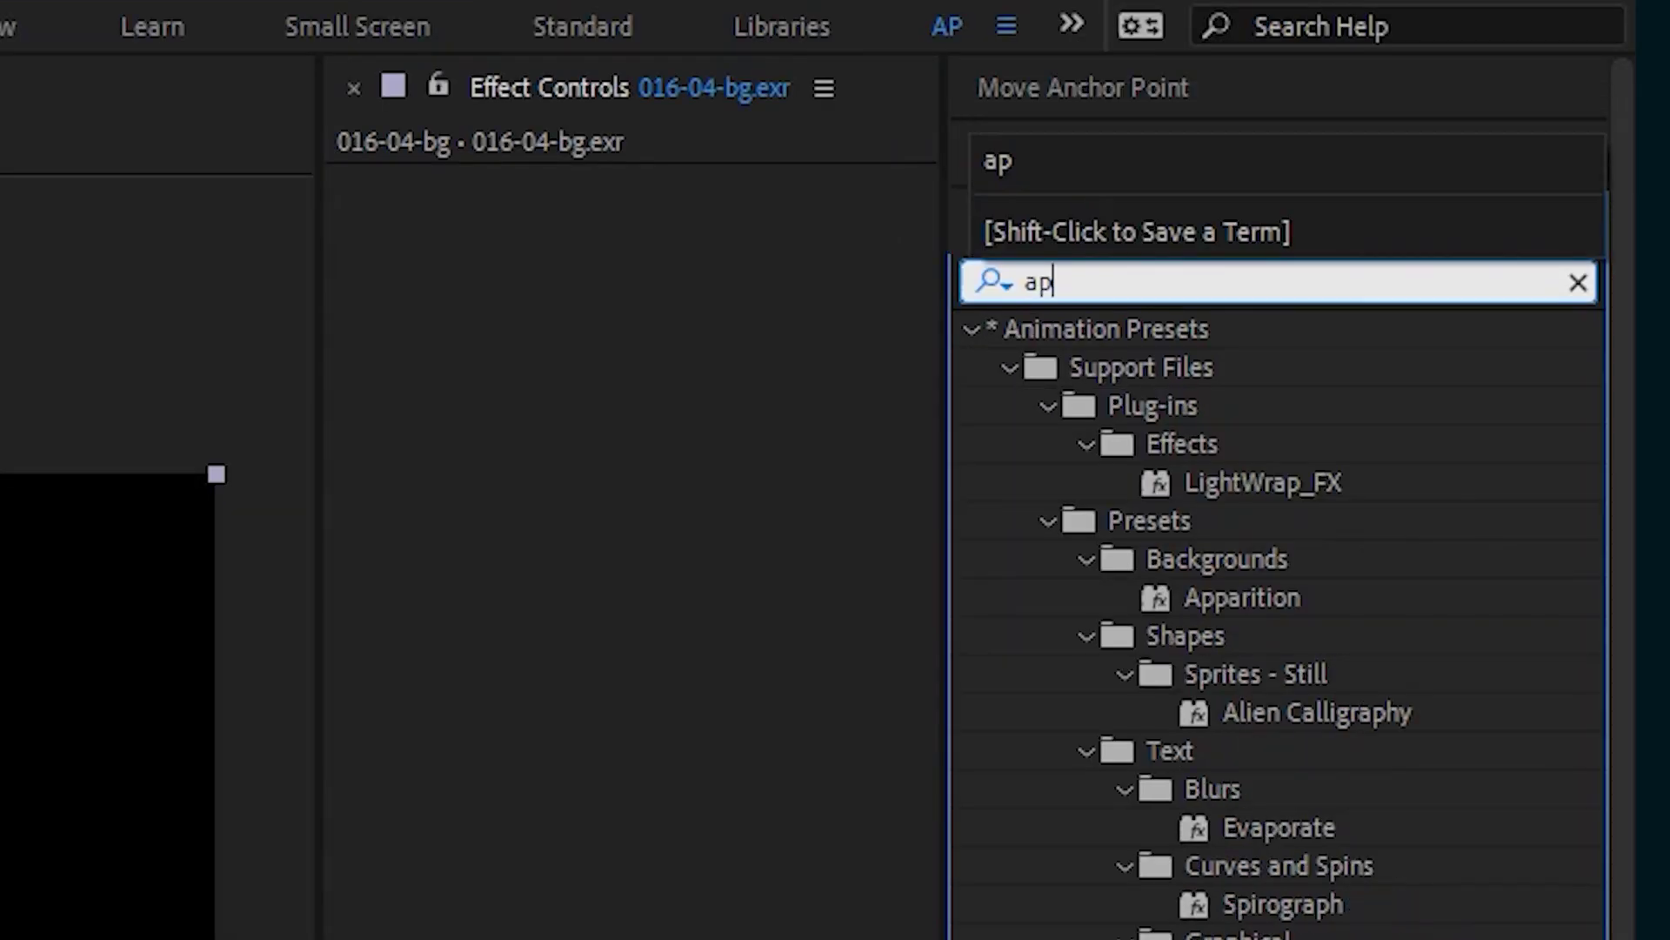
- Apply the saved AP-EXR user preset to the 016-04-bg.exr layer
{"action": "type", "text": "-e"}
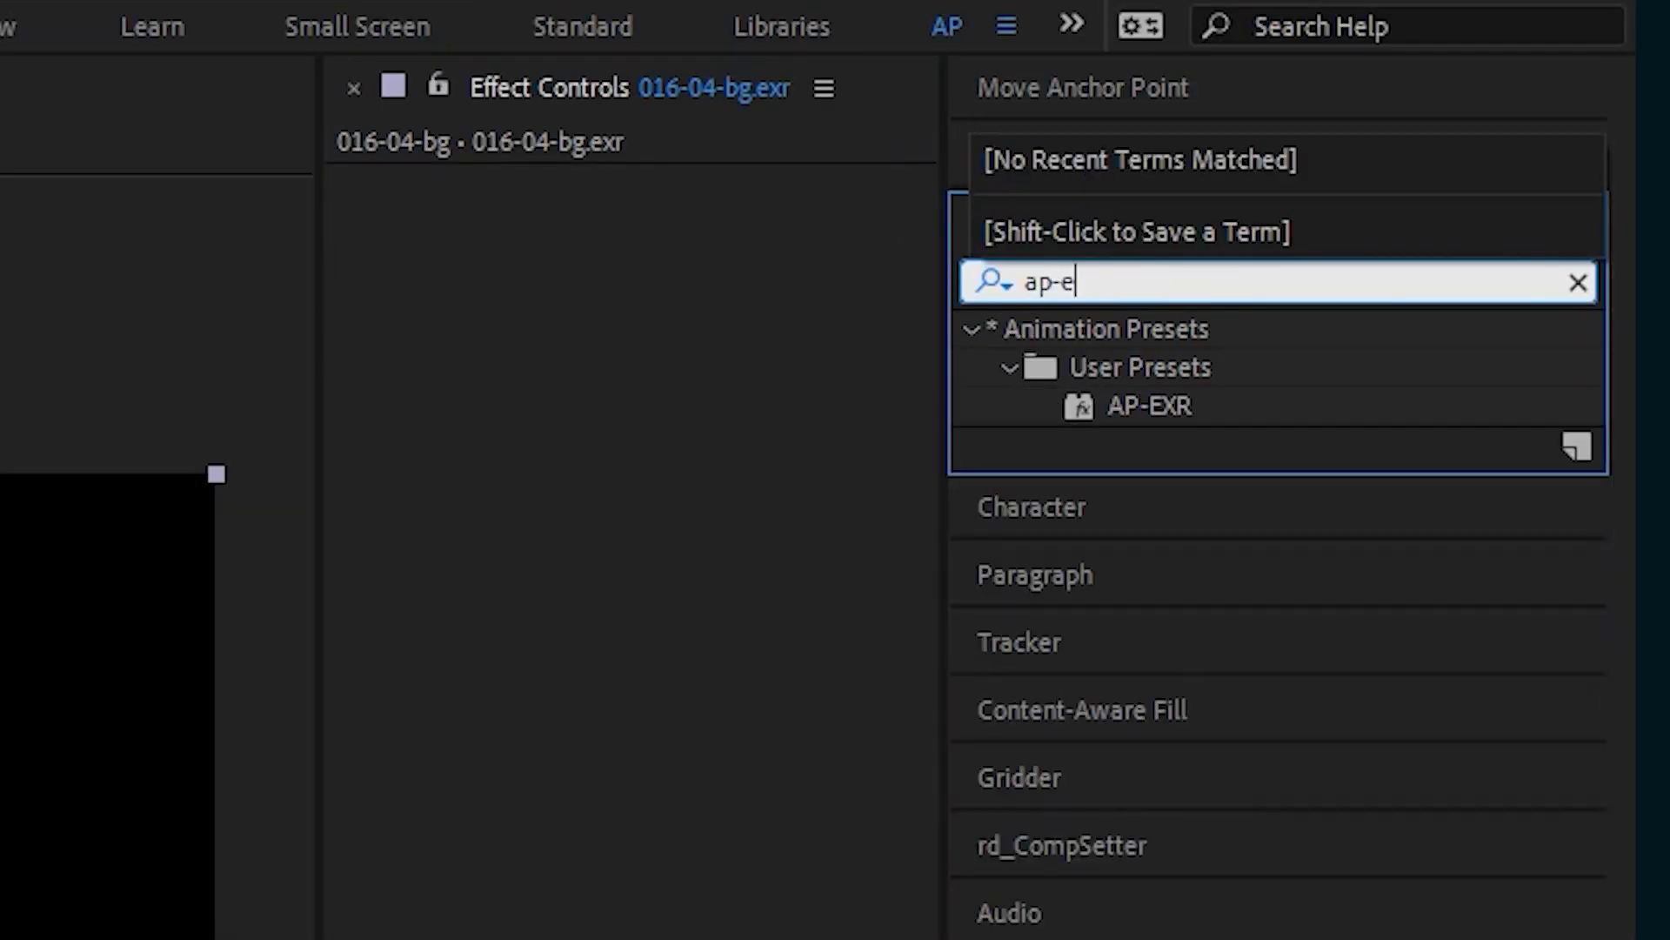
{"action": "left_click", "coordinate": [1151, 407]}
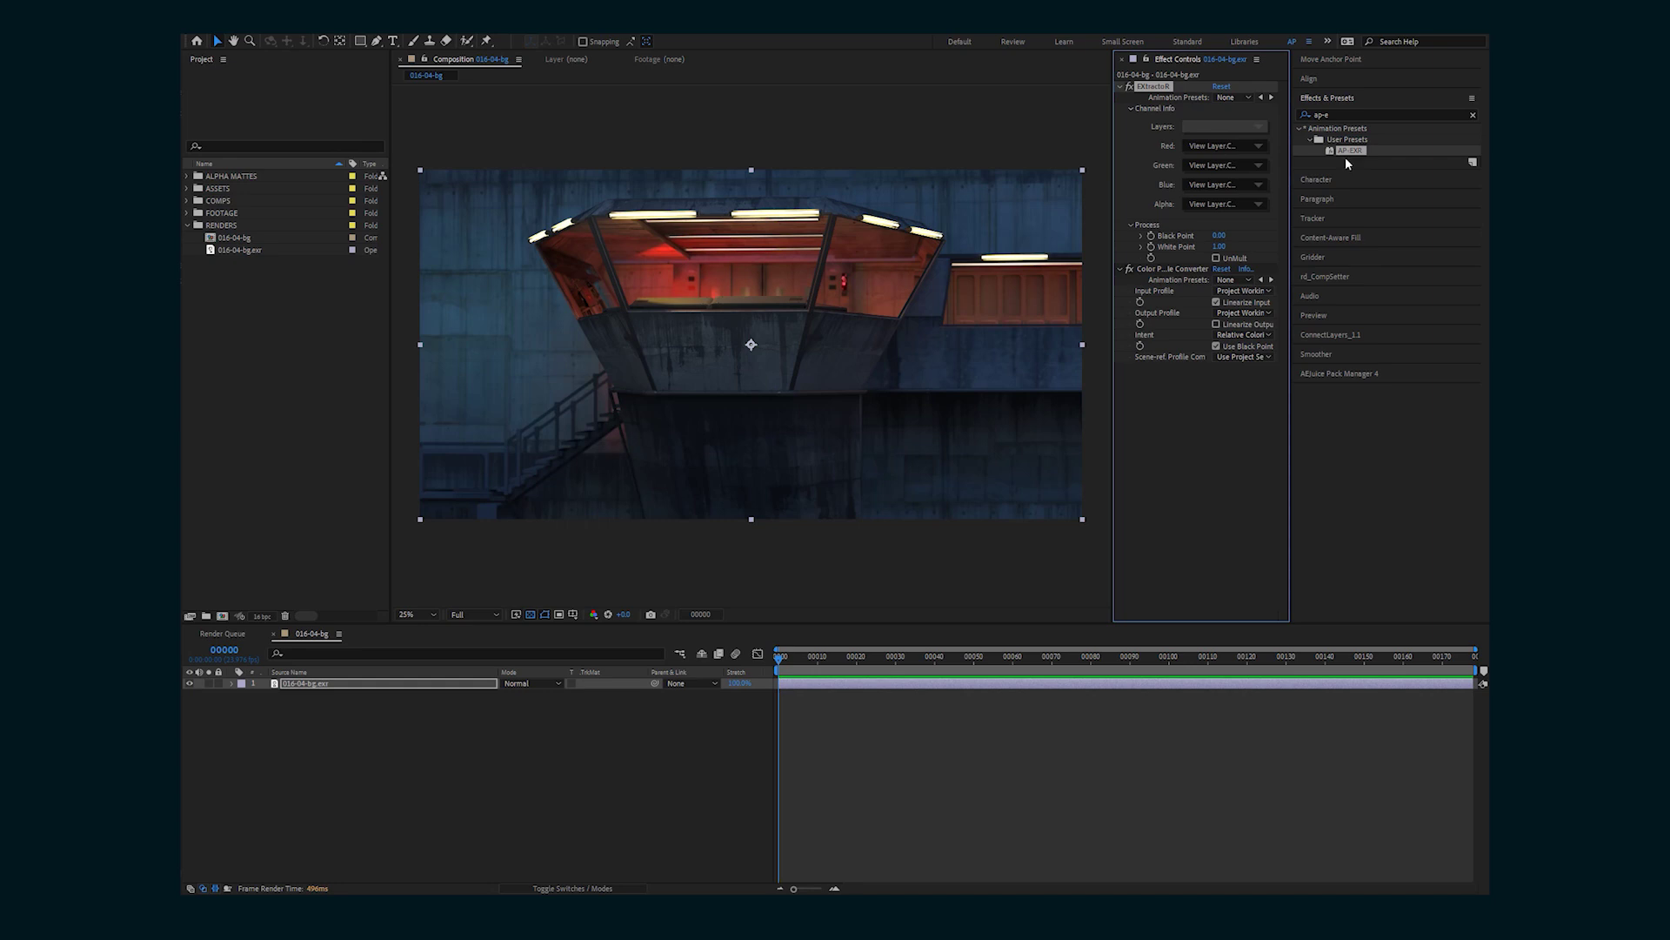
{"action": "left_click", "coordinate": [988, 741]}
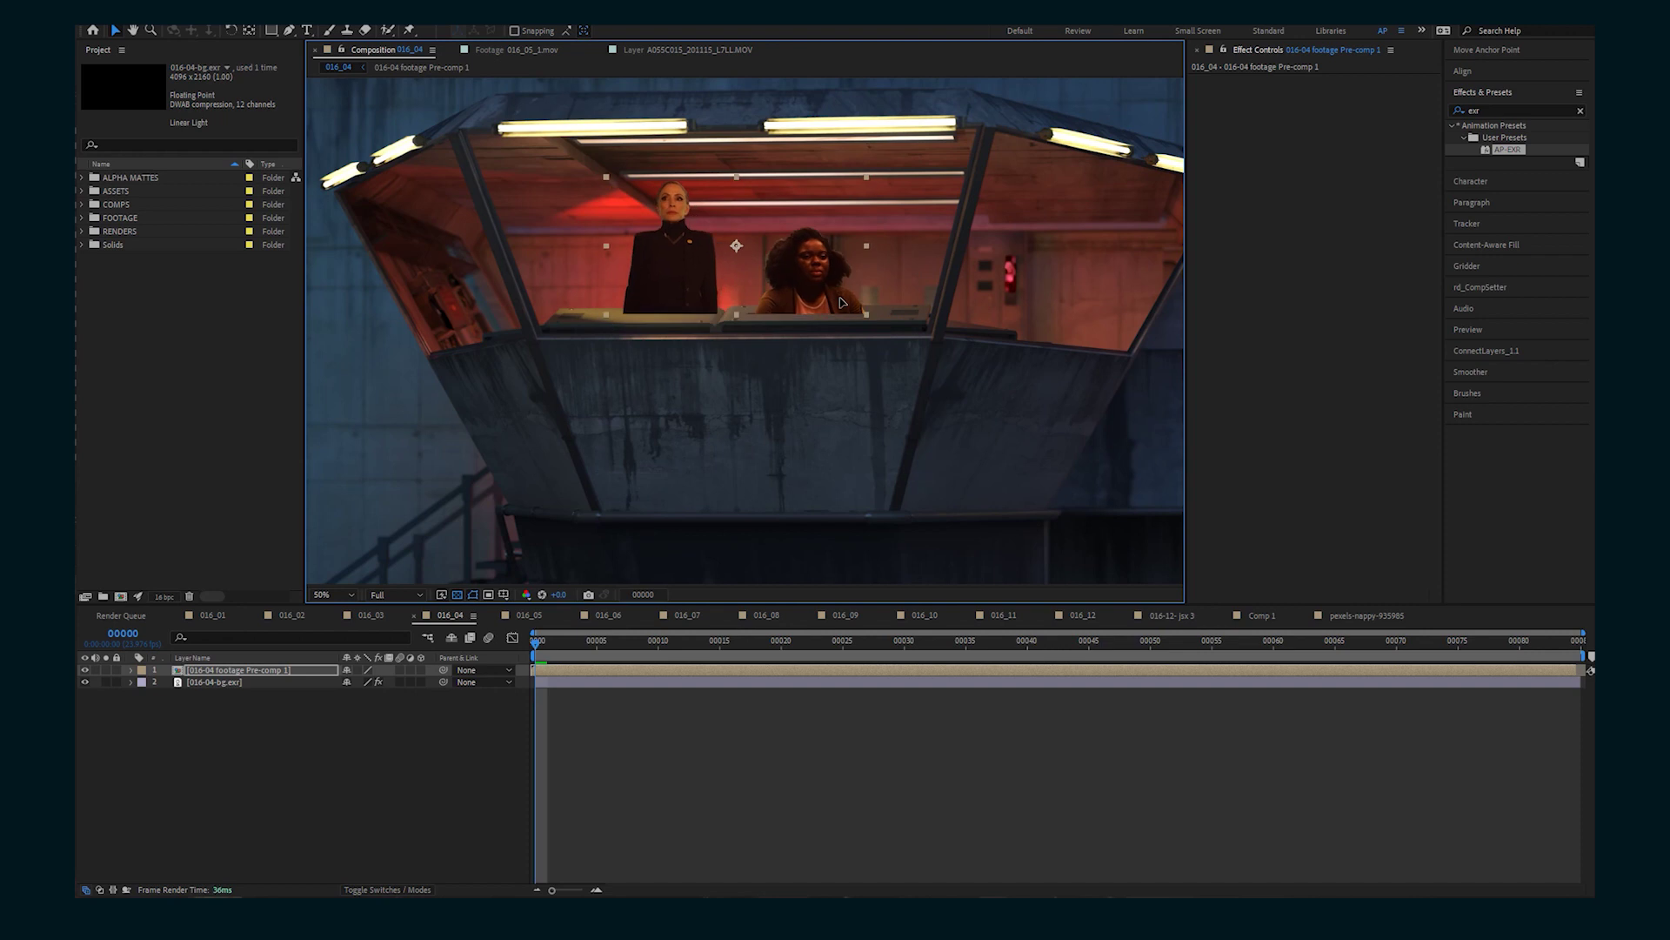
- Reposition the actors' footage pre-comp slightly lower behind the tower's front window
{"action": "left_click_drag", "start_coordinate": [841, 302], "coordinate": [831, 309]}
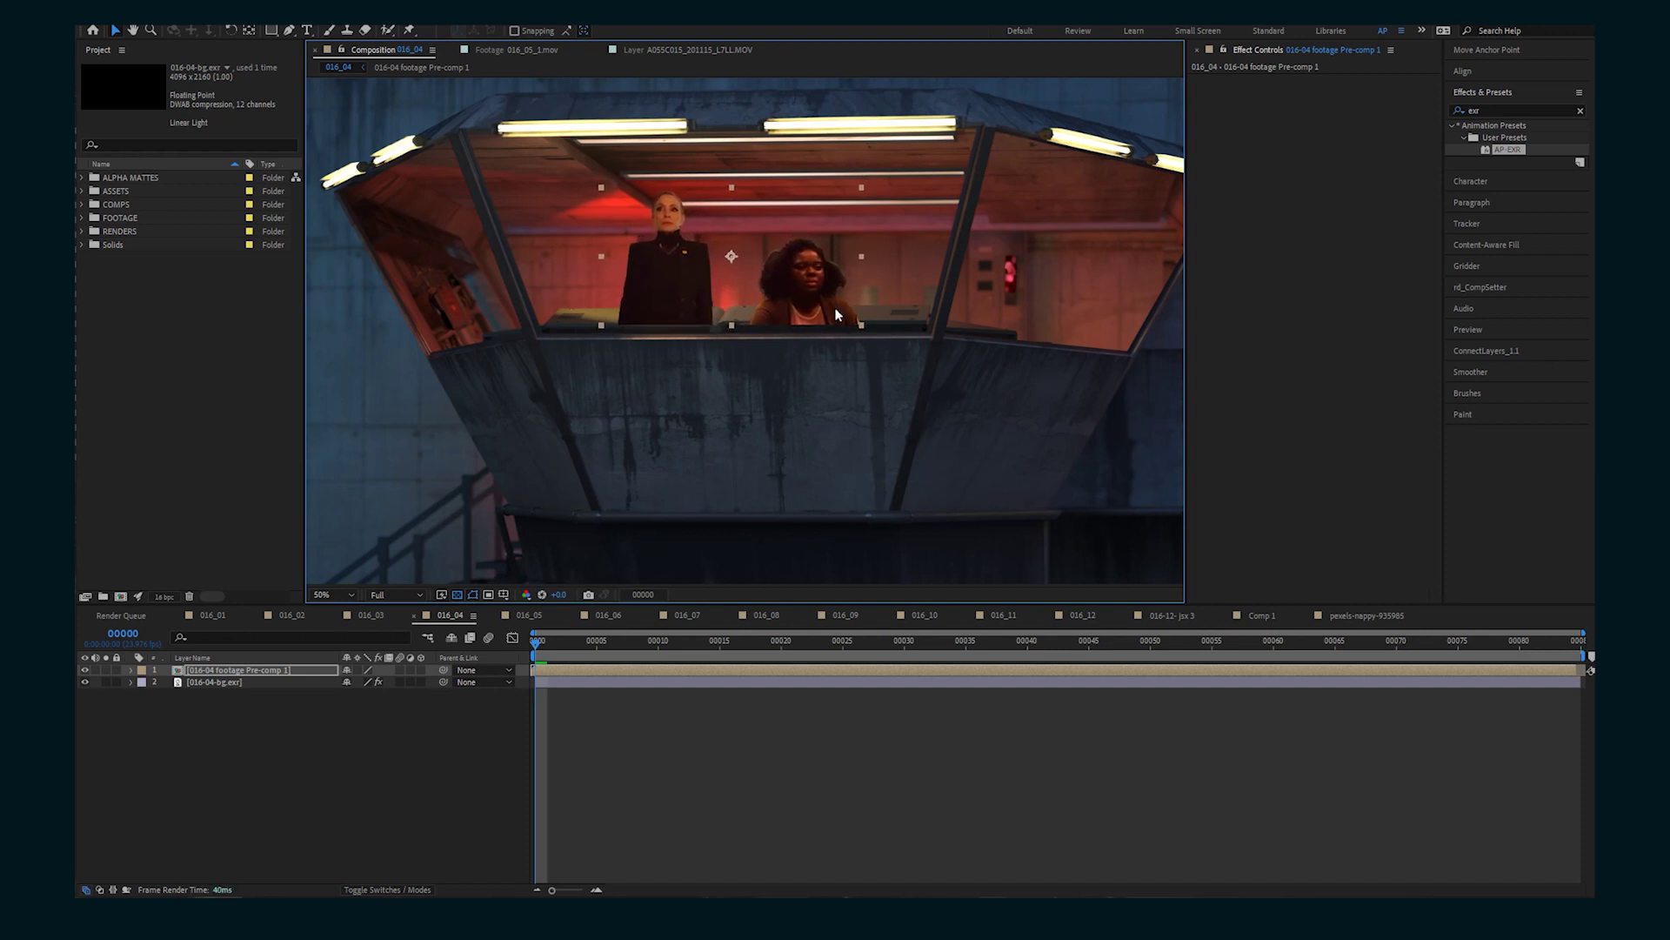
{"action": "key", "text": "ctrl+d"}
{"action": "left_click", "coordinate": [1532, 111]}
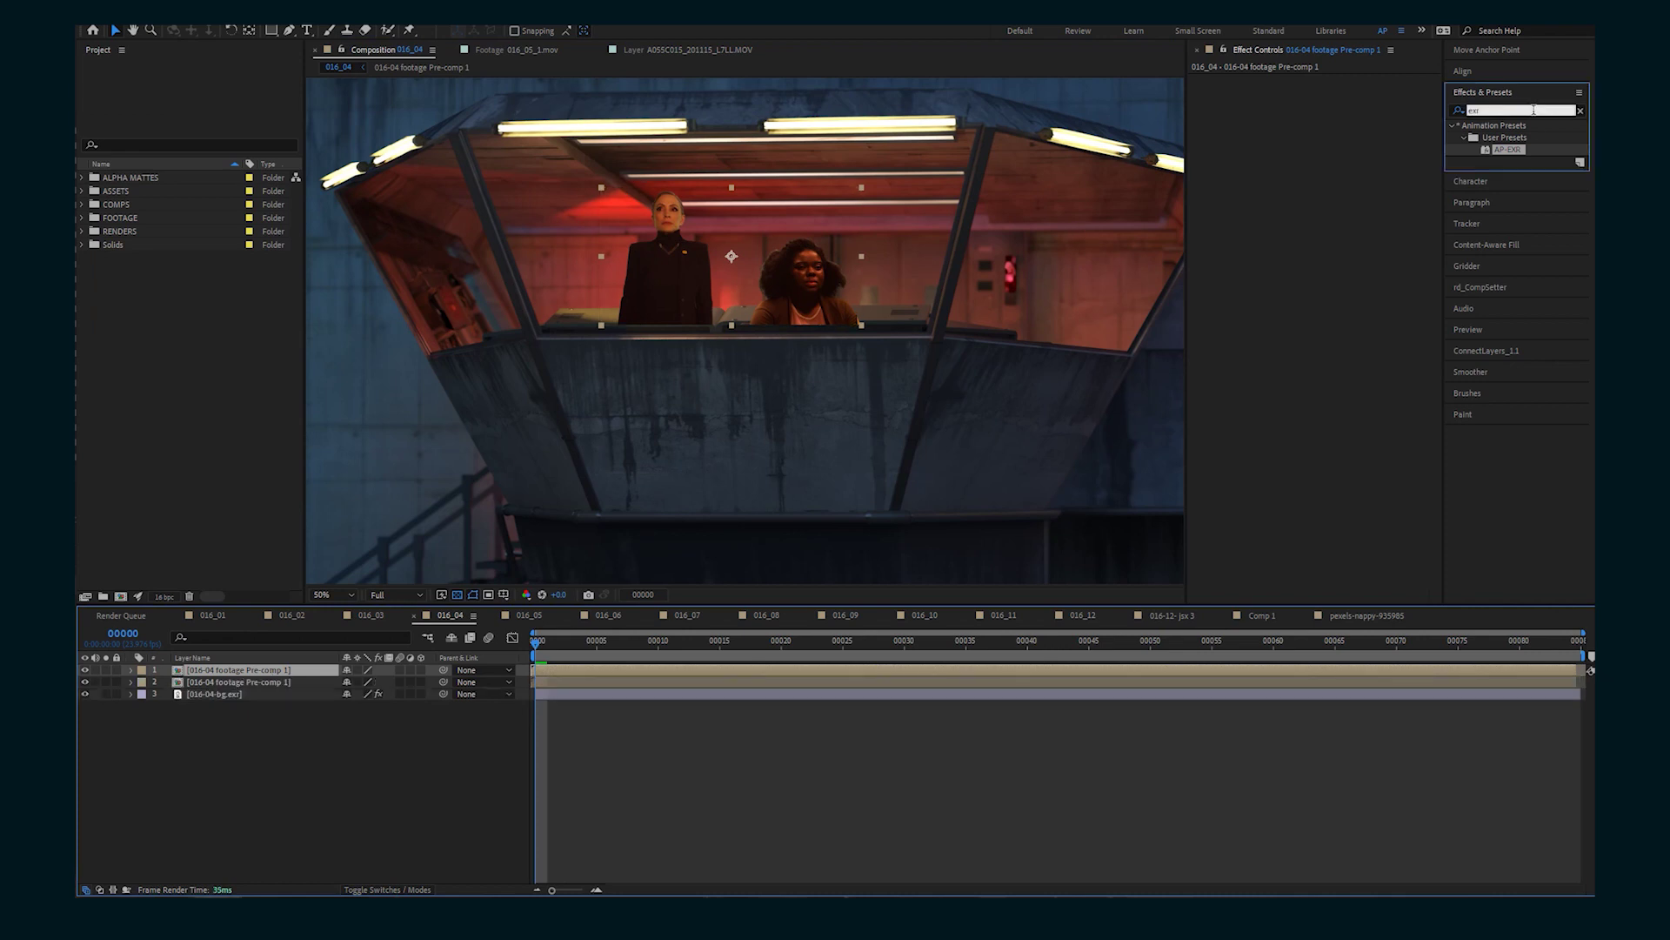
{"action": "type", "text": "power"}
{"action": "double_click", "coordinate": [1508, 233]}
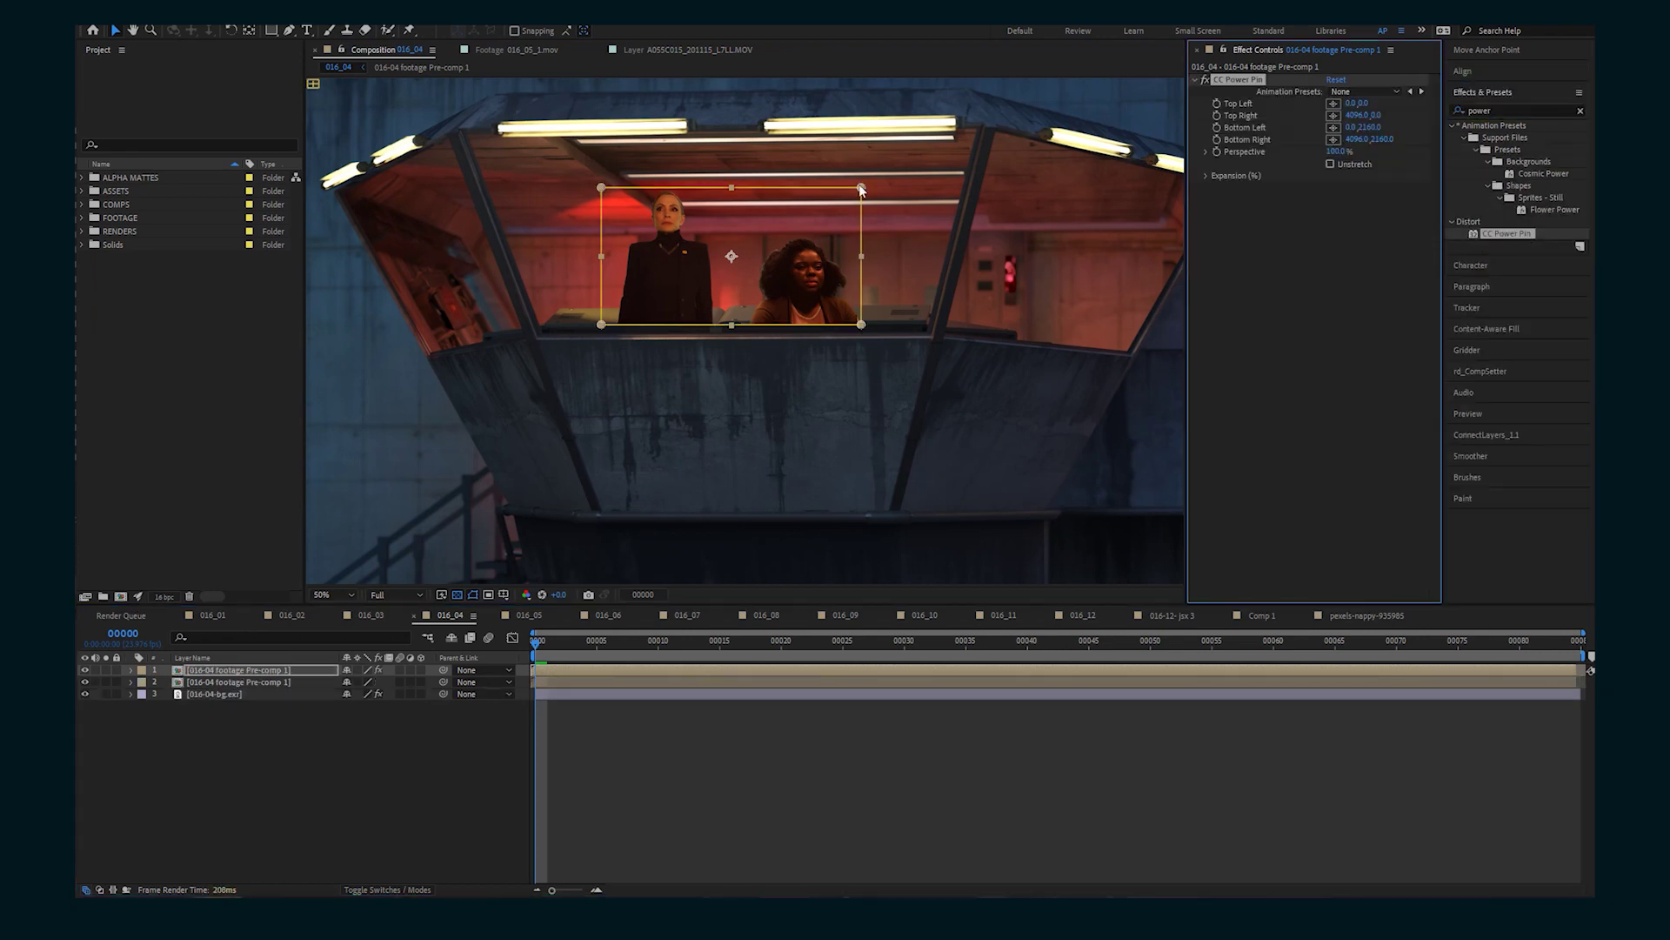
{"action": "left_click_drag", "start_coordinate": [861, 187], "coordinate": [864, 375]}
{"action": "key", "text": "Delete"}
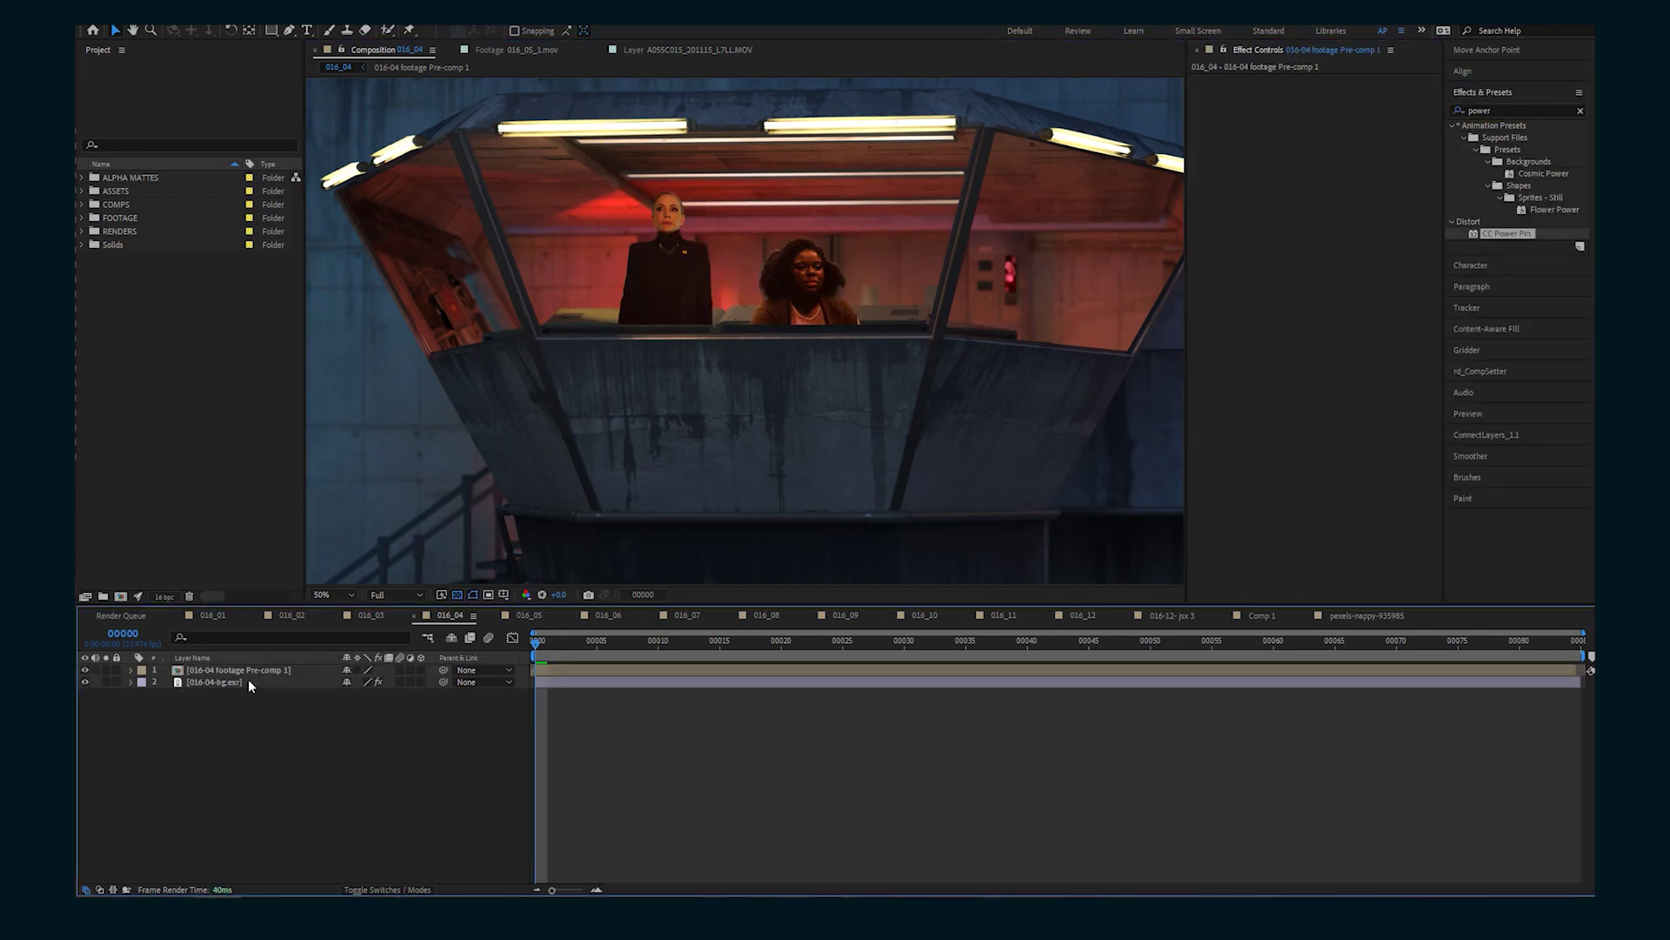
- Create a comp-sized magenta solid named FOOTAGE MATTE, and hide both it and the actors' footage pre-comp
{"action": "key", "text": "ctrl+y"}
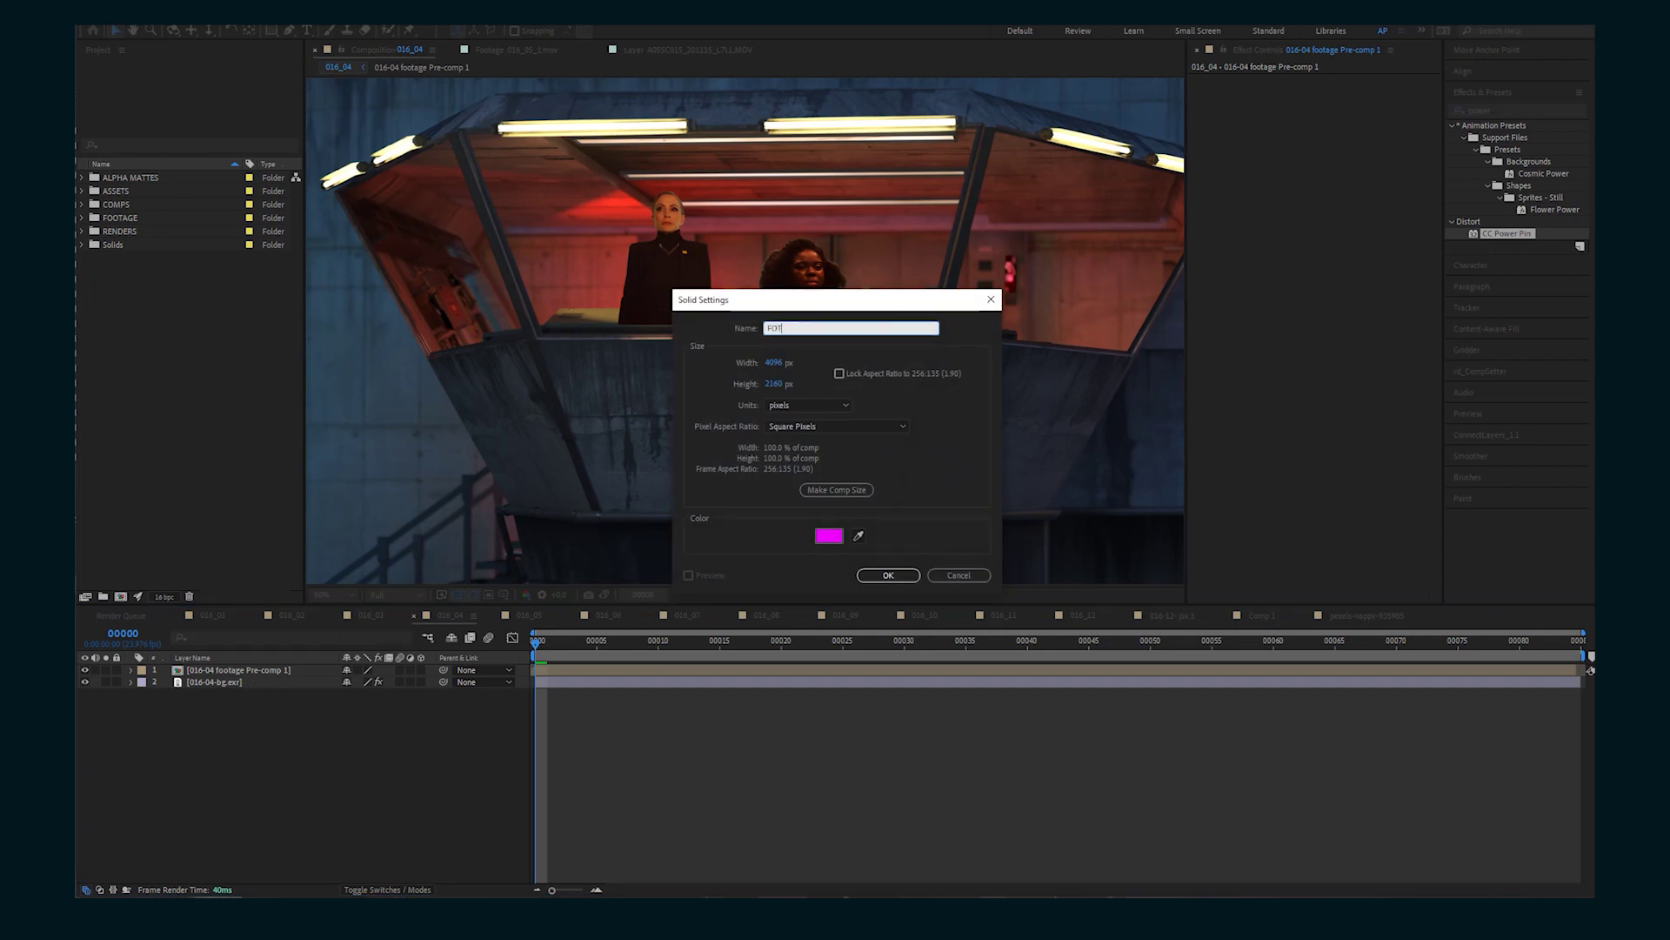
{"action": "key", "text": "BackSpace"}
{"action": "key", "text": "Return"}
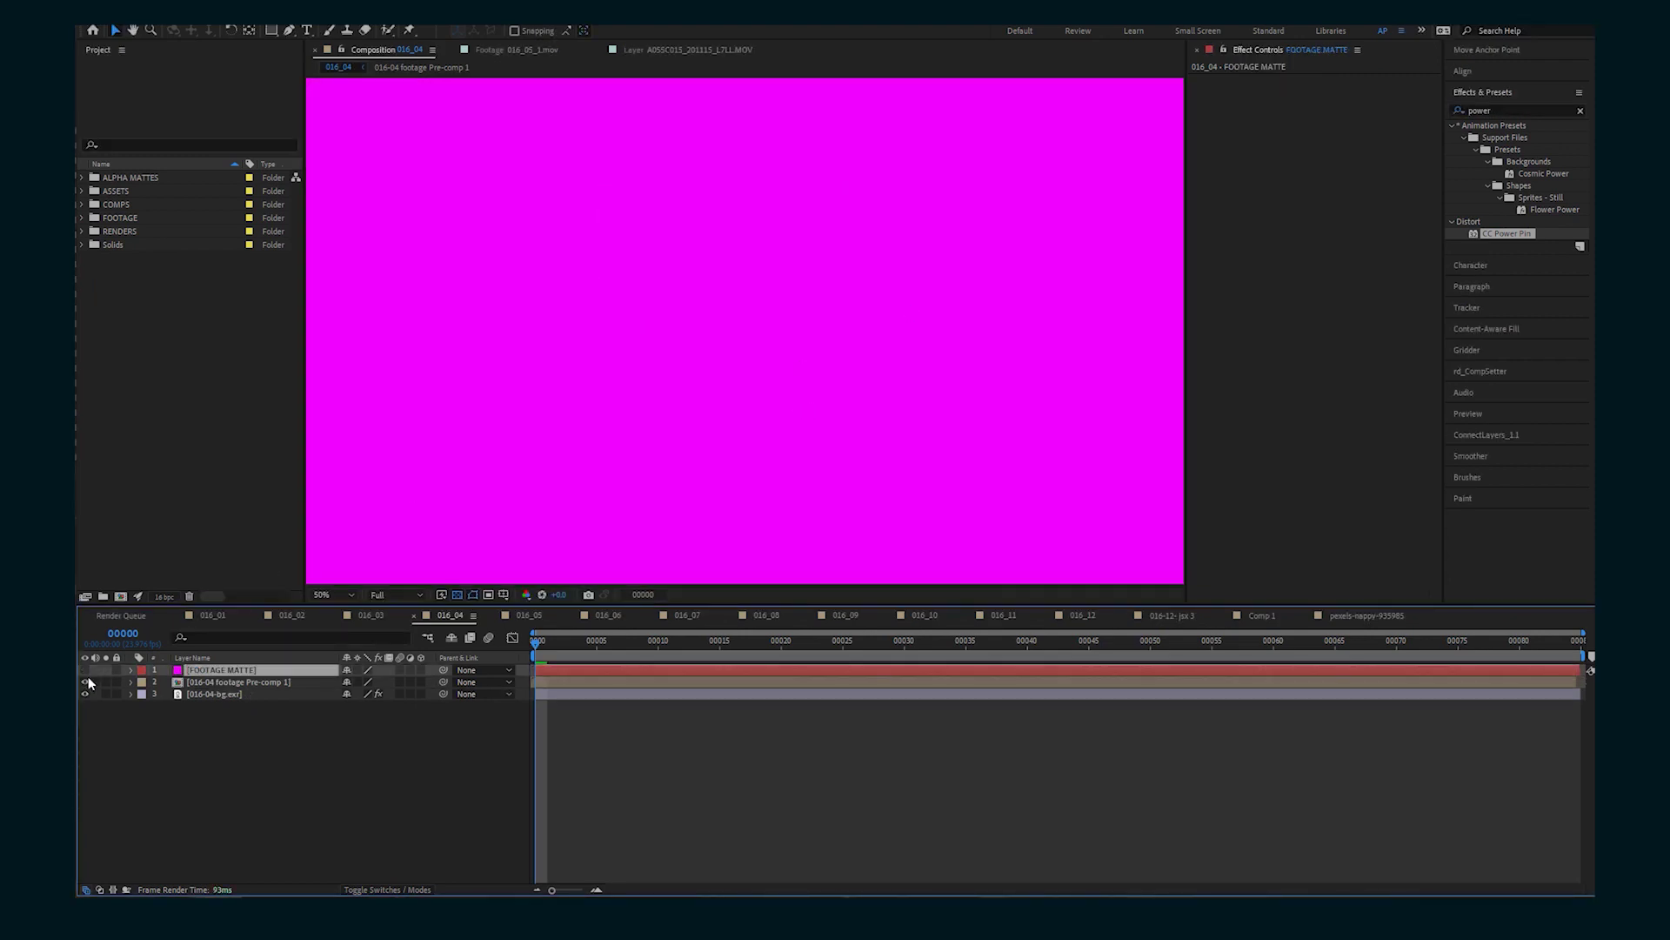
{"action": "left_click", "coordinate": [85, 682]}
{"action": "left_click", "coordinate": [85, 669]}
- Draw Pen masks on FOOTAGE MATTE that follow the upper edges of the two desk consoles and close below them
{"action": "scroll", "coordinate": [619, 300], "scroll_direction": "up", "scroll_amount": 2}
{"action": "scroll", "coordinate": [619, 296], "scroll_direction": "up", "scroll_amount": 2}
{"action": "key", "text": "g"}
{"action": "left_click", "coordinate": [635, 312]}
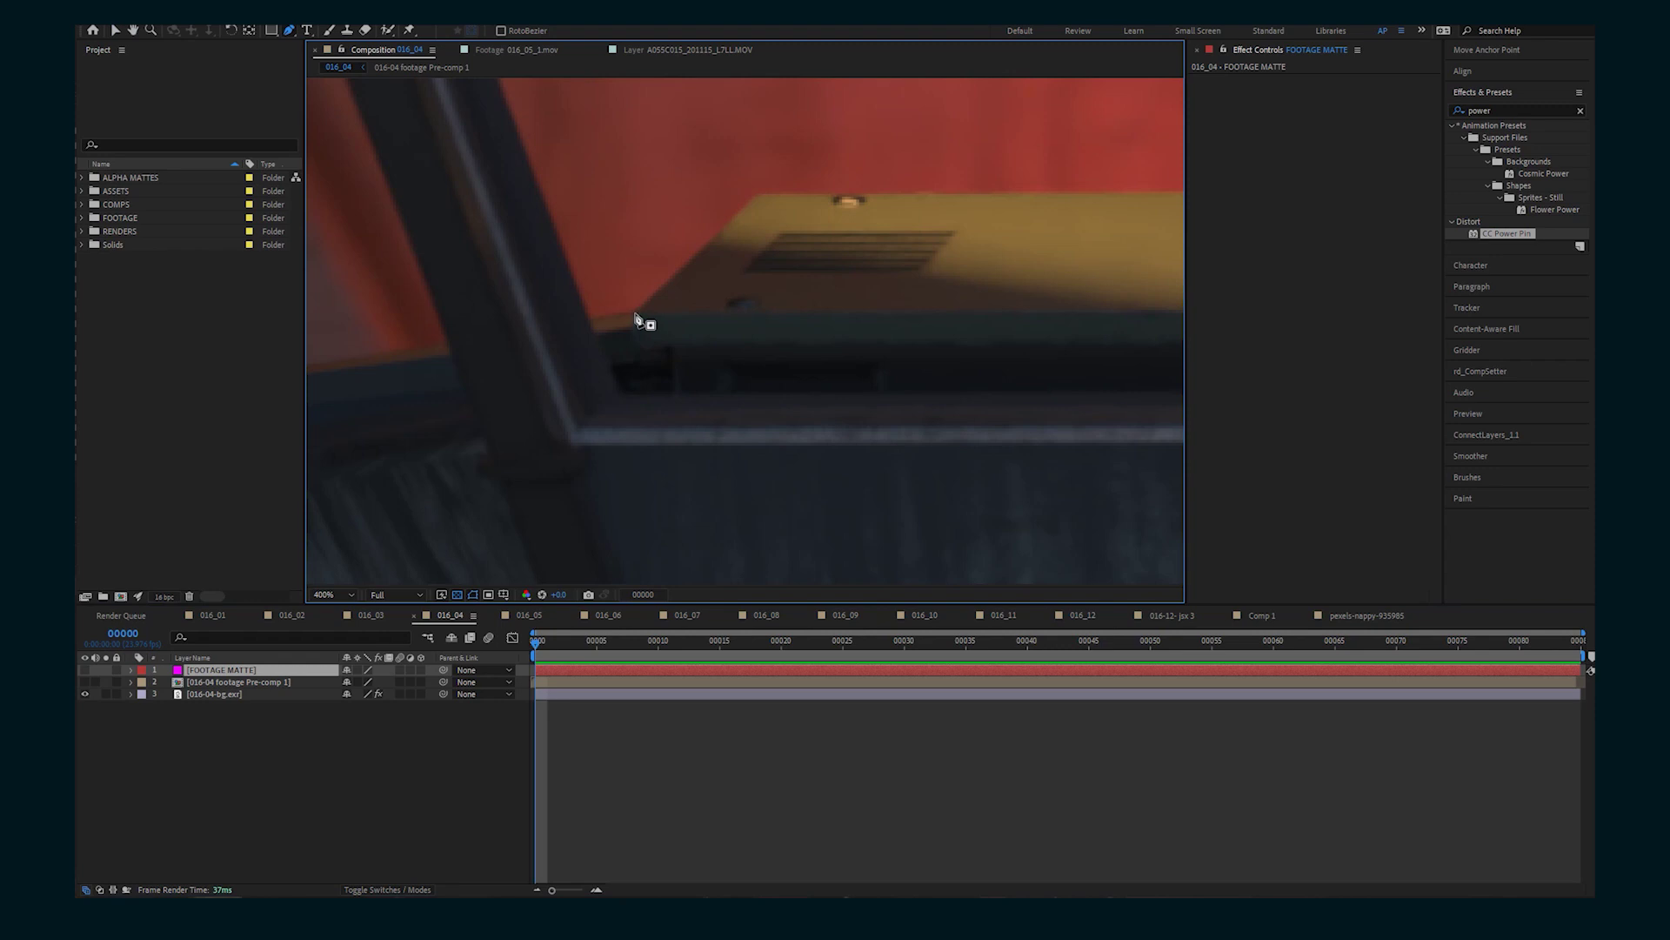
{"action": "left_click", "coordinate": [757, 194]}
{"action": "left_click_drag", "start_coordinate": [976, 237], "coordinate": [852, 213]}
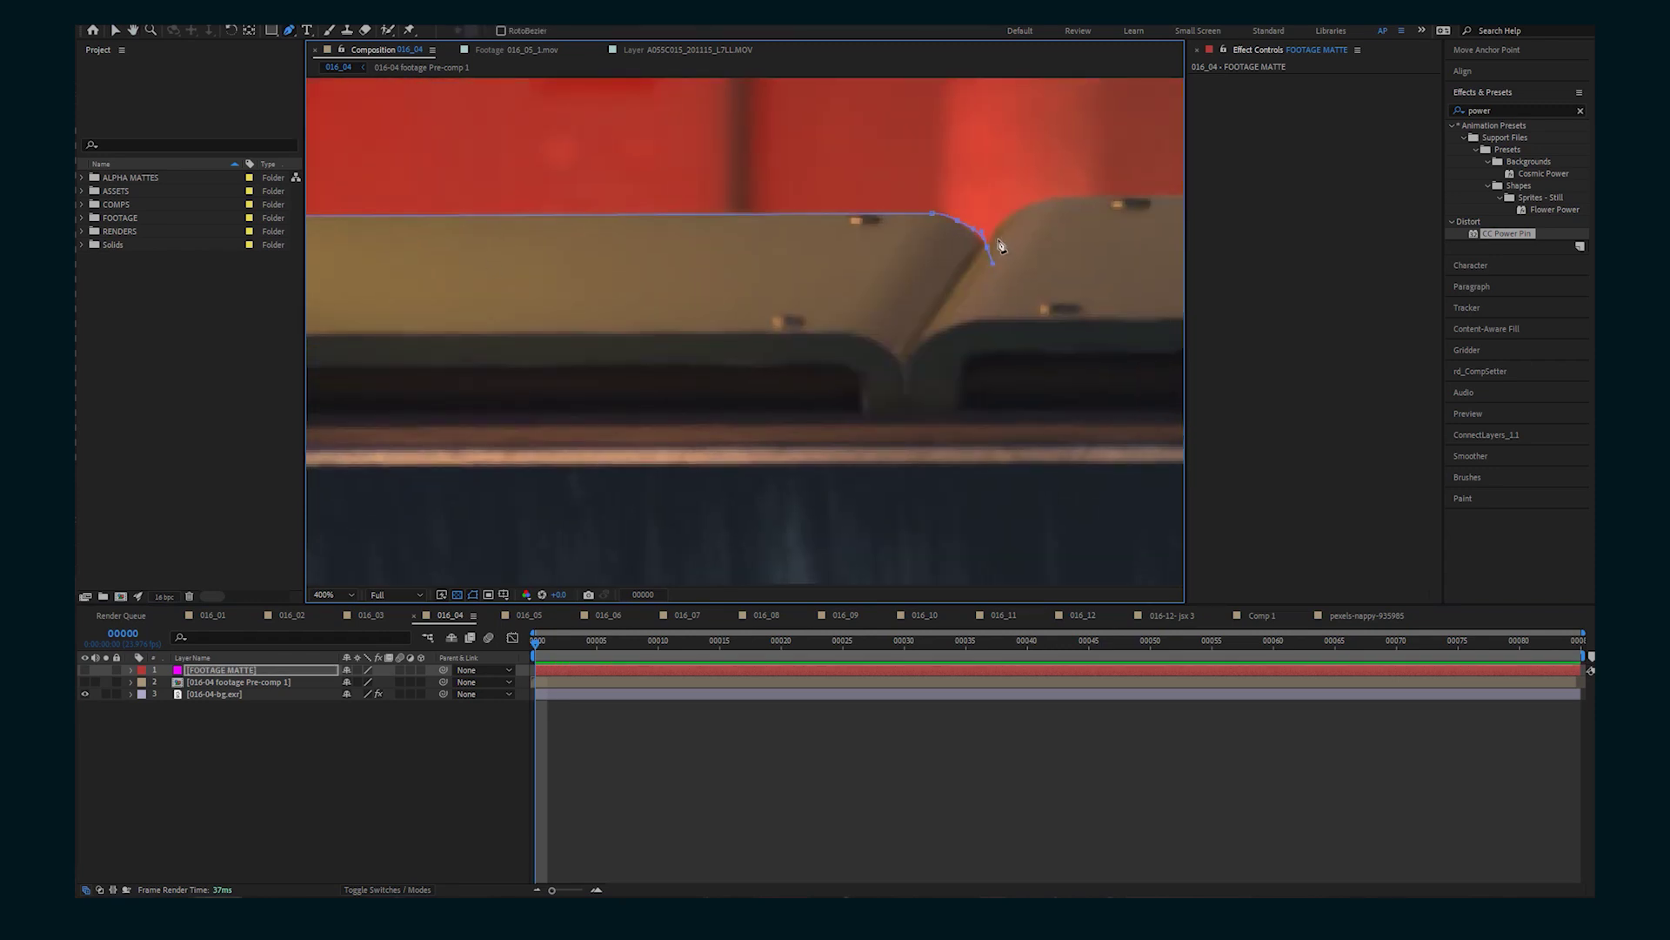
{"action": "scroll", "coordinate": [1012, 469], "scroll_direction": "down", "scroll_amount": 2}
{"action": "left_click", "coordinate": [821, 482]}
{"action": "left_click", "coordinate": [462, 431]}
{"action": "left_click", "coordinate": [443, 332]}
{"action": "scroll", "coordinate": [756, 377], "scroll_direction": "up", "scroll_amount": 2}
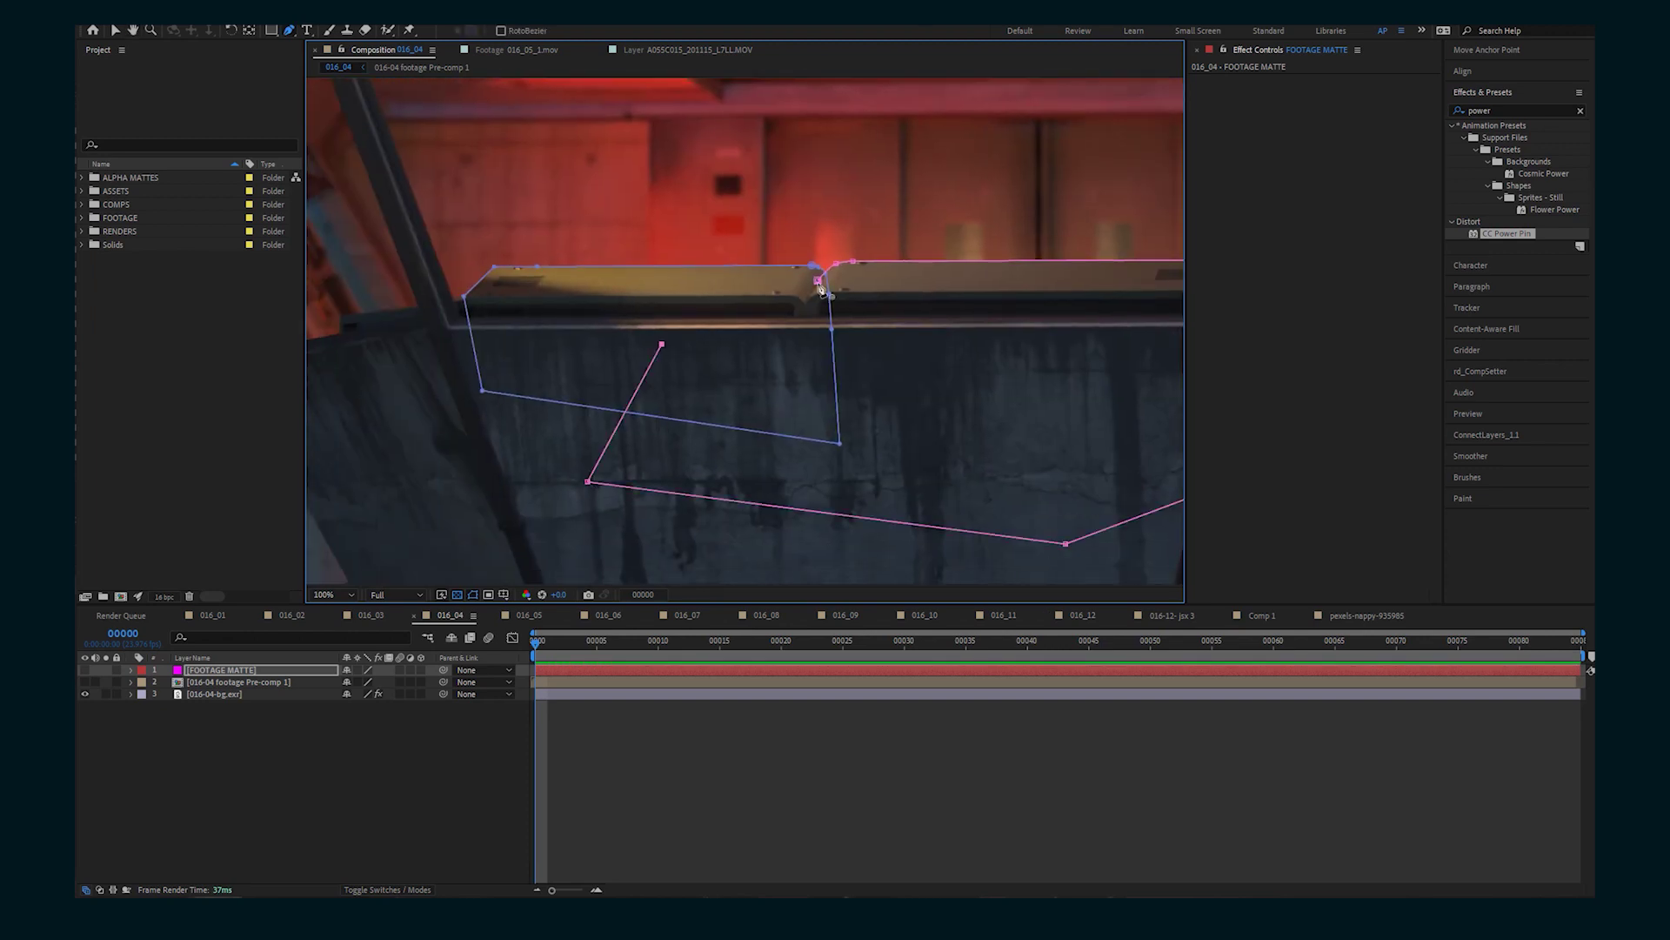
{"action": "scroll", "coordinate": [821, 289], "scroll_direction": "up", "scroll_amount": 4}
- Set the actors' footage pre-comp to use FOOTAGE MATTE as an alpha inverted track matte
{"action": "left_click", "coordinate": [383, 889]}
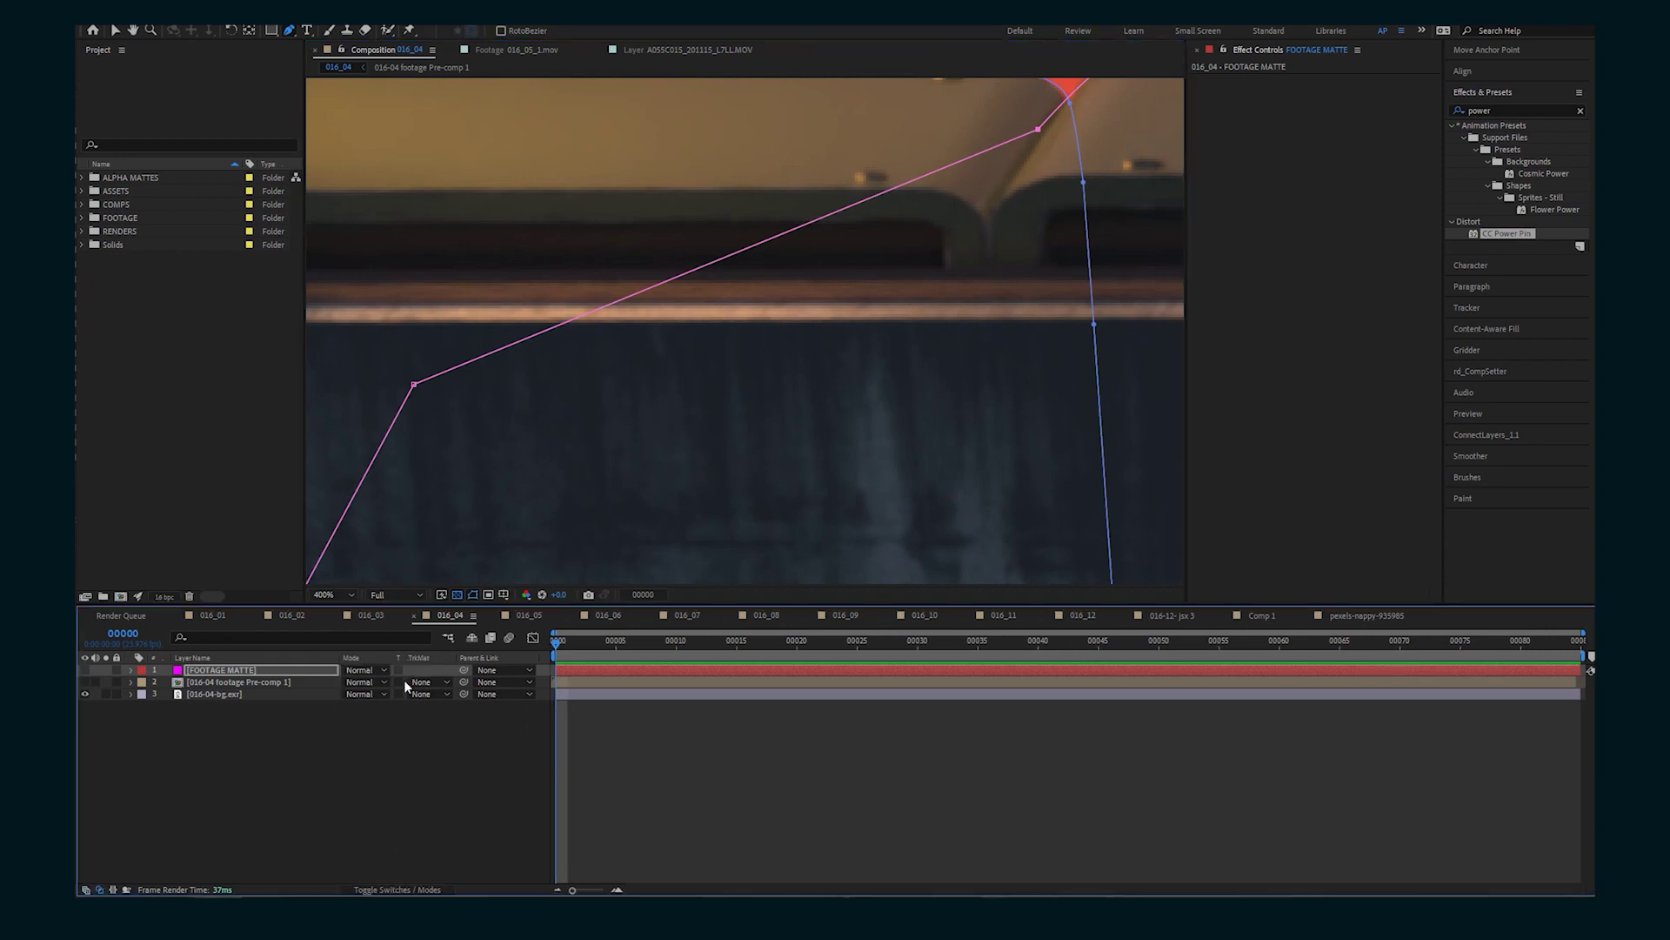
{"action": "left_click", "coordinate": [427, 683]}
{"action": "left_click", "coordinate": [470, 733]}
- Fit Mask 2 of the topmost FOOTAGE MATTE layer to the upper surface of the desk console before the seated woman
{"action": "left_click_drag", "start_coordinate": [900, 234], "coordinate": [733, 452]}
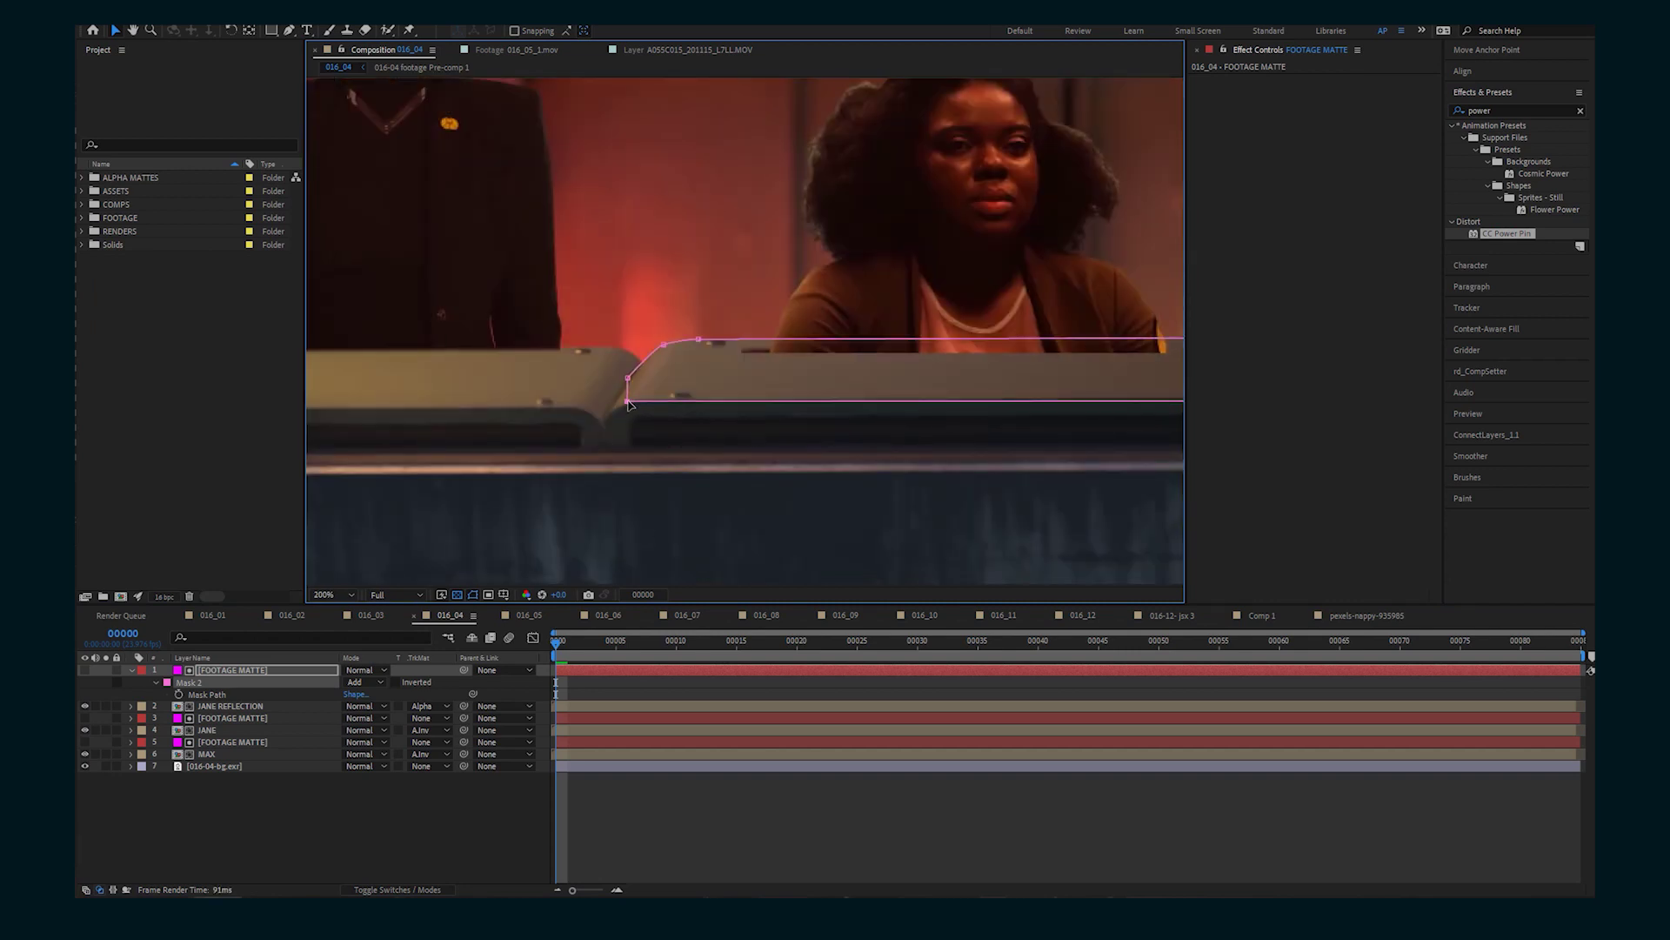
{"action": "middle_click_drag", "start_coordinate": [1021, 452], "coordinate": [656, 455]}
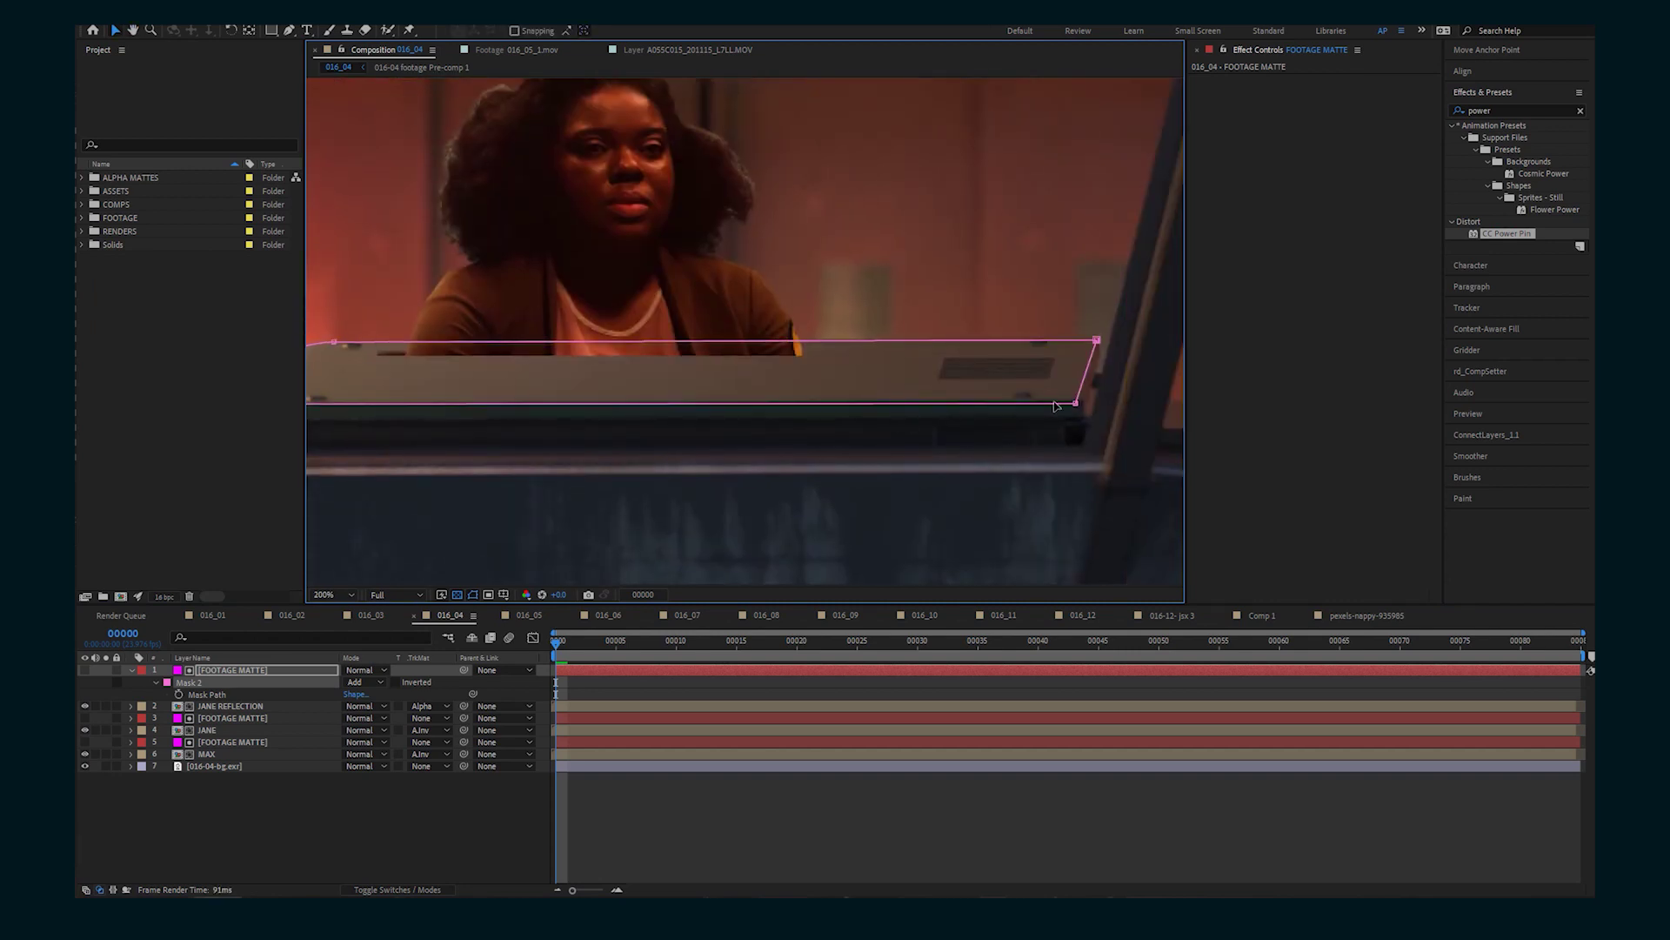
- Apply CC Power Pin to the seated woman's reflection layer and flip its corners downward to mirror her onto the desk
{"action": "left_click", "coordinate": [231, 705]}
{"action": "double_click", "coordinate": [1507, 233]}
{"action": "scroll", "coordinate": [610, 346], "scroll_direction": "down", "scroll_amount": 2}
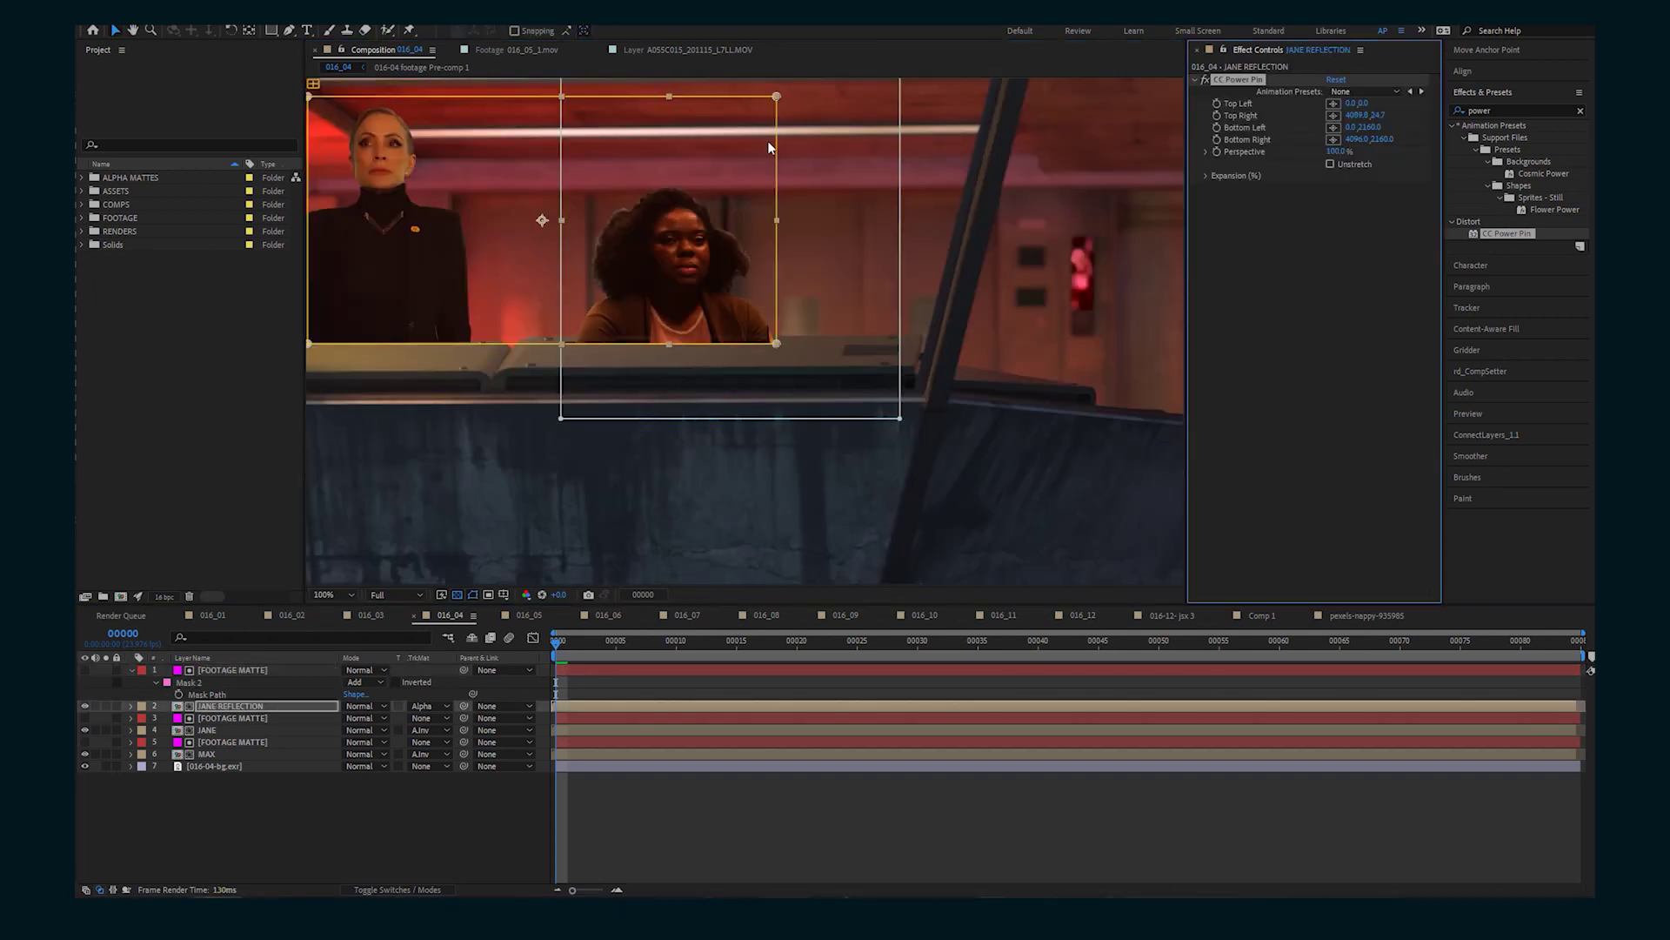
{"action": "scroll", "coordinate": [611, 347], "scroll_direction": "down", "scroll_amount": 1}
{"action": "left_click_drag", "start_coordinate": [527, 214], "coordinate": [485, 381]}
{"action": "left_click_drag", "start_coordinate": [749, 378], "coordinate": [749, 388]}
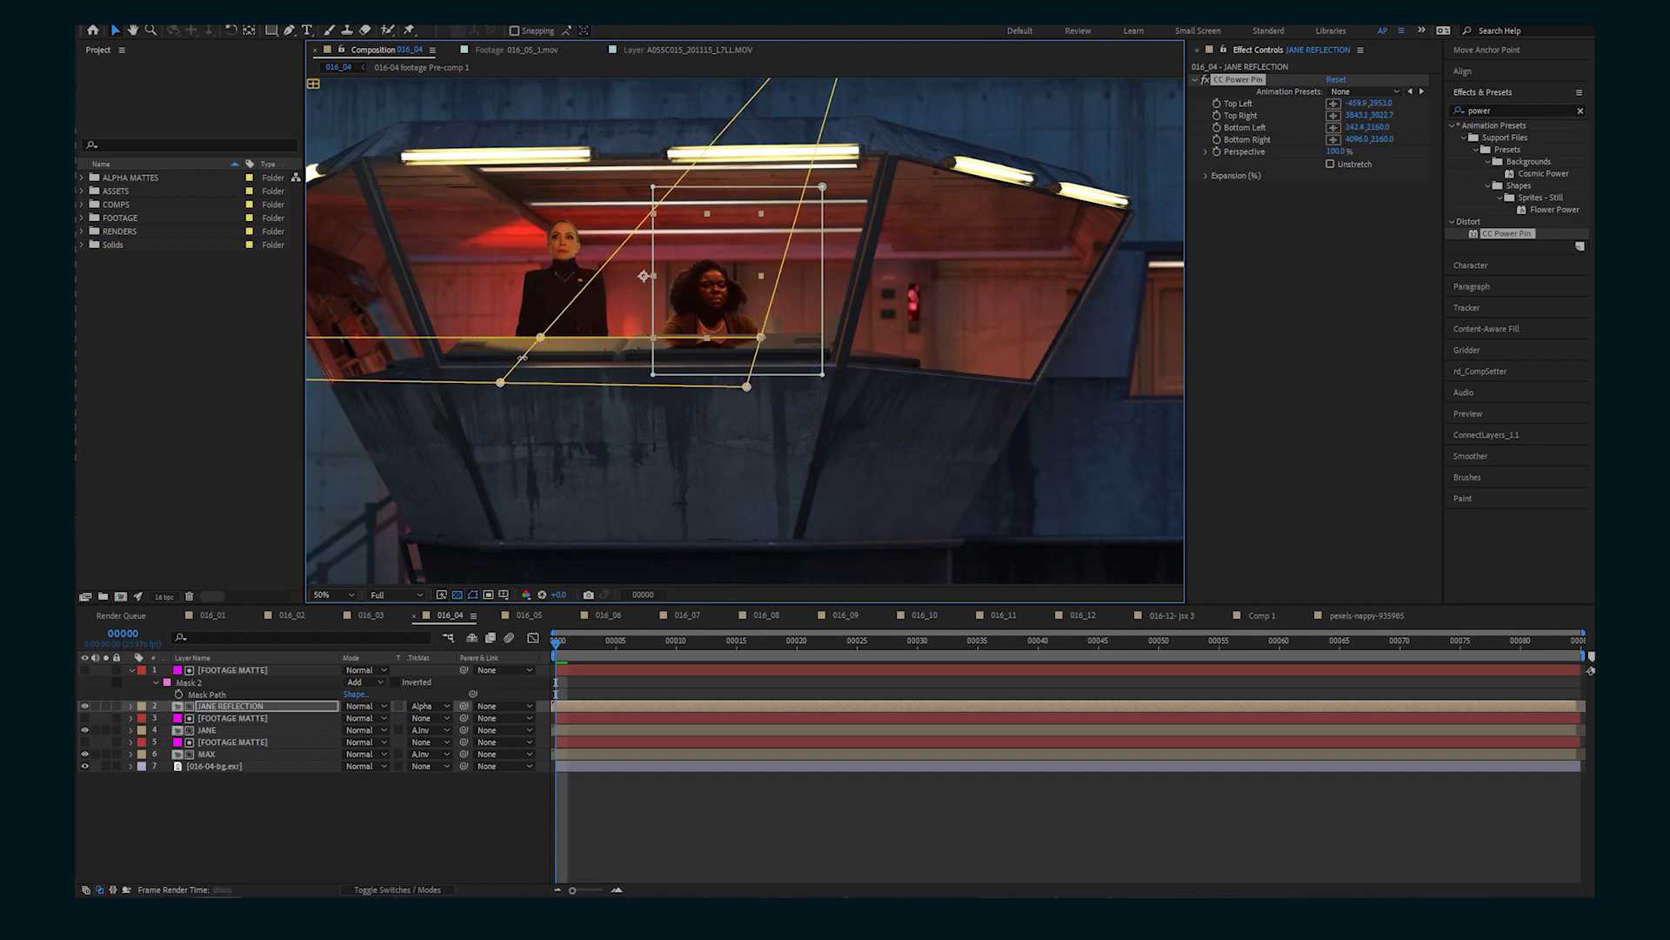
{"action": "left_click_drag", "start_coordinate": [743, 323], "coordinate": [714, 380]}
{"action": "left_click", "coordinate": [794, 842]}
{"action": "scroll", "coordinate": [657, 401], "scroll_direction": "up", "scroll_amount": 1}
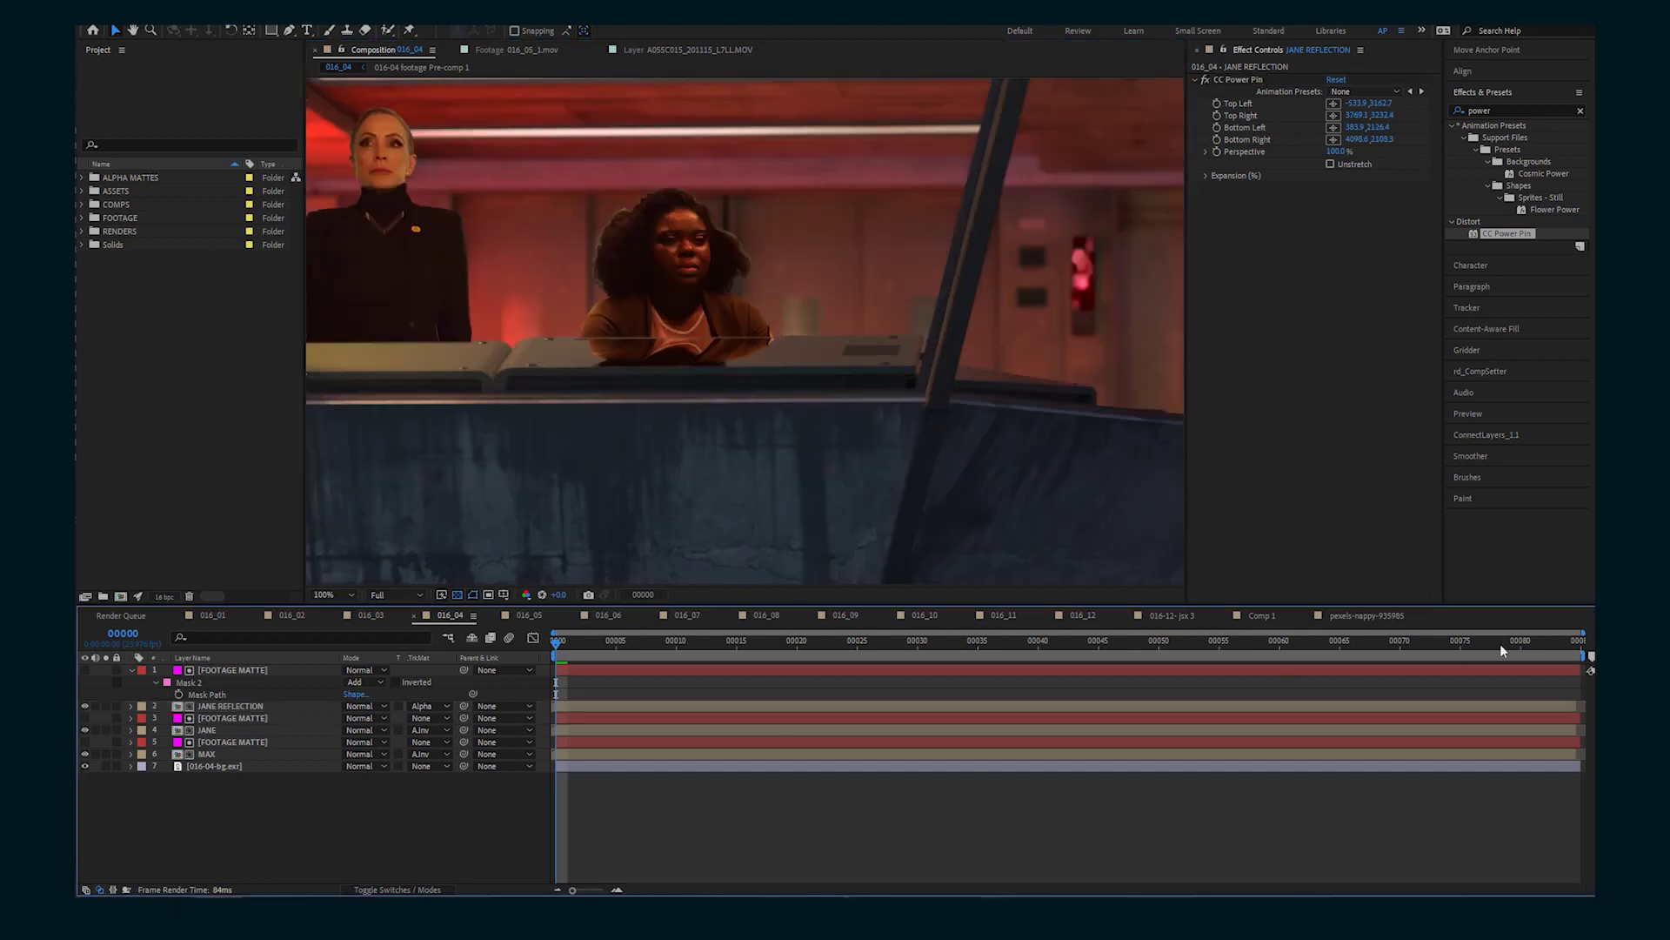
- Move the playhead to frame 24, select the reflection layer, and collapse the topmost FOOTAGE MATTE layer's properties
{"action": "left_click_drag", "start_coordinate": [1545, 644], "coordinate": [846, 653]}
{"action": "left_click", "coordinate": [237, 706]}
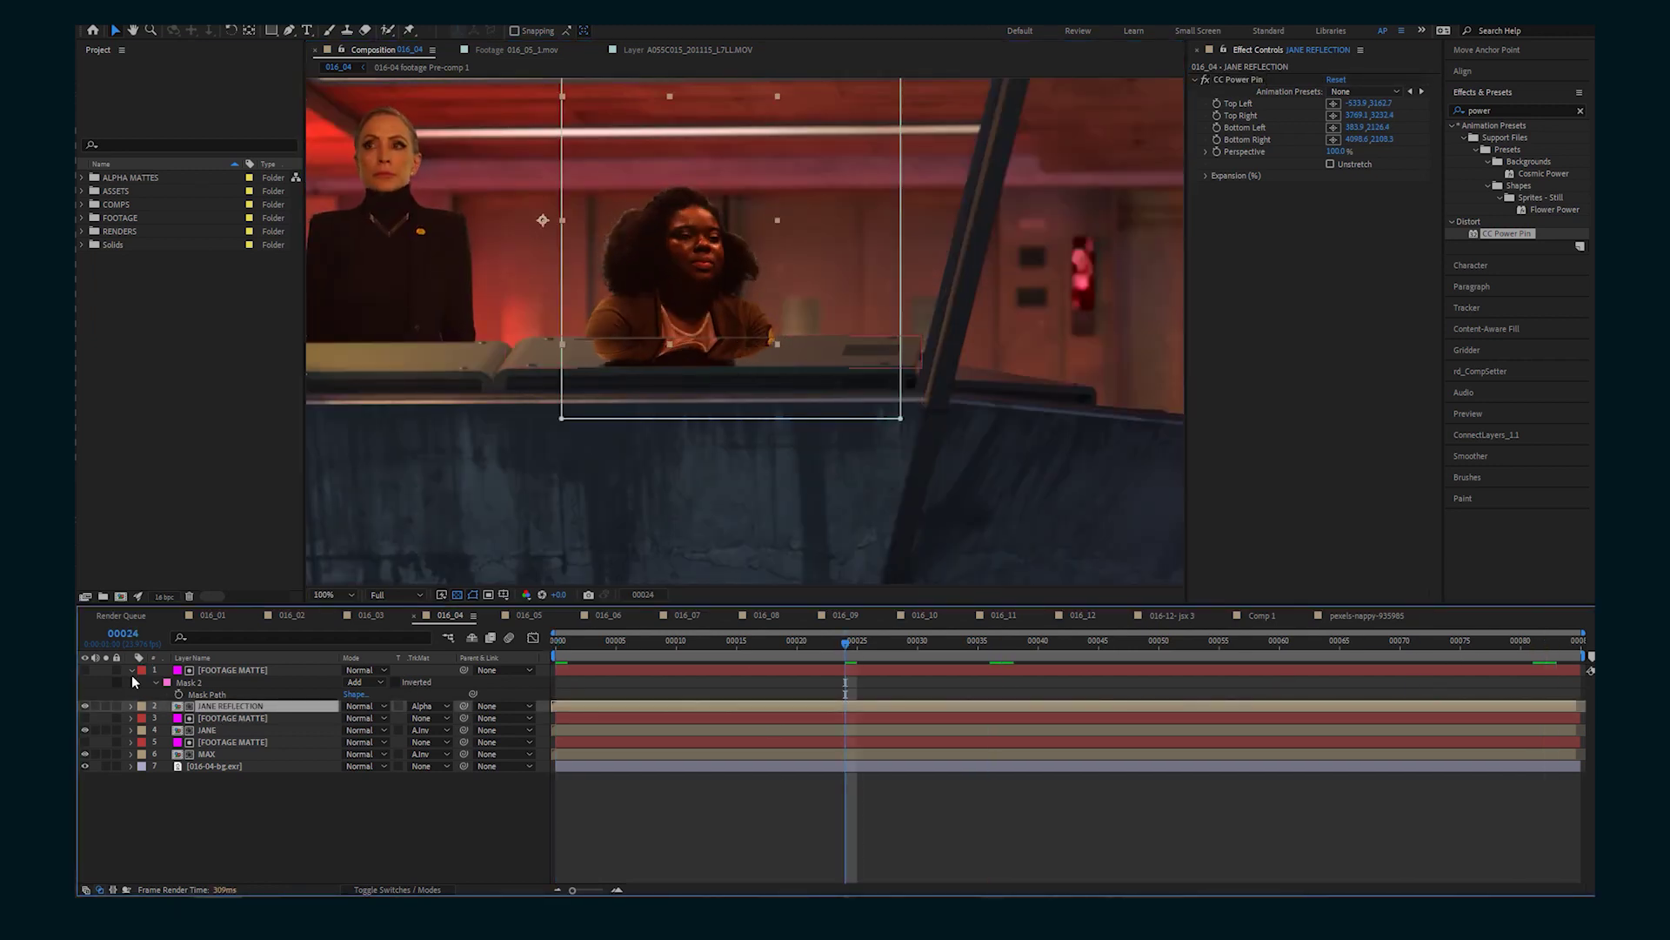
{"action": "left_click", "coordinate": [131, 670]}
- Try the Screen and Soft Light blending modes on the seated woman's reflection layer
{"action": "left_click", "coordinate": [367, 683]}
{"action": "left_click", "coordinate": [373, 238]}
{"action": "left_click", "coordinate": [370, 682]}
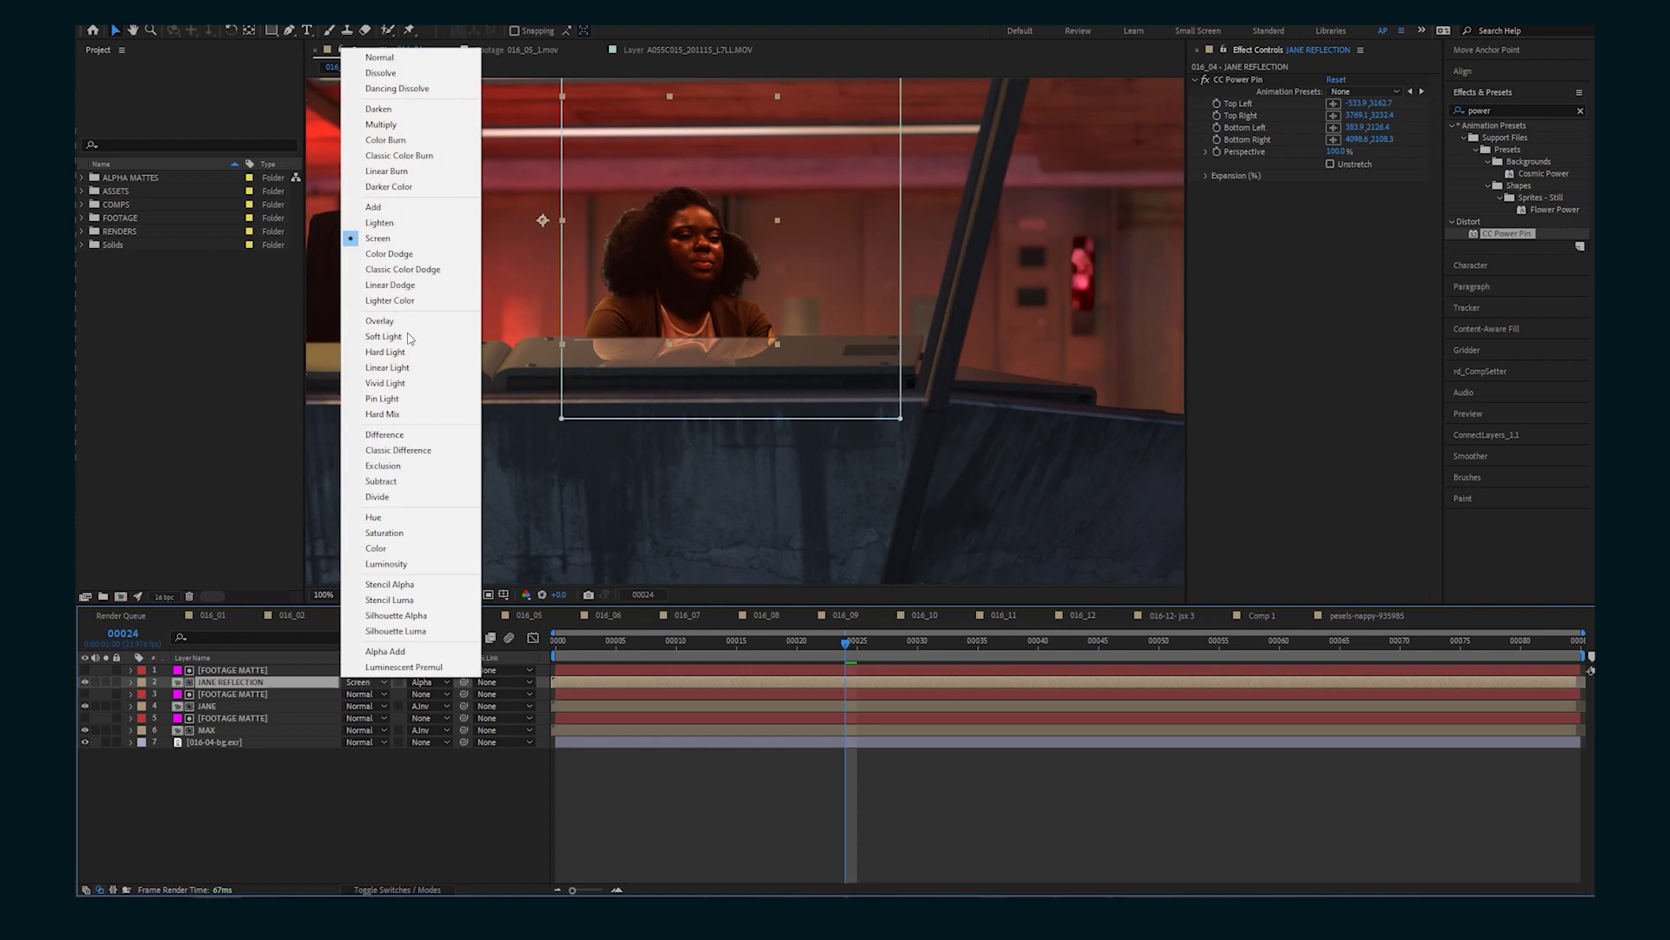
{"action": "left_click", "coordinate": [403, 338]}
- Add Levels to the reflection layer with a raised input black and lowered input white, and set its blending mode to Screen
{"action": "left_click", "coordinate": [1518, 111]}
{"action": "type", "text": "lev"}
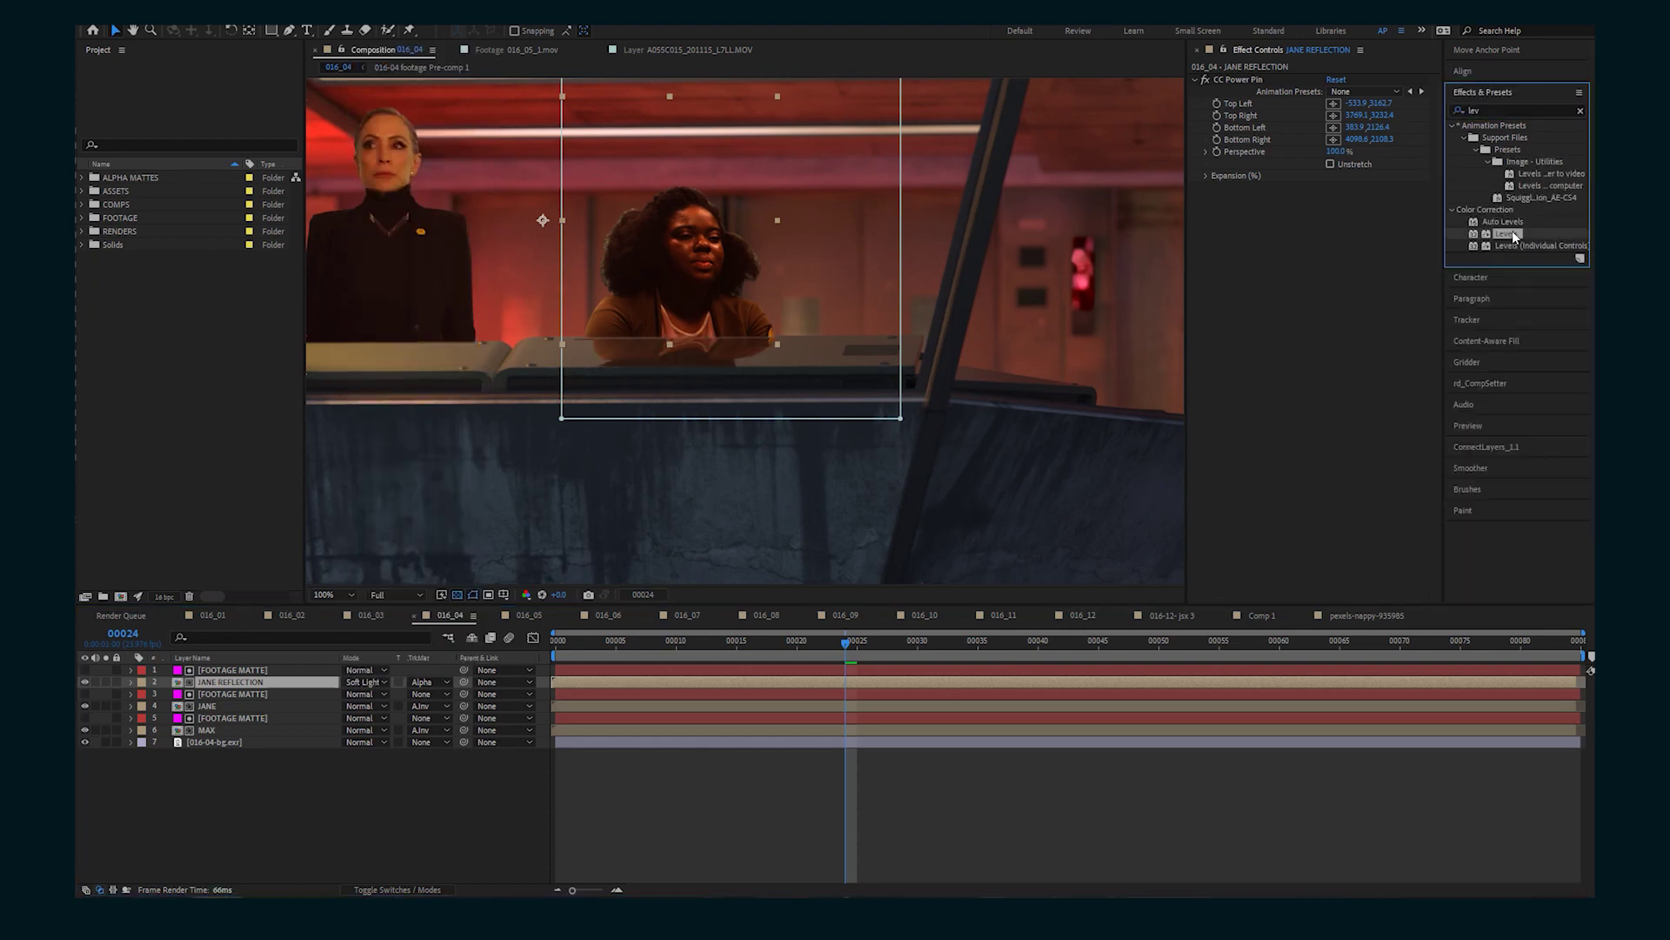
{"action": "left_click_drag", "start_coordinate": [1506, 234], "coordinate": [1261, 287]}
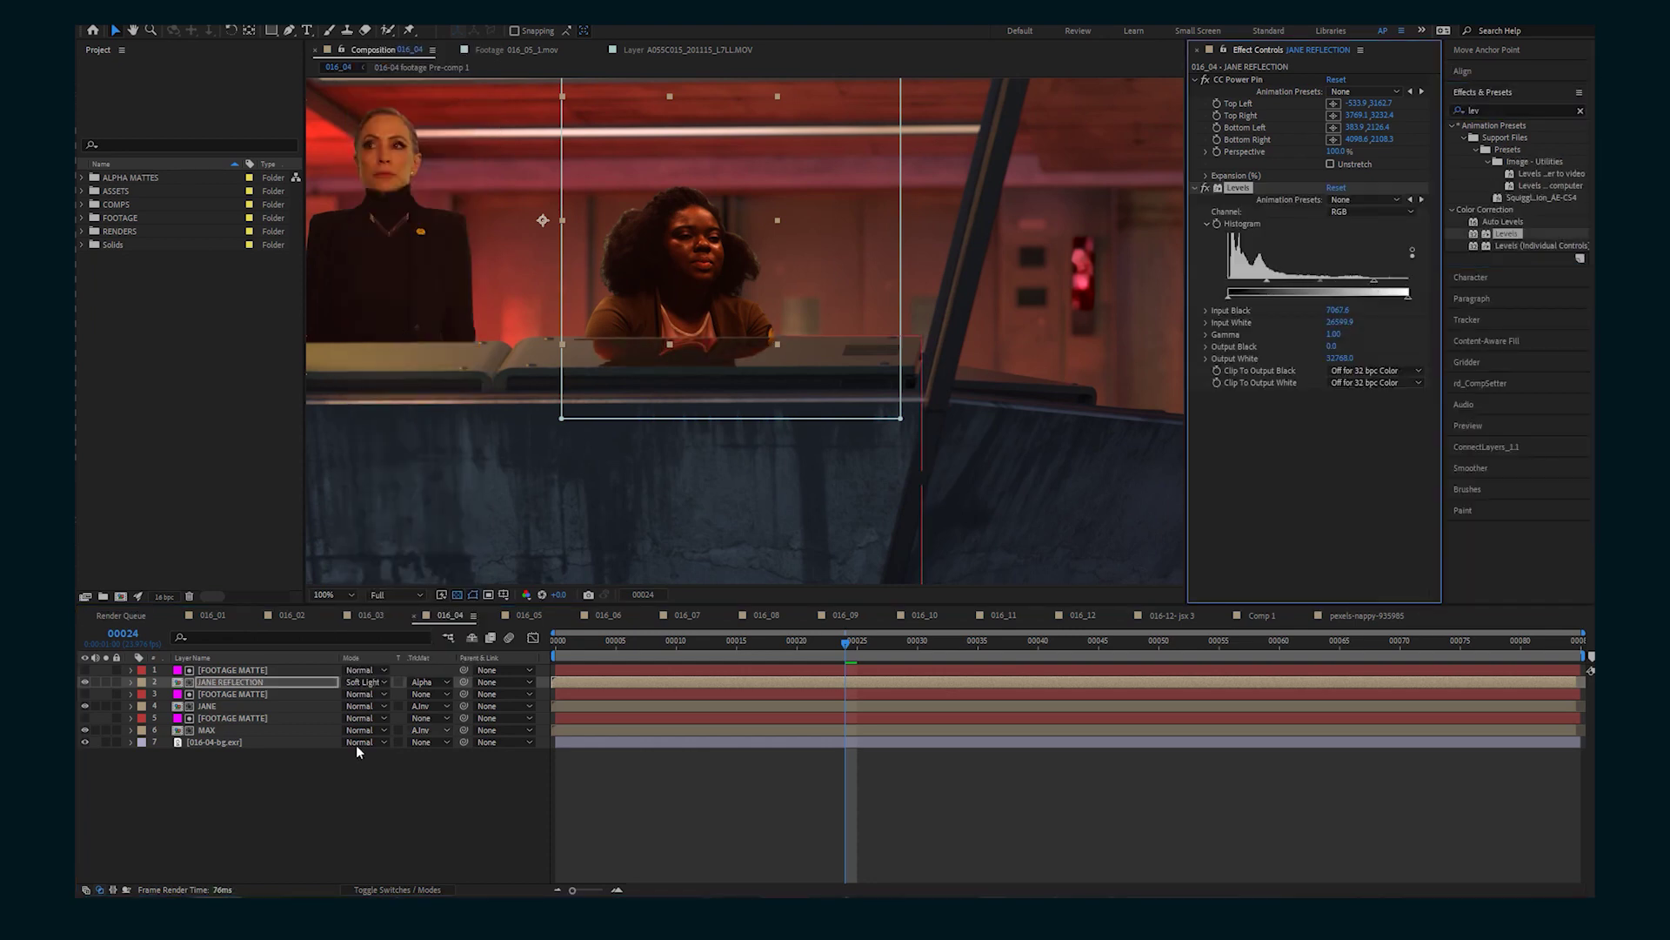
{"action": "left_click", "coordinate": [363, 682]}
{"action": "left_click", "coordinate": [396, 241]}
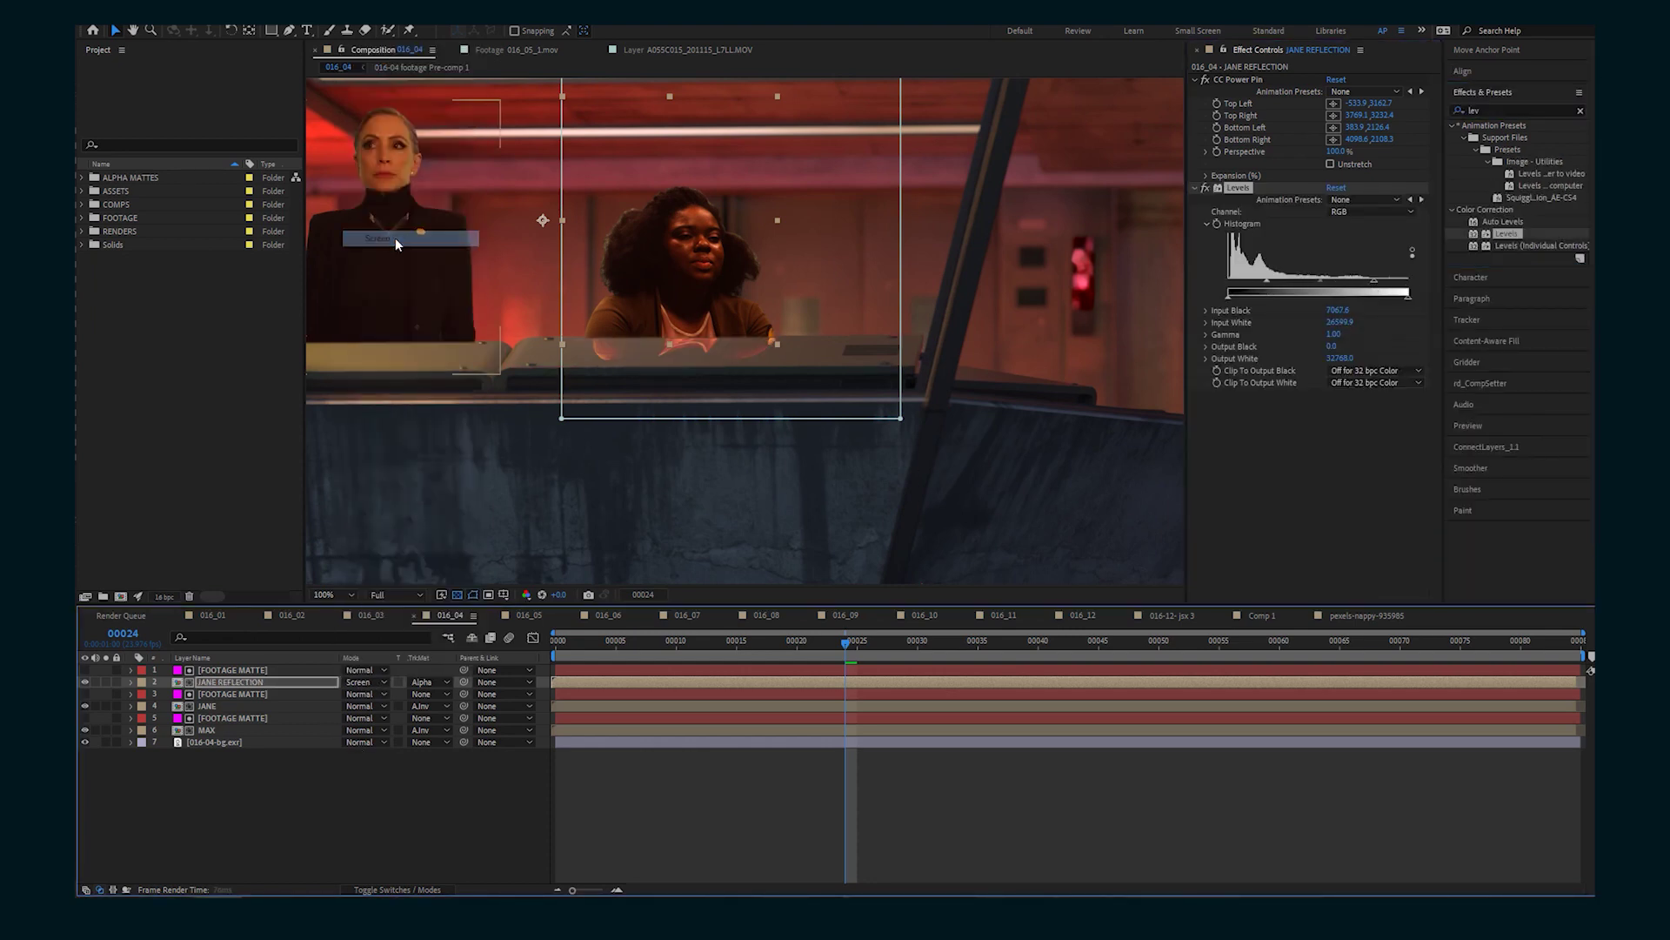
{"action": "left_click", "coordinate": [1285, 276]}
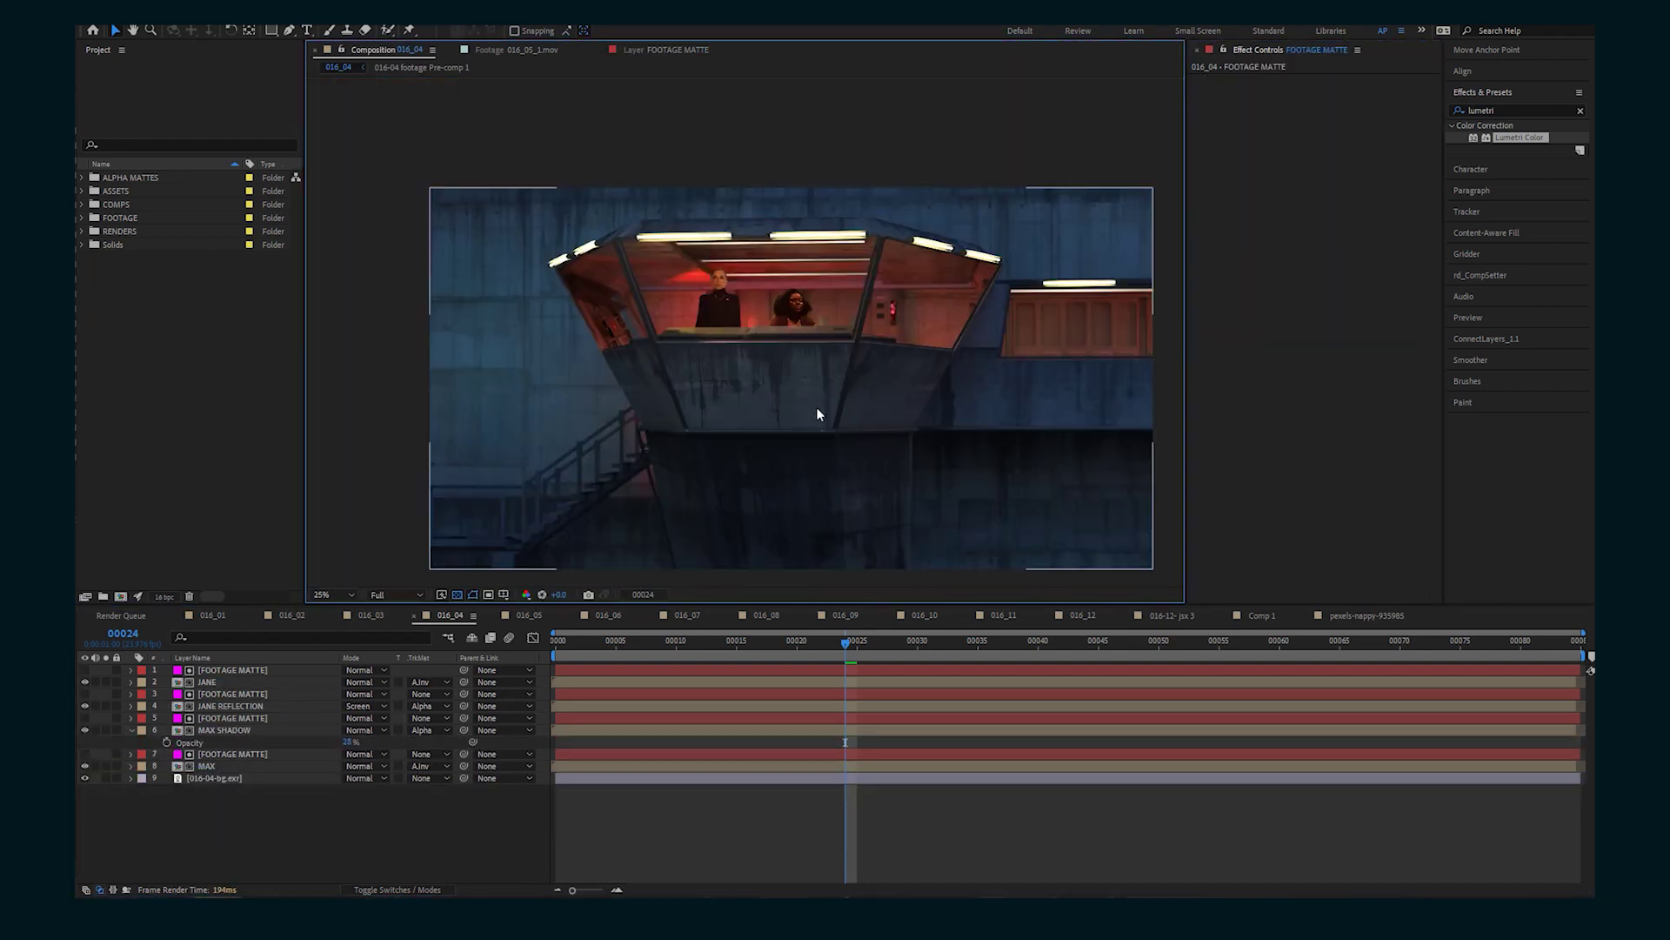
- Rename the 016-04-bg.exr layer as BACKGROUND and add a duplicate of it named EMISSION
{"action": "scroll", "coordinate": [818, 415], "scroll_direction": "up", "scroll_amount": 1}
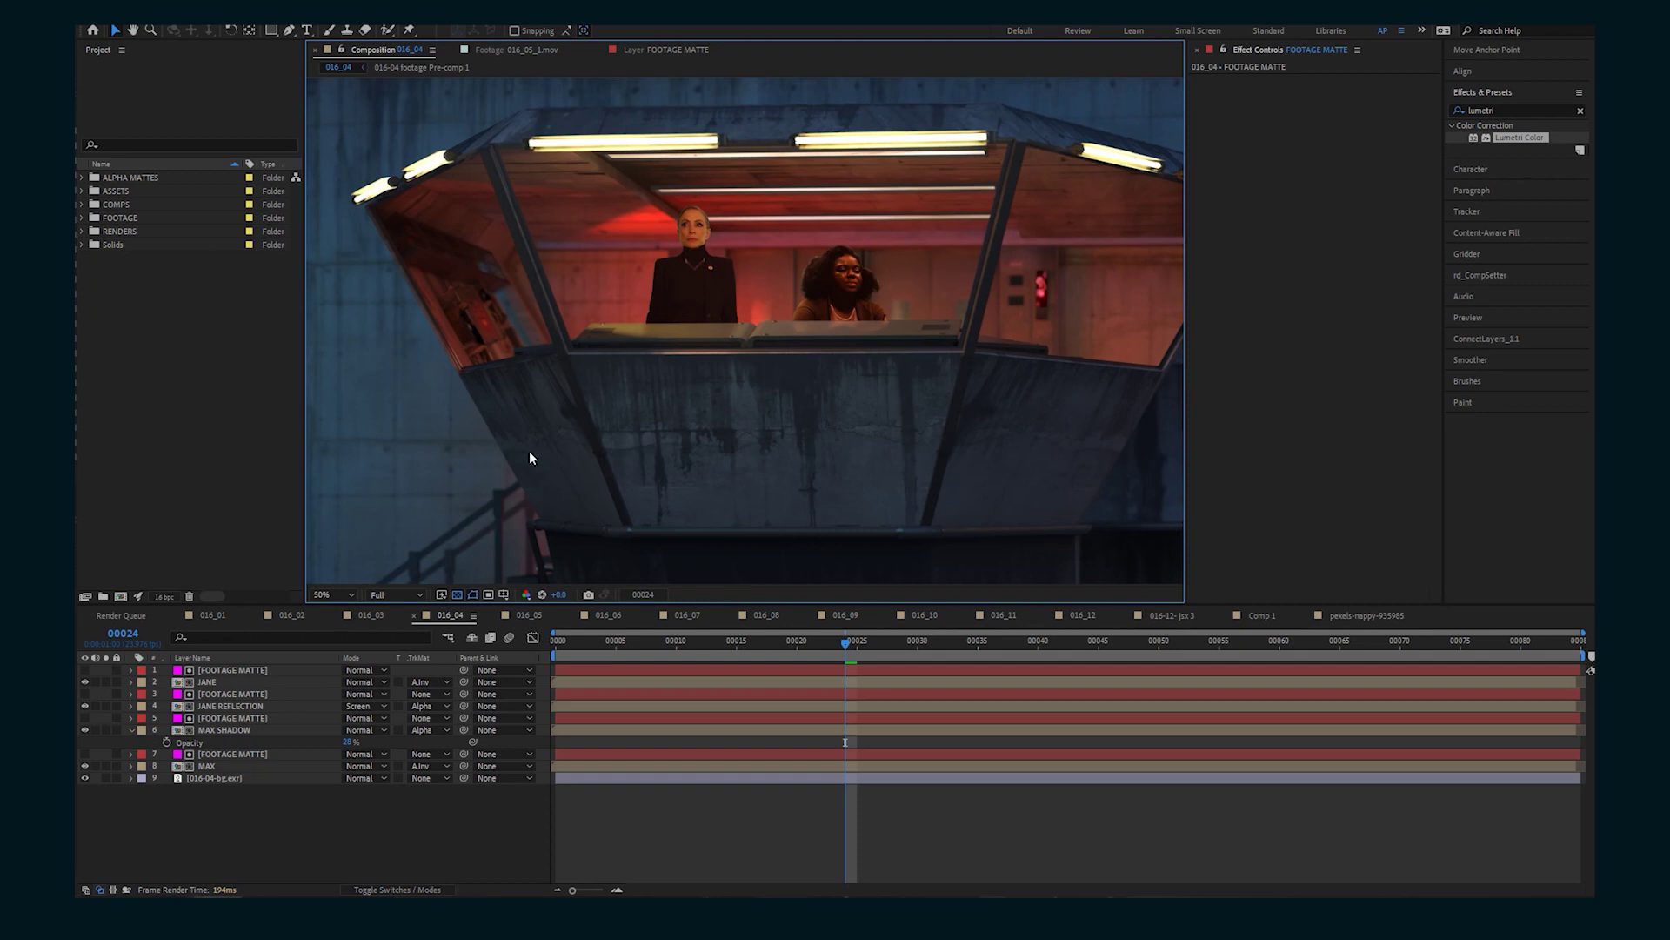
{"action": "left_click", "coordinate": [243, 780]}
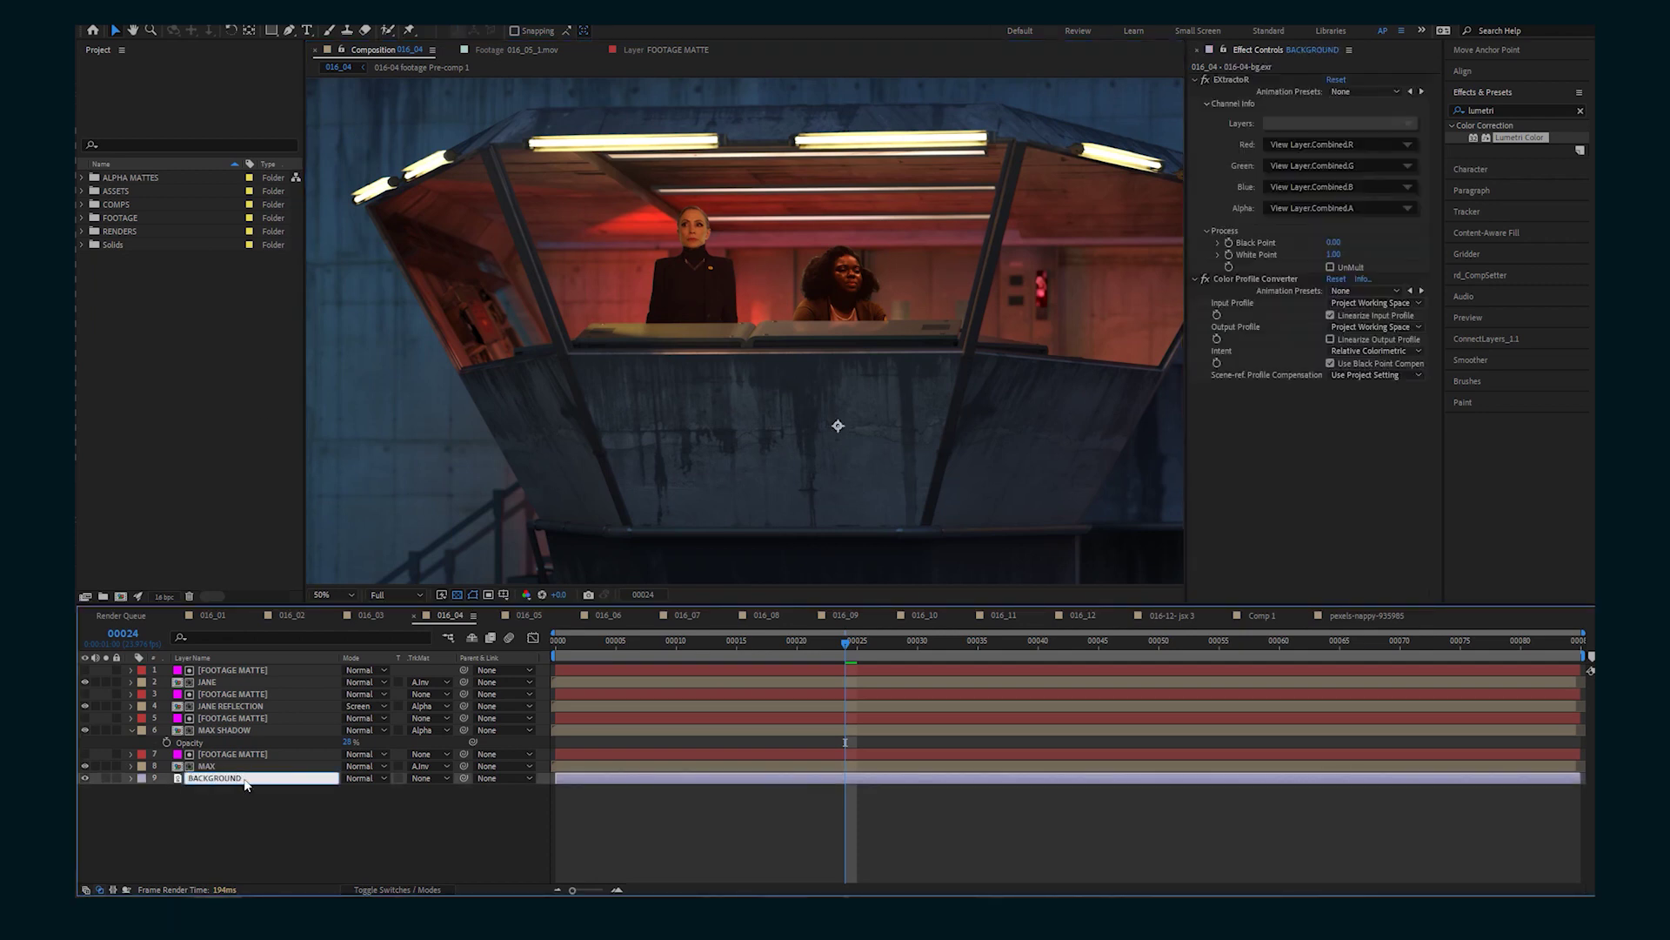
{"action": "key", "text": "ctrl+d"}
{"action": "key", "text": "Return"}
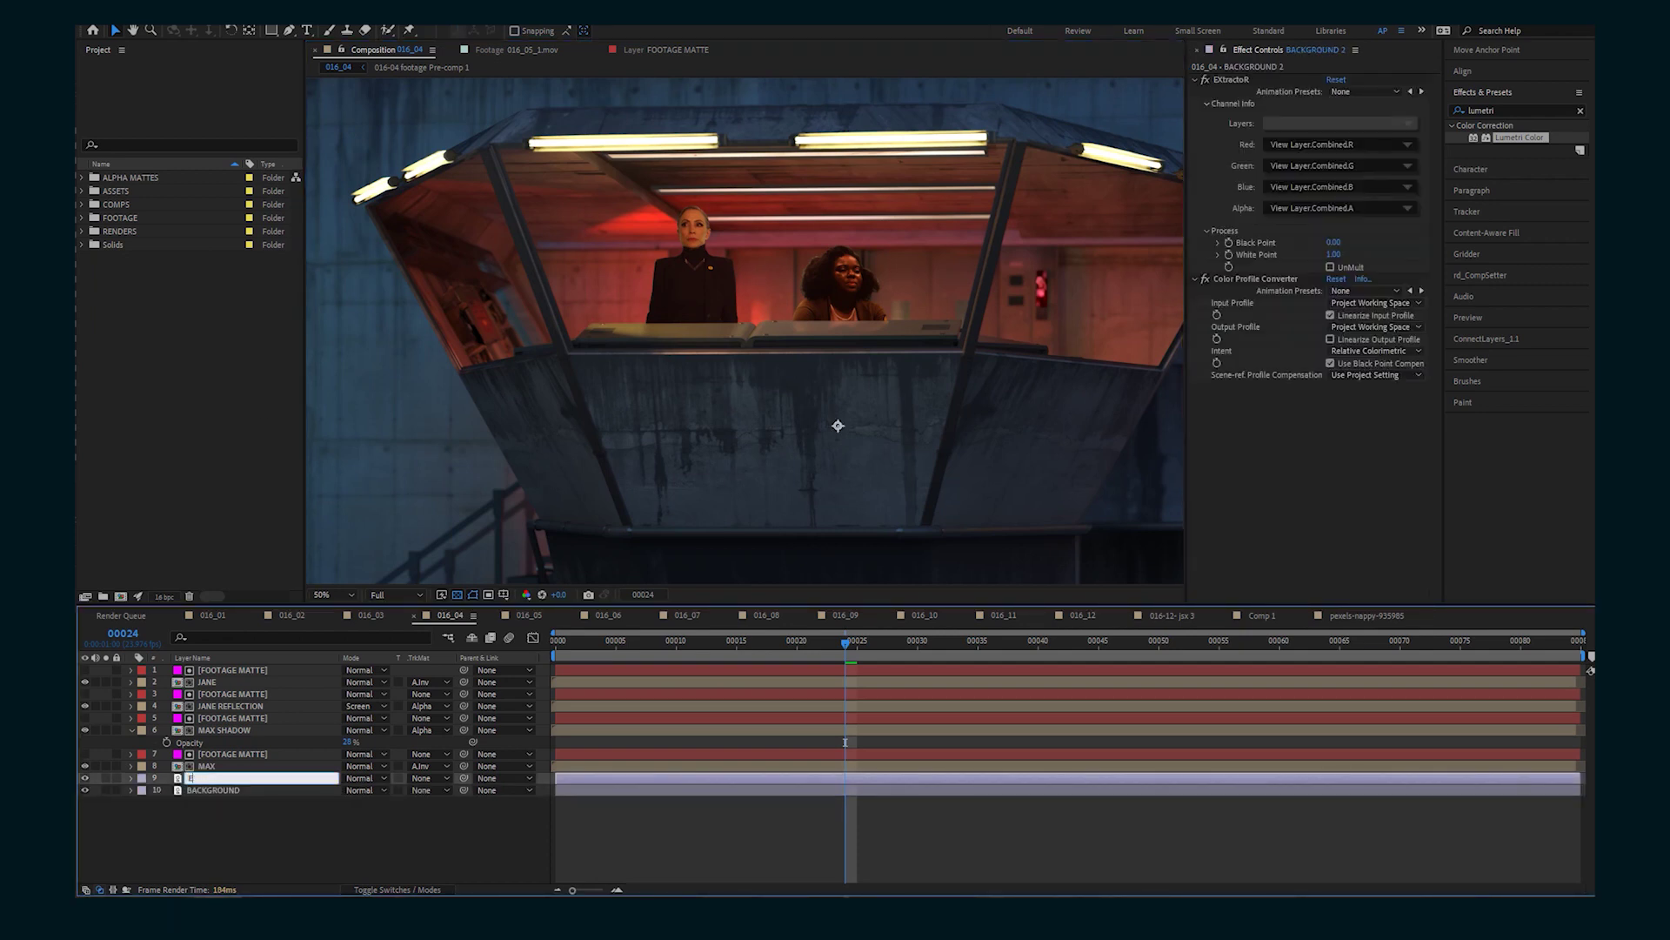
{"action": "type", "text": "EMISSION"}
- Extract the View Layer.Emit channels on the EMISSION layer and set its blending mode to Screen
{"action": "left_click", "coordinate": [1371, 123]}
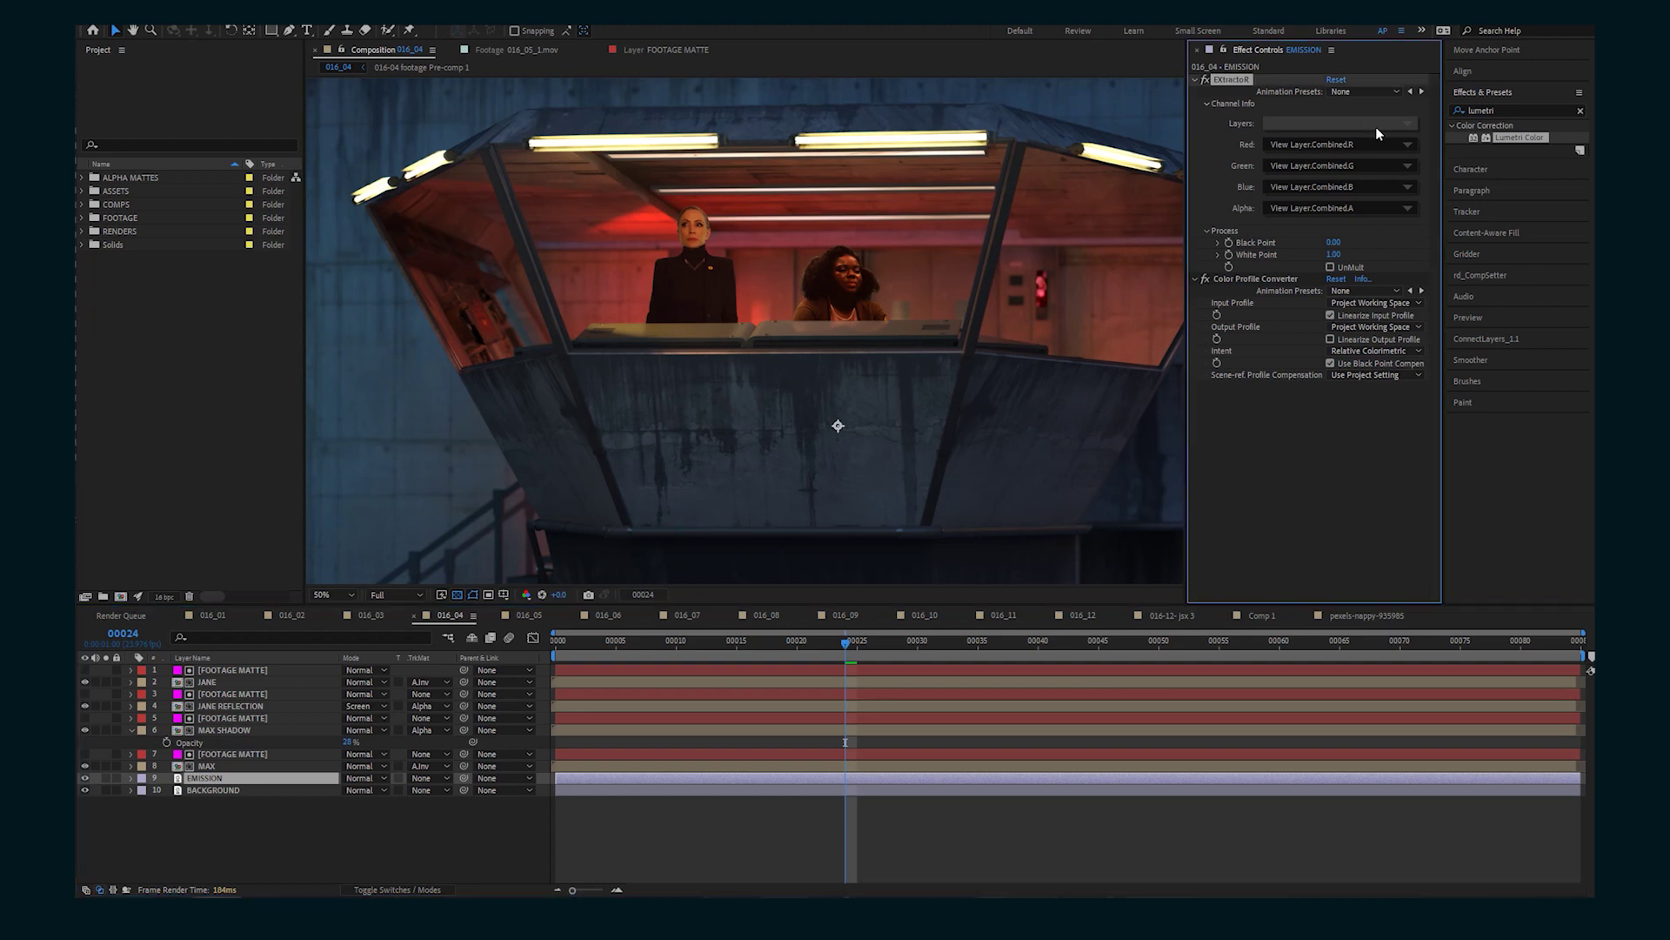
{"action": "left_click", "coordinate": [1392, 148]}
{"action": "left_click", "coordinate": [365, 778]}
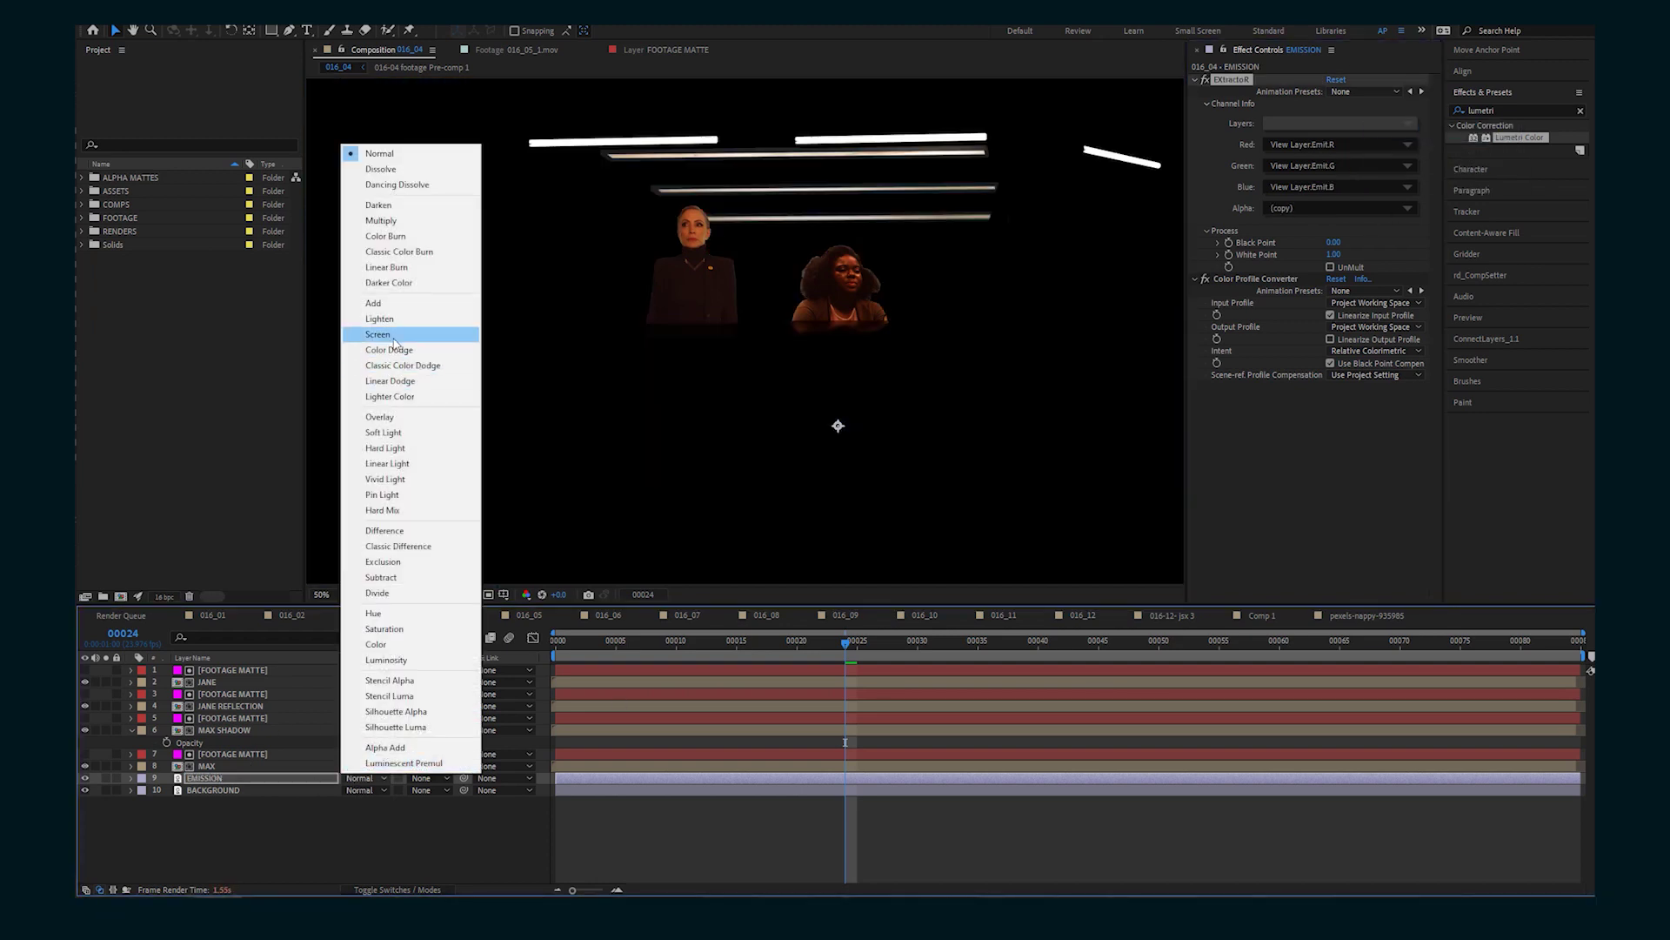
{"action": "left_click", "coordinate": [399, 338]}
- Add a Fast Box Blur effect to the EMISSION layer and save the project
{"action": "left_click", "coordinate": [1514, 111]}
{"action": "type", "text": "fas"}
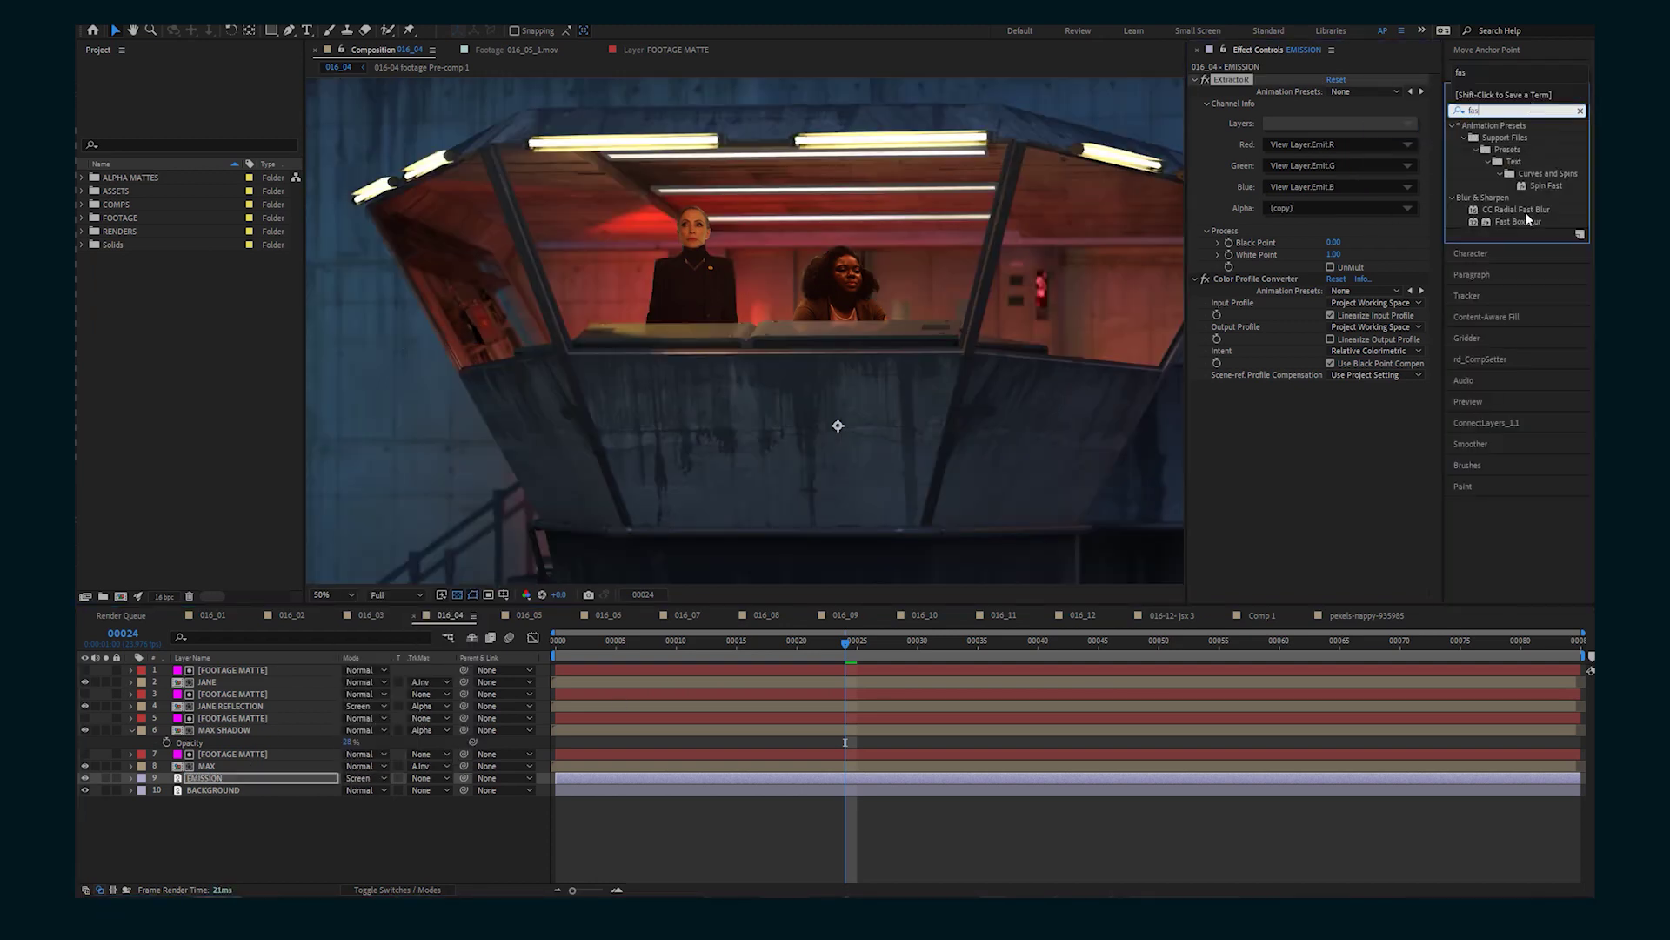
{"action": "left_click_drag", "start_coordinate": [1518, 222], "coordinate": [1363, 415]}
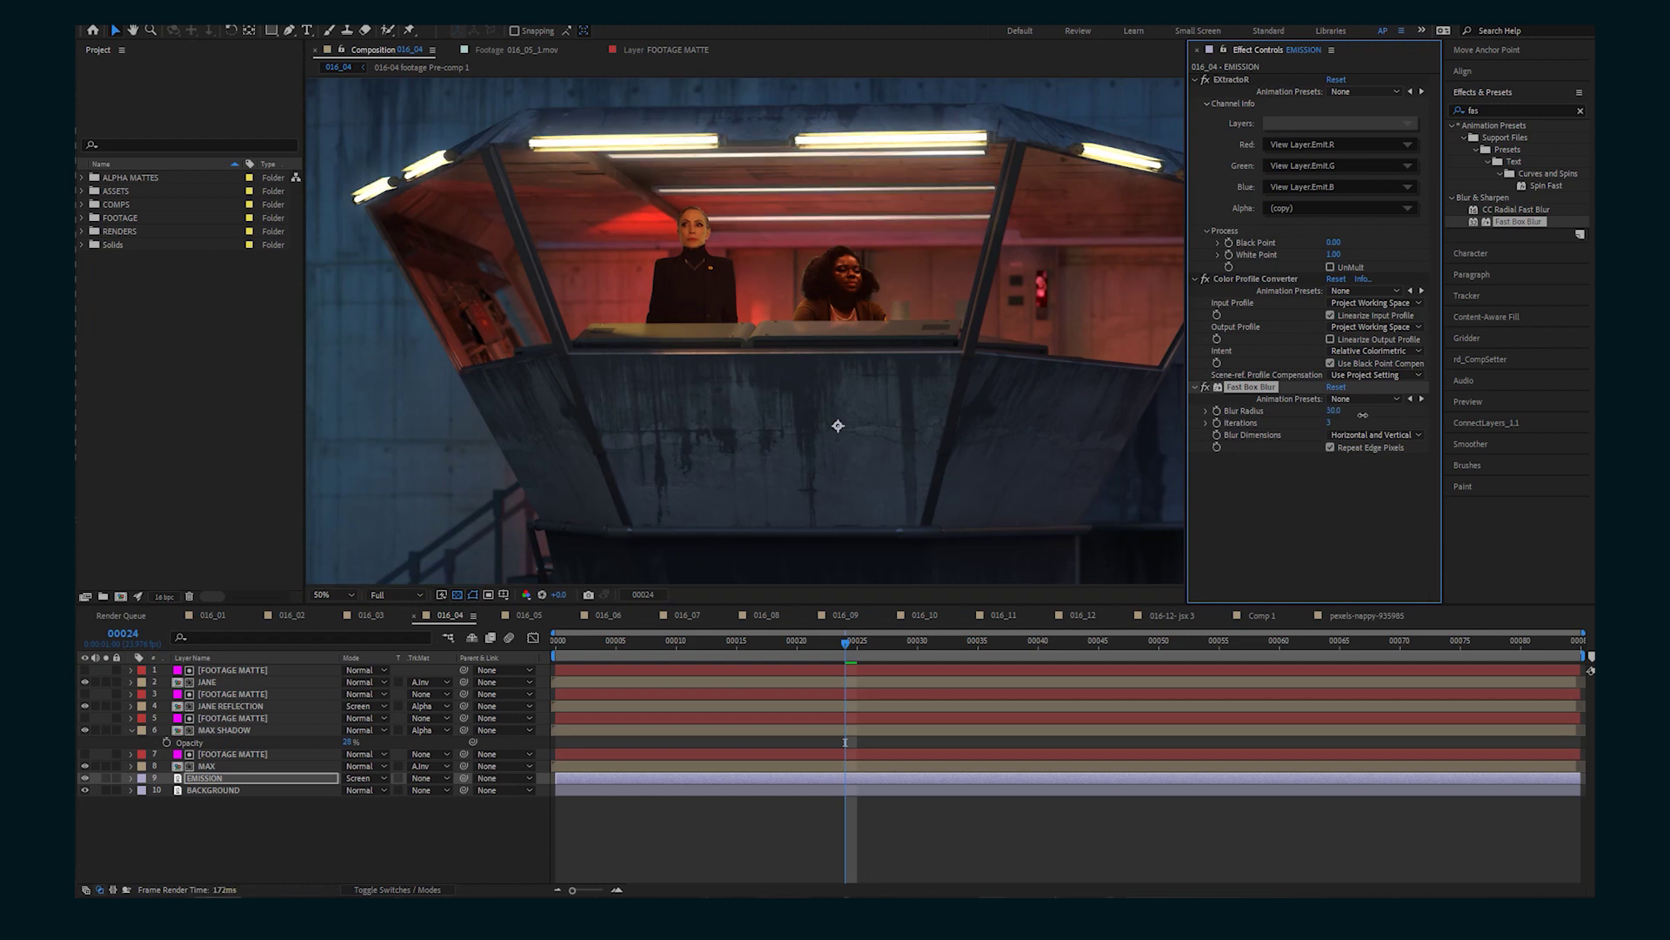
{"action": "left_click", "coordinate": [717, 825]}
{"action": "scroll", "coordinate": [760, 347], "scroll_direction": "down", "scroll_amount": 1}
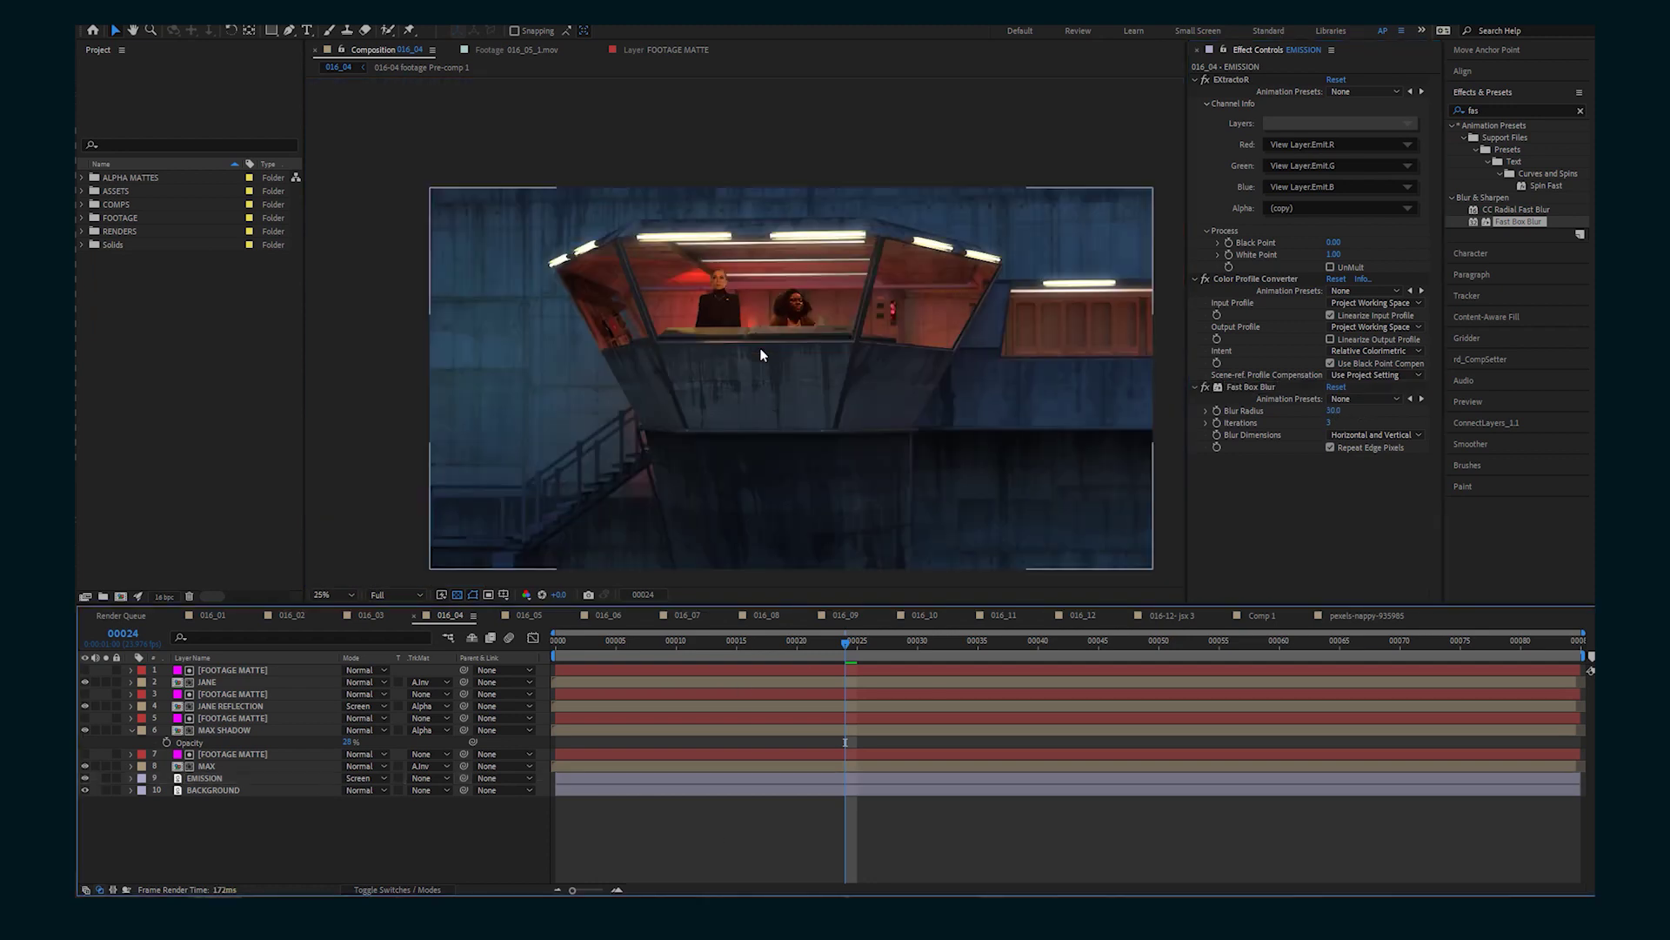
{"action": "scroll", "coordinate": [759, 347], "scroll_direction": "up", "scroll_amount": 1}
{"action": "key", "text": "ctrl+s"}
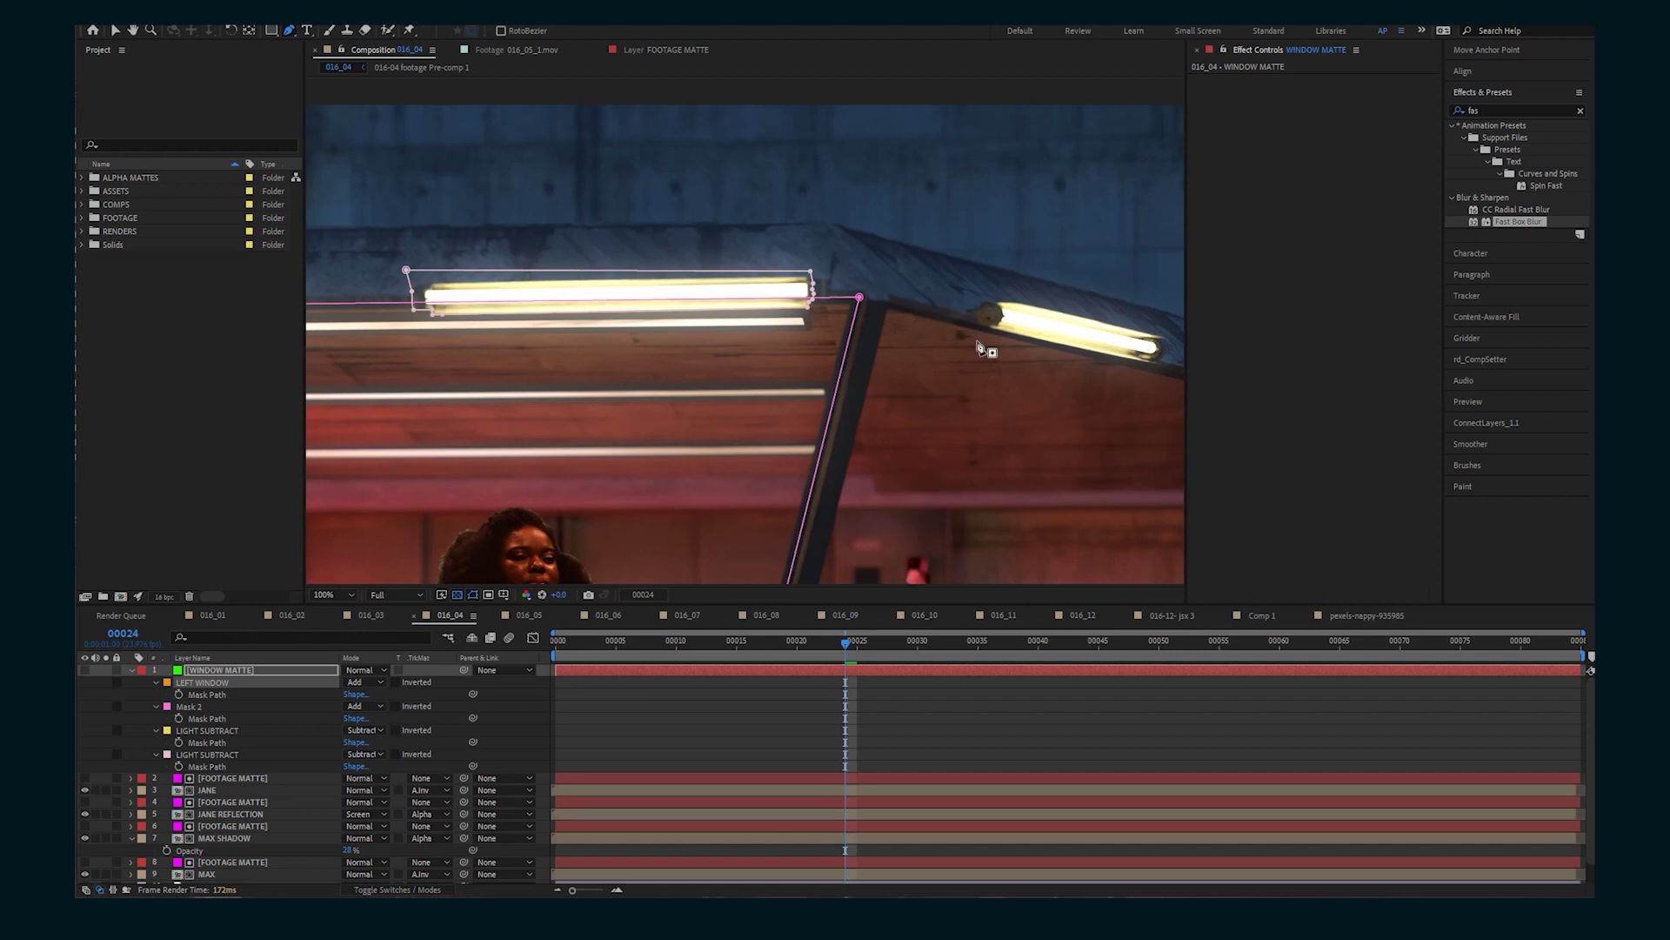
- Rename Mask 2 of the WINDOW MATTE layer as CENTER WINDOW
{"action": "left_click", "coordinate": [213, 712]}
{"action": "key", "text": "Return"}
{"action": "type", "text": "CENTER WINDOW"}
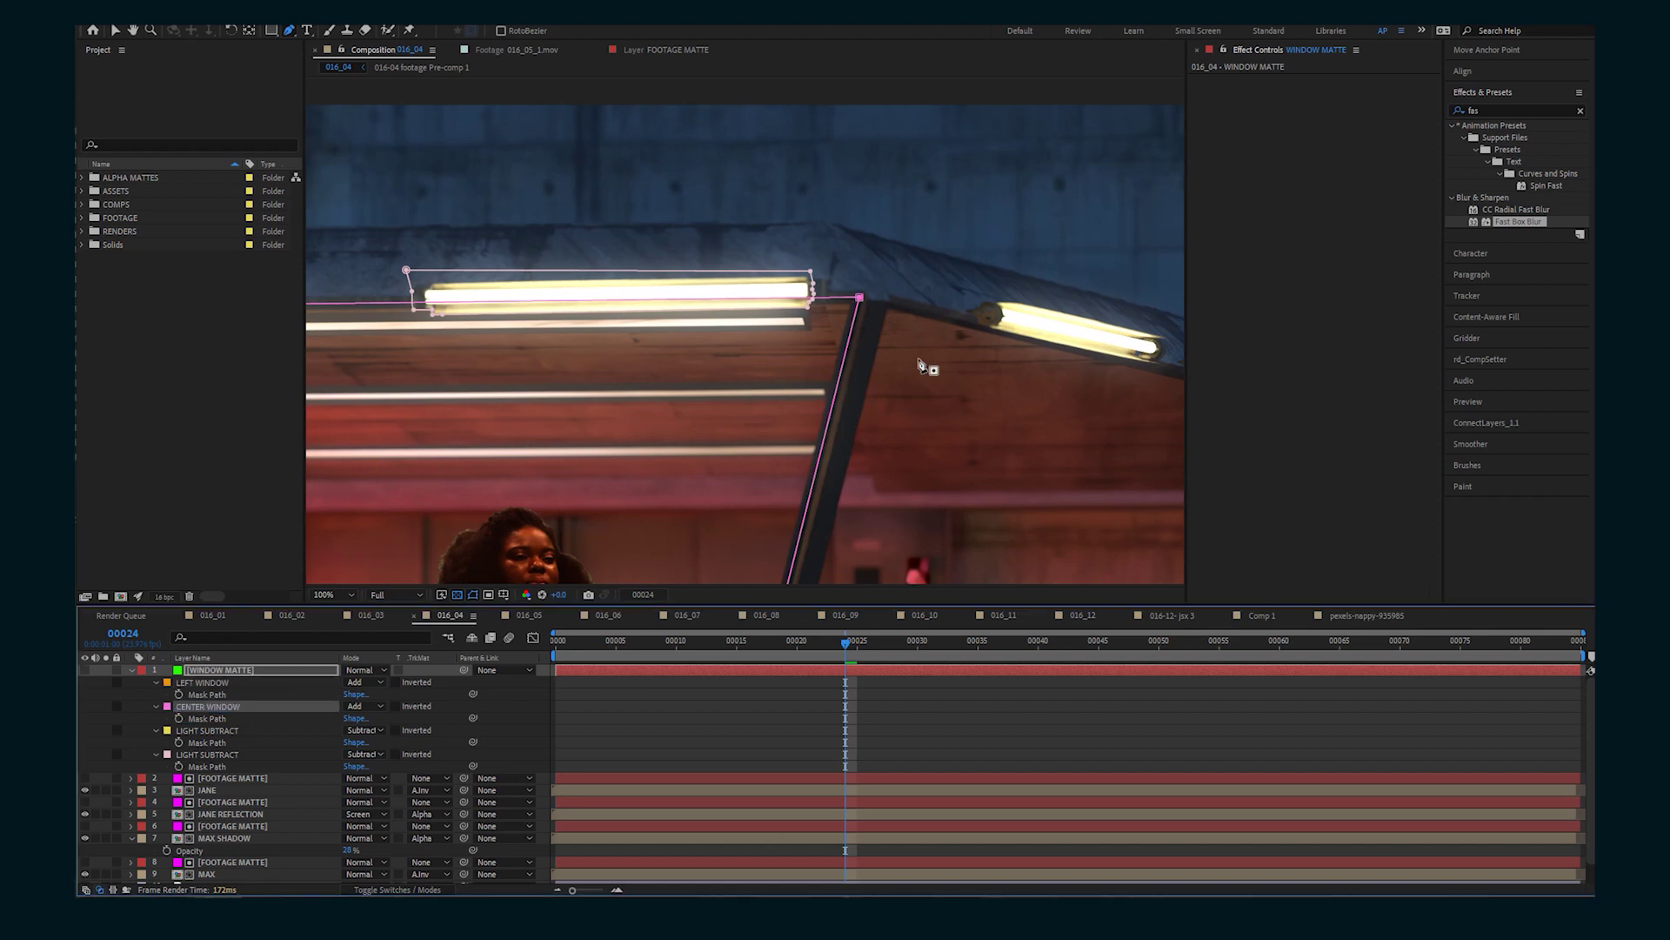
- Draw a closed four-corner mask around the tower's right window on the WINDOW MATTE layer
{"action": "scroll", "coordinate": [921, 367], "scroll_direction": "up", "scroll_amount": 1}
{"action": "middle_click_drag", "start_coordinate": [824, 388], "coordinate": [742, 508]}
{"action": "left_click", "coordinate": [773, 355]}
{"action": "middle_click_drag", "start_coordinate": [1113, 435], "coordinate": [375, 135]}
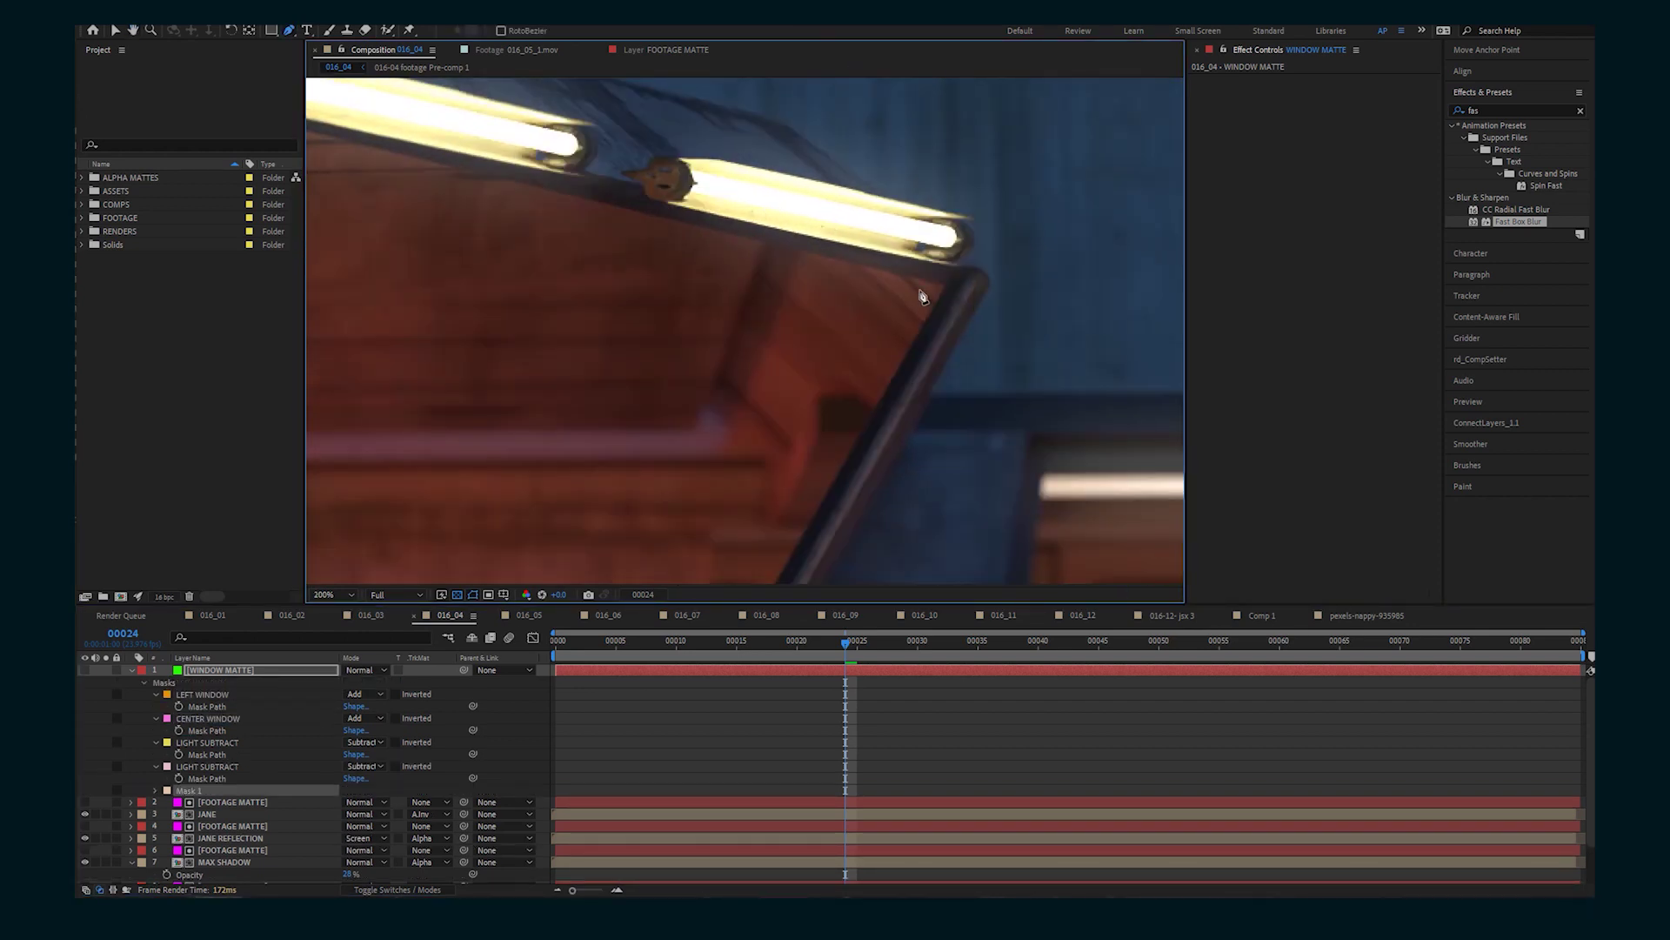
{"action": "left_click", "coordinate": [960, 279]}
{"action": "middle_click_drag", "start_coordinate": [766, 557], "coordinate": [1044, 104]}
{"action": "left_click", "coordinate": [948, 385]}
{"action": "middle_click_drag", "start_coordinate": [446, 326], "coordinate": [1070, 375]}
{"action": "left_click", "coordinate": [766, 349]}
{"action": "middle_click_drag", "start_coordinate": [870, 96], "coordinate": [722, 600]}
{"action": "left_click", "coordinate": [790, 175]}
{"action": "middle_click_drag", "start_coordinate": [962, 306], "coordinate": [485, 324]}
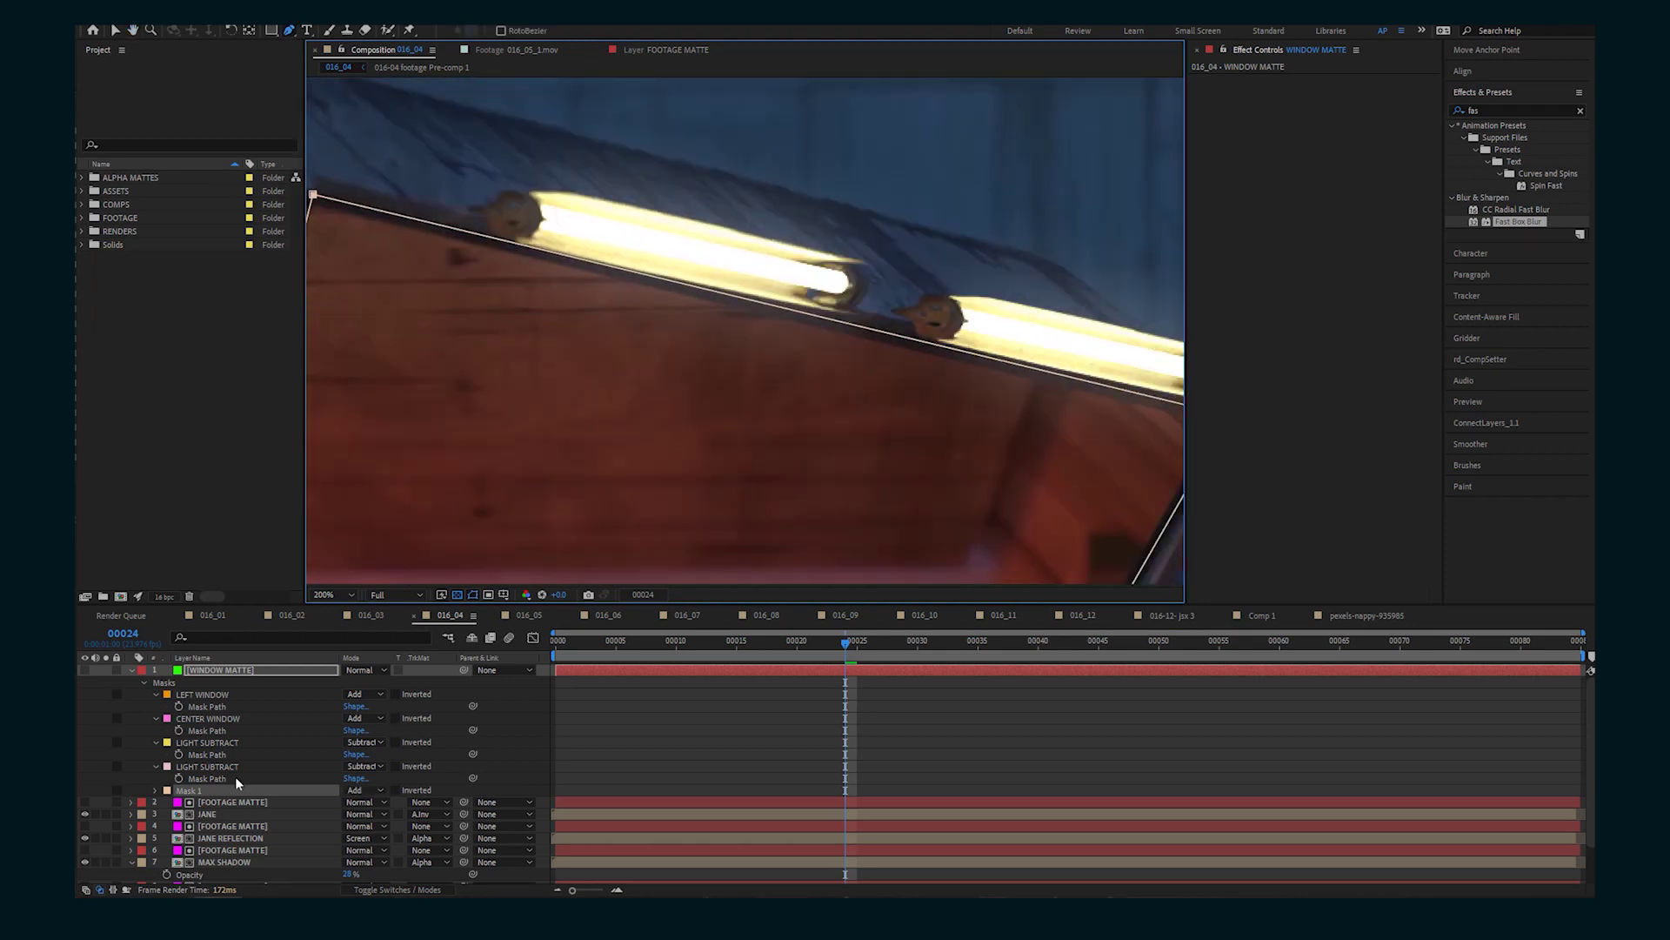
- Rename the new right-hand window mask as RIGHT WINDOW
{"action": "left_click", "coordinate": [228, 789]}
{"action": "key", "text": "Return"}
{"action": "key", "text": "Return"}
- Draw a LIGHT SUBTRACT mask in Subtract mode around the inner light fixture above the right window
{"action": "scroll", "coordinate": [514, 265], "scroll_direction": "up", "scroll_amount": 1}
{"action": "scroll", "coordinate": [510, 260], "scroll_direction": "down", "scroll_amount": 2}
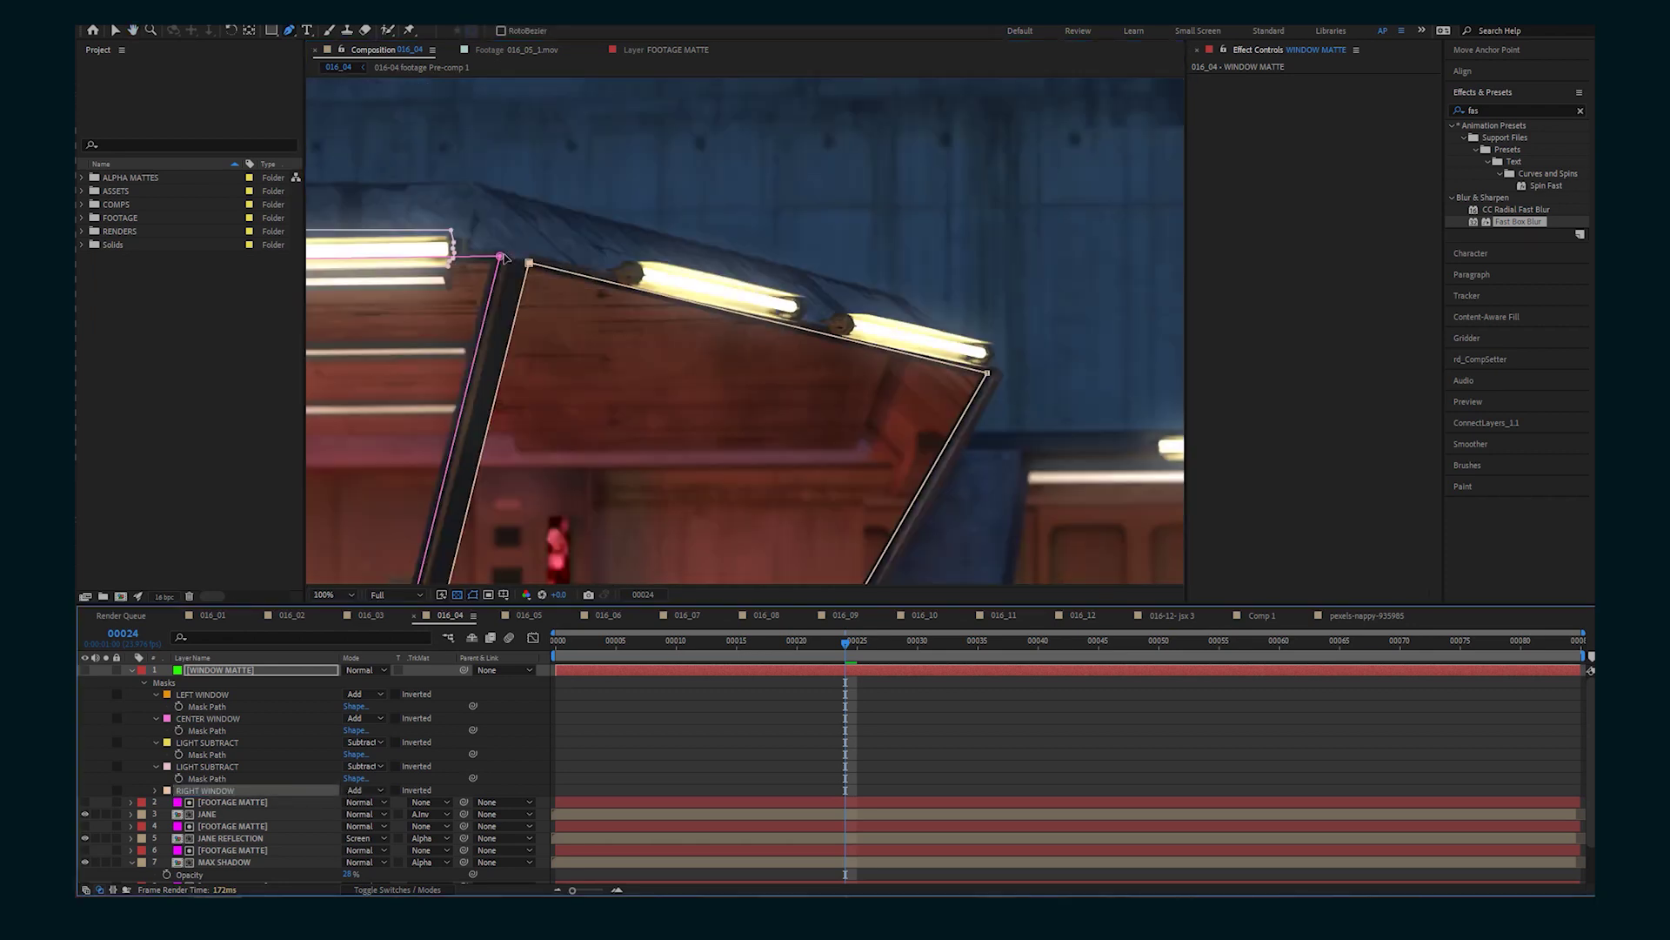
{"action": "scroll", "coordinate": [765, 371], "scroll_direction": "up", "scroll_amount": 1}
{"action": "scroll", "coordinate": [510, 303], "scroll_direction": "up", "scroll_amount": 1}
{"action": "middle_click_drag", "start_coordinate": [509, 303], "coordinate": [745, 429]}
{"action": "left_click", "coordinate": [473, 240]}
{"action": "left_click_drag", "start_coordinate": [492, 267], "coordinate": [502, 267]}
{"action": "left_click", "coordinate": [519, 275]}
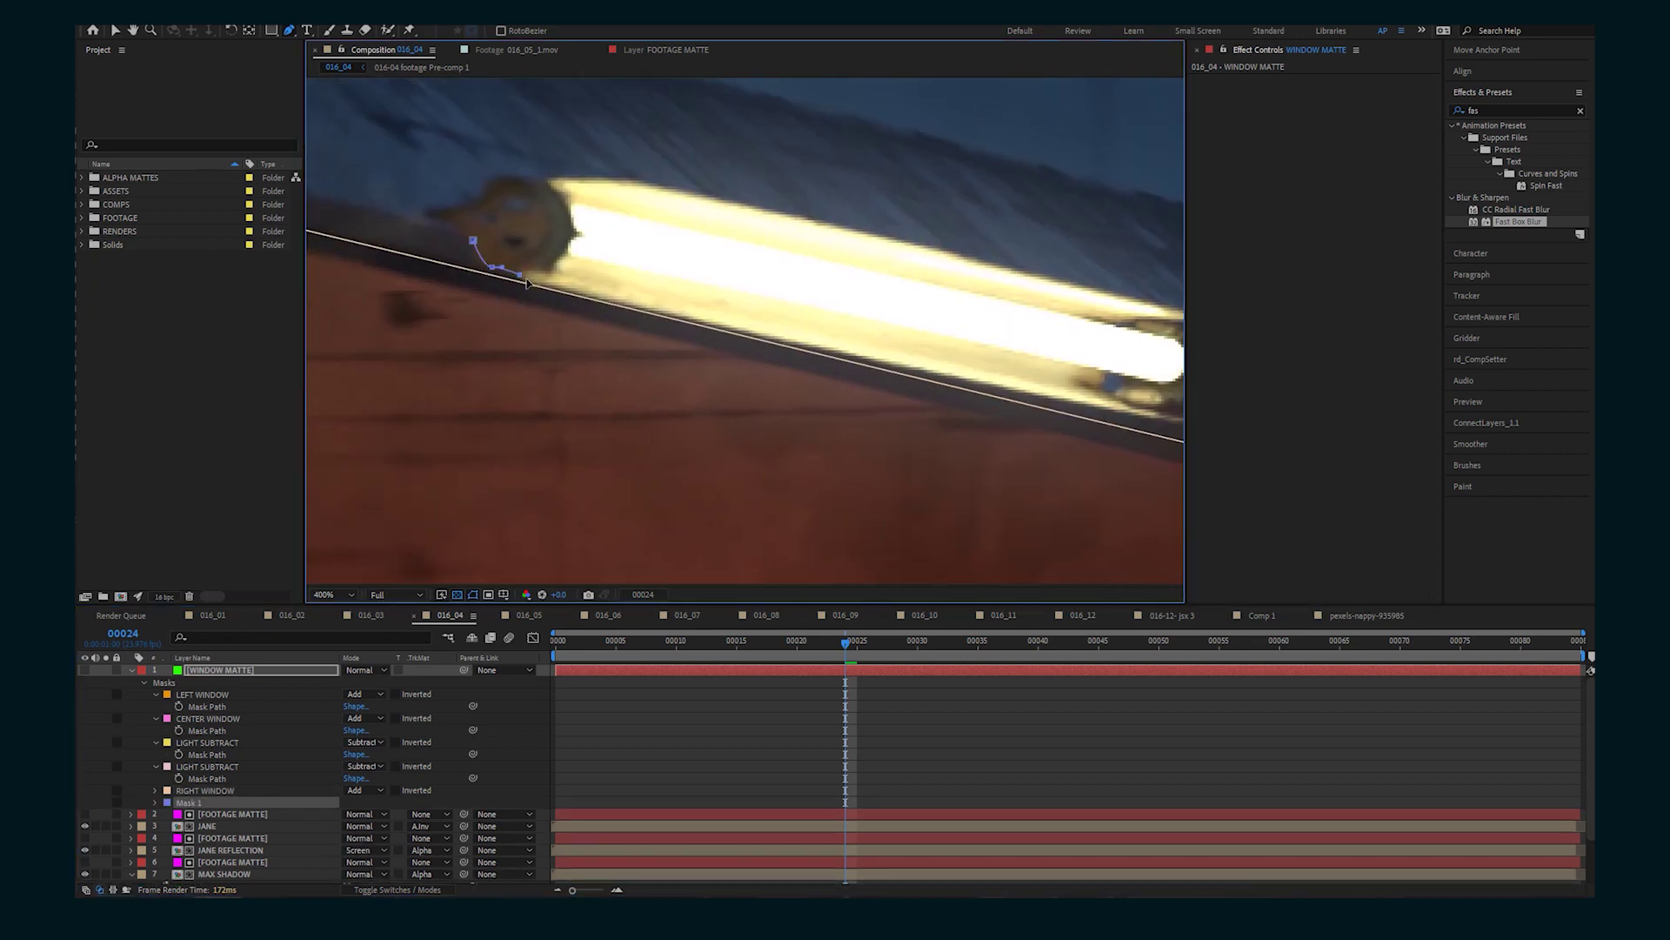
{"action": "left_click", "coordinate": [1111, 408]}
{"action": "middle_click_drag", "start_coordinate": [1164, 420], "coordinate": [1096, 417]}
{"action": "left_click", "coordinate": [1101, 418]}
{"action": "left_click", "coordinate": [1107, 303]}
{"action": "left_click", "coordinate": [437, 134]}
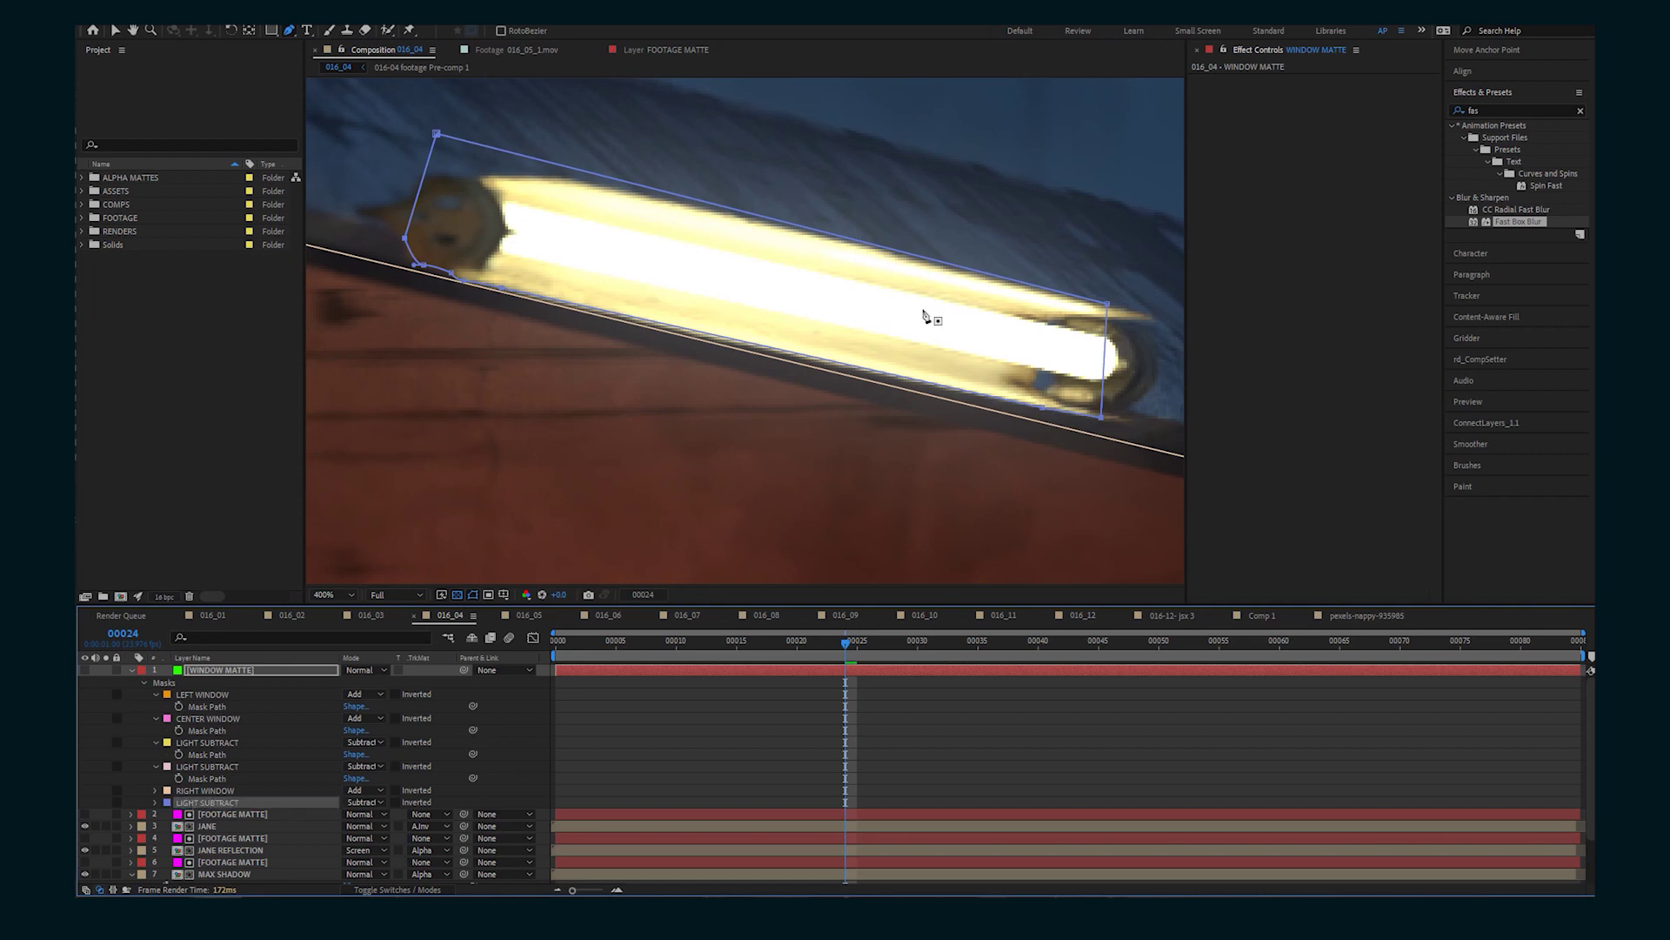
{"action": "scroll", "coordinate": [850, 414], "scroll_direction": "down", "scroll_amount": 4, "text": "alt"}
{"action": "middle_click_drag", "start_coordinate": [753, 414], "coordinate": [766, 362]}
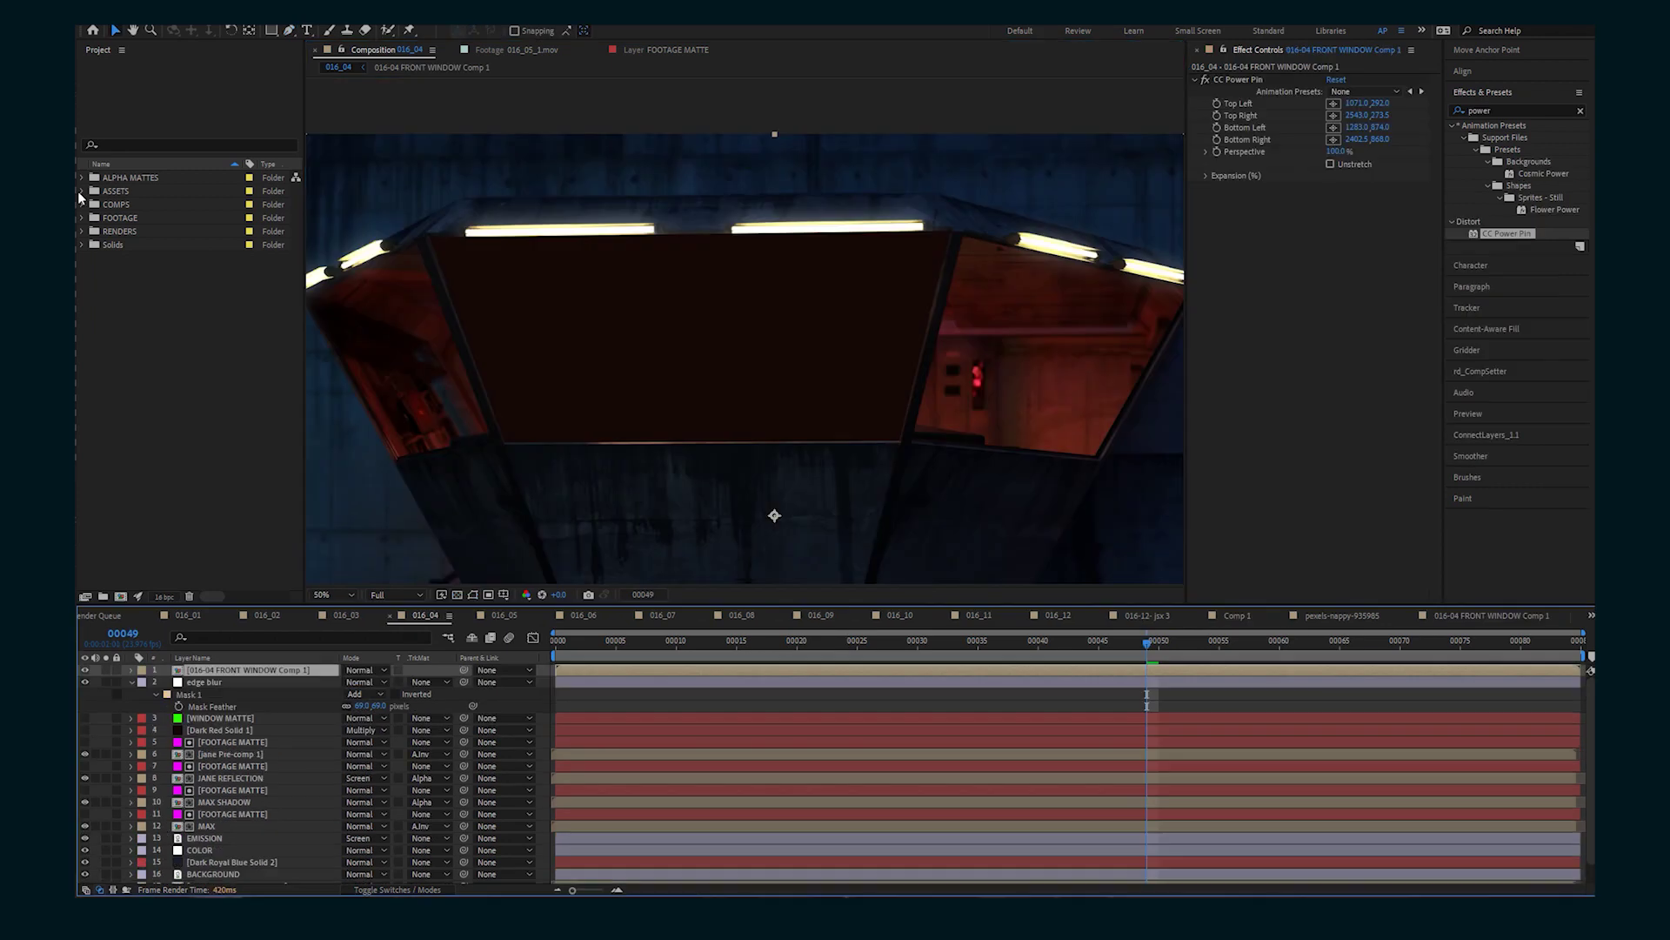
- Place Grunge_07.jpg from ASSETS in the 016-04 FRONT WINDOW Comp 1 pre-comp and scale it to cover the whole frame
{"action": "left_click", "coordinate": [83, 190]}
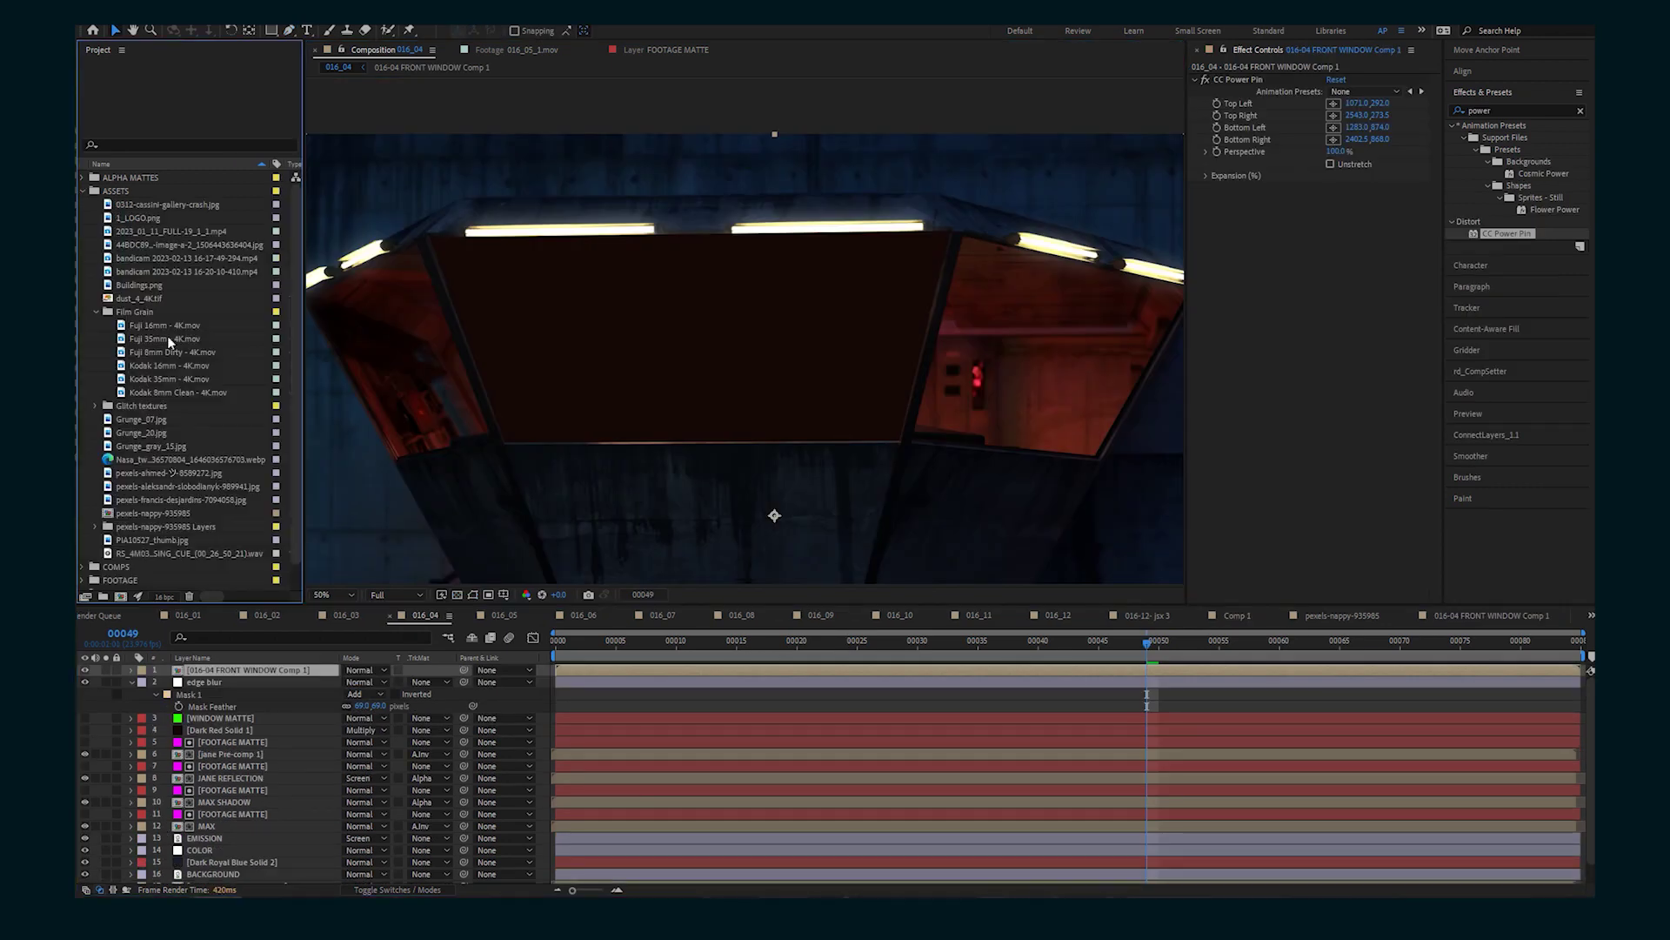
{"action": "left_click", "coordinate": [130, 340]}
{"action": "double_click", "coordinate": [233, 671]}
{"action": "left_click_drag", "start_coordinate": [142, 338], "coordinate": [670, 305]}
{"action": "scroll", "coordinate": [723, 491], "scroll_direction": "down", "scroll_amount": 3}
{"action": "left_click_drag", "start_coordinate": [835, 397], "coordinate": [935, 423], "text": "shift"}
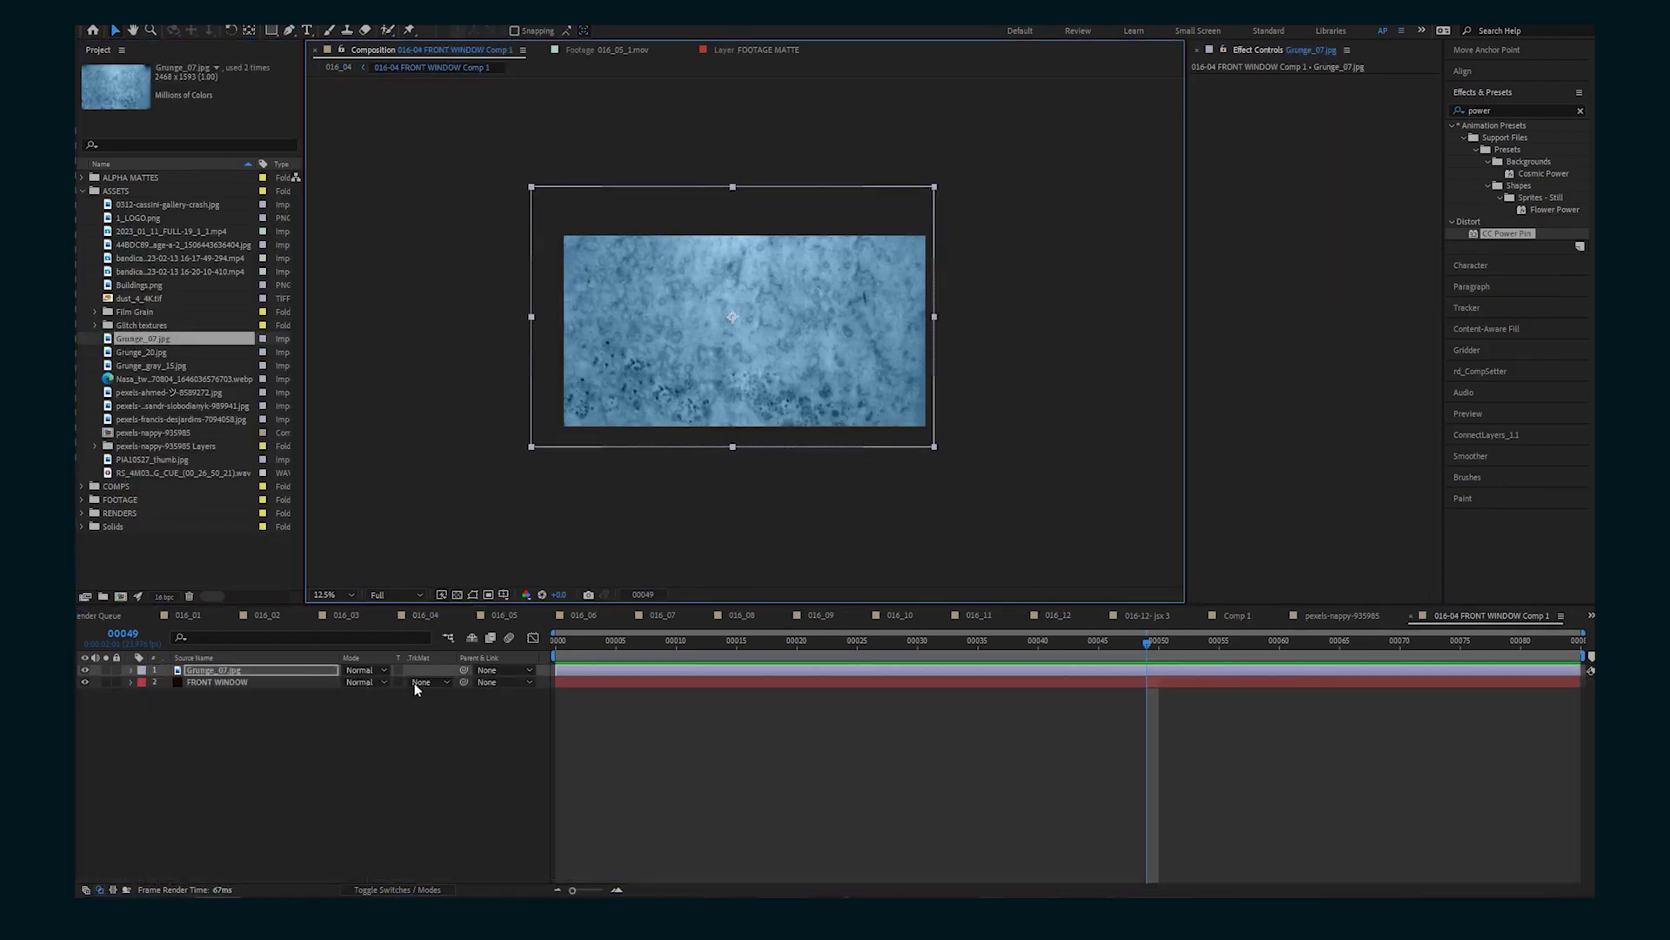
- Apply a Tint effect to the Grunge_07.jpg layer to make it black and white
{"action": "left_click", "coordinate": [217, 682]}
{"action": "left_click", "coordinate": [207, 671]}
{"action": "left_click", "coordinate": [1518, 111]}
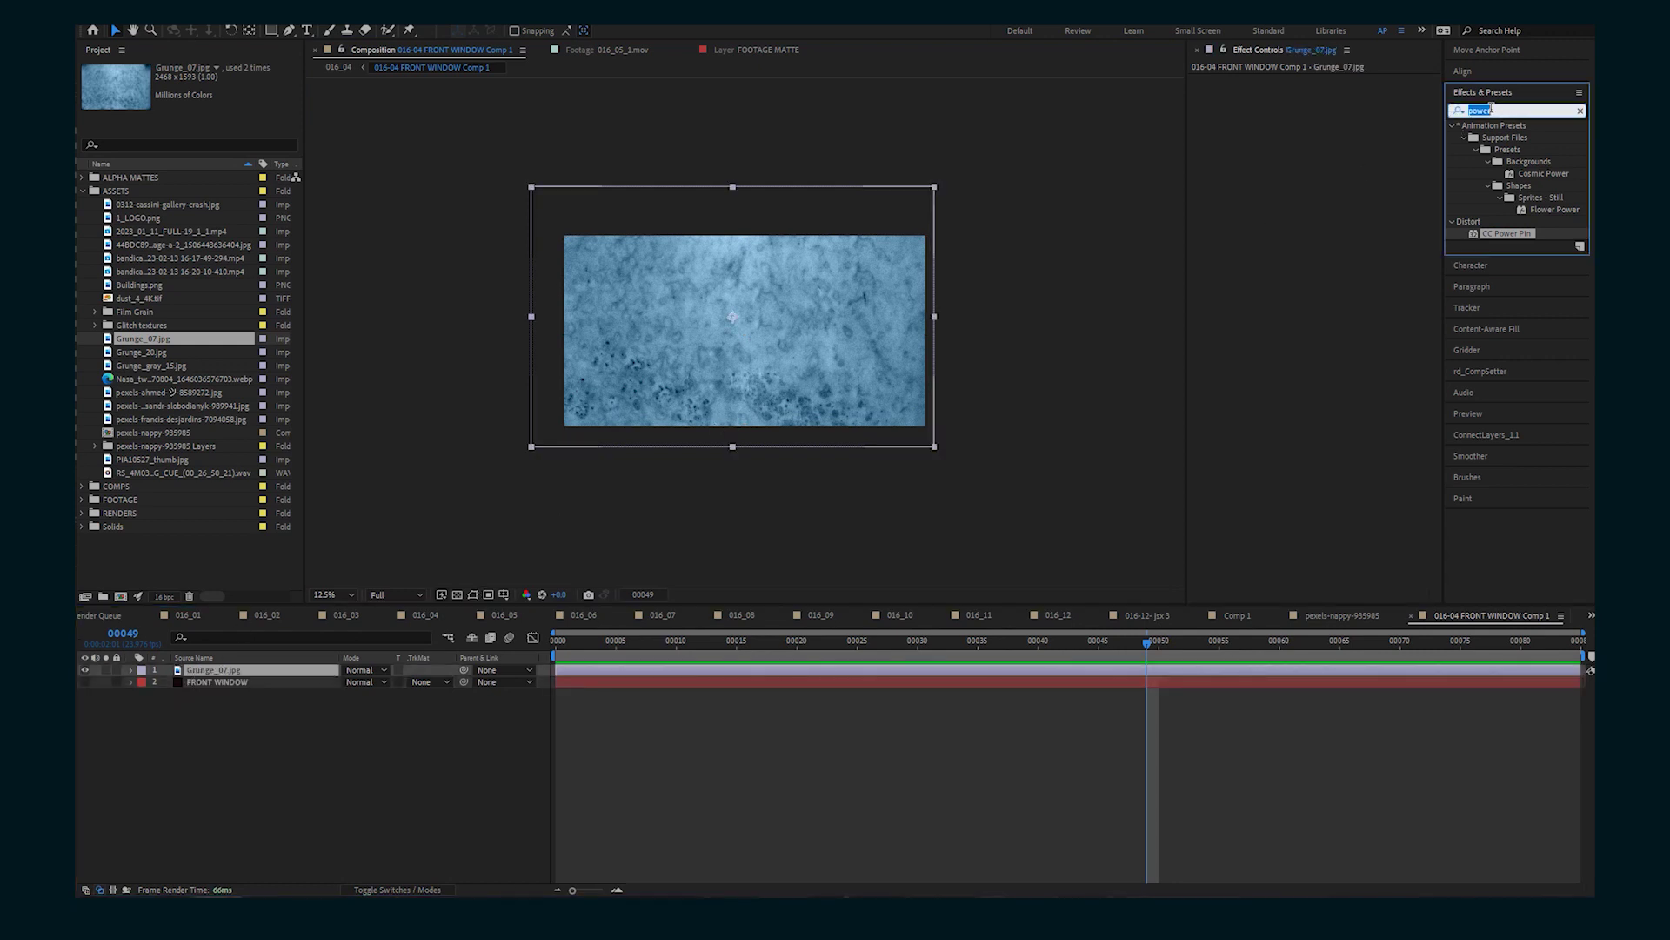
{"action": "type", "text": "tint"}
{"action": "double_click", "coordinate": [1504, 199]}
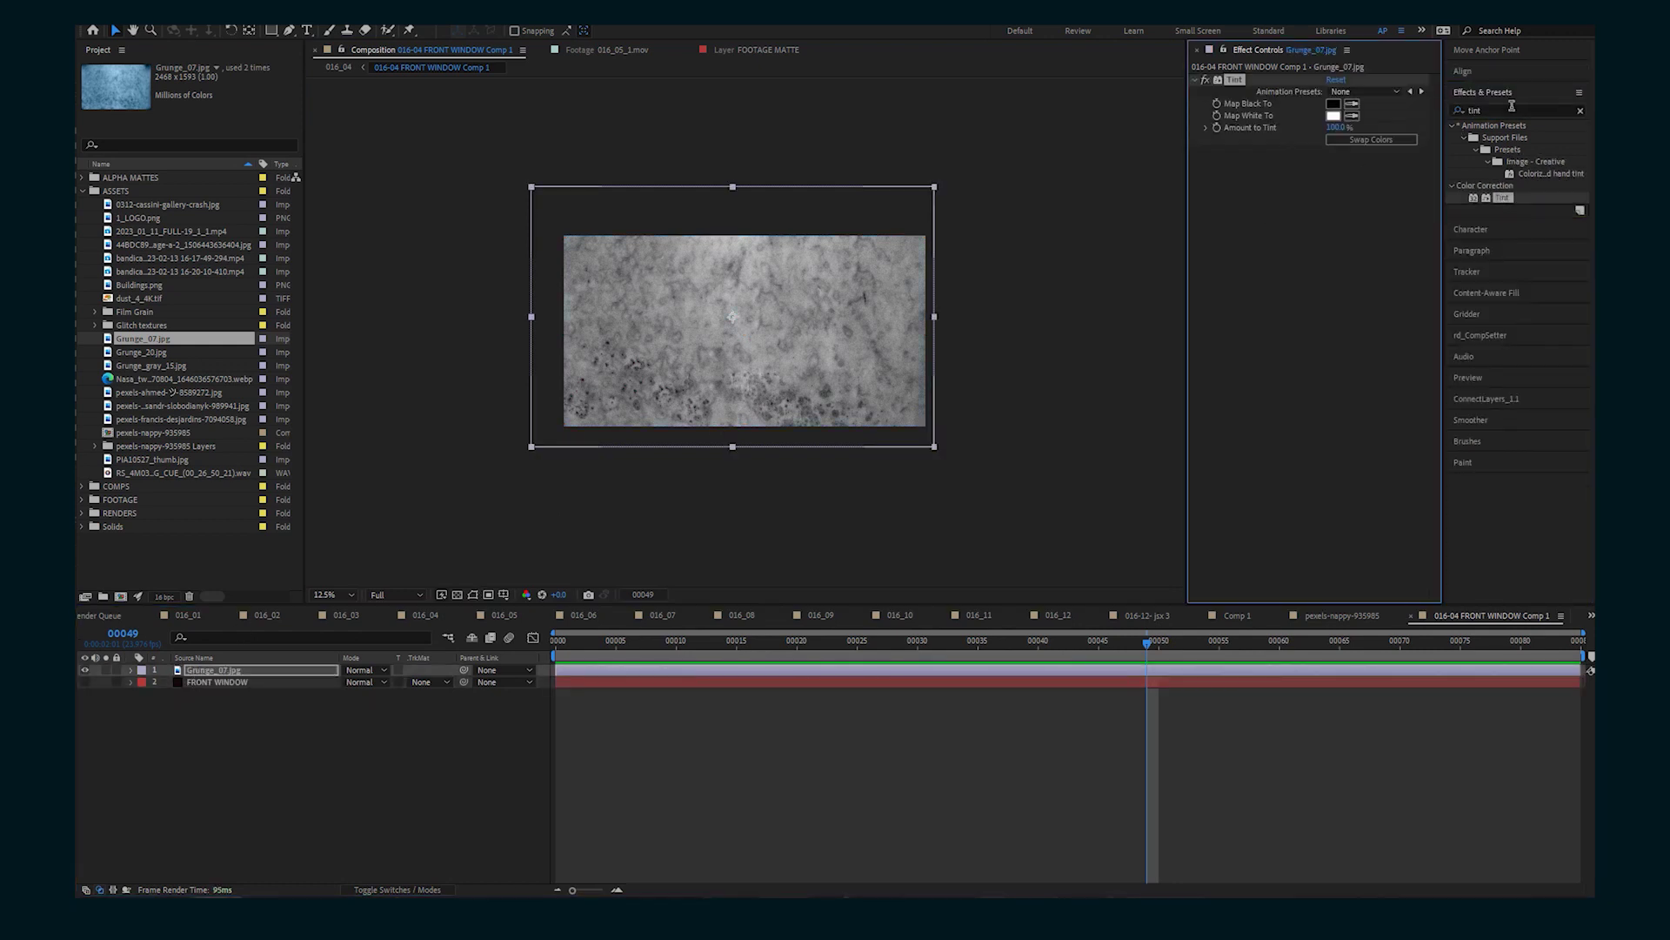
- Return to the 016_04 comp and add Levels to the front window layer with a slightly raised input black
{"action": "left_click", "coordinate": [335, 68]}
{"action": "left_click", "coordinate": [1519, 110]}
{"action": "type", "text": "lev"}
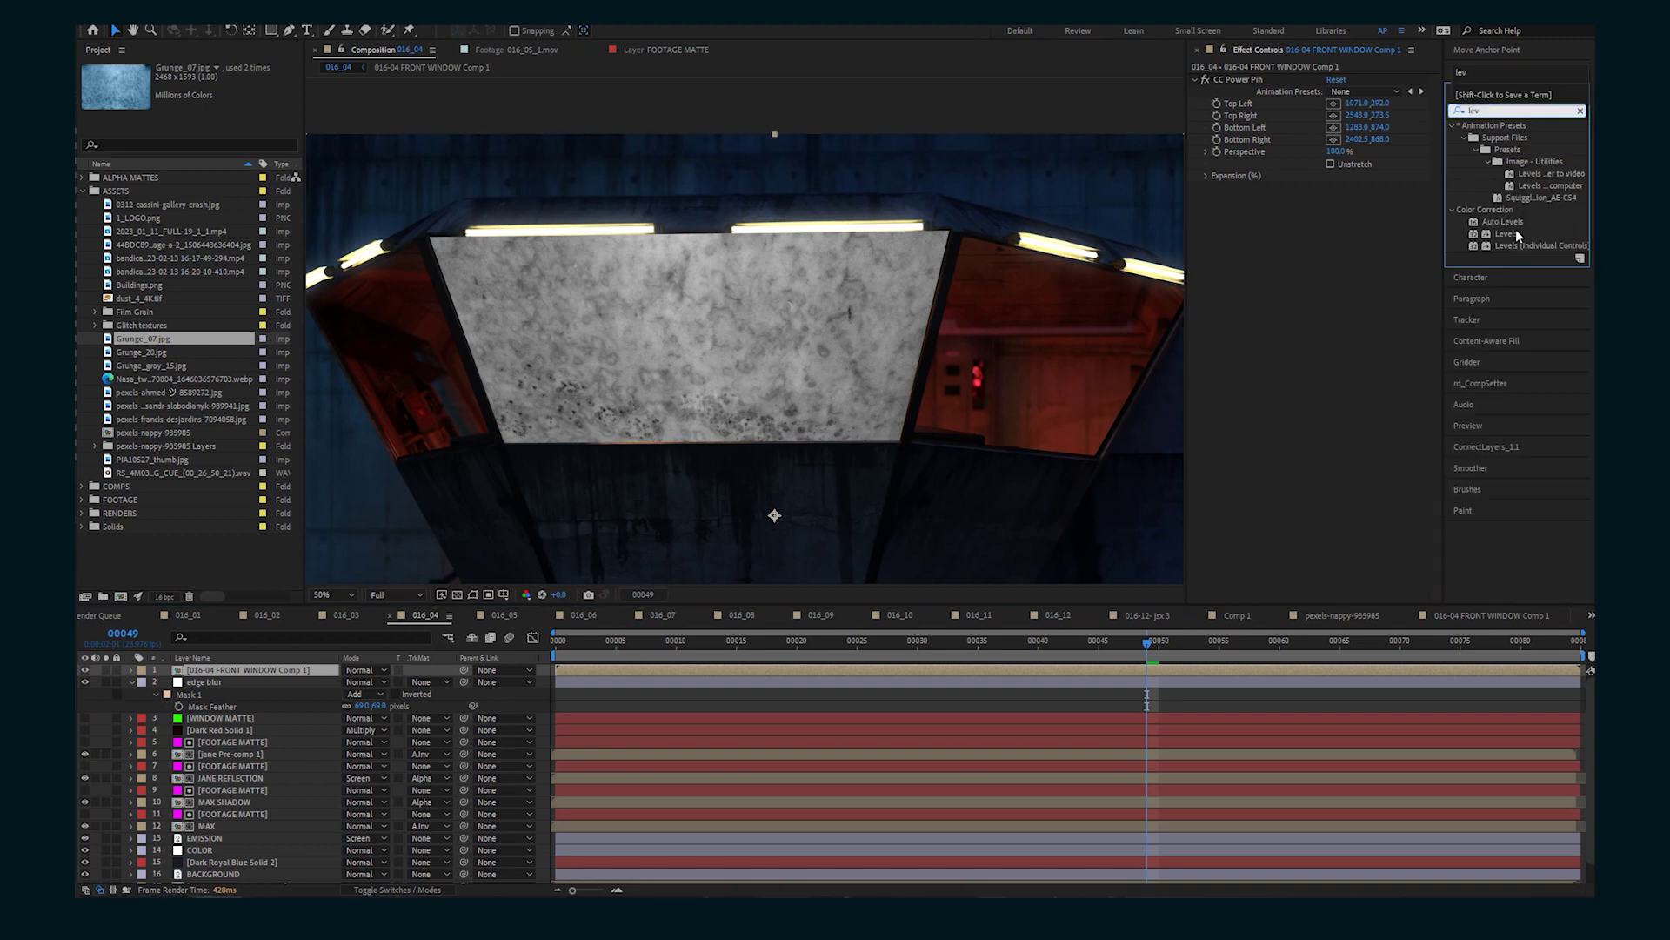
{"action": "double_click", "coordinate": [1507, 233]}
{"action": "left_click_drag", "start_coordinate": [1229, 288], "coordinate": [1242, 287]}
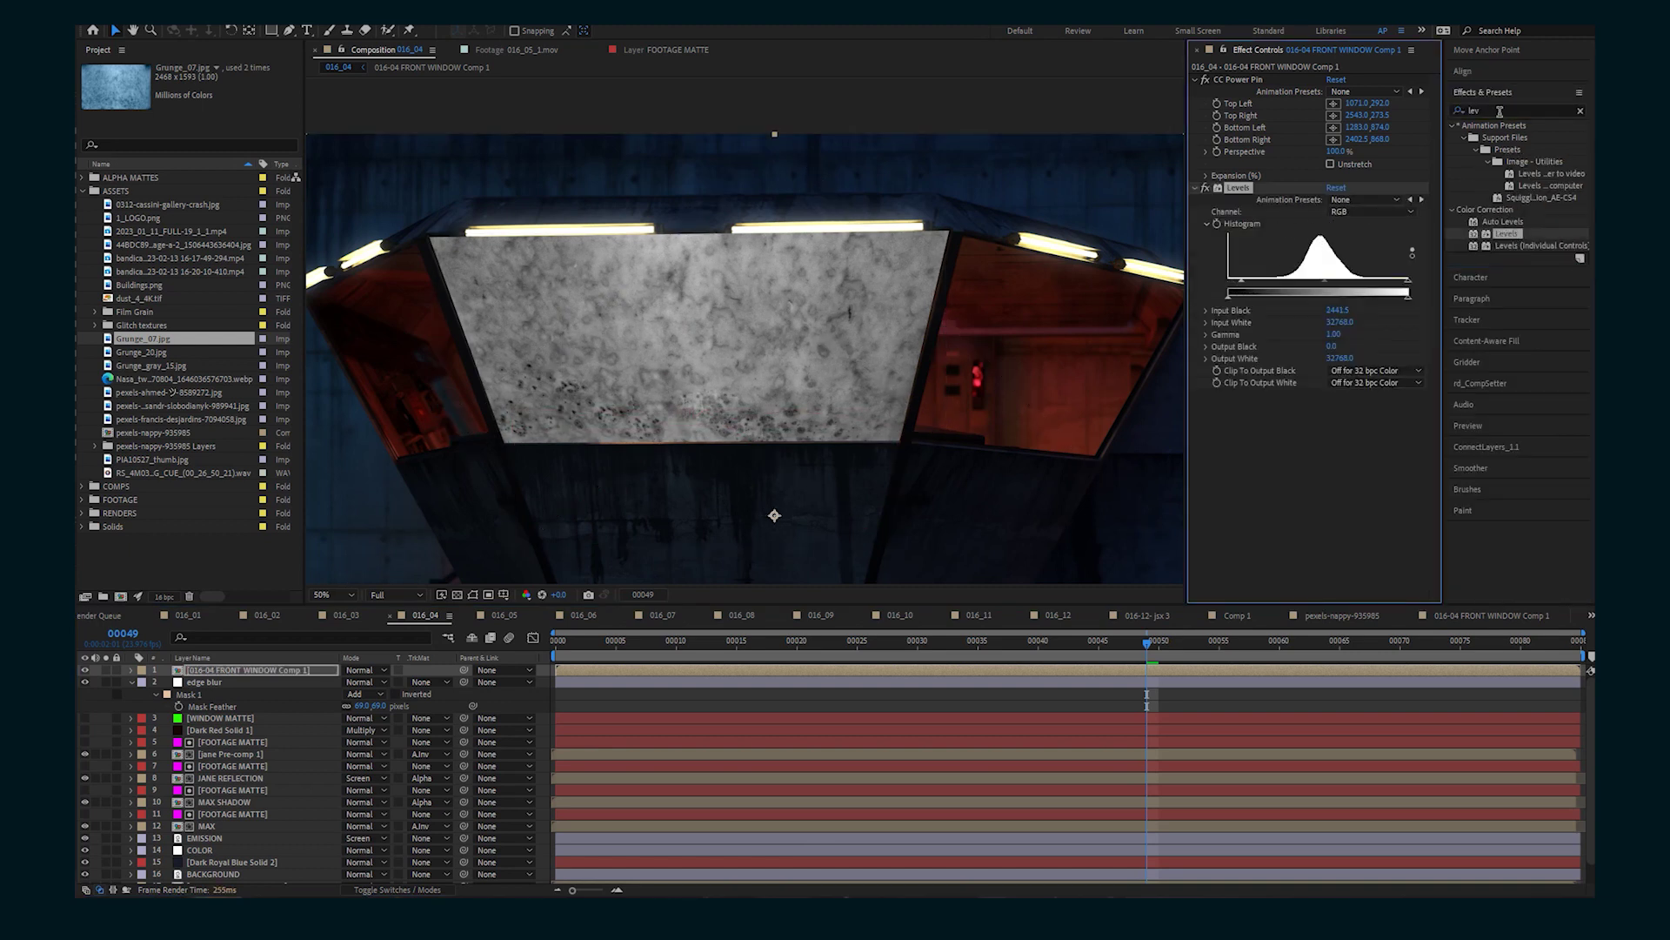
- Add an Invert effect to the front window layer, placed before Levels
{"action": "left_click", "coordinate": [1500, 110]}
{"action": "type", "text": "inv"}
{"action": "double_click", "coordinate": [1506, 197]}
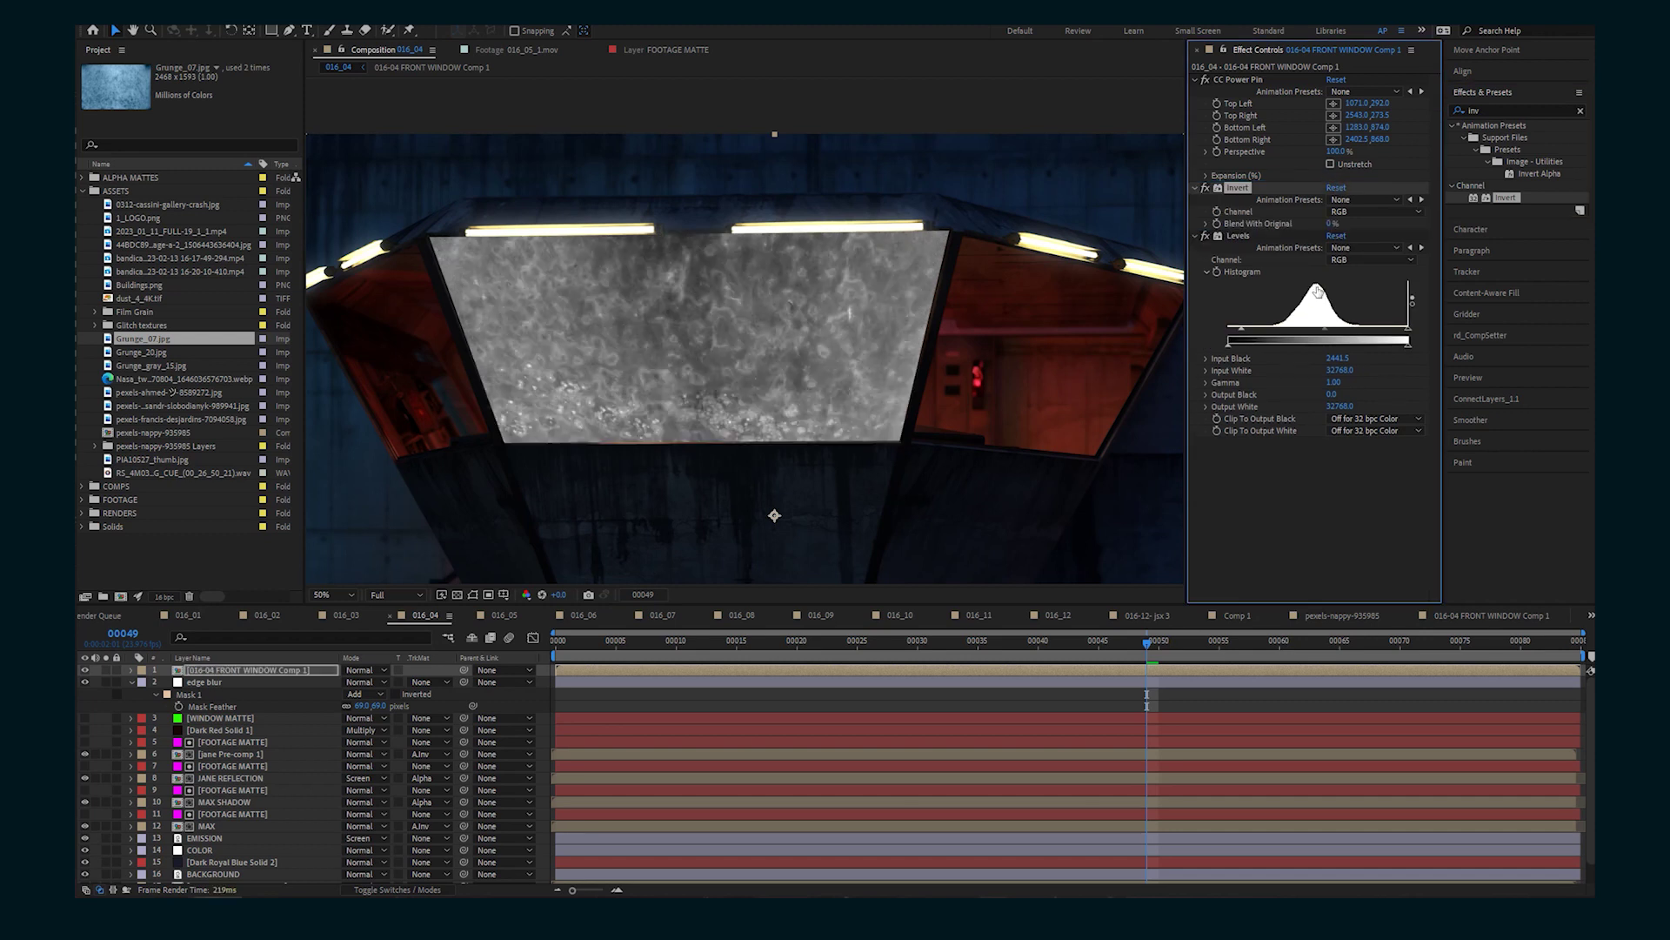
- Set the front window layer's blending mode to Screen and raise its Levels input black to about 14906
{"action": "left_click_drag", "start_coordinate": [1243, 328], "coordinate": [1280, 328]}
{"action": "left_click", "coordinate": [360, 670]}
{"action": "left_click", "coordinate": [400, 231]}
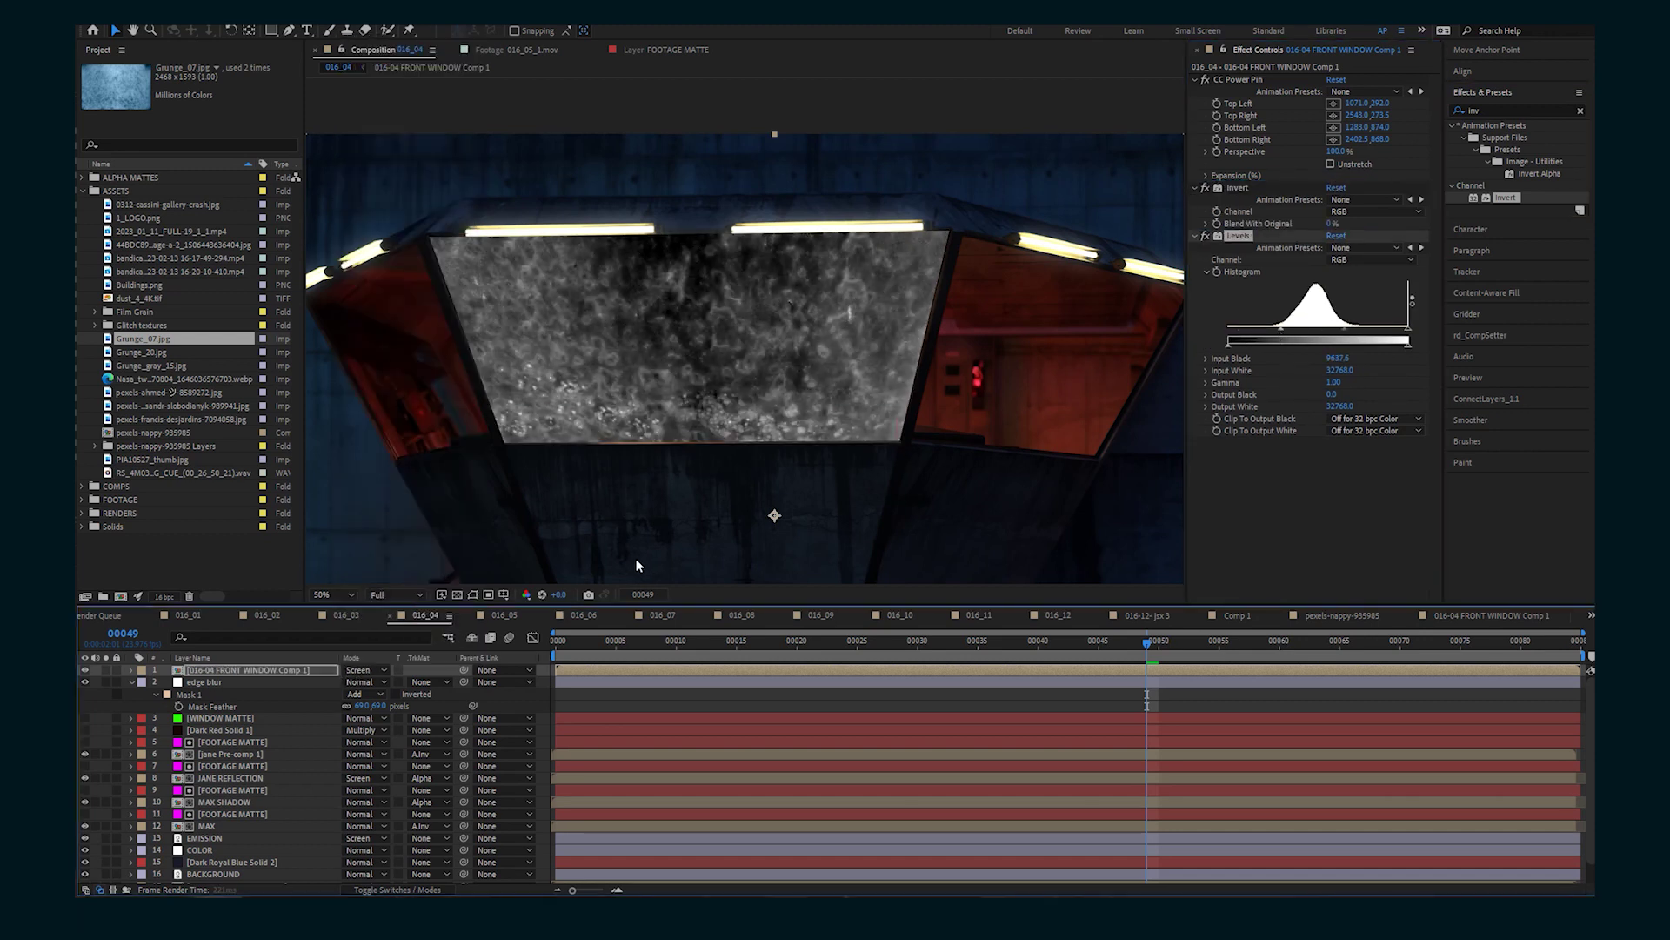
{"action": "scroll", "coordinate": [600, 409], "scroll_direction": "up", "scroll_amount": 2}
{"action": "left_click_drag", "start_coordinate": [1284, 332], "coordinate": [1310, 339]}
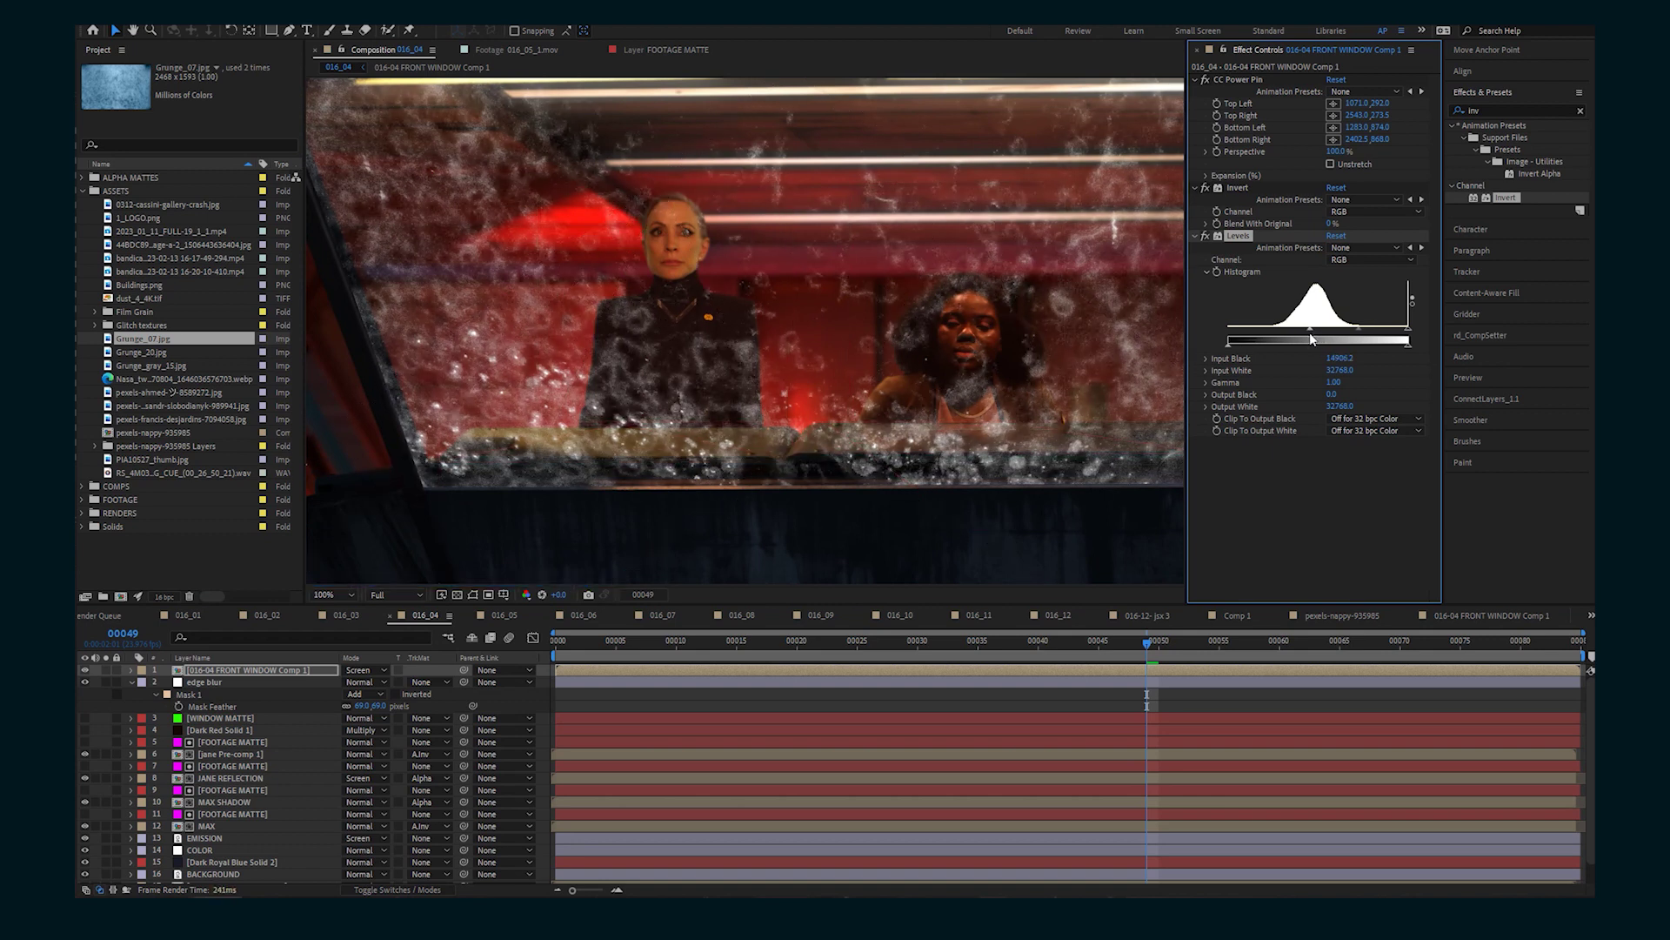
{"action": "scroll", "coordinate": [946, 396], "scroll_direction": "down", "scroll_amount": 2}
- Add a Dark Red solid above the grunge texture in the front window pre-comp and give it a frame-filling elliptical mask
{"action": "double_click", "coordinate": [272, 670]}
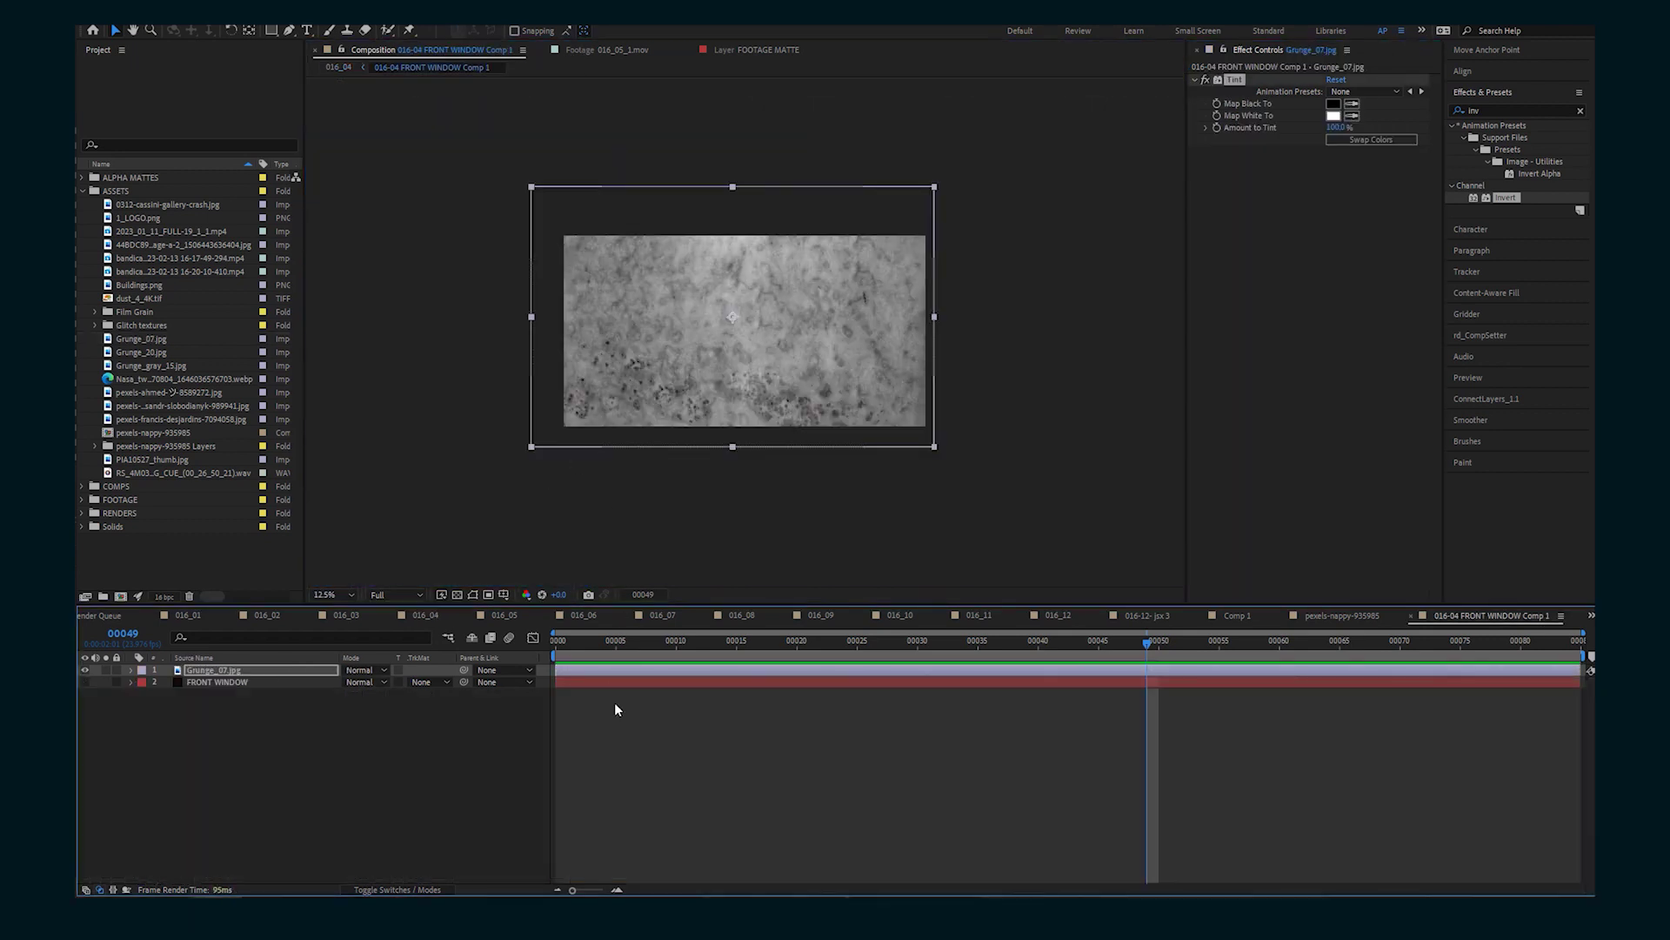
{"action": "left_click", "coordinate": [616, 710]}
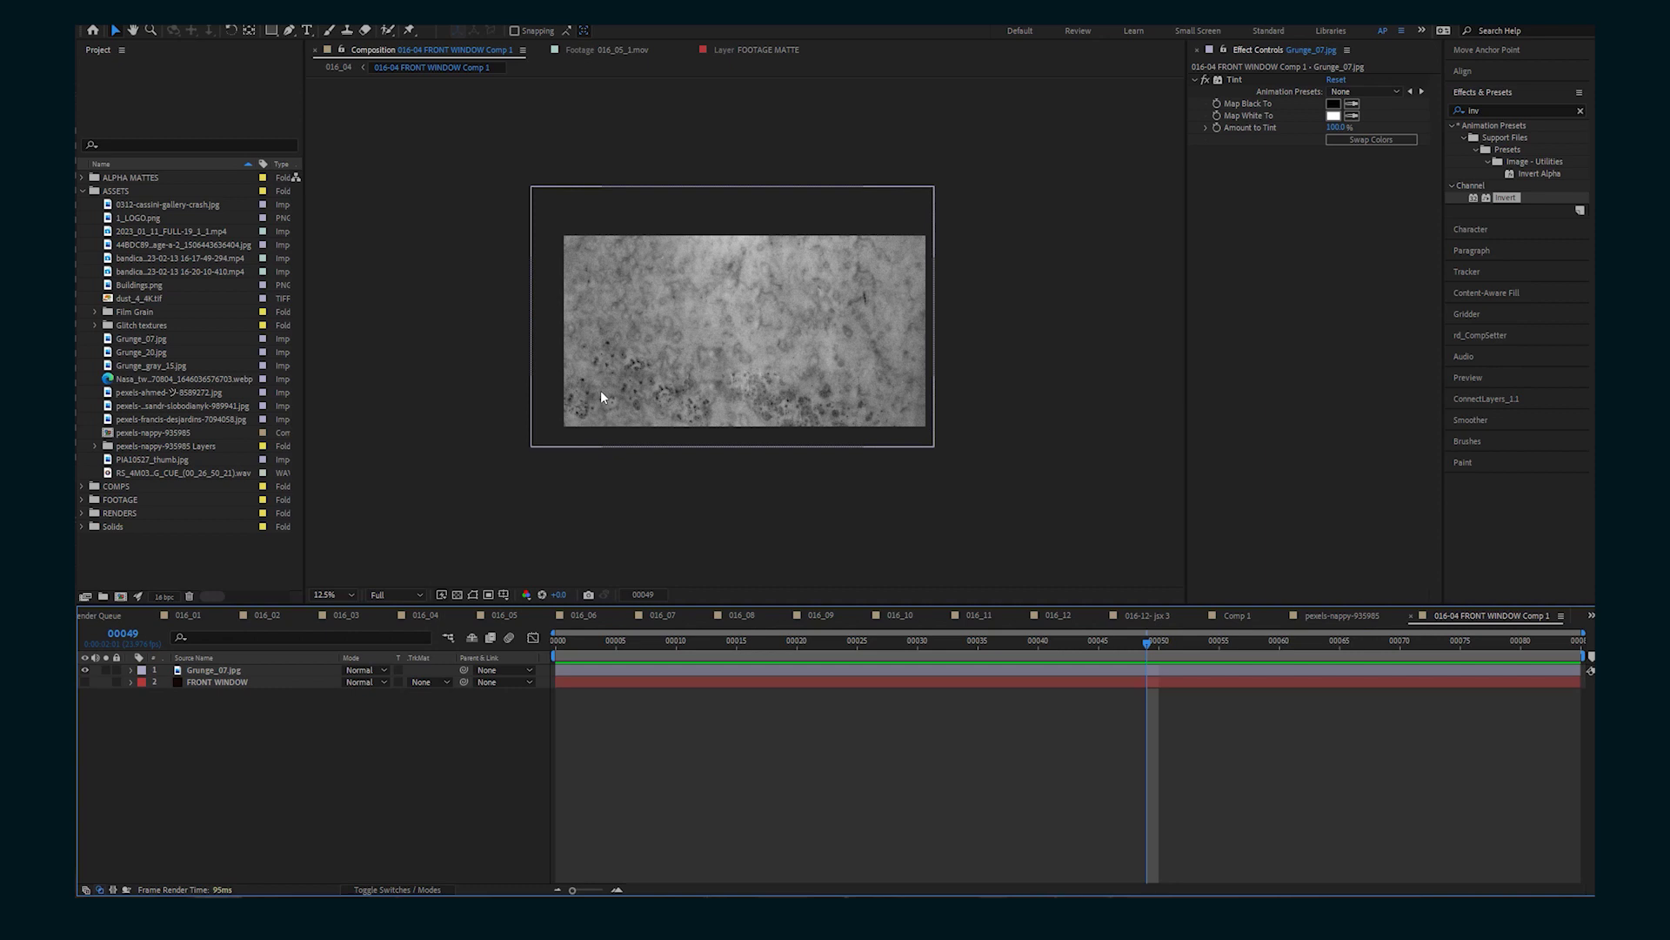
{"action": "key", "text": "ctrl+y"}
{"action": "left_click", "coordinate": [609, 578]}
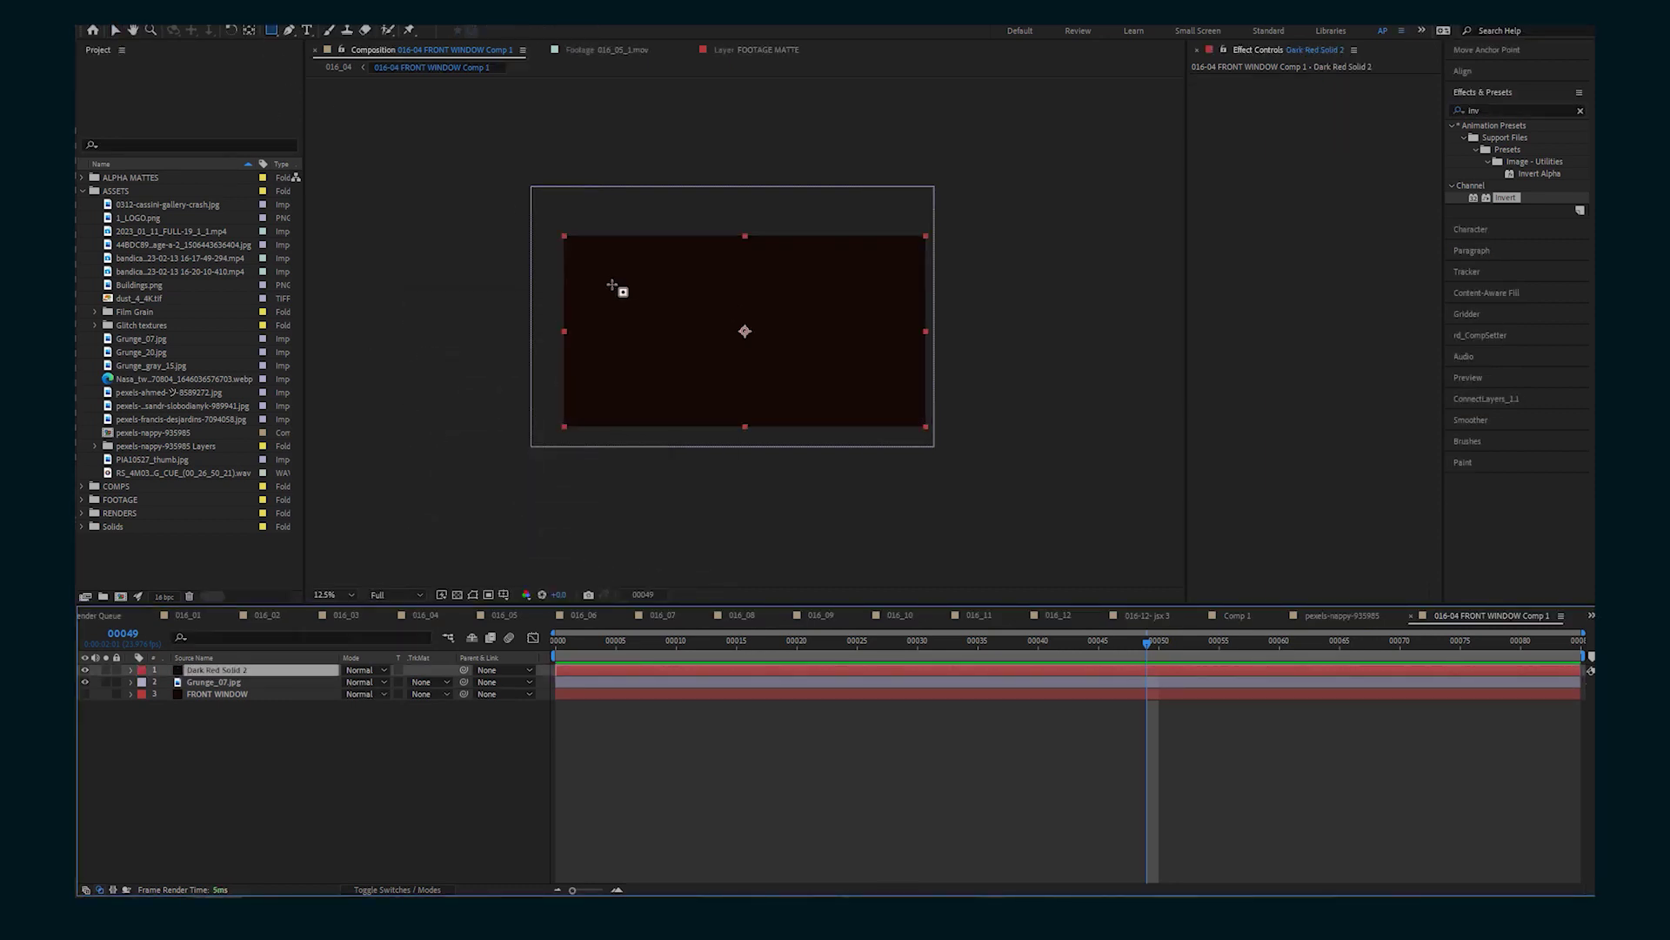
{"action": "left_click", "coordinate": [271, 33]}
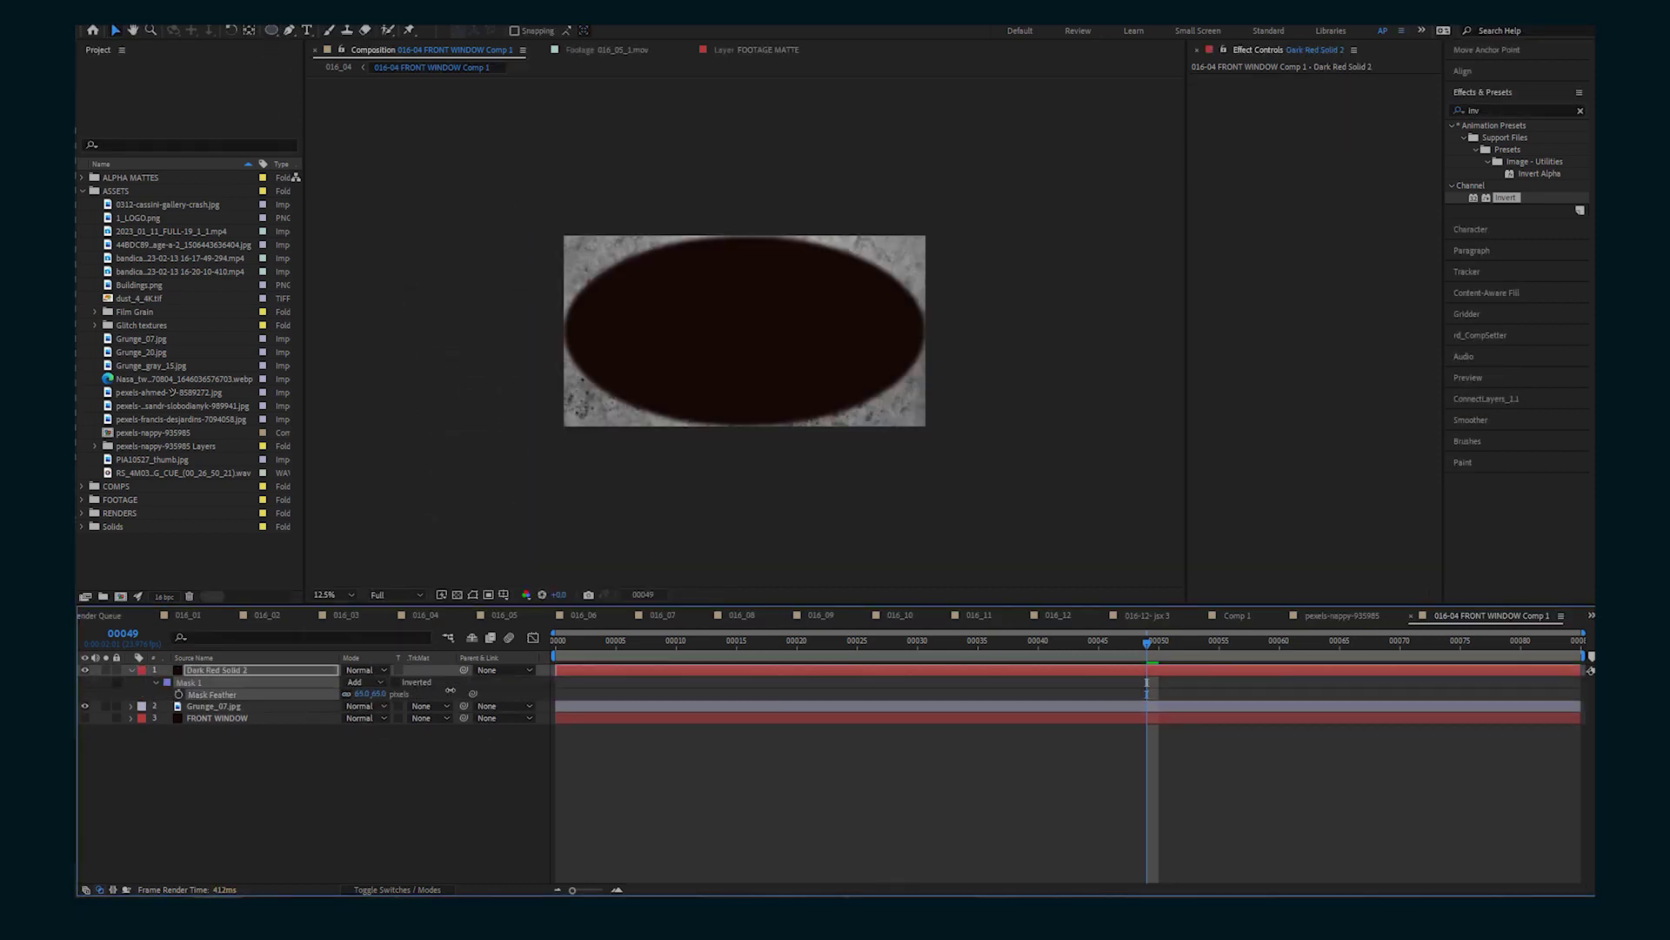
- Set the grunge layer's track matte to the masked solid's inverted alpha and return to the 016_04 comp
{"action": "left_click", "coordinate": [428, 706]}
{"action": "left_click", "coordinate": [452, 754]}
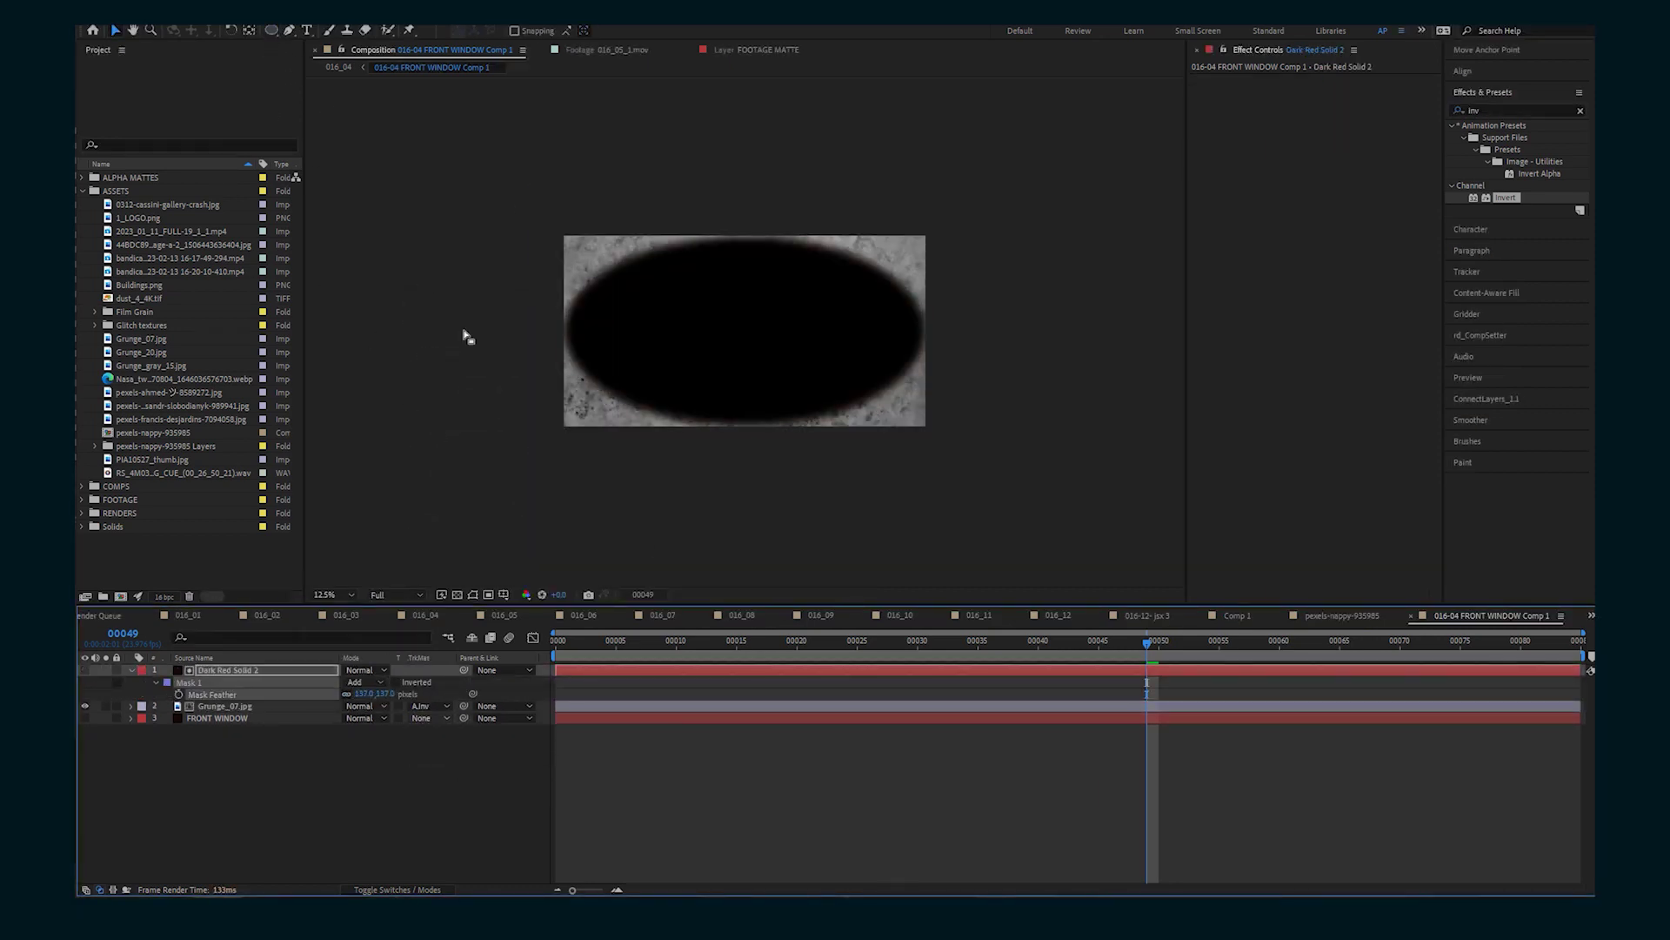
{"action": "left_click", "coordinate": [338, 67]}
- Move the WINDOW MATTE layer directly above the front window comp layer and use it as that layer's alpha matte
{"action": "double_click", "coordinate": [321, 672]}
{"action": "left_click_drag", "start_coordinate": [346, 685], "coordinate": [773, 706]}
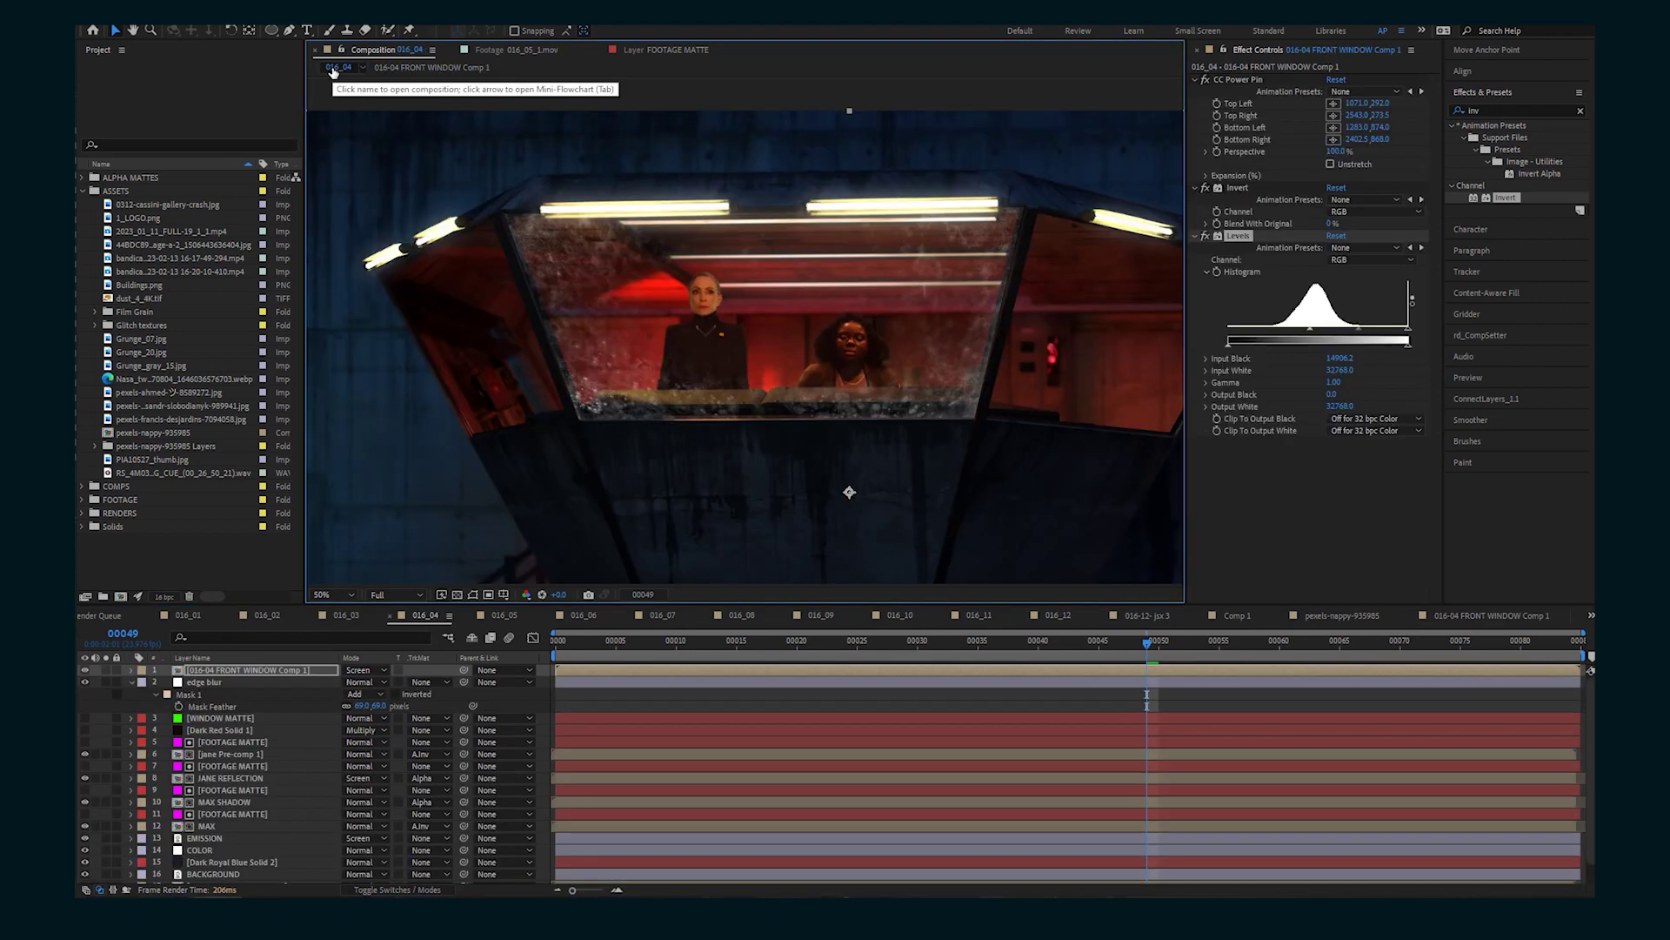
{"action": "left_click", "coordinate": [130, 682]}
{"action": "left_click_drag", "start_coordinate": [228, 693], "coordinate": [228, 666]}
{"action": "left_click", "coordinate": [429, 681]}
{"action": "left_click", "coordinate": [444, 721]}
{"action": "key", "text": "ctrl+shift+a"}
{"action": "middle_click_drag", "start_coordinate": [723, 402], "coordinate": [765, 400]}
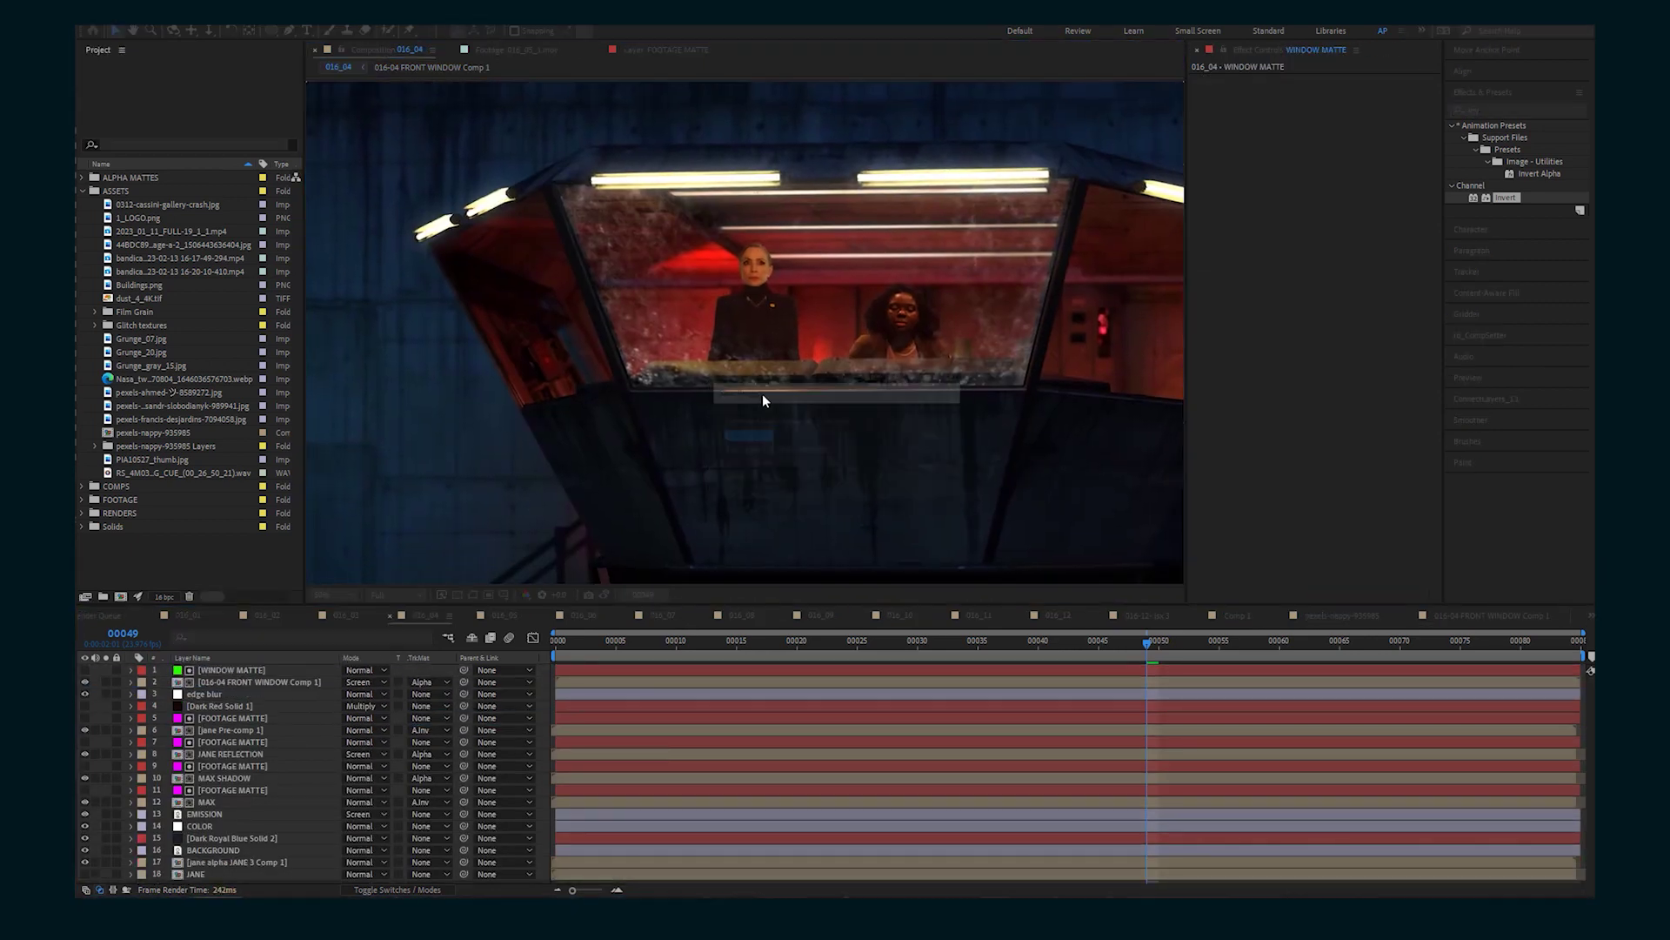
- Duplicate the 016-04 FRONT WINDOW Comp 1 layer for the side building's window
{"action": "left_click", "coordinate": [261, 670]}
{"action": "scroll", "coordinate": [787, 455], "scroll_direction": "down", "scroll_amount": 2}
{"action": "left_click", "coordinate": [226, 682]}
{"action": "key", "text": "ctrl+d"}
- Adjust the duplicate's four CC Power Pin corners to fit the grunge around the side building's window
{"action": "left_click", "coordinate": [1238, 80]}
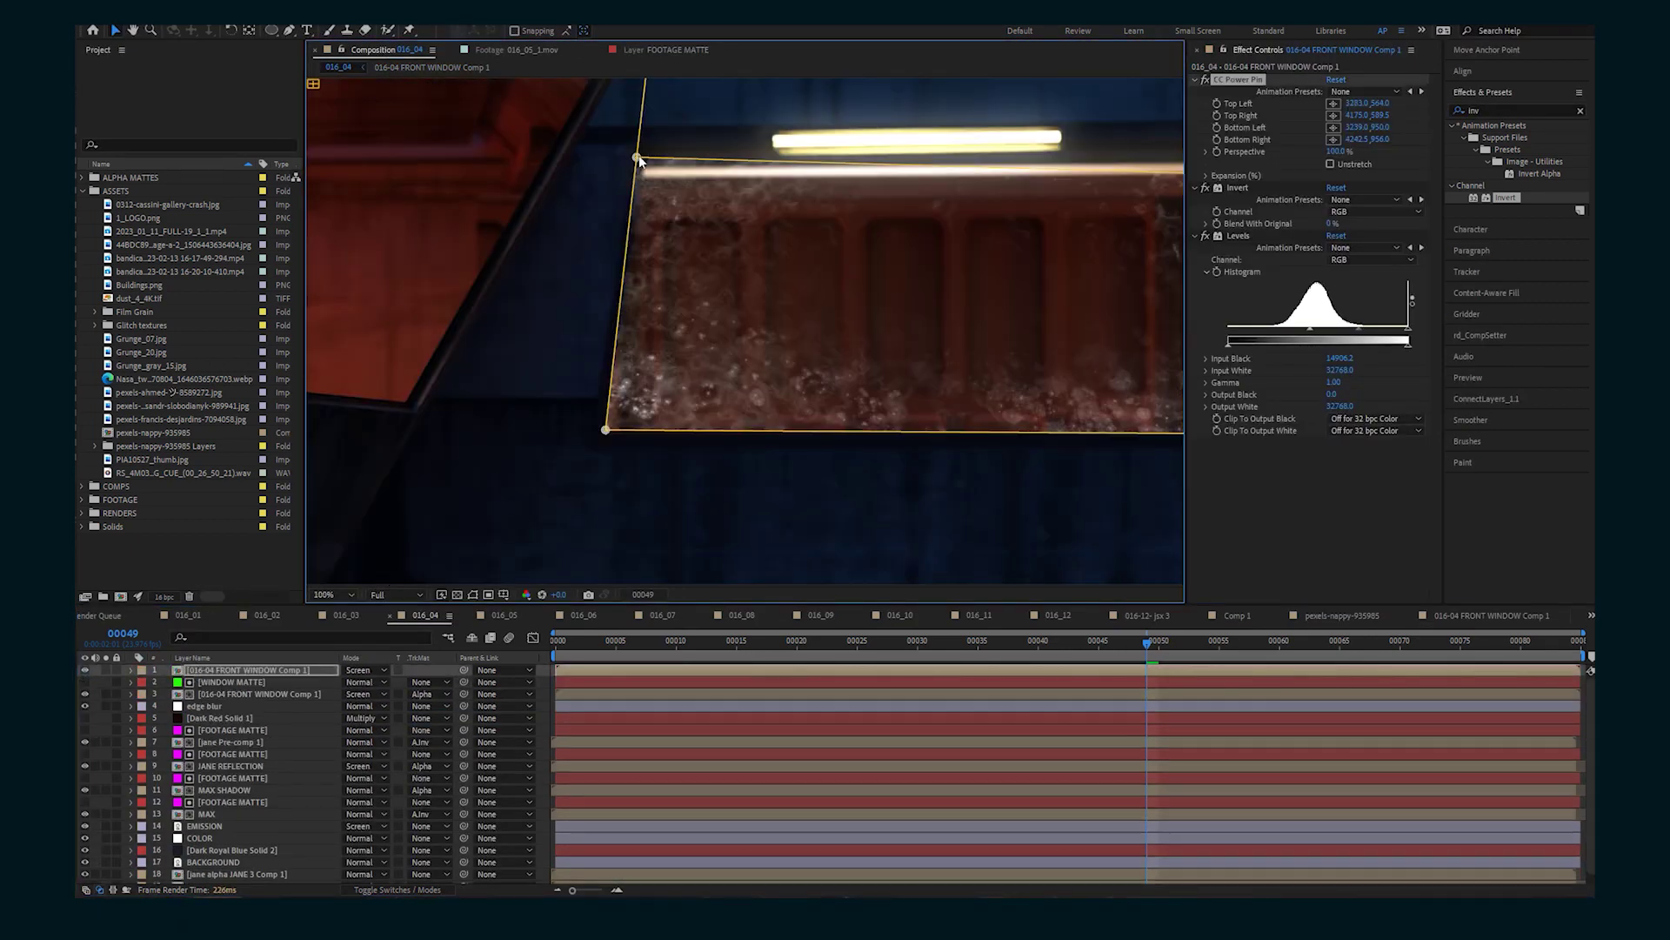
{"action": "mouse_move", "coordinate": [638, 159]}
{"action": "left_mouse_down"}
{"action": "mouse_move", "coordinate": [654, 174]}
{"action": "mouse_move", "coordinate": [628, 165]}
{"action": "mouse_move", "coordinate": [647, 152]}
{"action": "left_mouse_up"}
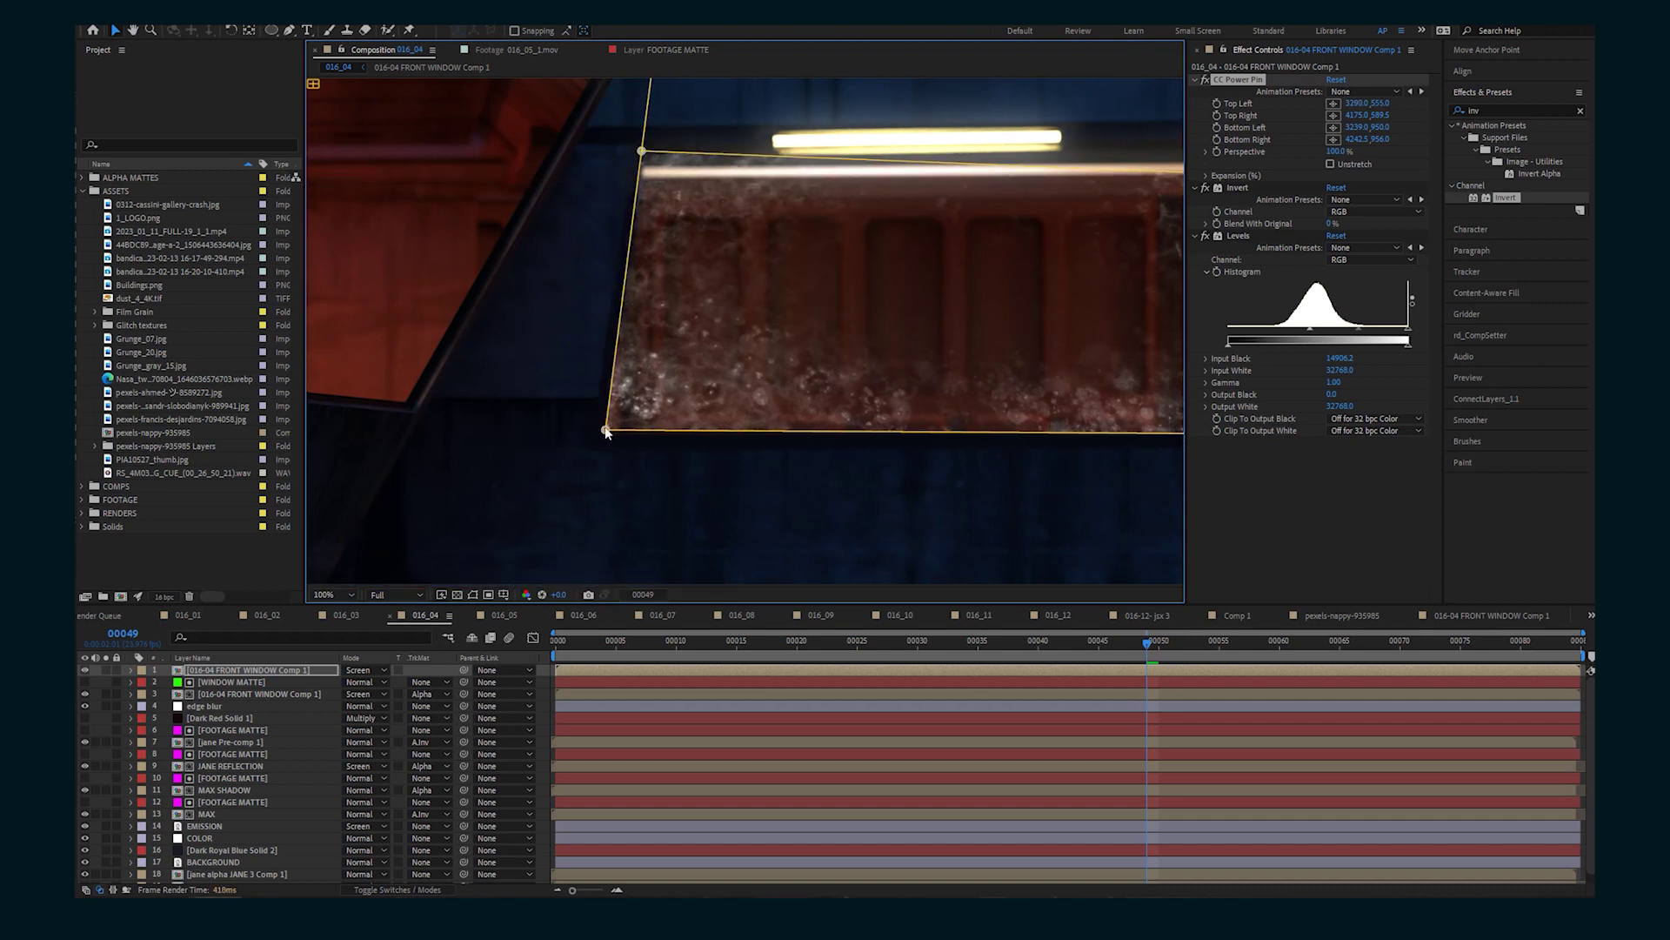
{"action": "left_click_drag", "start_coordinate": [605, 430], "coordinate": [599, 442]}
{"action": "left_click_drag", "start_coordinate": [653, 369], "coordinate": [301, 401]}
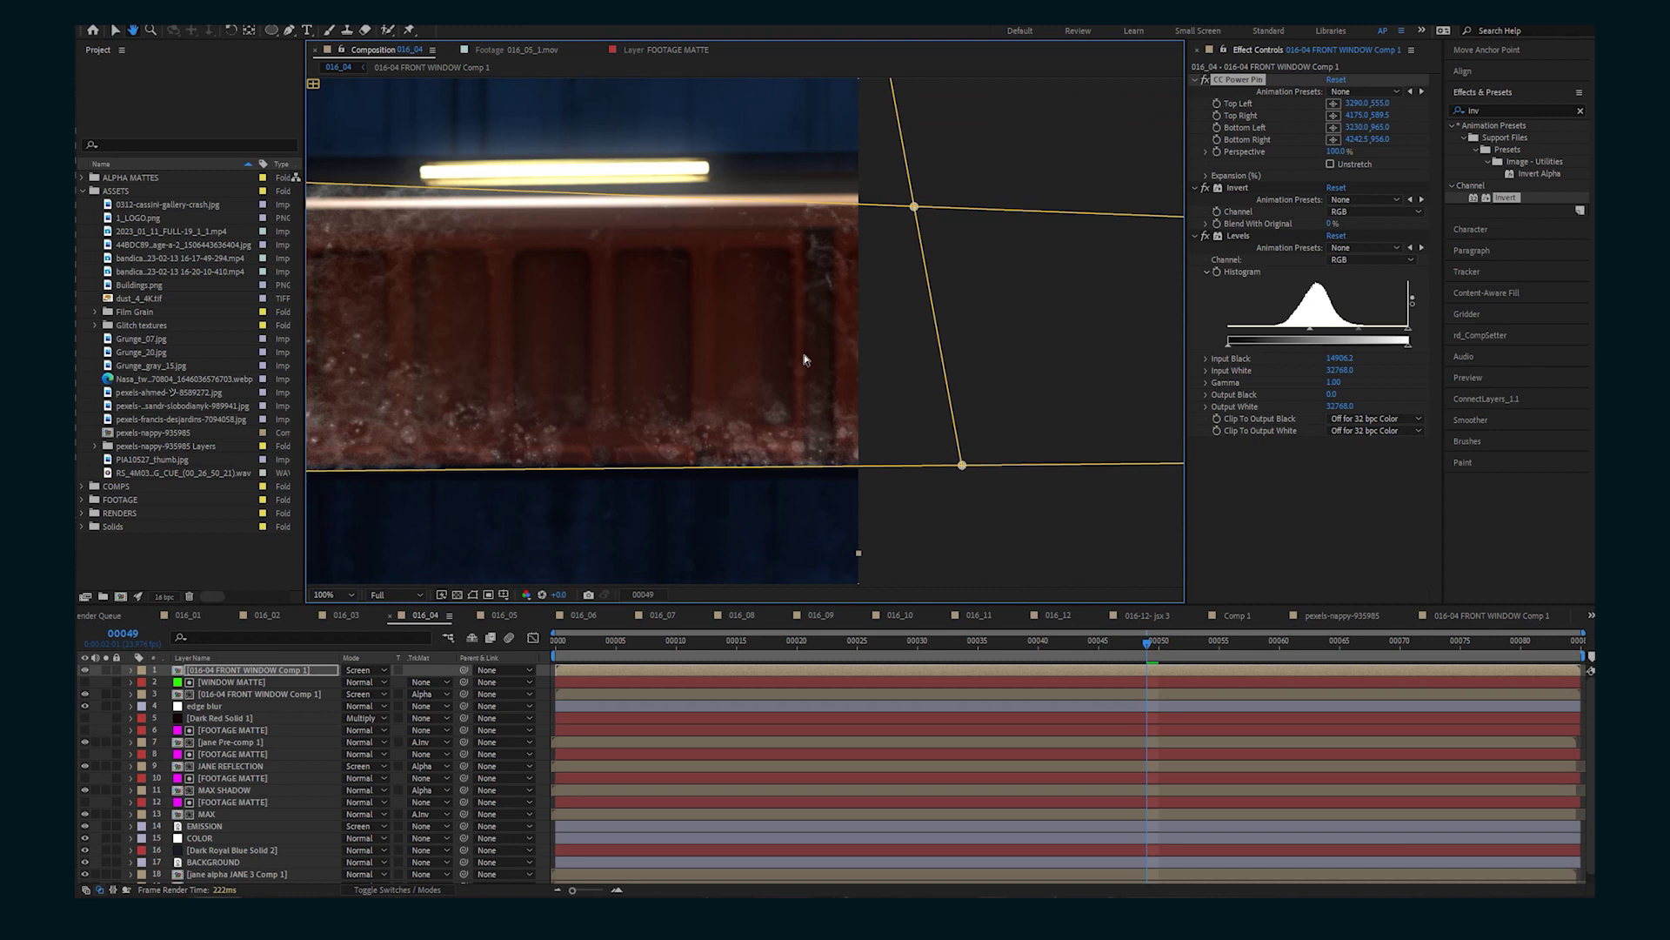
{"action": "left_click_drag", "start_coordinate": [914, 206], "coordinate": [923, 189]}
{"action": "left_click_drag", "start_coordinate": [962, 463], "coordinate": [962, 466]}
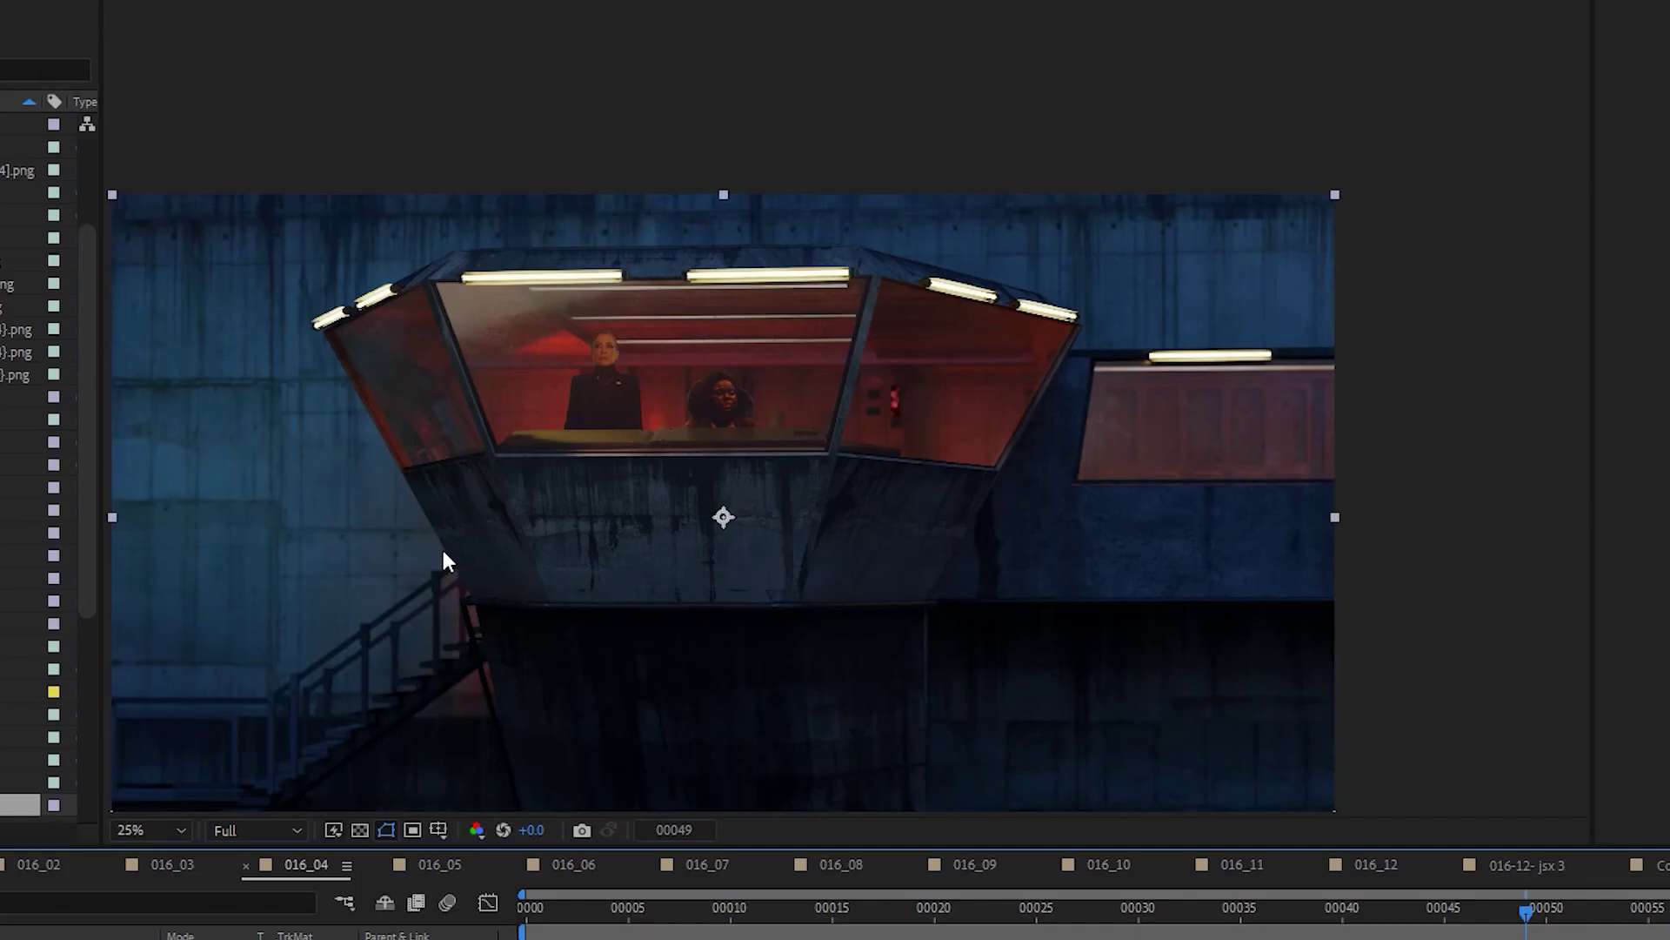
- Examine the glass effect on the tower's windows and the side building's window up close
{"action": "scroll", "coordinate": [440, 539], "scroll_direction": "up", "scroll_amount": 2}
{"action": "middle_click_drag", "start_coordinate": [366, 383], "coordinate": [153, 479]}
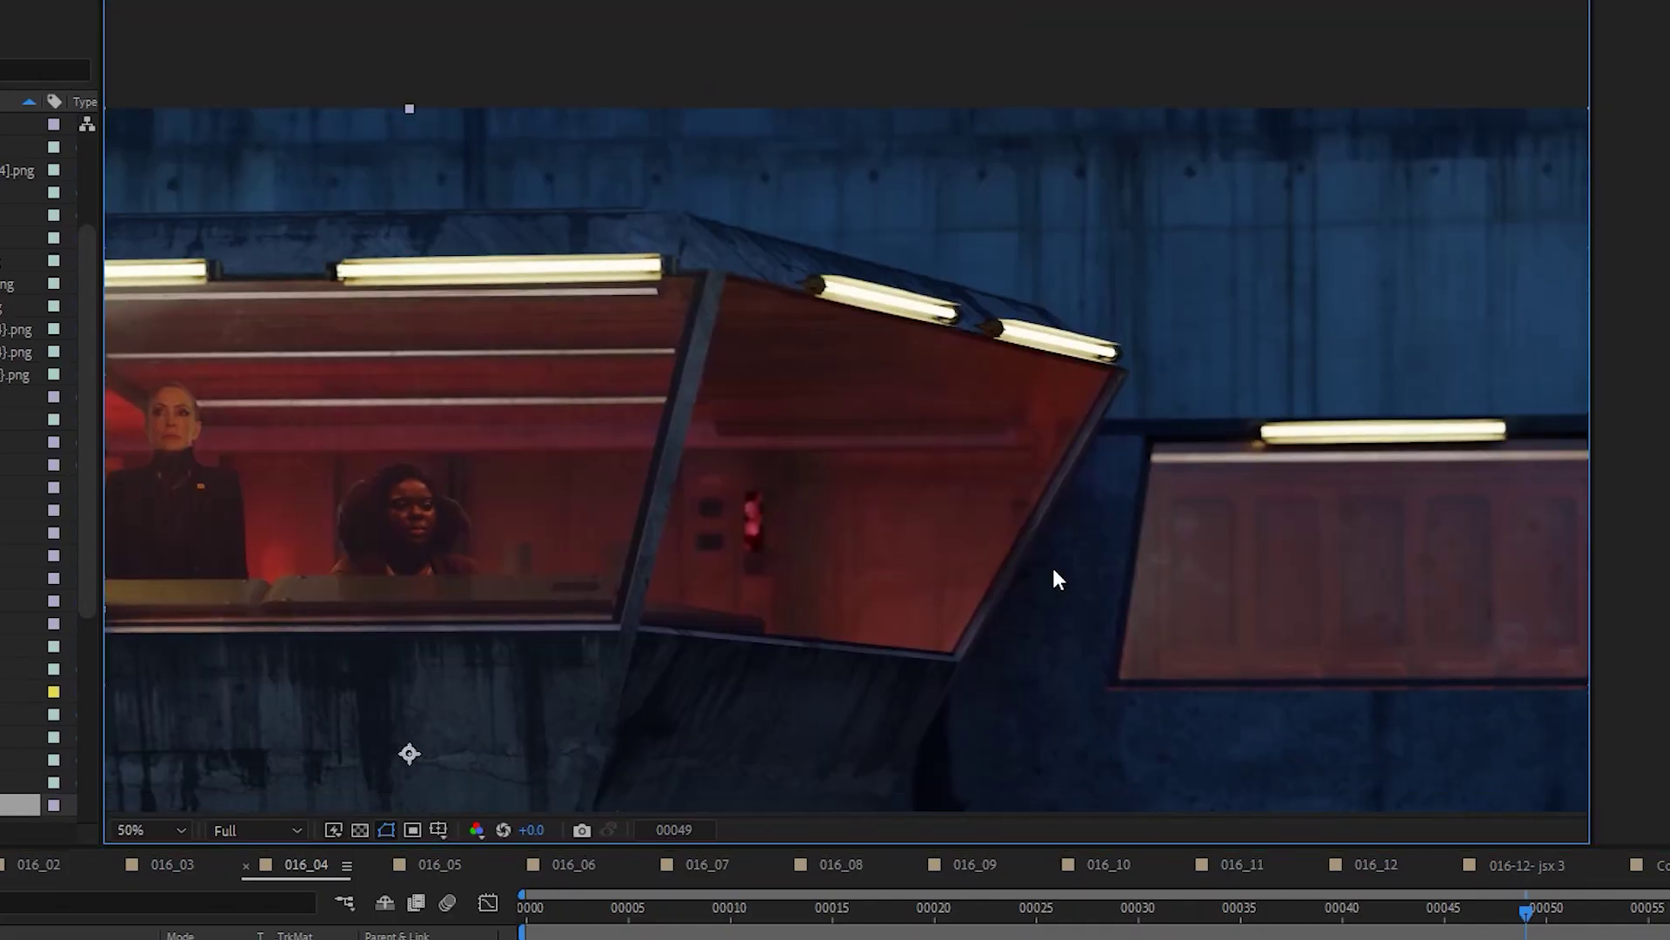
{"action": "scroll", "coordinate": [1056, 570], "scroll_direction": "down", "scroll_amount": 2}
{"action": "middle_click_drag", "start_coordinate": [1157, 628], "coordinate": [1280, 673]}
{"action": "scroll", "coordinate": [454, 489], "scroll_direction": "up", "scroll_amount": 2}
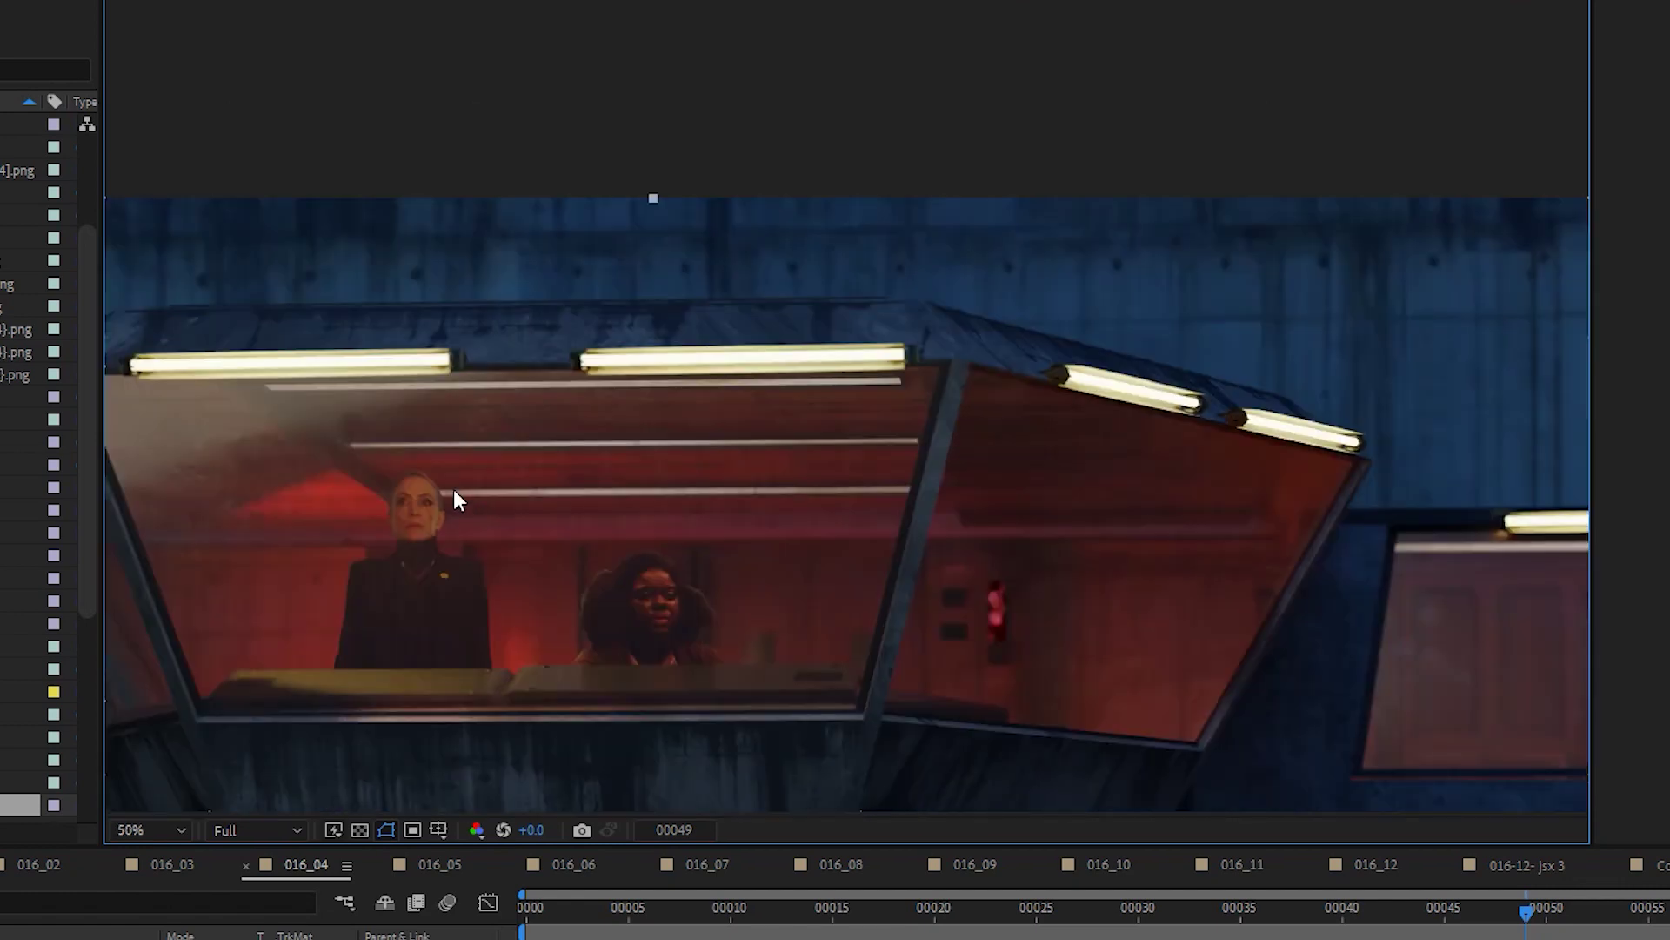
- Create a new bright cyan solid (2CFFFD) above the other layers in the 016_04 comp
{"action": "middle_click_drag", "start_coordinate": [454, 490], "coordinate": [674, 443]}
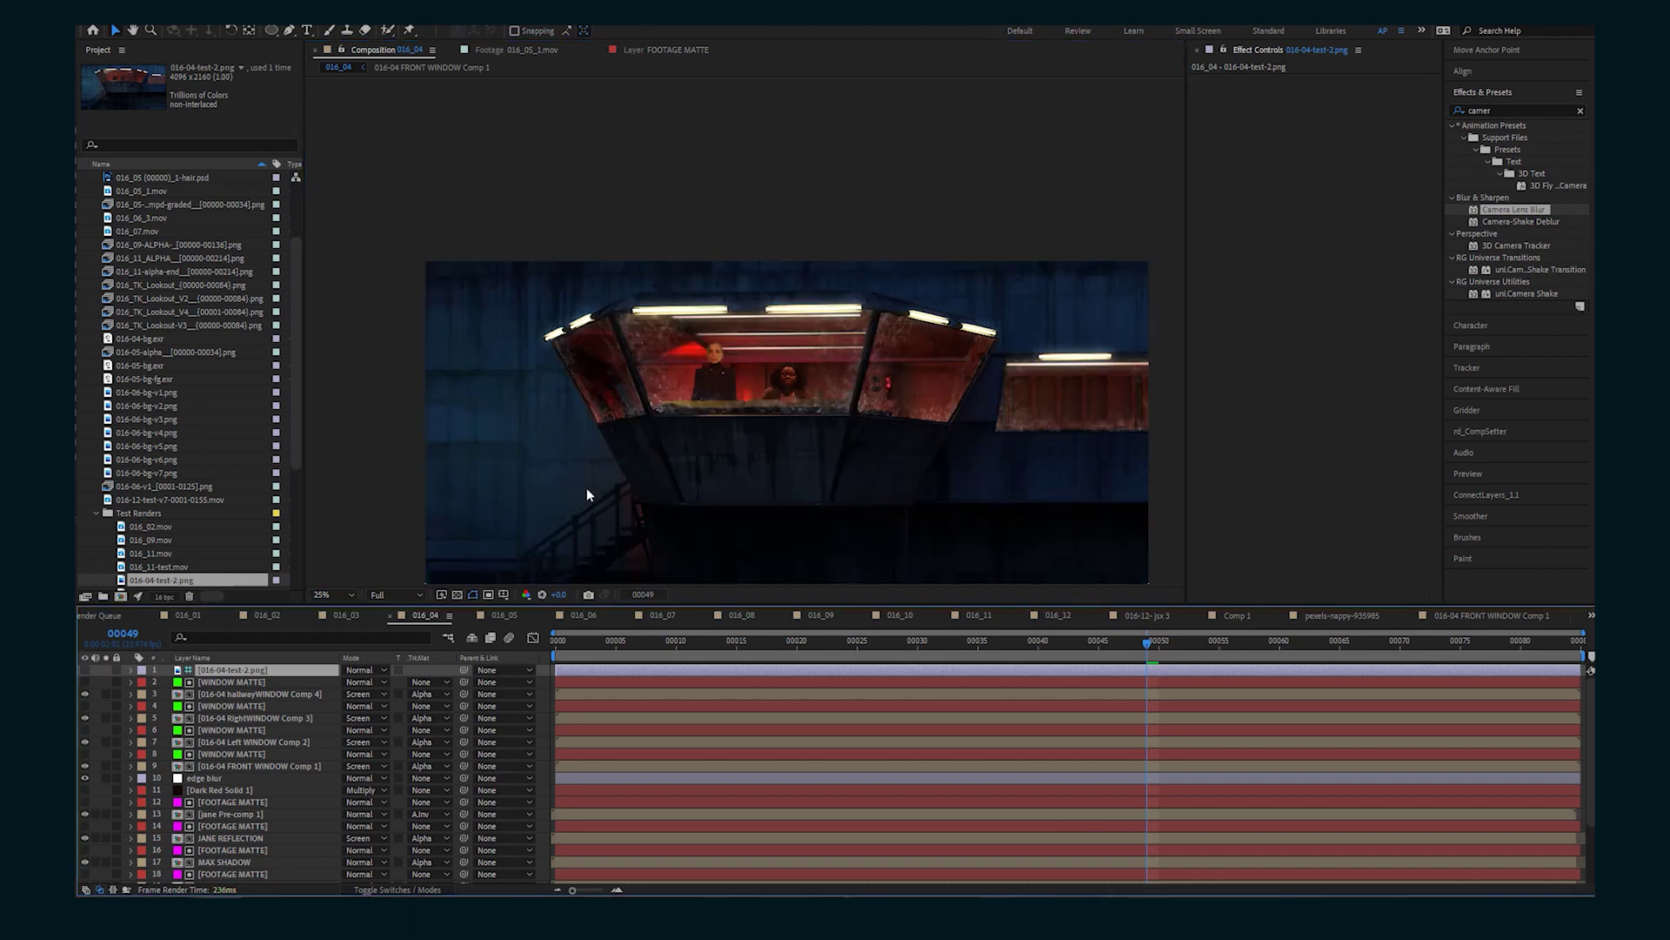
{"action": "key", "text": "ctrl+y"}
{"action": "left_click", "coordinate": [548, 546]}
{"action": "left_click", "coordinate": [870, 454]}
{"action": "left_click", "coordinate": [849, 360]}
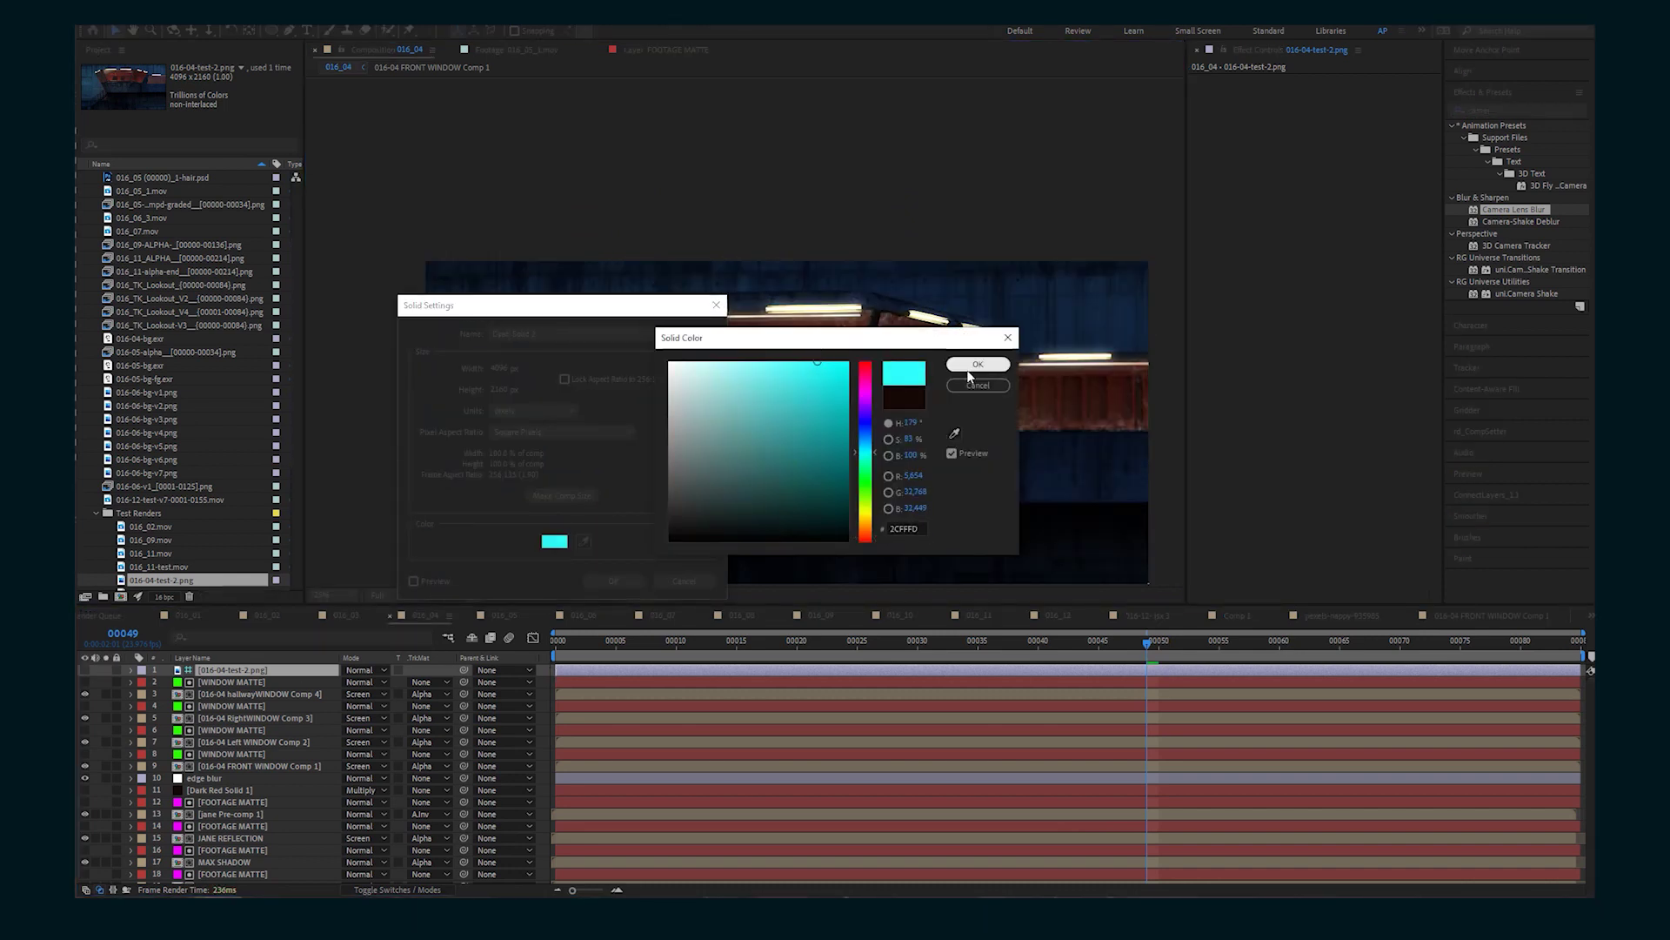
{"action": "left_click", "coordinate": [970, 373]}
{"action": "key", "text": "Return"}
- Set the cyan solid's blending mode to Lighten and its opacity to 20%
{"action": "left_click", "coordinate": [364, 670]}
{"action": "left_click", "coordinate": [383, 210]}
{"action": "key", "text": "t"}
{"action": "left_click", "coordinate": [351, 682]}
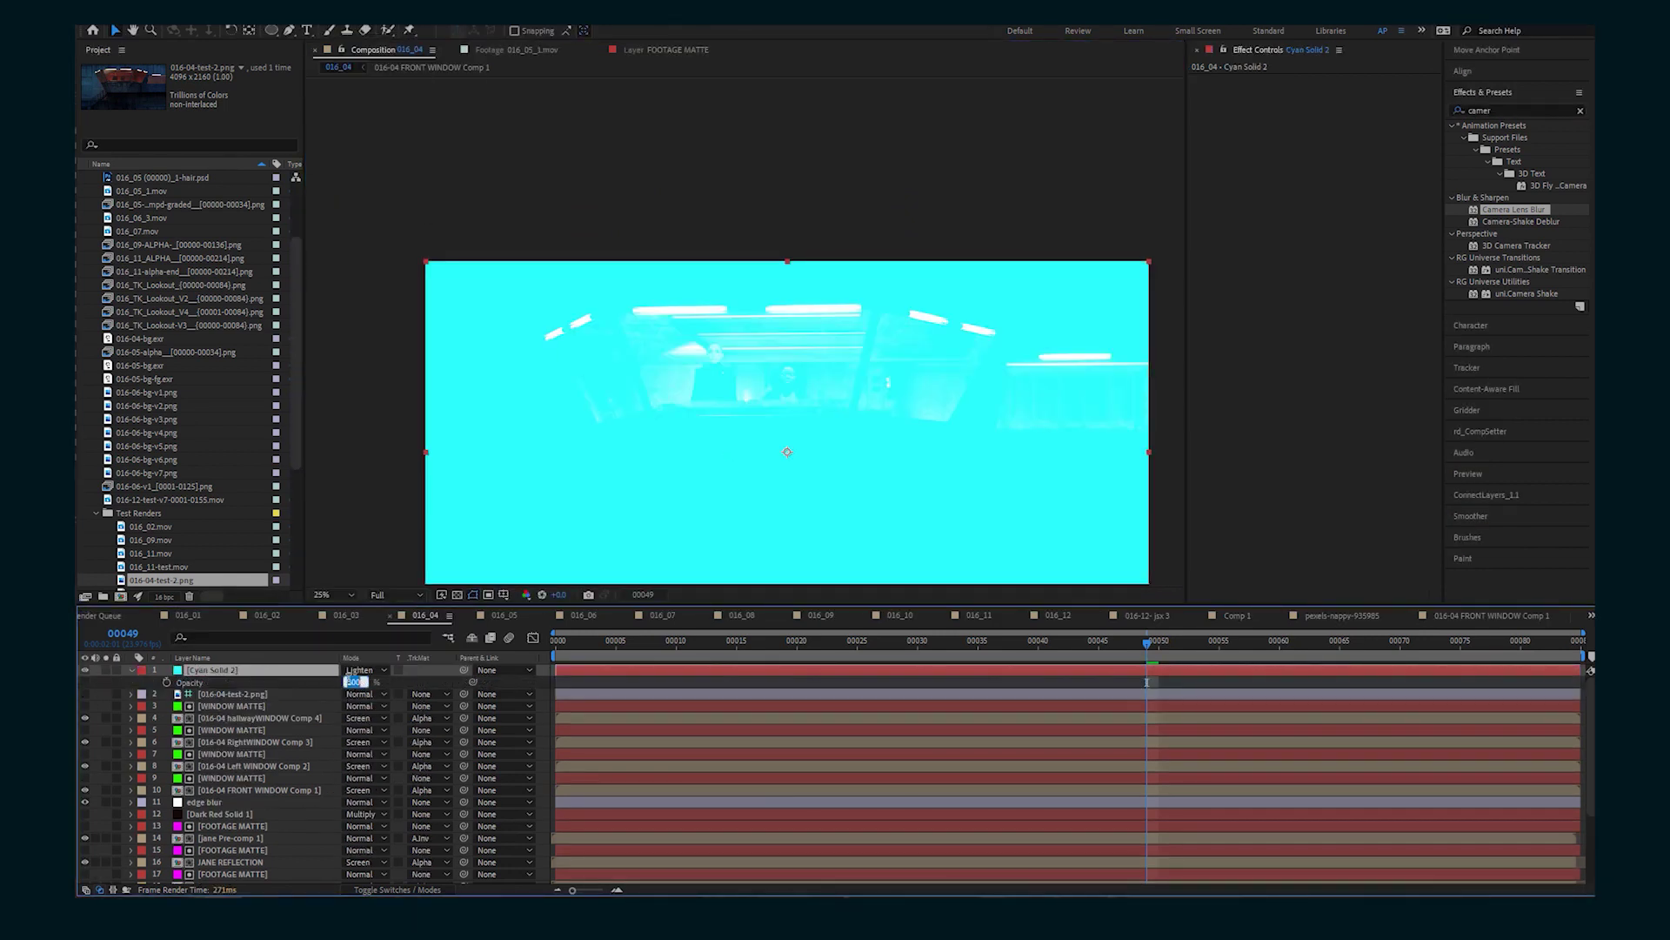
{"action": "type", "text": "20"}
{"action": "key", "text": "Return"}
- Duplicate a WINDOW MATTE layer directly above the cyan solid and use it as the solid's alpha matte
{"action": "left_click", "coordinate": [215, 705]}
{"action": "key", "text": "ctrl+d"}
{"action": "left_click_drag", "start_coordinate": [215, 704], "coordinate": [239, 665]}
{"action": "left_click", "coordinate": [426, 683]}
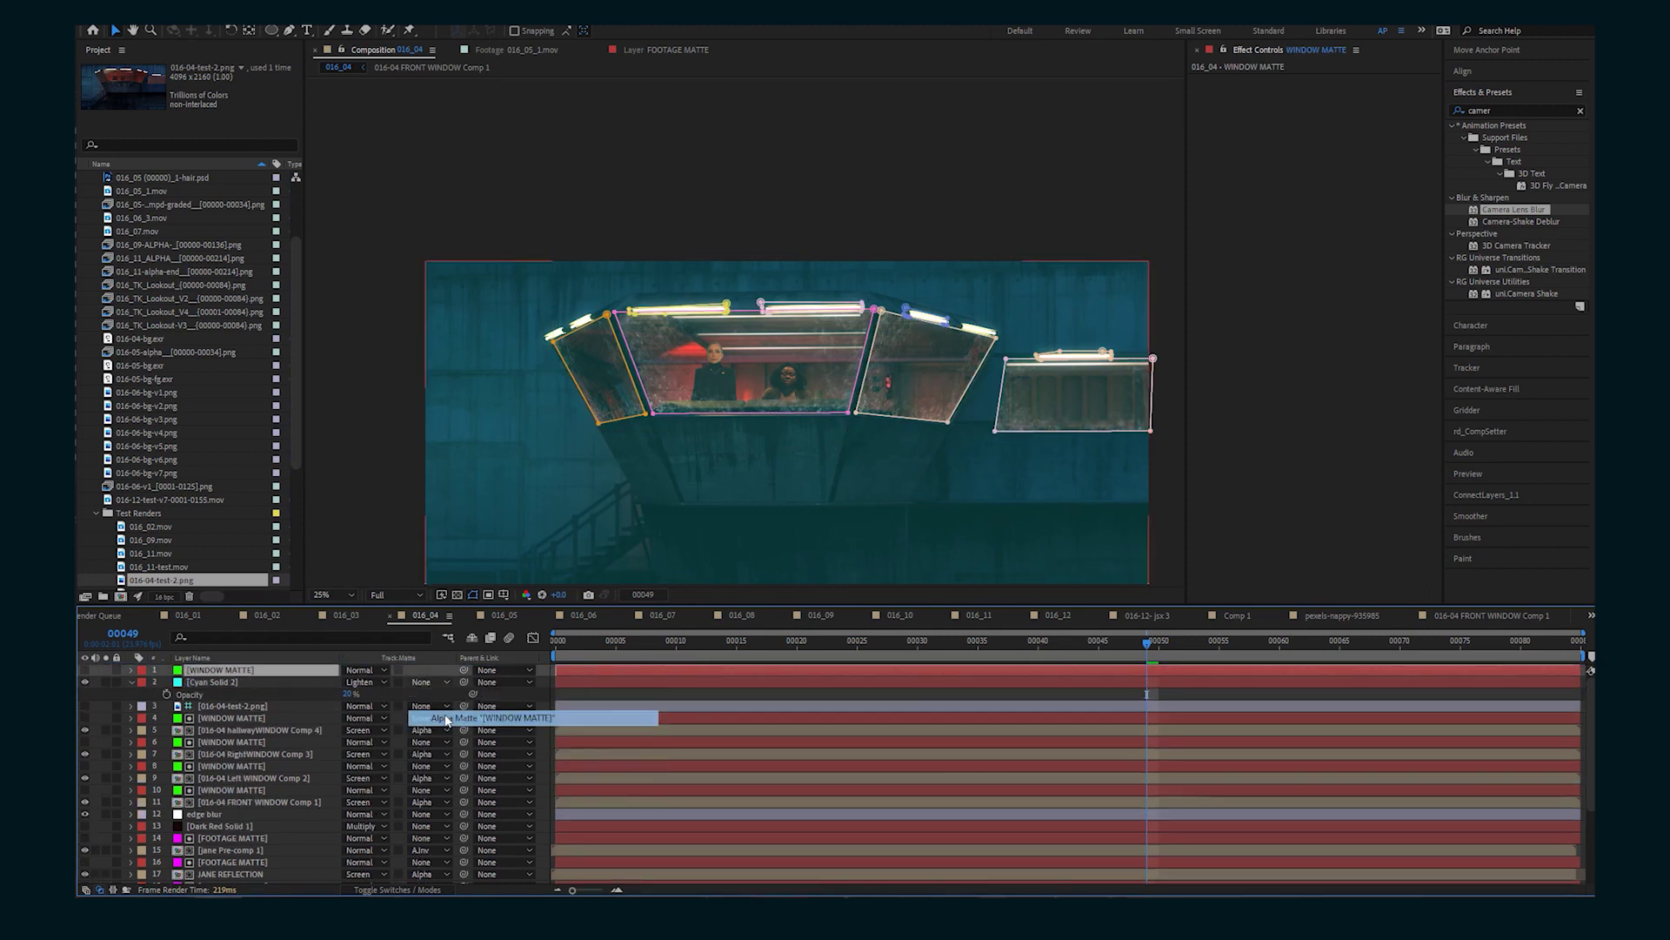
{"action": "left_click", "coordinate": [439, 716]}
- Change the cyan solid's color to royal blue in its solid settings
{"action": "left_click", "coordinate": [225, 682]}
{"action": "key", "text": "ctrl+shift+y"}
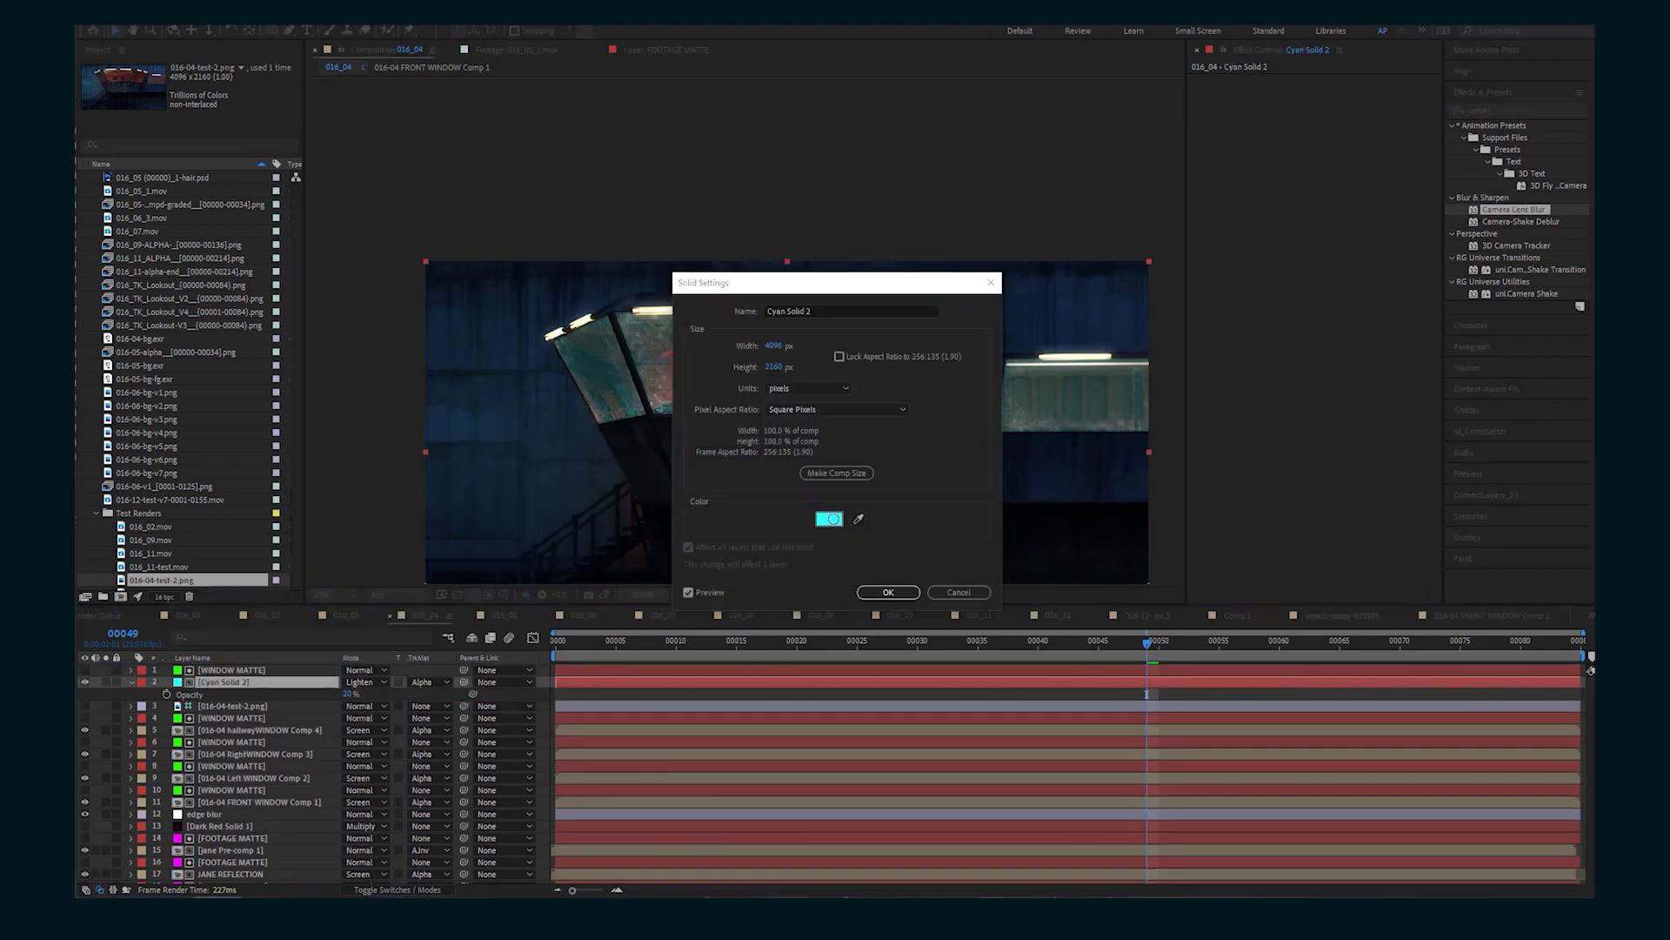
{"action": "left_click", "coordinate": [830, 520]}
{"action": "left_click", "coordinate": [978, 365]}
{"action": "left_click", "coordinate": [888, 592]}
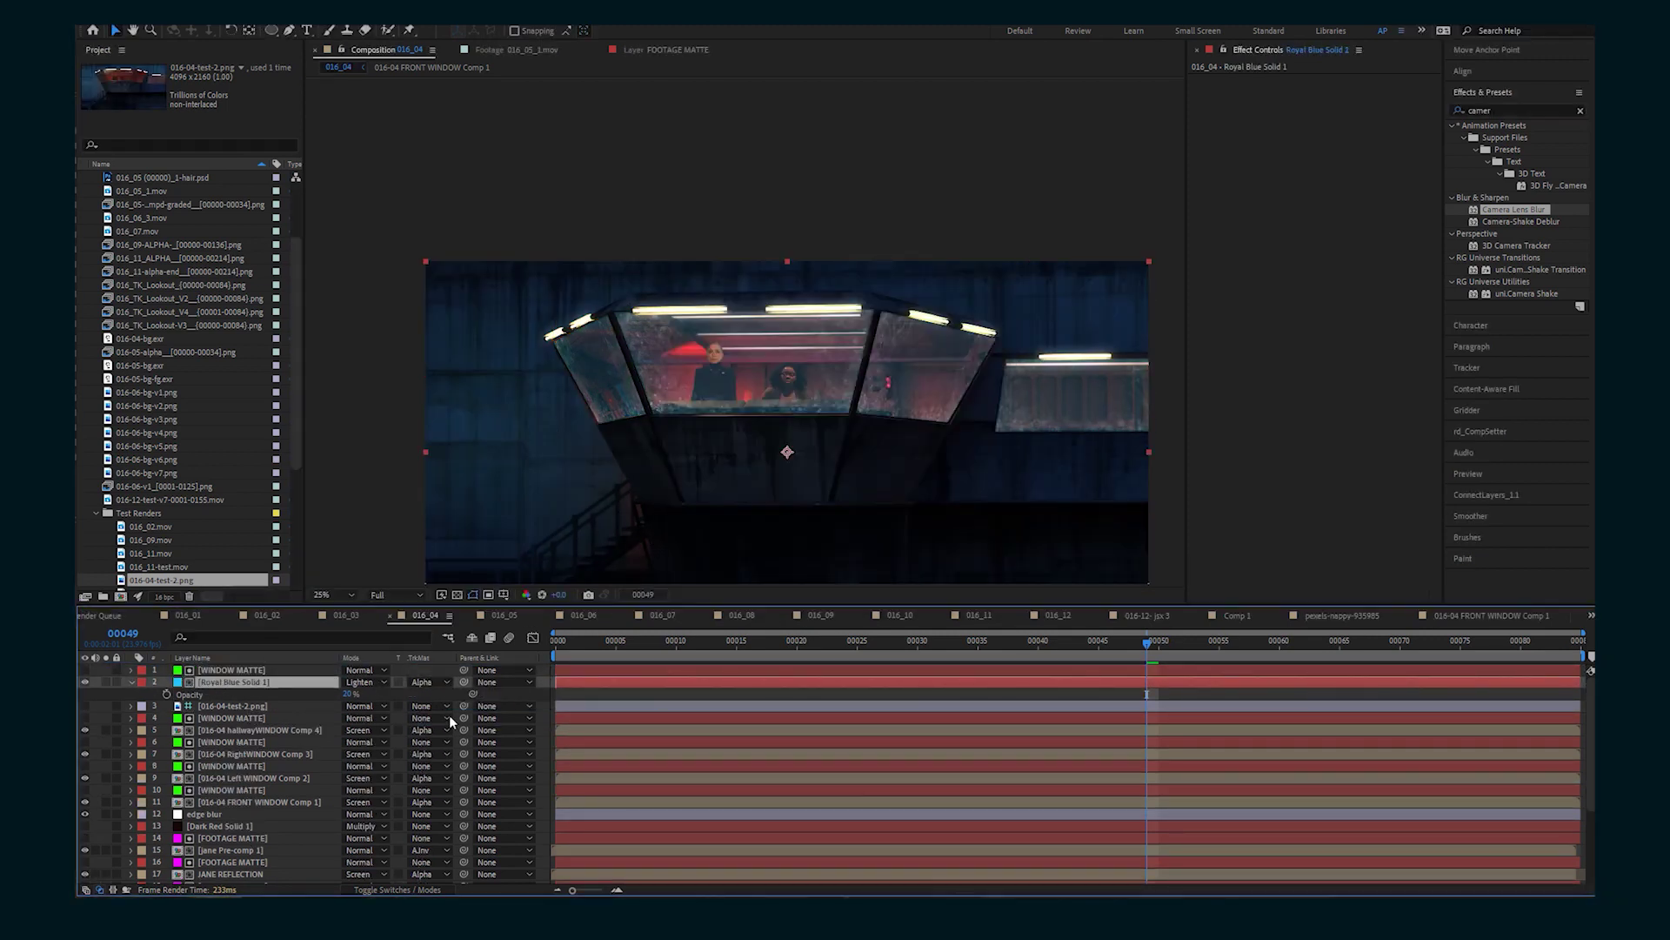
- Draw two masks on the blue solid, one around the tower's left window and one around the side building's window
{"action": "left_click", "coordinate": [602, 272]}
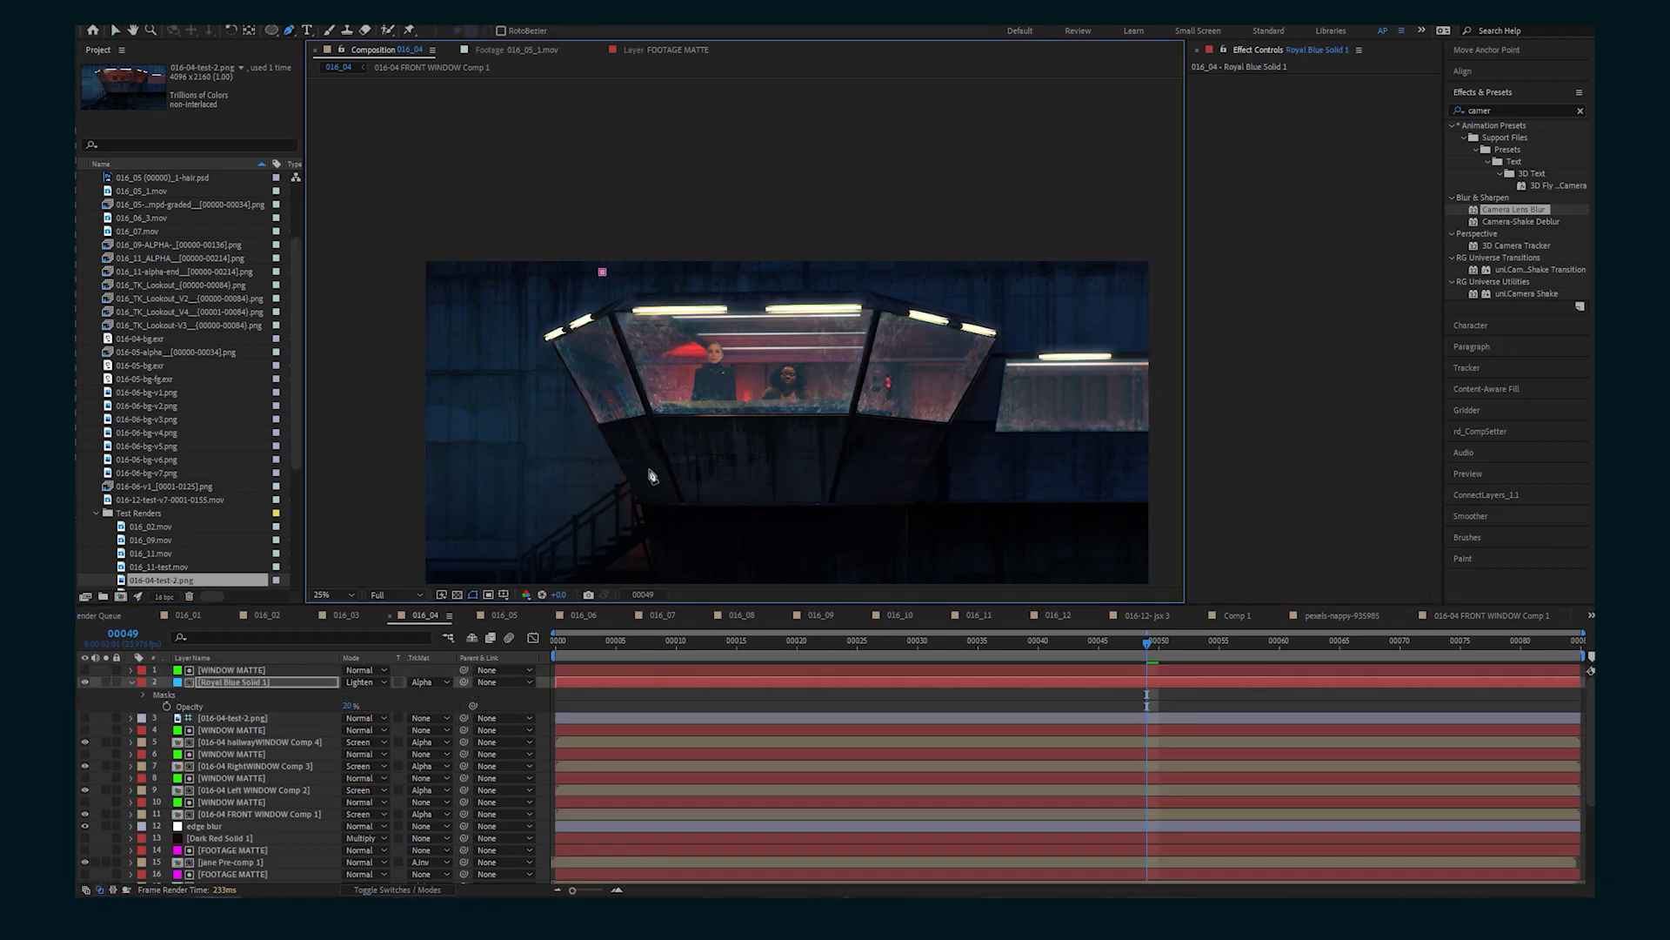
{"action": "left_click", "coordinate": [602, 272]}
{"action": "middle_click_drag", "start_coordinate": [902, 461], "coordinate": [765, 454]}
{"action": "left_click", "coordinate": [889, 308]}
{"action": "left_click", "coordinate": [823, 464]}
{"action": "left_click", "coordinate": [1109, 476]}
{"action": "left_click", "coordinate": [1115, 327]}
{"action": "left_click", "coordinate": [889, 307]}
- Feather Mask 1 on the blue solid by 320 pixels
{"action": "key", "text": "f"}
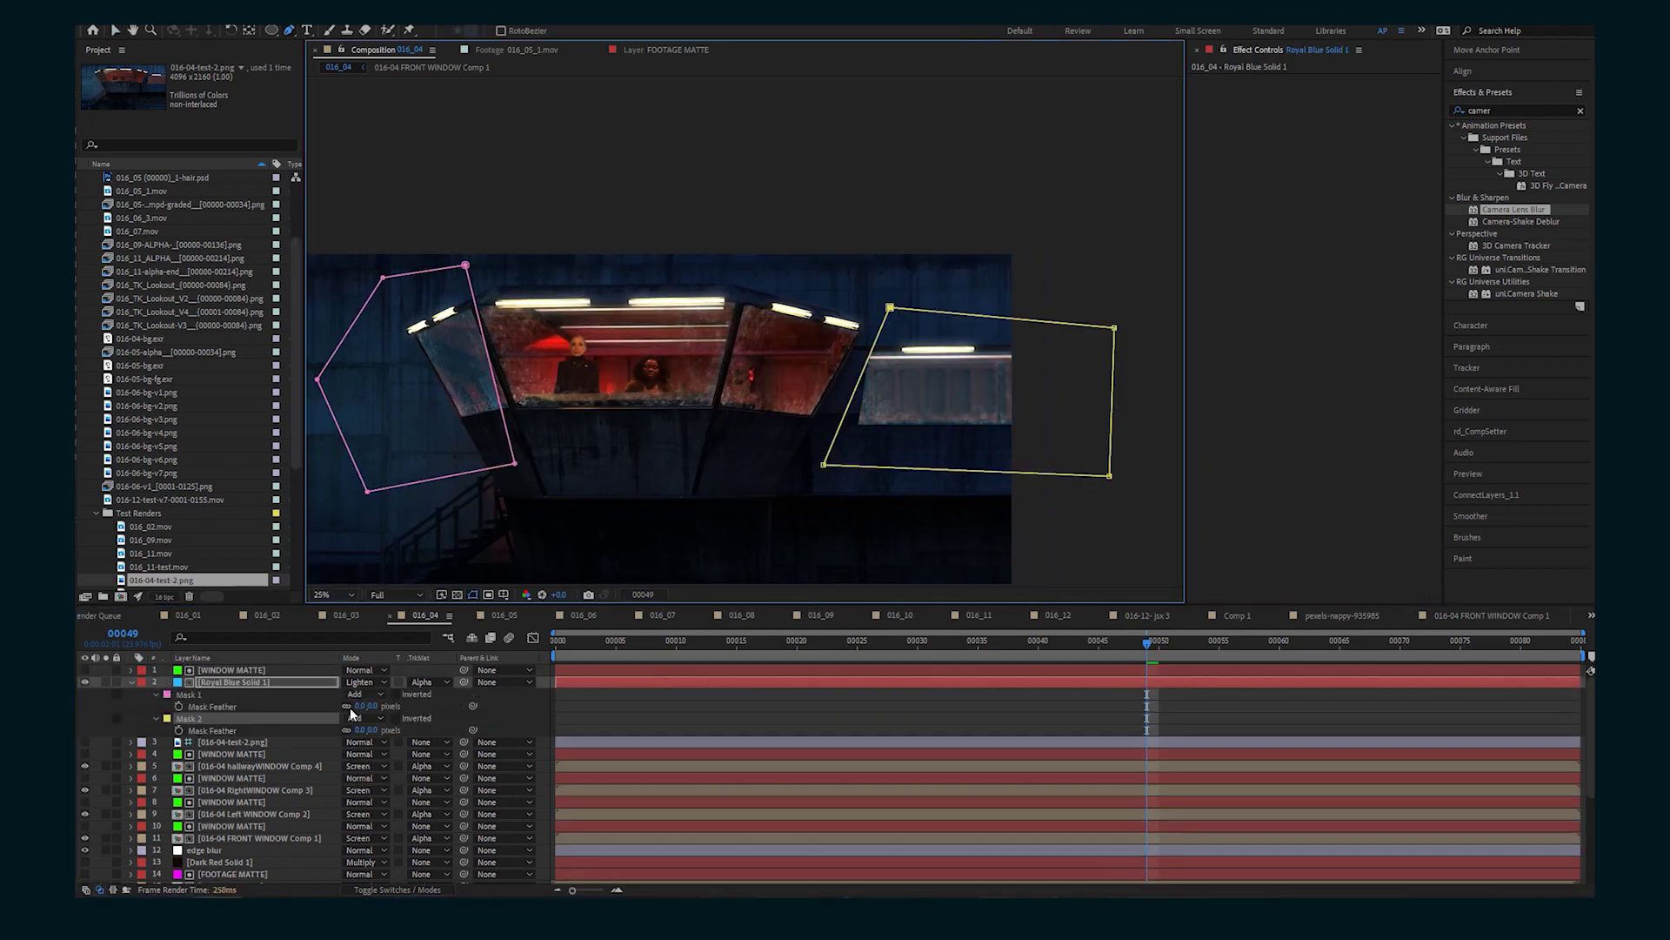
{"action": "left_click_drag", "start_coordinate": [361, 706], "coordinate": [496, 704]}
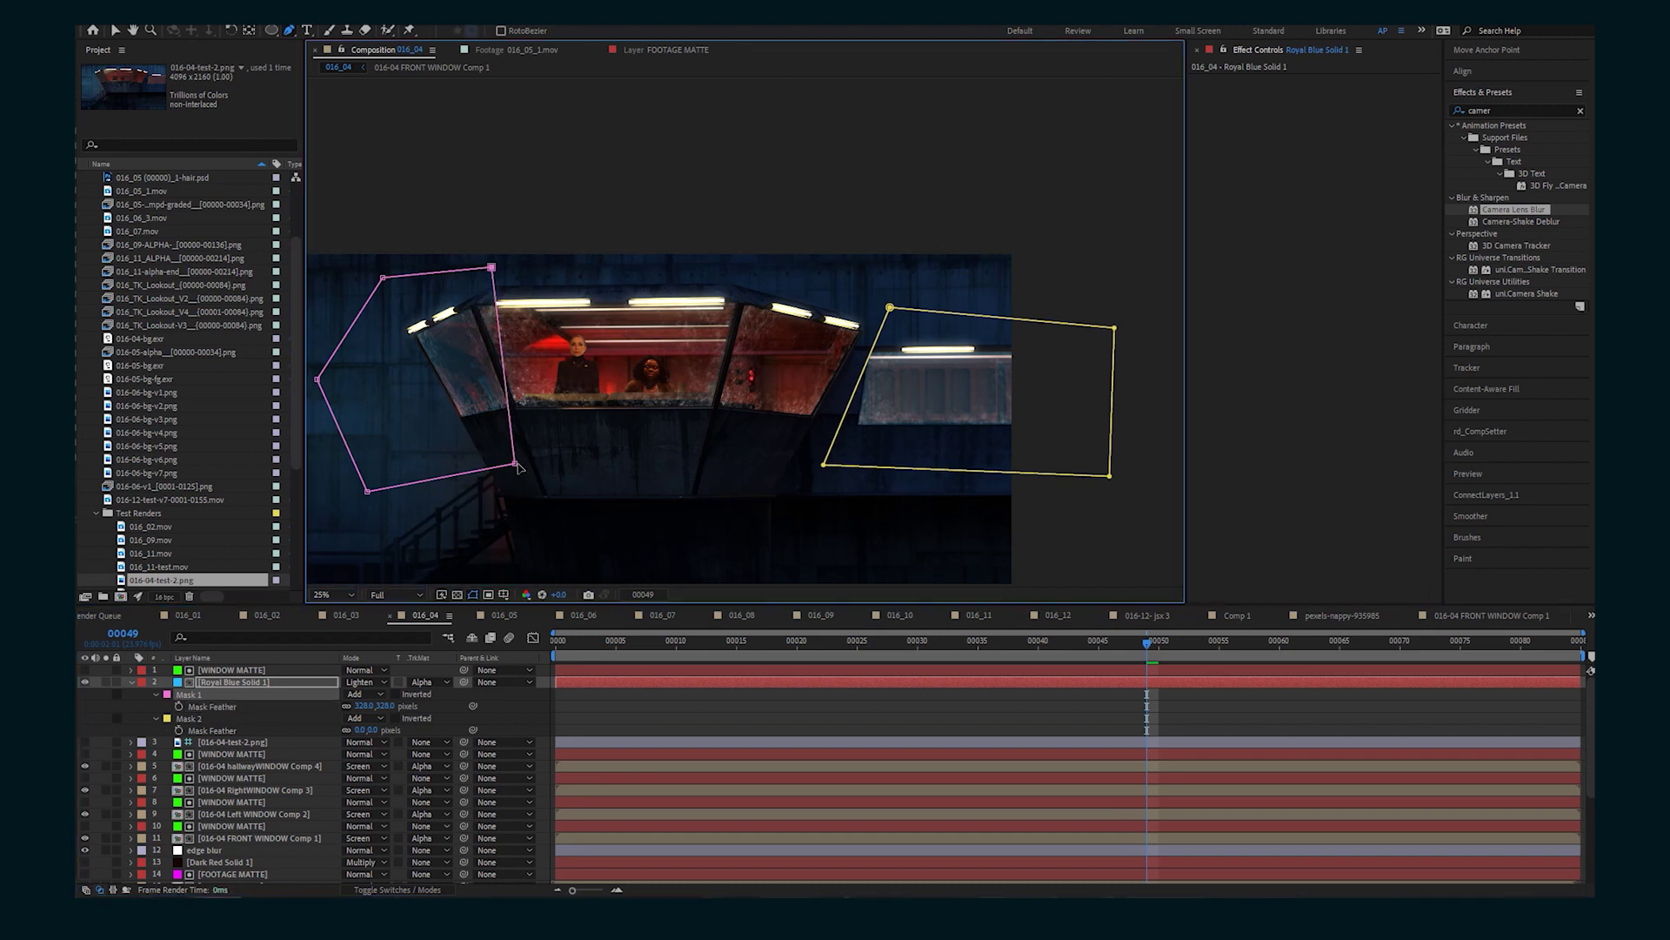
{"action": "left_click", "coordinate": [641, 734]}
- Turn a duplicate of the blue solid and its matte into a new pale yellow solid and start masking it at the front window
{"action": "left_click", "coordinate": [228, 682]}
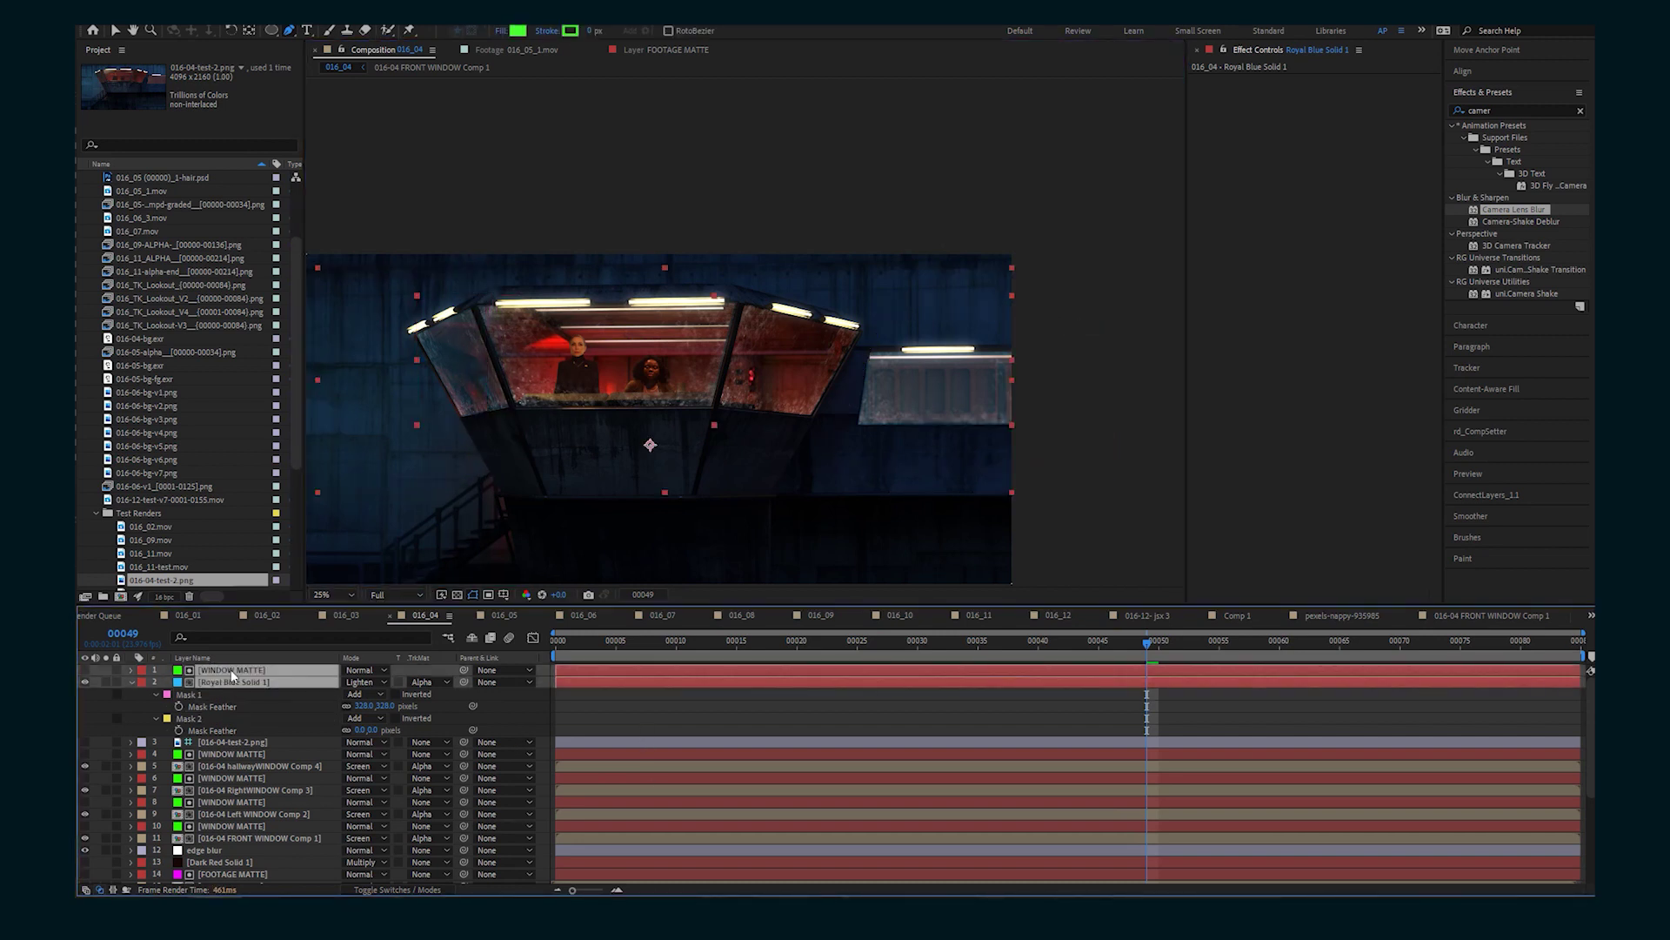
{"action": "key", "text": "ctrl+d"}
{"action": "key", "text": "ctrl+shift+y"}
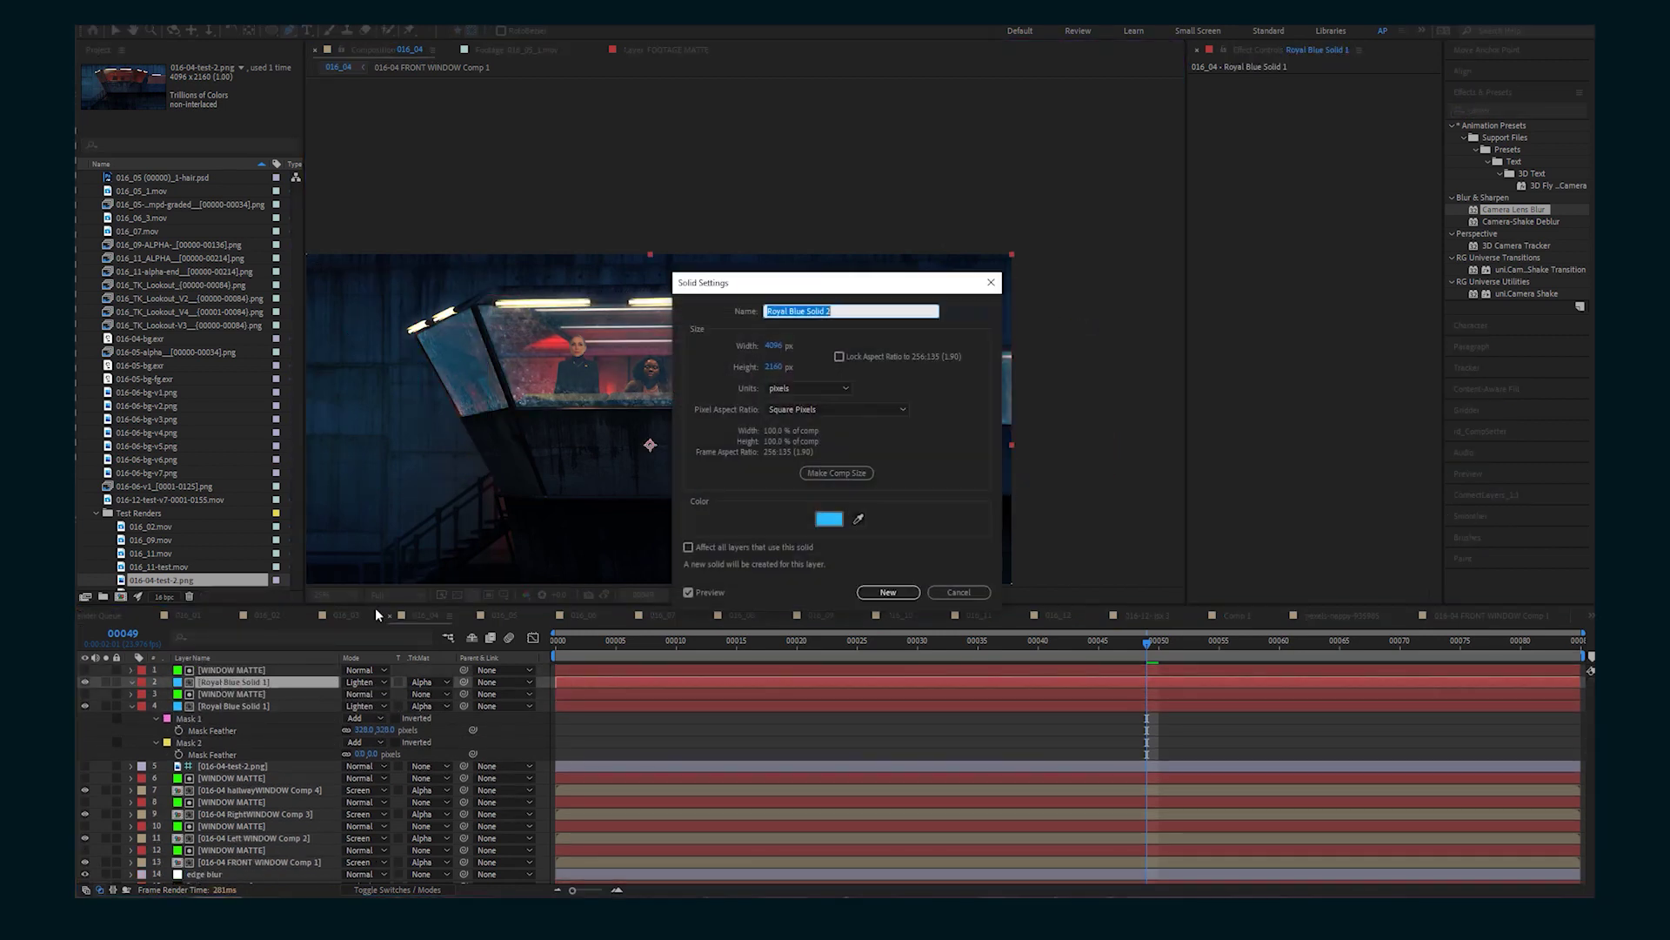
{"action": "left_click", "coordinate": [827, 518]}
{"action": "left_click", "coordinate": [865, 511]}
{"action": "left_click", "coordinate": [738, 361]}
{"action": "left_click", "coordinate": [973, 364]}
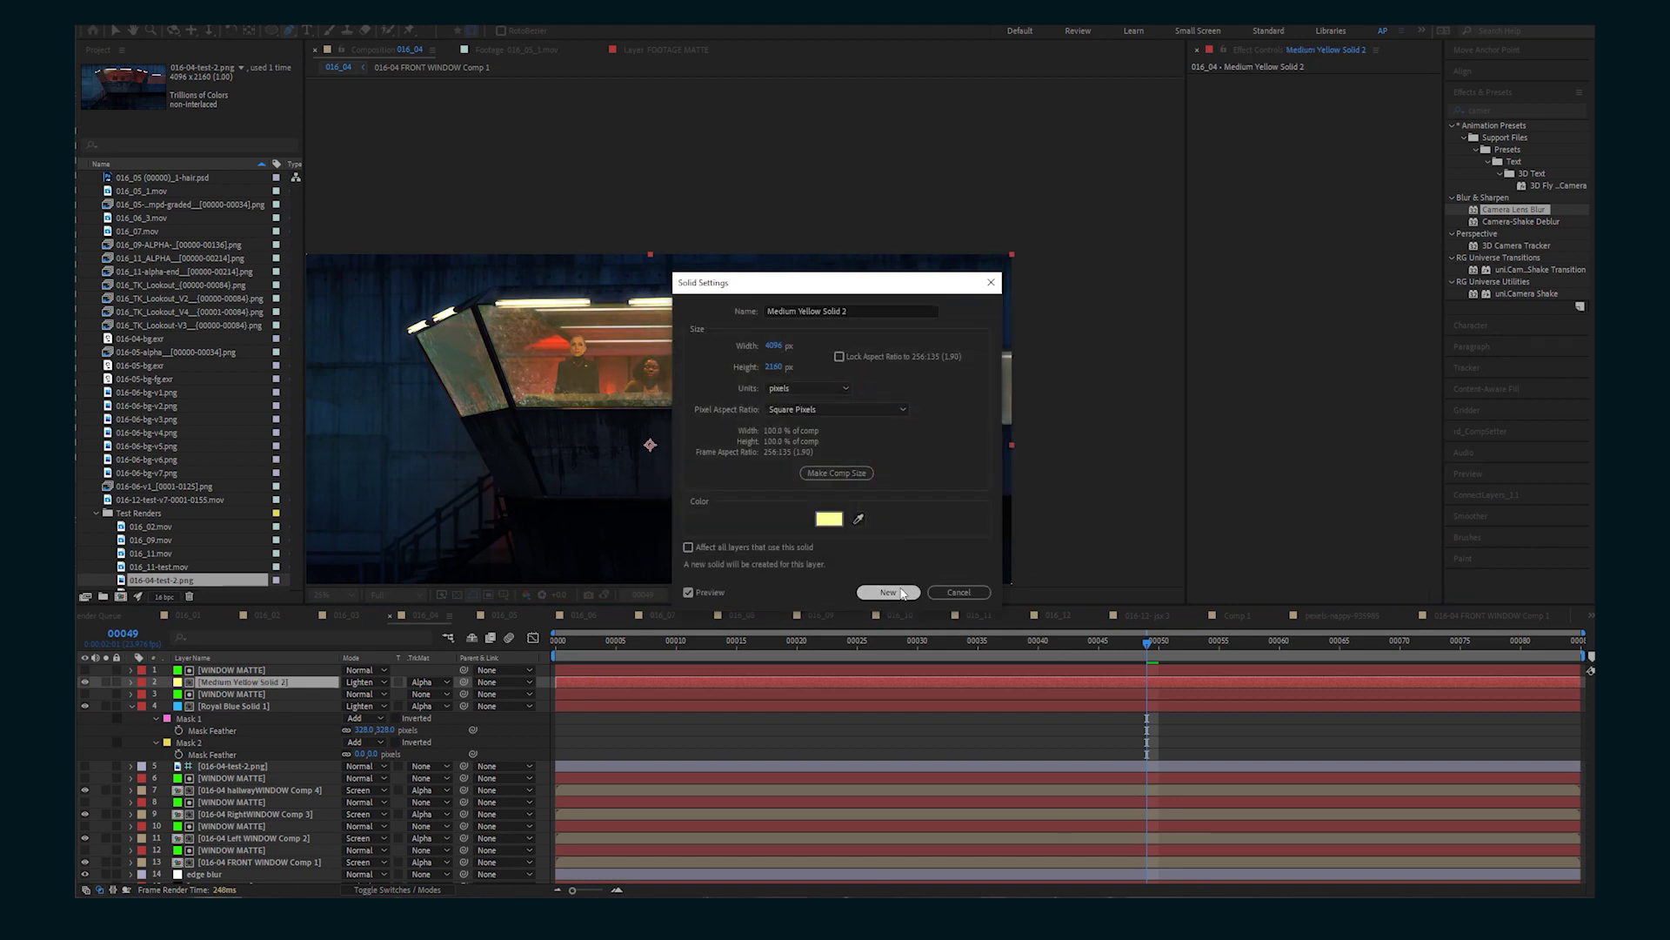
{"action": "left_click", "coordinate": [887, 593]}
{"action": "left_click", "coordinate": [469, 283]}
{"action": "left_click", "coordinate": [495, 364]}
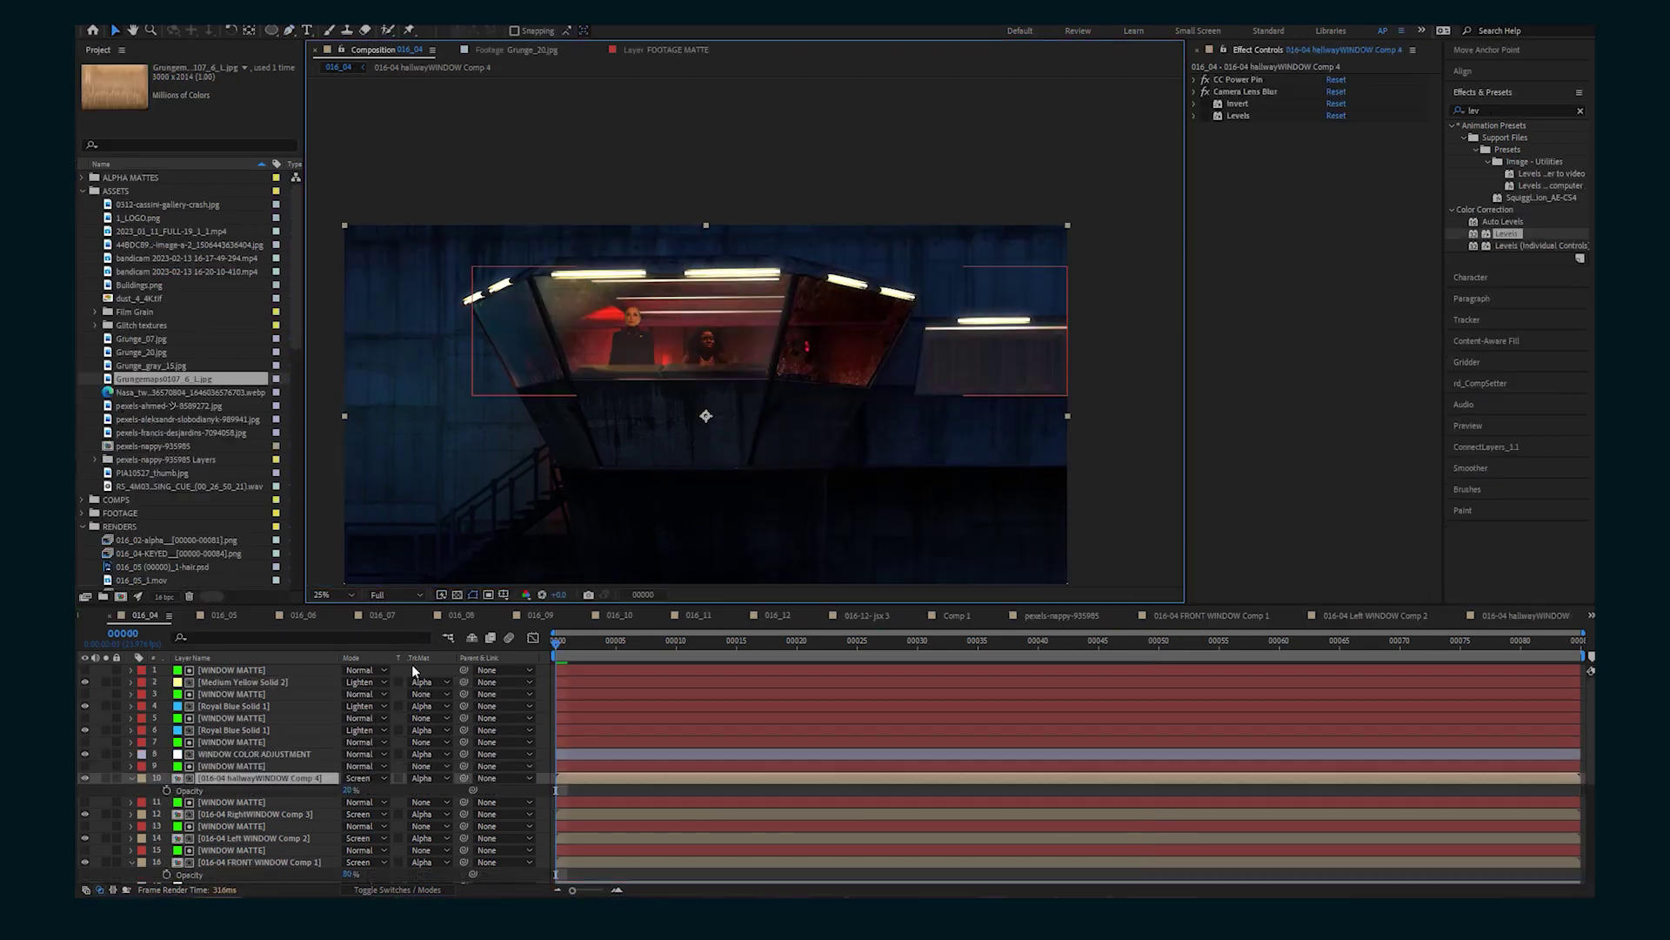
- Copy the Grungemaps0107_6_L.jpg layer from the hallway window comp into 016-04 FRONT WINDOW Comp 1, below Adjustment Layer 37
{"action": "left_click", "coordinate": [1497, 615]}
{"action": "left_click", "coordinate": [224, 683]}
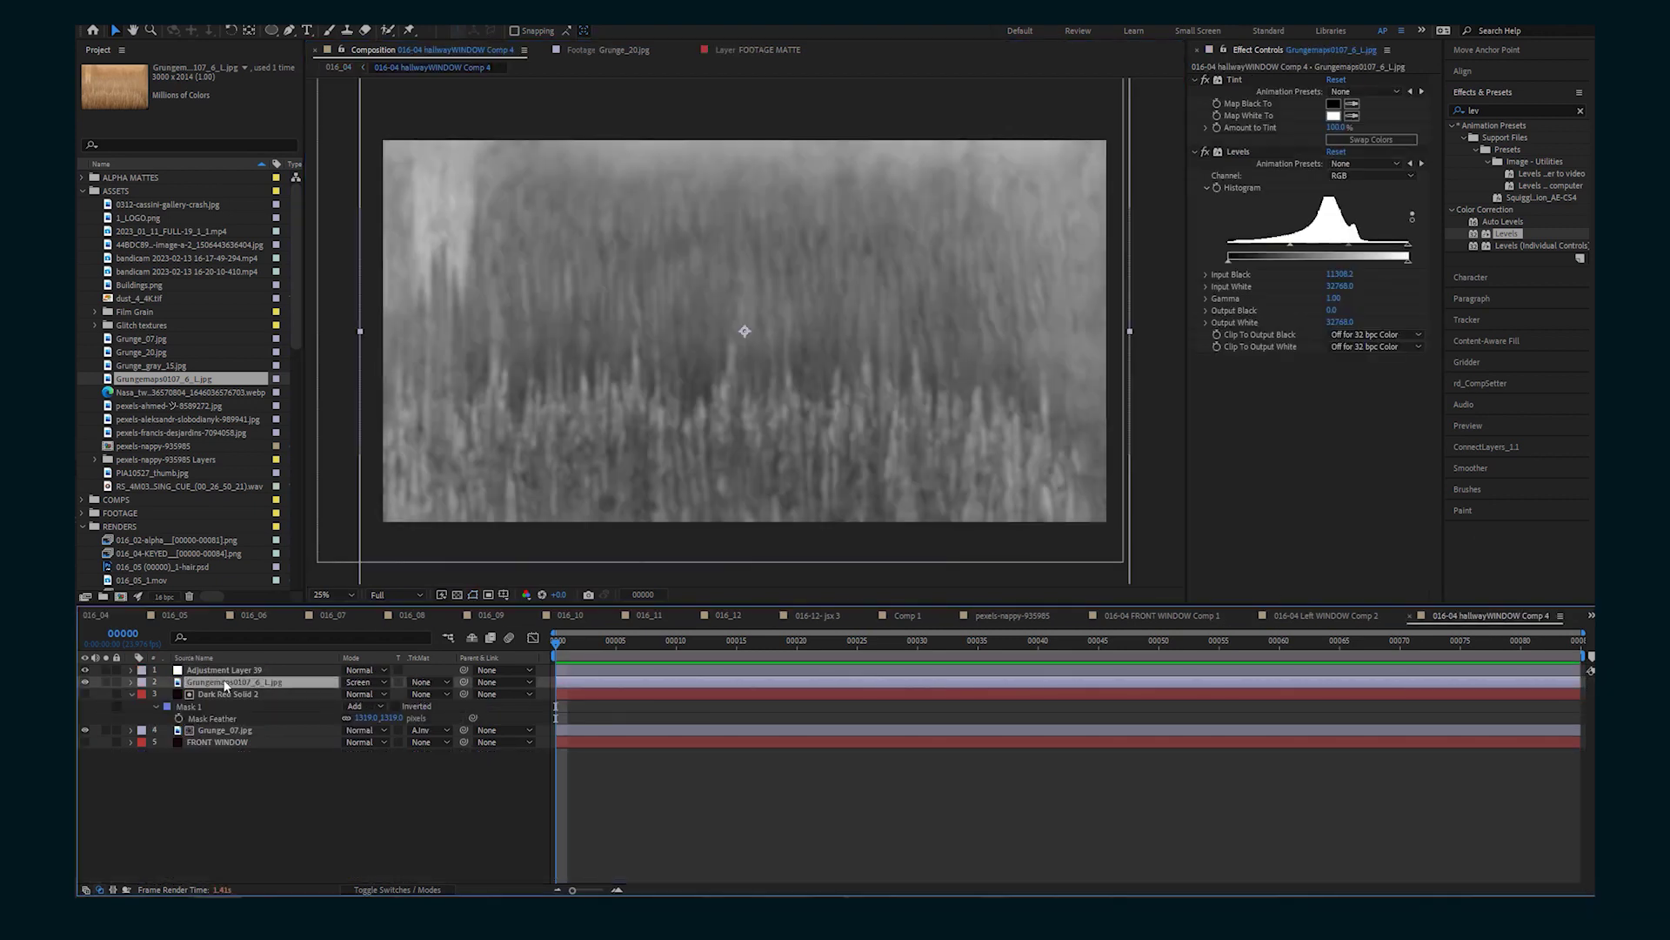
{"action": "left_click", "coordinate": [1154, 616]}
{"action": "key", "text": "ctrl+v"}
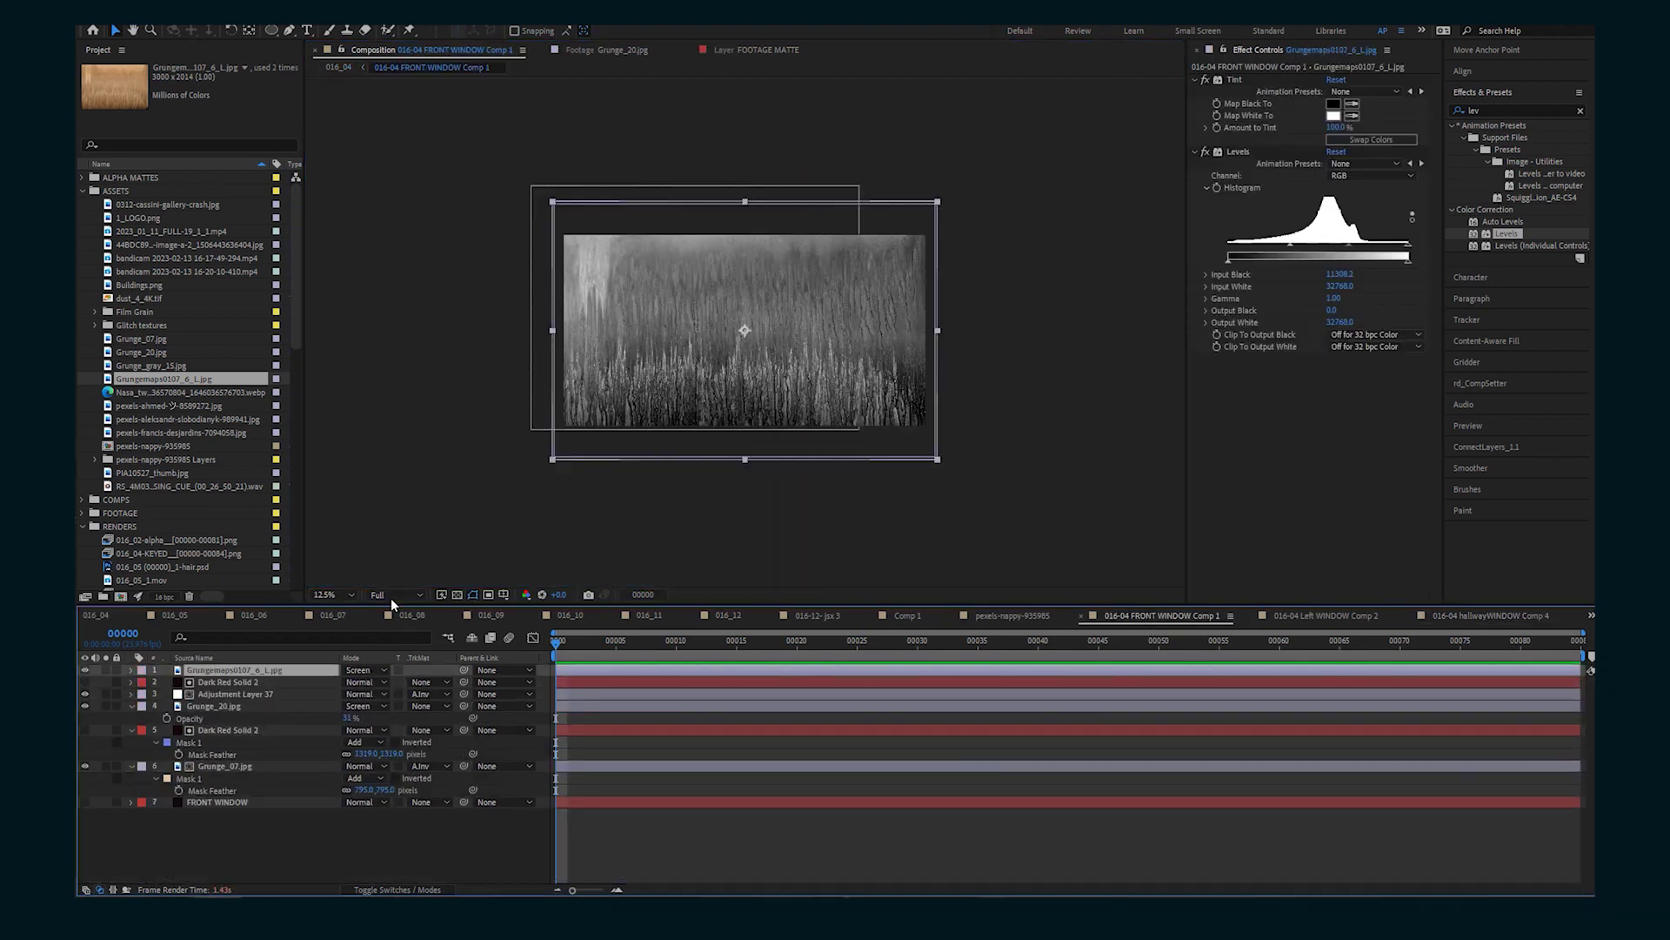
{"action": "left_click_drag", "start_coordinate": [233, 671], "coordinate": [233, 700]}
{"action": "key", "text": "."}
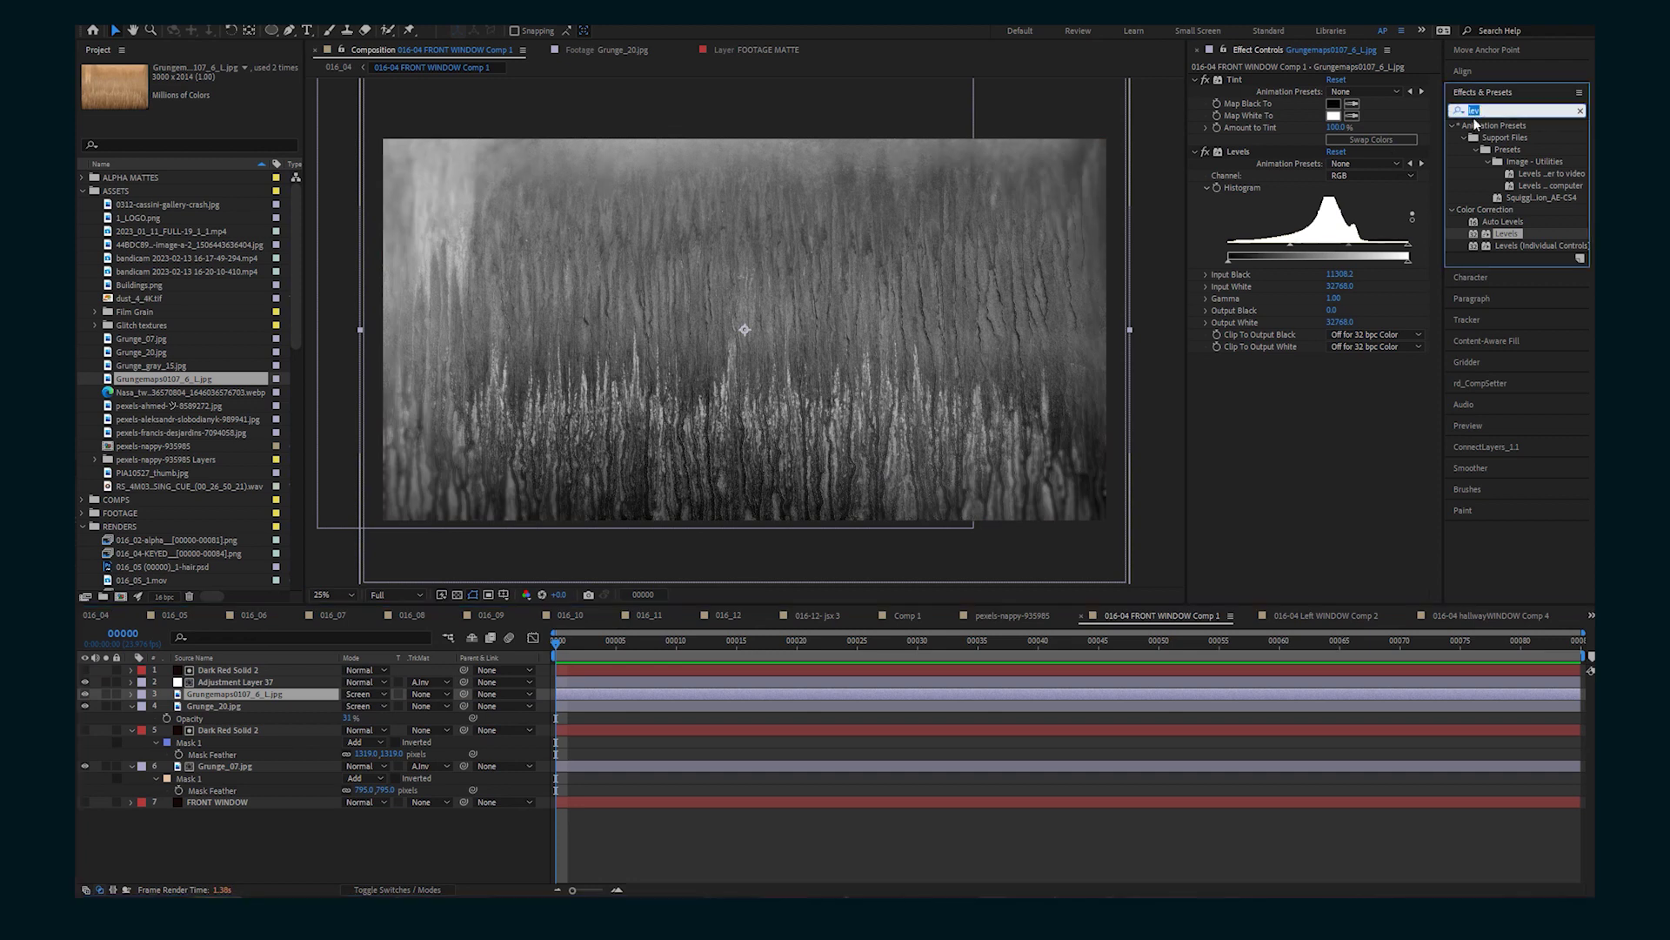
- Swap the Tint colors on the pasted grunge texture and check the front window in the 016_04 comp
{"action": "left_click", "coordinate": [1373, 139]}
{"action": "left_click", "coordinate": [337, 67]}
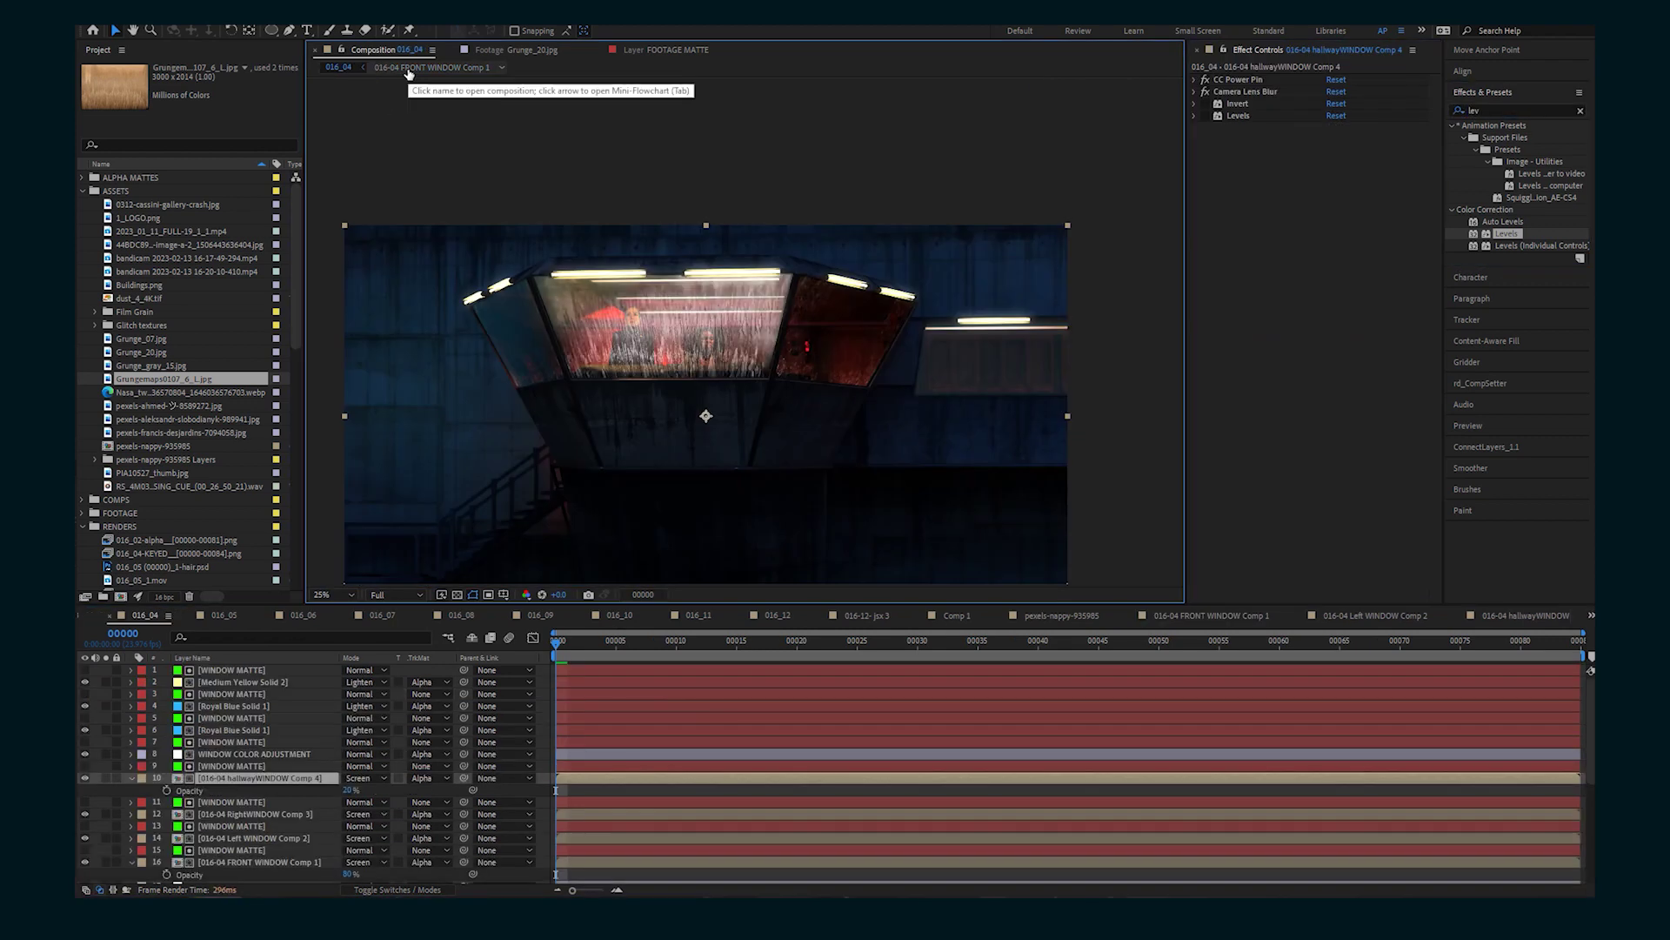
- Lower the Grungemaps0107_6_L.jpg layer's opacity to 14% in the front window comp and return to 016_04
{"action": "left_click", "coordinate": [403, 68]}
{"action": "left_click", "coordinate": [264, 693]}
{"action": "key", "text": "t"}
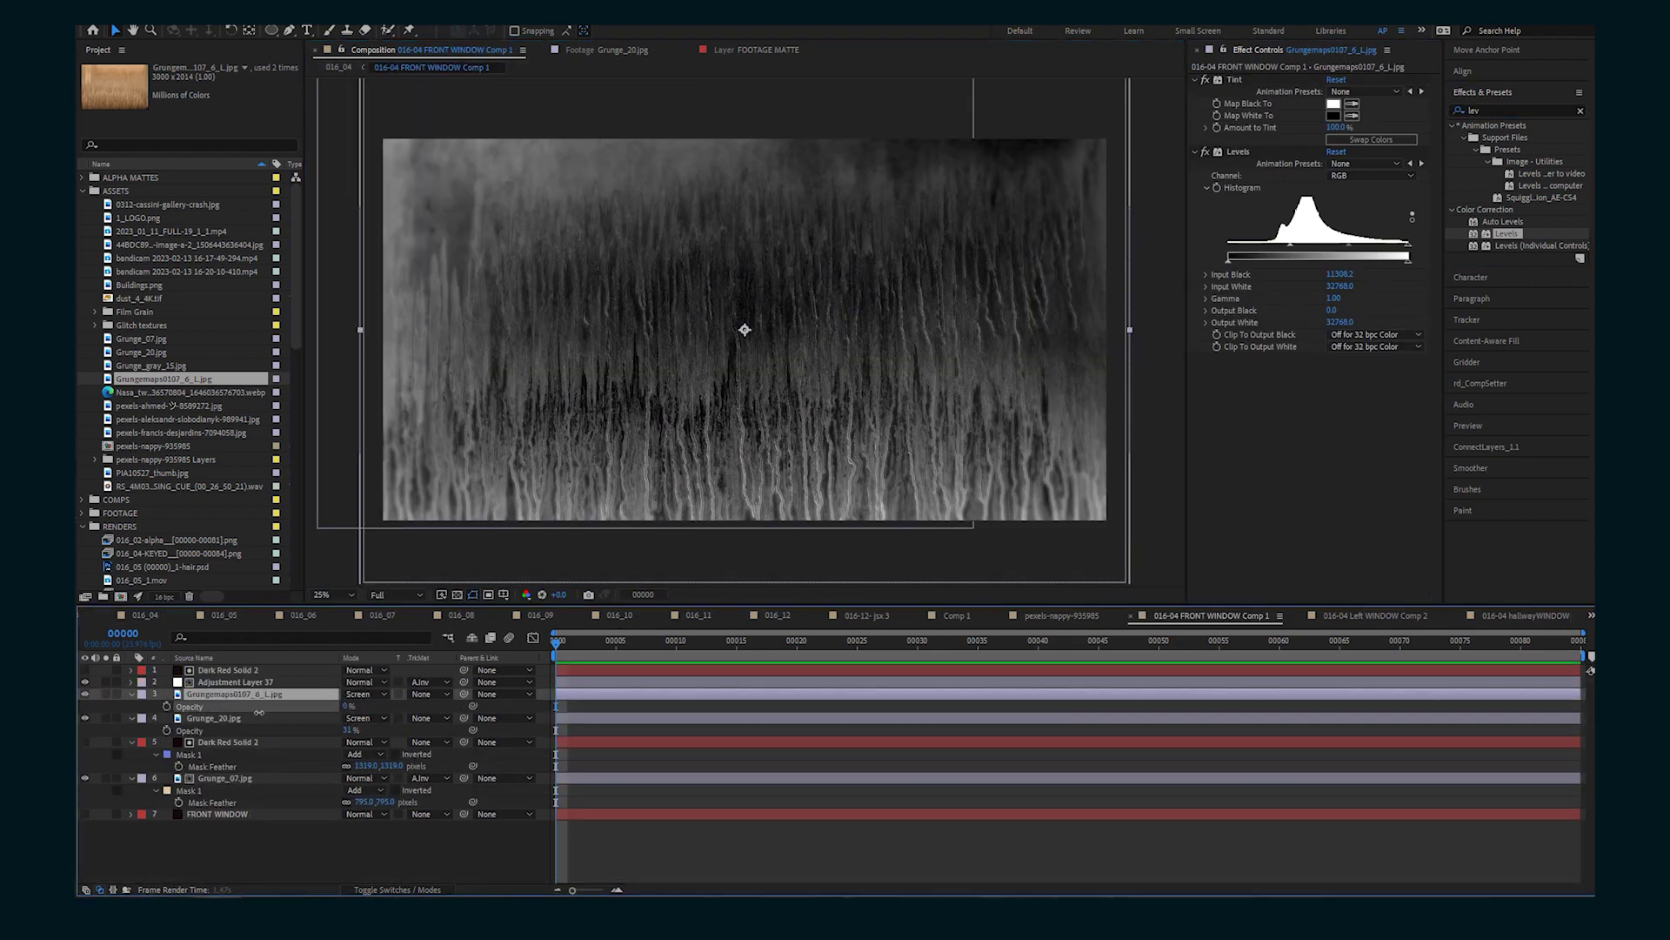
{"action": "left_click_drag", "start_coordinate": [350, 706], "coordinate": [272, 715]}
{"action": "left_click", "coordinate": [367, 70]}
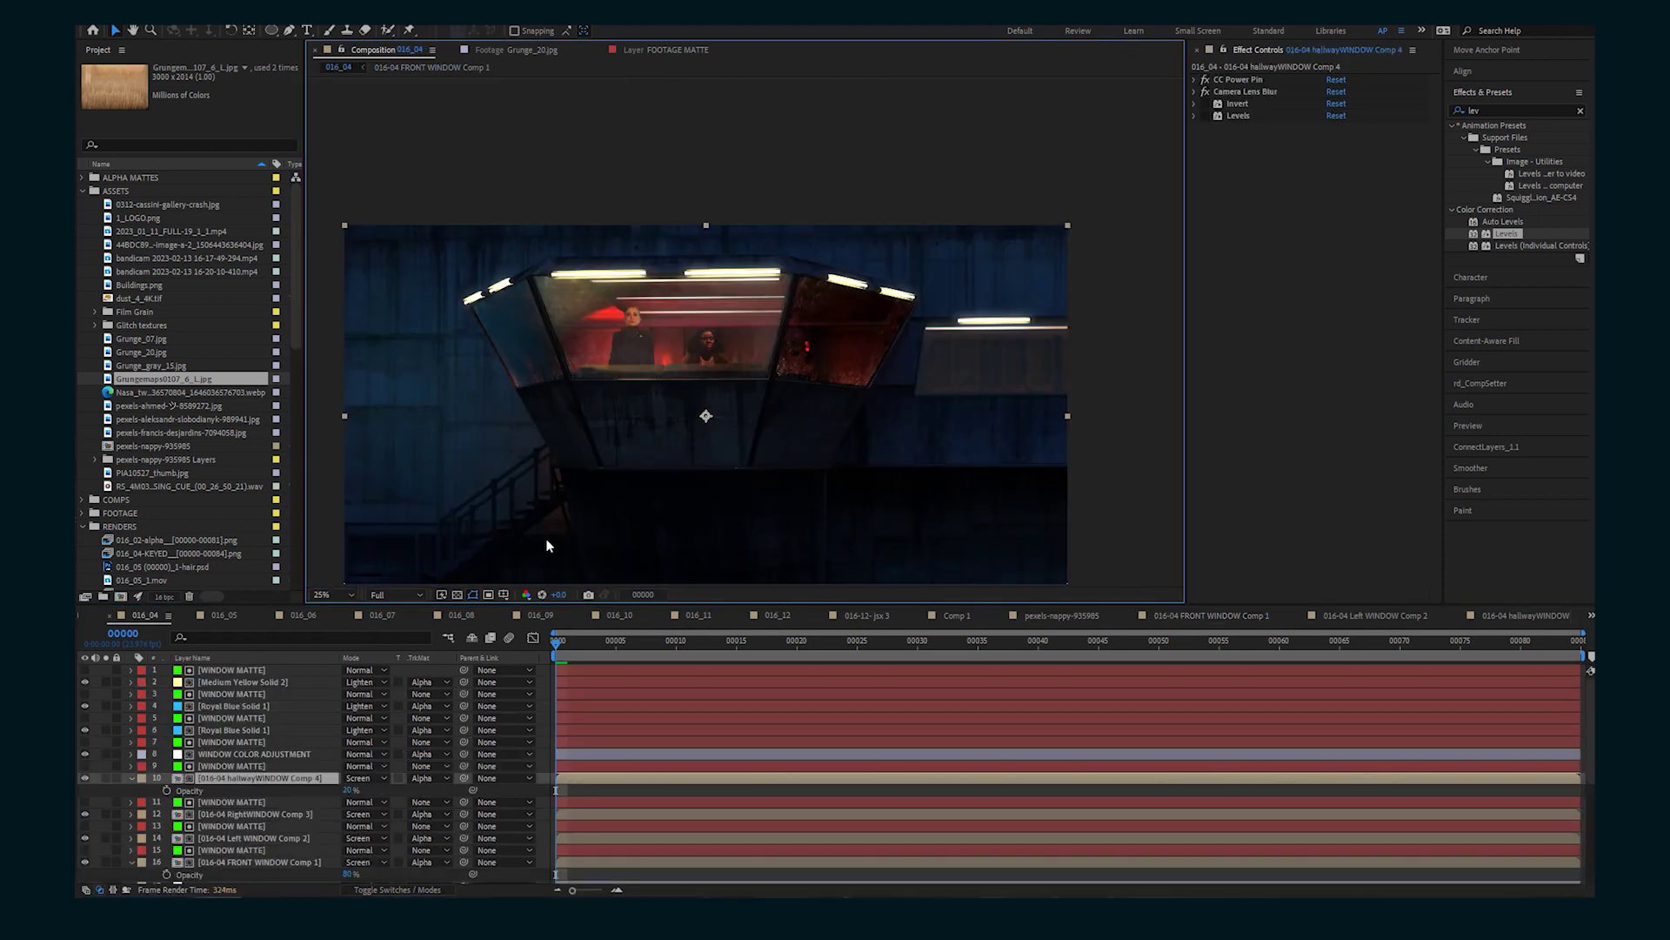
- Switch off the visibility of the Grunge_07.jpg layer in the front window comp and return to 016_04
{"action": "left_click", "coordinate": [431, 67]}
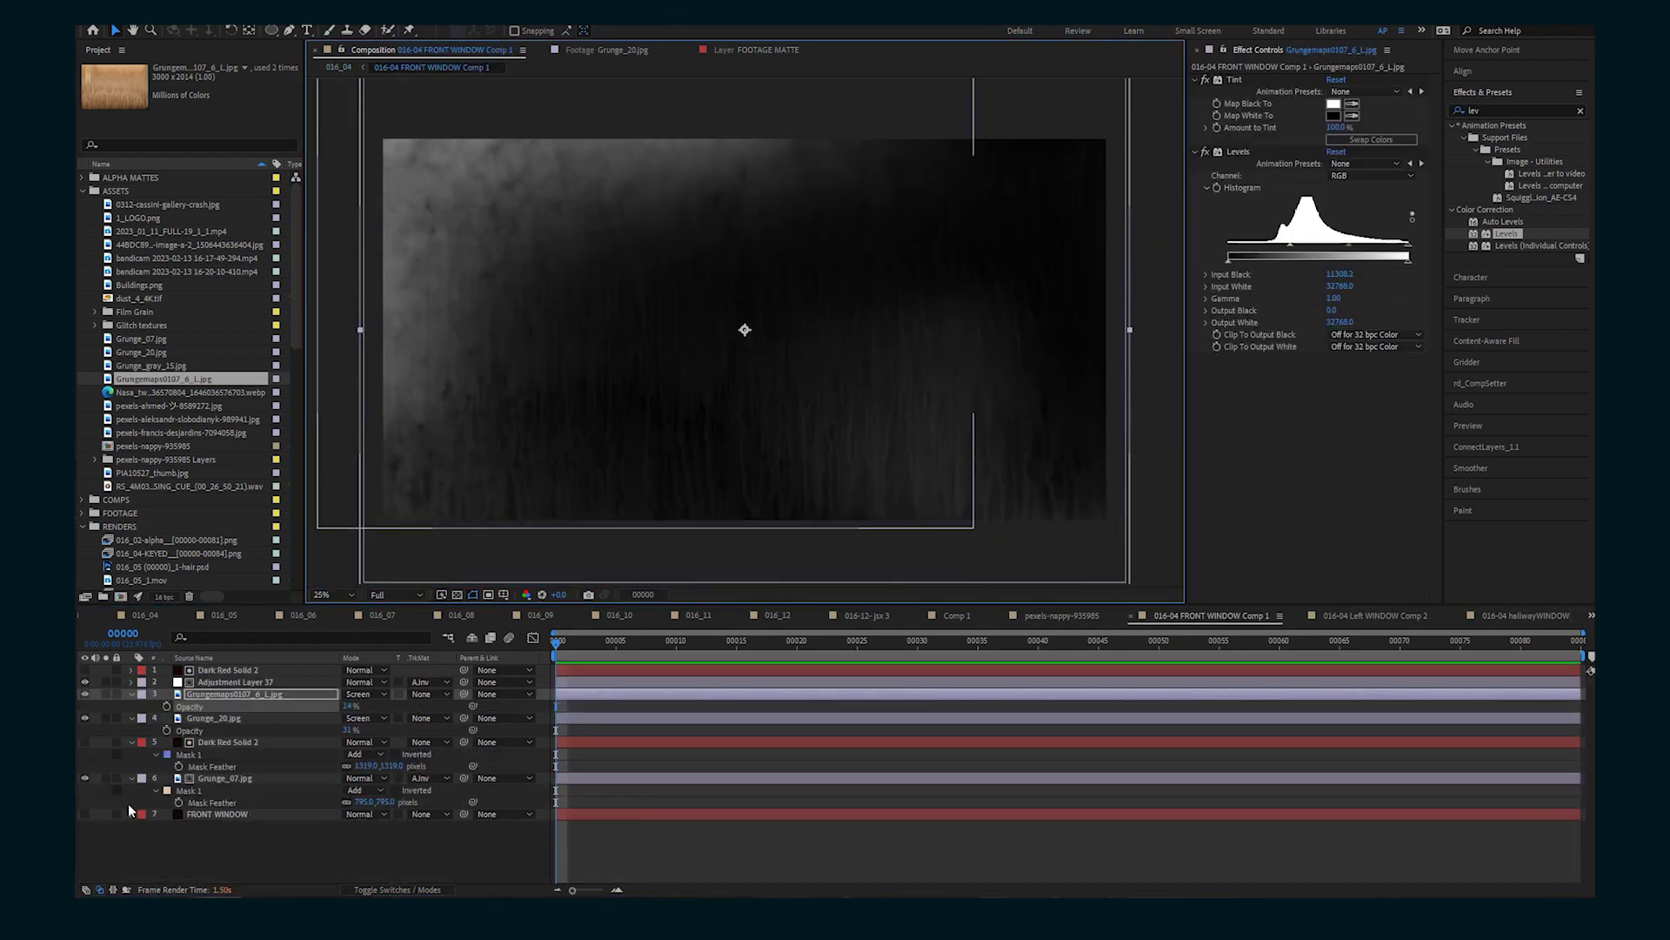
{"action": "left_click", "coordinate": [85, 778]}
{"action": "left_click", "coordinate": [336, 68]}
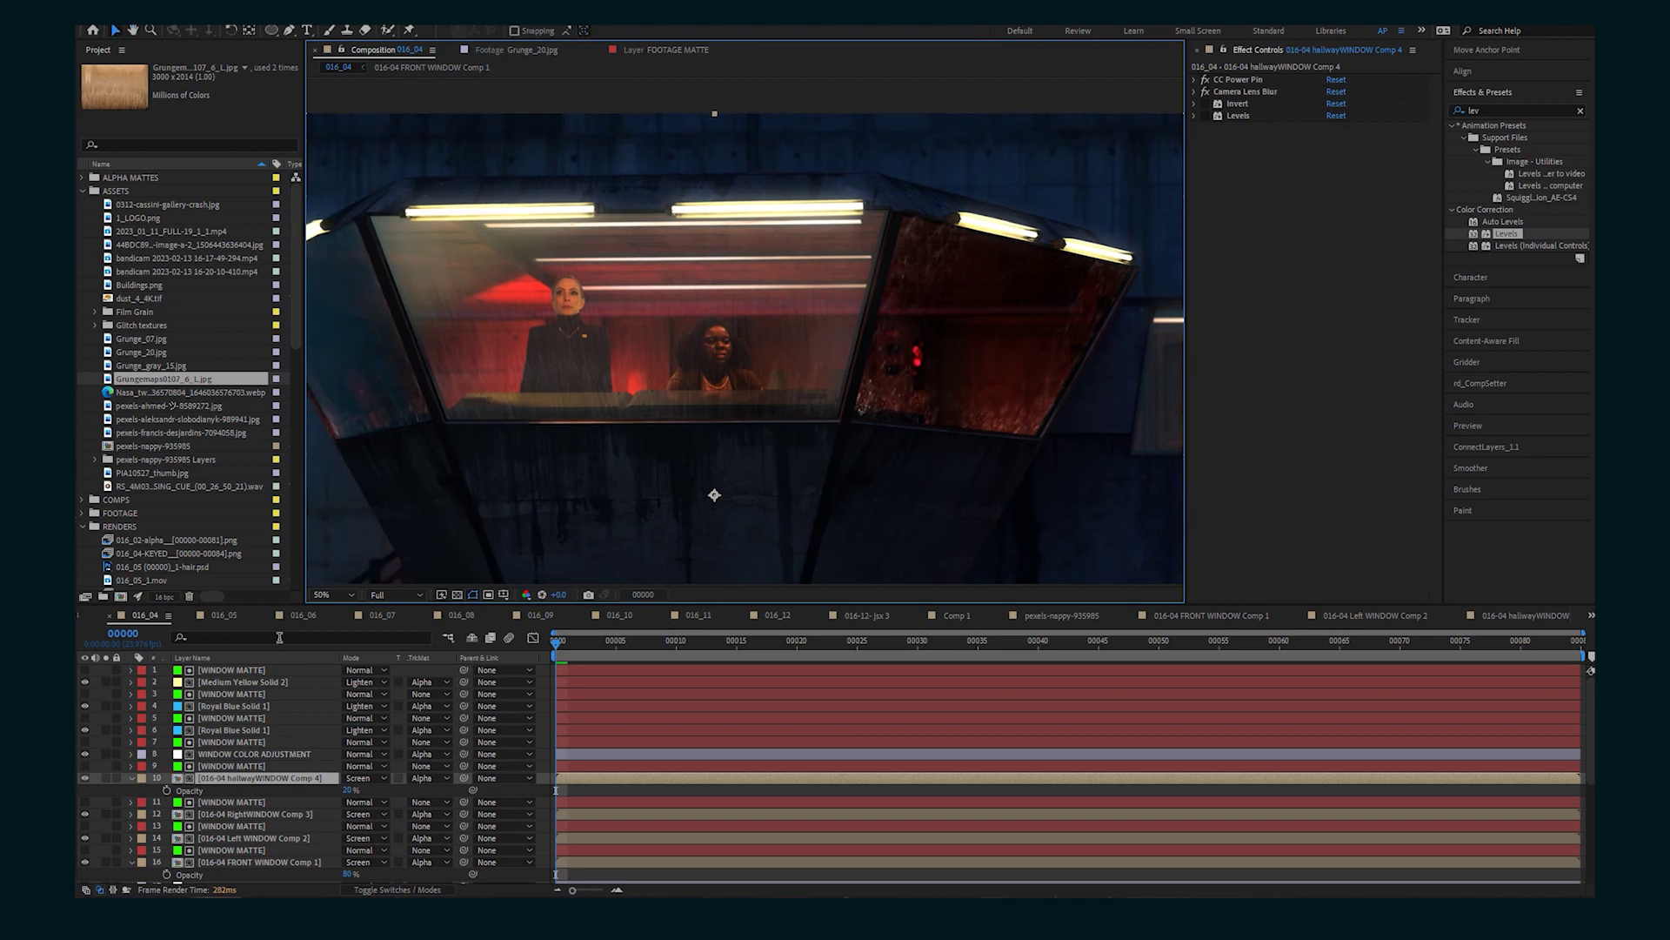
- Apply Tint to the 016-04 hallwayWINDOW Comp 4 layer and change its Map White To color
{"action": "left_click", "coordinate": [1516, 111]}
{"action": "type", "text": "tint"}
{"action": "double_click", "coordinate": [1503, 198]}
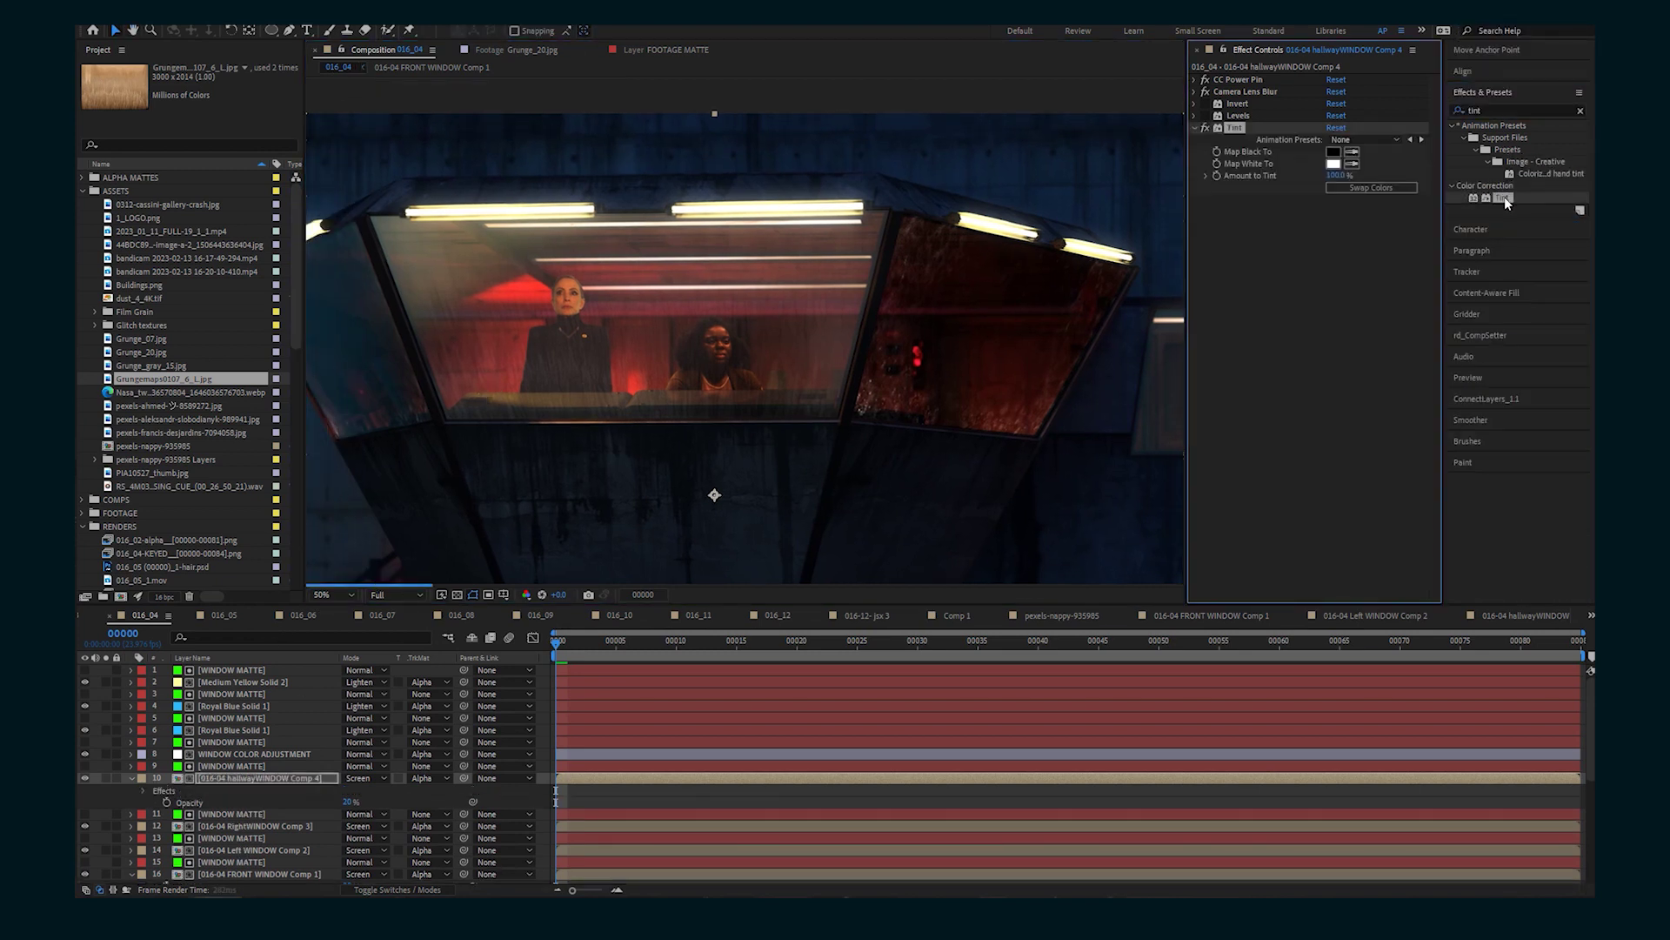
{"action": "left_click", "coordinate": [1333, 163]}
{"action": "left_click", "coordinate": [866, 454]}
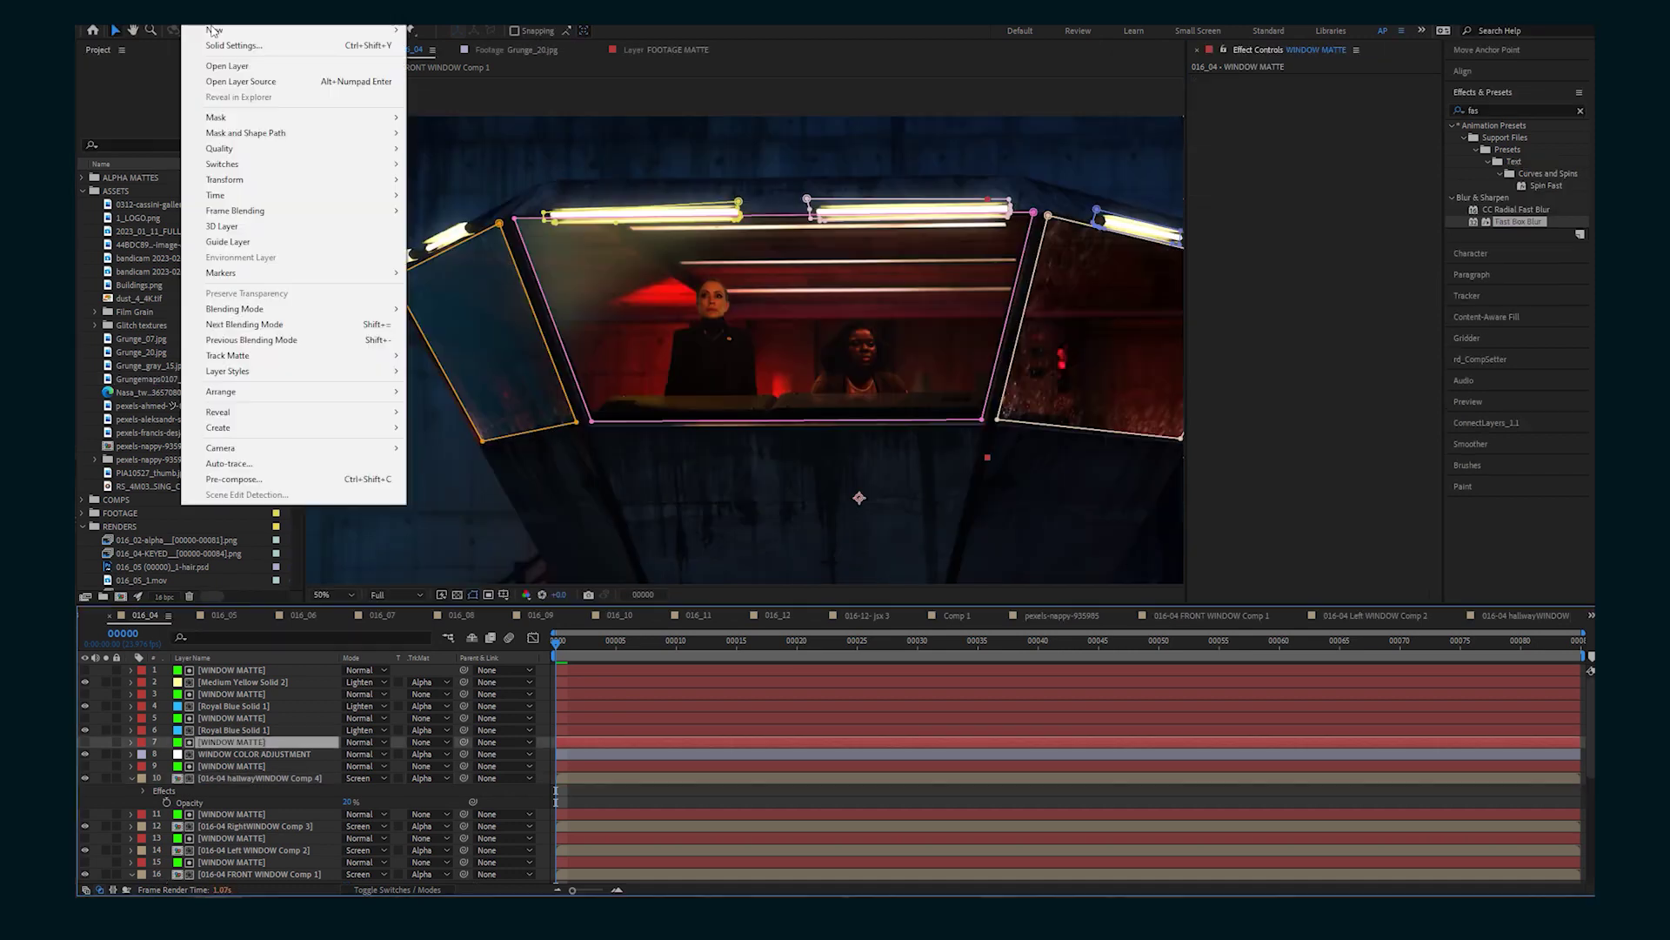
- Add an adjustment layer above the WINDOW MATTE layer and blur it with Fast Box Blur at a radius of about 32
{"action": "mouse_move", "coordinate": [296, 29]}
{"action": "left_click", "coordinate": [461, 122]}
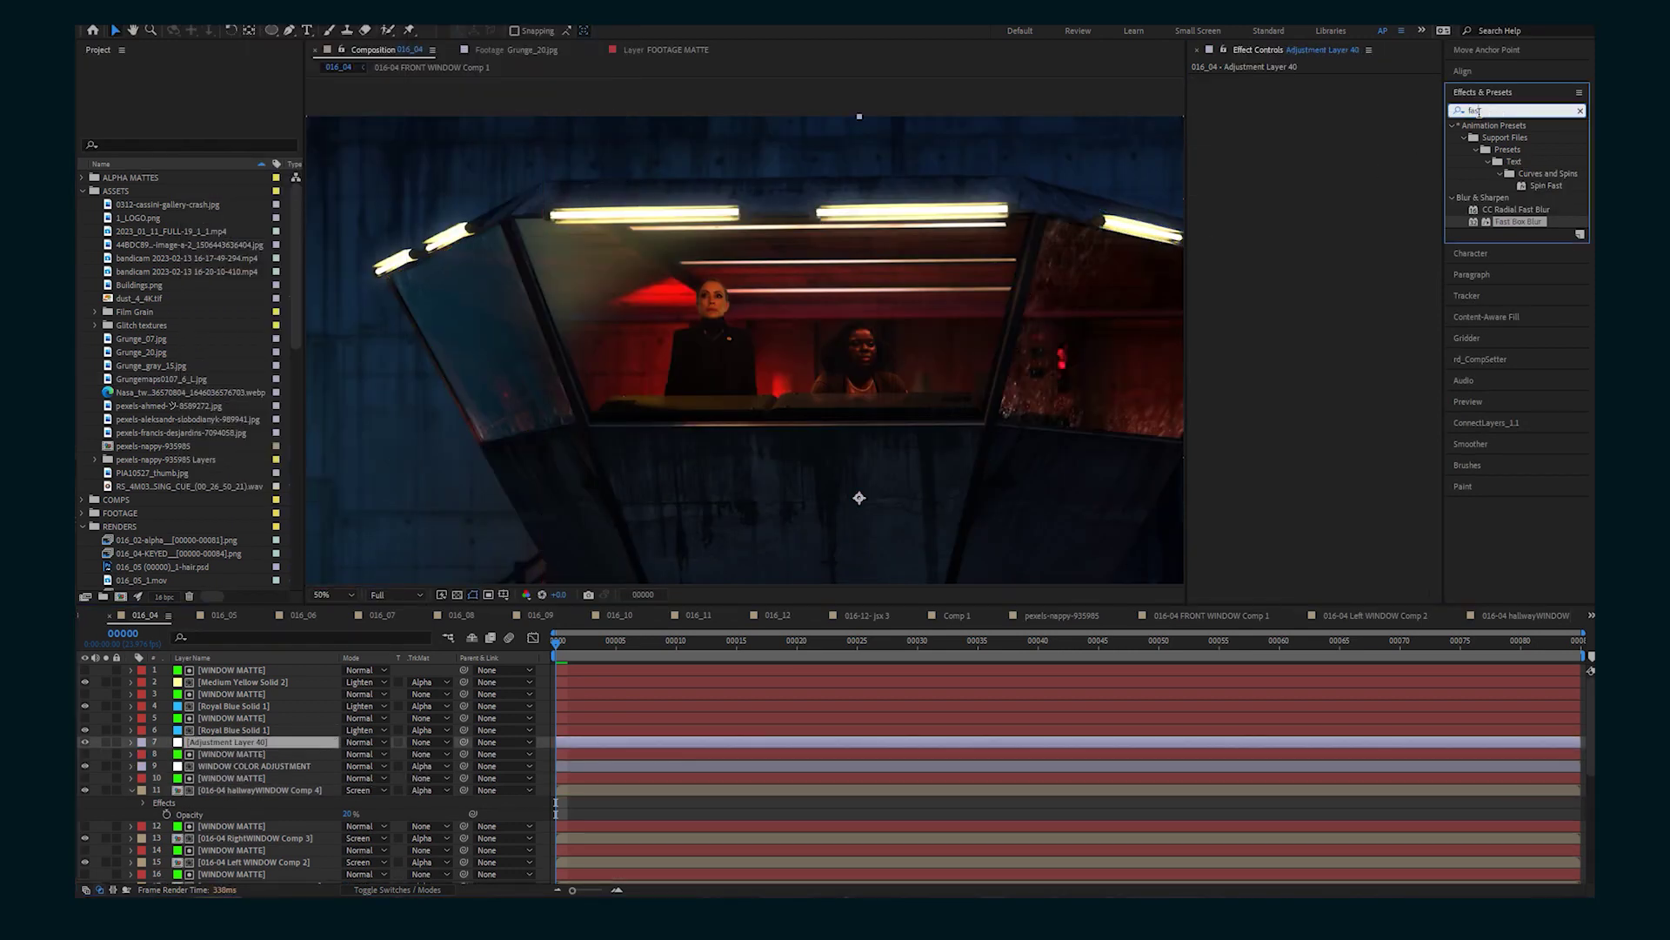
{"action": "left_click_drag", "start_coordinate": [1518, 221], "coordinate": [1331, 109]}
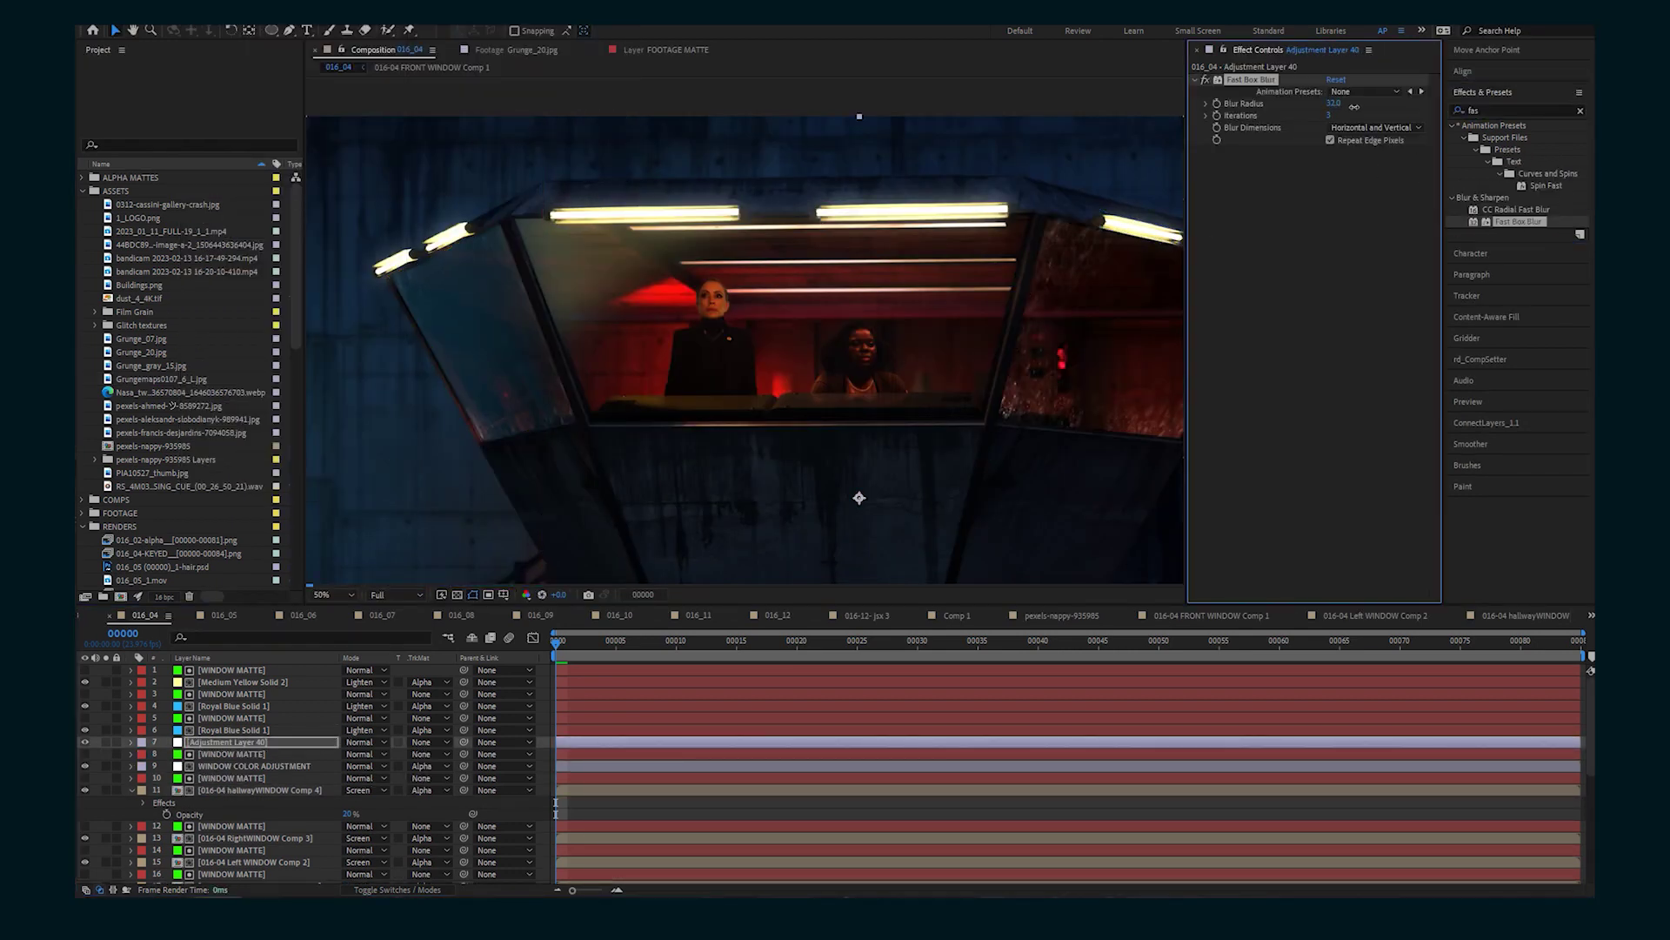
- Add CC Composite to the blur adjustment layer and lower its opacity to blend the original image back in
{"action": "left_click", "coordinate": [1514, 110]}
{"action": "type", "text": "cc com"}
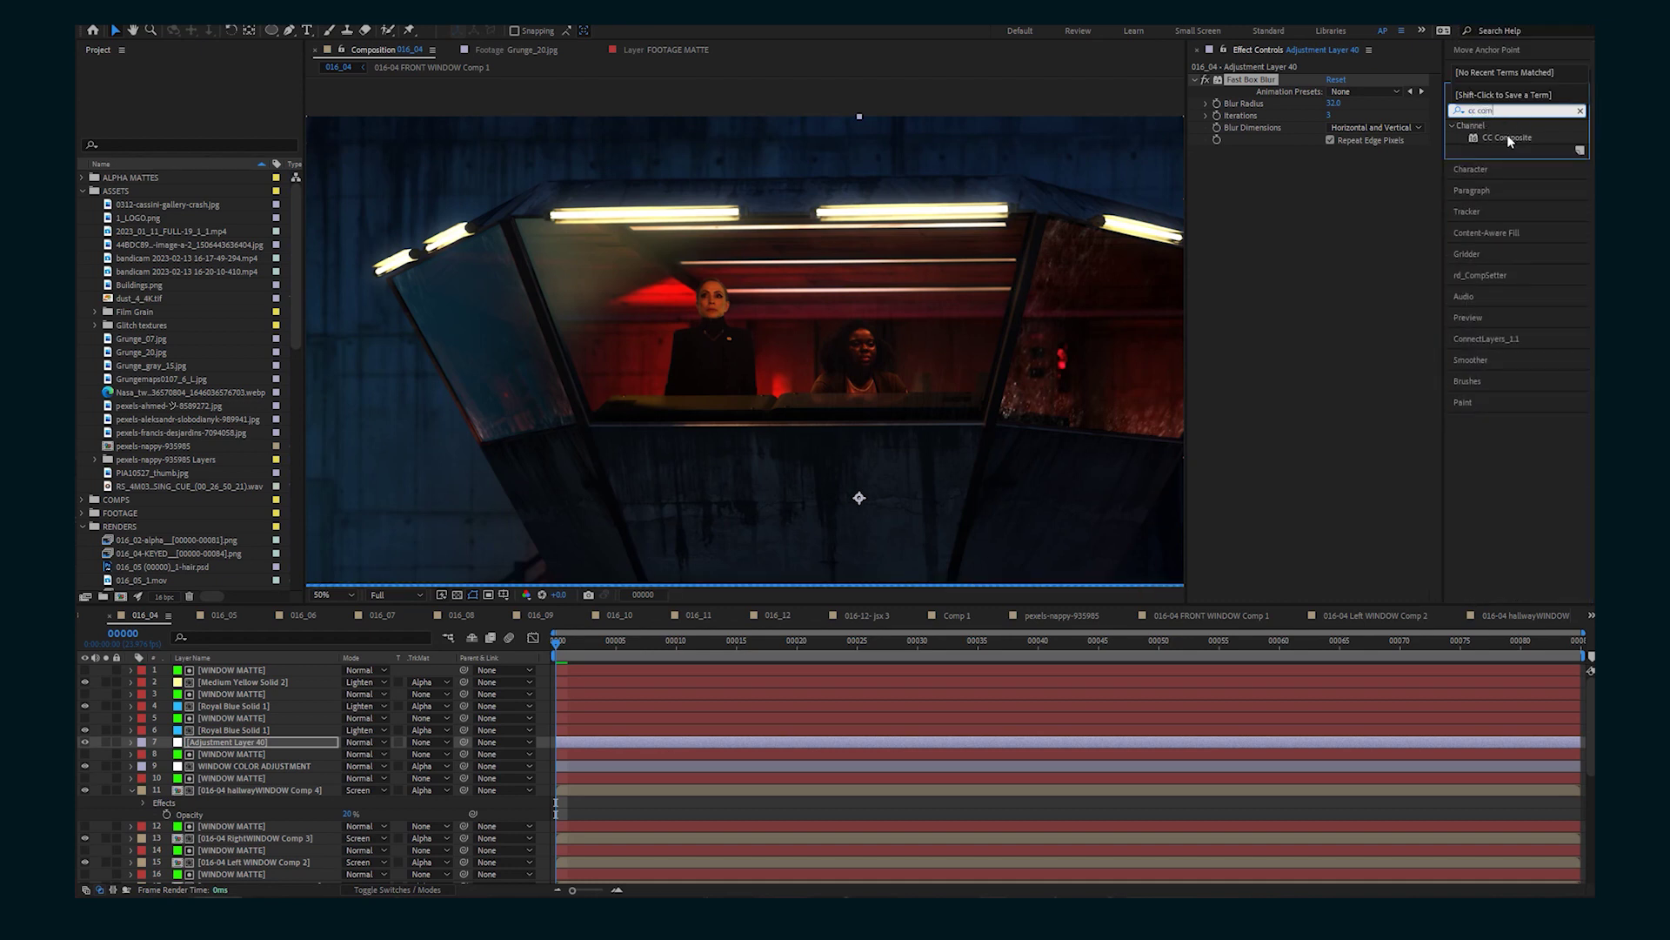
{"action": "double_click", "coordinate": [1509, 140]}
{"action": "left_click_drag", "start_coordinate": [1335, 175], "coordinate": [1329, 178]}
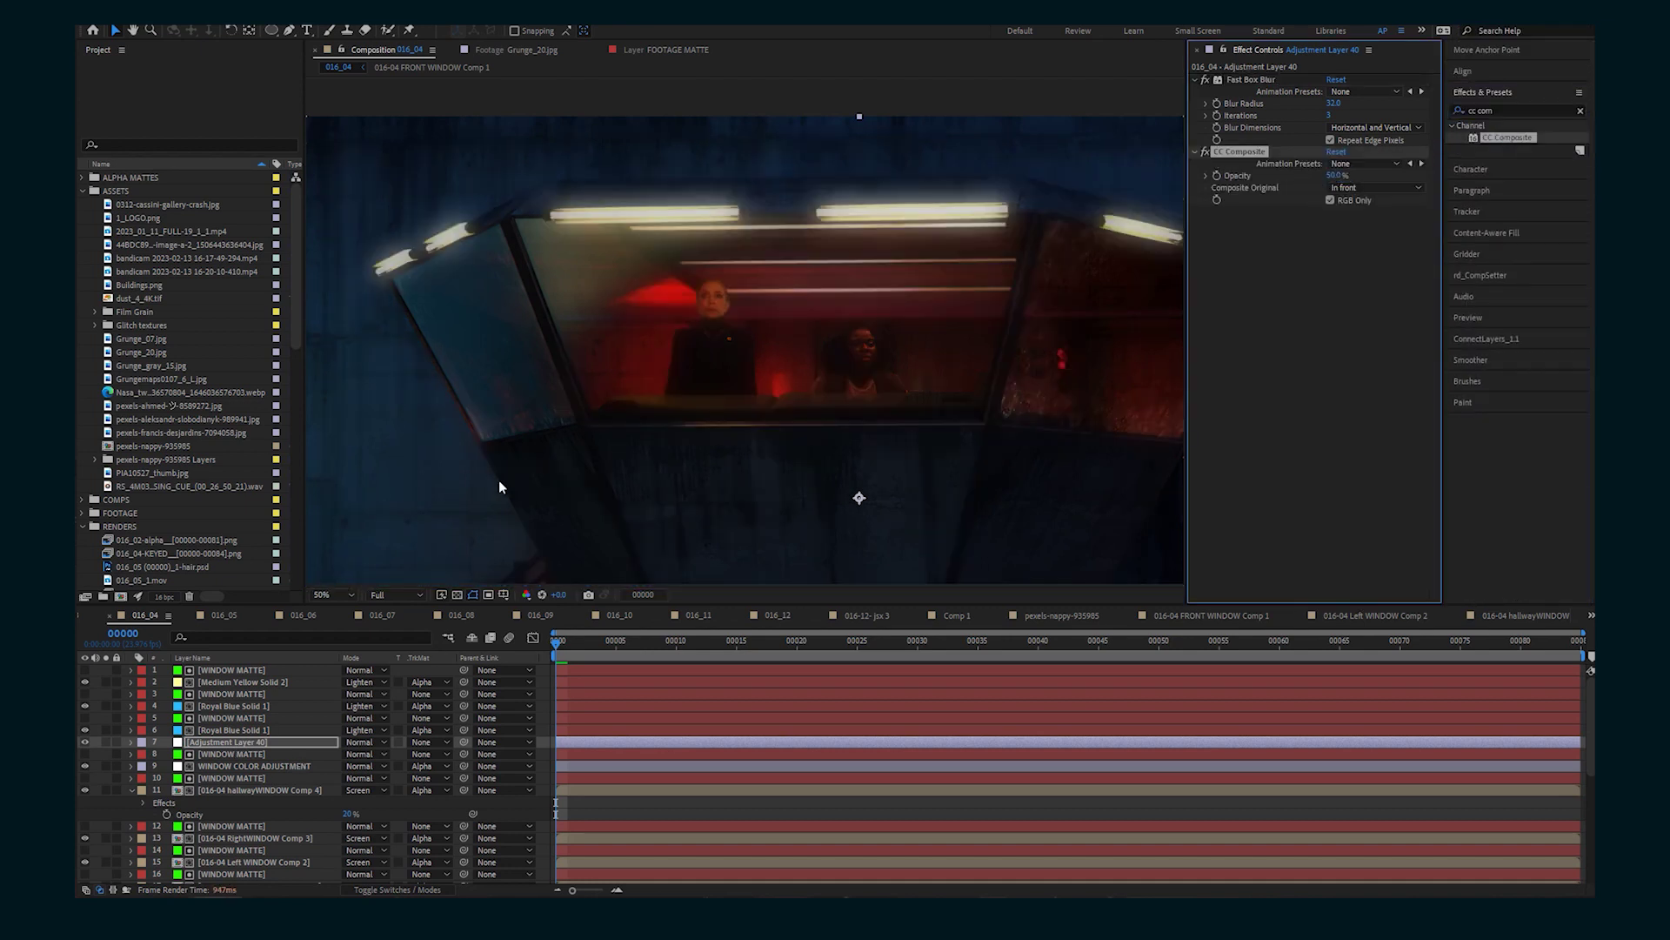
- Use a duplicated WINDOW MATTE as Adjustment Layer 40's alpha matte and move the adjustment layer lower in the stack
{"action": "left_click_drag", "start_coordinate": [656, 433], "coordinate": [790, 486]}
{"action": "left_click", "coordinate": [210, 754]}
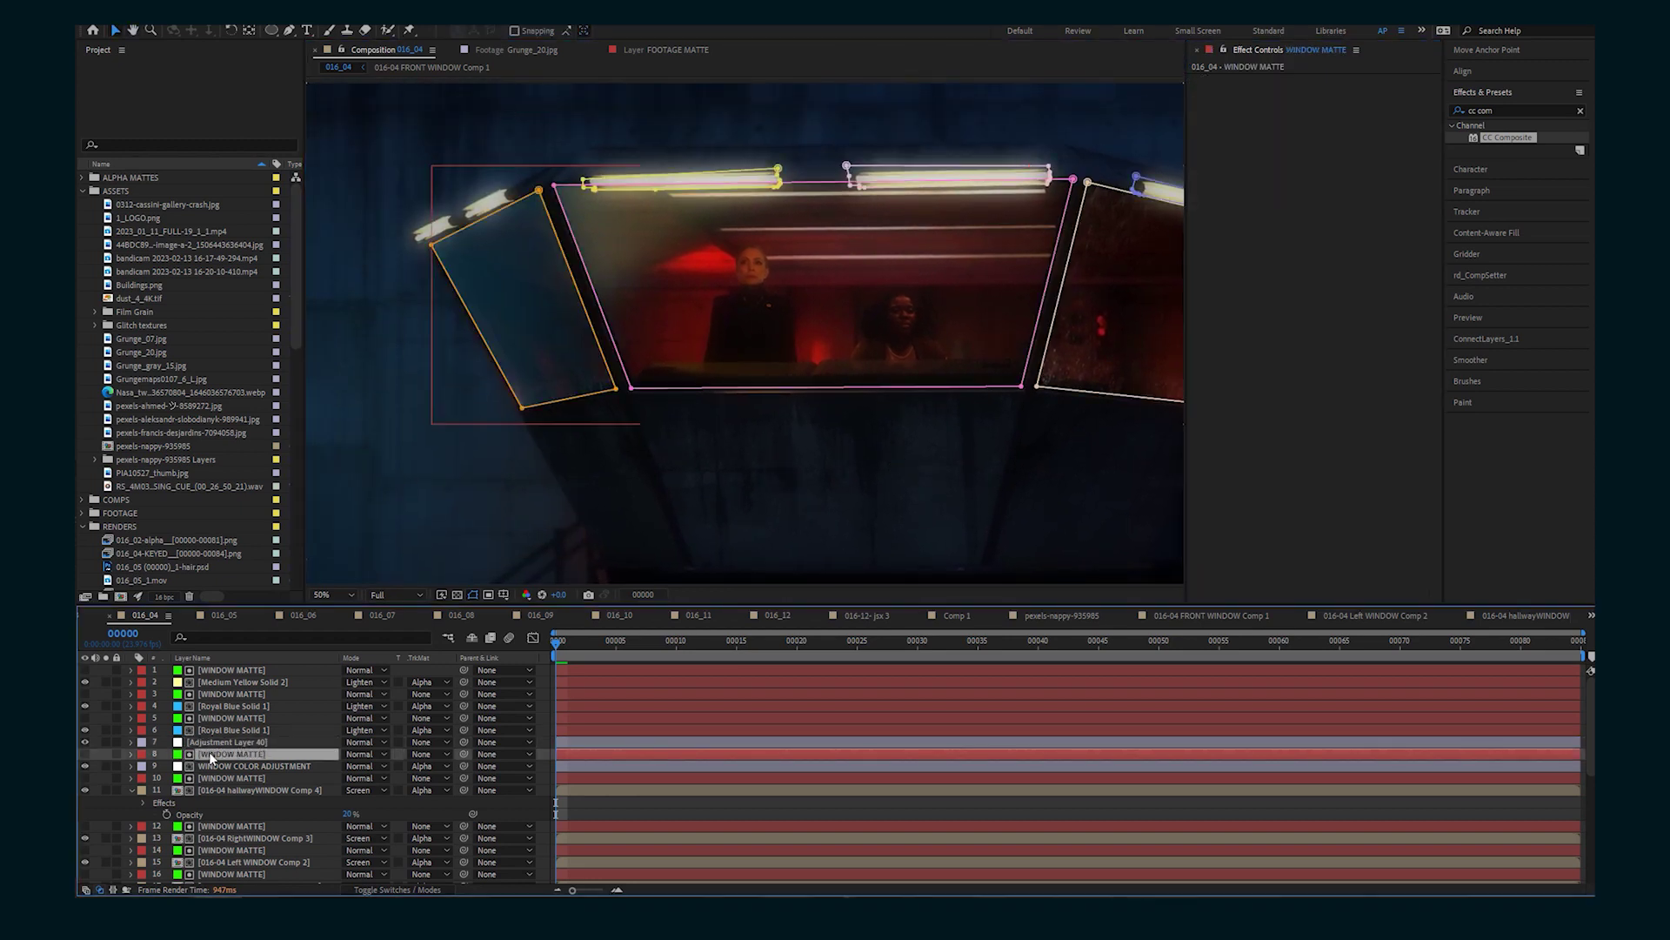
{"action": "key", "text": "ctrl+d"}
{"action": "left_click_drag", "start_coordinate": [210, 754], "coordinate": [219, 741]}
{"action": "left_click", "coordinate": [426, 754]}
{"action": "left_click", "coordinate": [461, 787]}
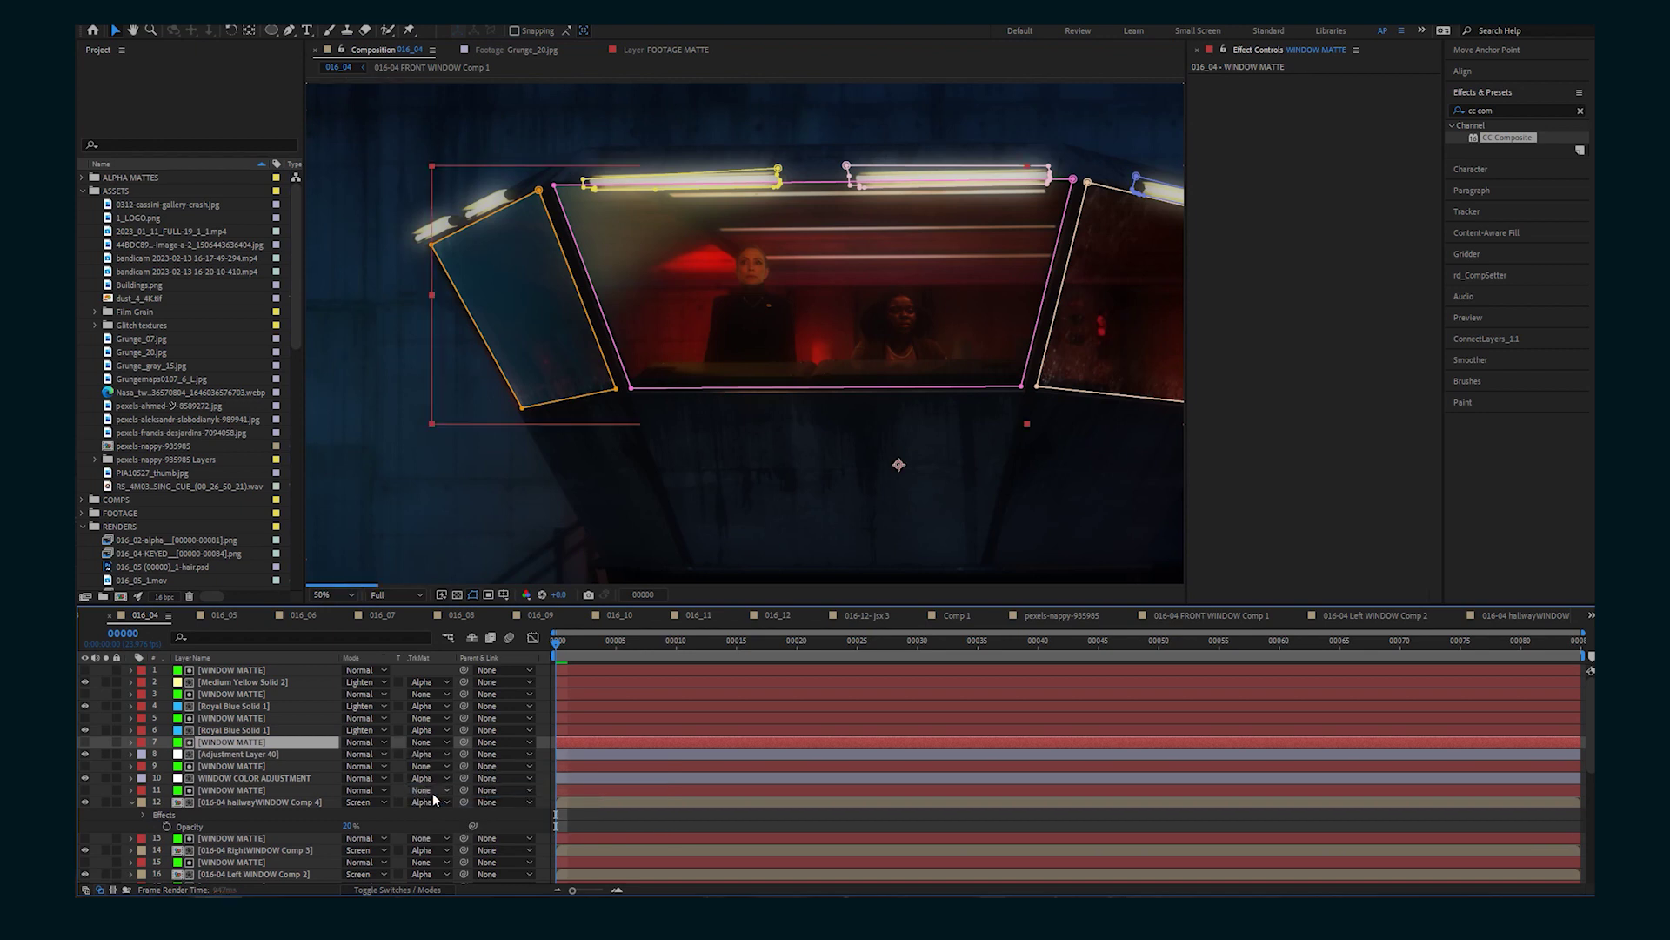
{"action": "left_click", "coordinate": [226, 754]}
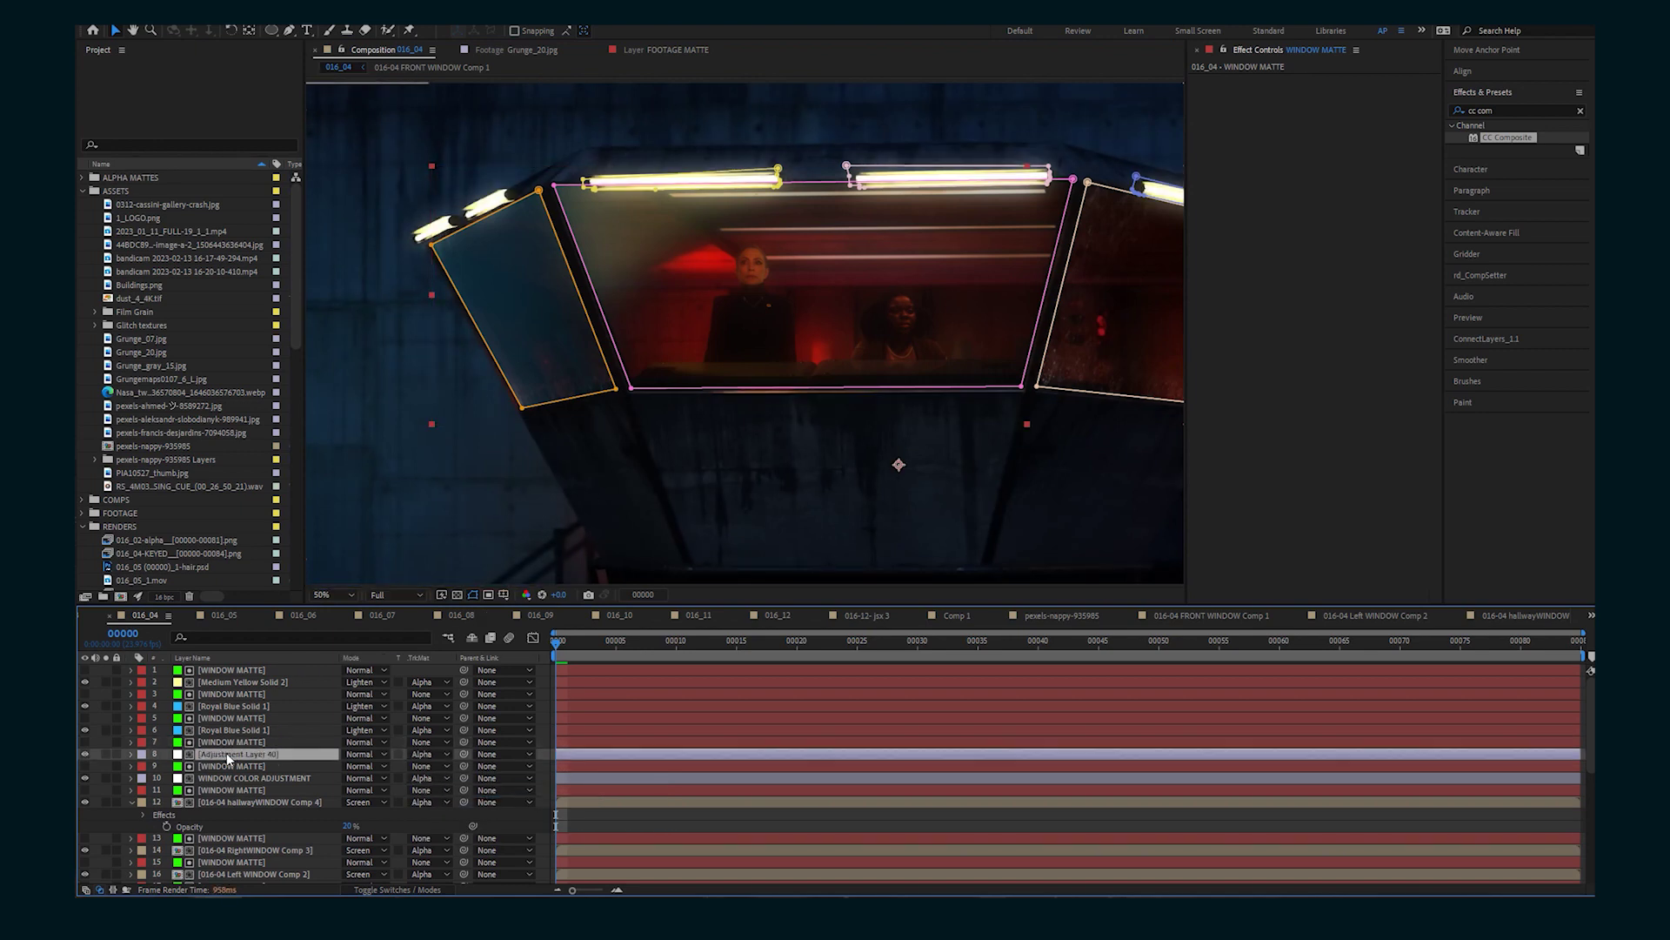
{"action": "left_click_drag", "start_coordinate": [226, 754], "coordinate": [252, 857]}
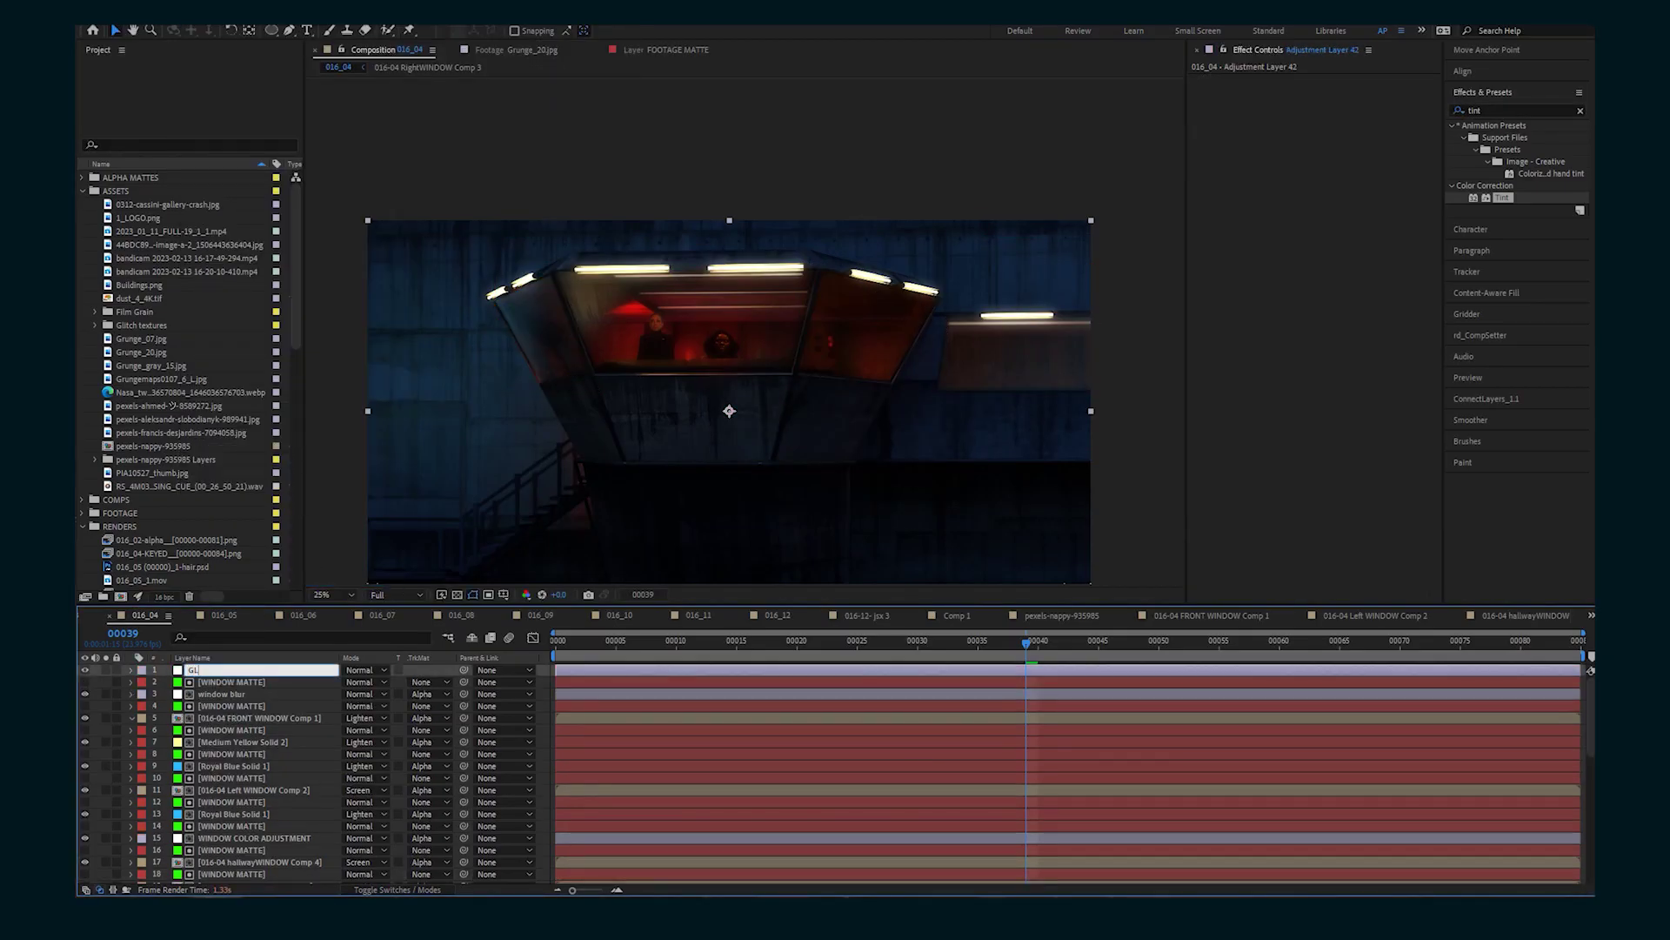
- Apply Glow to the GLOW adjustment layer, increase its glow radius and change its glow operation
{"action": "left_click", "coordinate": [1516, 109]}
{"action": "type", "text": "glow"}
{"action": "double_click", "coordinate": [1504, 305]}
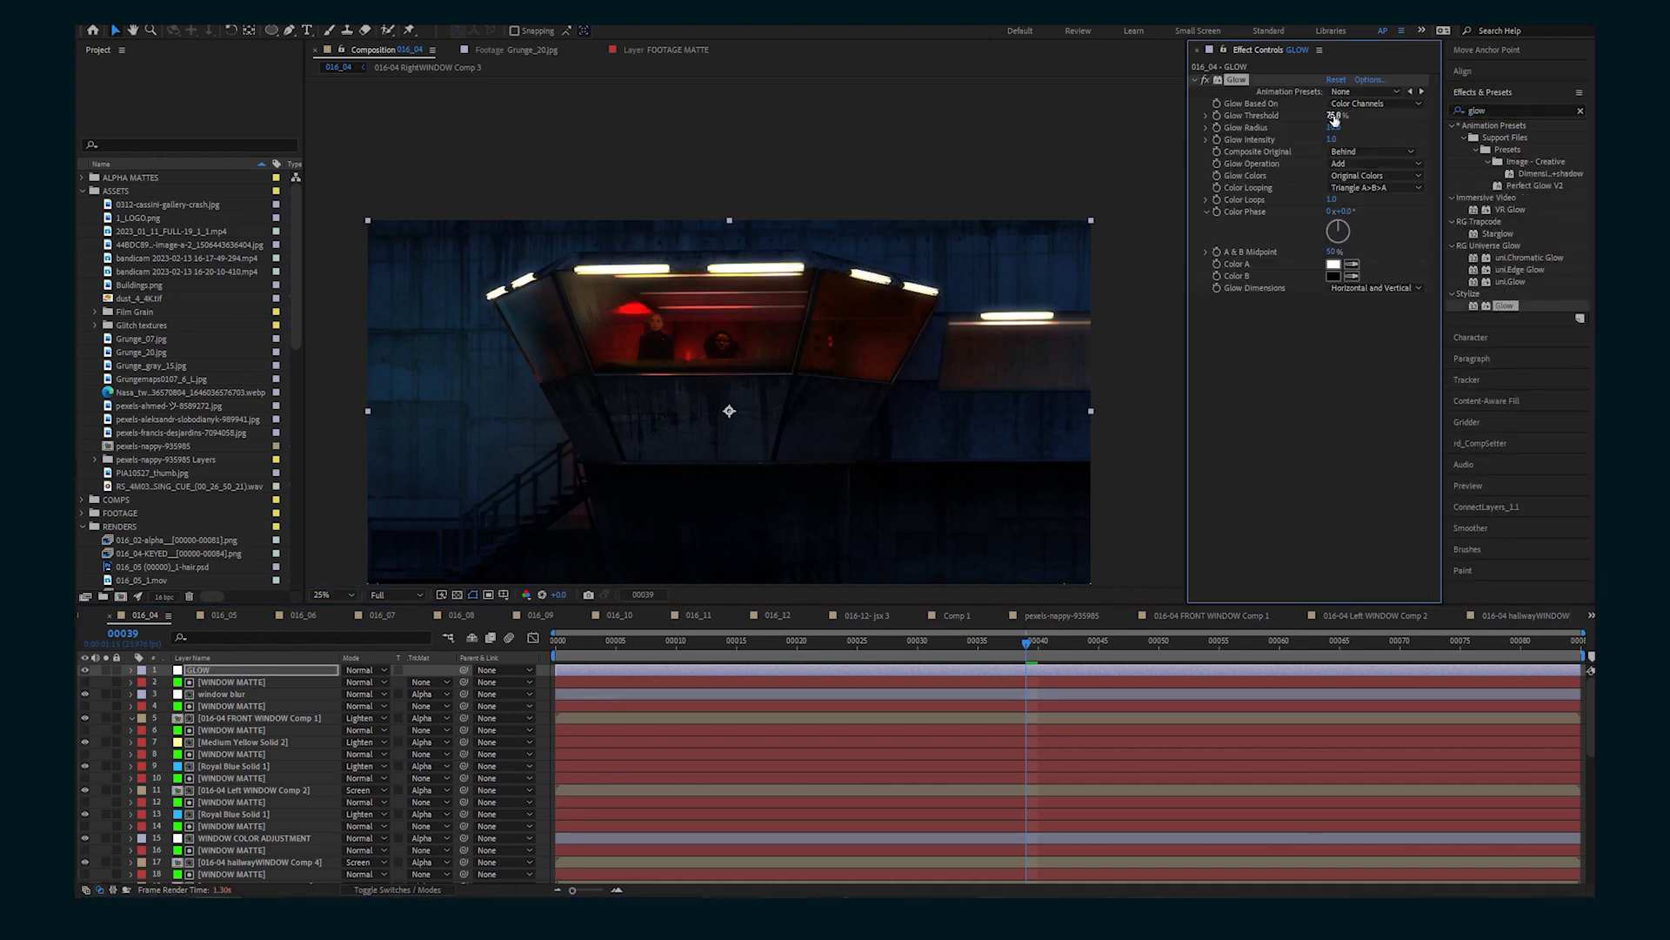
{"action": "left_click_drag", "start_coordinate": [1334, 128], "coordinate": [1431, 128]}
{"action": "left_click", "coordinate": [1375, 164]}
{"action": "left_click", "coordinate": [1357, 254]}
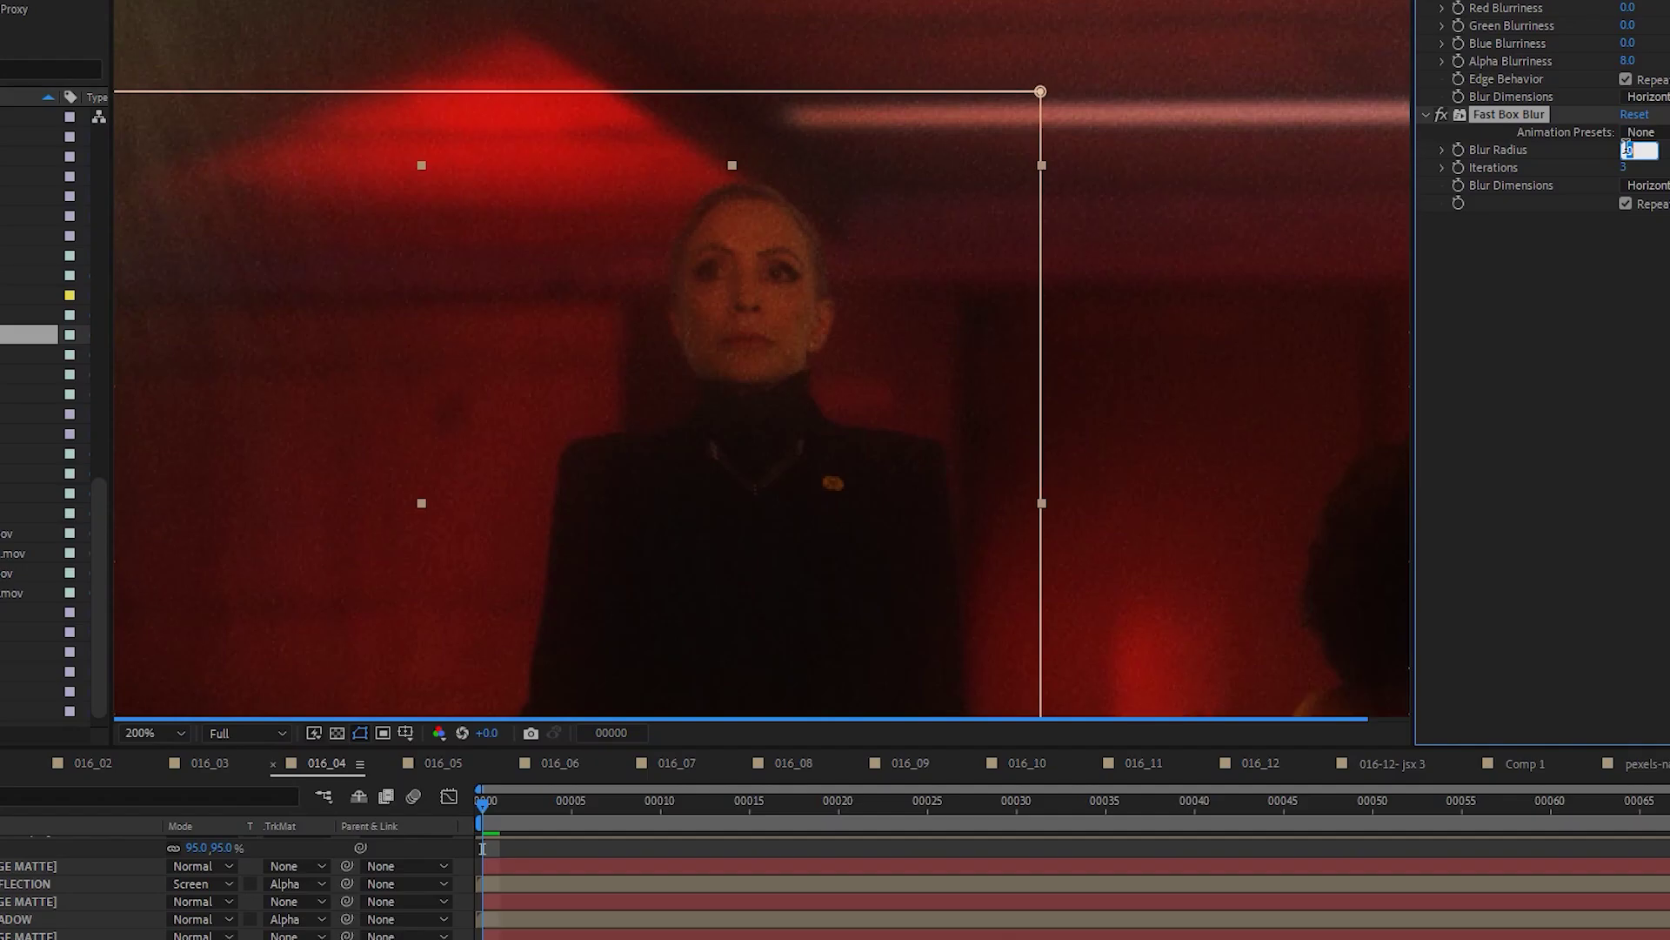
- Edit the Fast Box Blur radius on the standing actor's layer
{"action": "left_click", "coordinate": [1627, 152]}
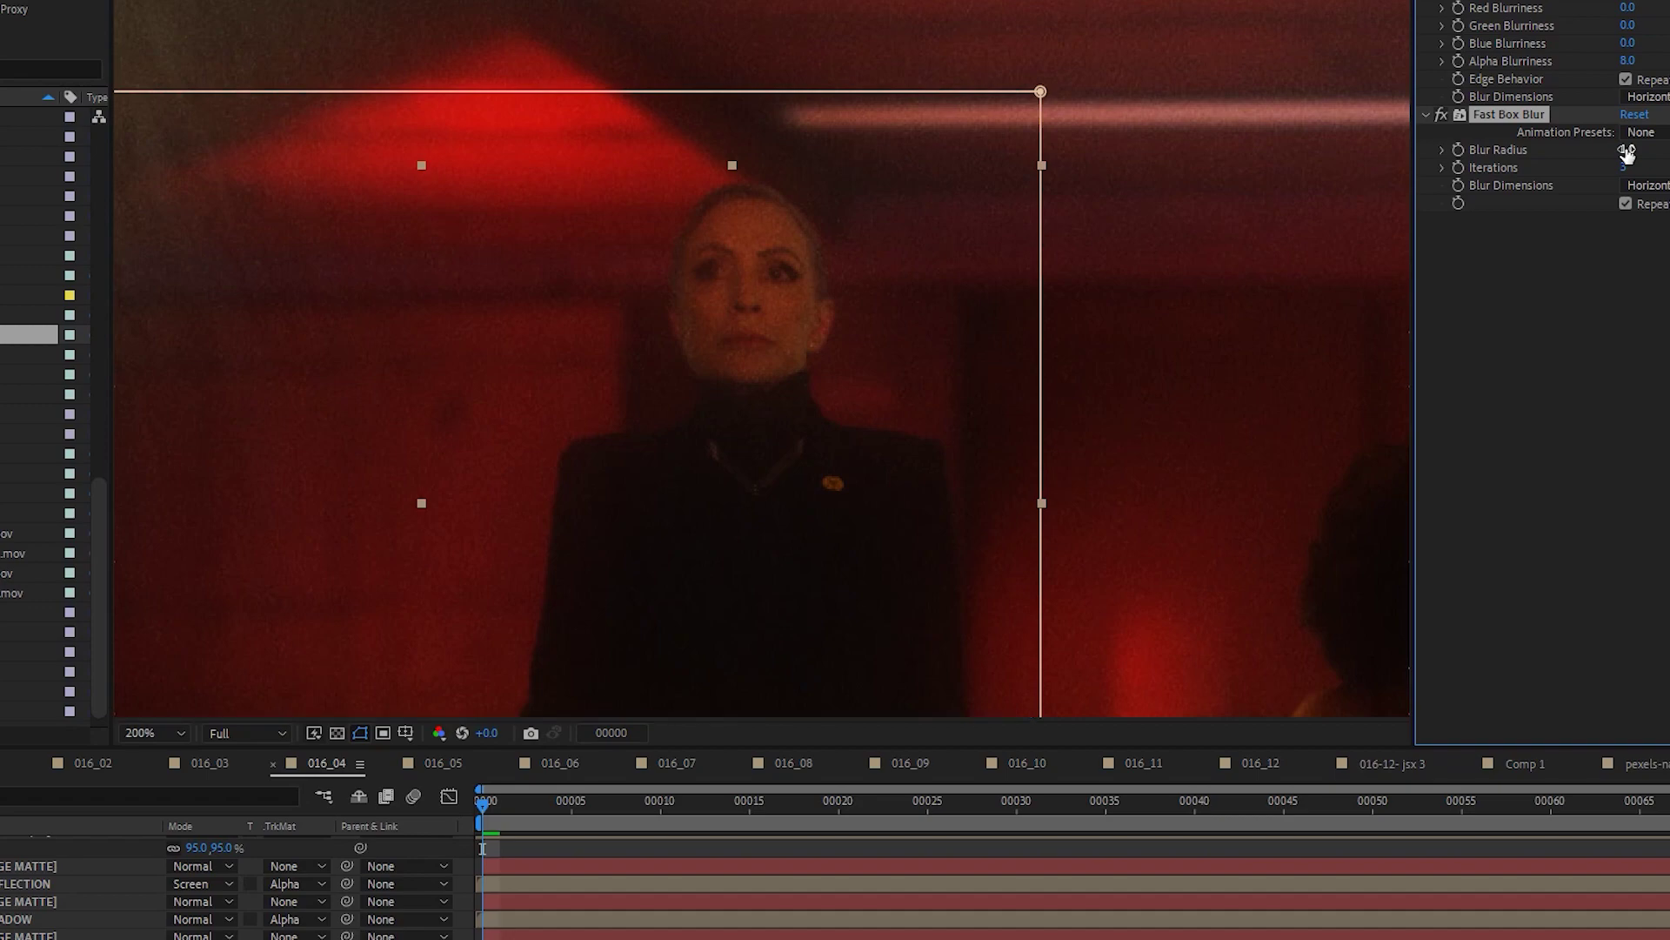